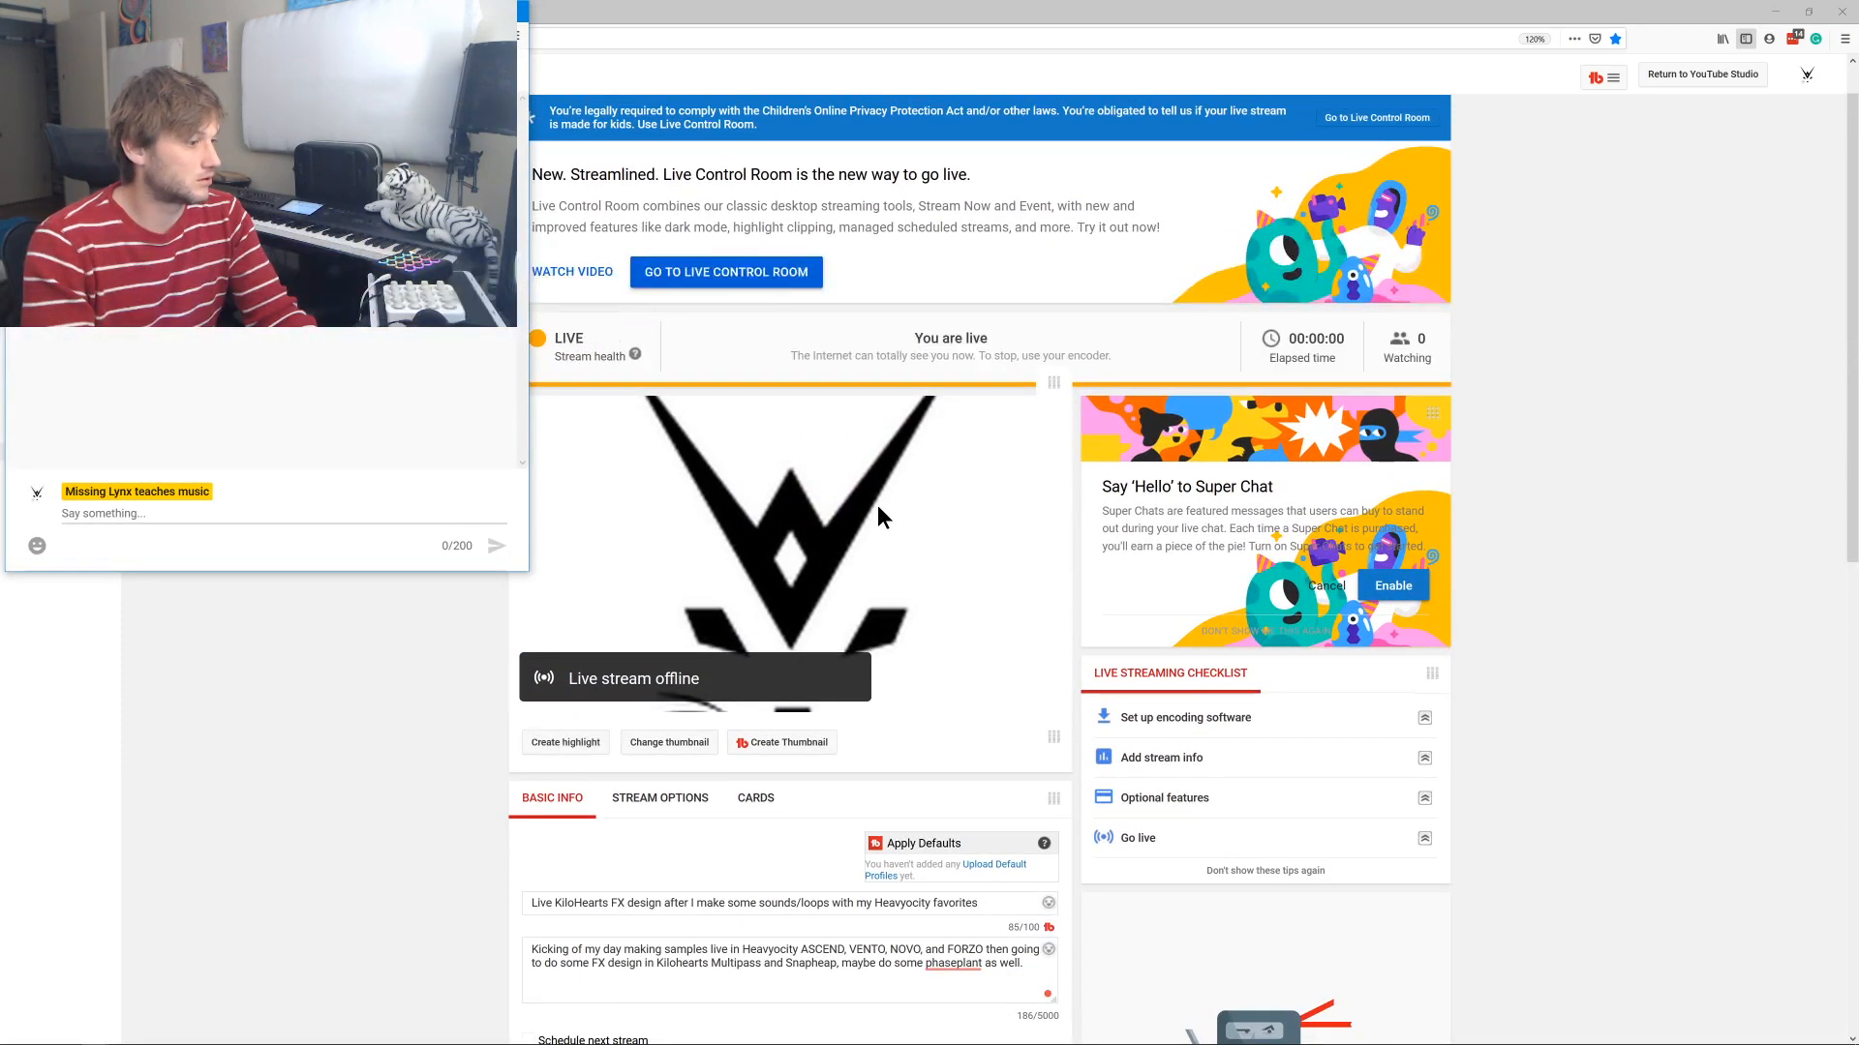
# - Correct "phaseplant" to "Phase Plant" in the live stream's description
pyautogui.click(931, 959)
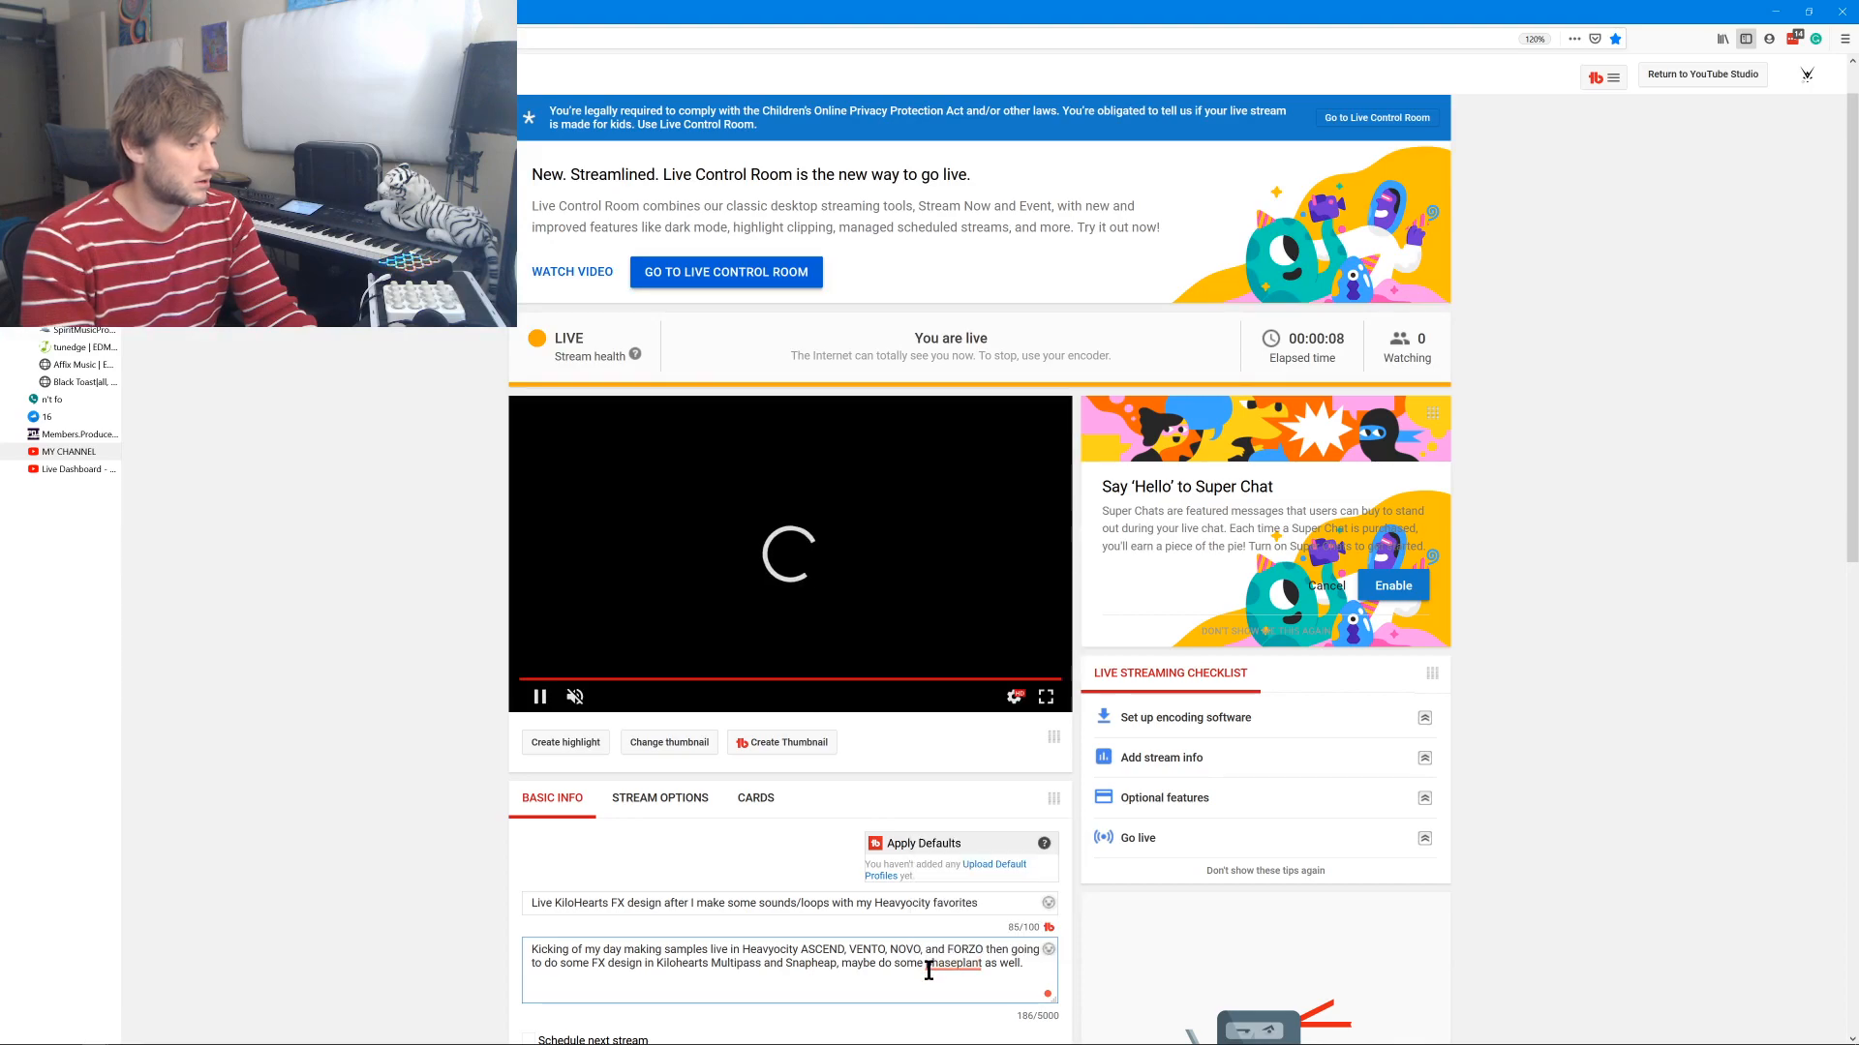
pyautogui.write('P')
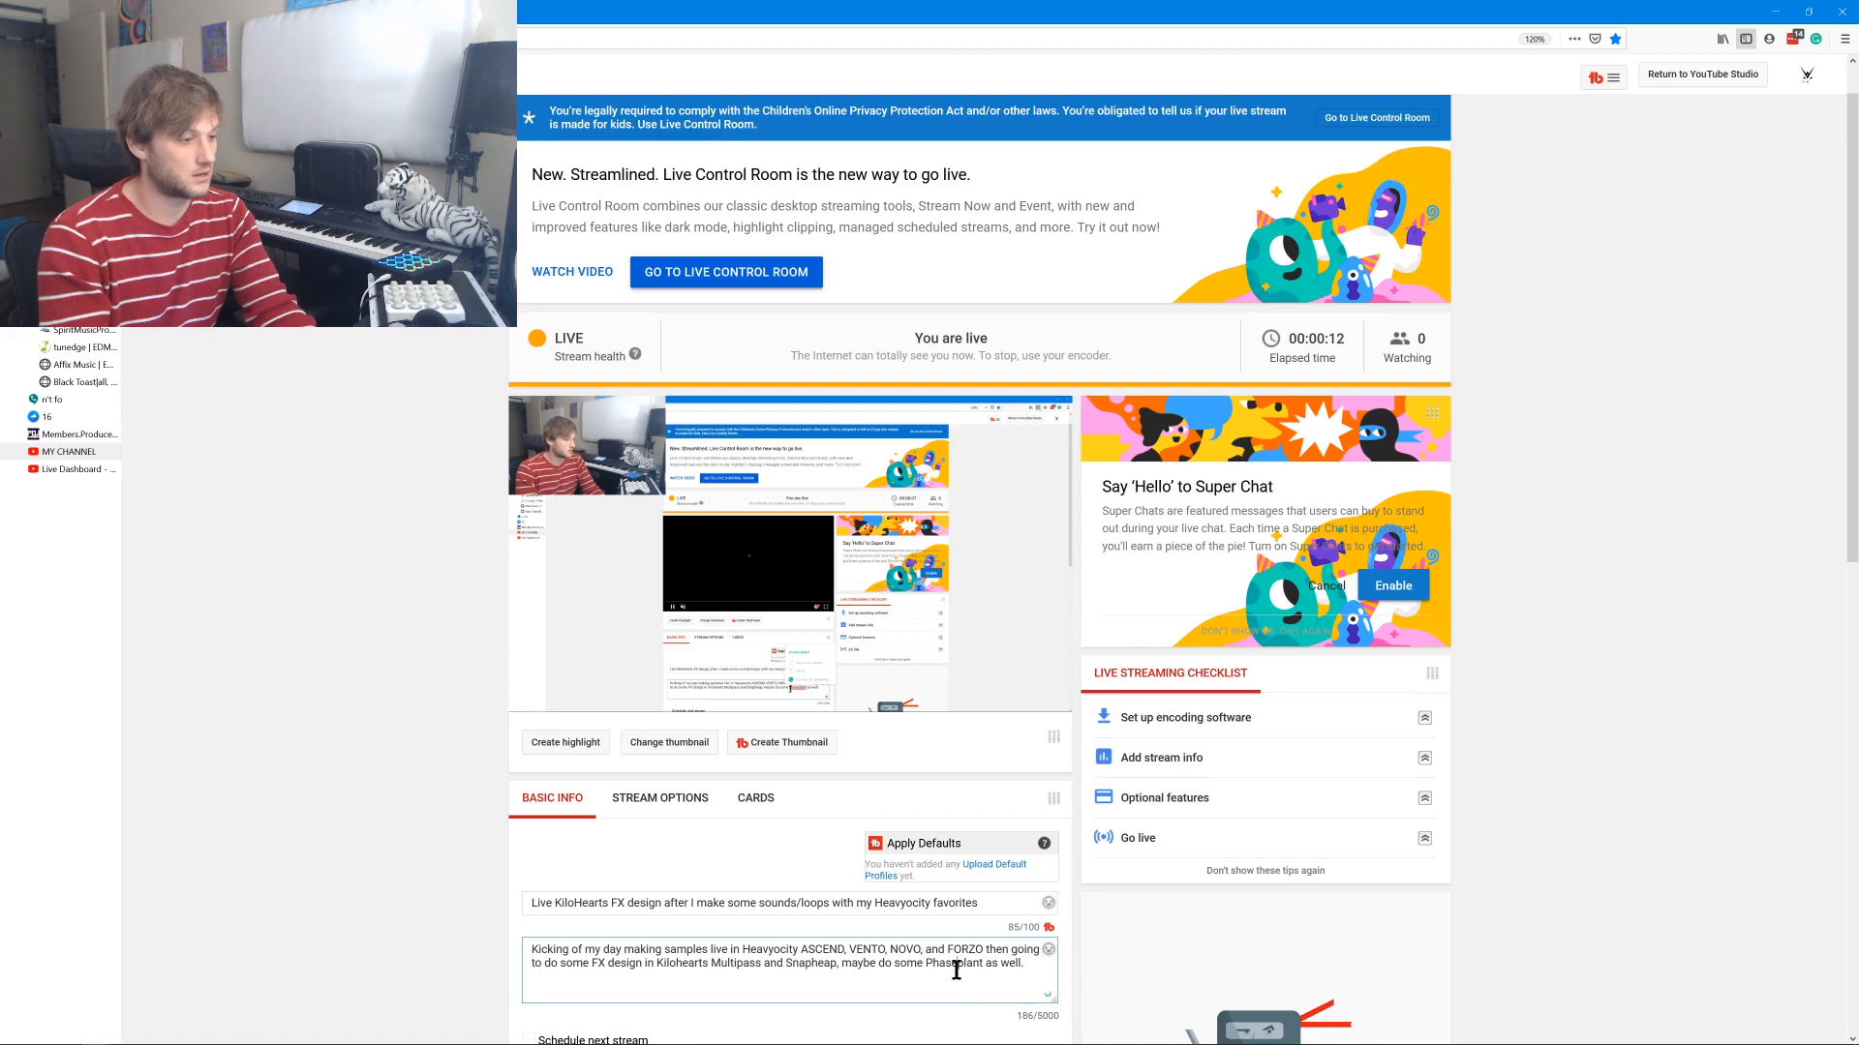
pyautogui.moveTo(962, 969); pyautogui.dragTo(965, 968)
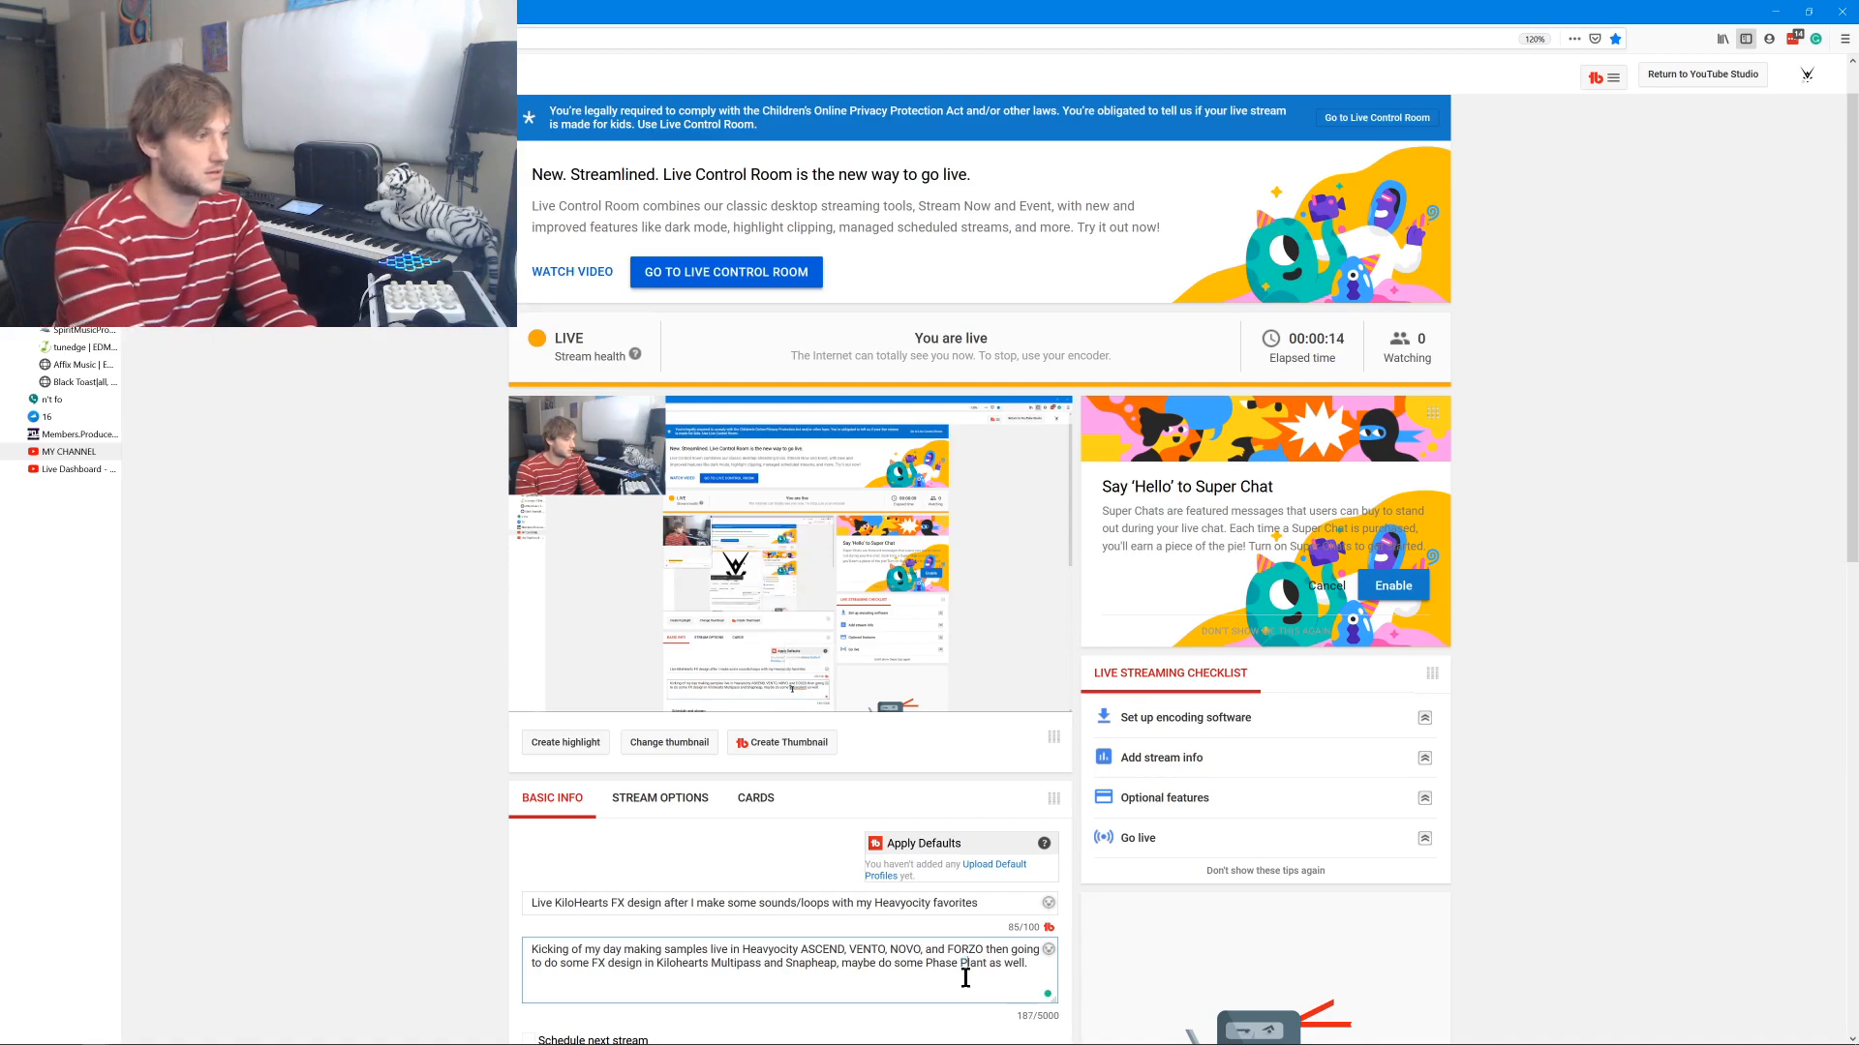
# - Move the live chat pop-out clear of the webcam picture and reshape it into a tall, narrow window
pyautogui.hotkey('alt', 'Tab')
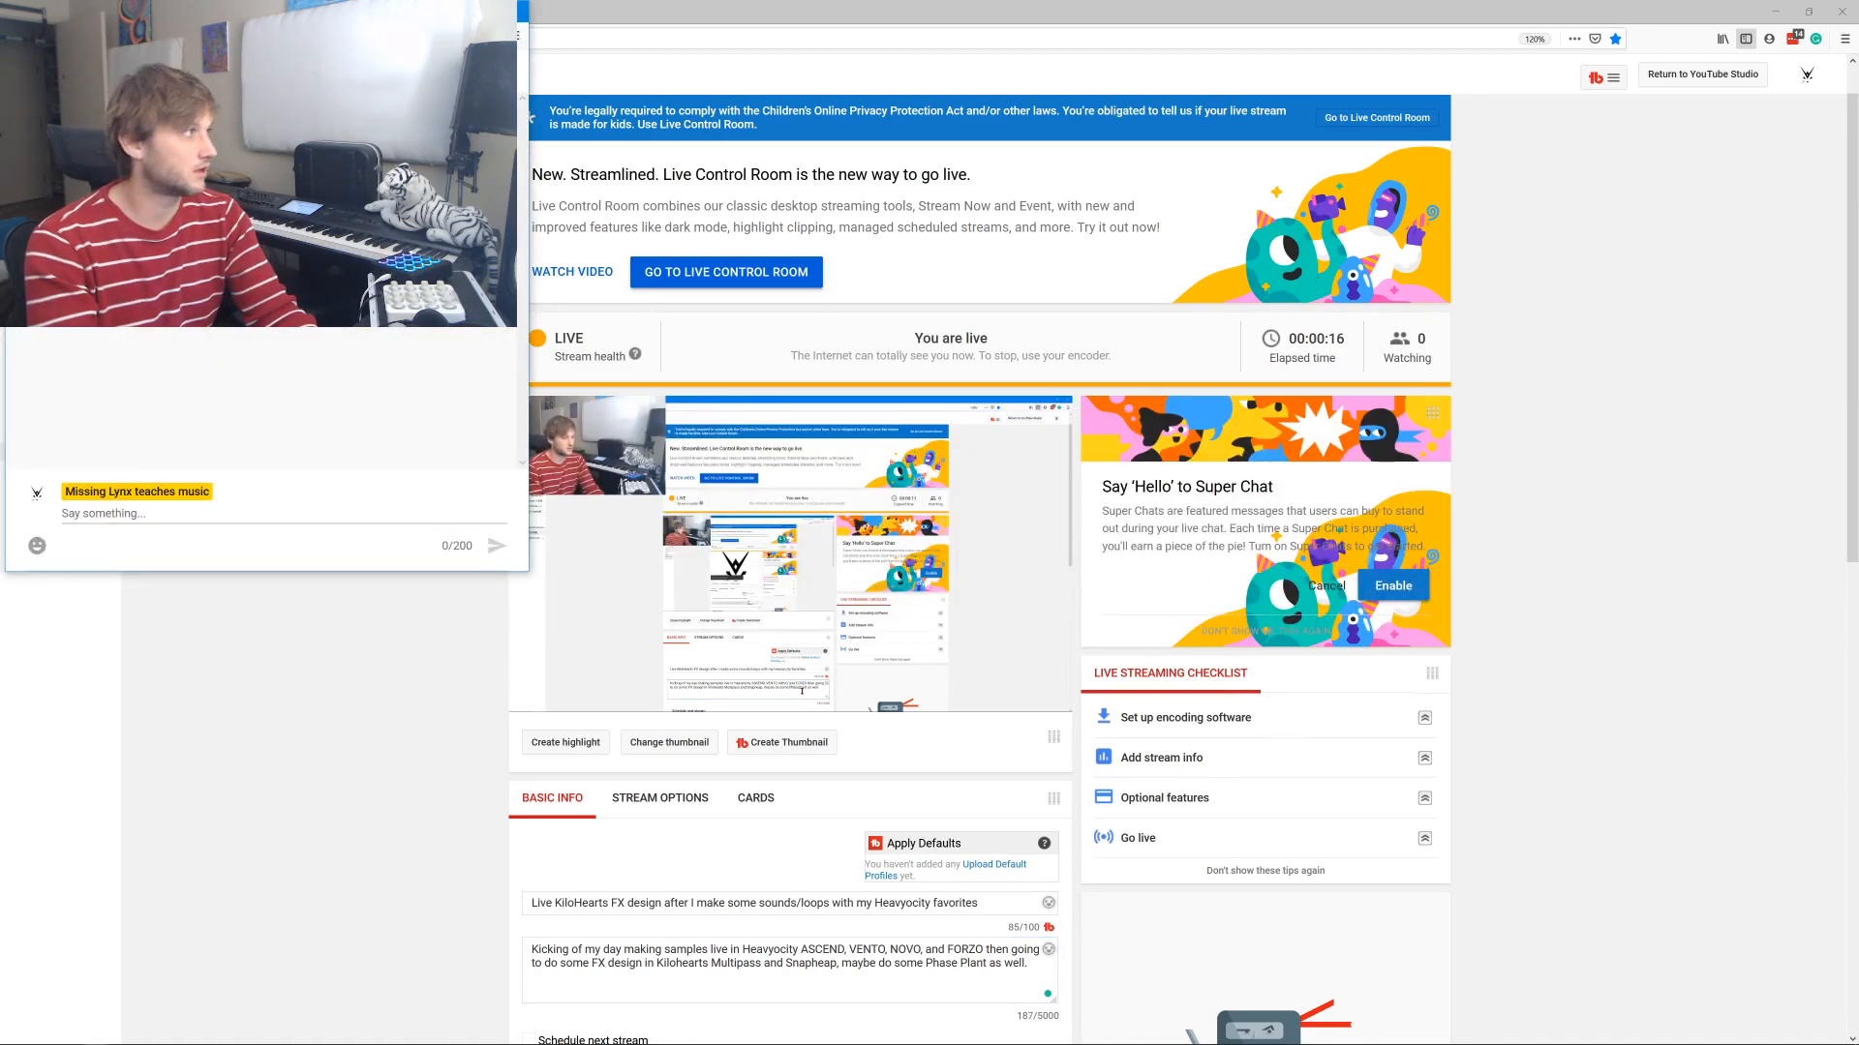
pyautogui.moveTo(314, 19); pyautogui.dragTo(1606, 56)
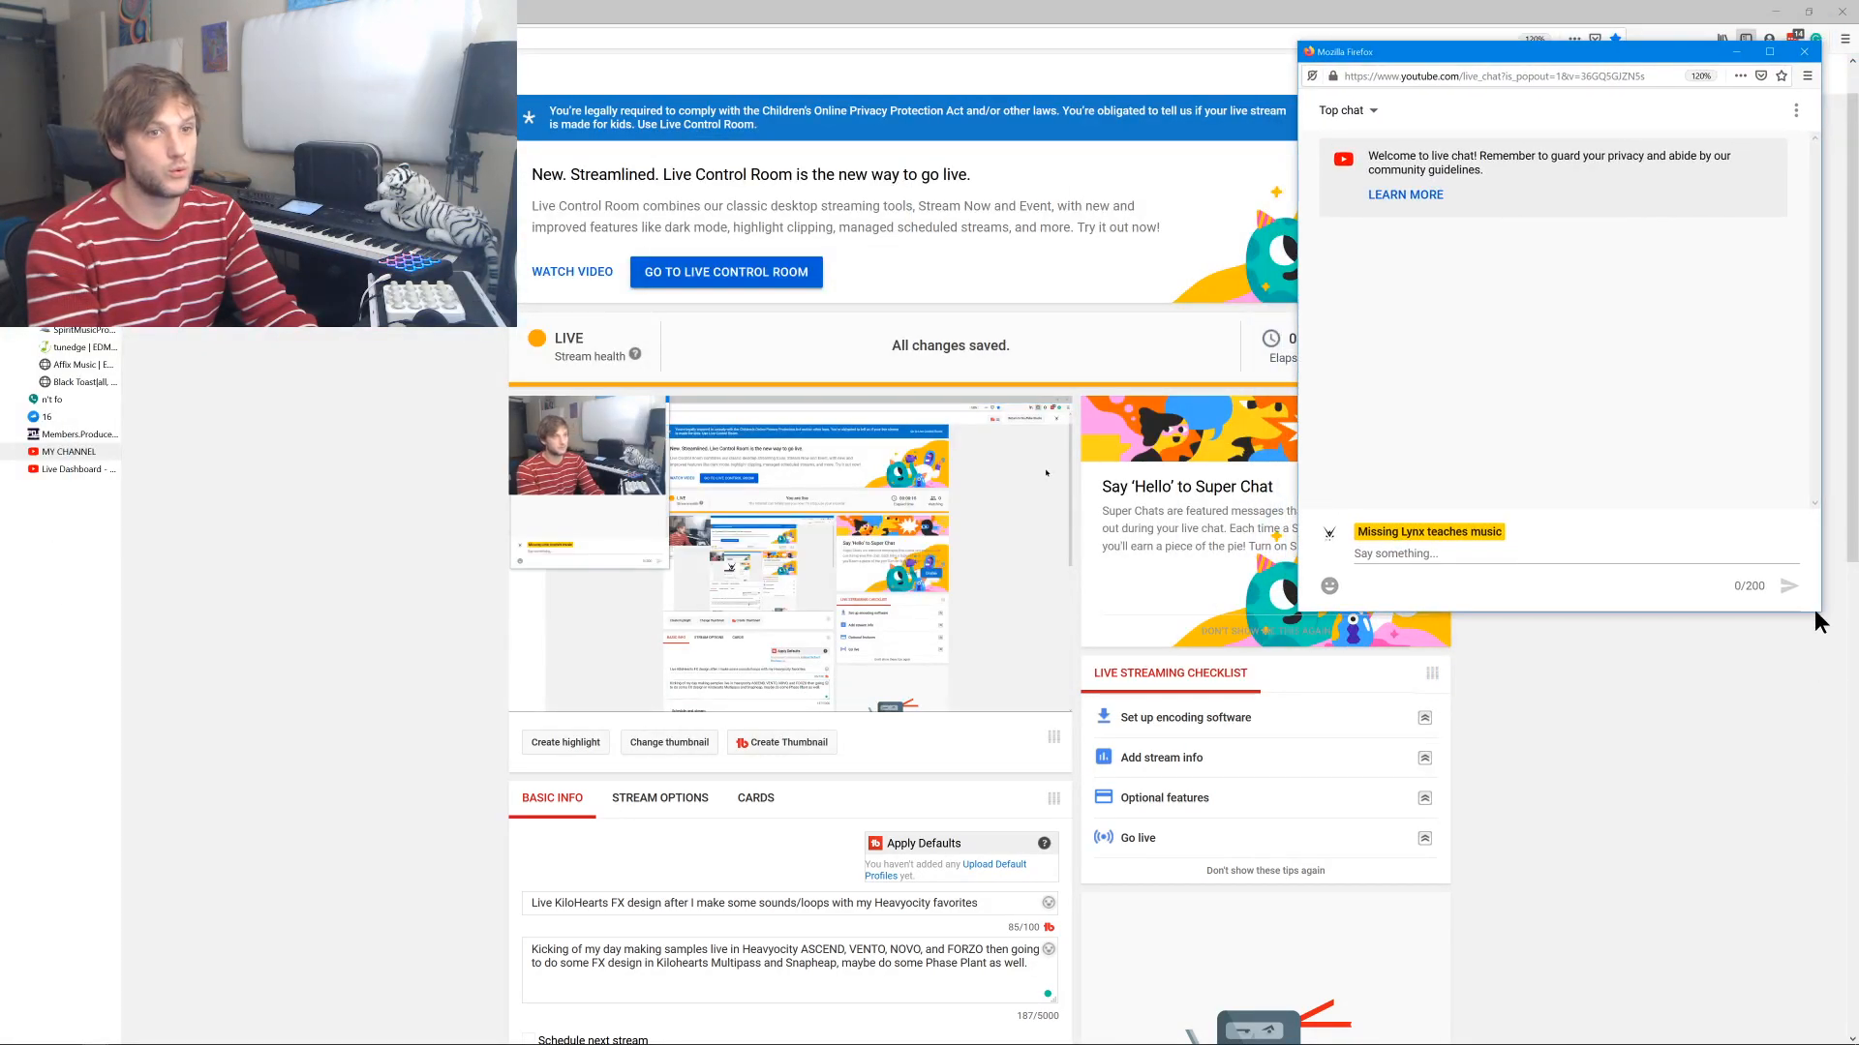
pyautogui.moveTo(1818, 616); pyautogui.dragTo(1572, 1026)
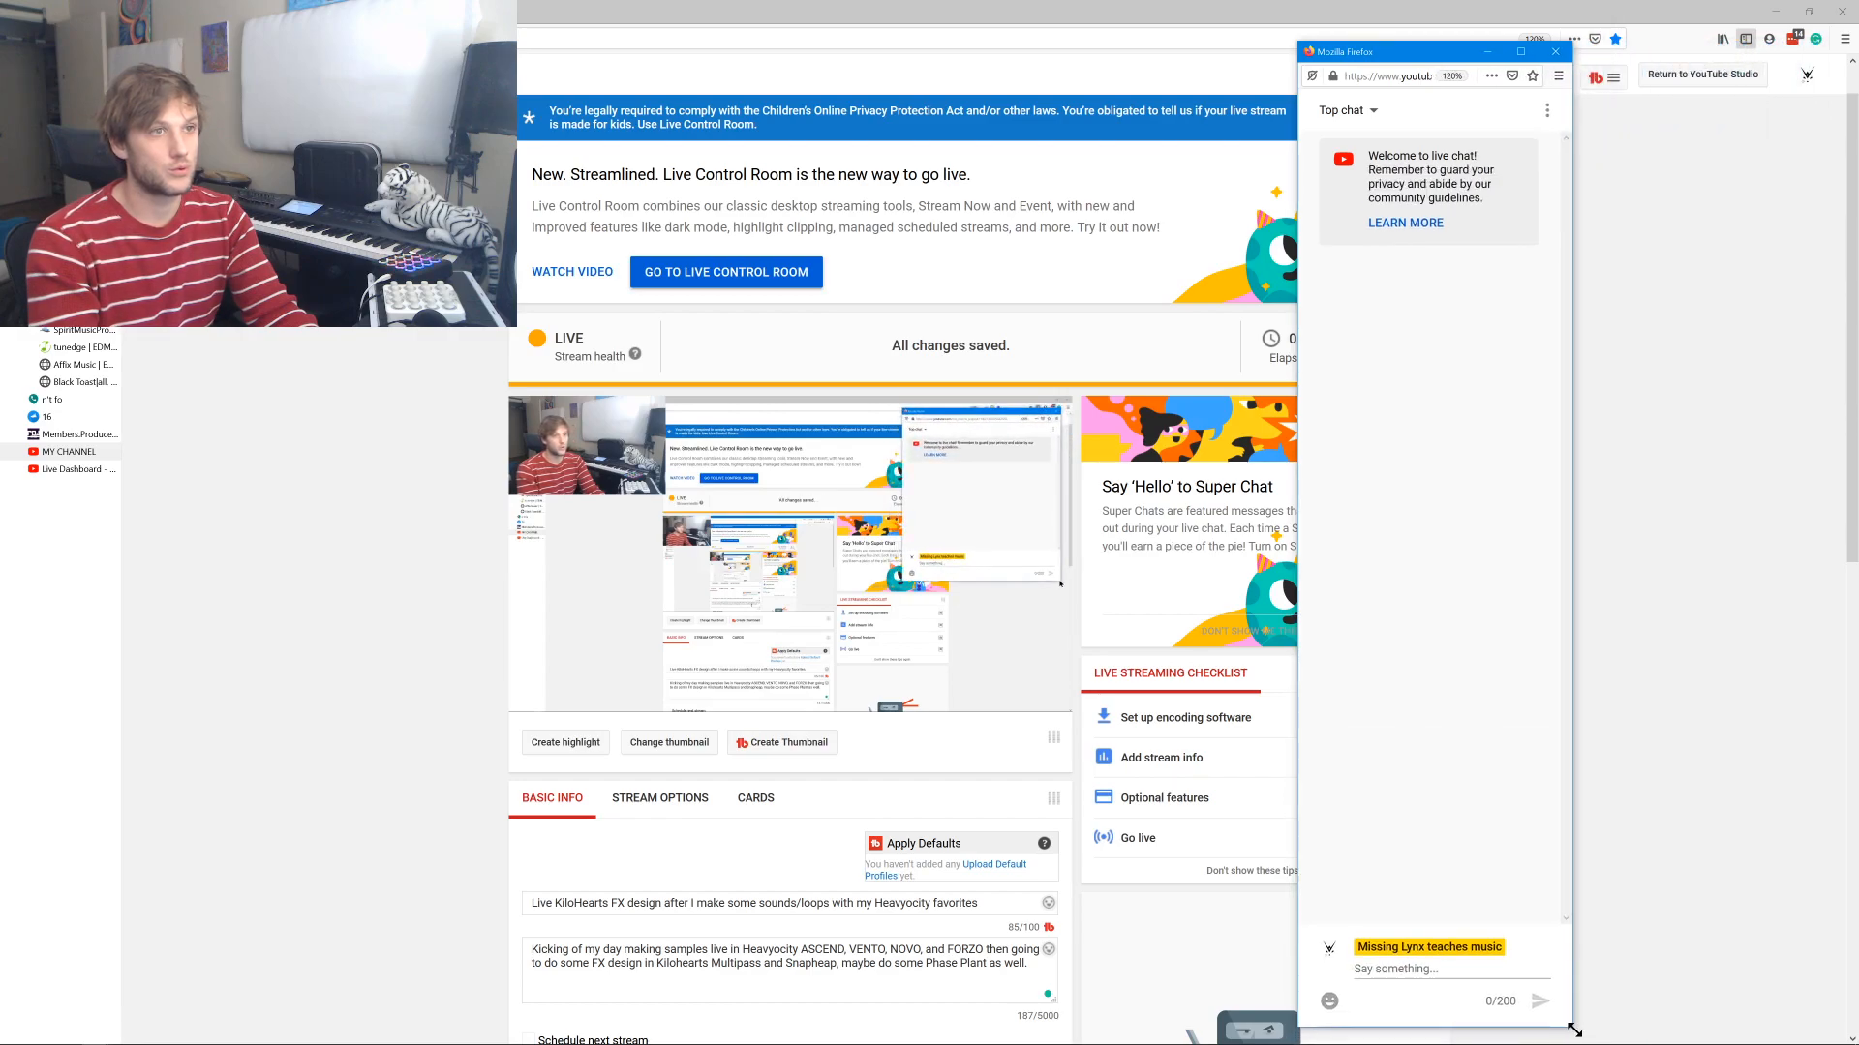
# - Switch to Ableton Live, restore its window down and widen it, moving the ASCEND Kontakt window inside it
pyautogui.hotkey('alt', 'Tab')
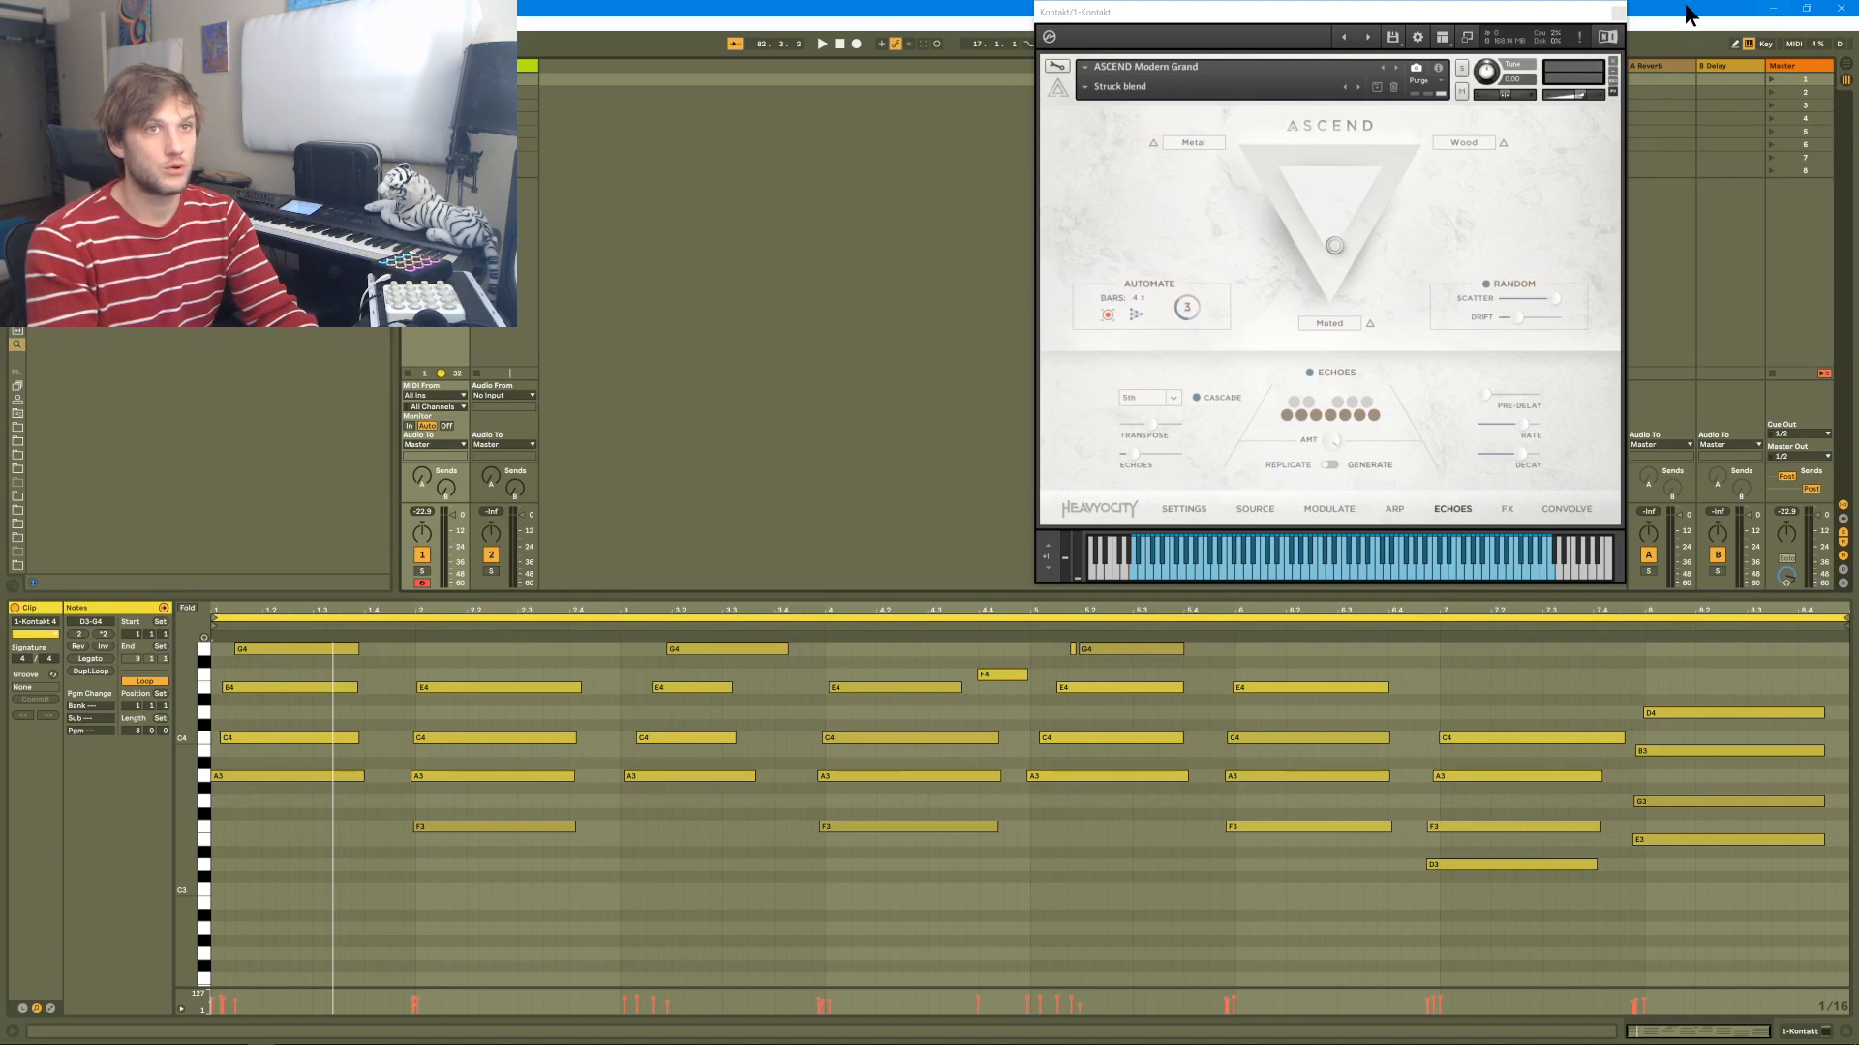
pyautogui.click(1806, 8)
pyautogui.moveTo(823, 14); pyautogui.dragTo(223, 14)
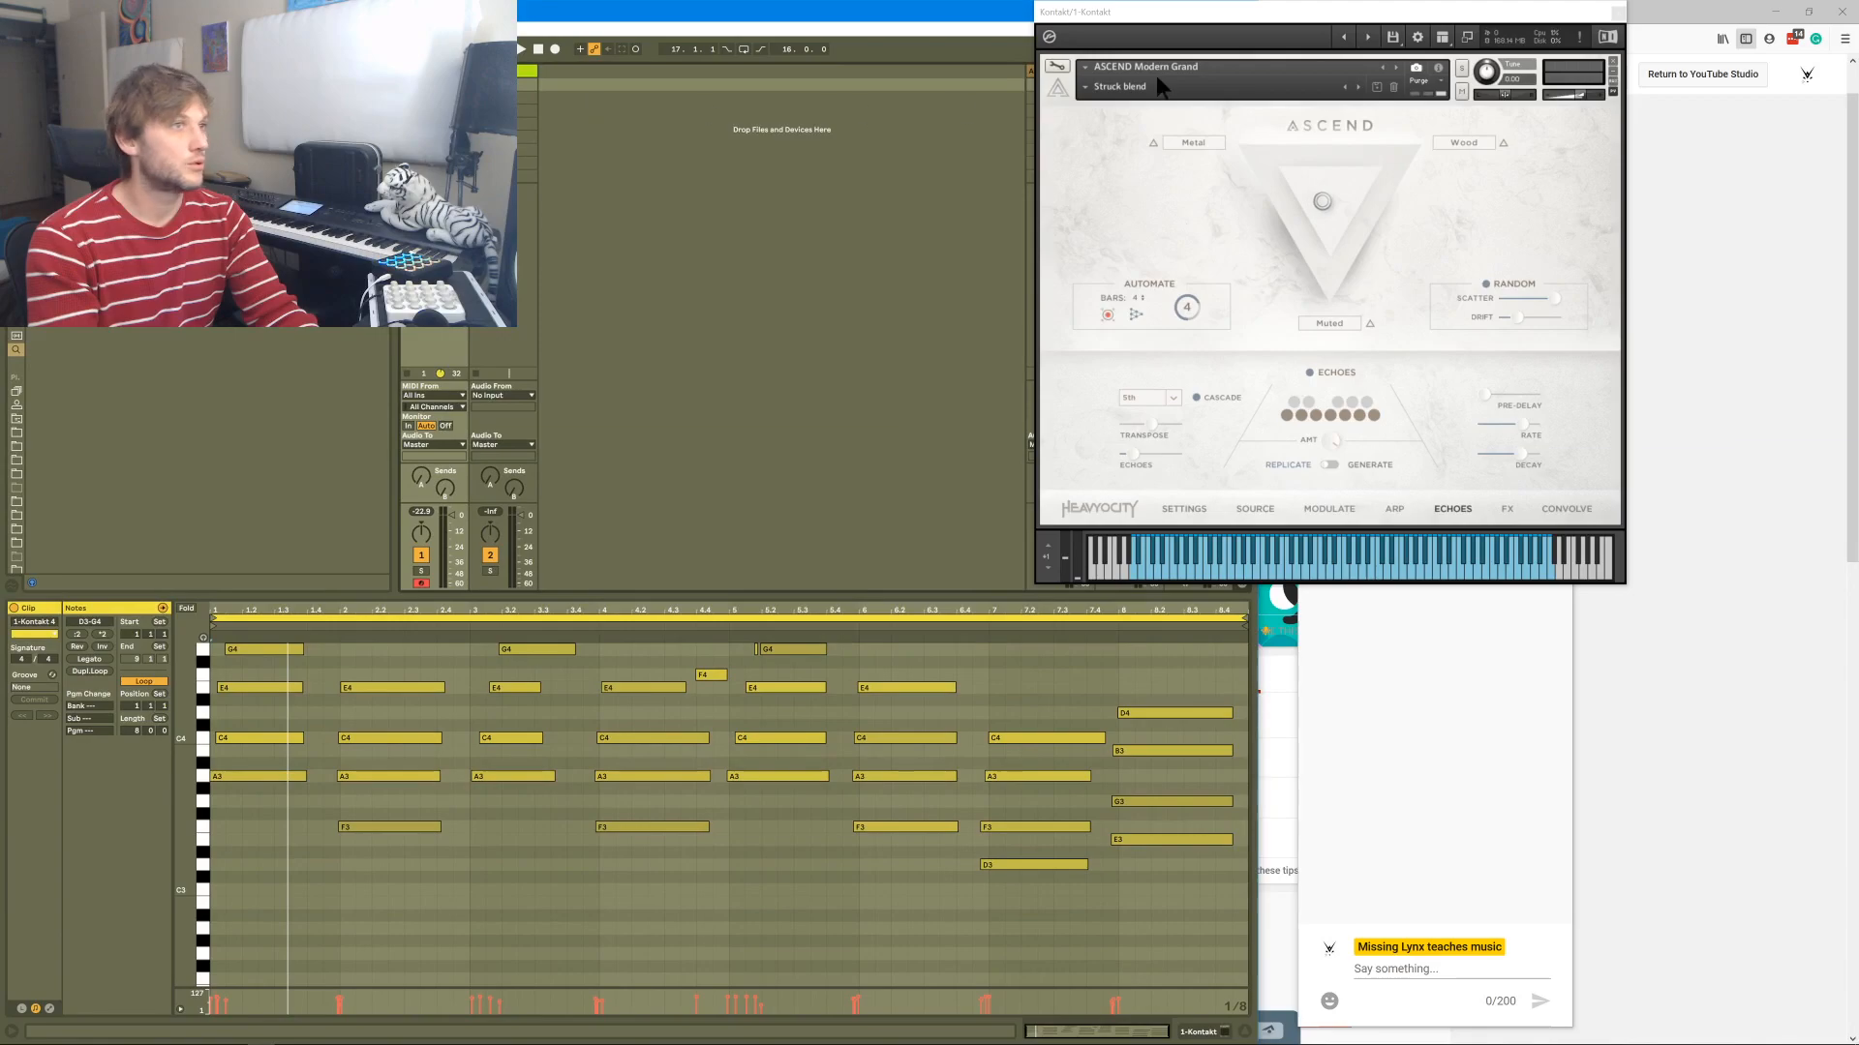
pyautogui.moveTo(1345, 12); pyautogui.dragTo(937, 64)
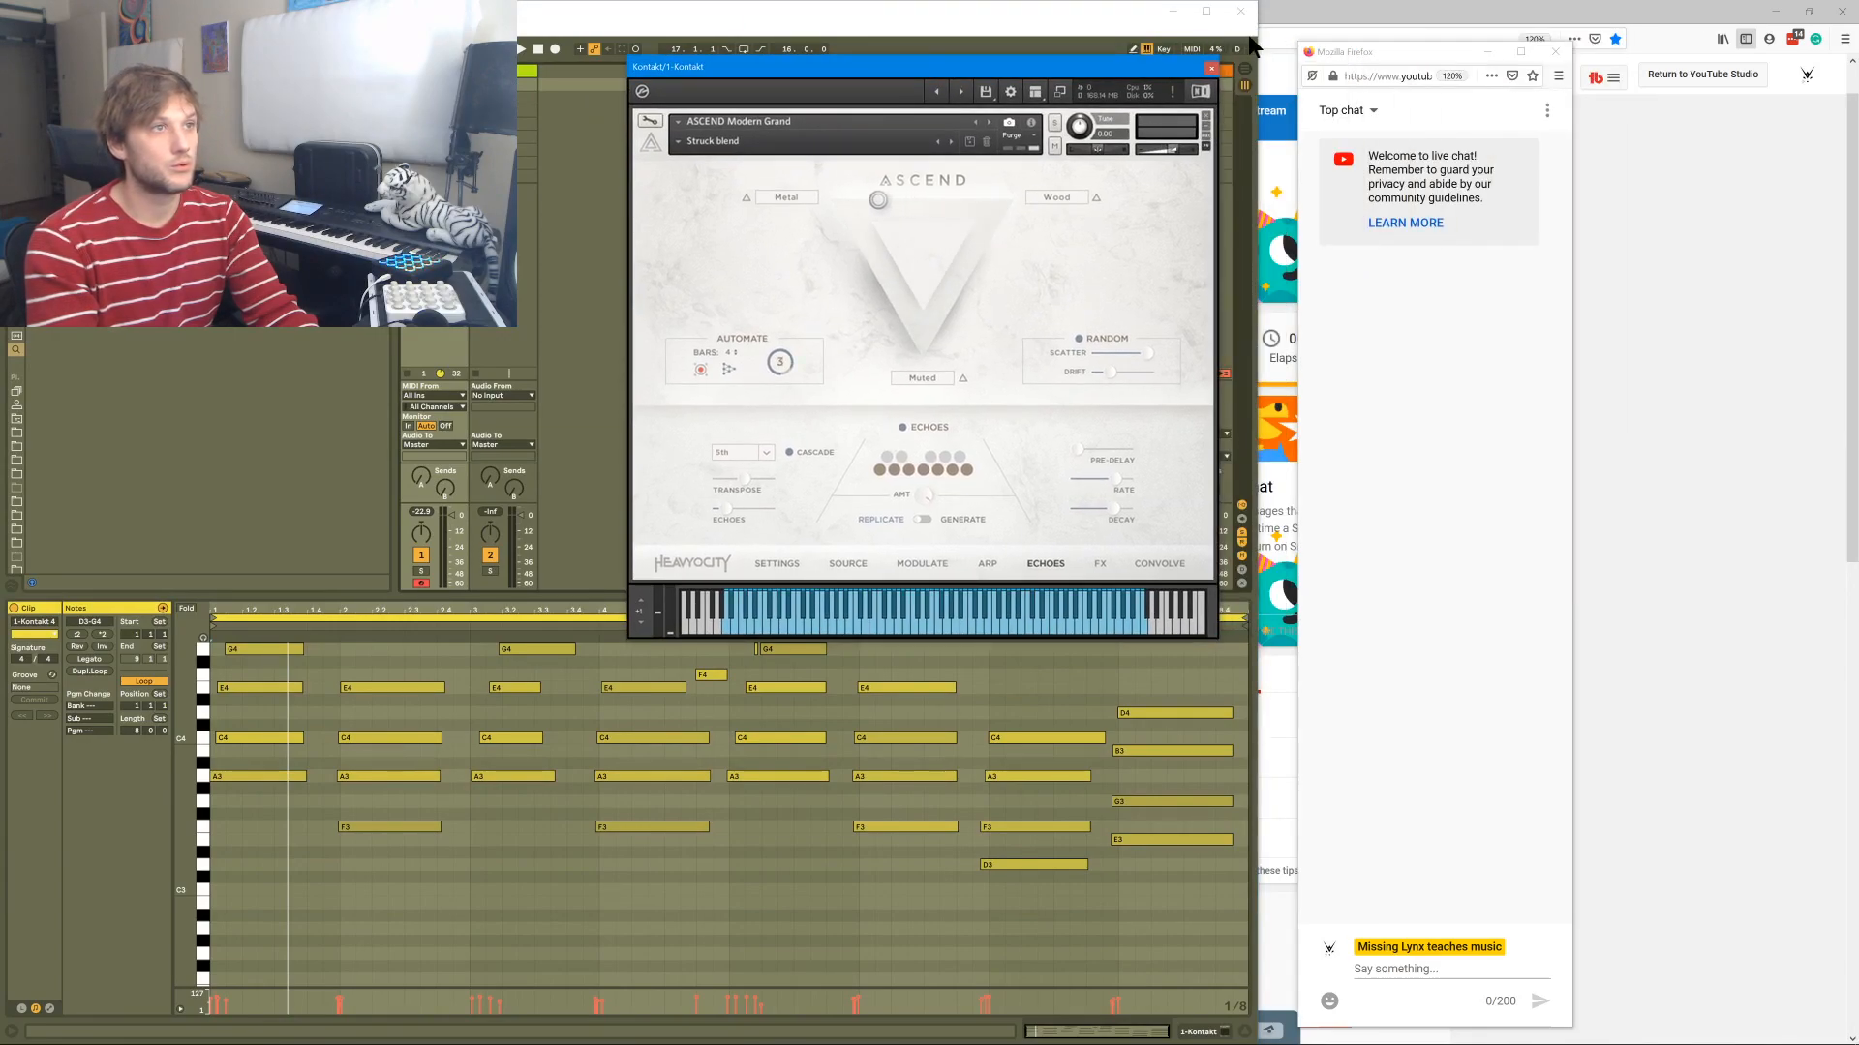
pyautogui.moveTo(1254, 46); pyautogui.dragTo(1568, 46)
# - Place the live chat window beside the Ableton Live window and stretch it to fill the remaining screen space
pyautogui.hotkey('alt', 'Tab')
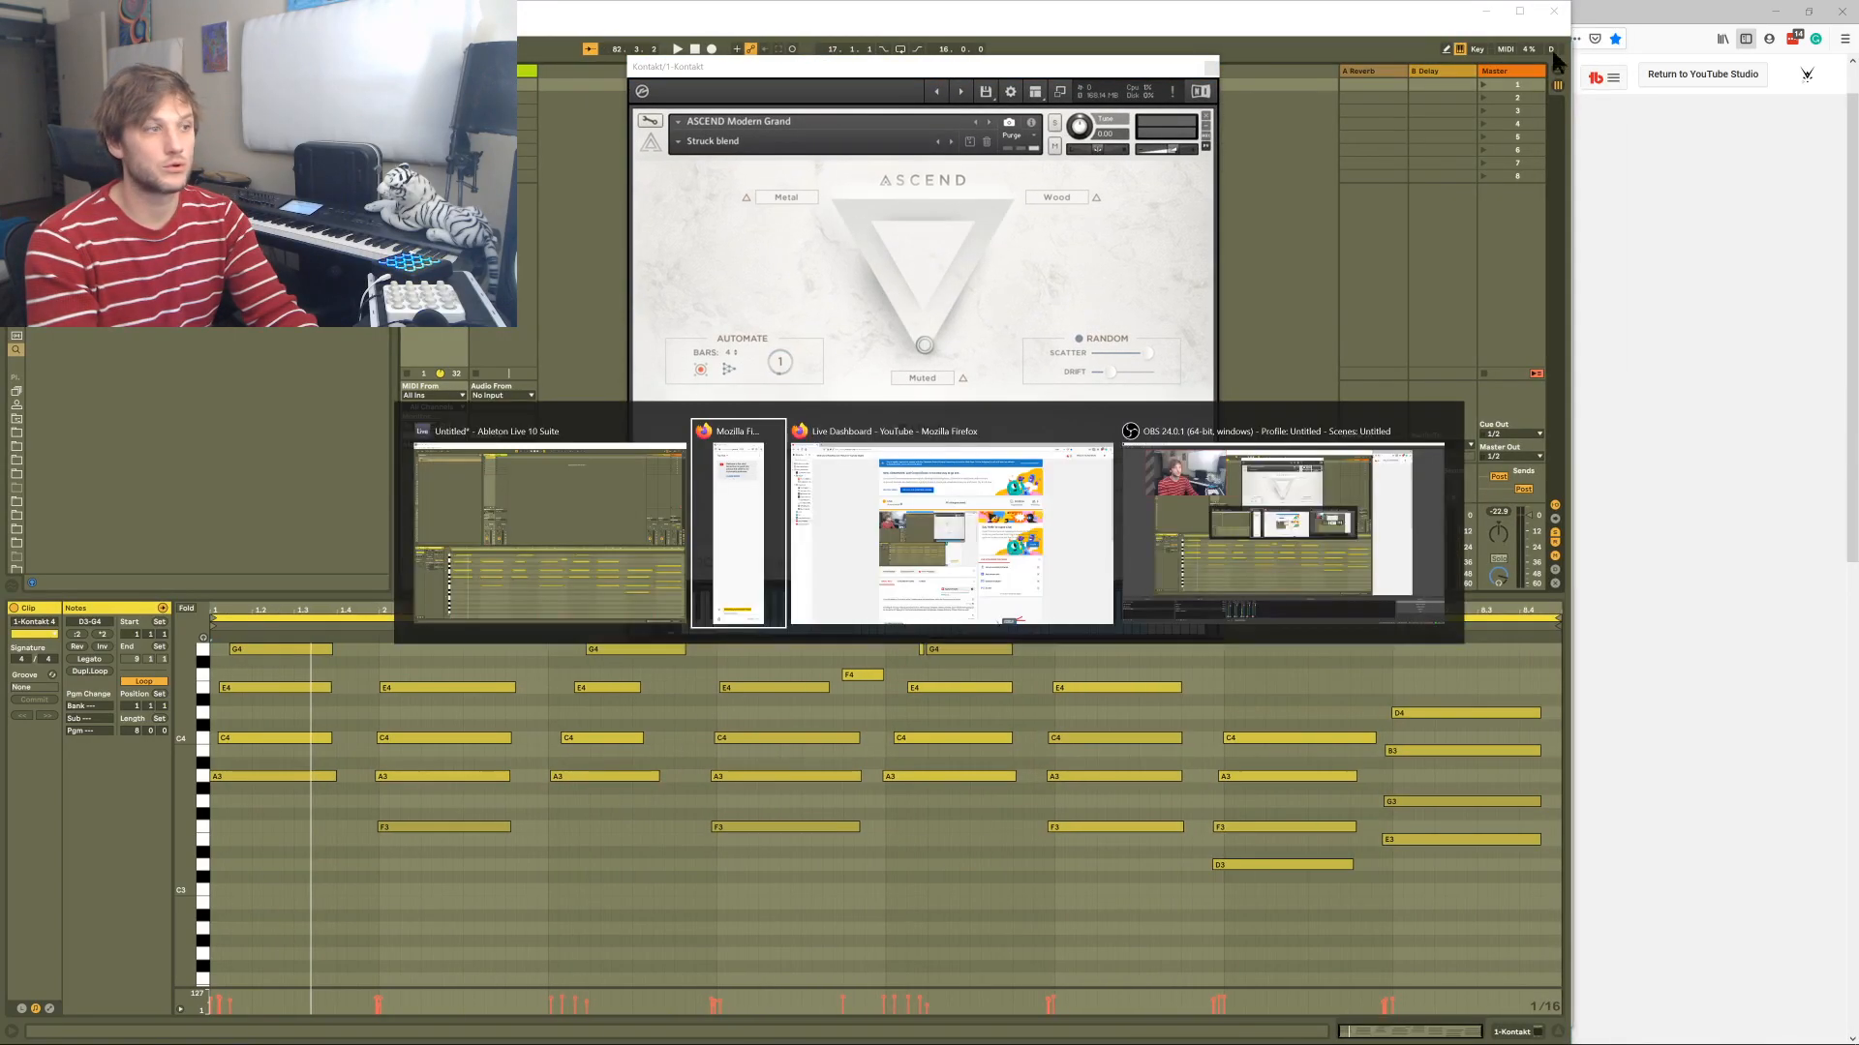
pyautogui.moveTo(1402, 51); pyautogui.dragTo(1673, 15)
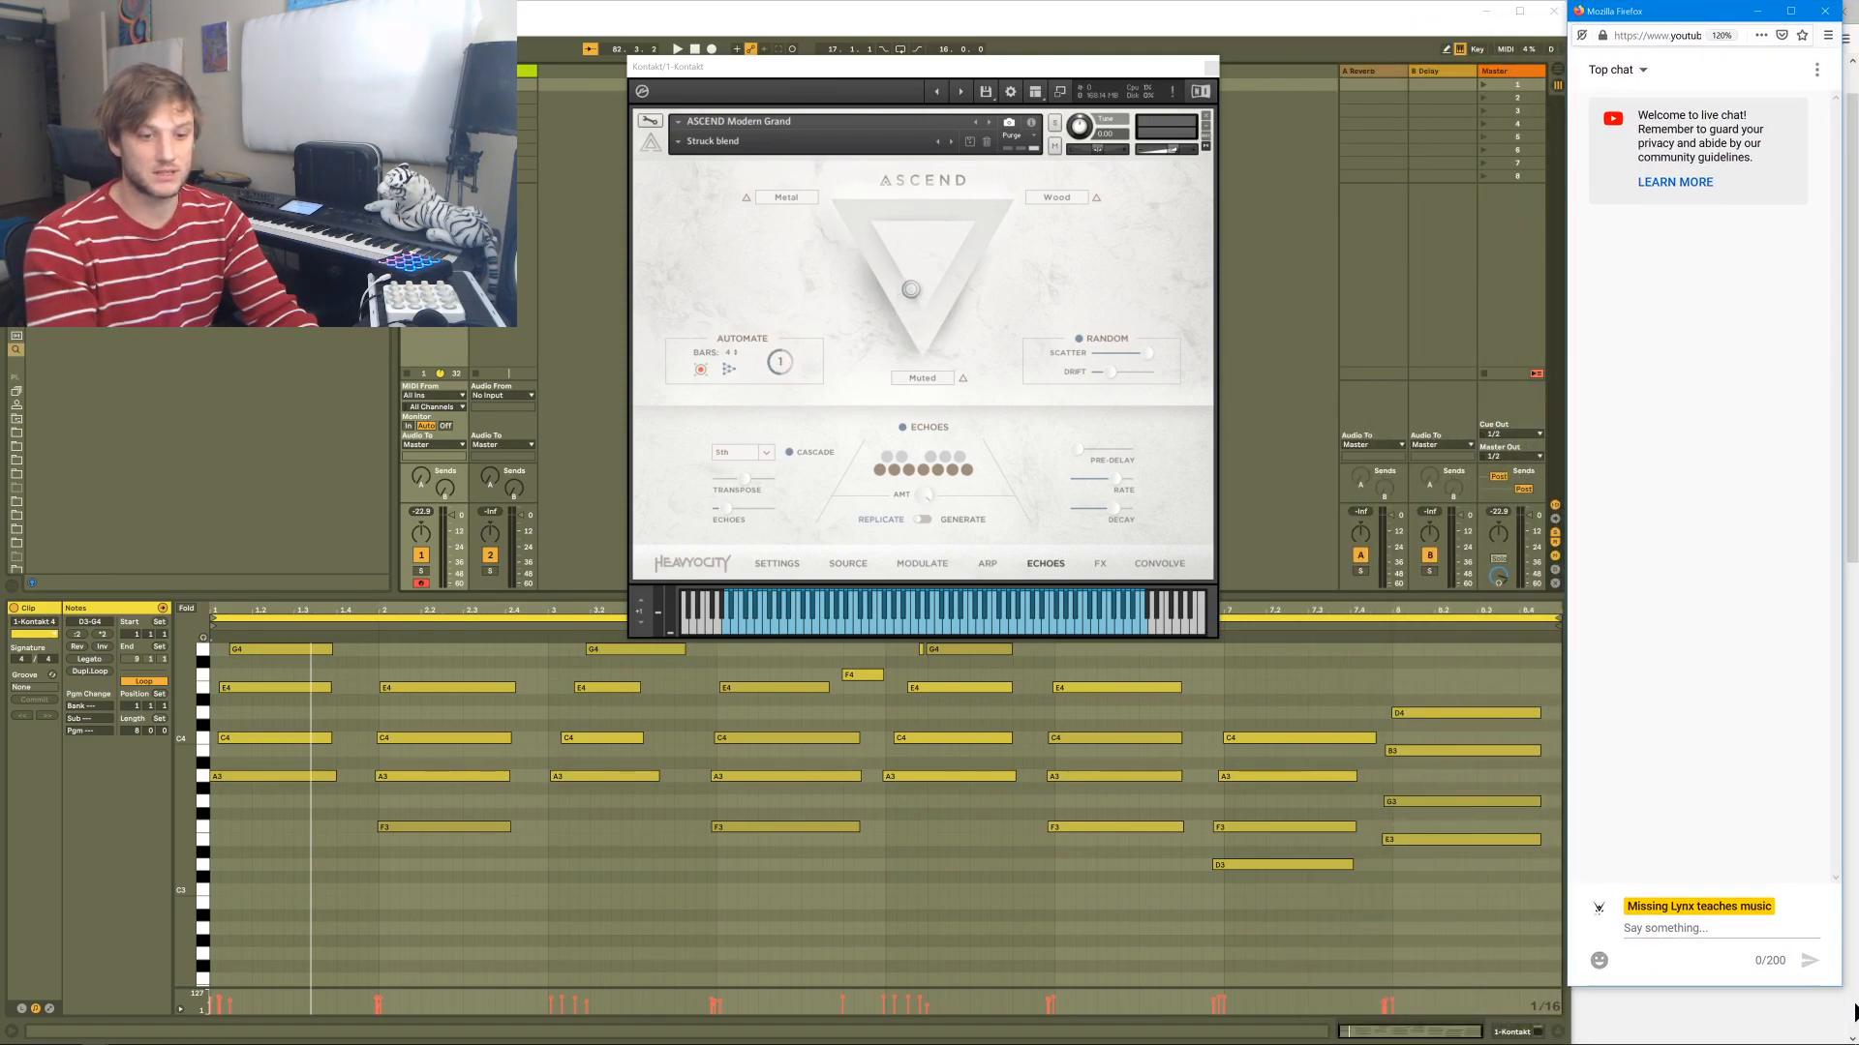
pyautogui.moveTo(1839, 987); pyautogui.dragTo(1849, 1041)
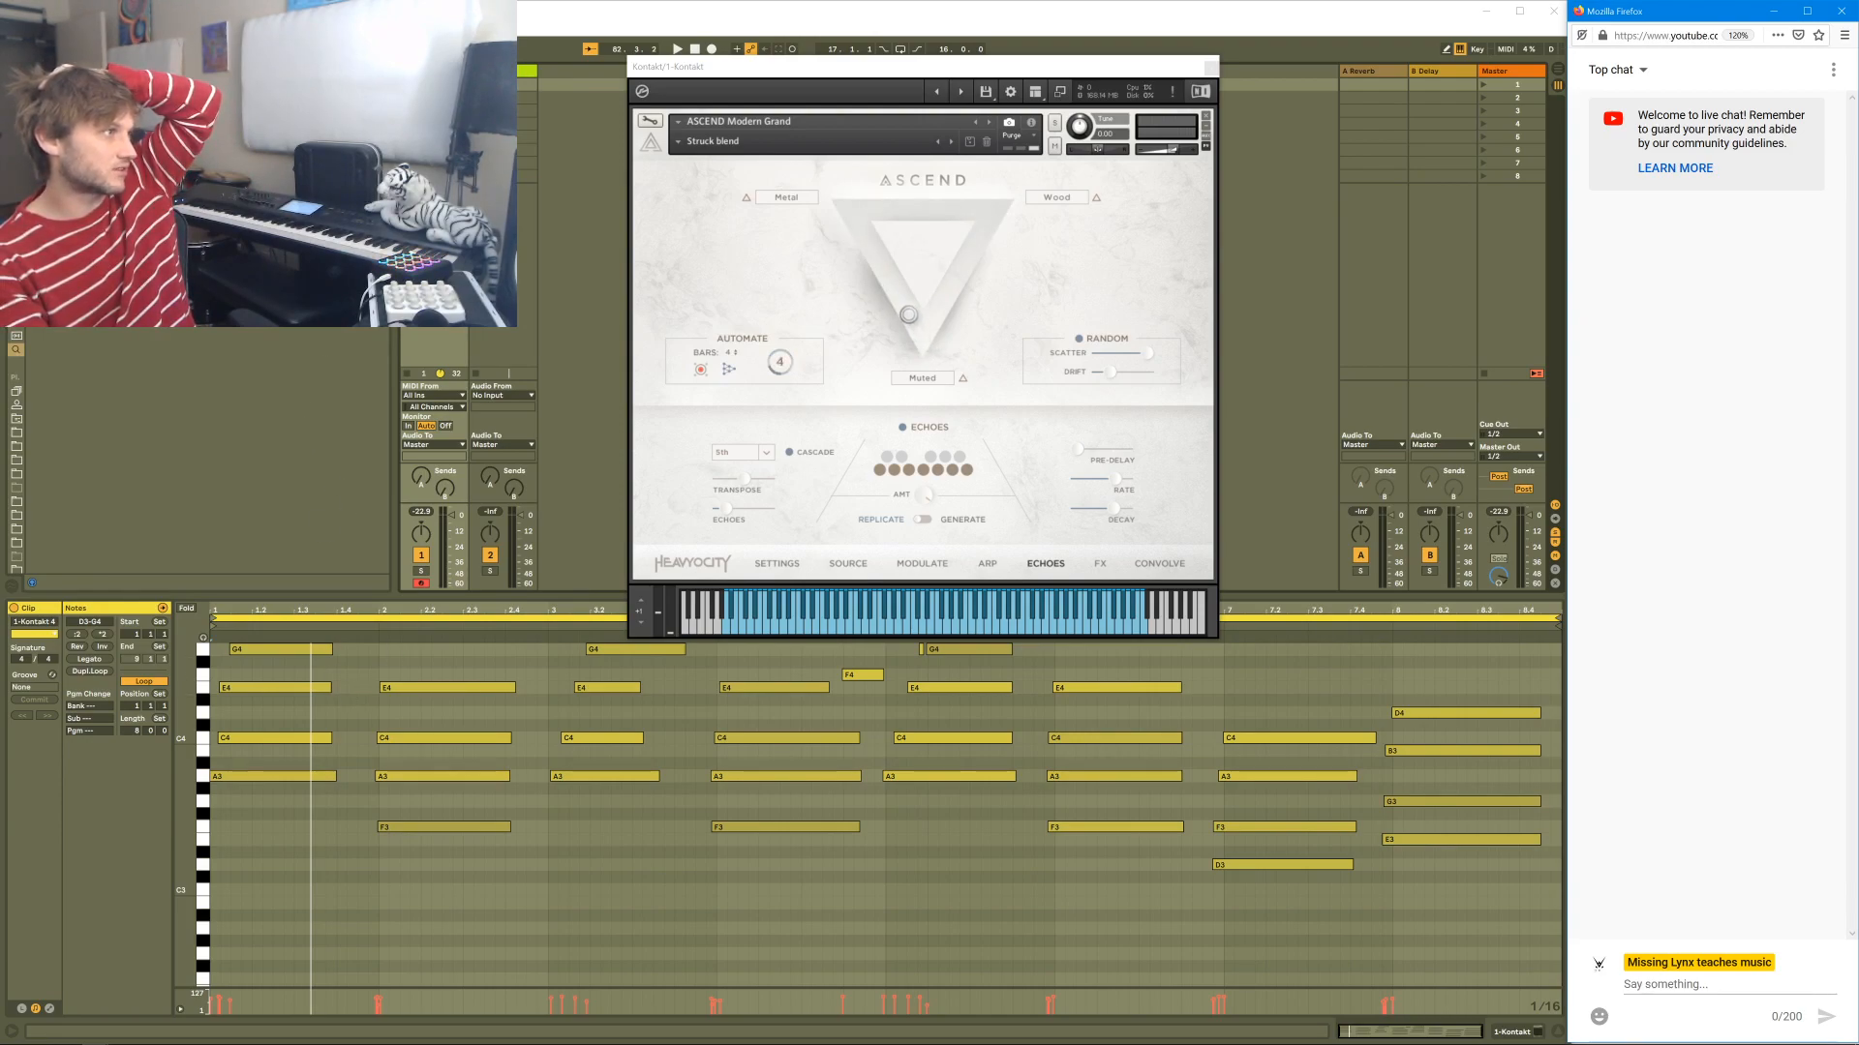
# - Start playback and load a Kontakt instrument onto a new MIDI track
pyautogui.press('space')
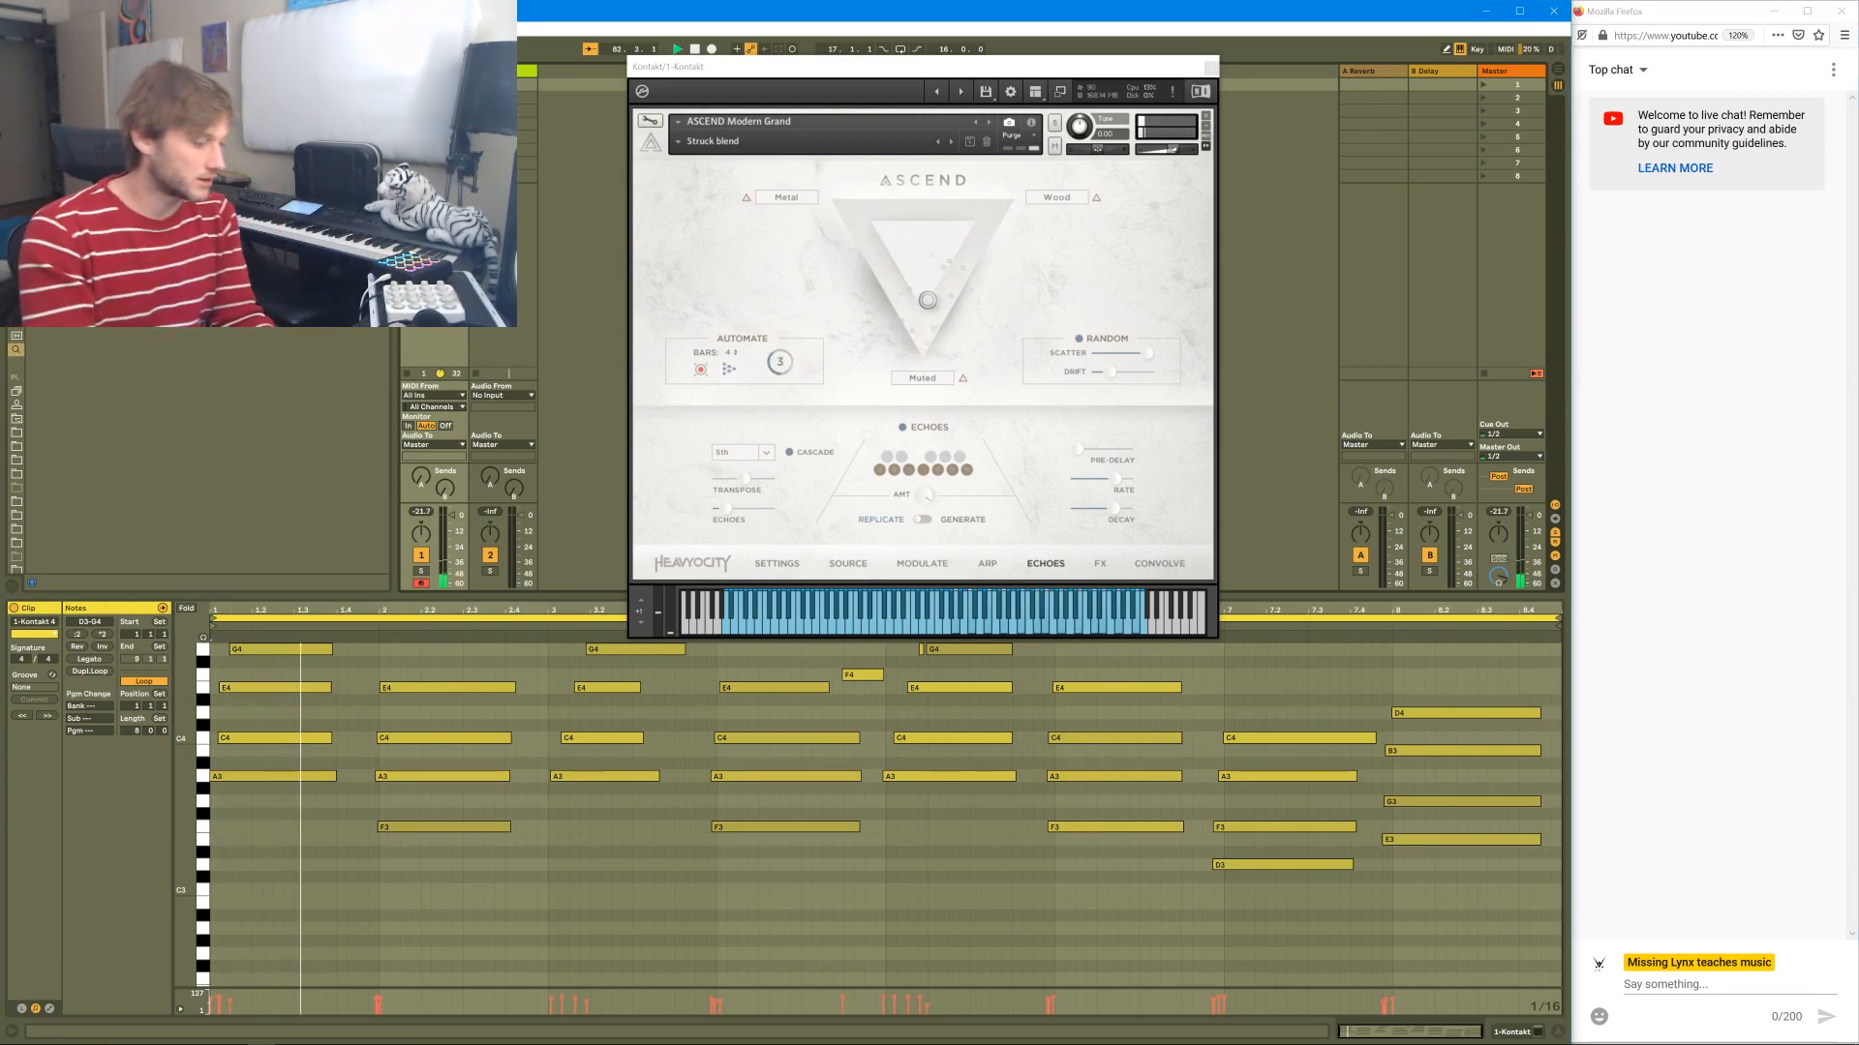
pyautogui.hotkey('ctrl', 'shift', 't')
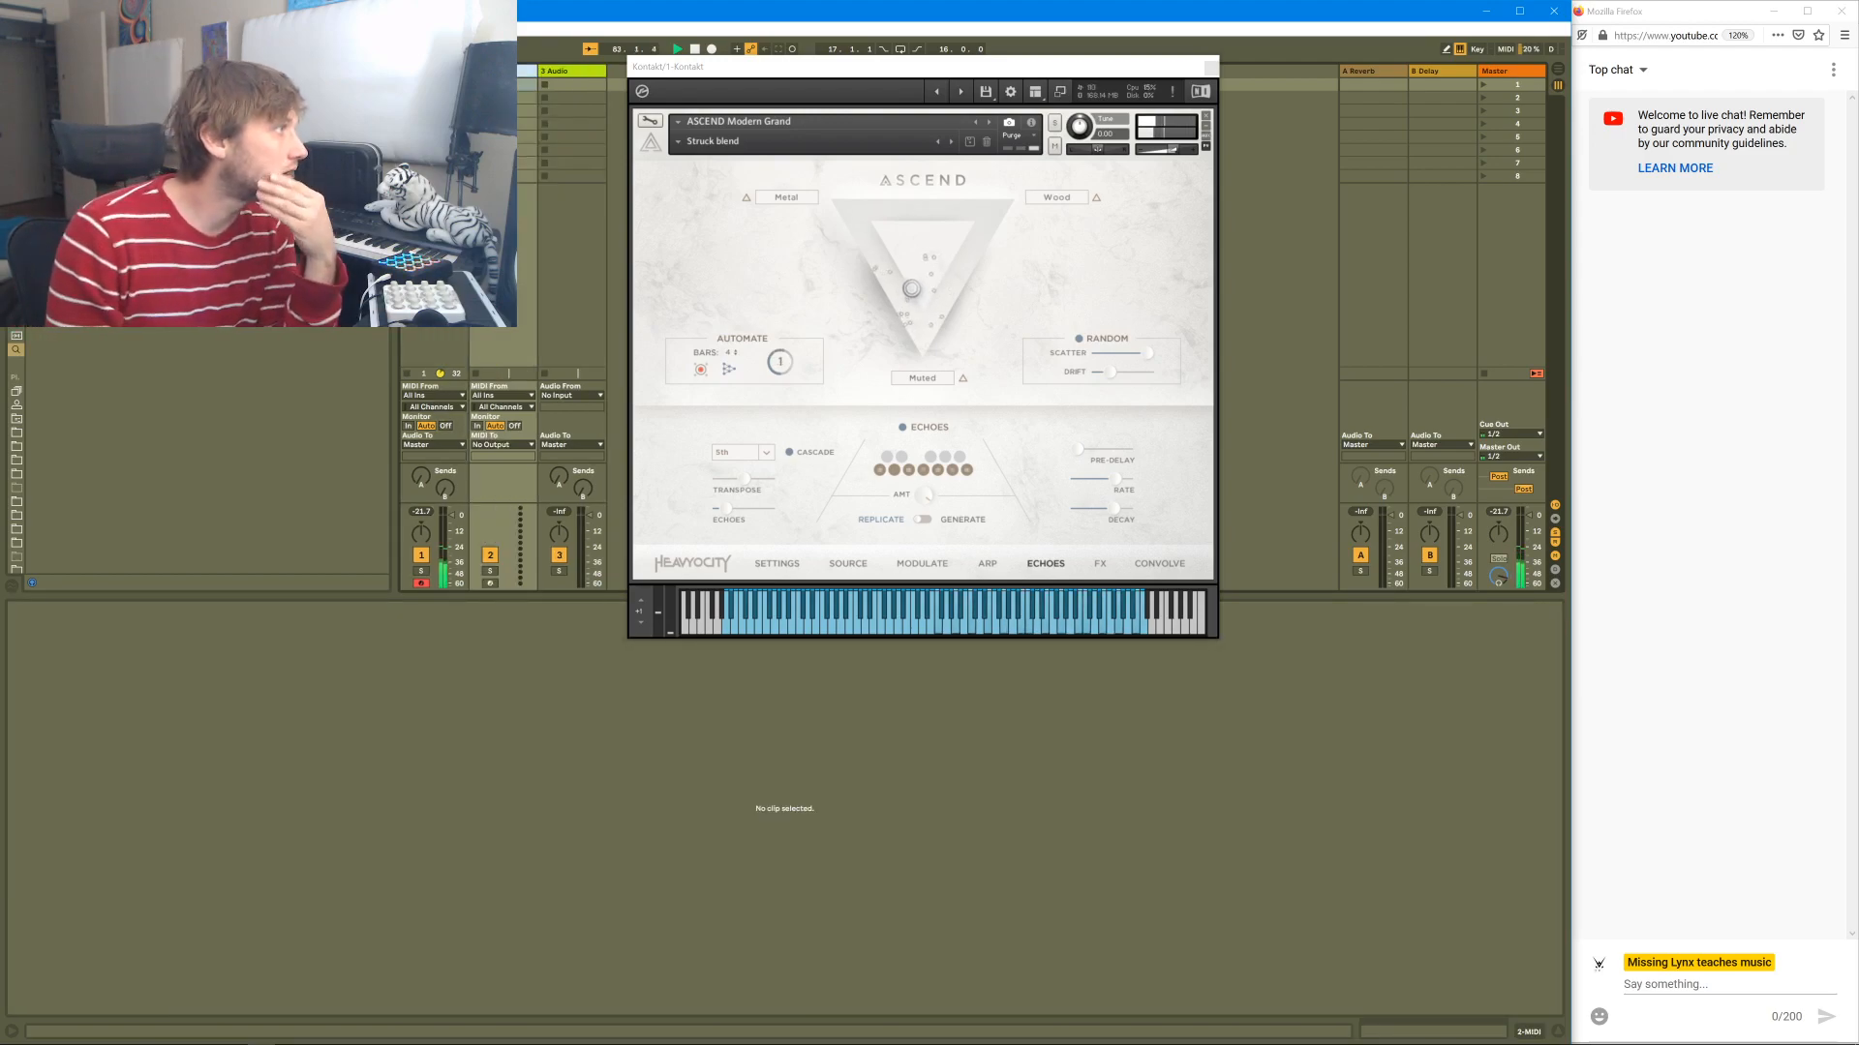
pyautogui.rightClick(489, 72)
pyautogui.rightClick(489, 73)
pyautogui.moveTo(579, 205)
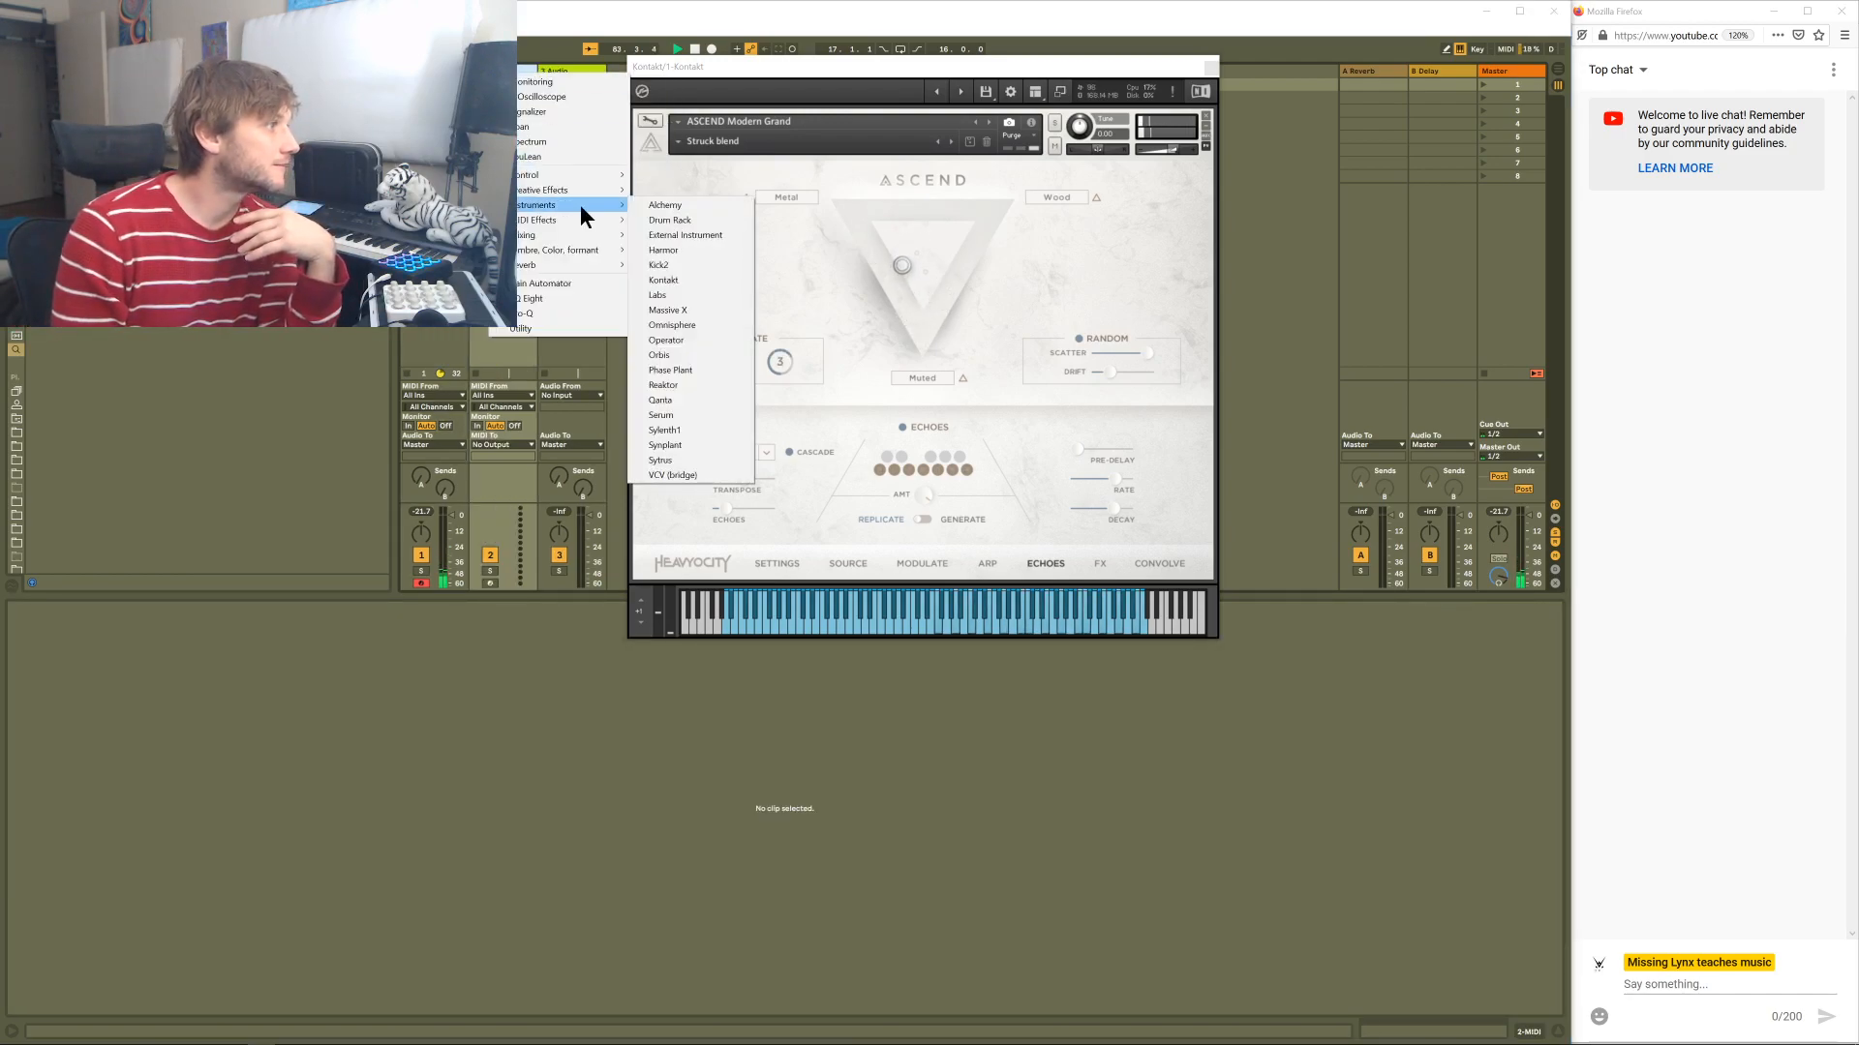
pyautogui.click(656, 280)
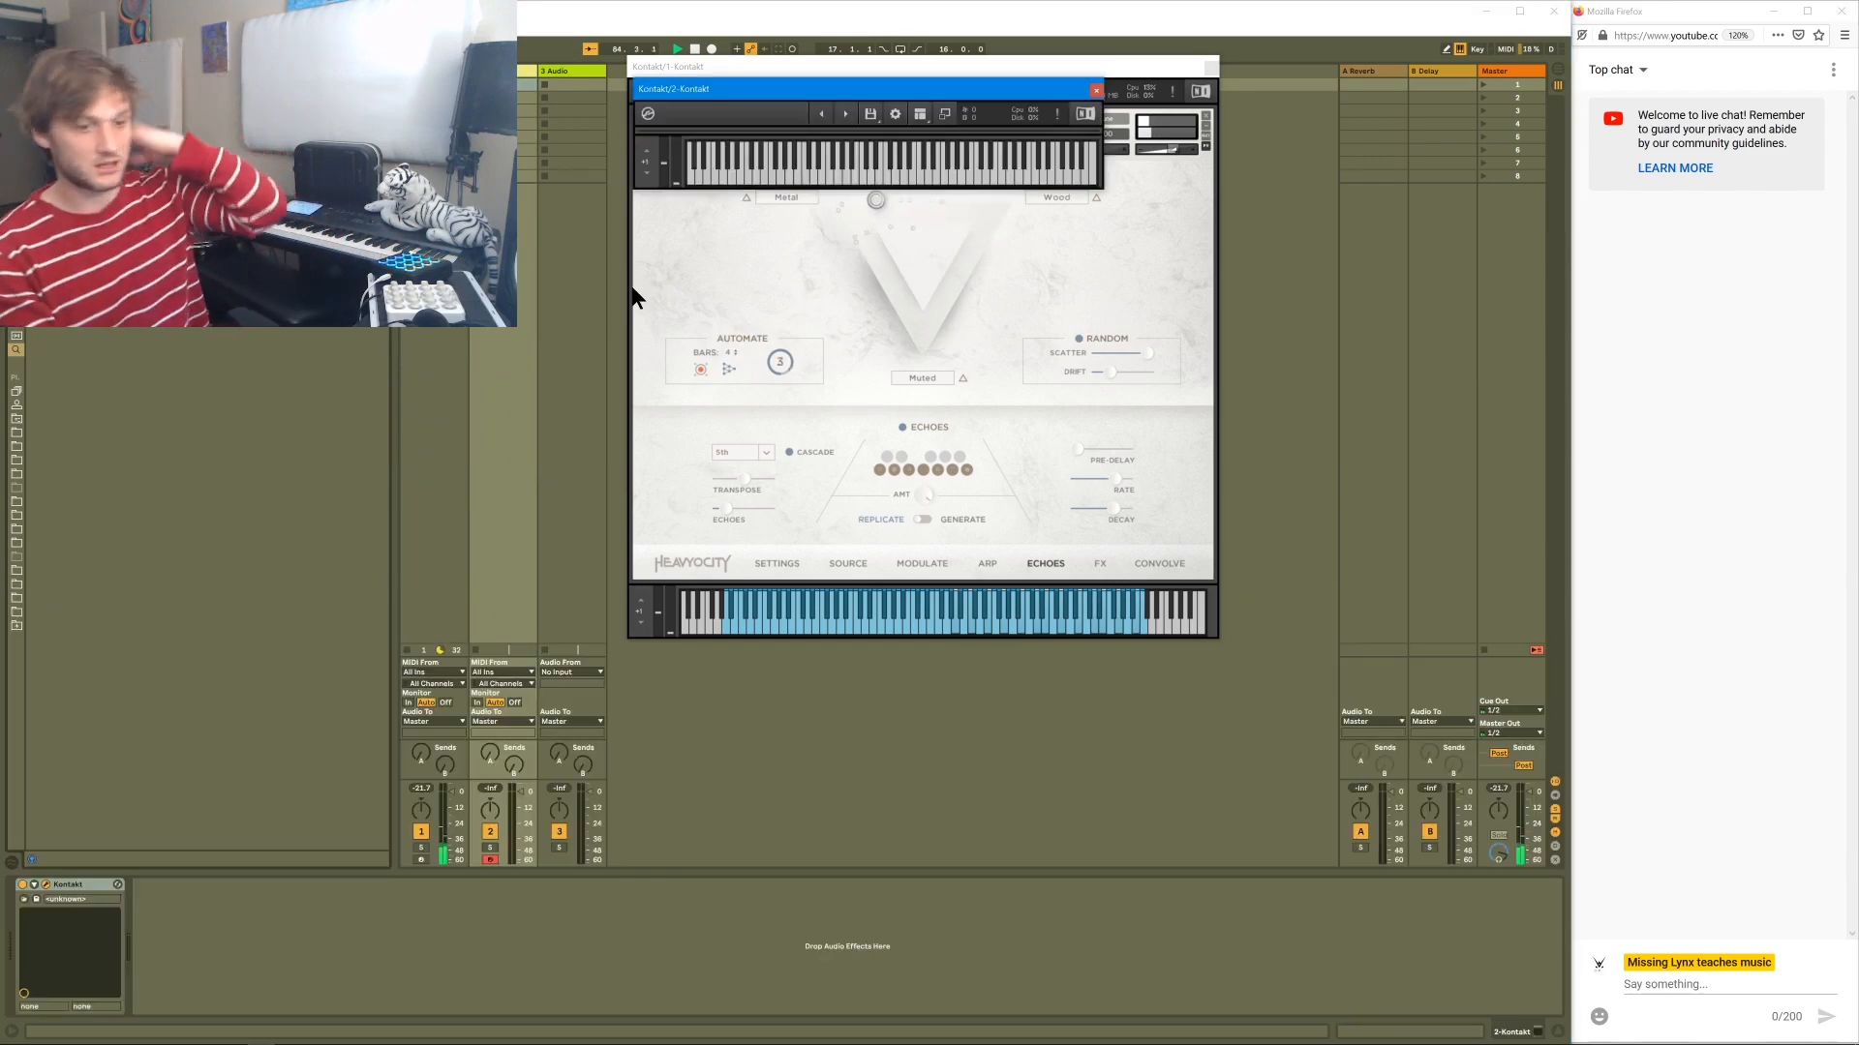
# - Expand the new Kontakt to its full view and quick-load I String Designer.nki from HEAVYOCITY's ! Evolved folder
pyautogui.moveTo(868, 96); pyautogui.dragTo(1013, 387)
pyautogui.click(1064, 405)
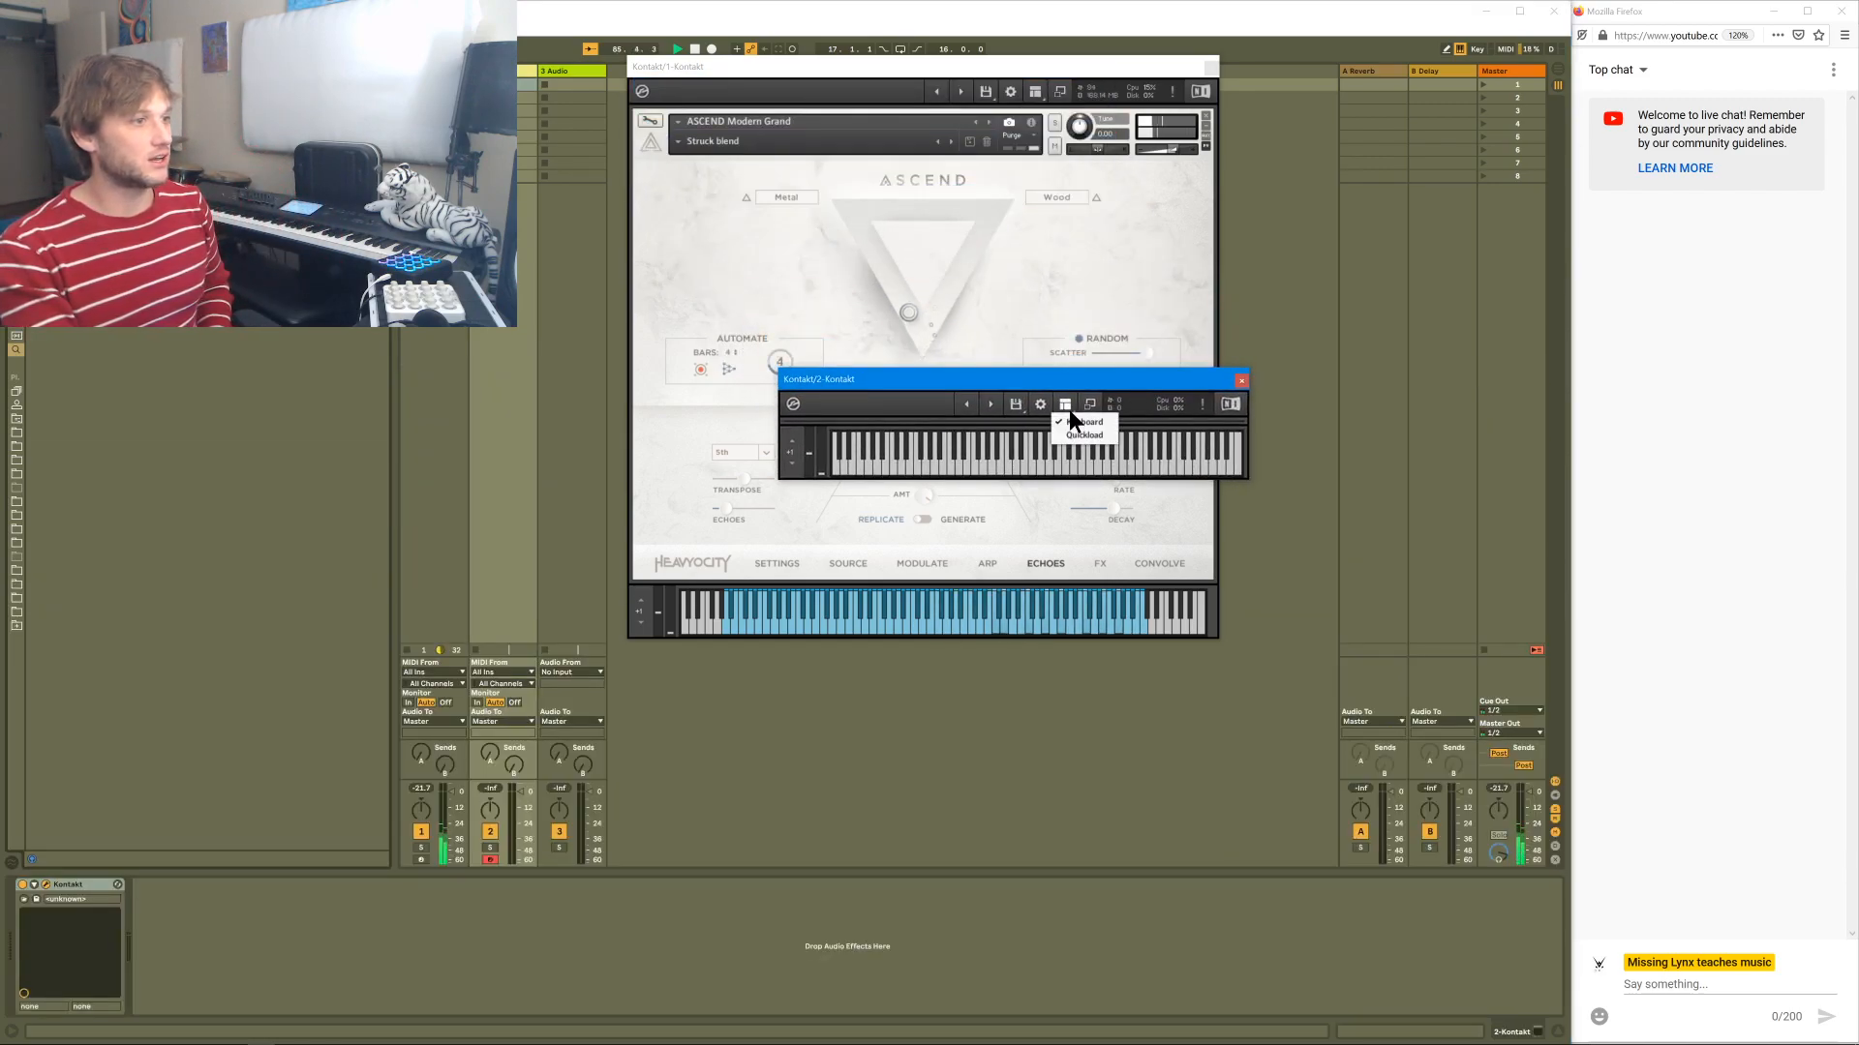
pyautogui.click(1090, 405)
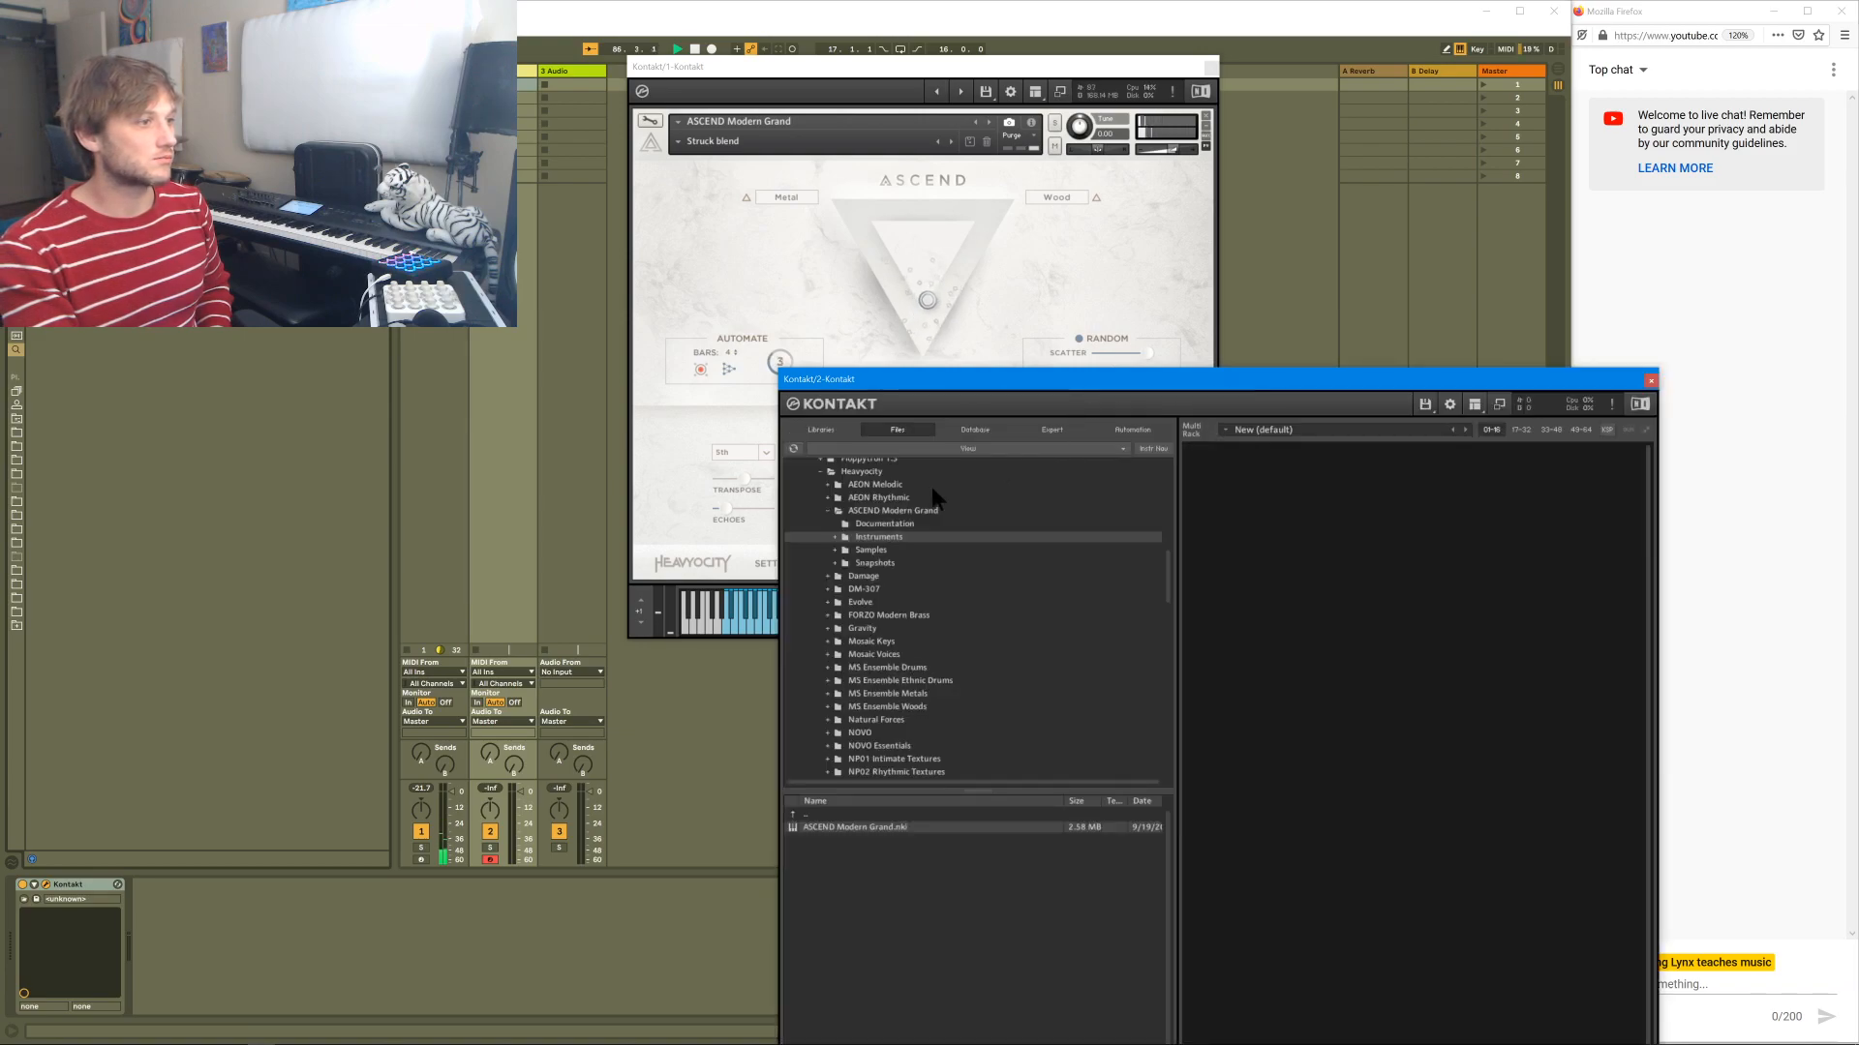
pyautogui.click(1223, 435)
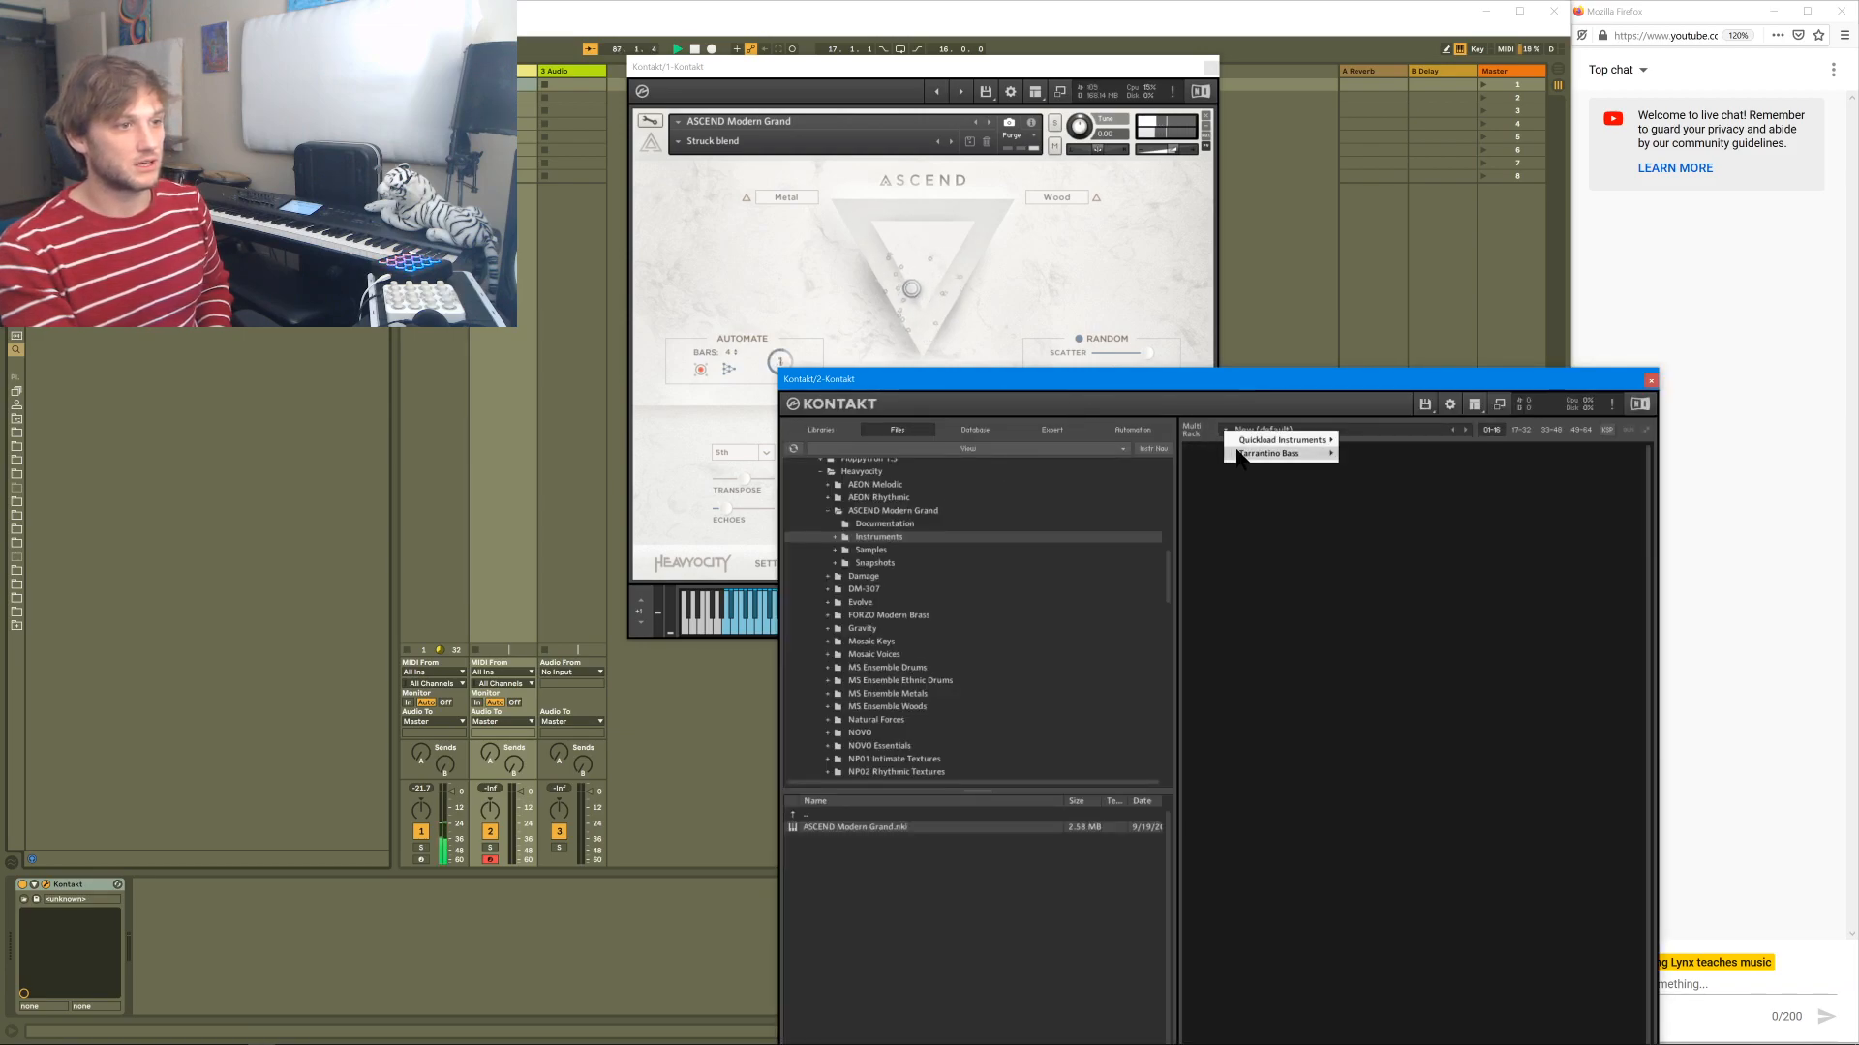
pyautogui.moveTo(1280, 441)
pyautogui.moveTo(1270, 378); pyautogui.dragTo(641, 289)
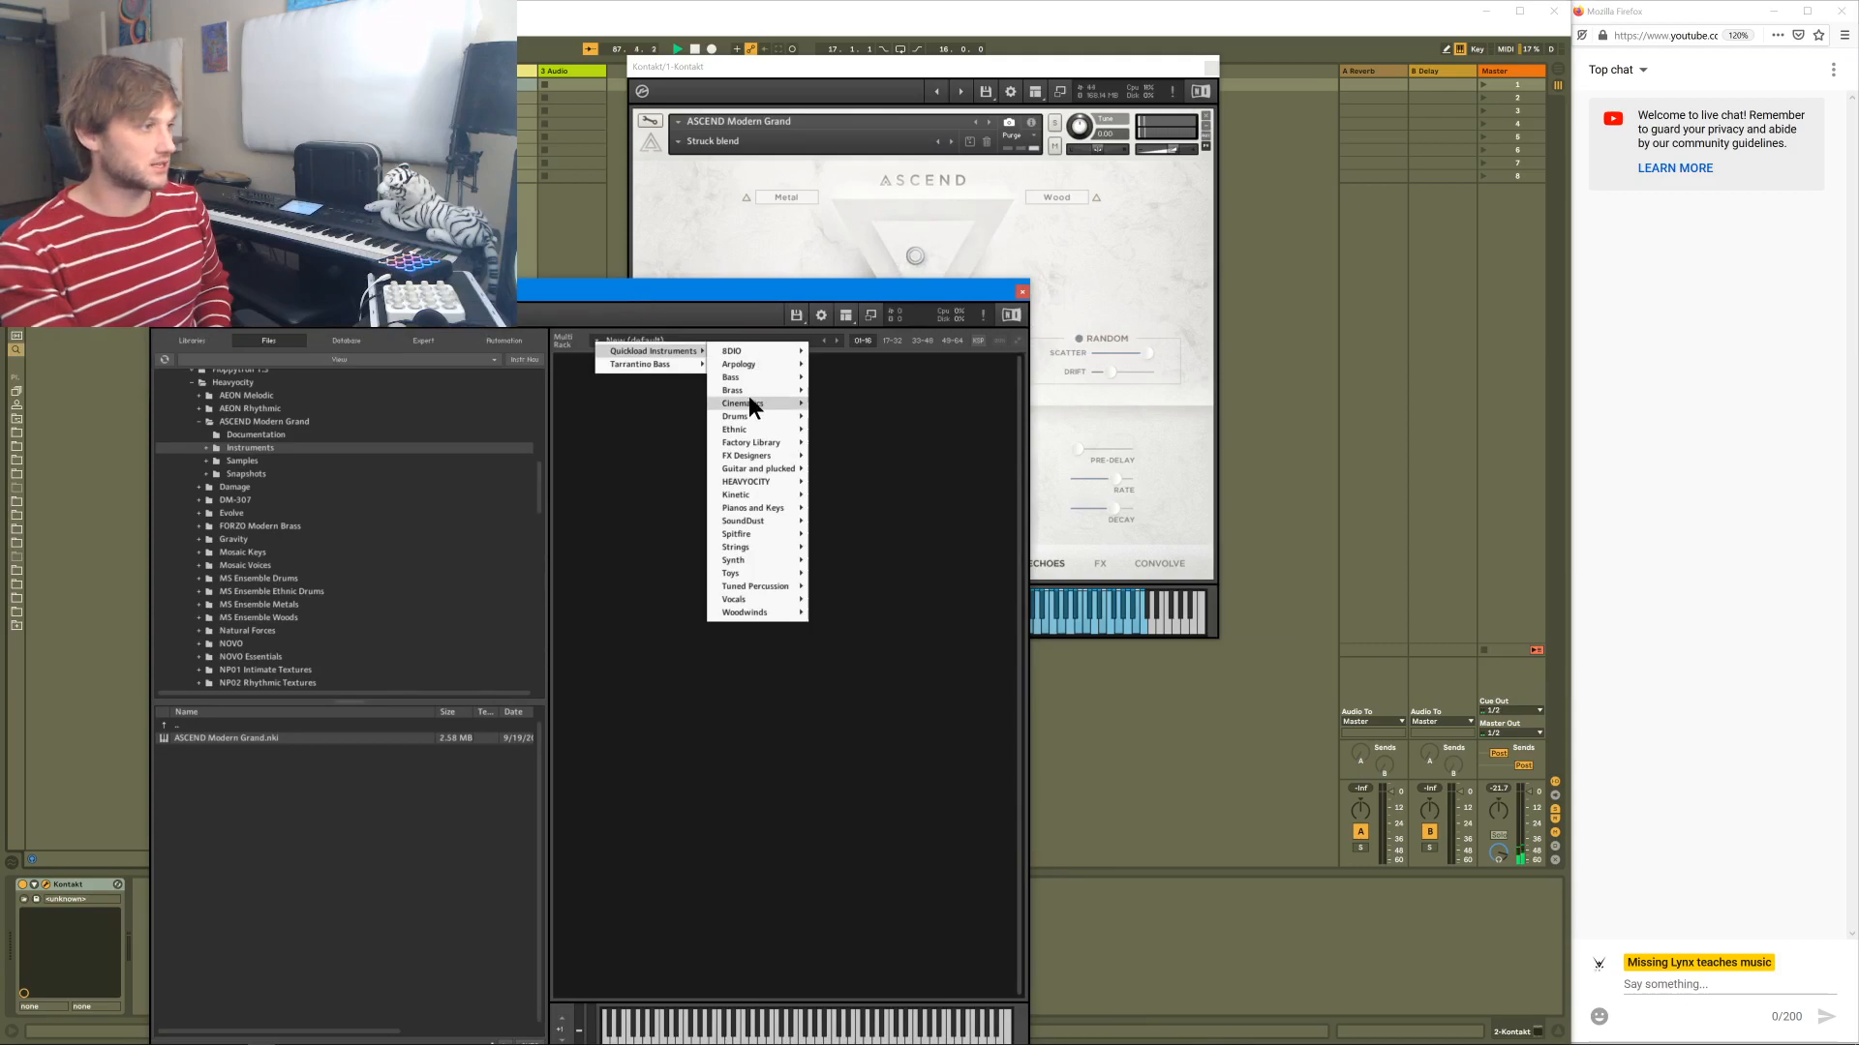
pyautogui.moveTo(752, 471)
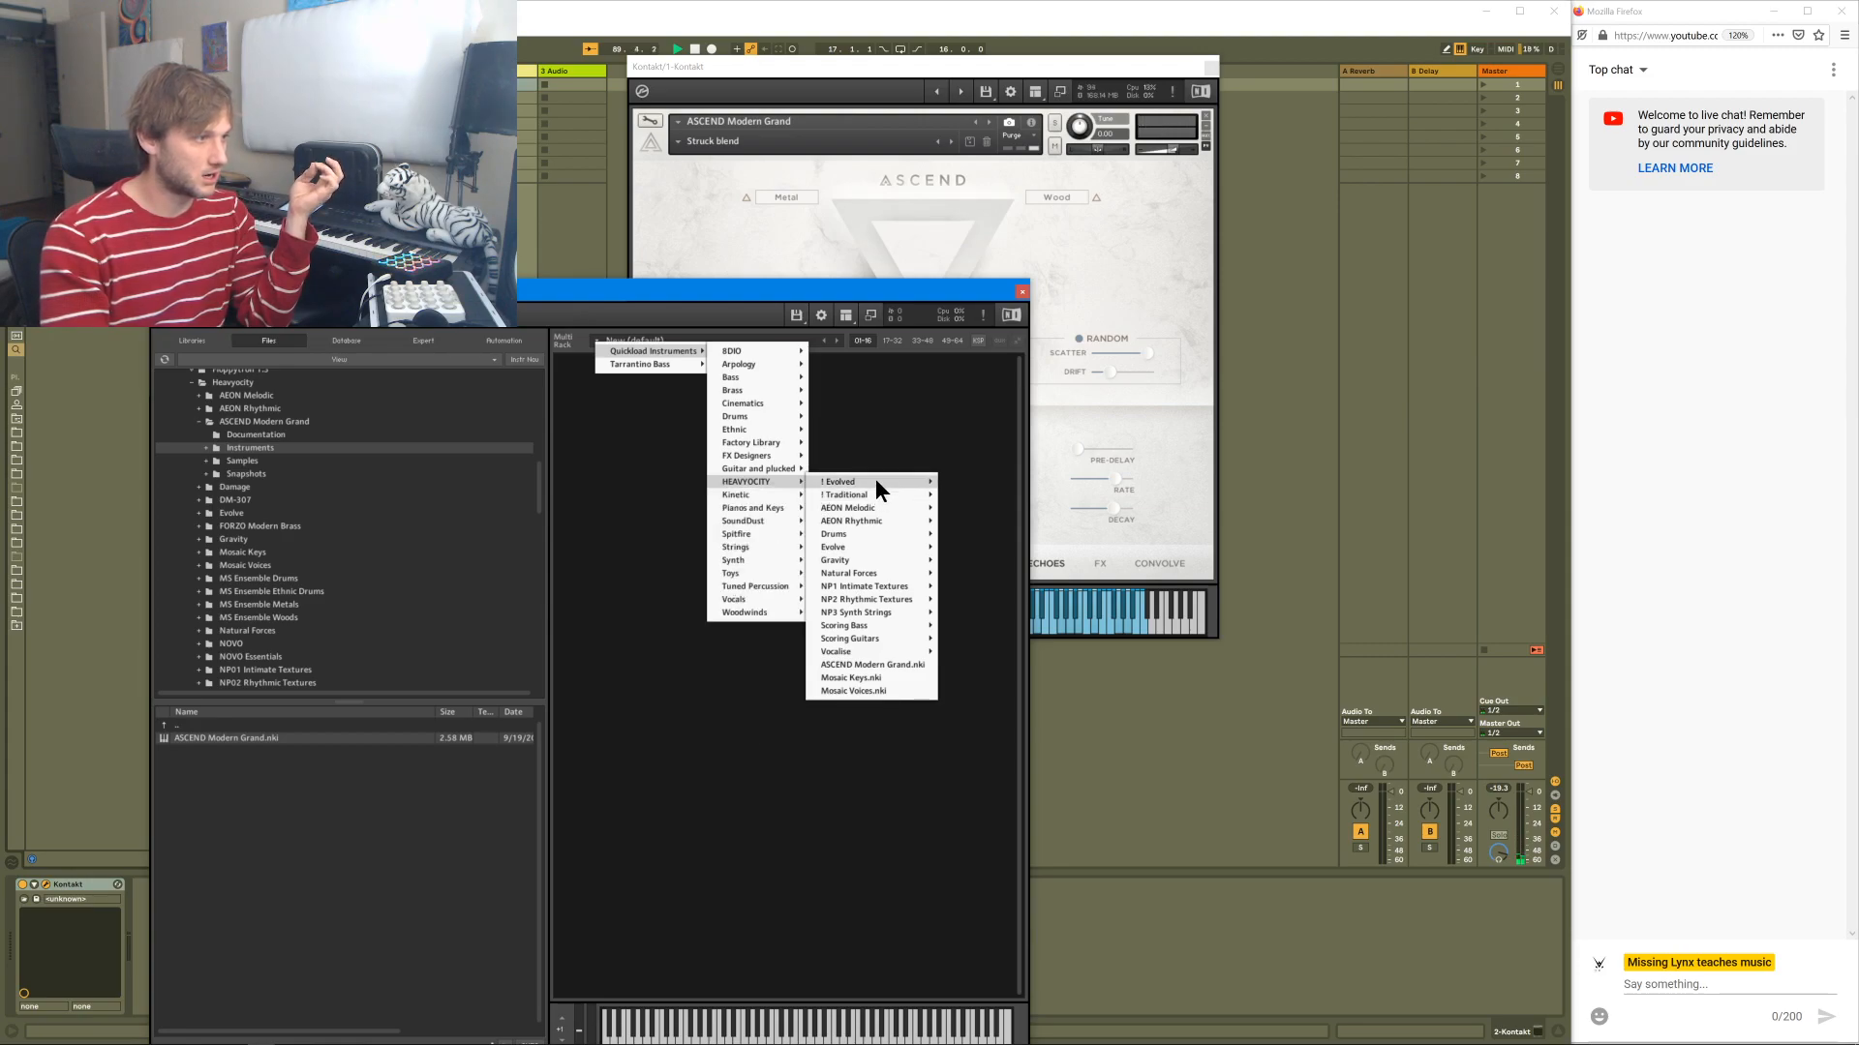
pyautogui.moveTo(832, 480)
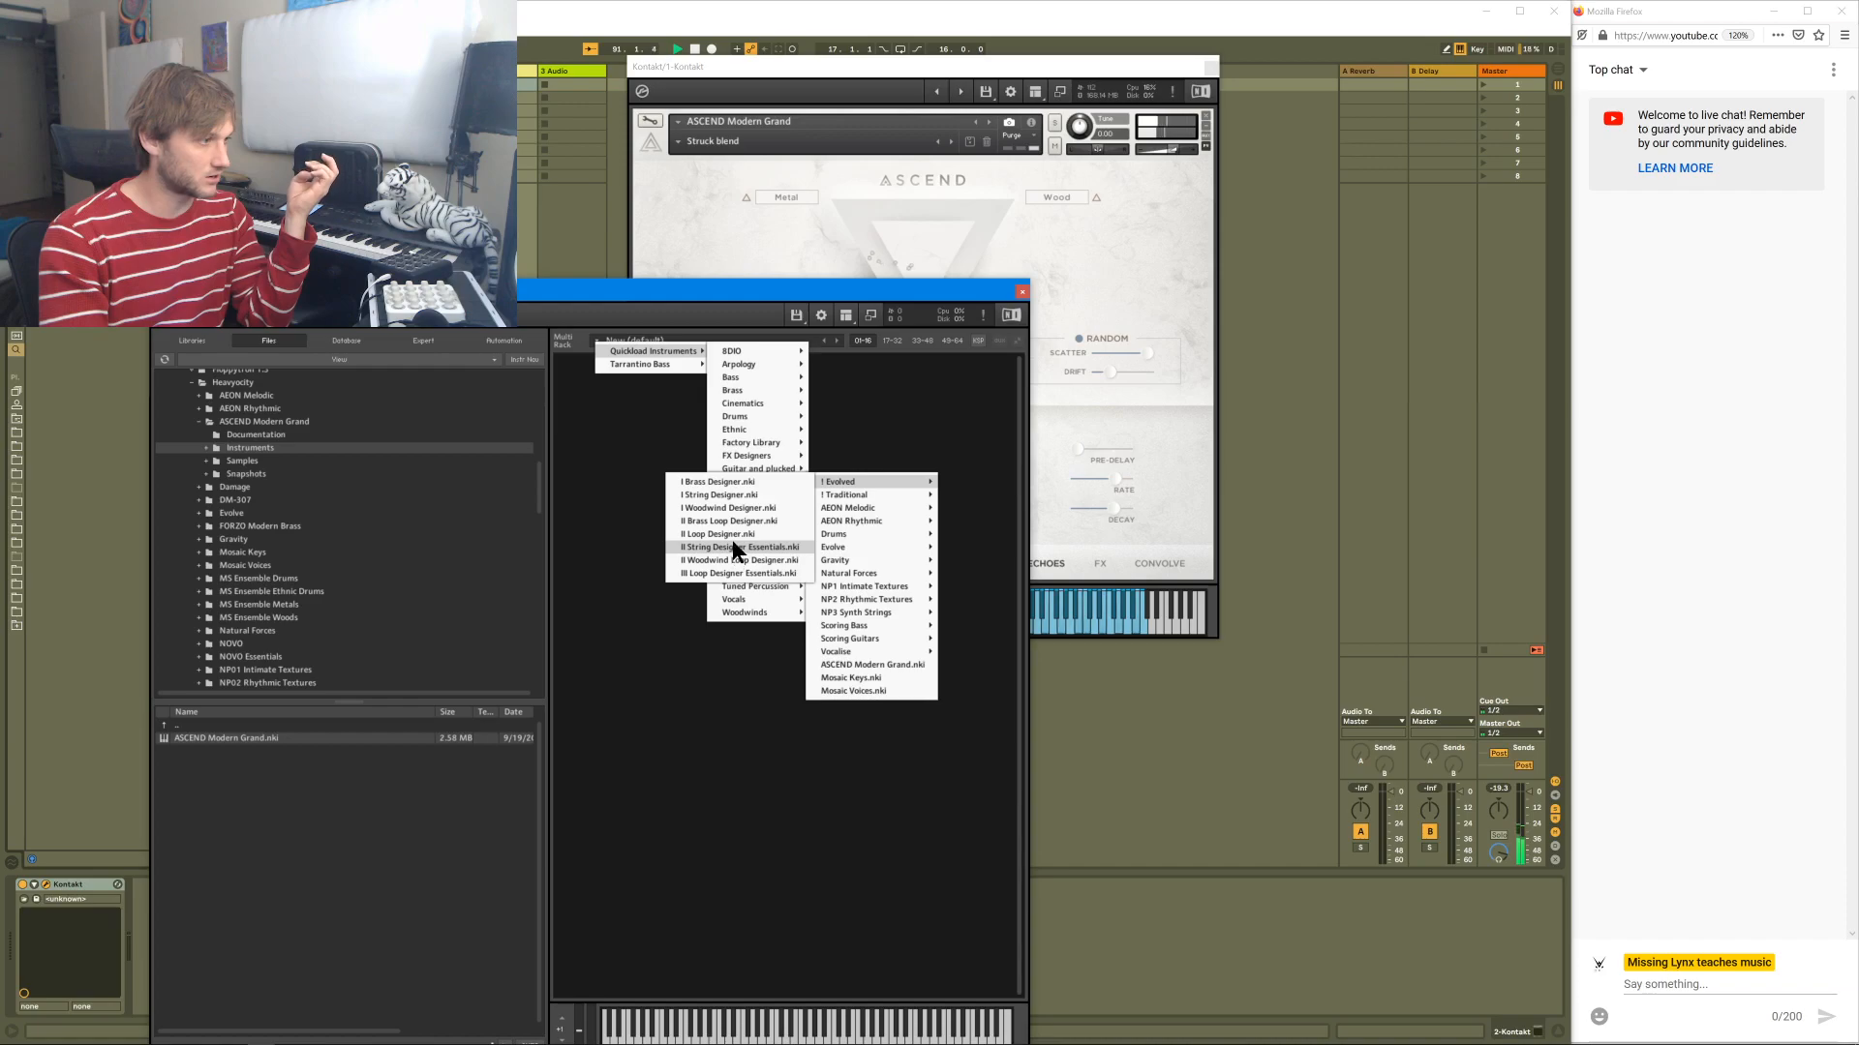
pyautogui.click(735, 494)
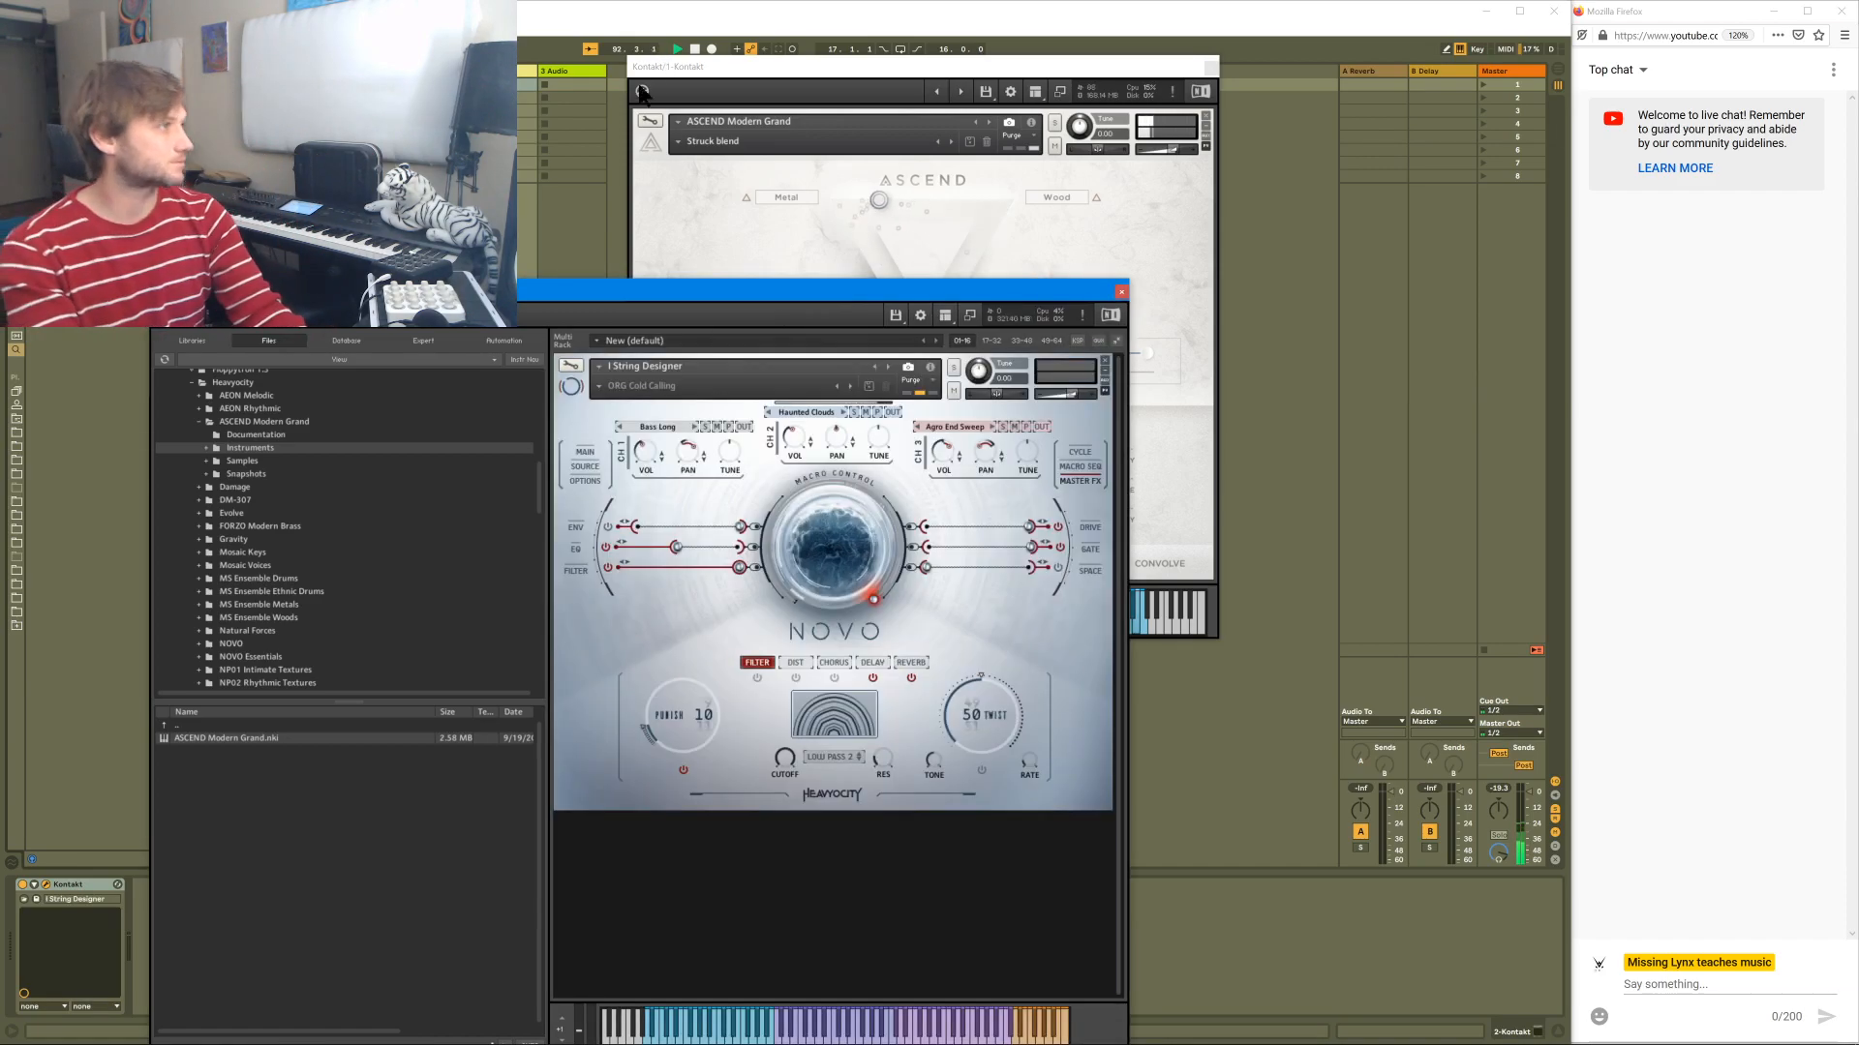
# - Reopen the Kontakt window and load the factory snapshot "Init - All Macros Off" in I String Designer
pyautogui.click(1121, 291)
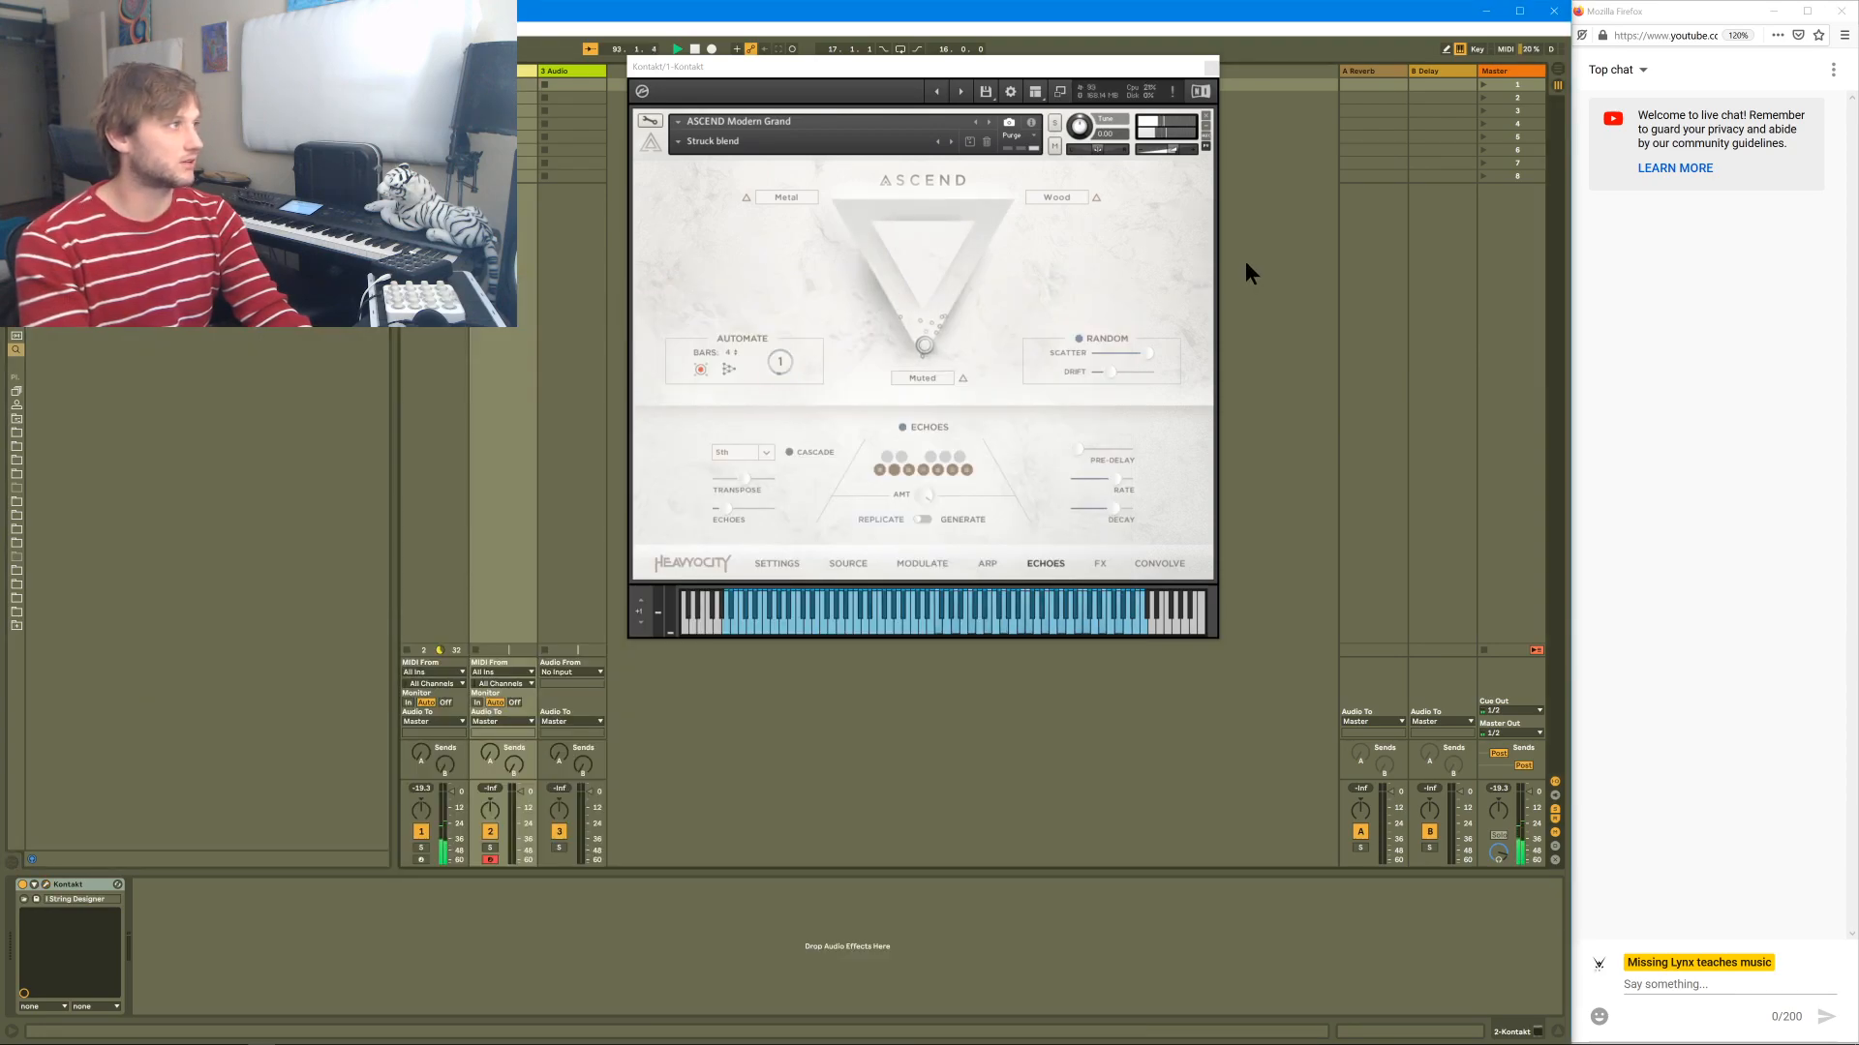
pyautogui.click(49, 879)
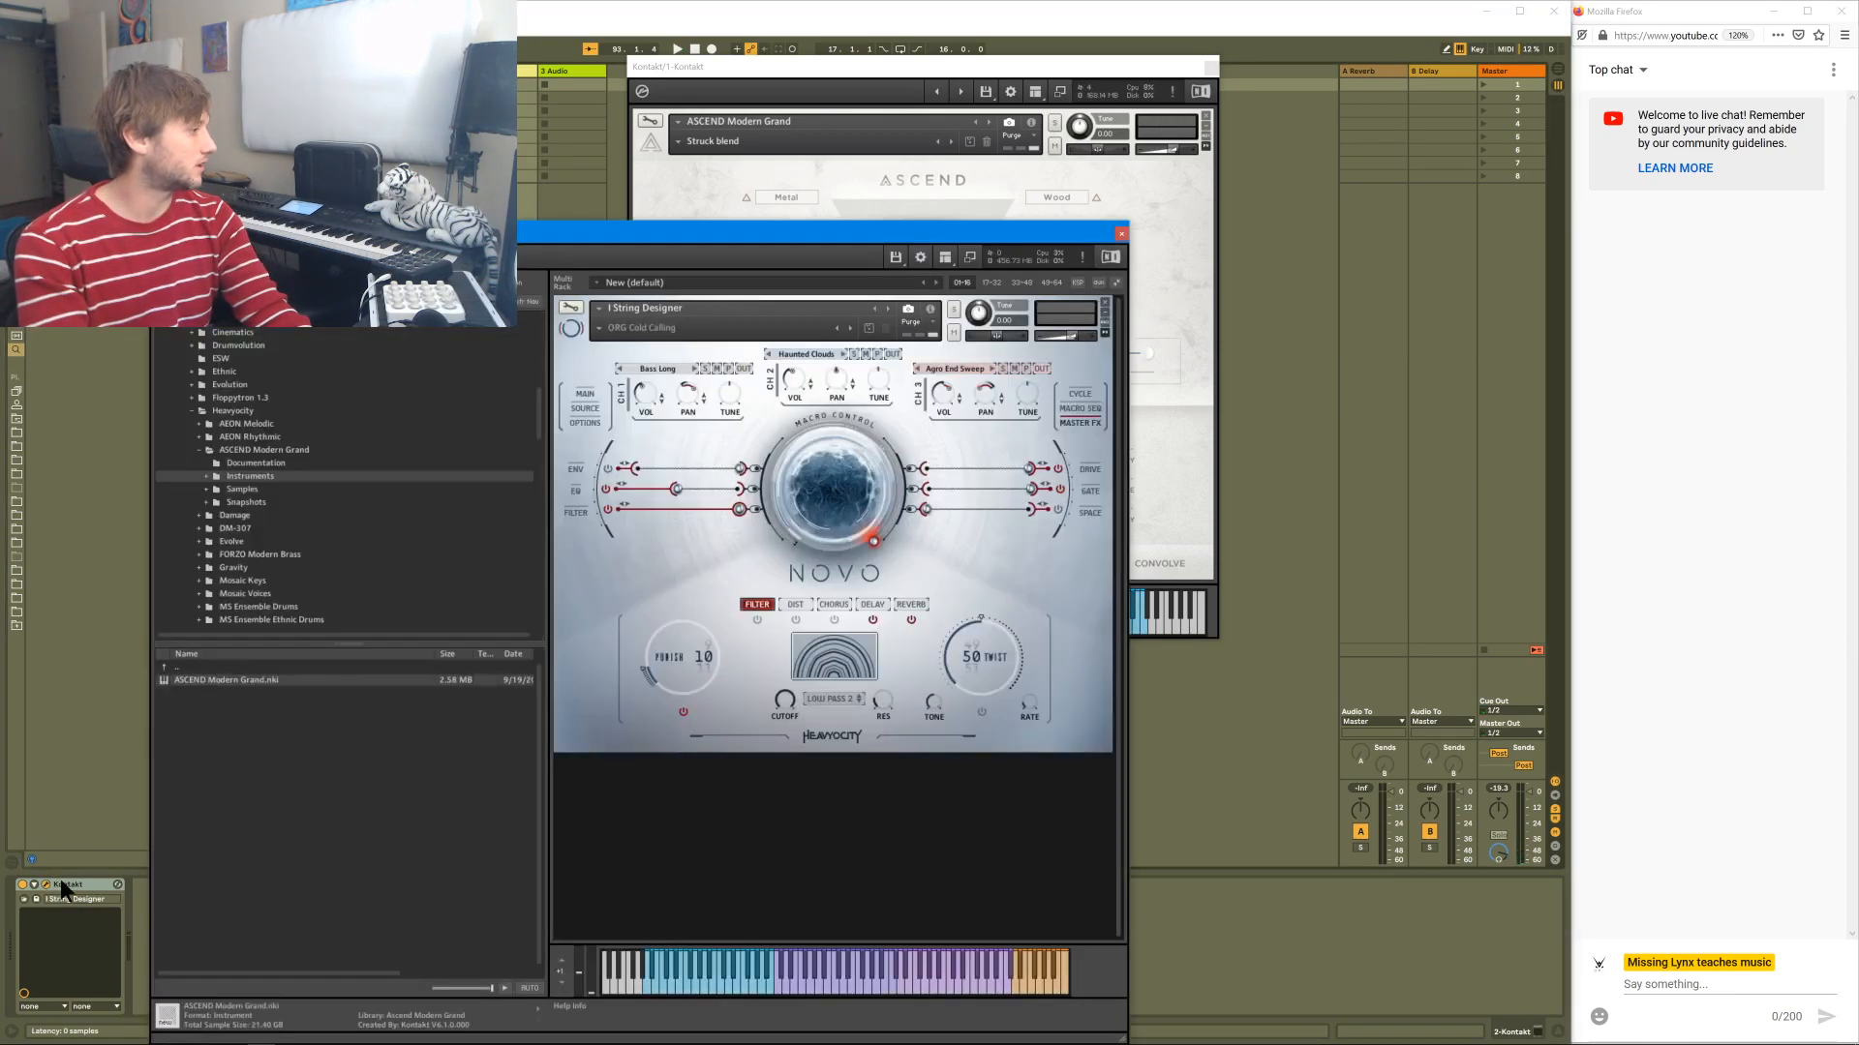
pyautogui.click(597, 338)
pyautogui.click(600, 329)
pyautogui.moveTo(614, 353)
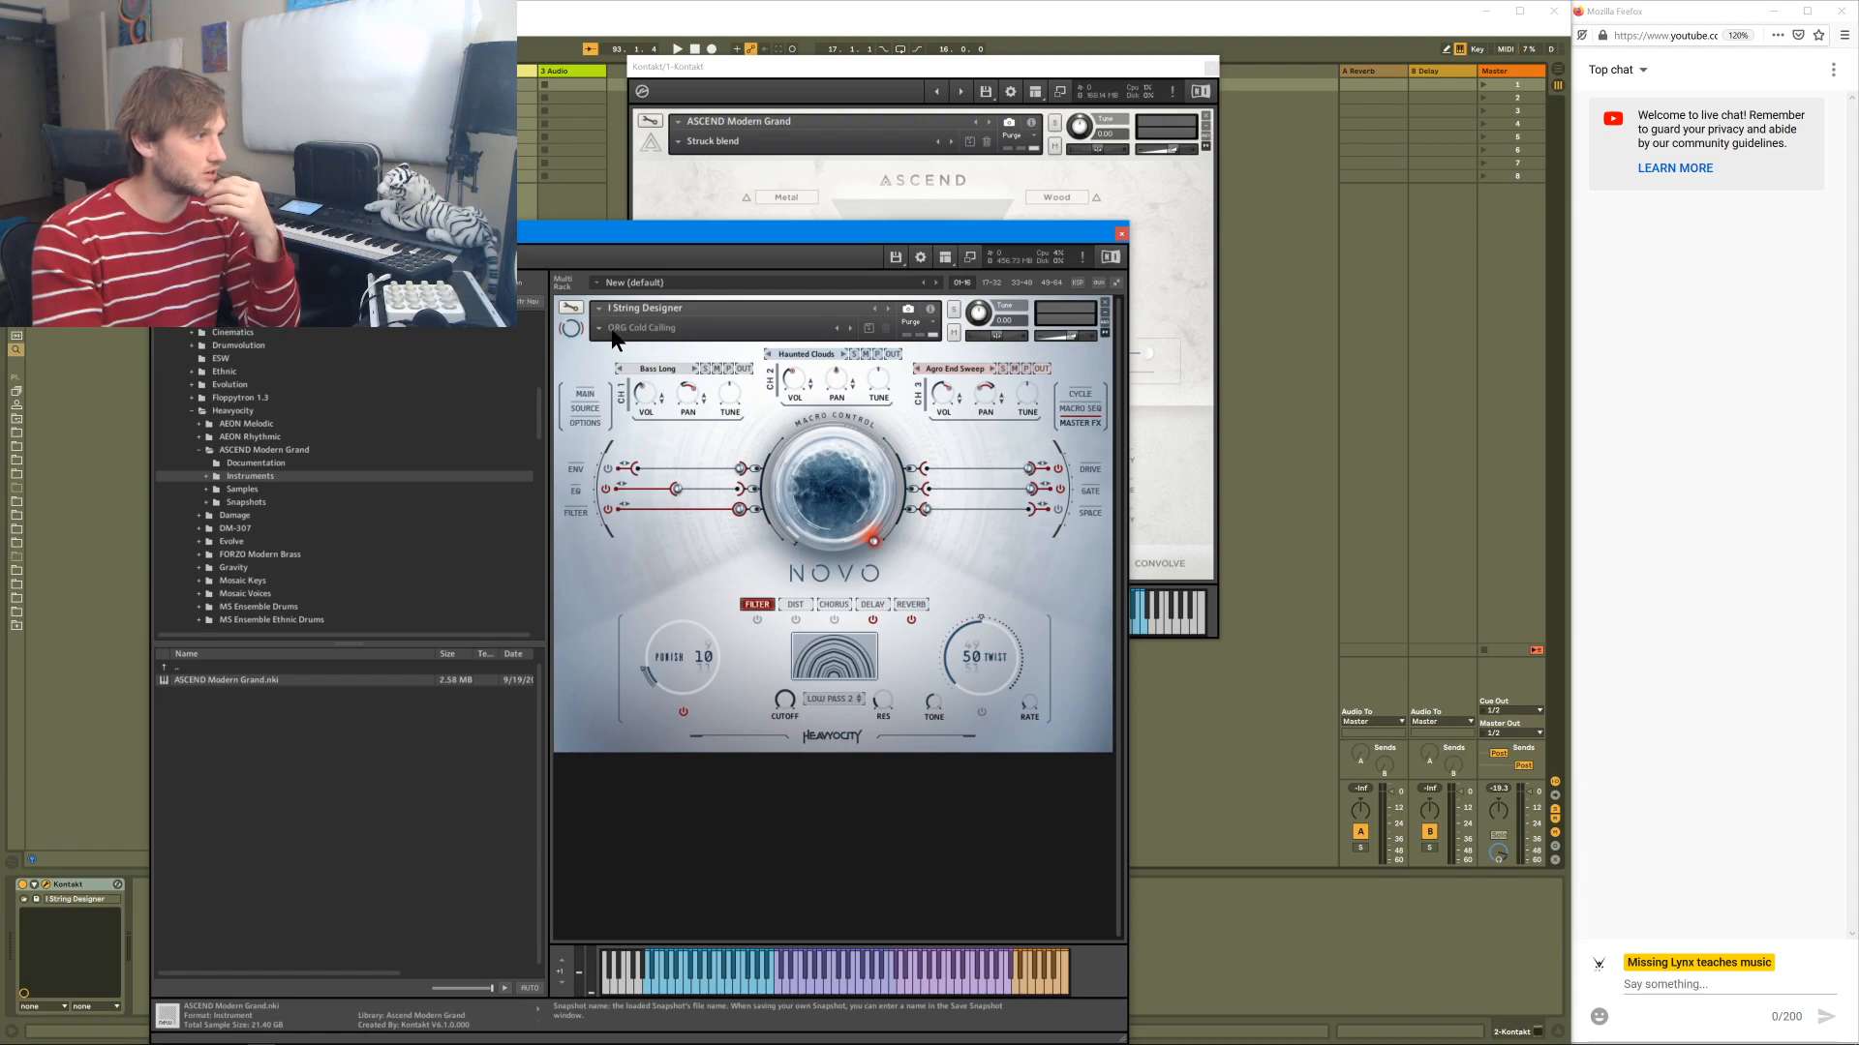
pyautogui.click(725, 324)
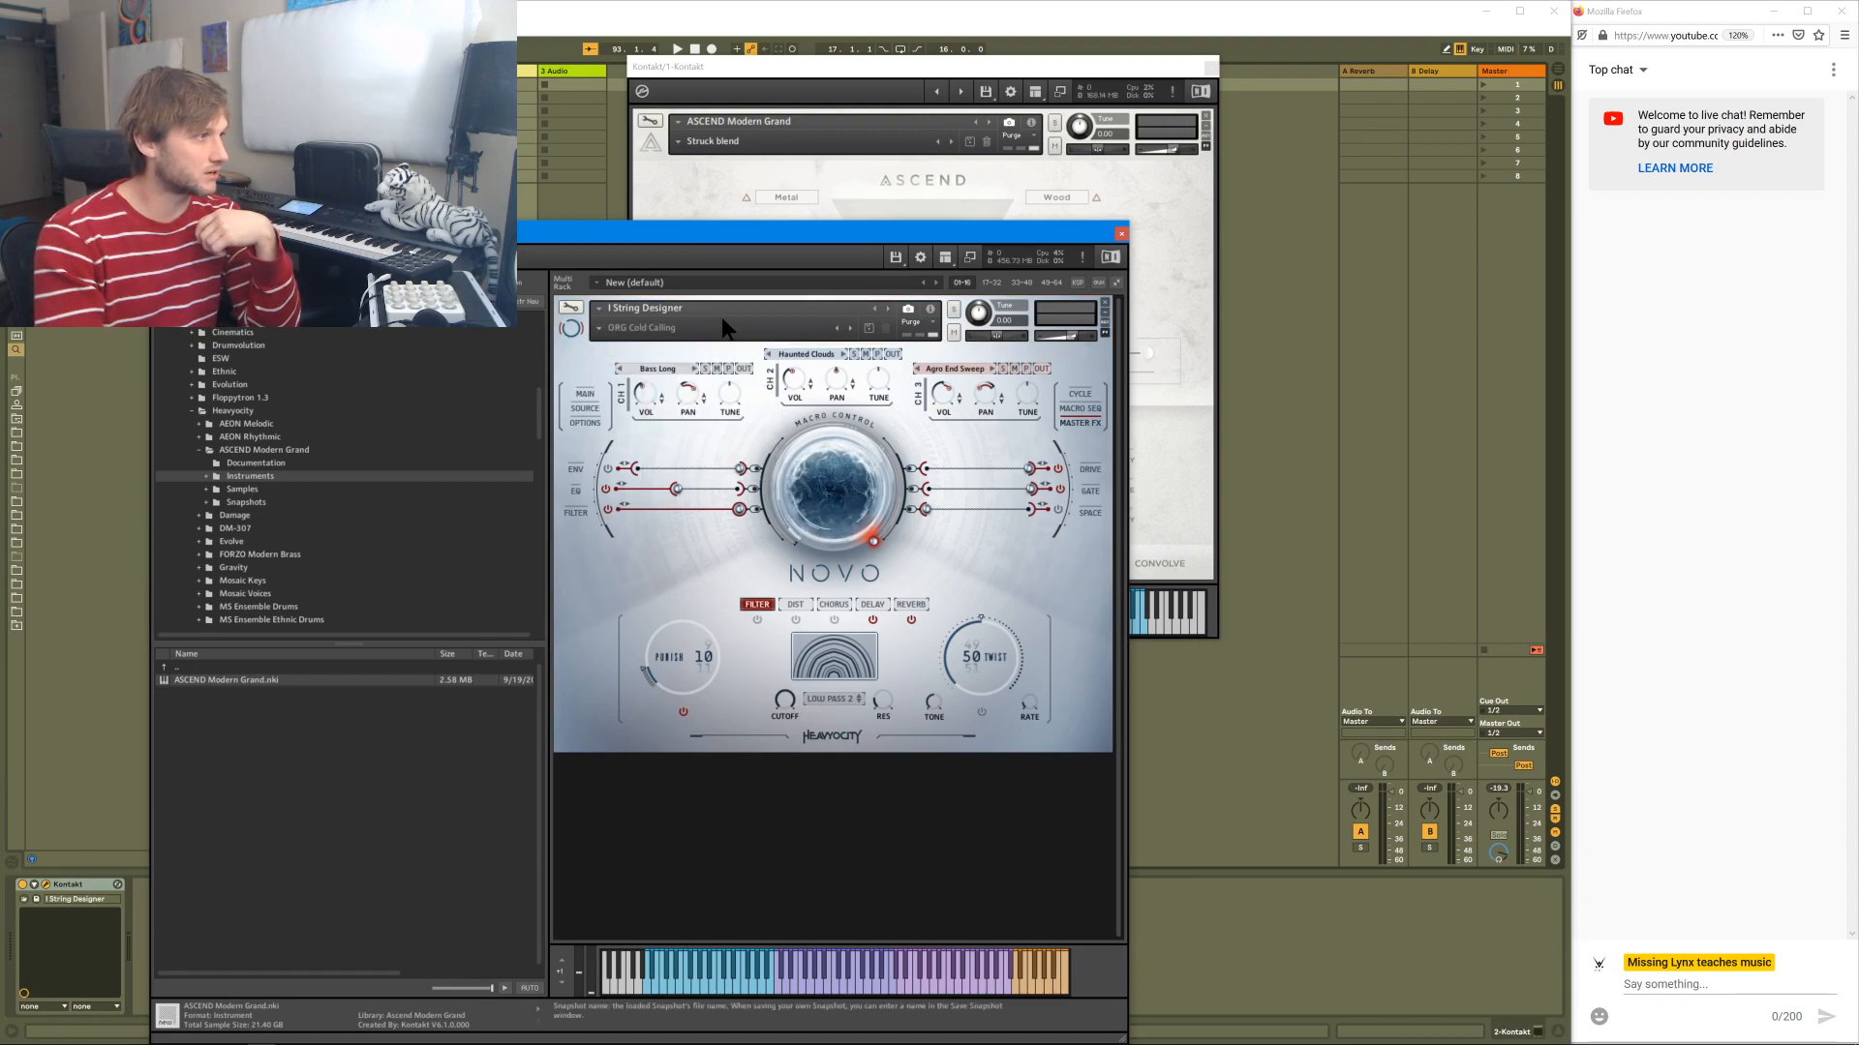
pyautogui.click(602, 330)
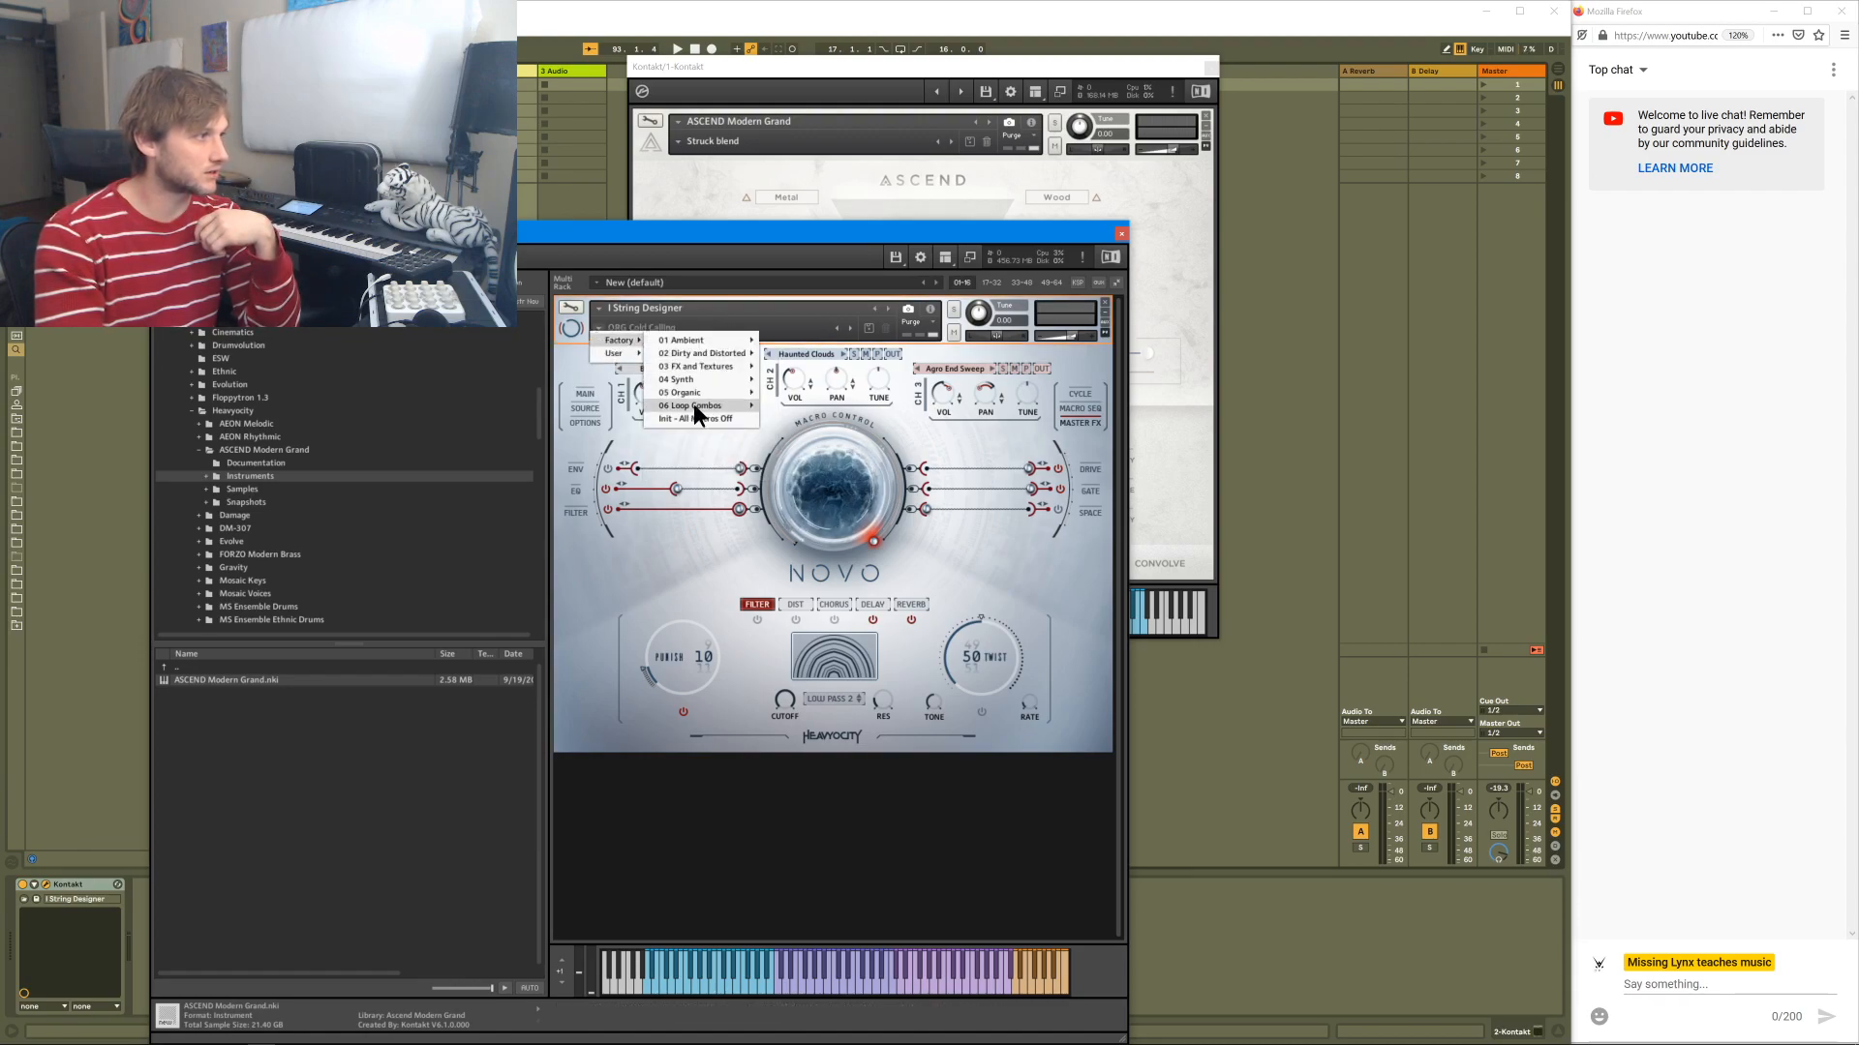
pyautogui.click(687, 414)
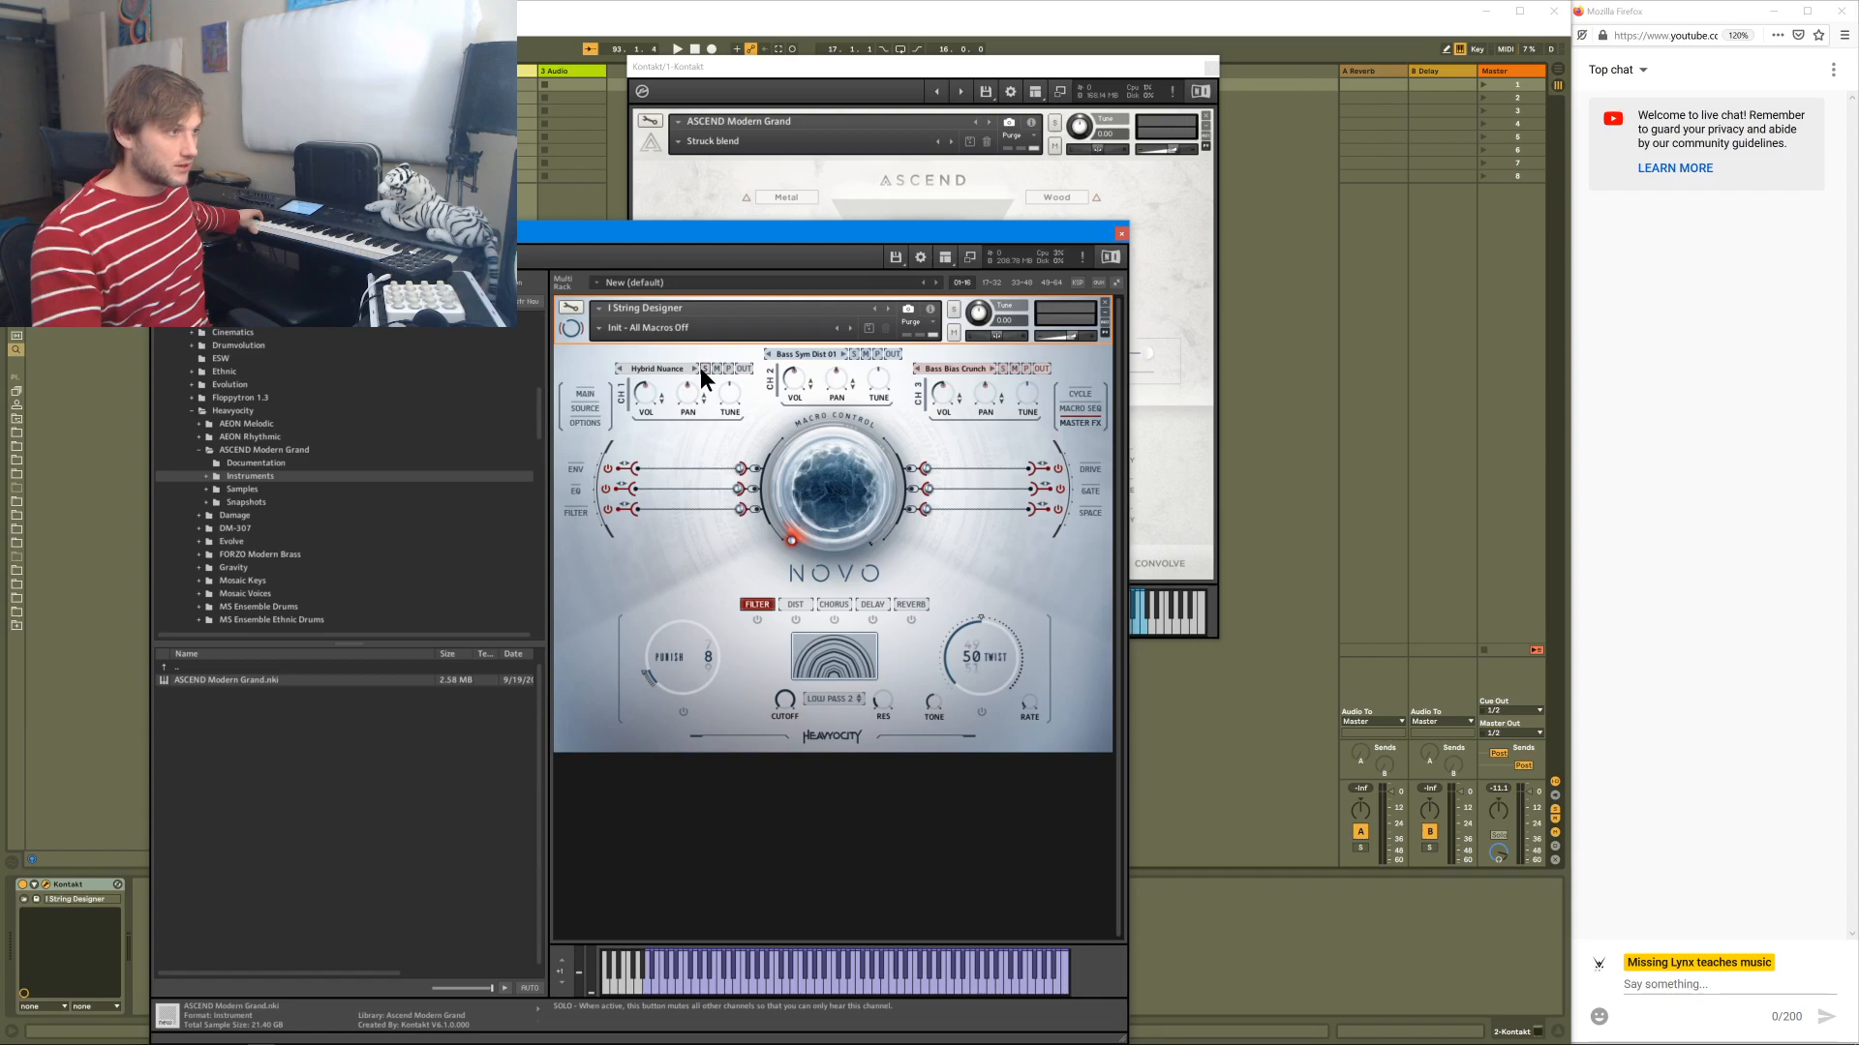
# - Solo channel 1 and load Cello Long from the Clean category's Cello Section, with auto-load enabled
pyautogui.click(670, 369)
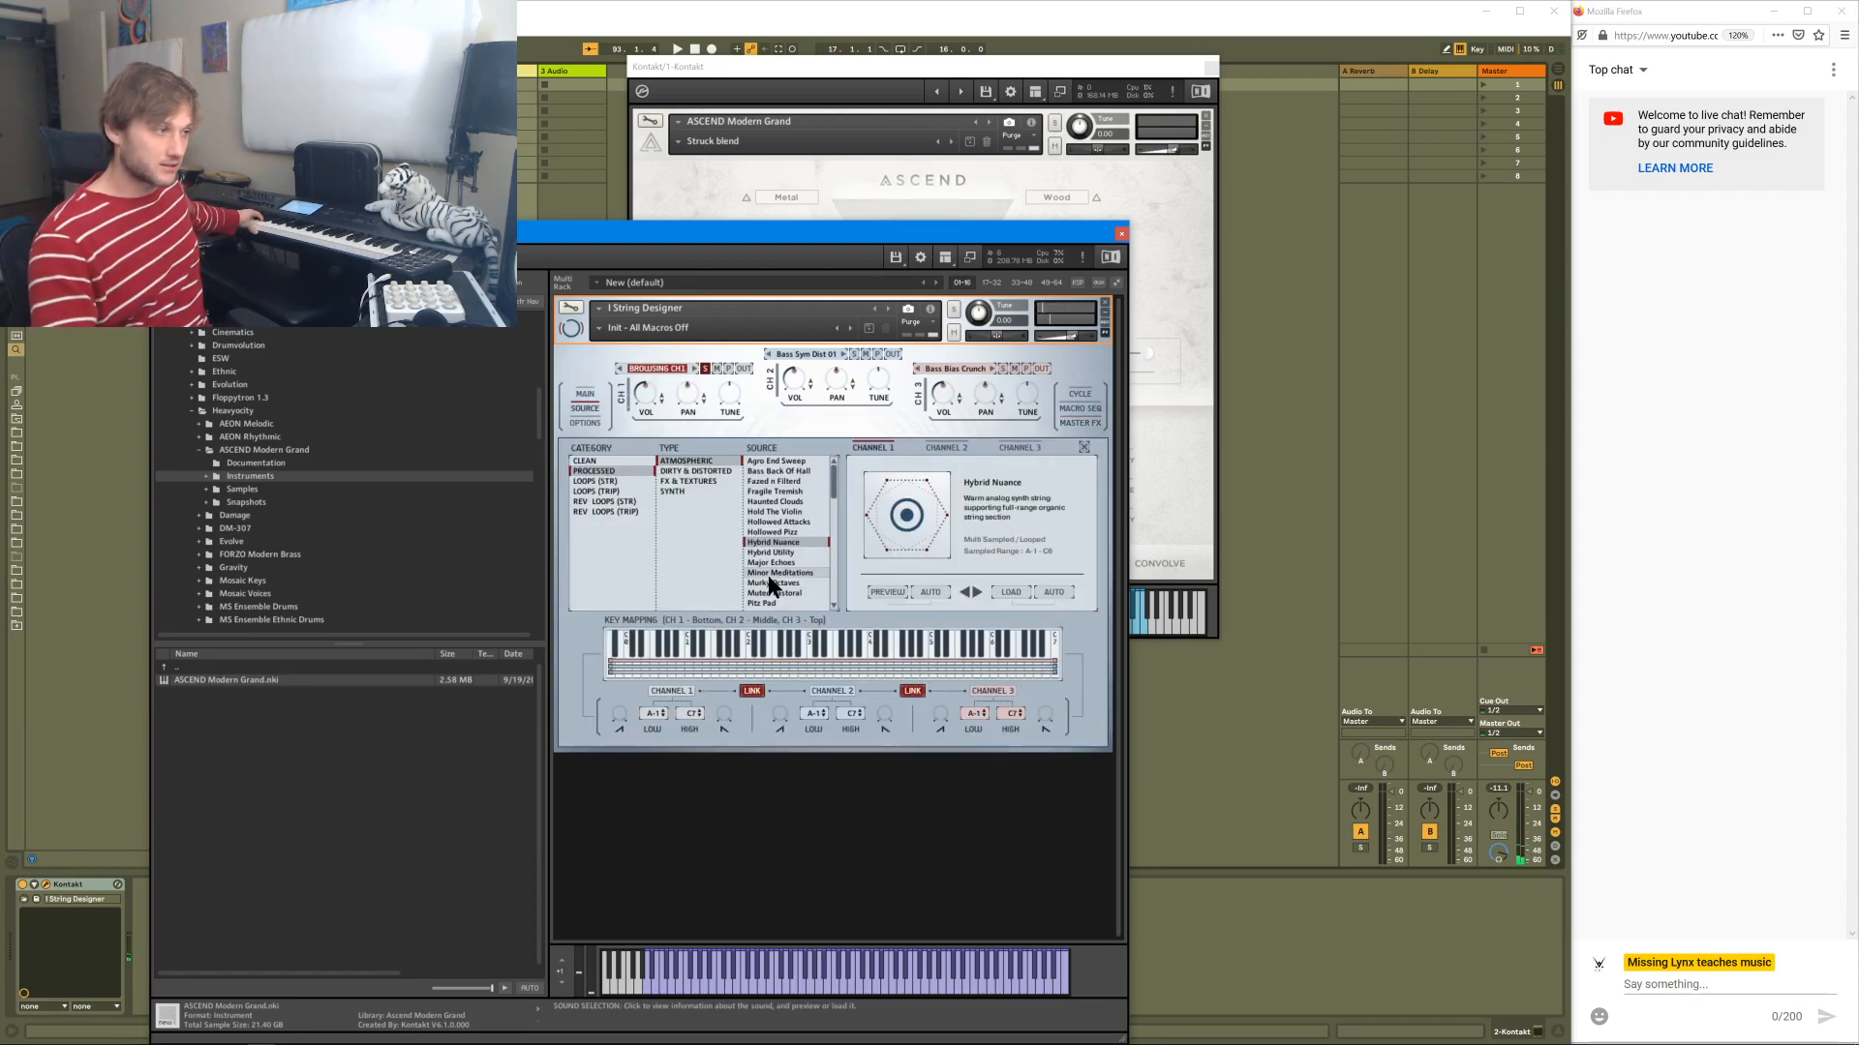
pyautogui.click(598, 461)
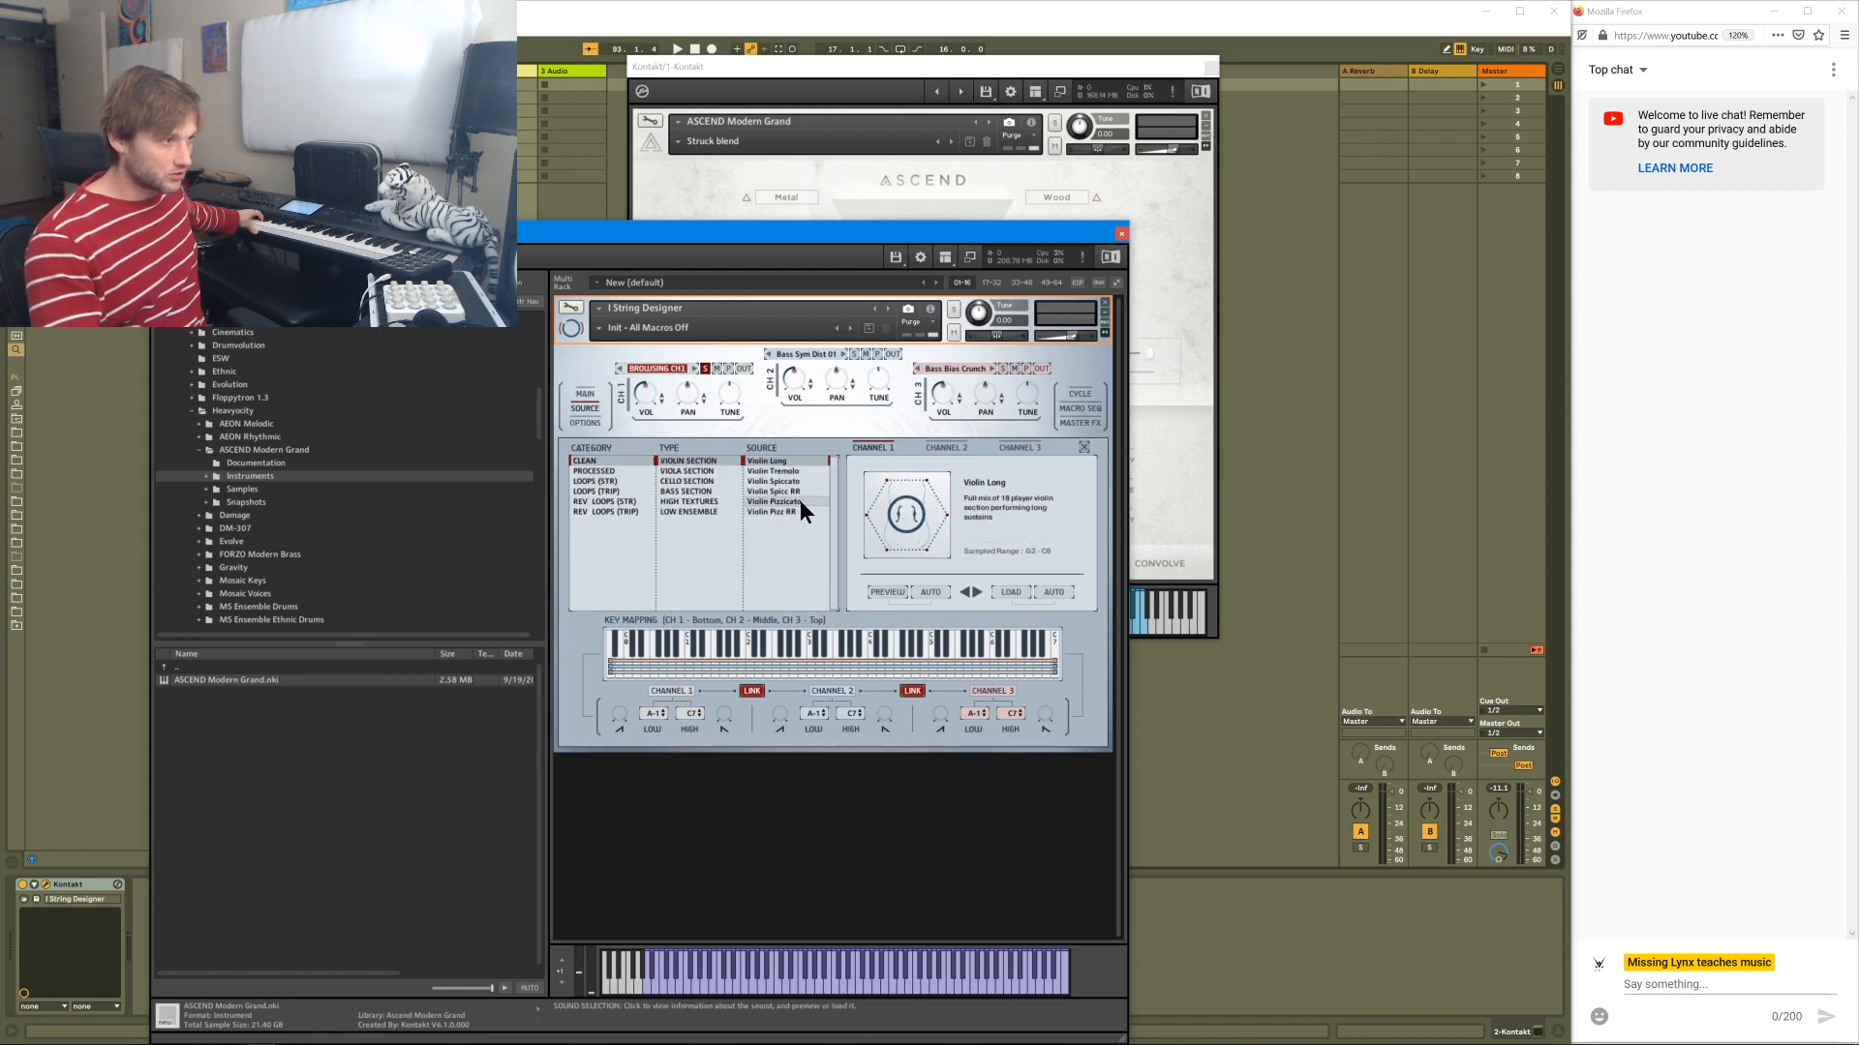
pyautogui.click(697, 480)
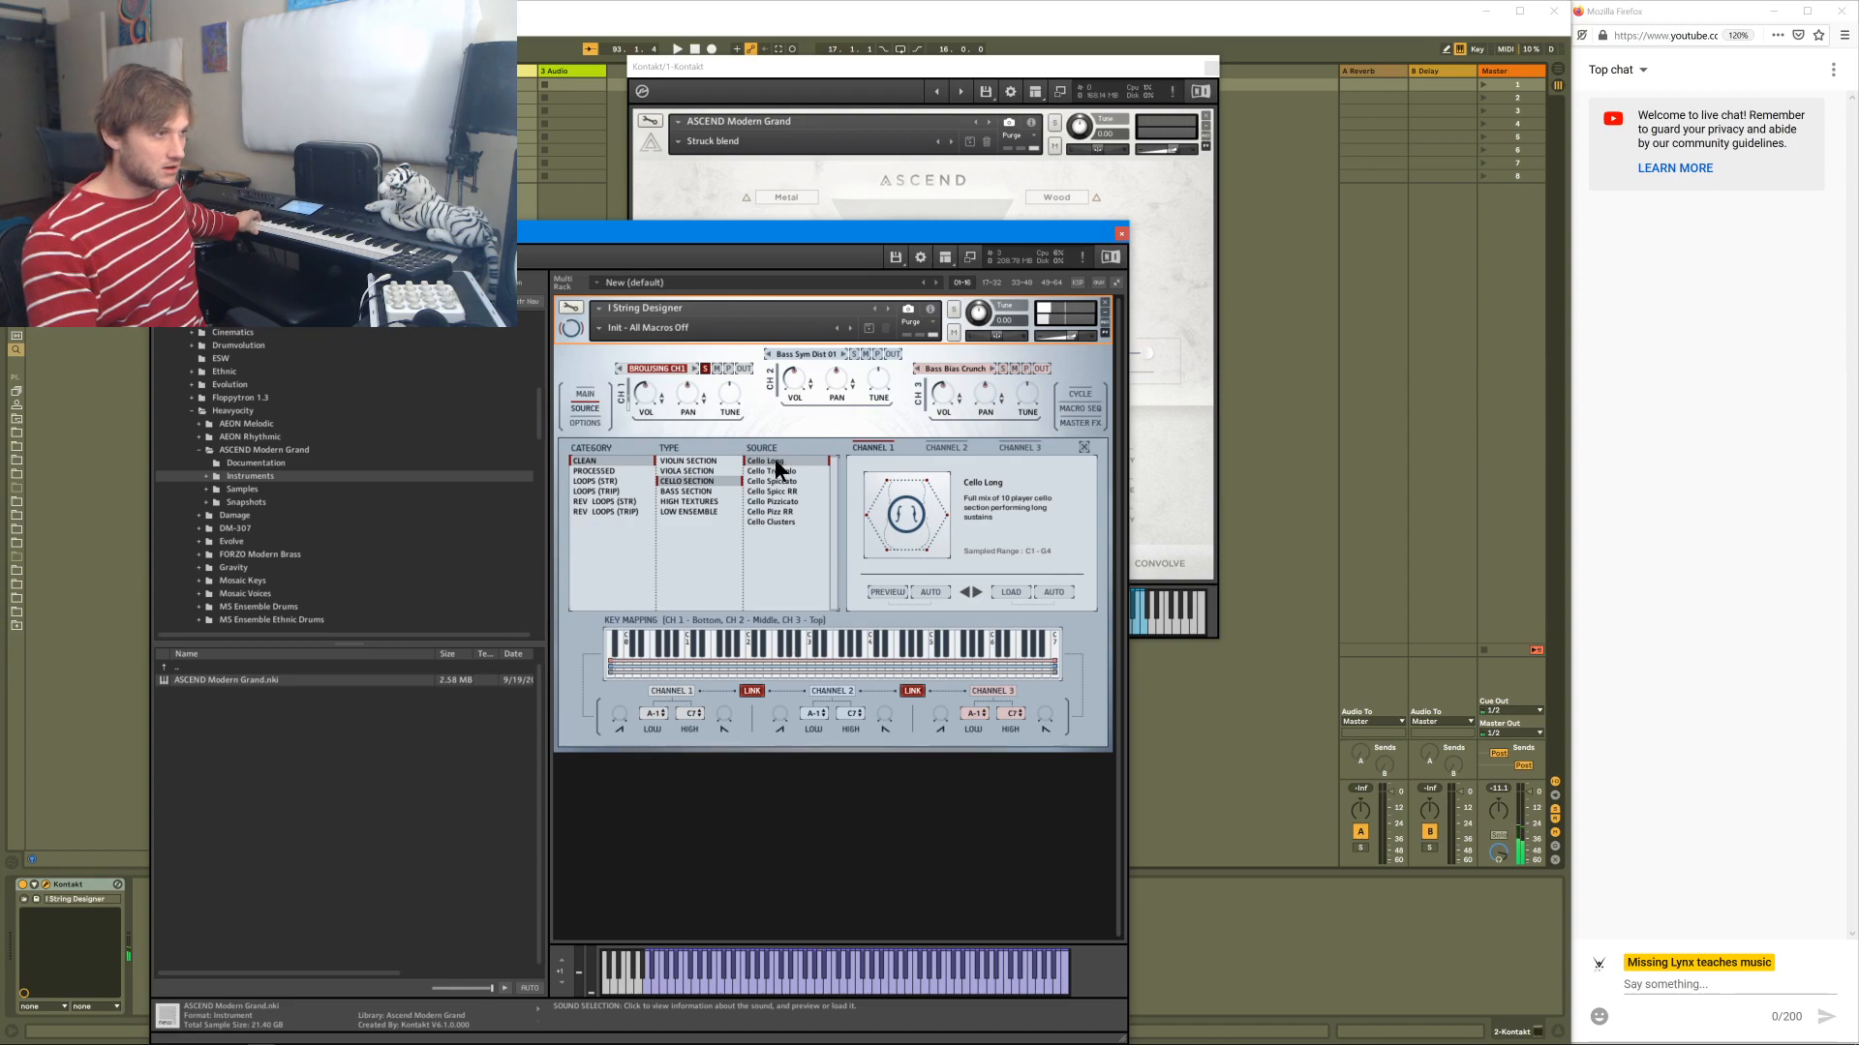
pyautogui.click(1014, 592)
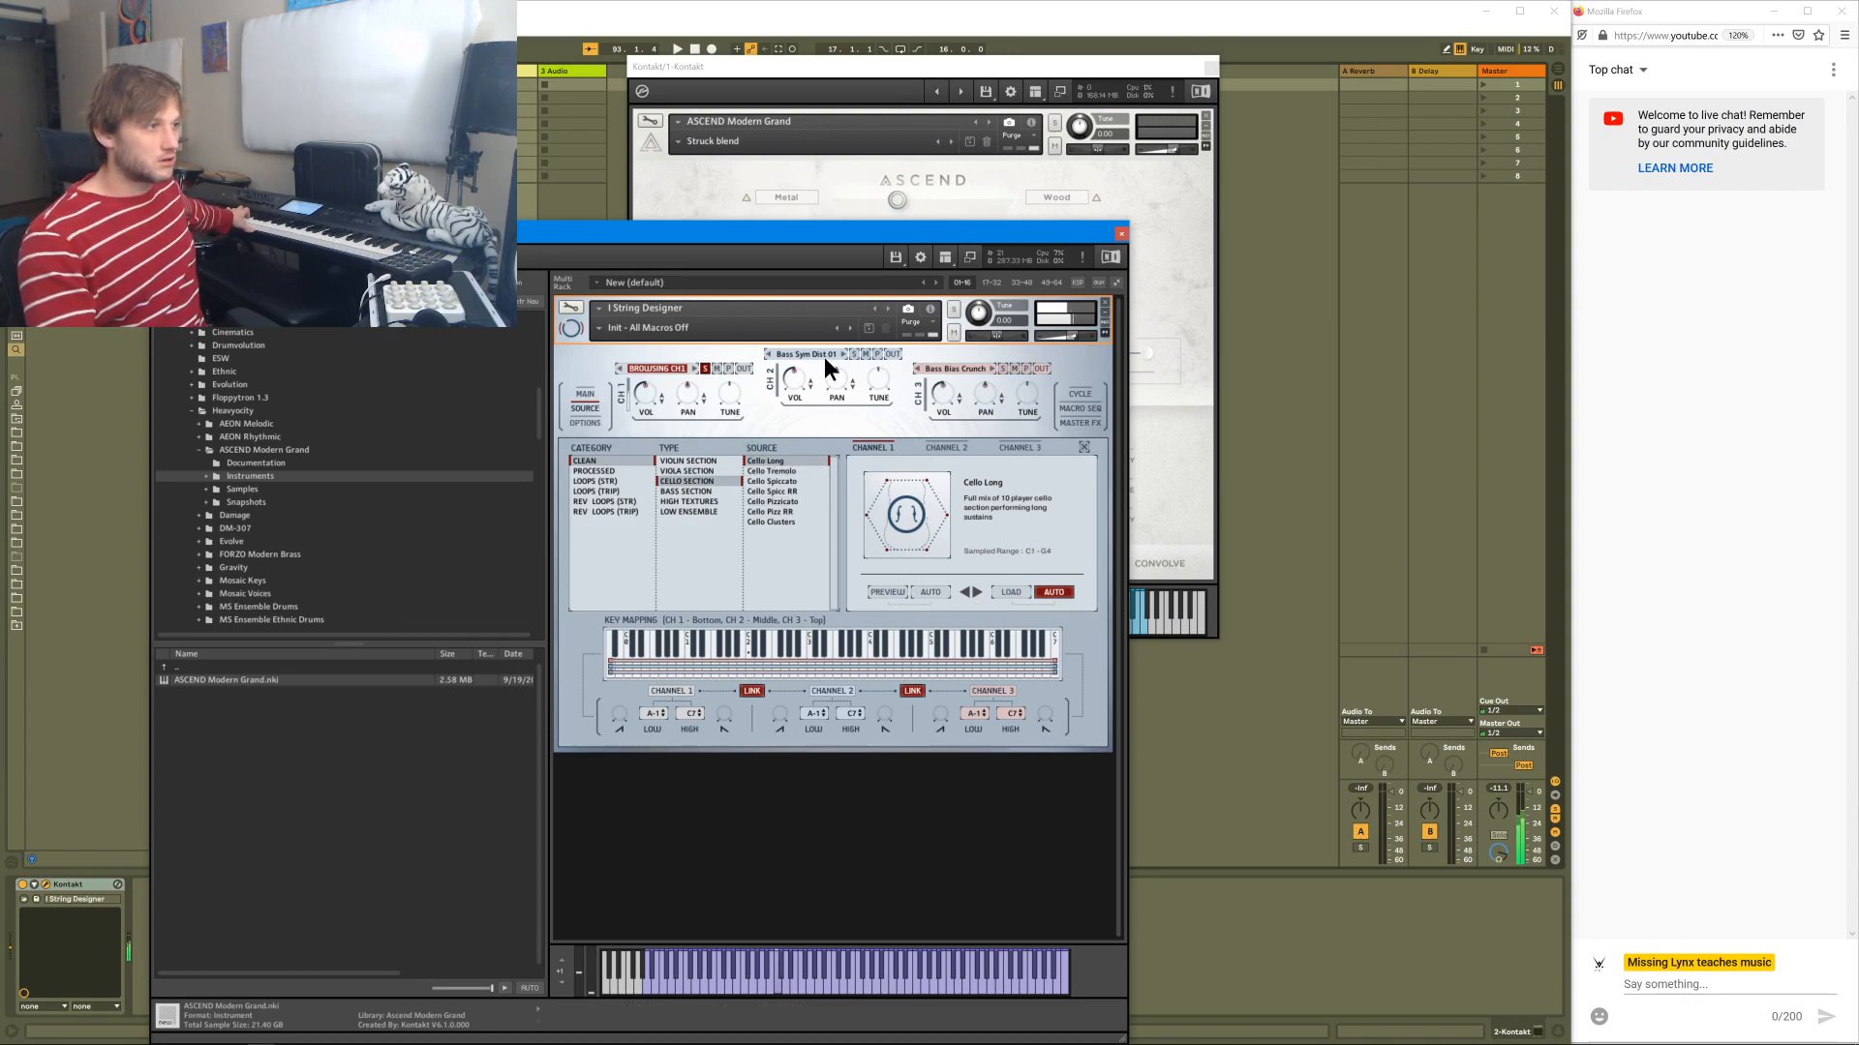
# - Solo channel 2 and load Viola Tremolo from the Clean category's Viola Section
pyautogui.click(853, 354)
pyautogui.click(949, 448)
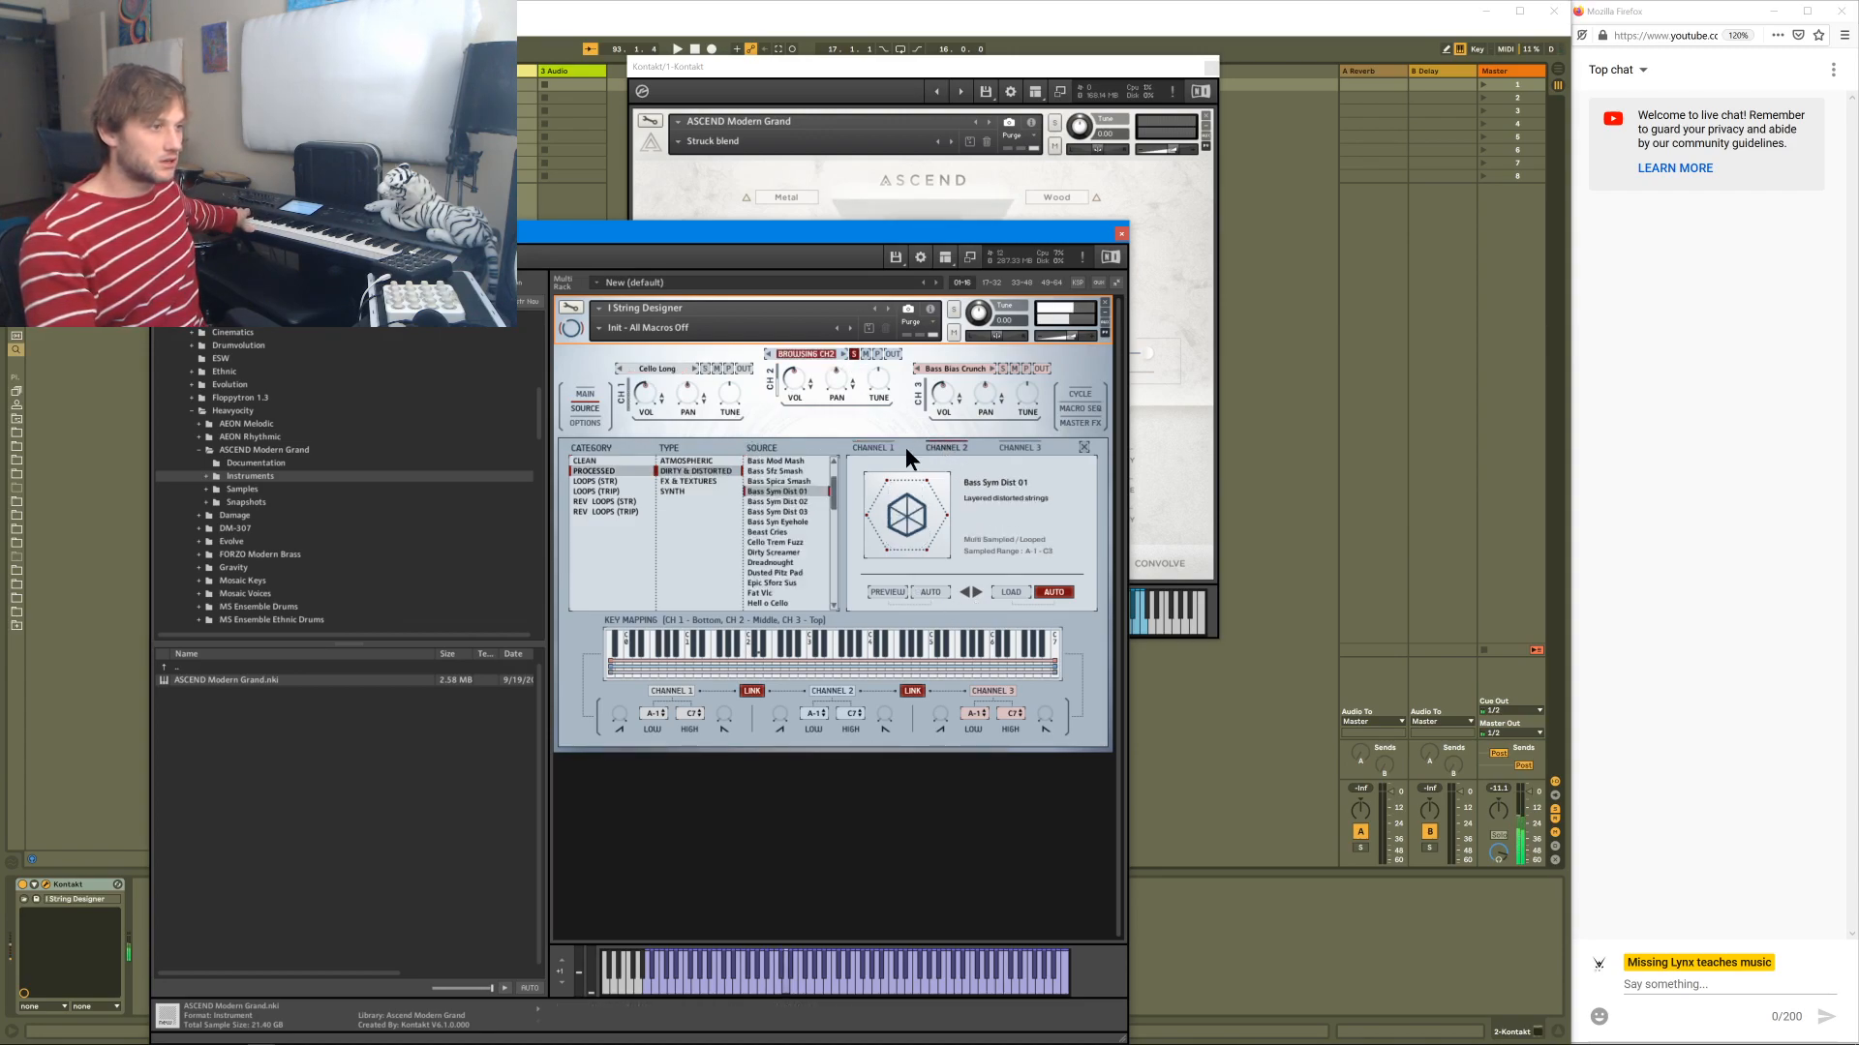
pyautogui.click(602, 460)
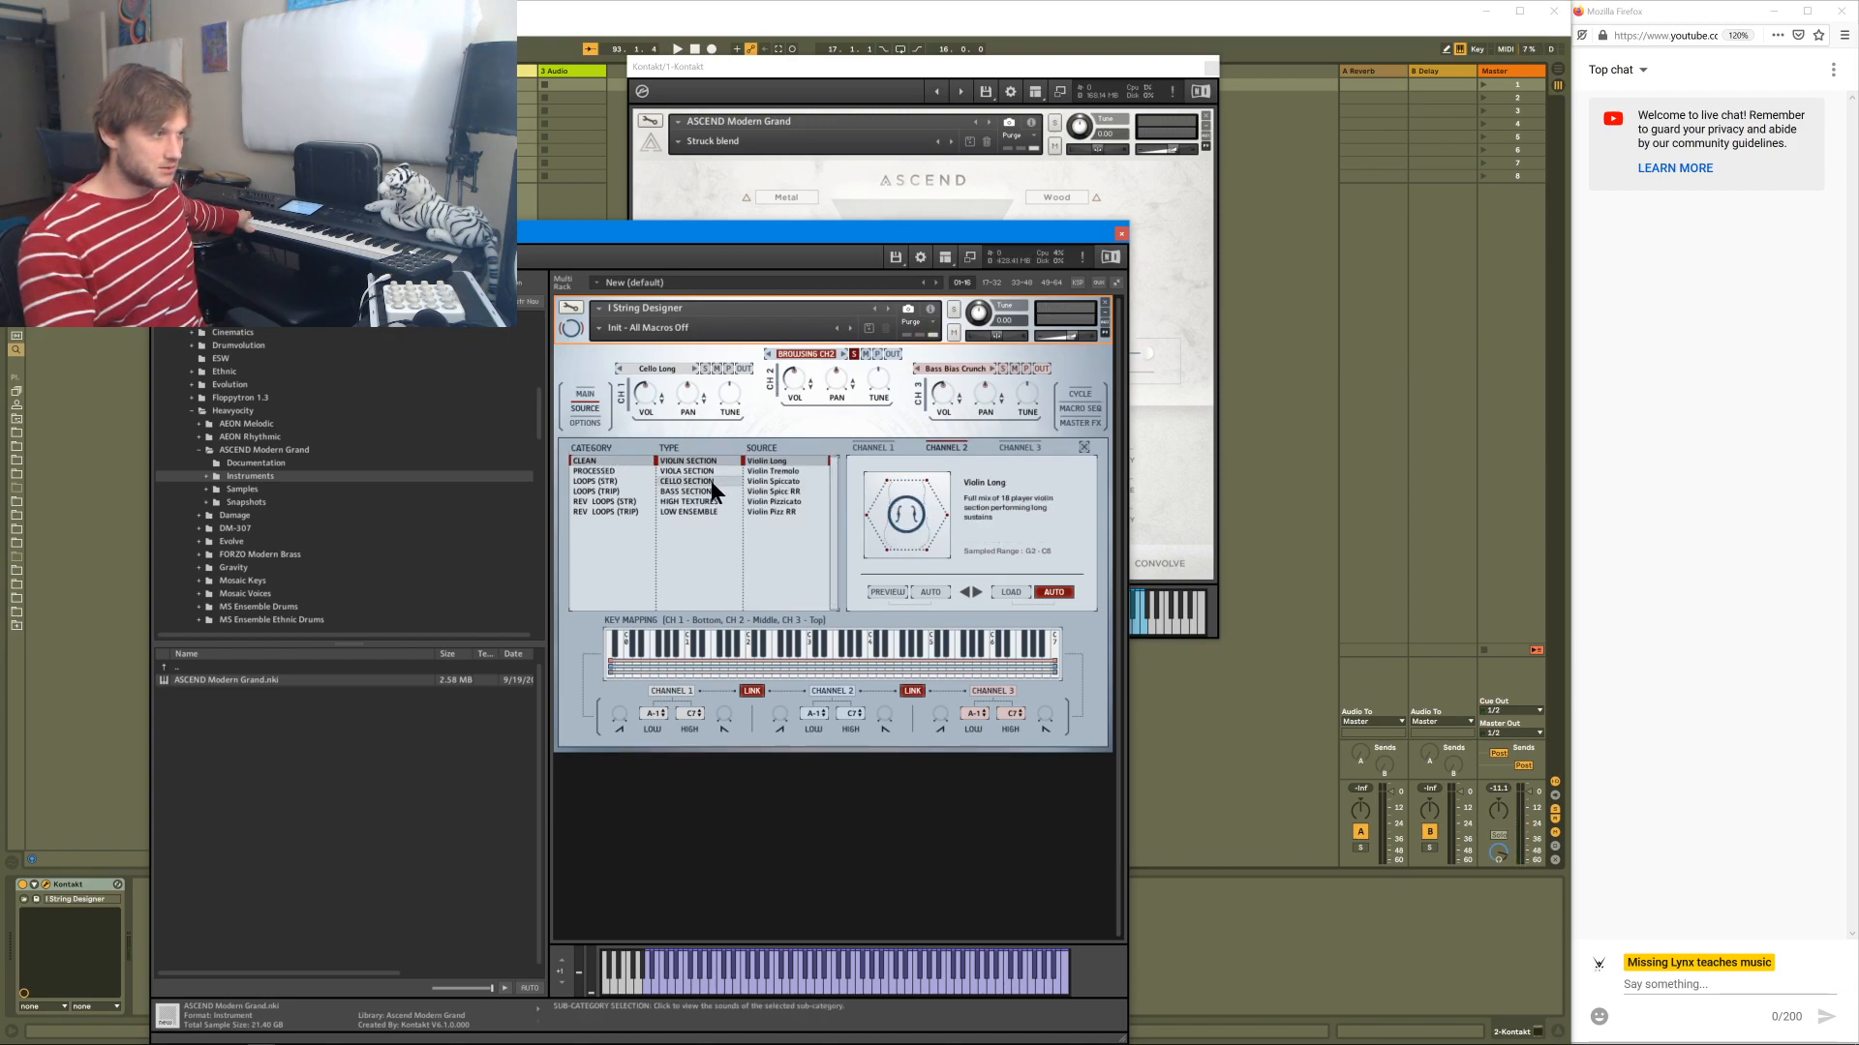
pyautogui.click(716, 470)
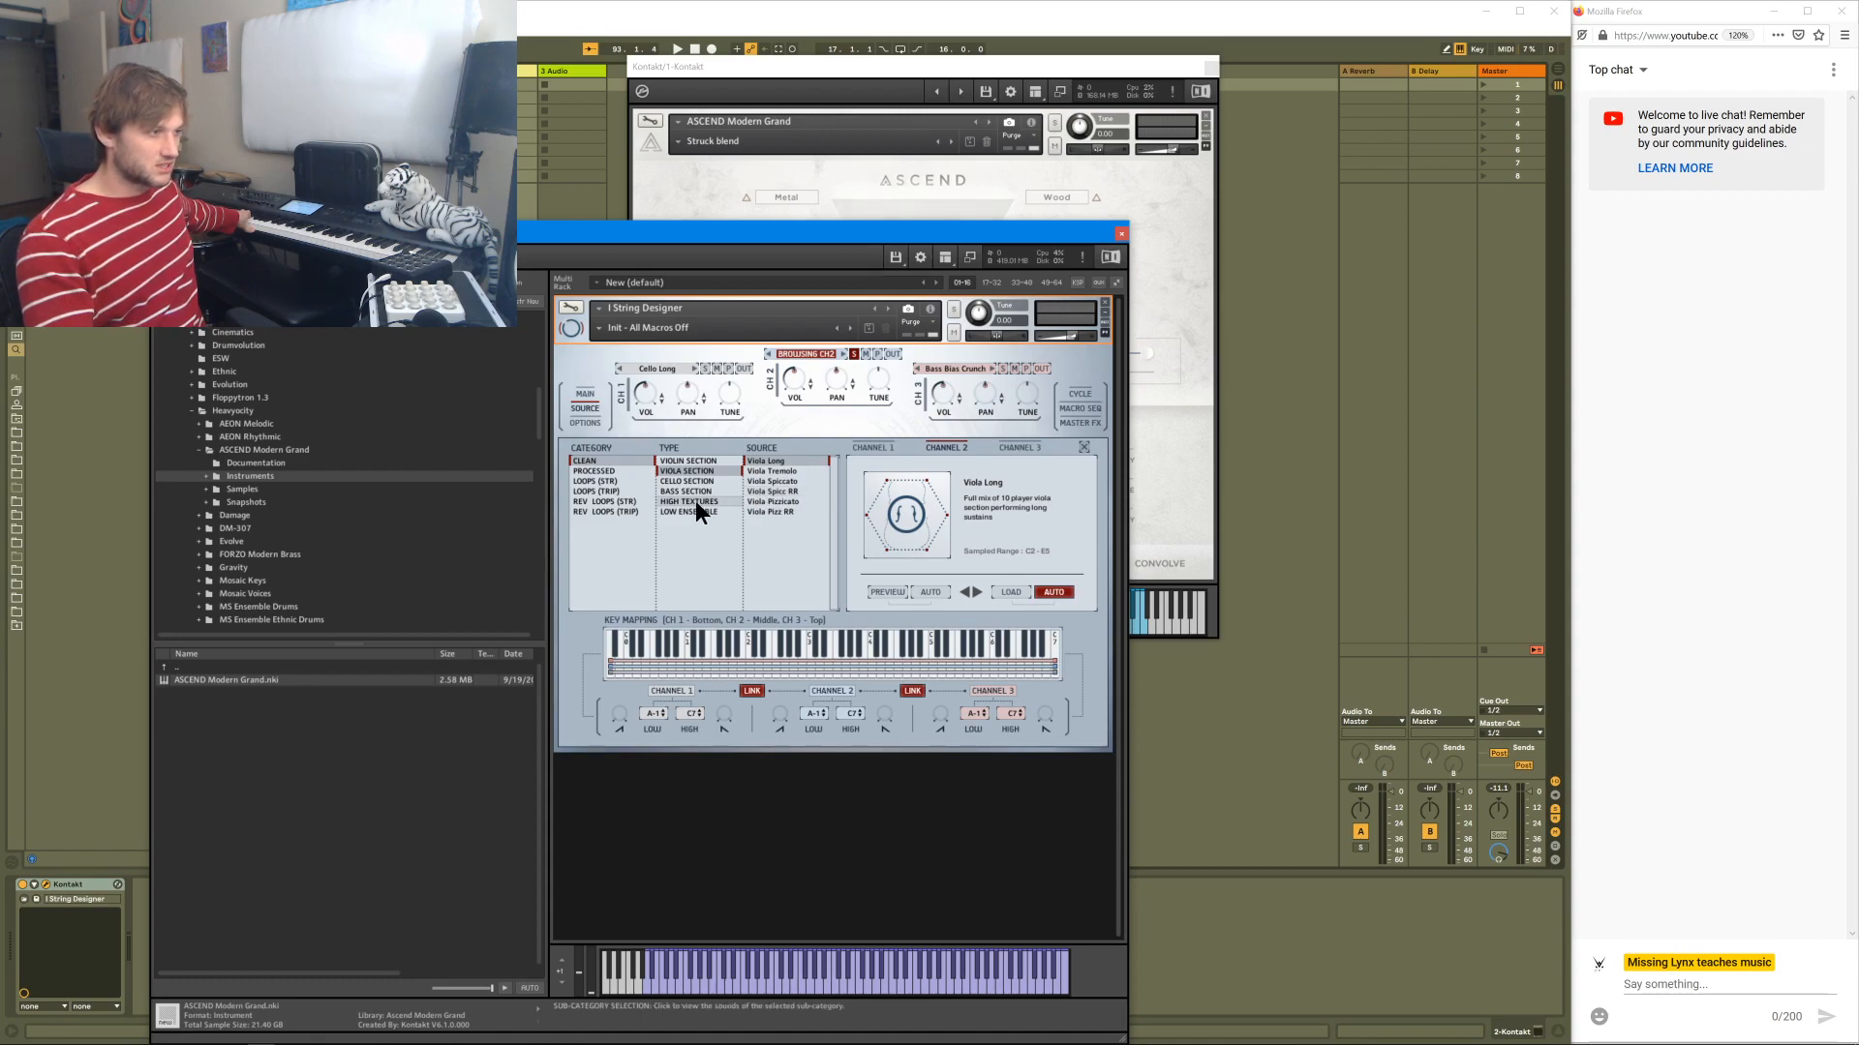
pyautogui.click(768, 469)
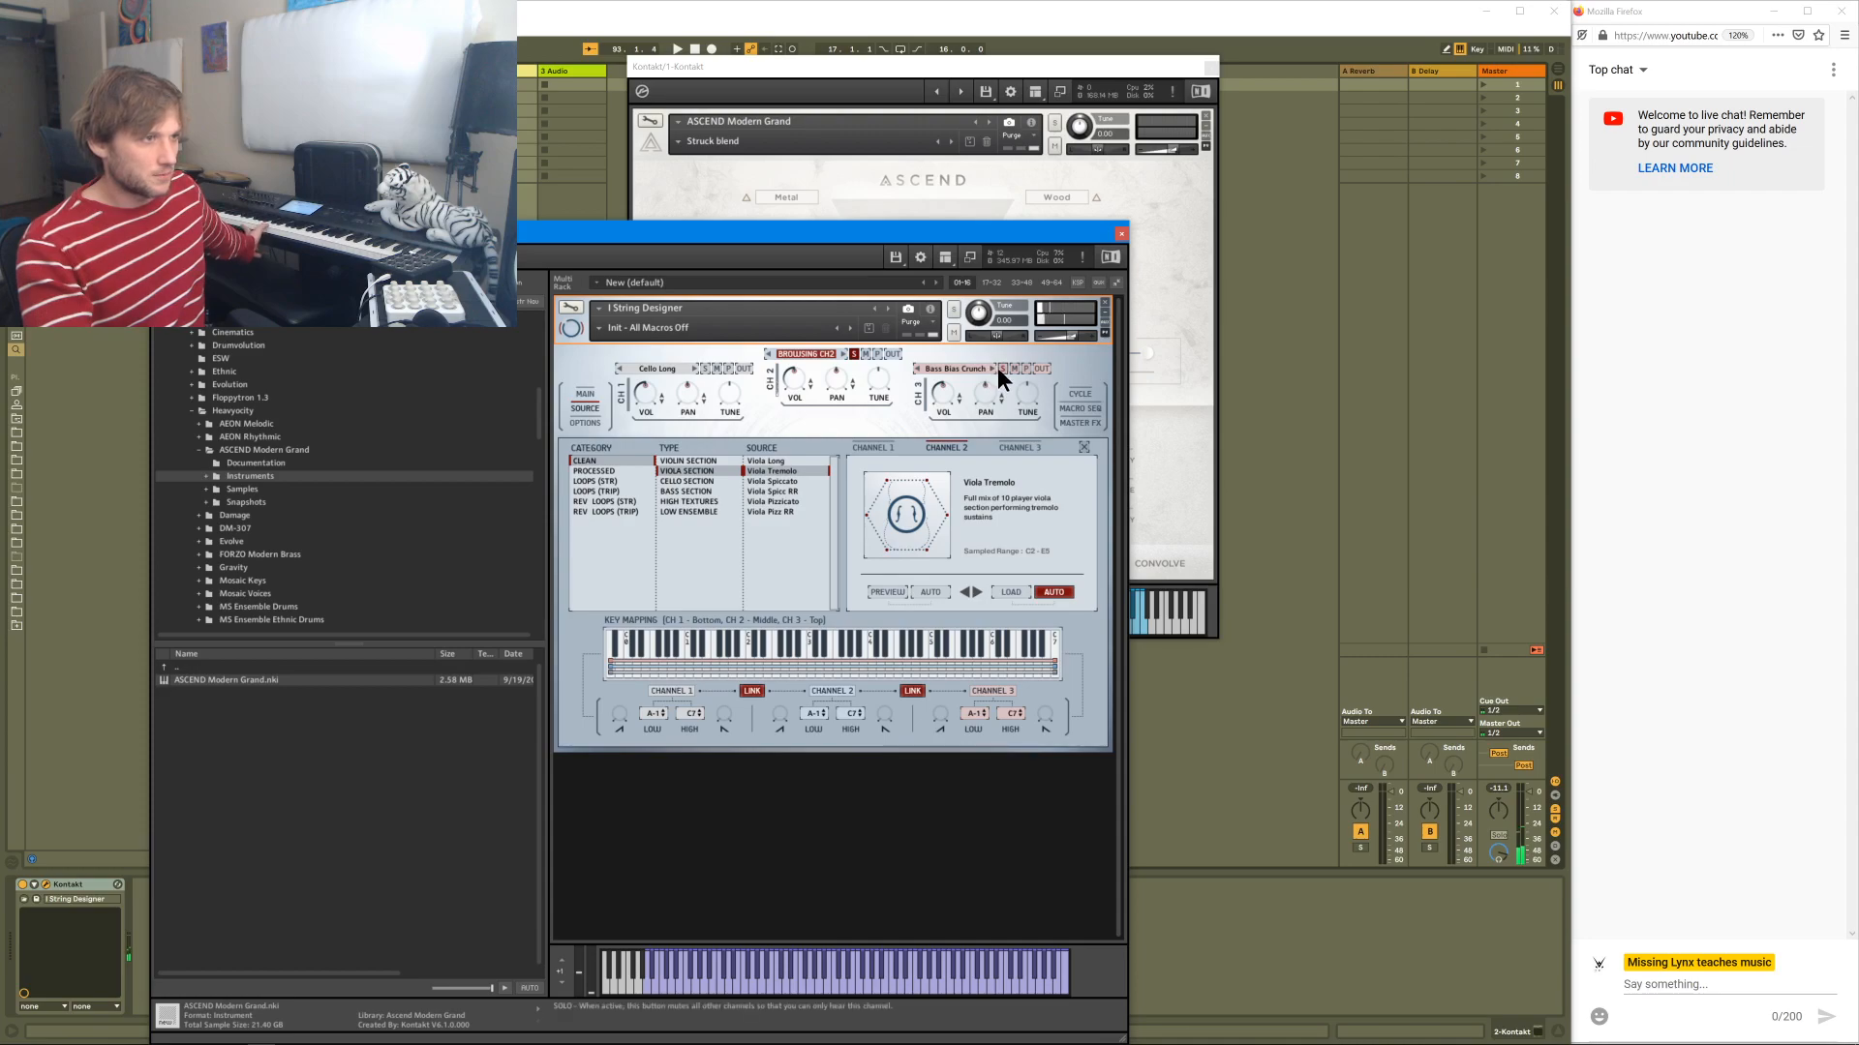
# - Solo channel 3 and audition the Clean category's High Textures sources from Hi Ens S Pont Bnd through Hi Ens Col Legno
pyautogui.click(1015, 445)
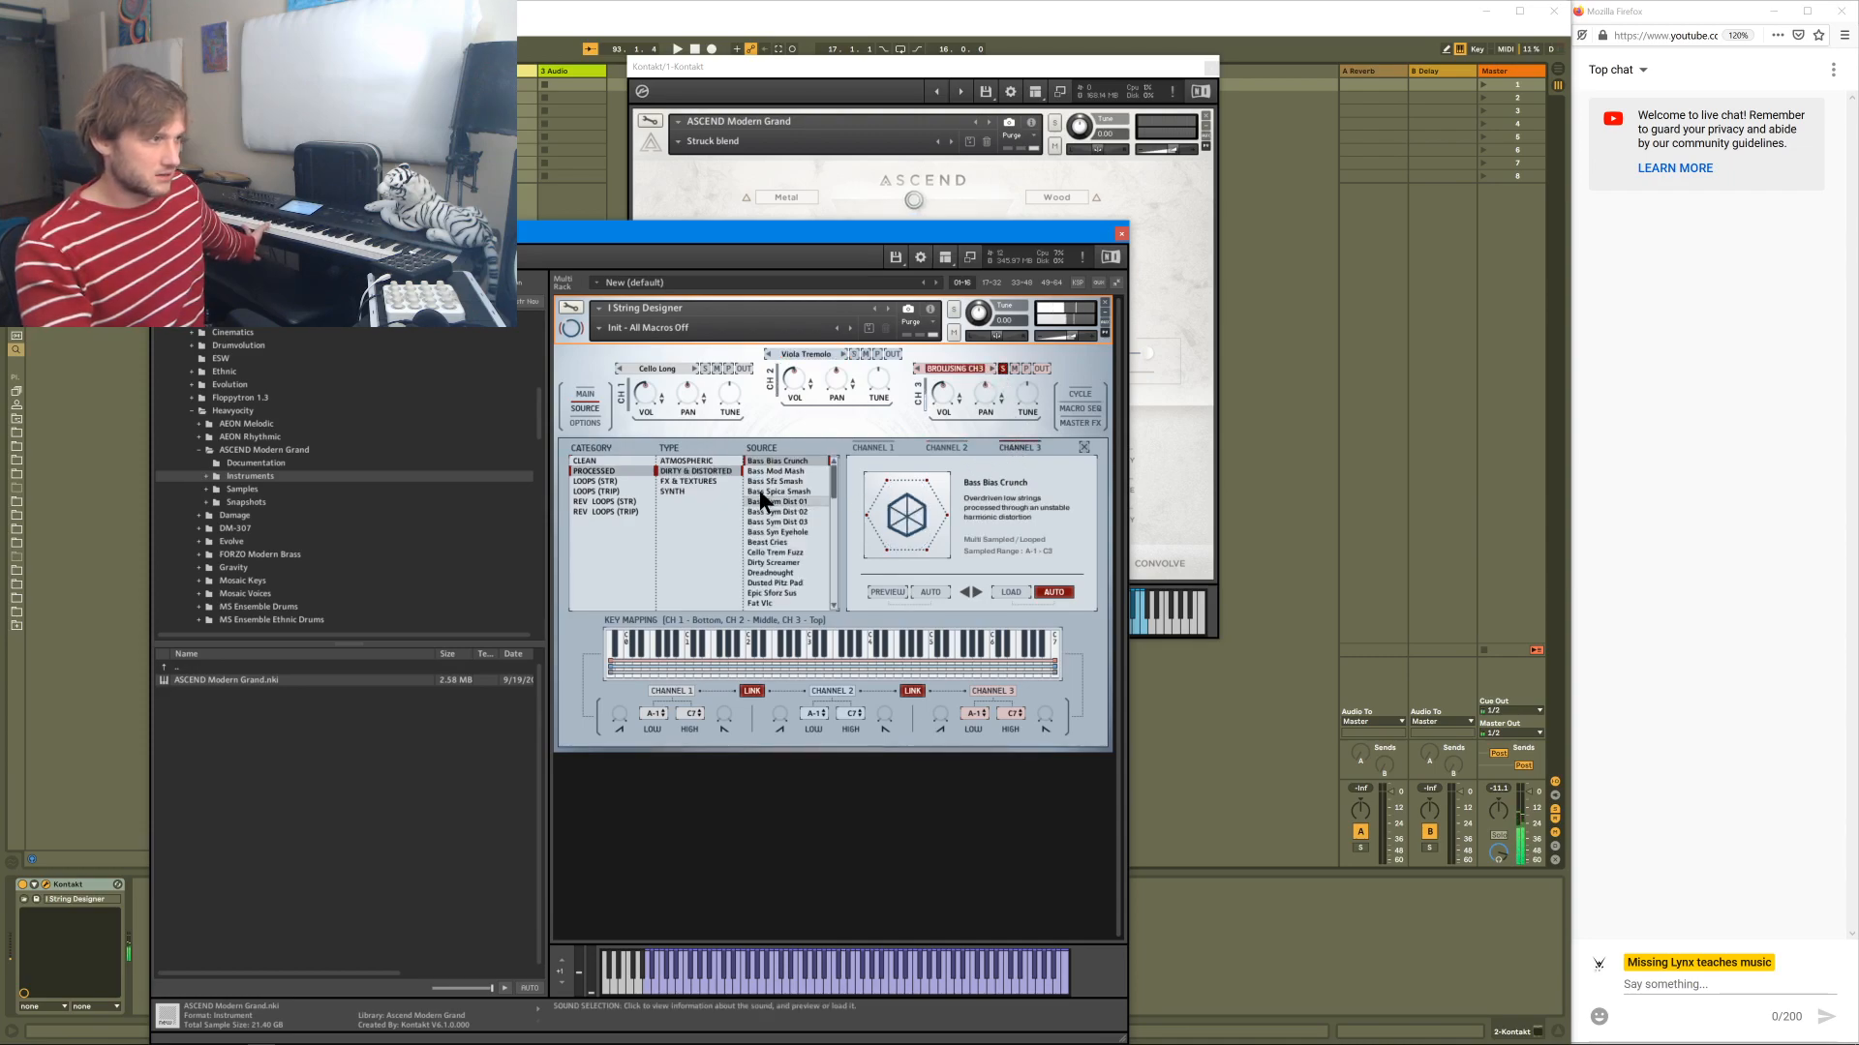
pyautogui.click(611, 462)
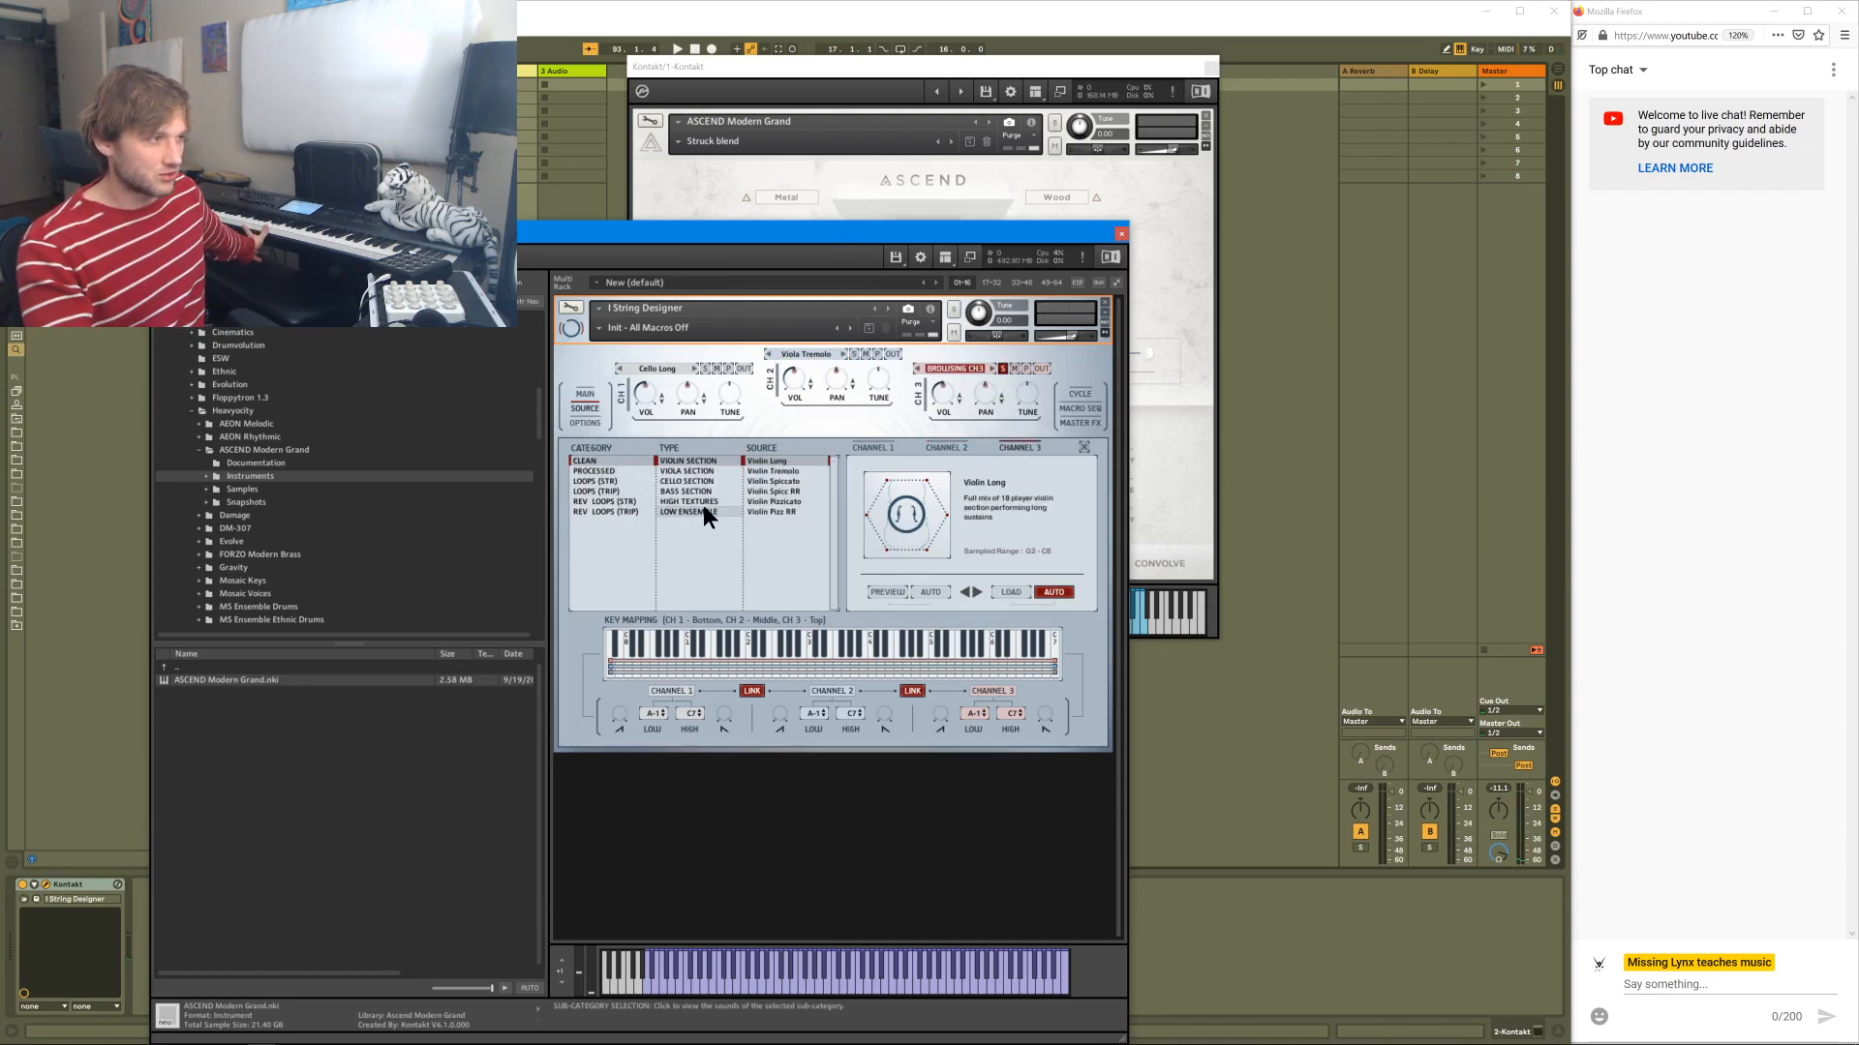
pyautogui.click(699, 502)
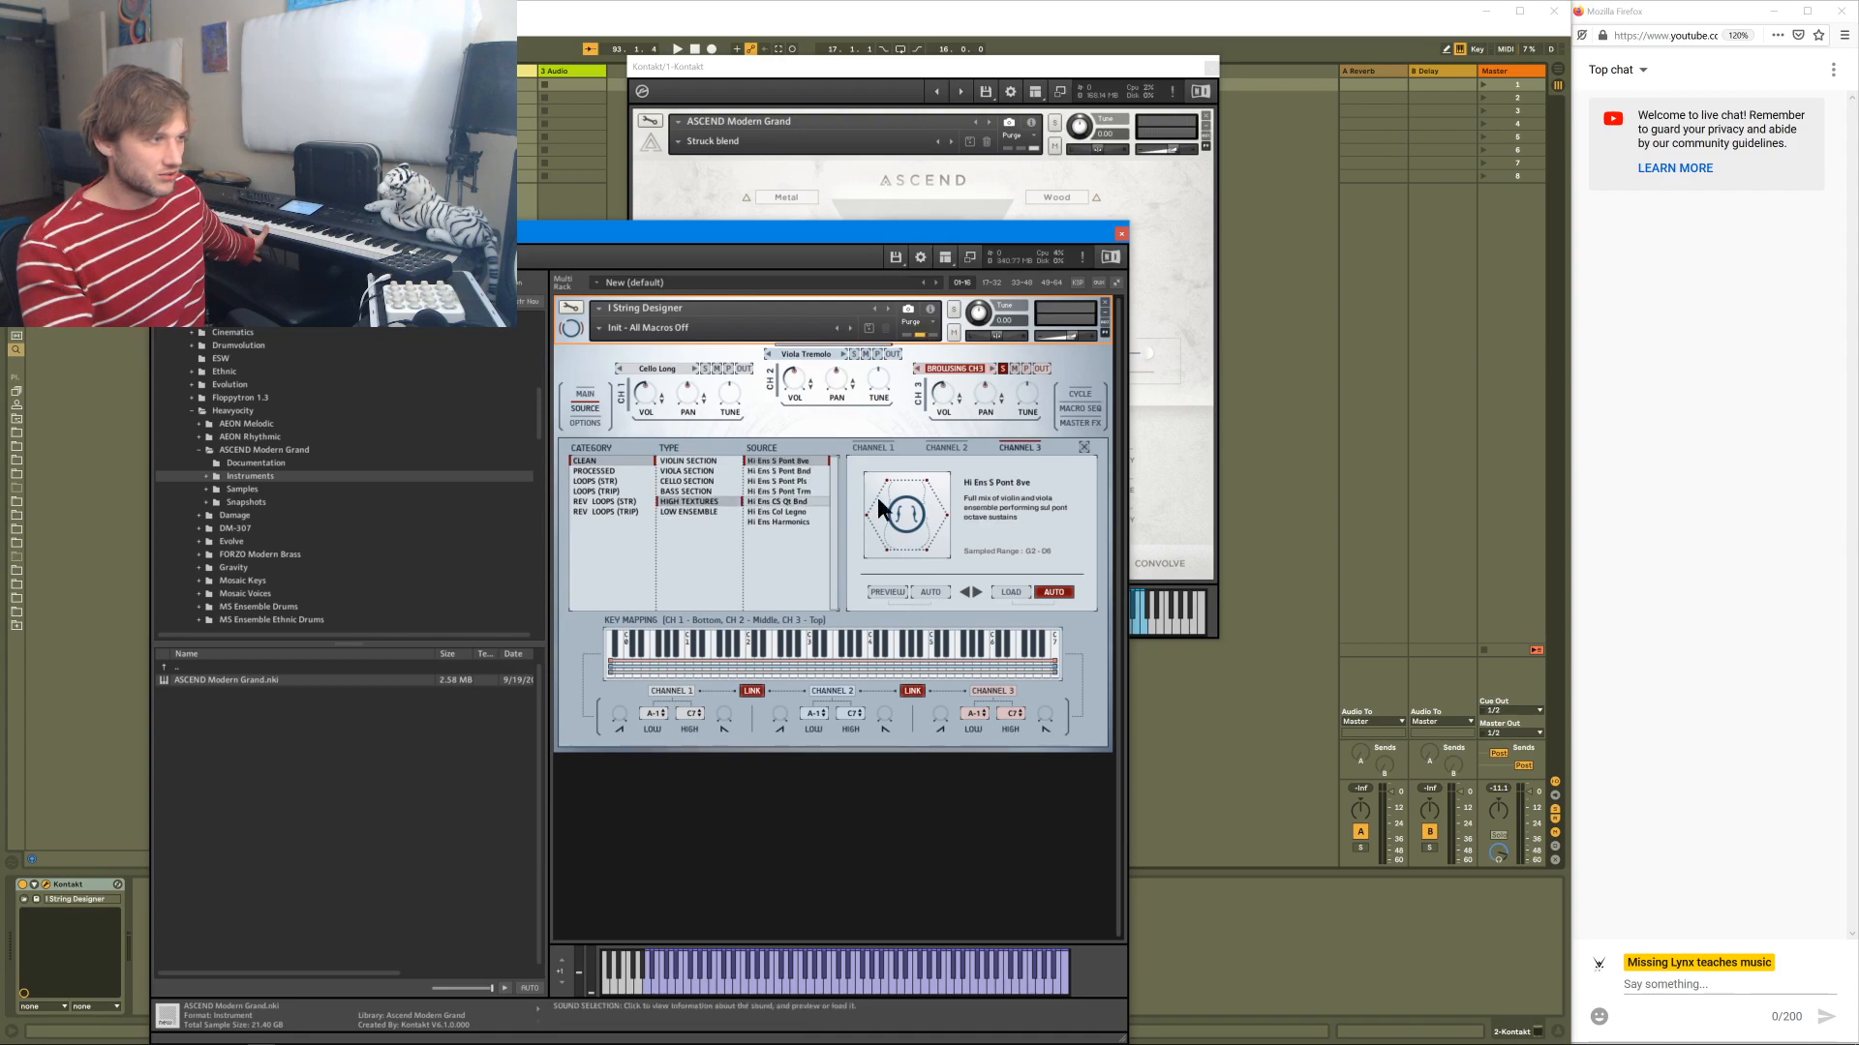
pyautogui.click(813, 468)
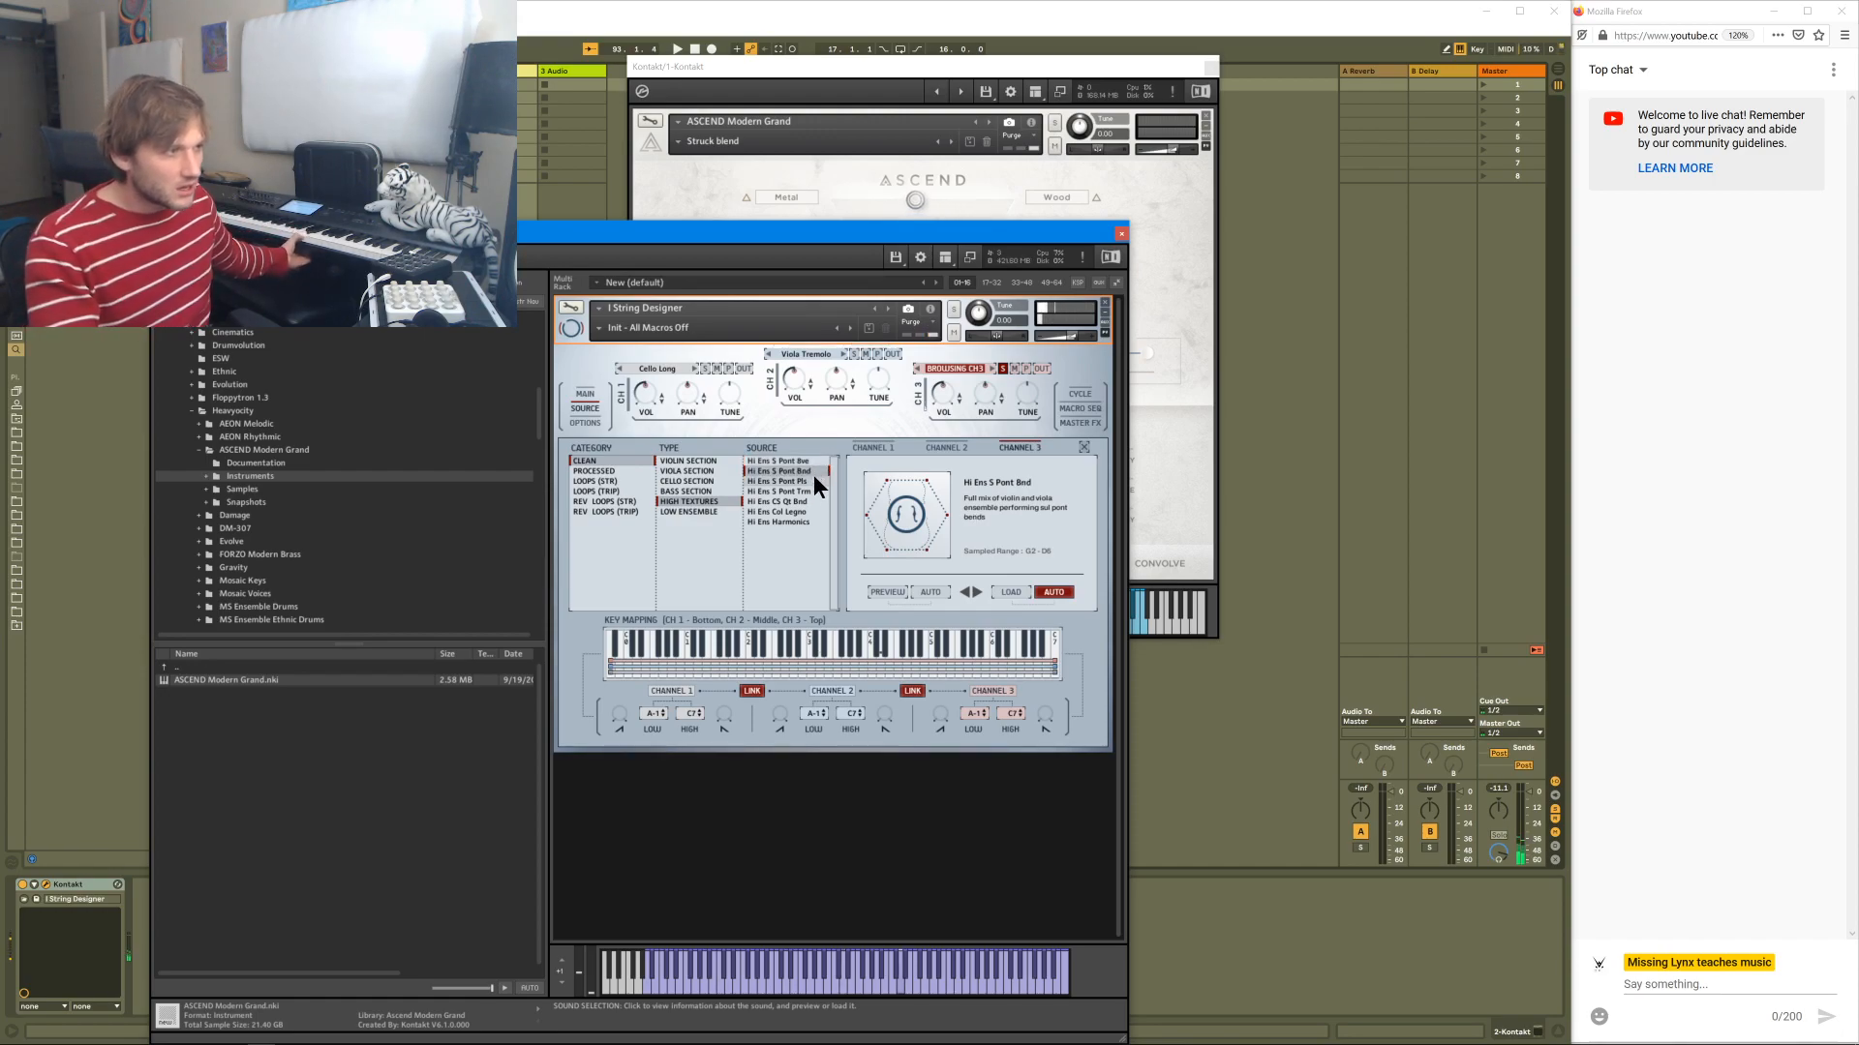
pyautogui.click(811, 479)
pyautogui.click(807, 491)
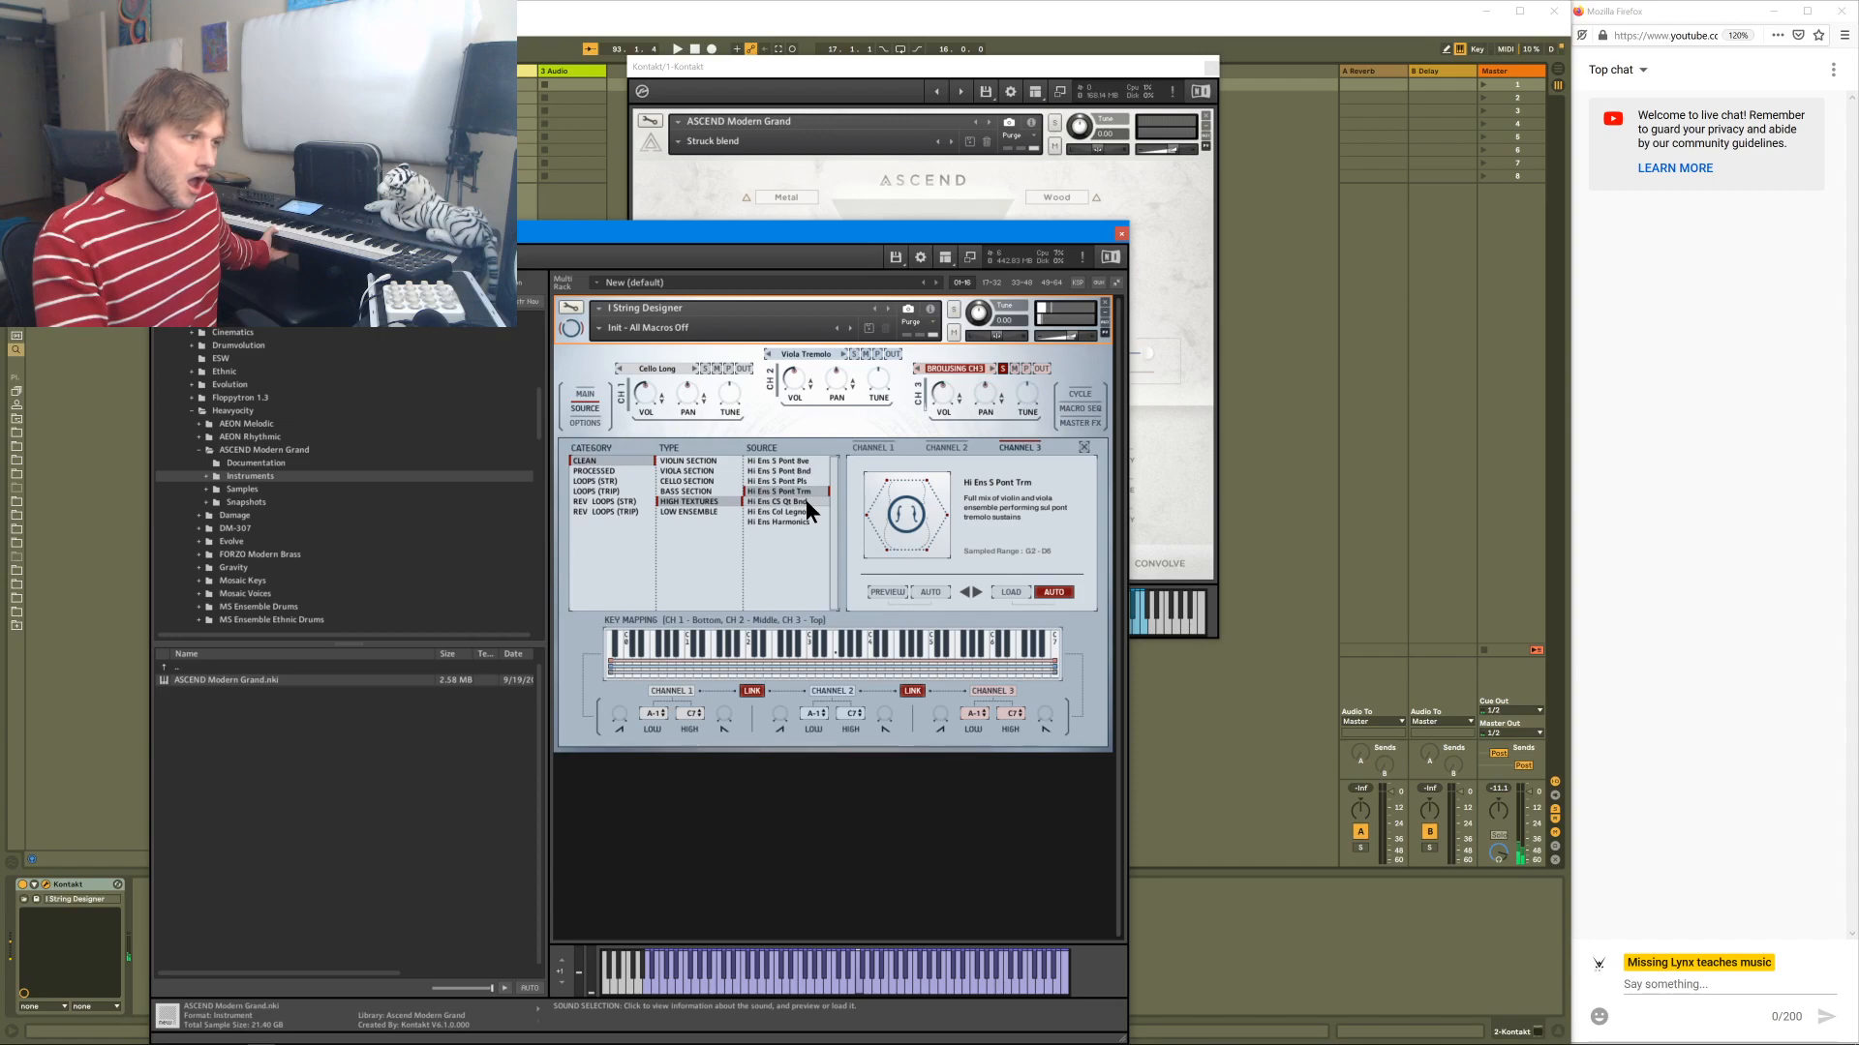
pyautogui.click(804, 501)
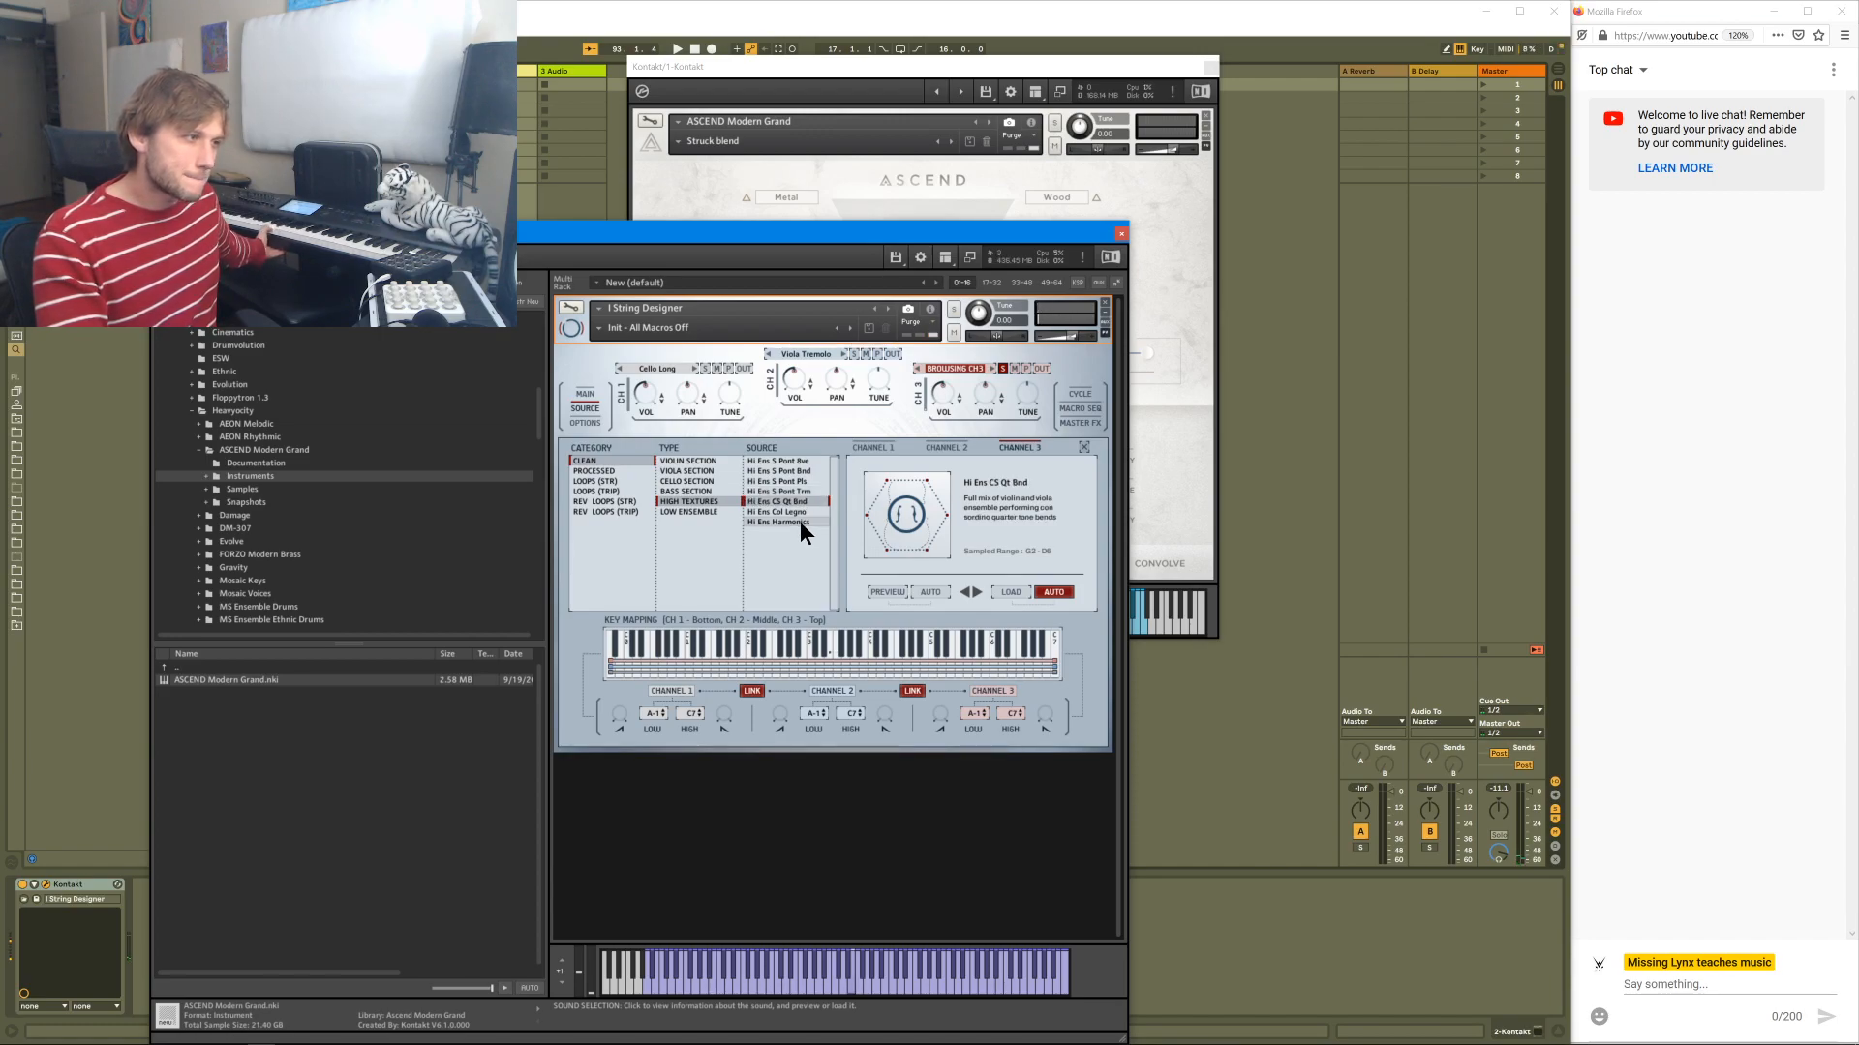
pyautogui.click(799, 509)
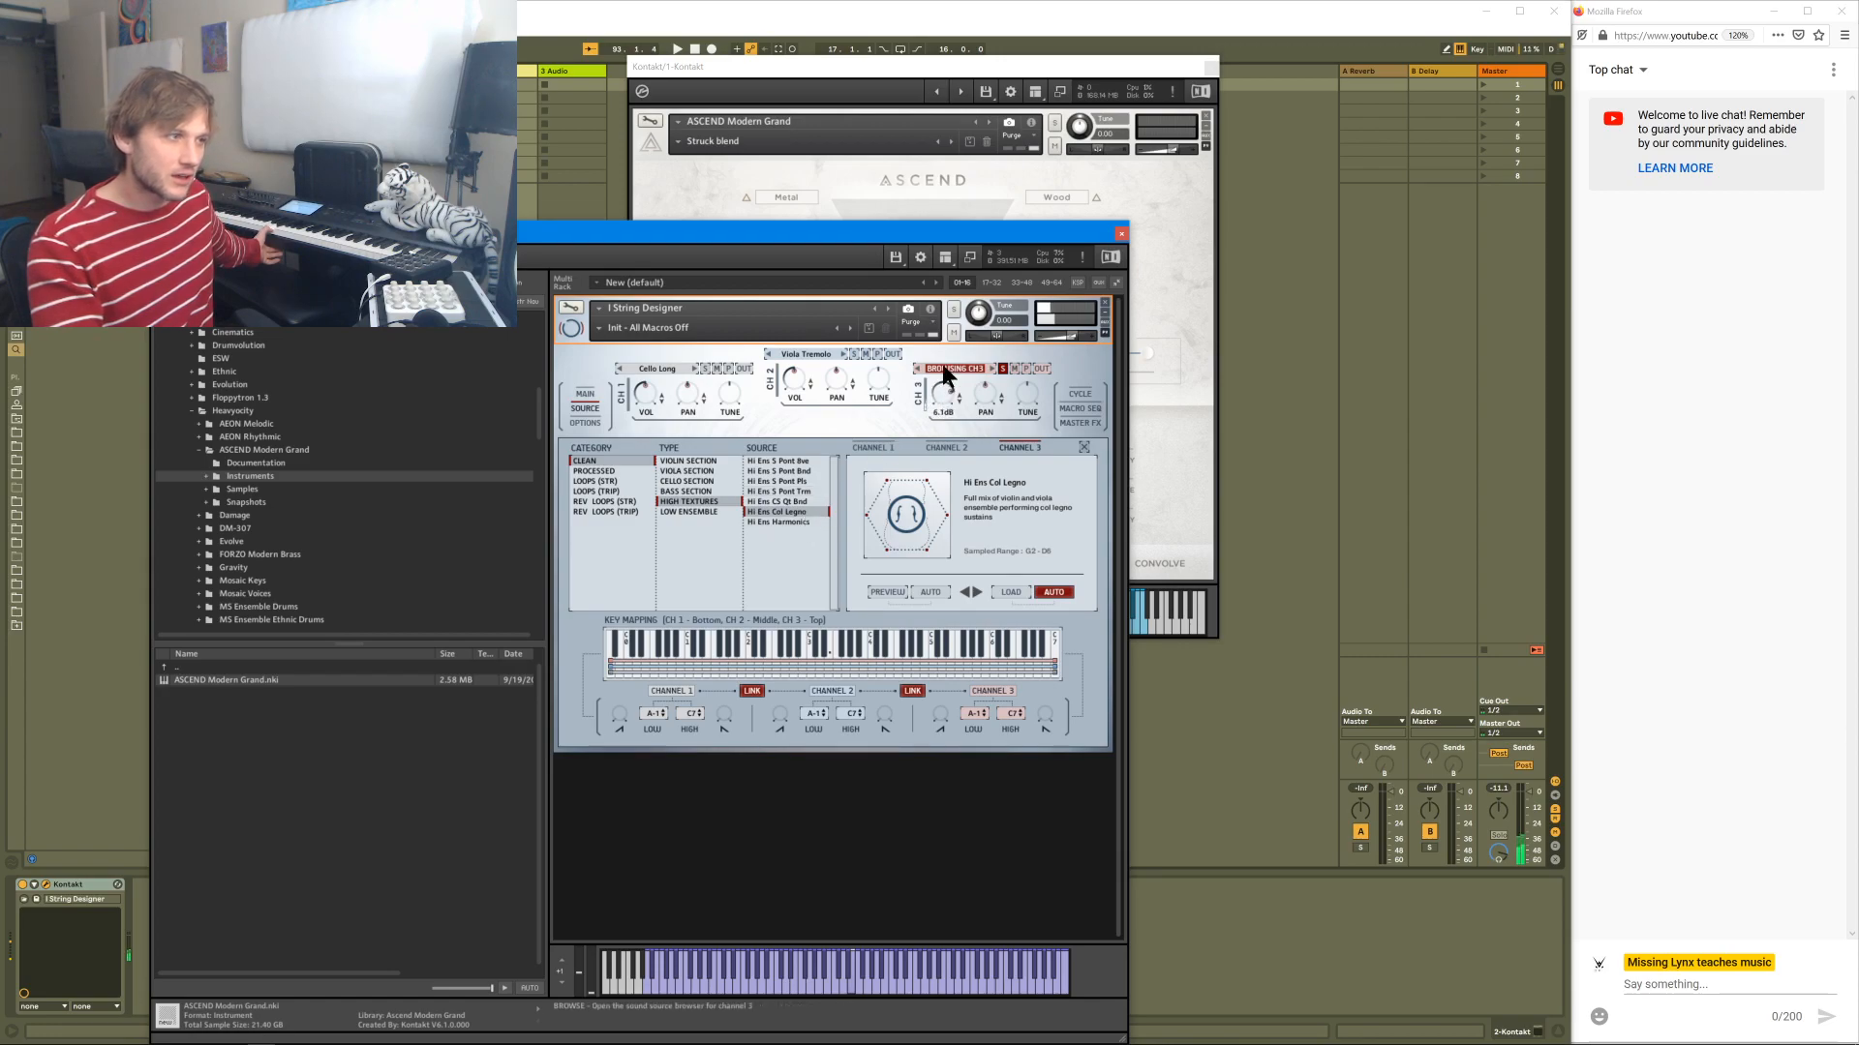
# - Load Hi Ens Harmonics on channel 3, raise the channel's volume, and close the source browser
pyautogui.moveTo(942, 365); pyautogui.dragTo(926, 381)
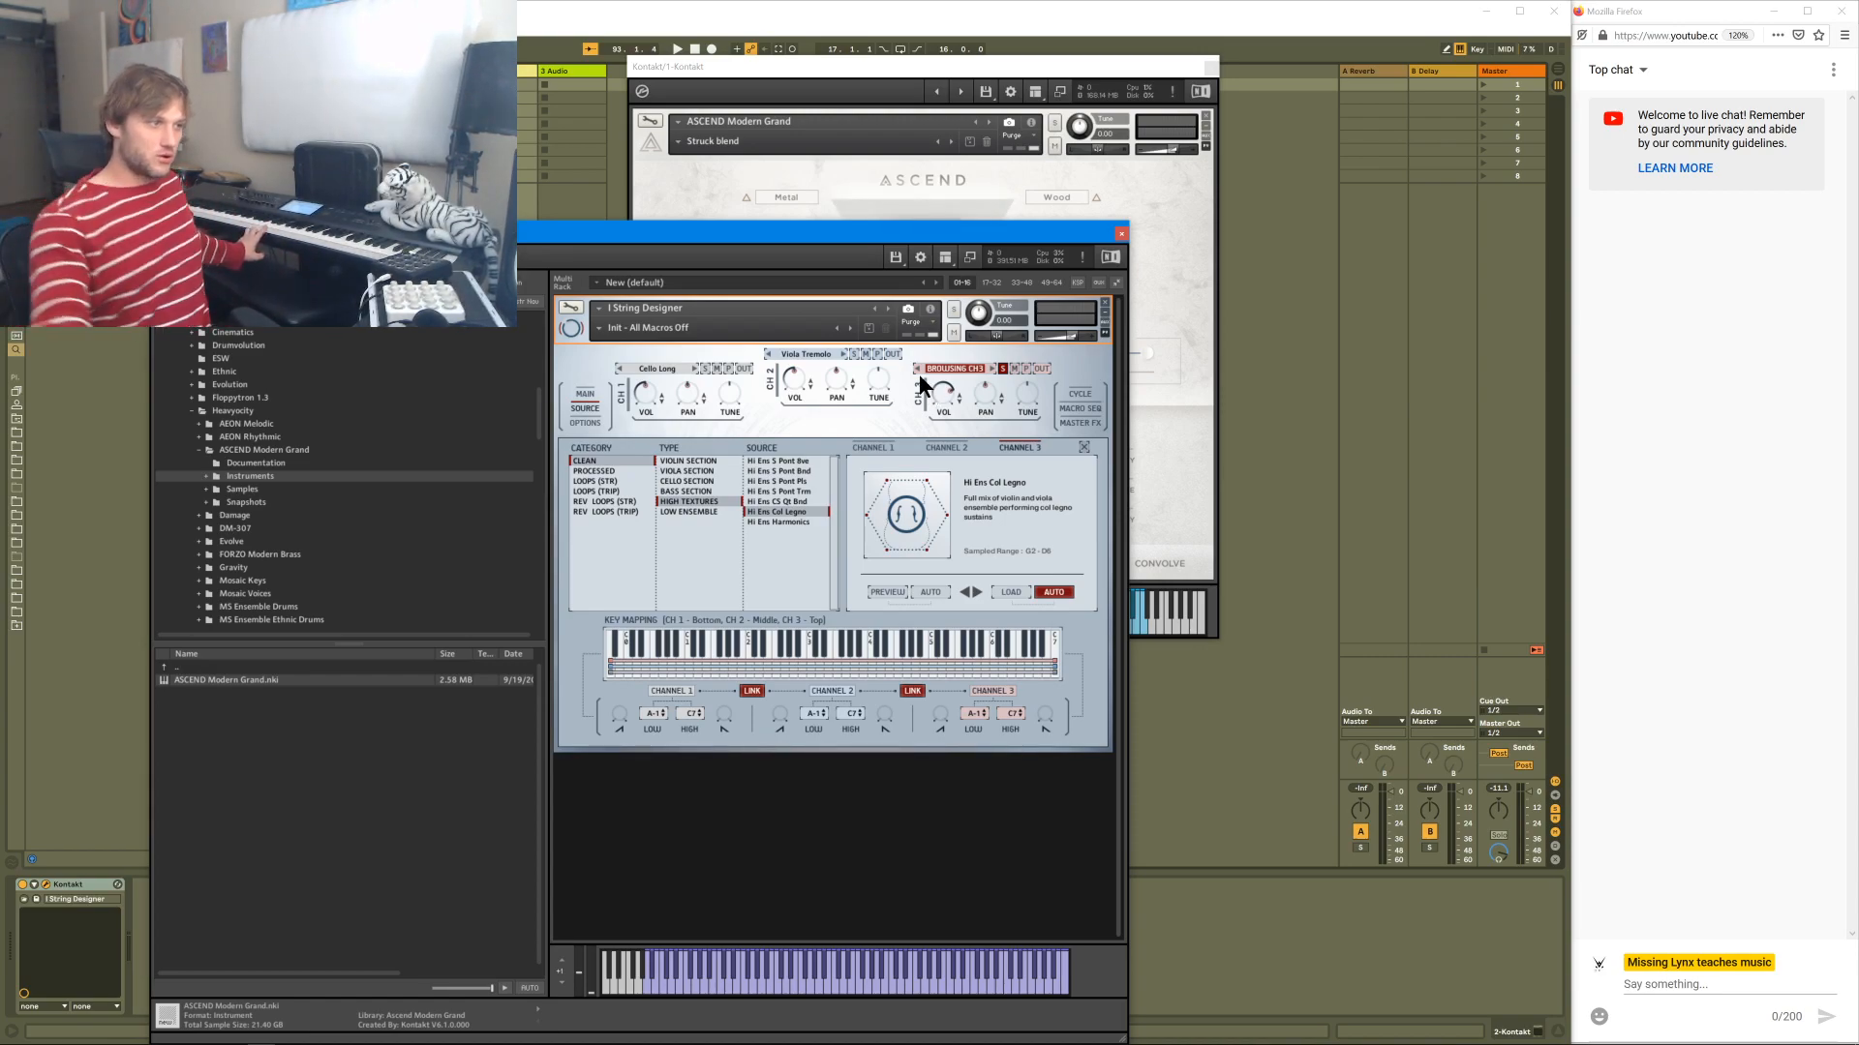
pyautogui.click(789, 522)
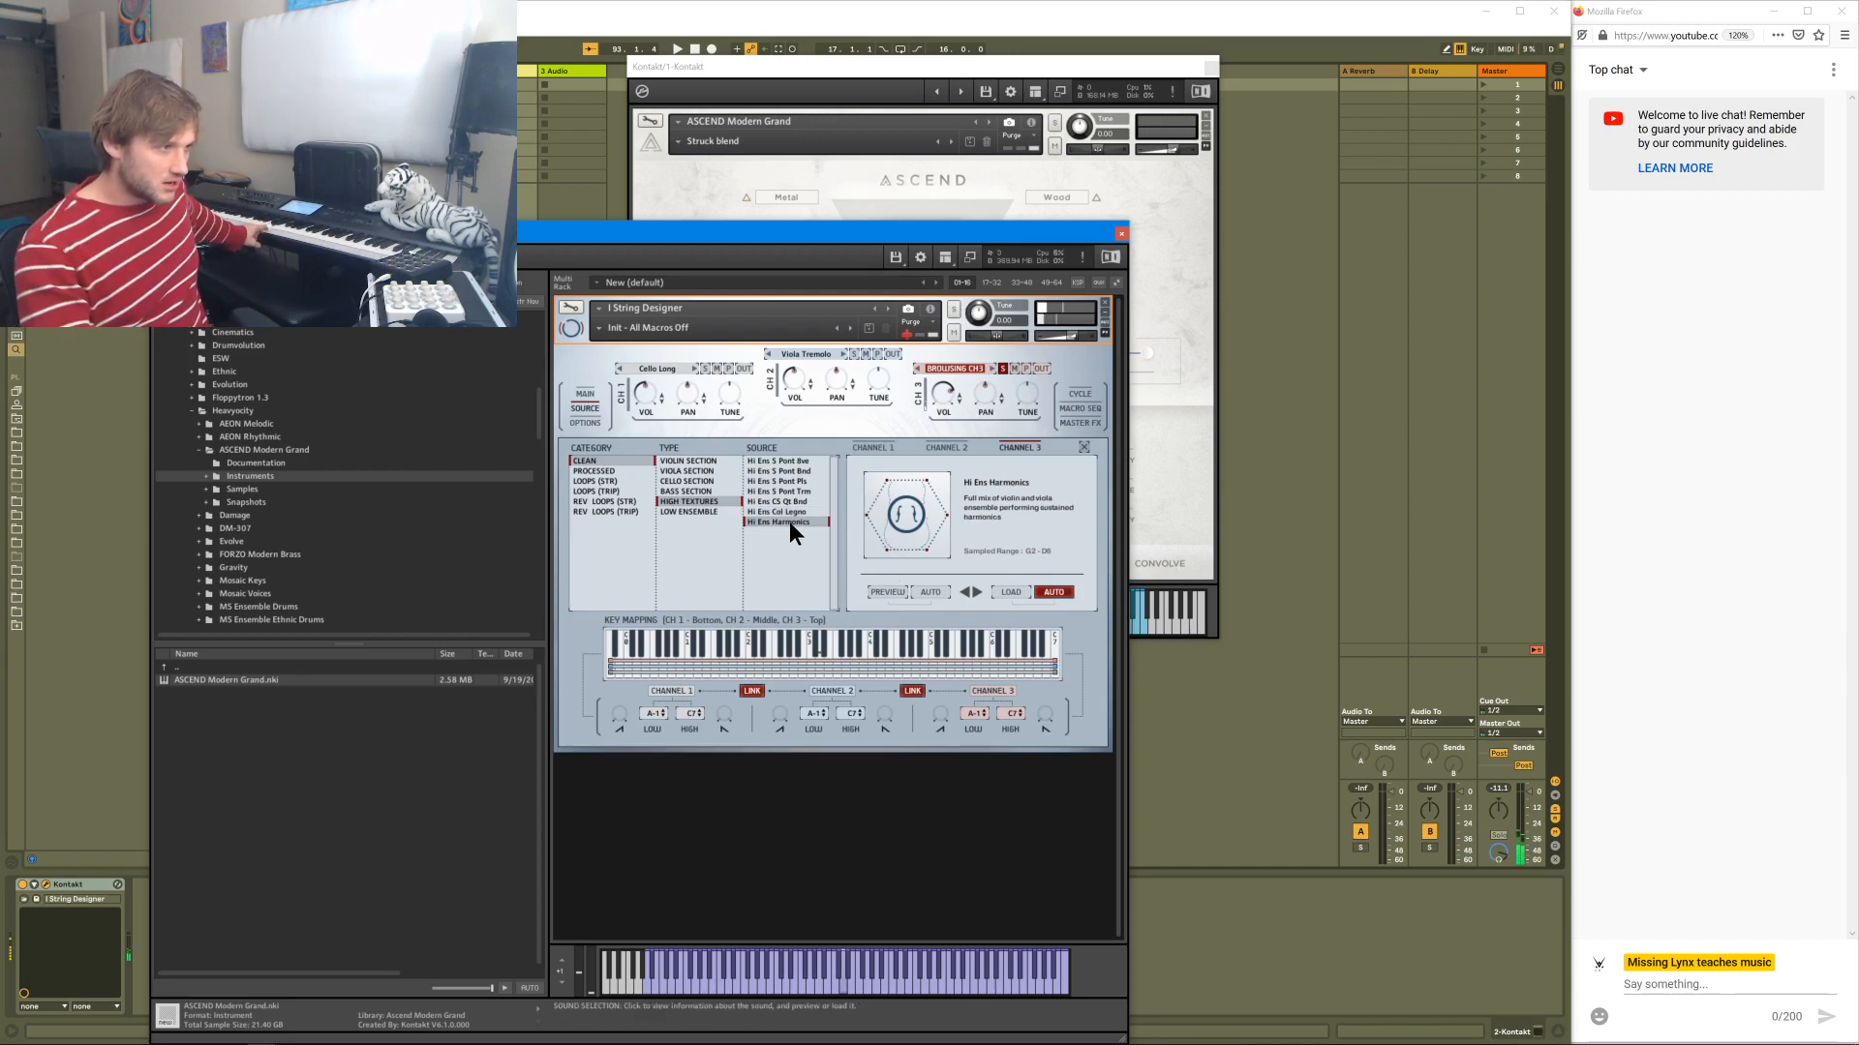
pyautogui.click(792, 458)
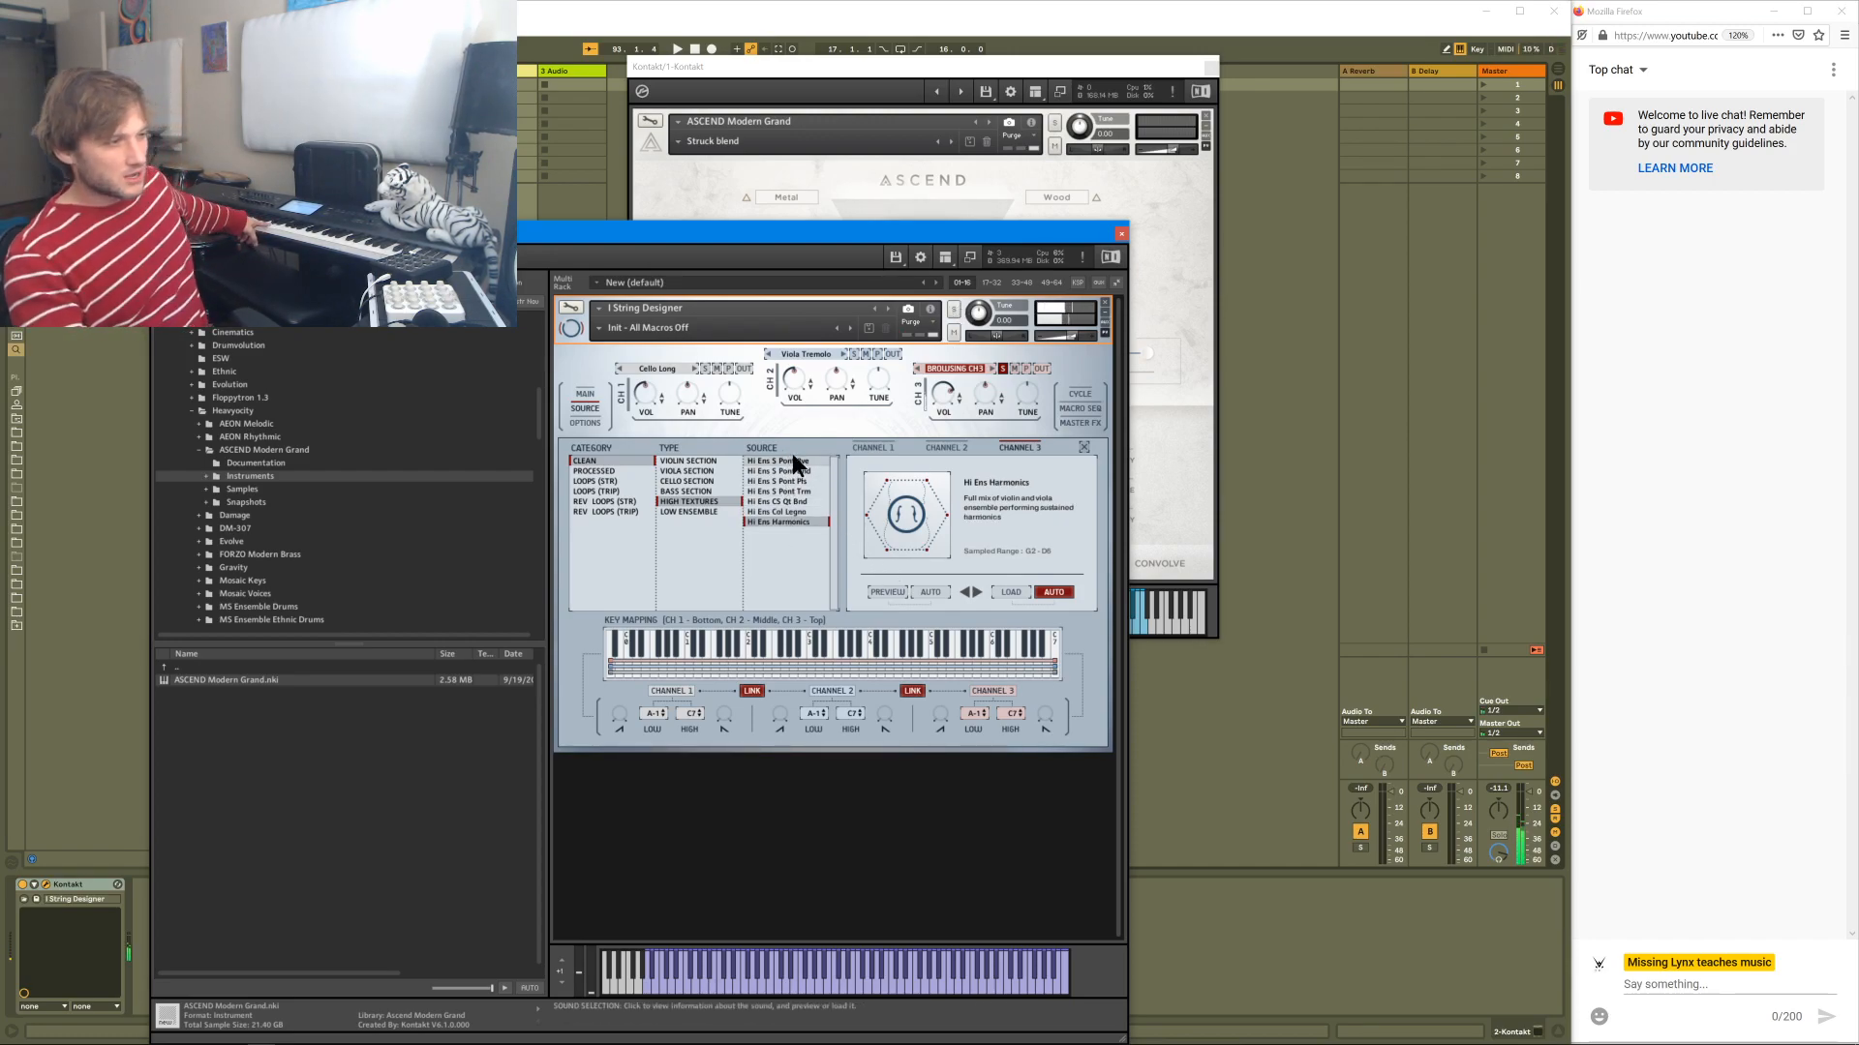
pyautogui.click(797, 522)
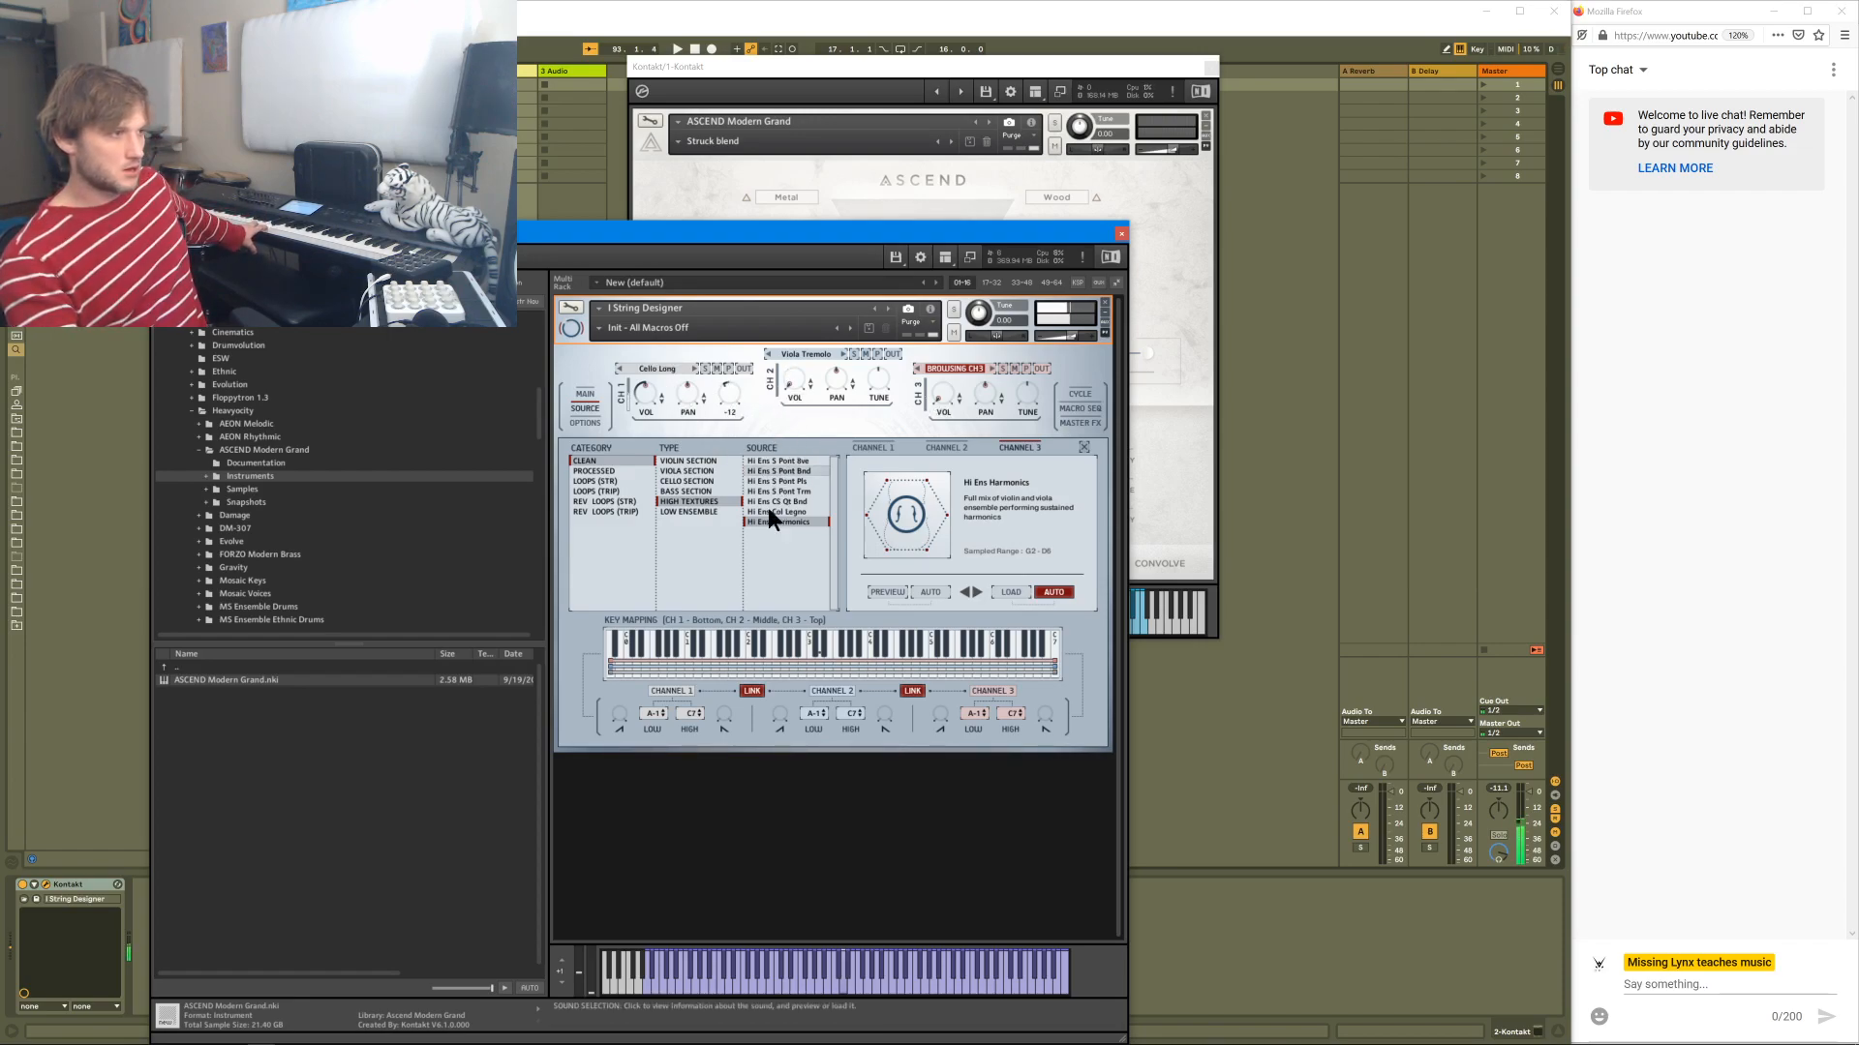
pyautogui.moveTo(945, 369); pyautogui.dragTo(952, 314)
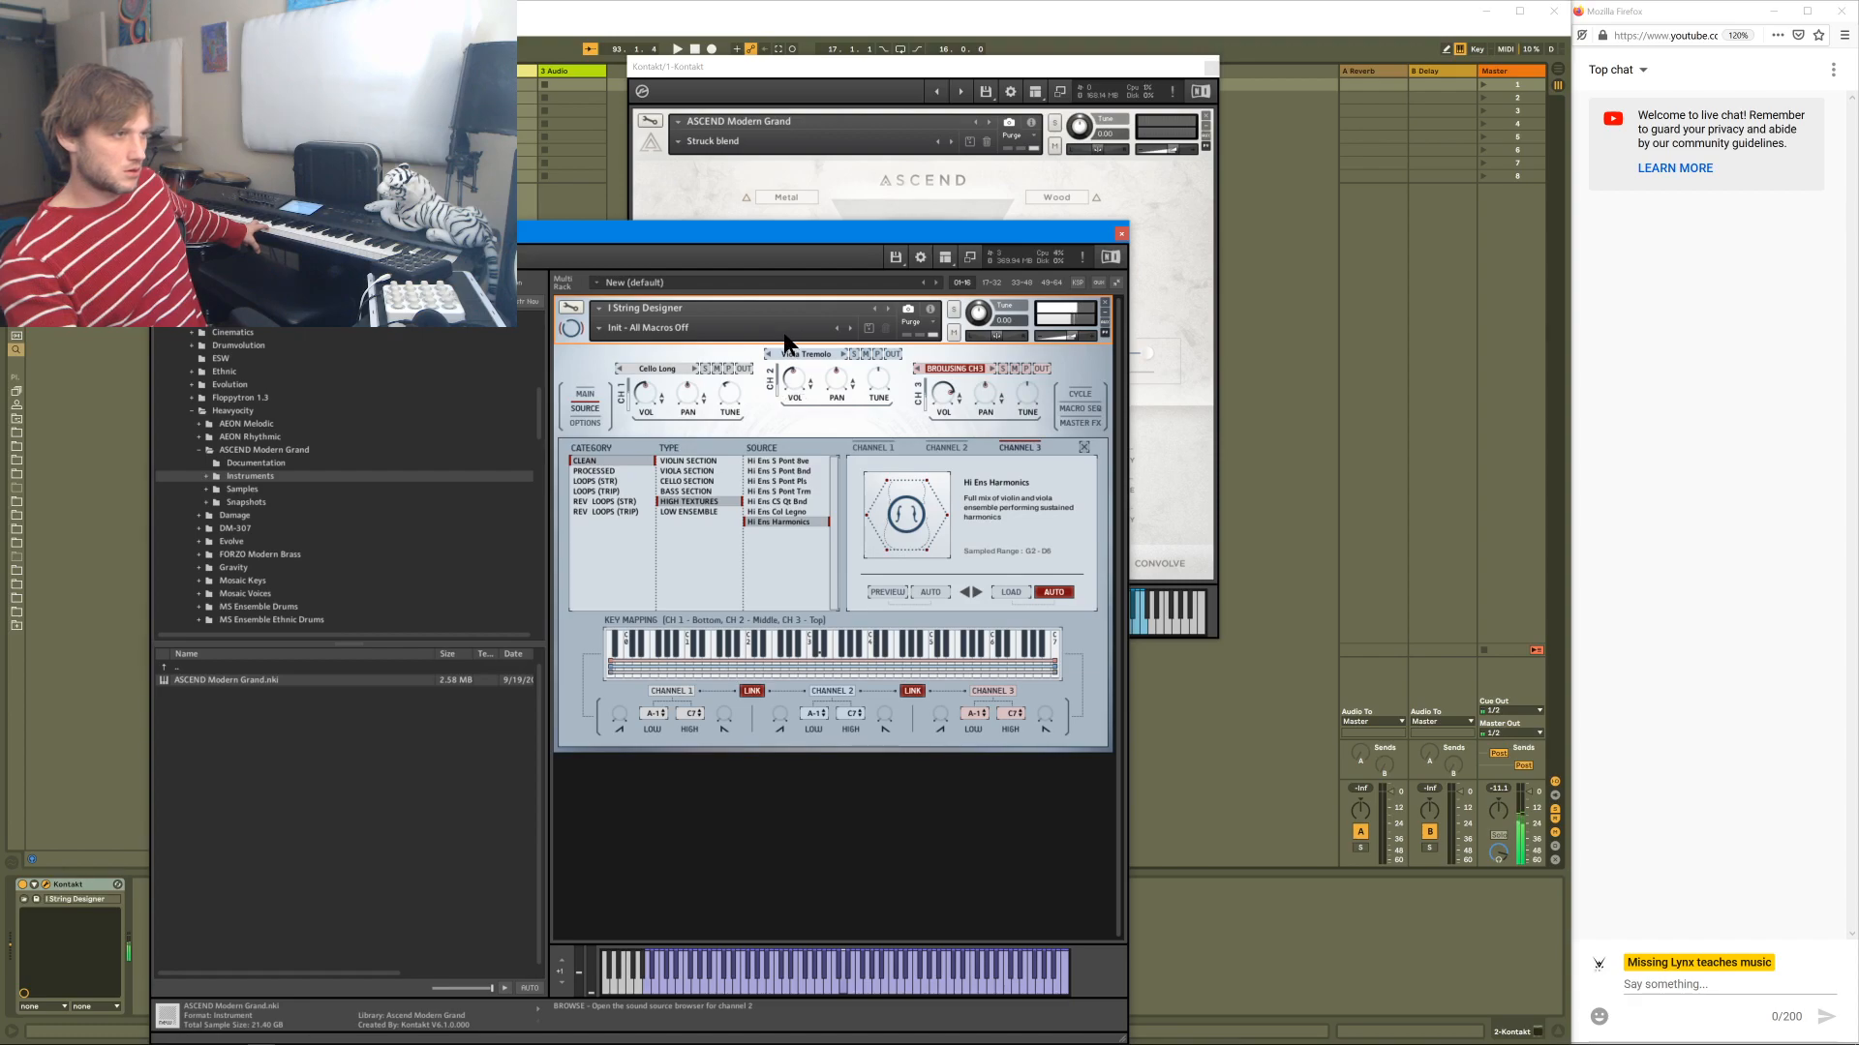
pyautogui.click(1084, 446)
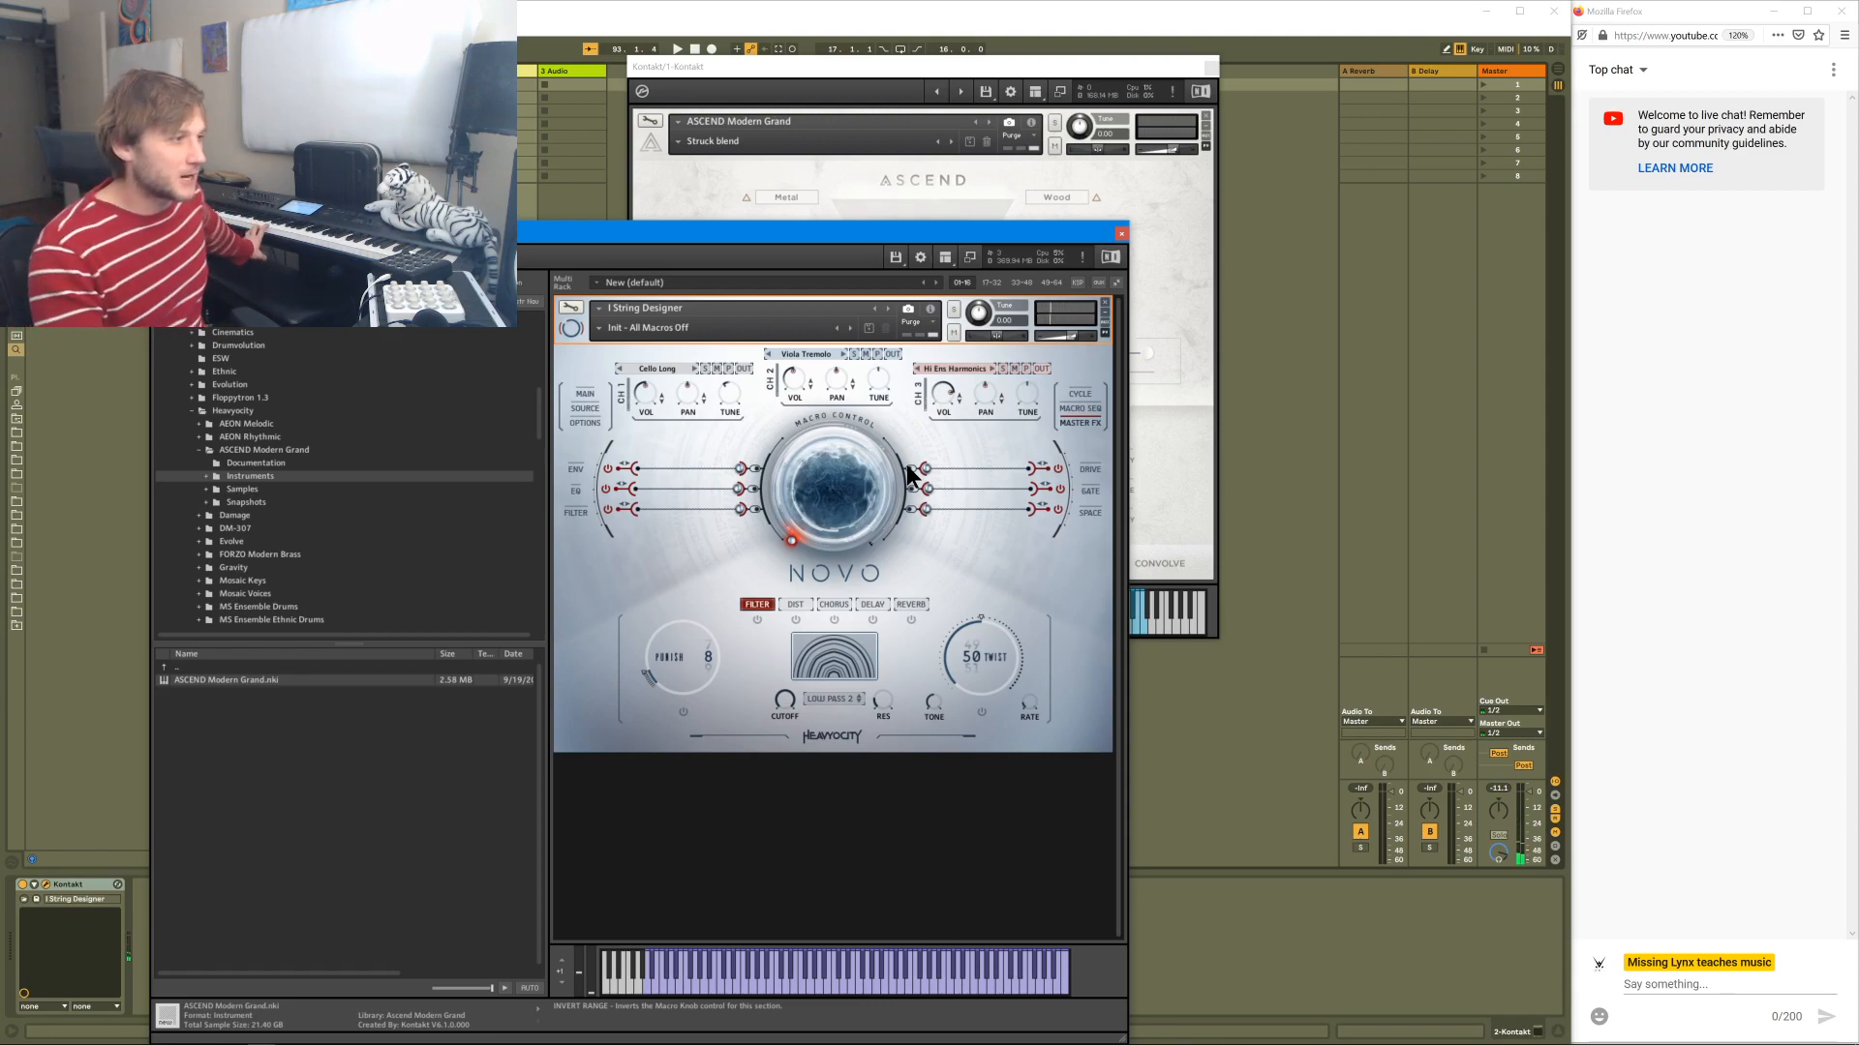
# - Enable Drive saturation on channels 1 and 2, and set channel 1's drive to 46.8%
pyautogui.click(1090, 467)
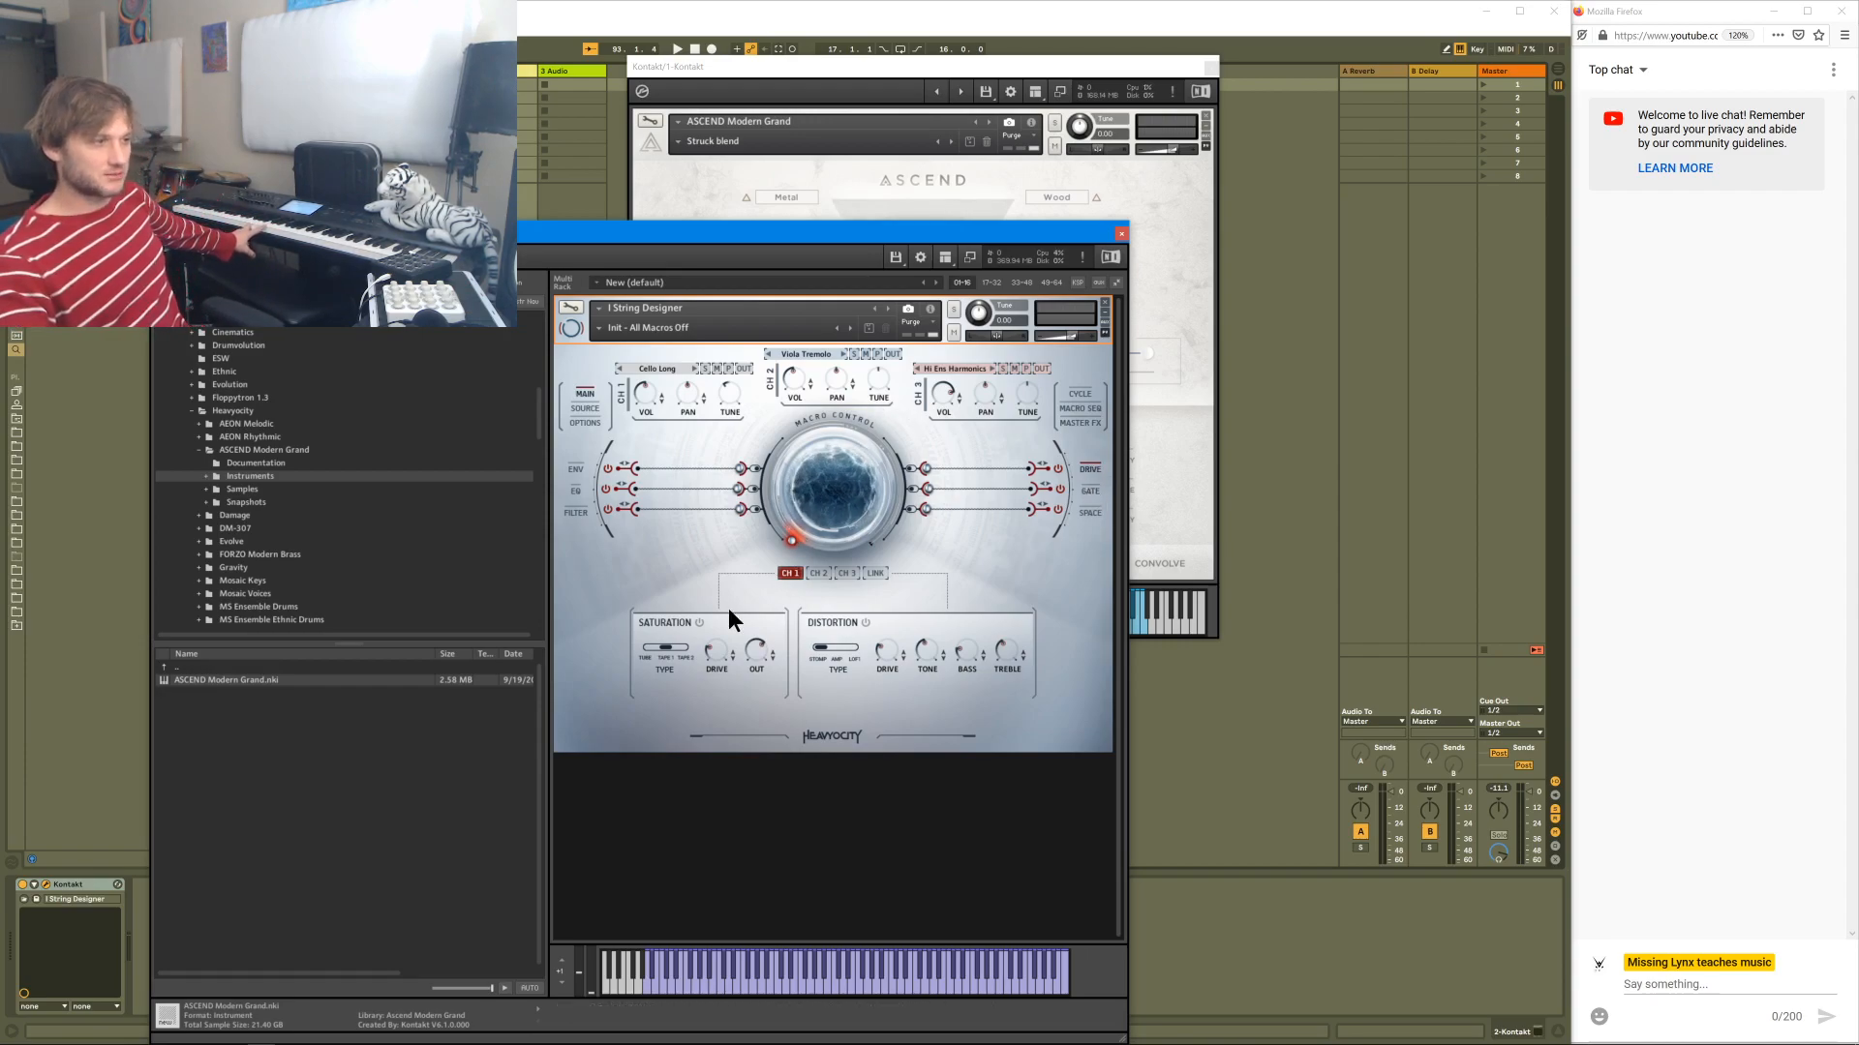
pyautogui.click(698, 623)
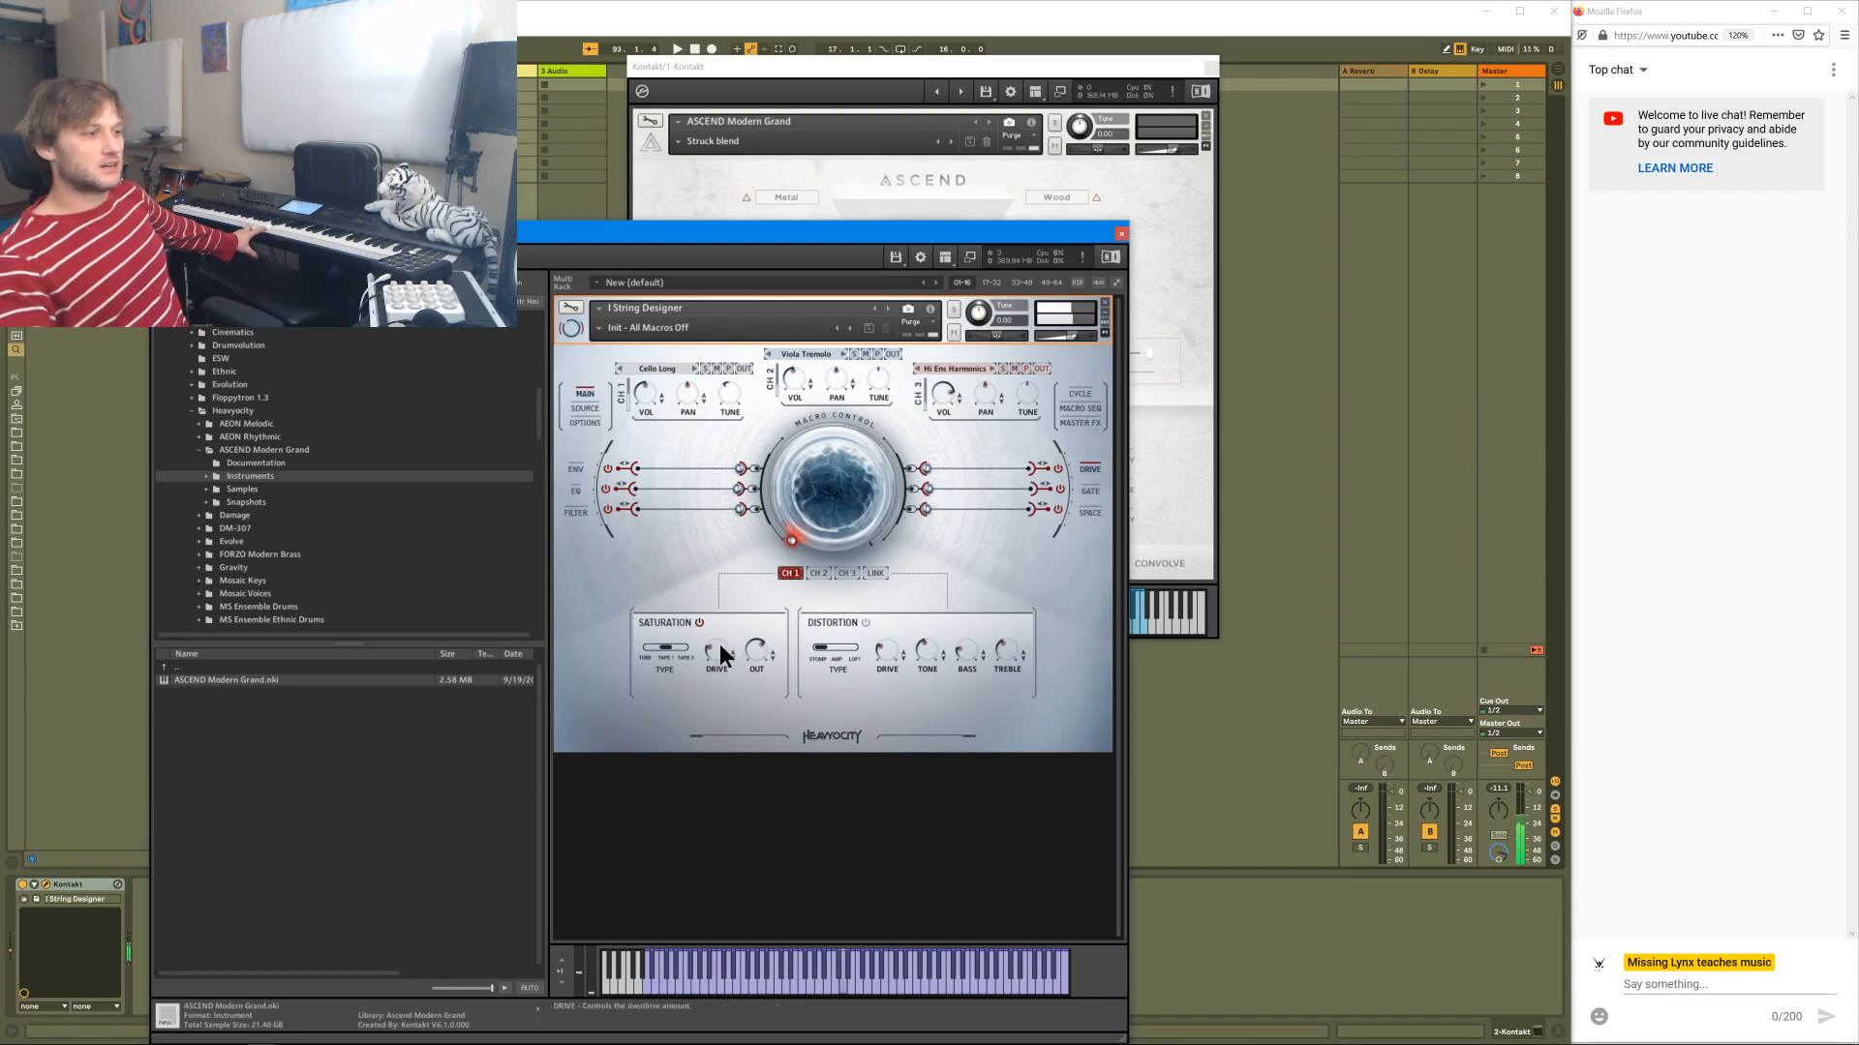
pyautogui.click(818, 574)
pyautogui.click(700, 622)
pyautogui.moveTo(714, 649)
pyautogui.mouseDown()
pyautogui.moveTo(740, 595)
pyautogui.moveTo(730, 629)
pyautogui.mouseUp()
pyautogui.click(789, 573)
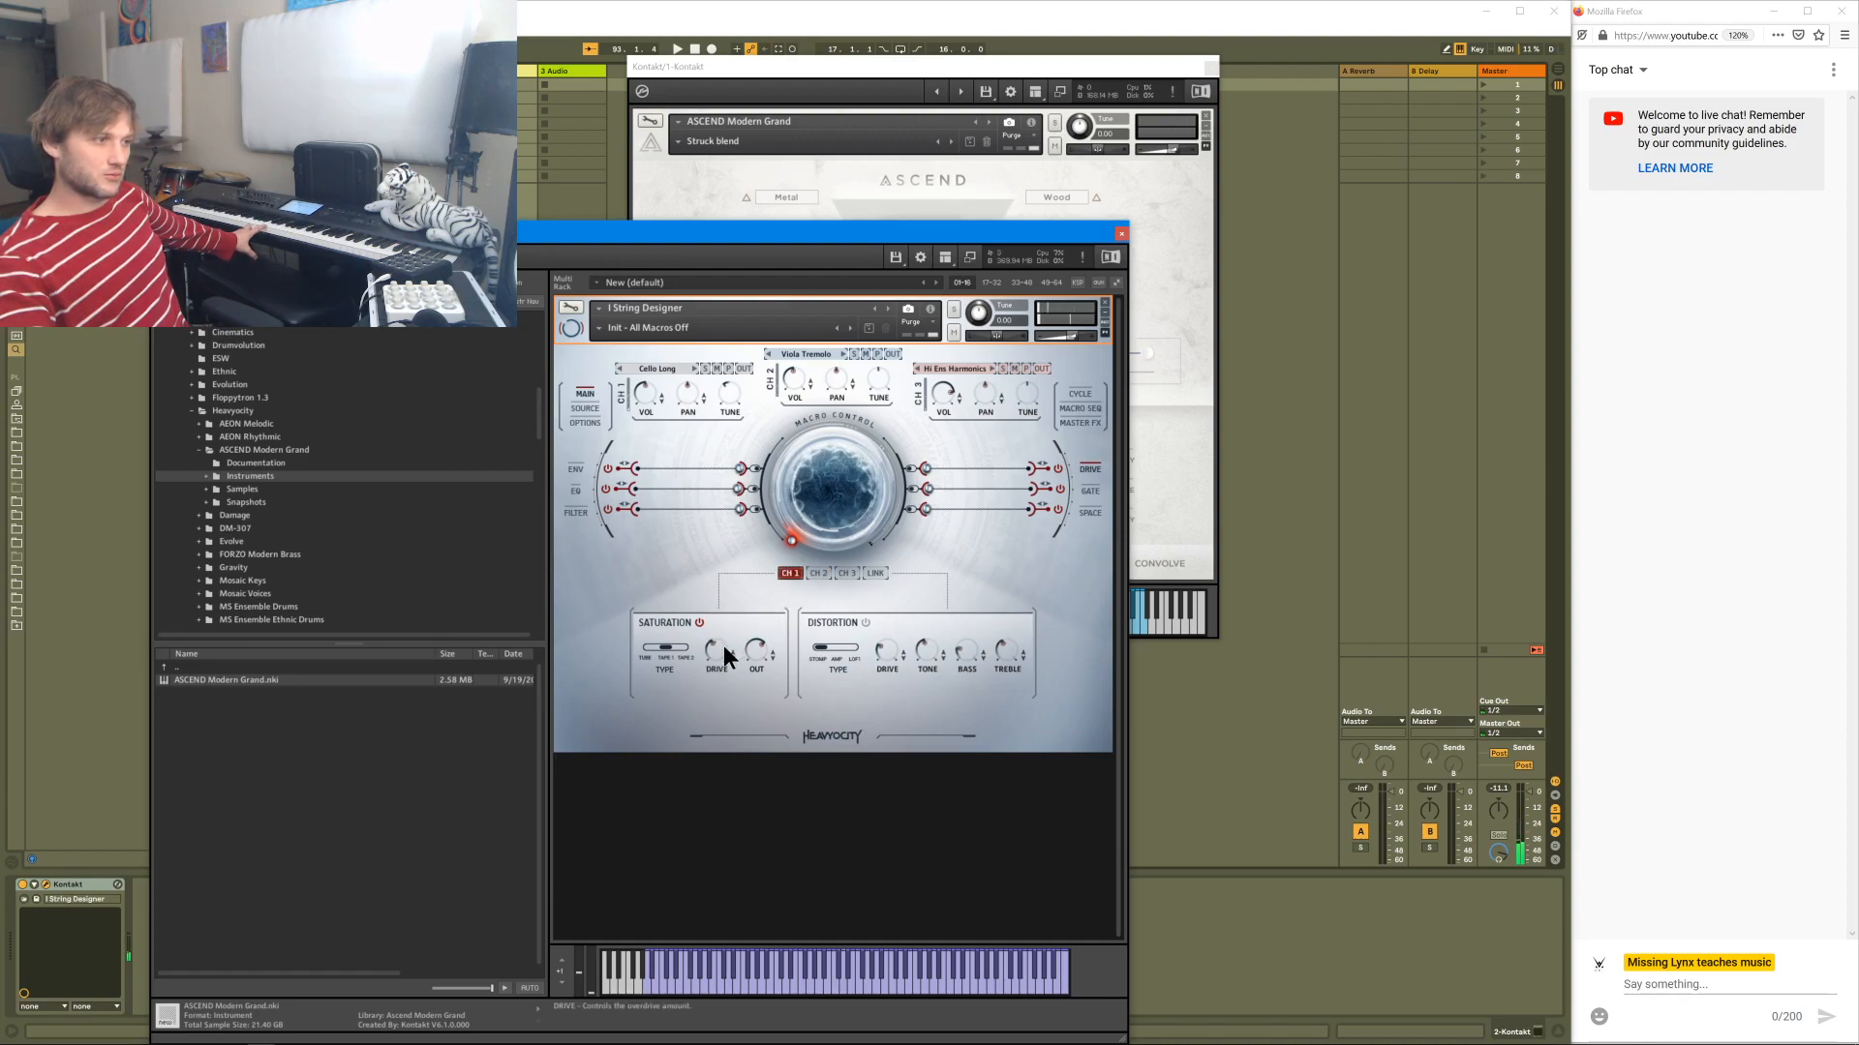
pyautogui.moveTo(763, 571); pyautogui.dragTo(735, 638)
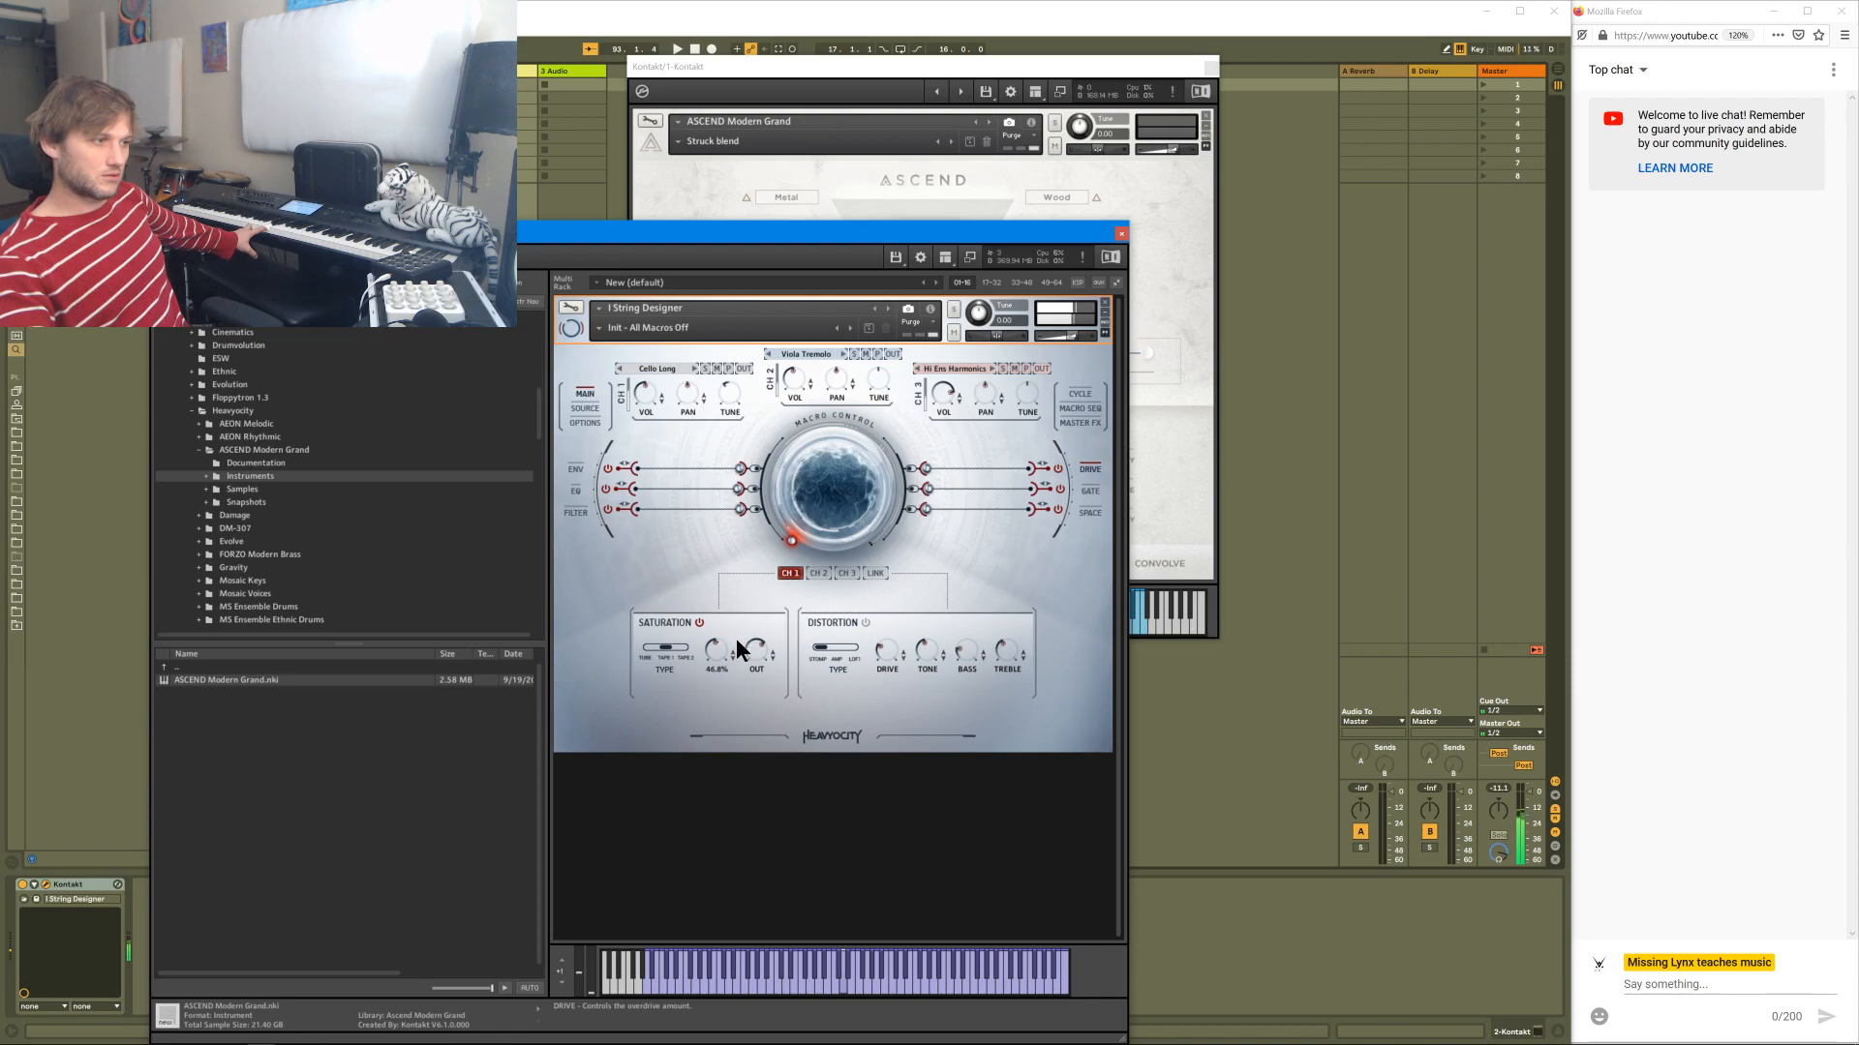
# - Enable saturation on channel 3 and adjust its drive amount
pyautogui.click(849, 575)
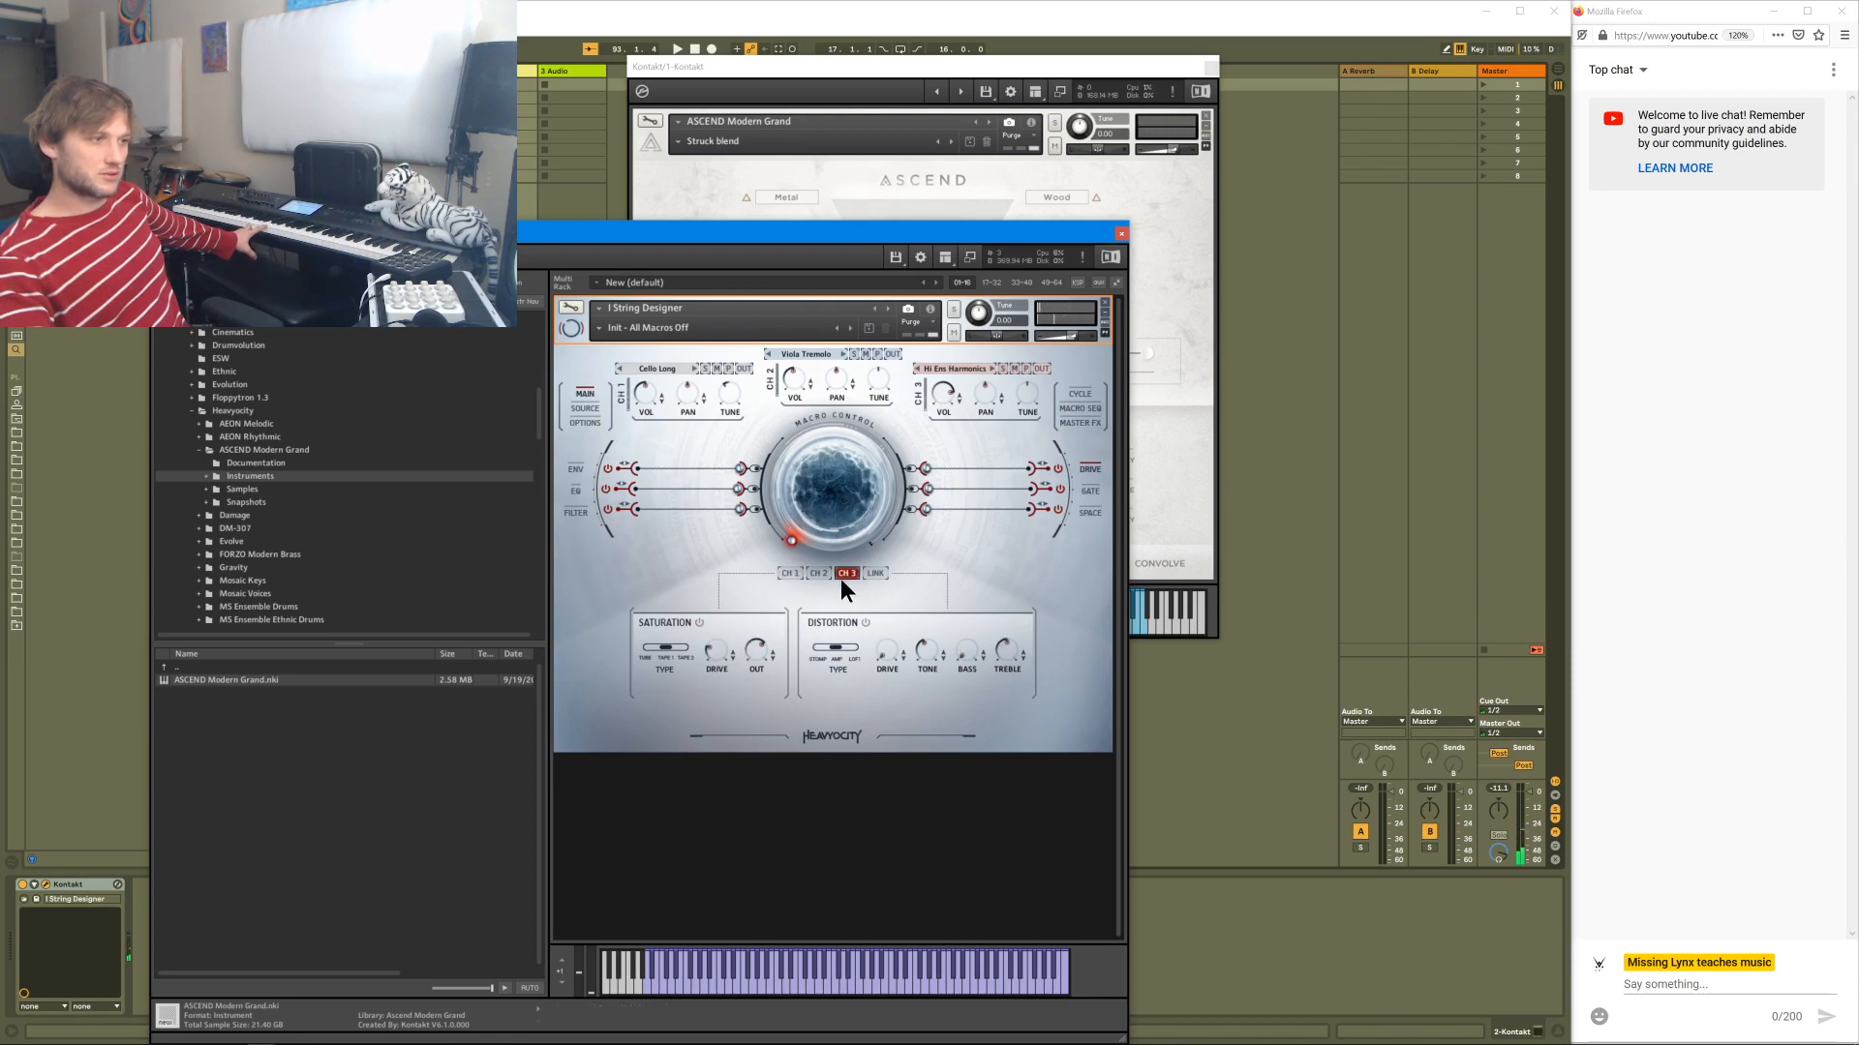
pyautogui.moveTo(720, 650)
pyautogui.mouseDown()
pyautogui.moveTo(726, 612)
pyautogui.moveTo(714, 640)
pyautogui.mouseUp()
pyautogui.click(699, 622)
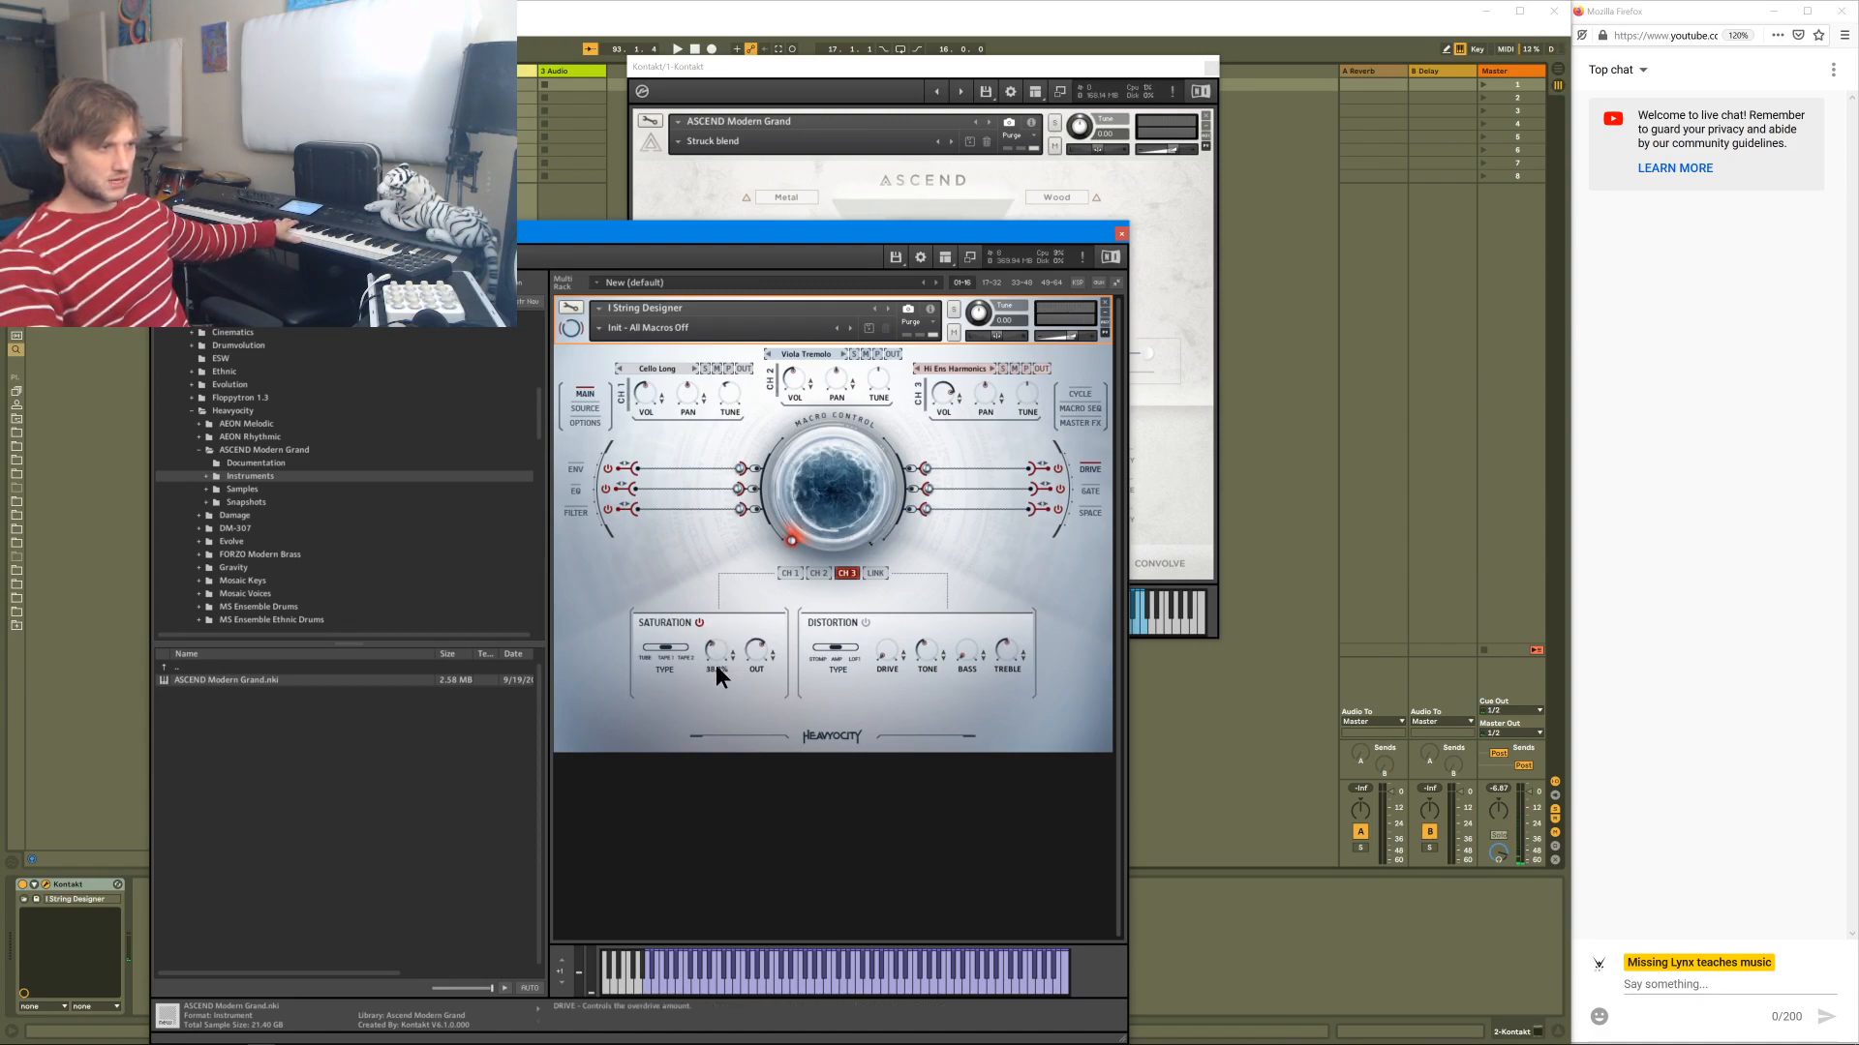
# - Set the saturation drive to 11.2% on channel 2 and 37.3% on channel 1
pyautogui.click(816, 575)
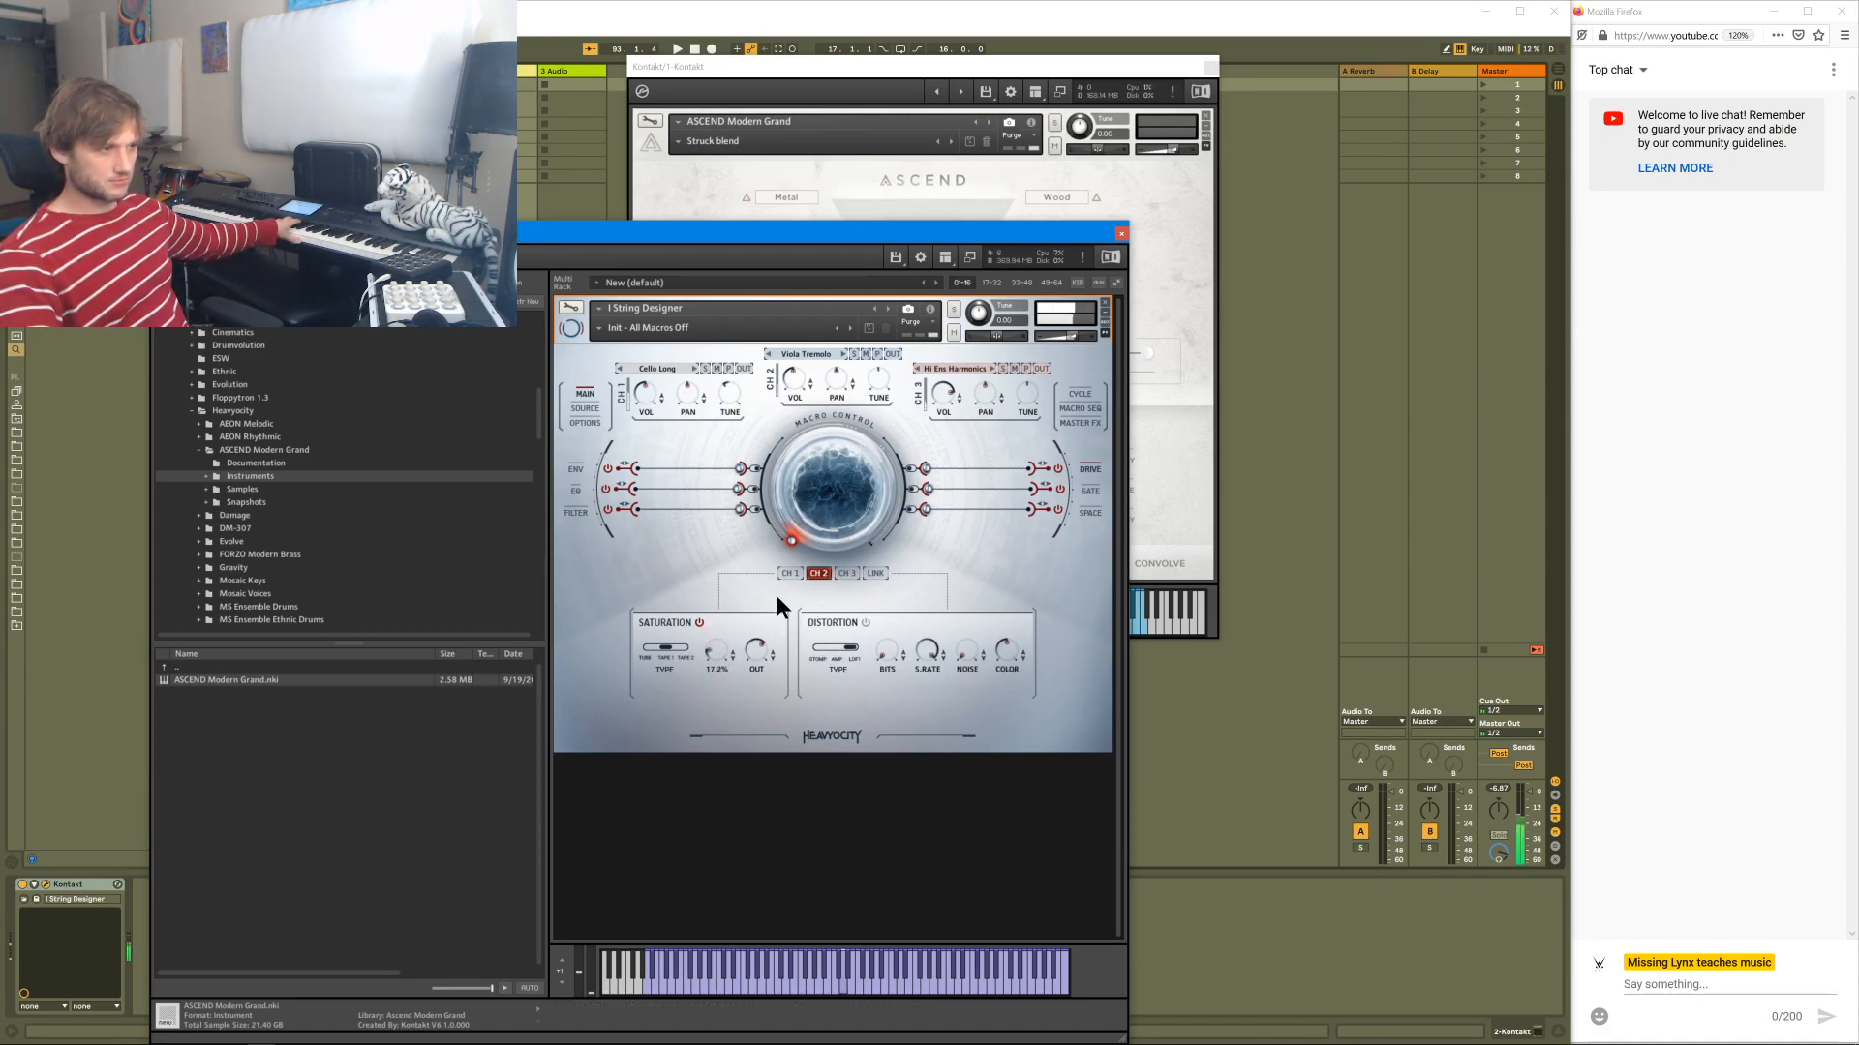
pyautogui.click(791, 572)
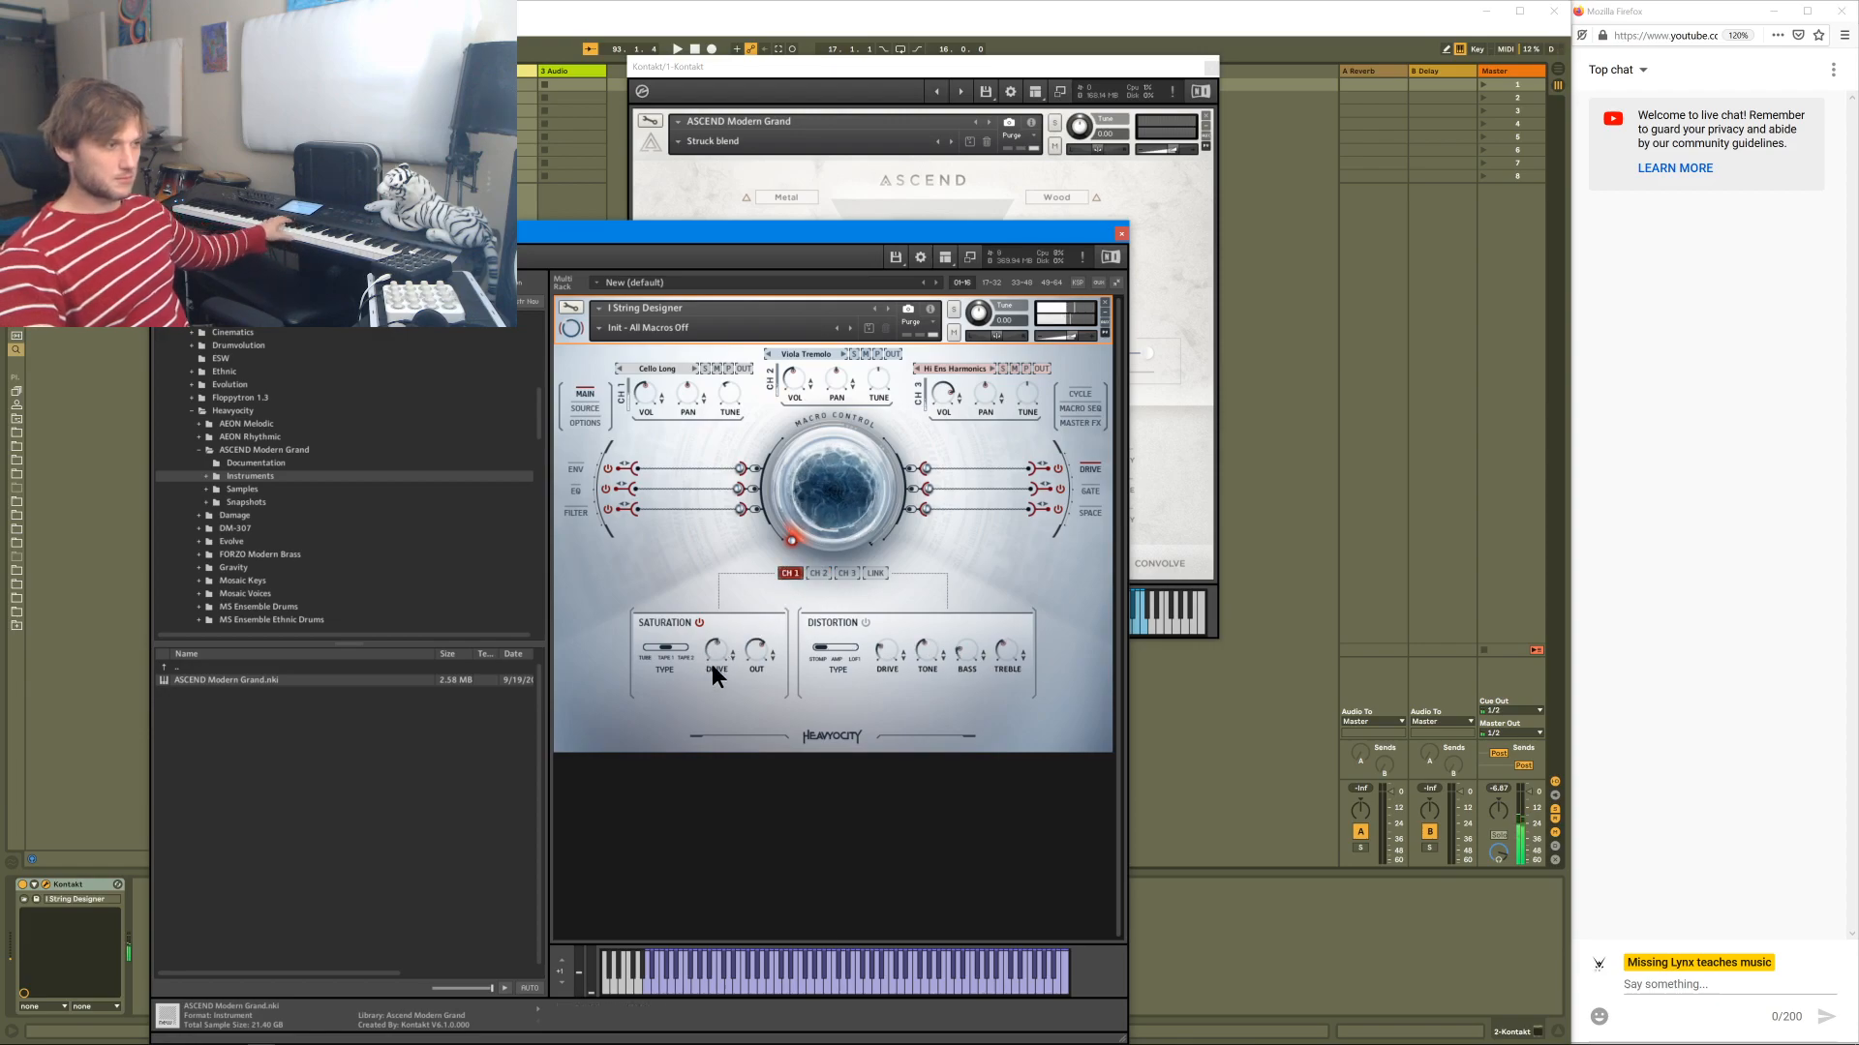
pyautogui.moveTo(720, 654); pyautogui.dragTo(716, 660)
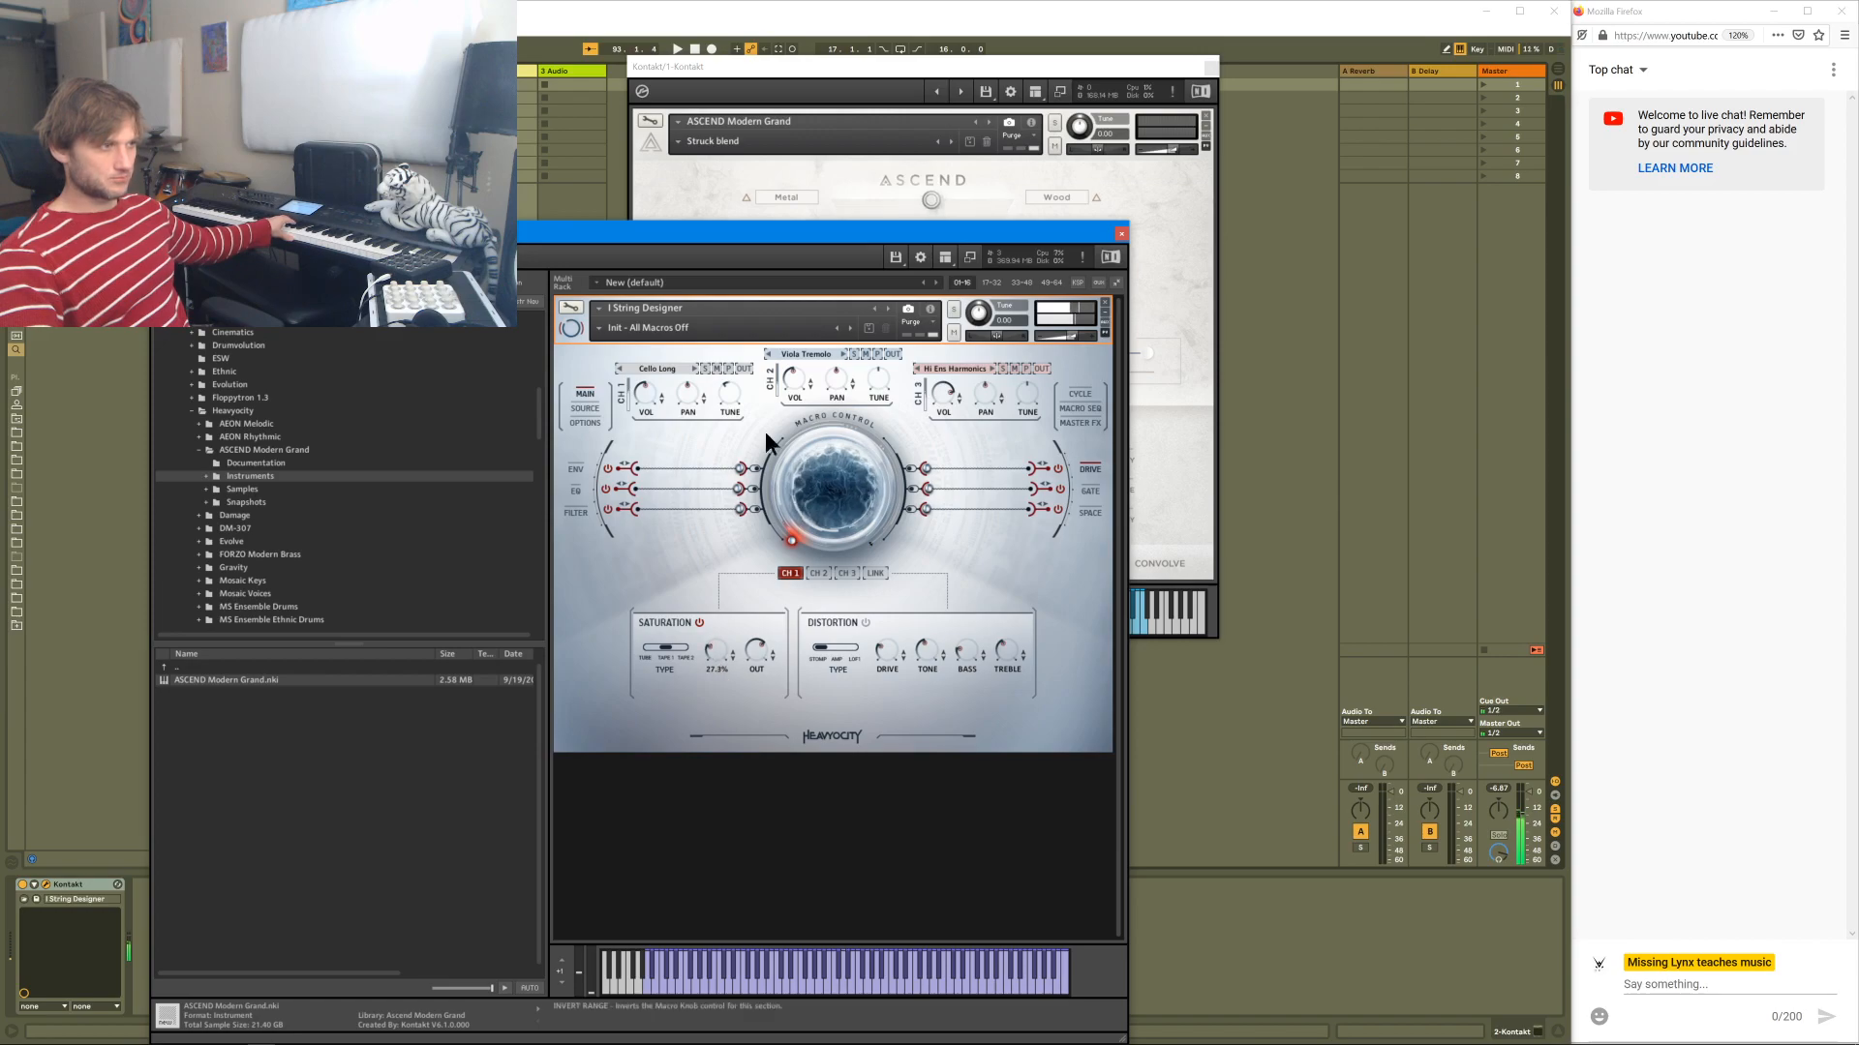
# - Solo channel 1, enable its low-pass filter, and adjust the filter's cutoff
pyautogui.click(706, 370)
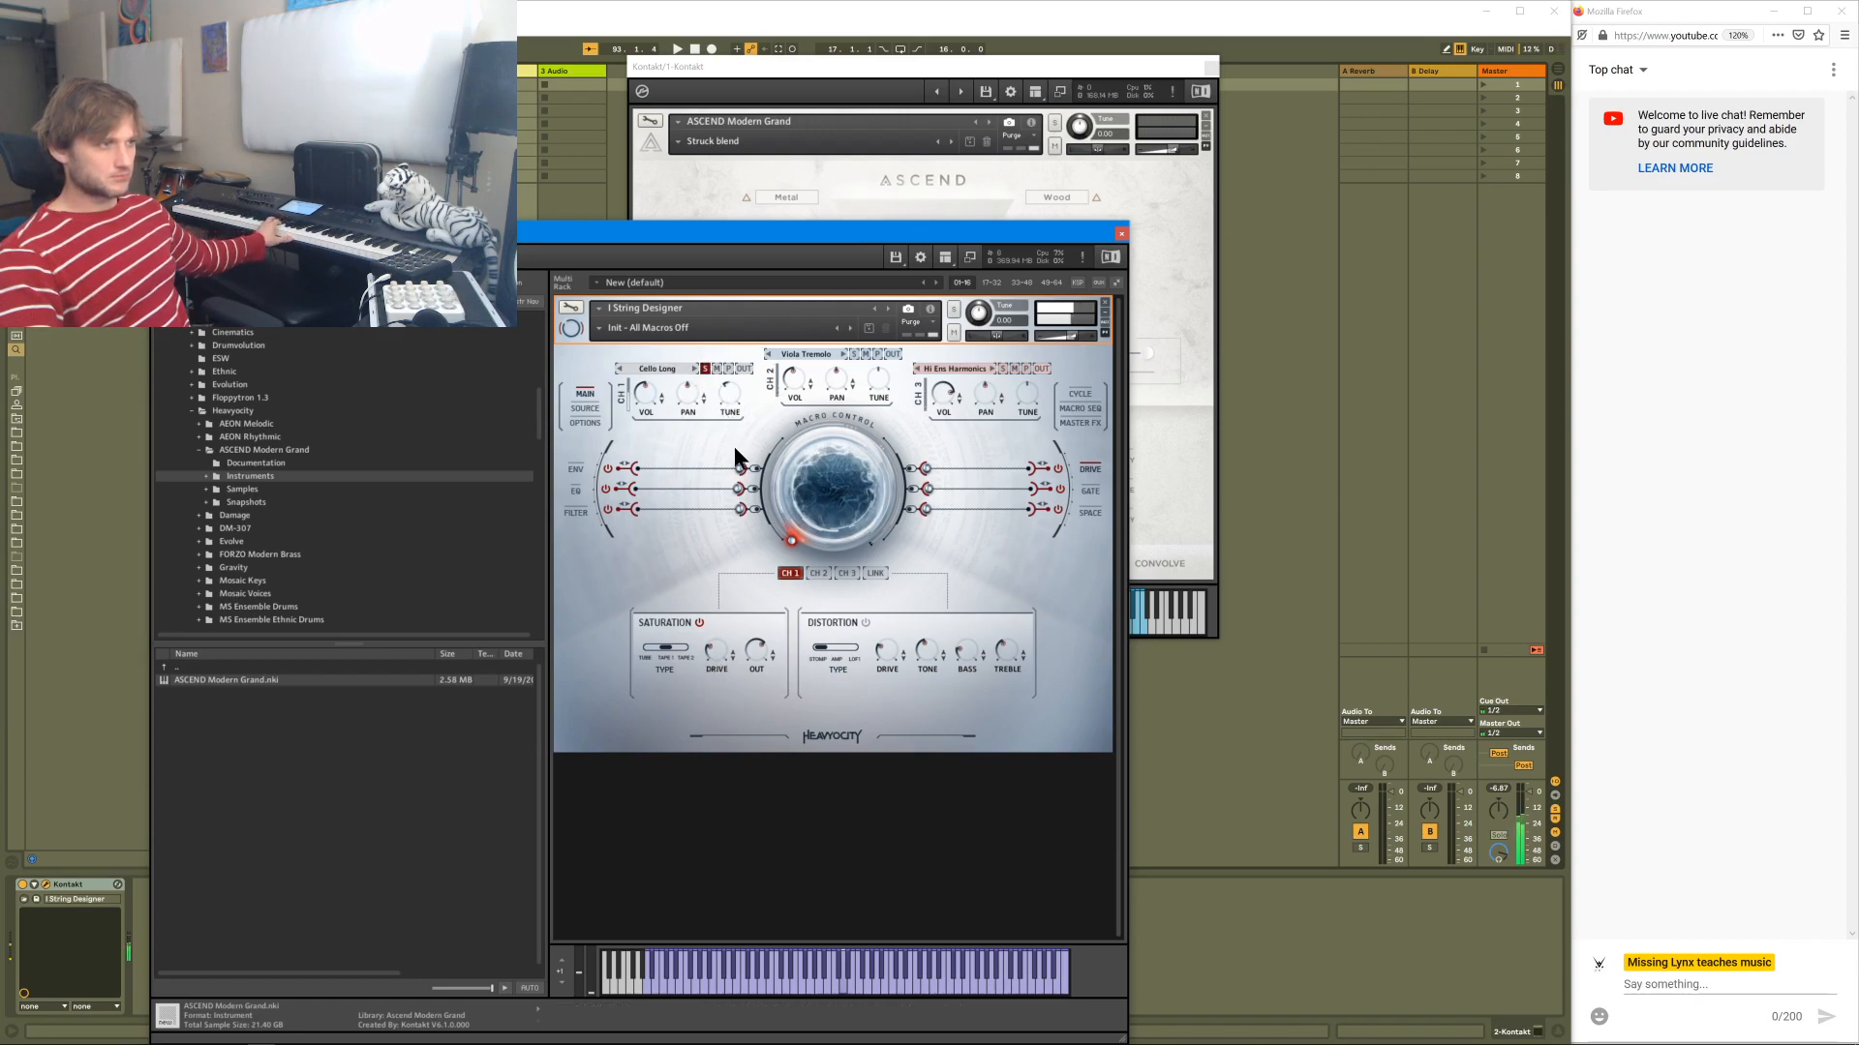
pyautogui.click(572, 510)
pyautogui.click(577, 492)
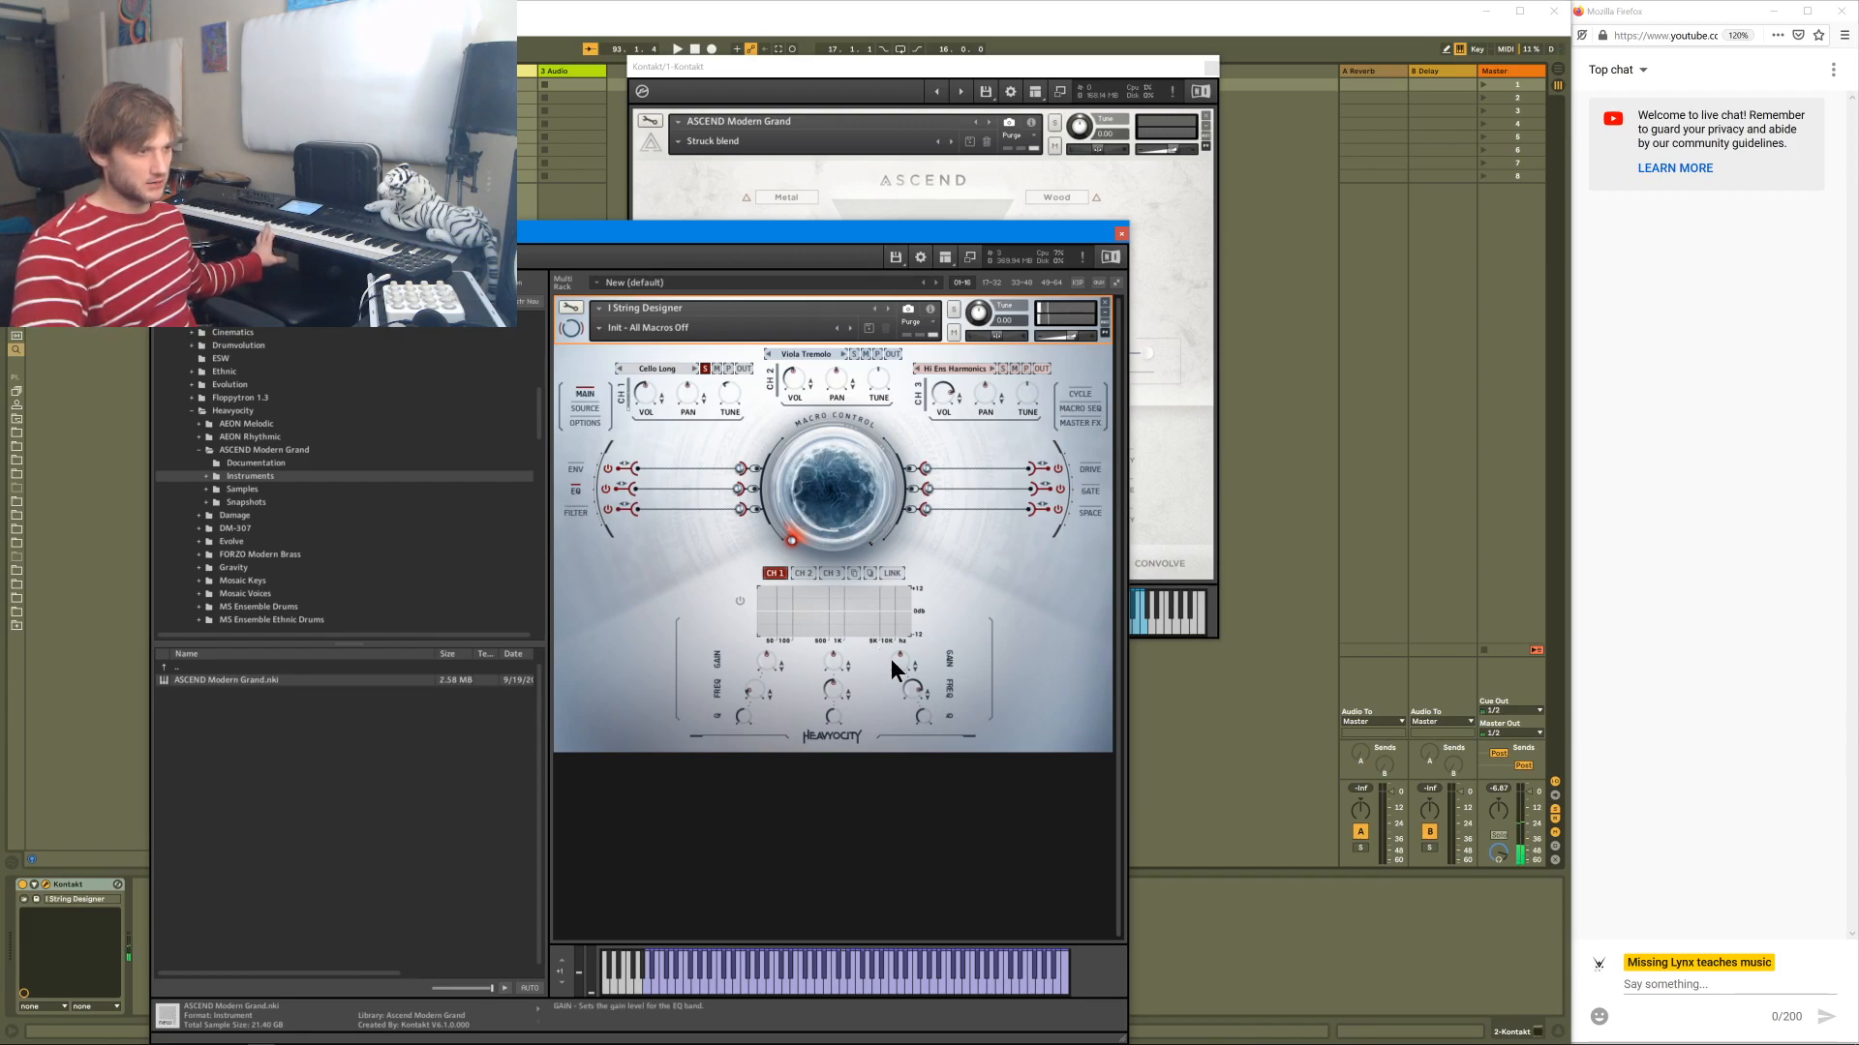
pyautogui.click(577, 510)
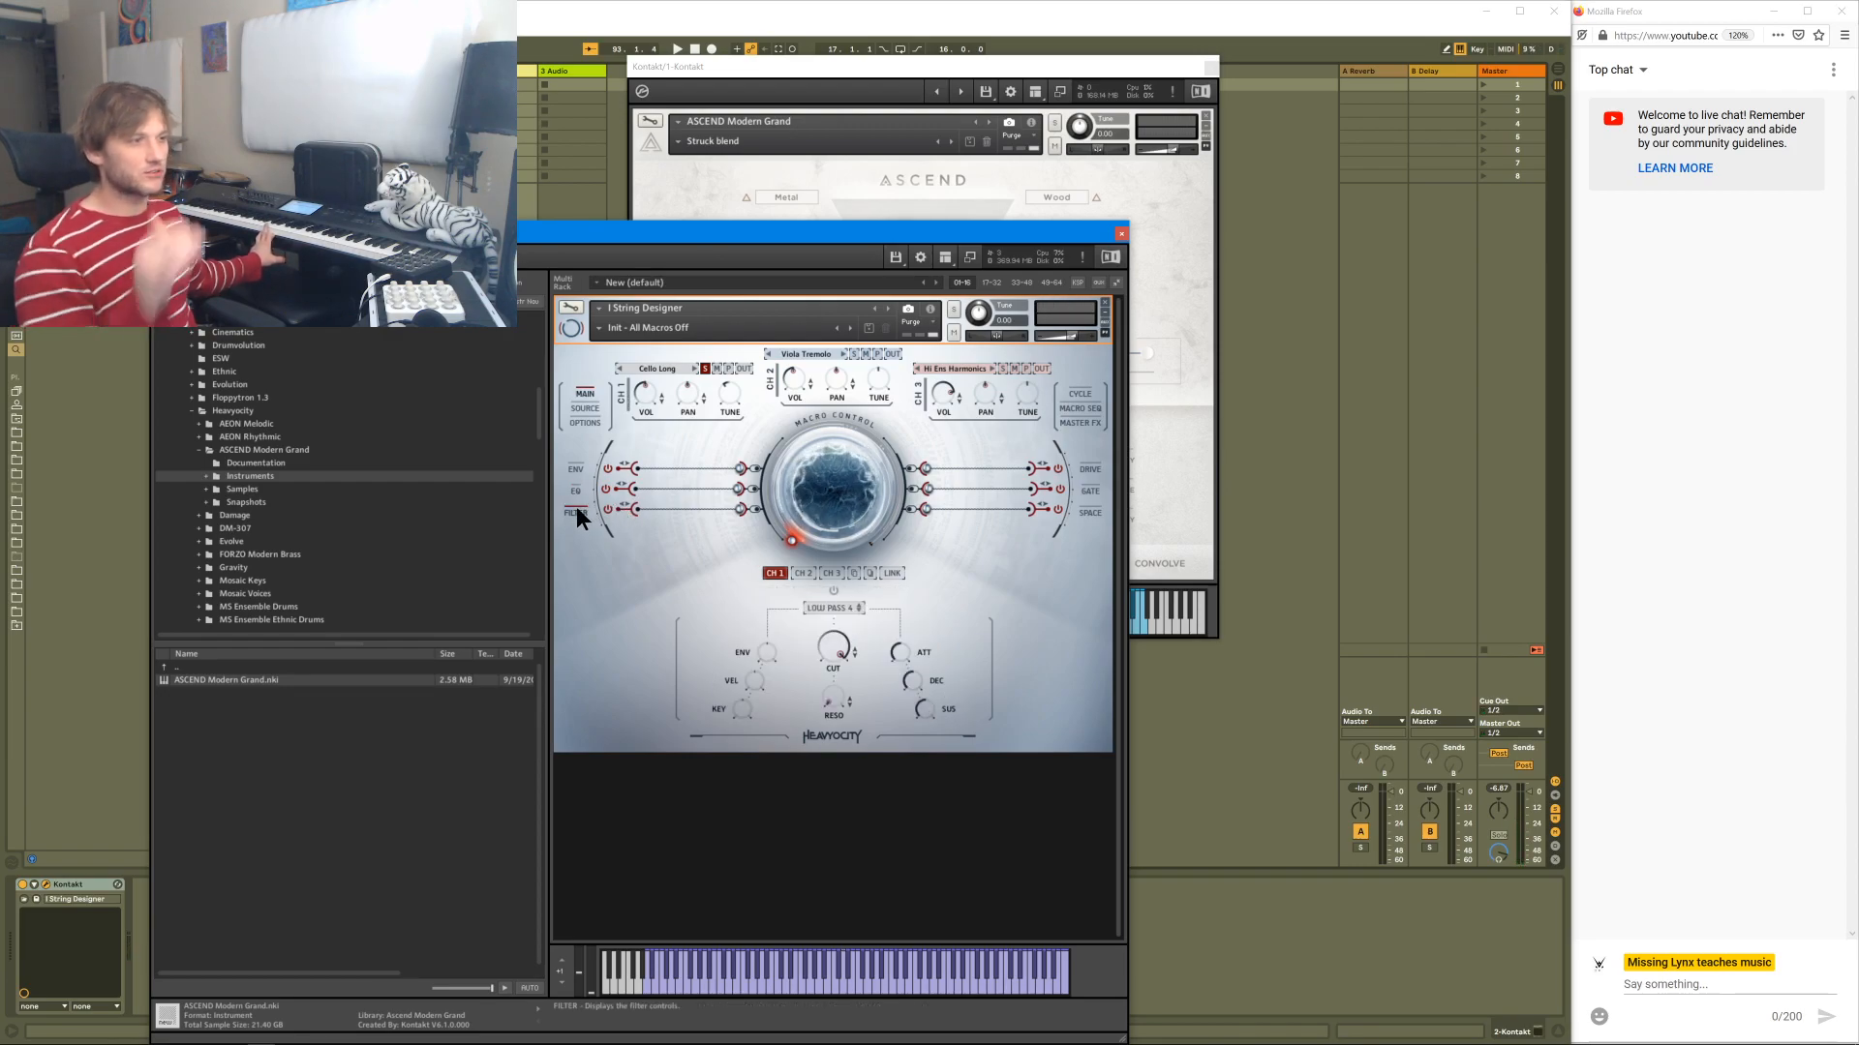
pyautogui.click(831, 590)
pyautogui.moveTo(826, 653)
pyautogui.mouseDown()
pyautogui.moveTo(804, 718)
pyautogui.moveTo(798, 681)
pyautogui.moveTo(805, 695)
pyautogui.moveTo(852, 633)
pyautogui.mouseUp()
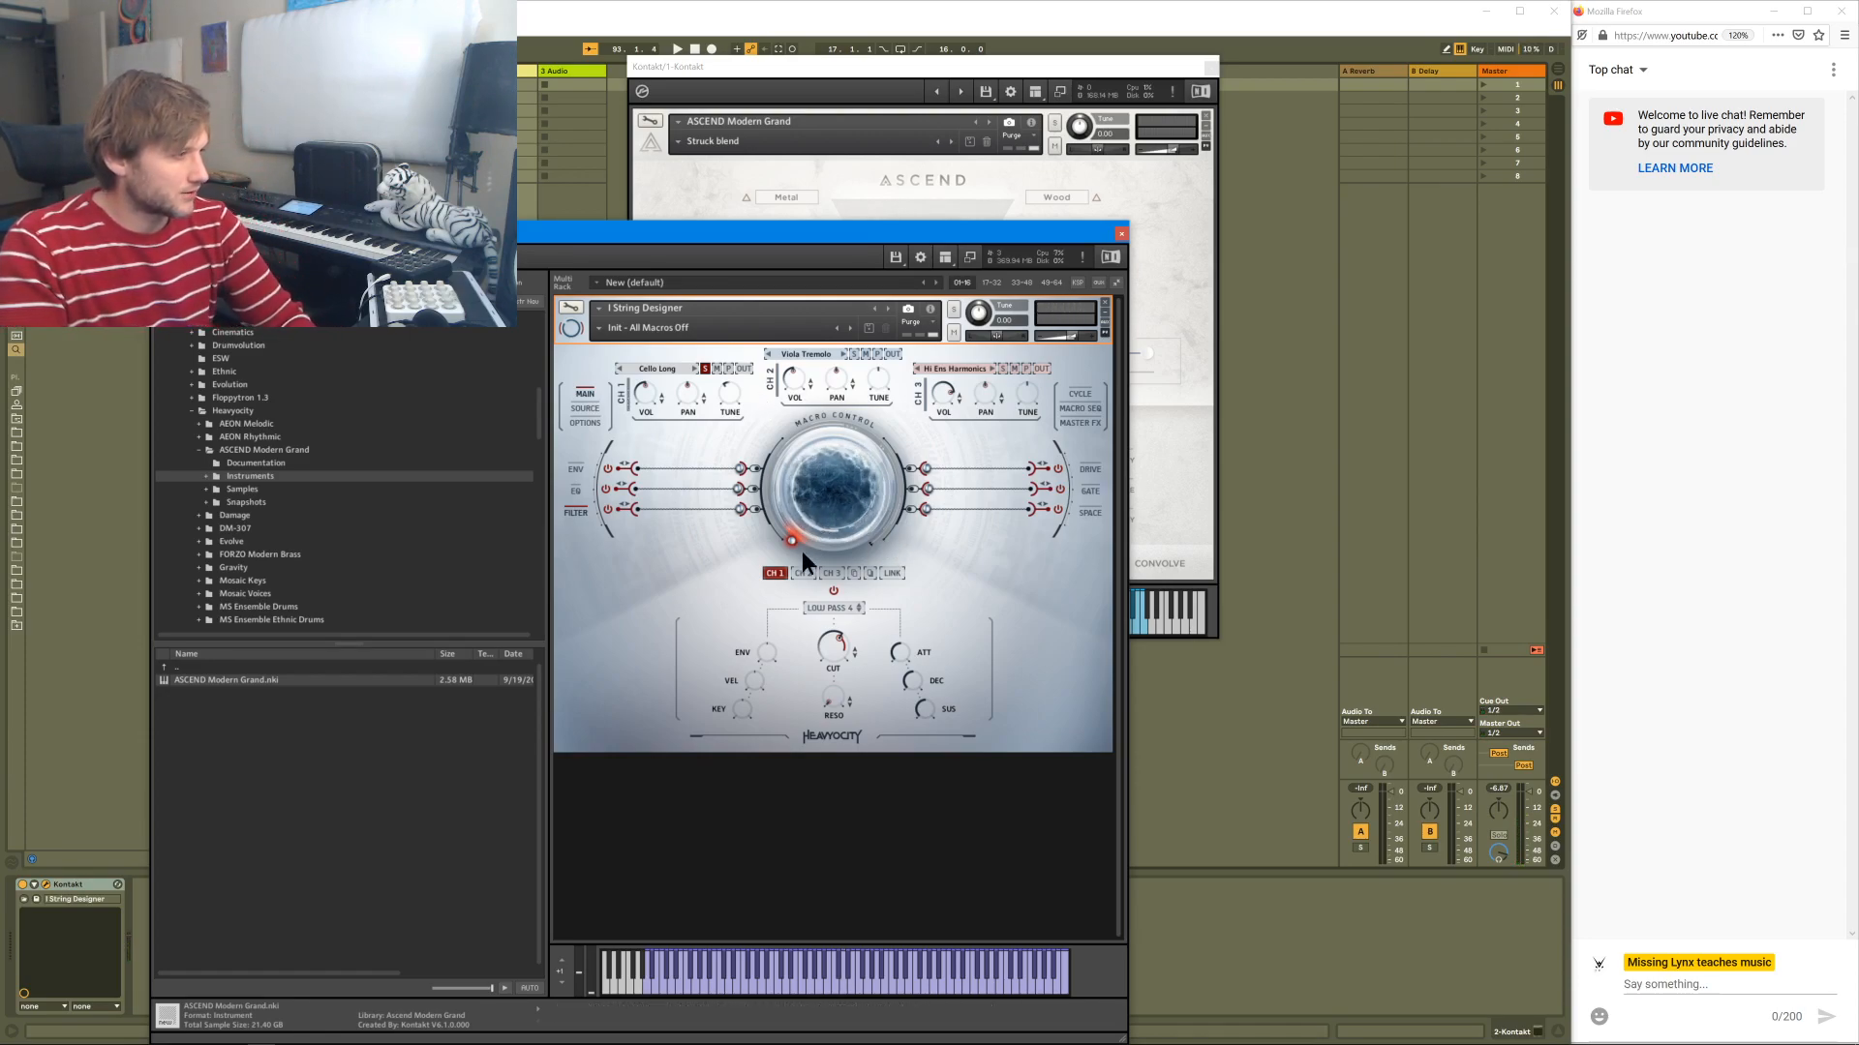
# - Solo channel 2, enable its low-pass filter, and adjust the filter's cutoff
pyautogui.click(853, 355)
pyautogui.click(800, 573)
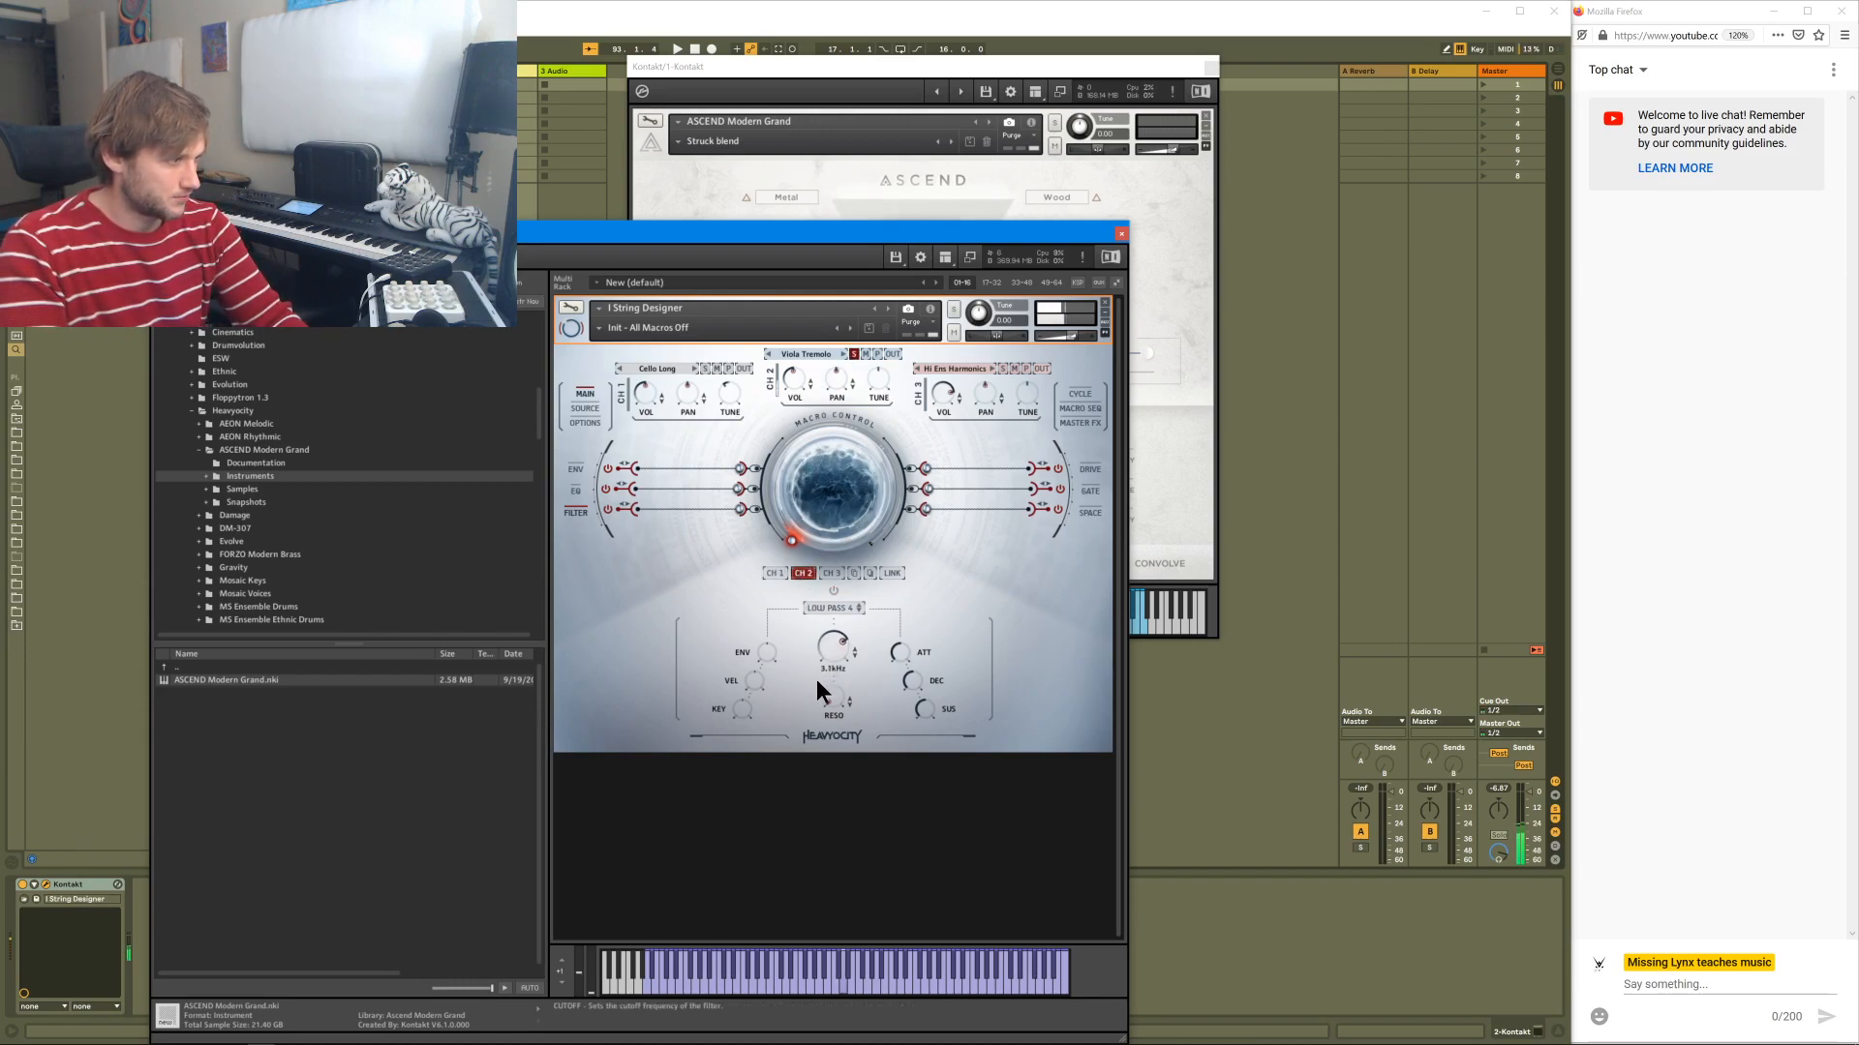
pyautogui.click(833, 590)
pyautogui.moveTo(831, 638); pyautogui.dragTo(833, 653)
pyautogui.moveTo(869, 364); pyautogui.dragTo(840, 628)
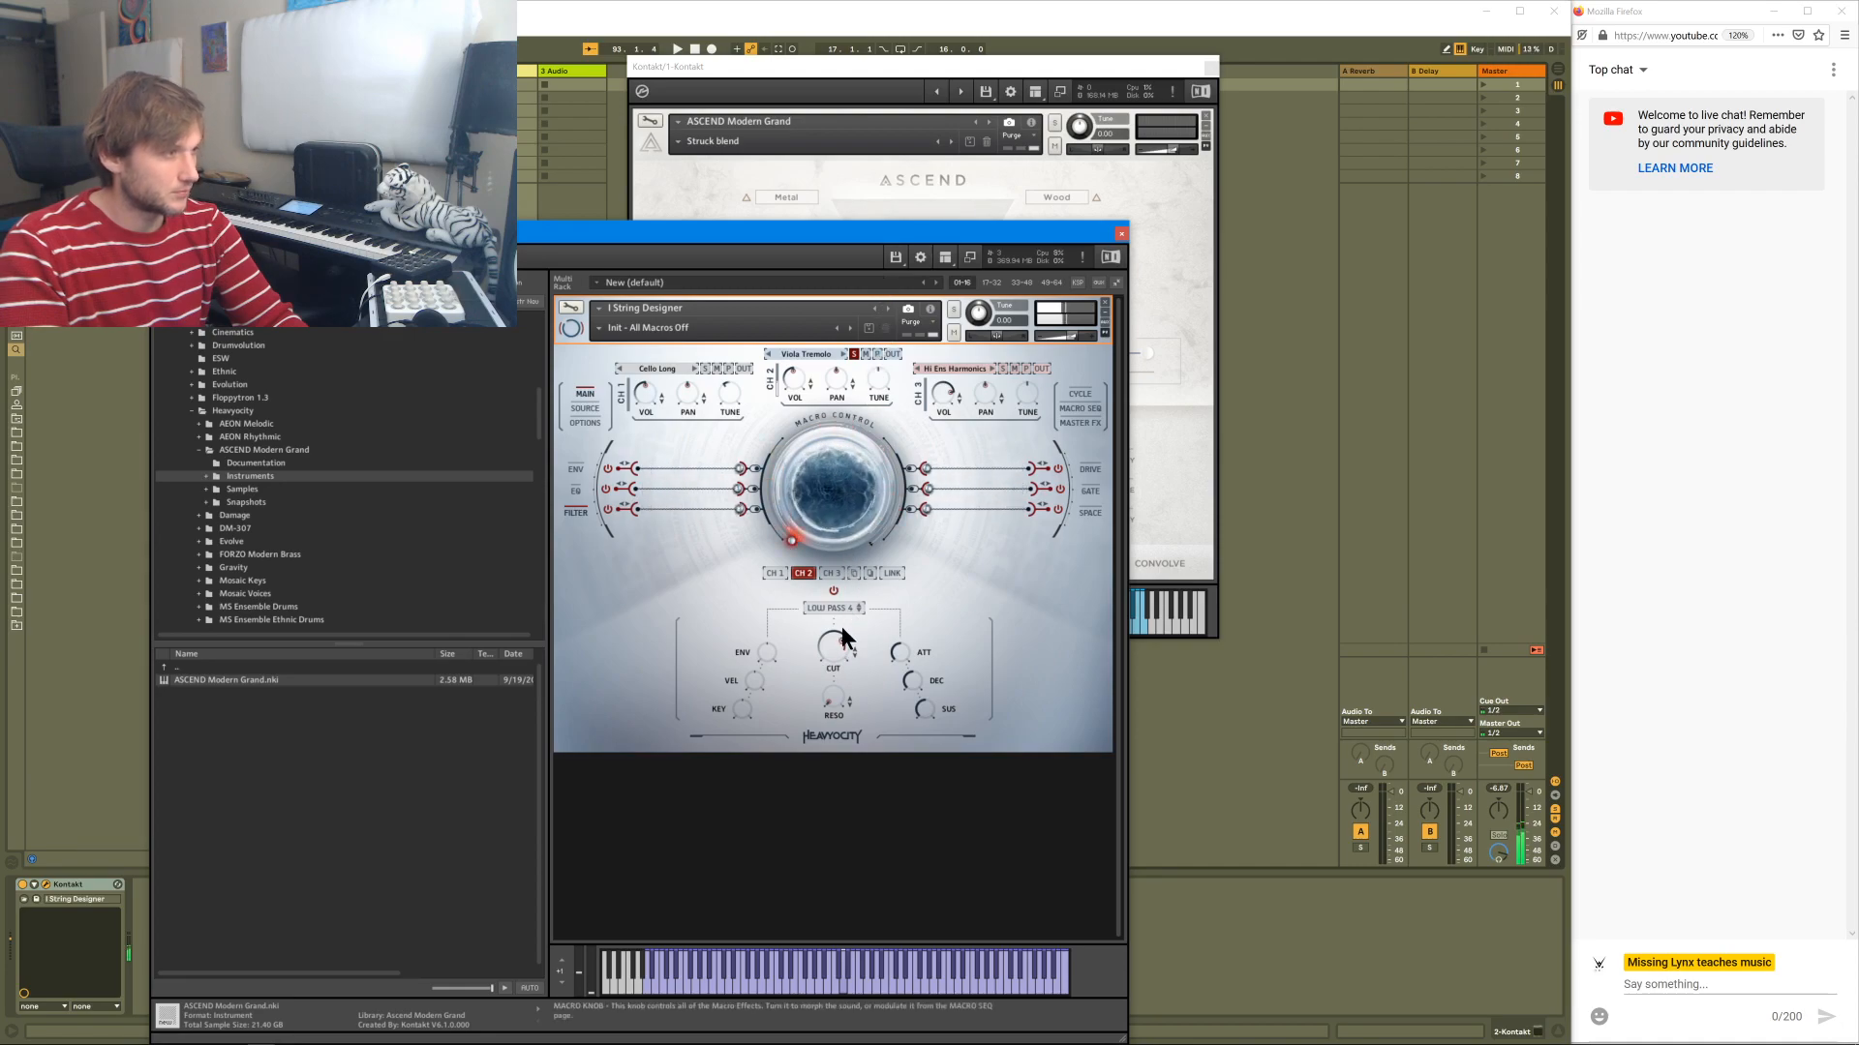
# - Solo channel 3, enable its low-pass filter, and fine-tune the filter's cutoff
pyautogui.click(1002, 369)
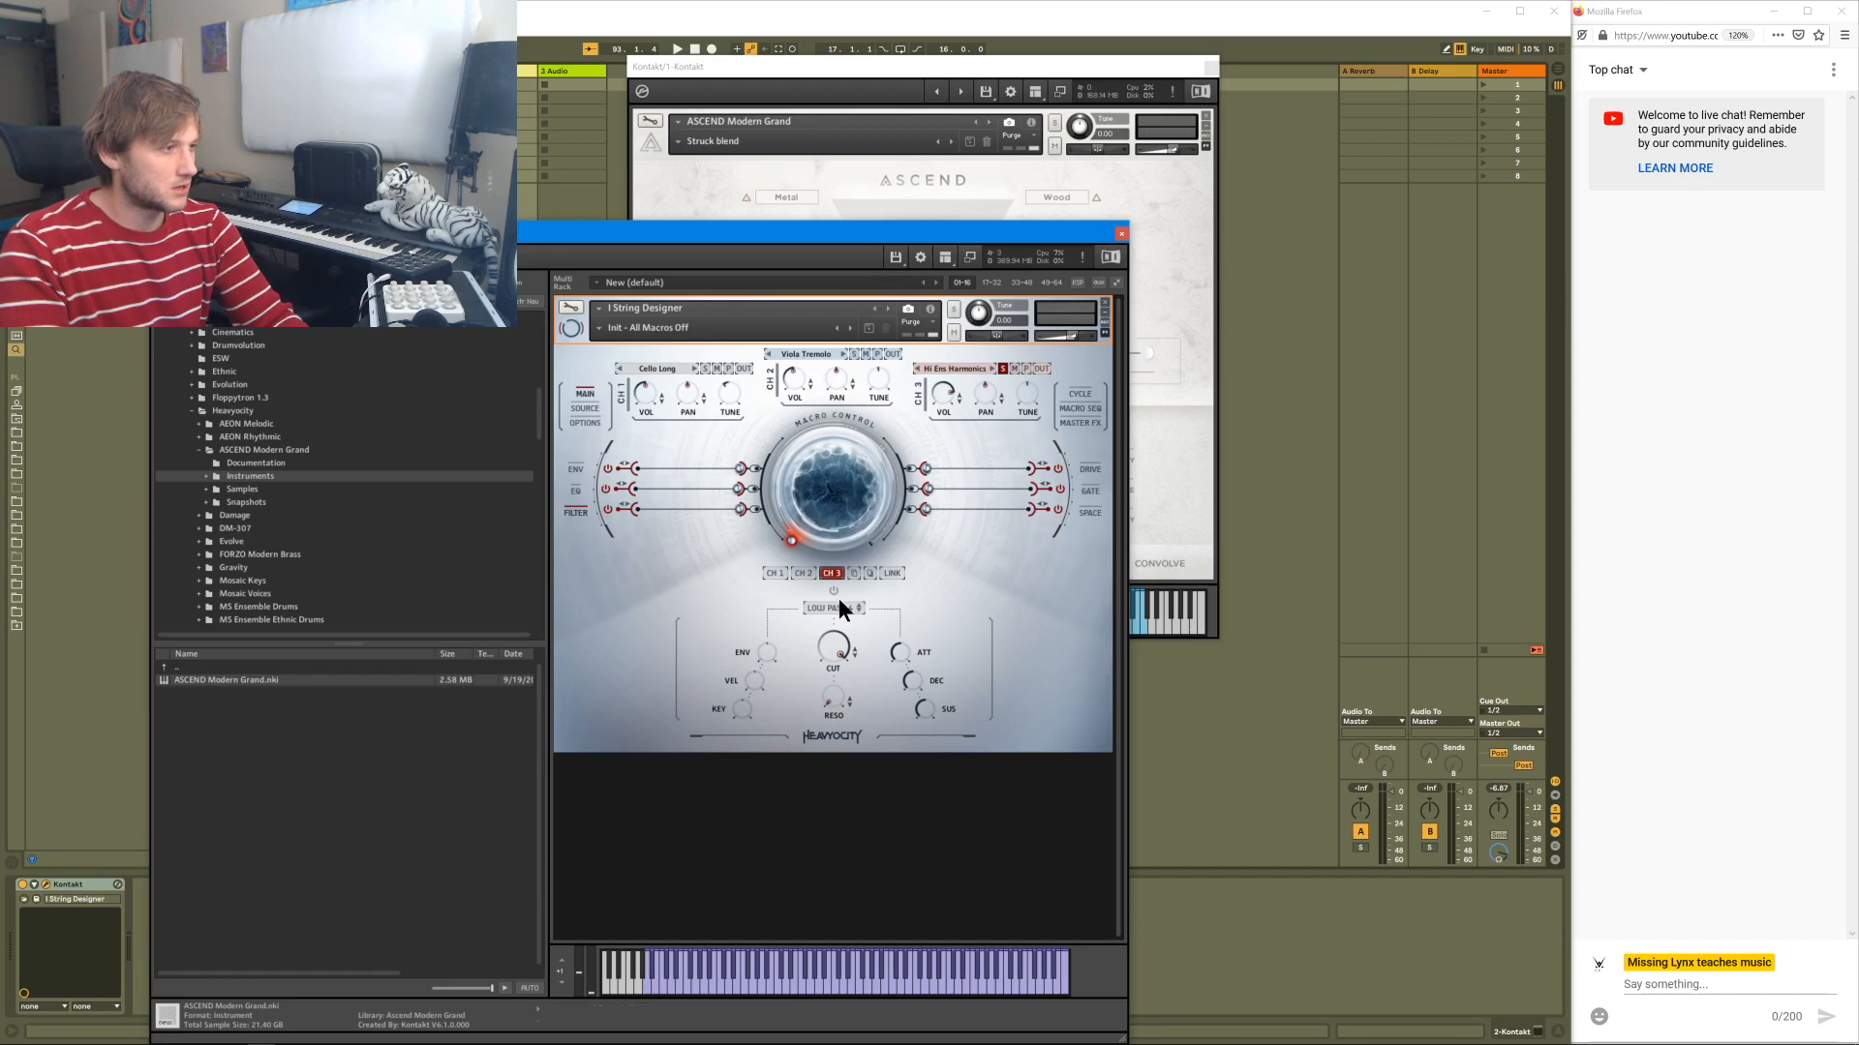
pyautogui.moveTo(829, 640); pyautogui.dragTo(811, 720)
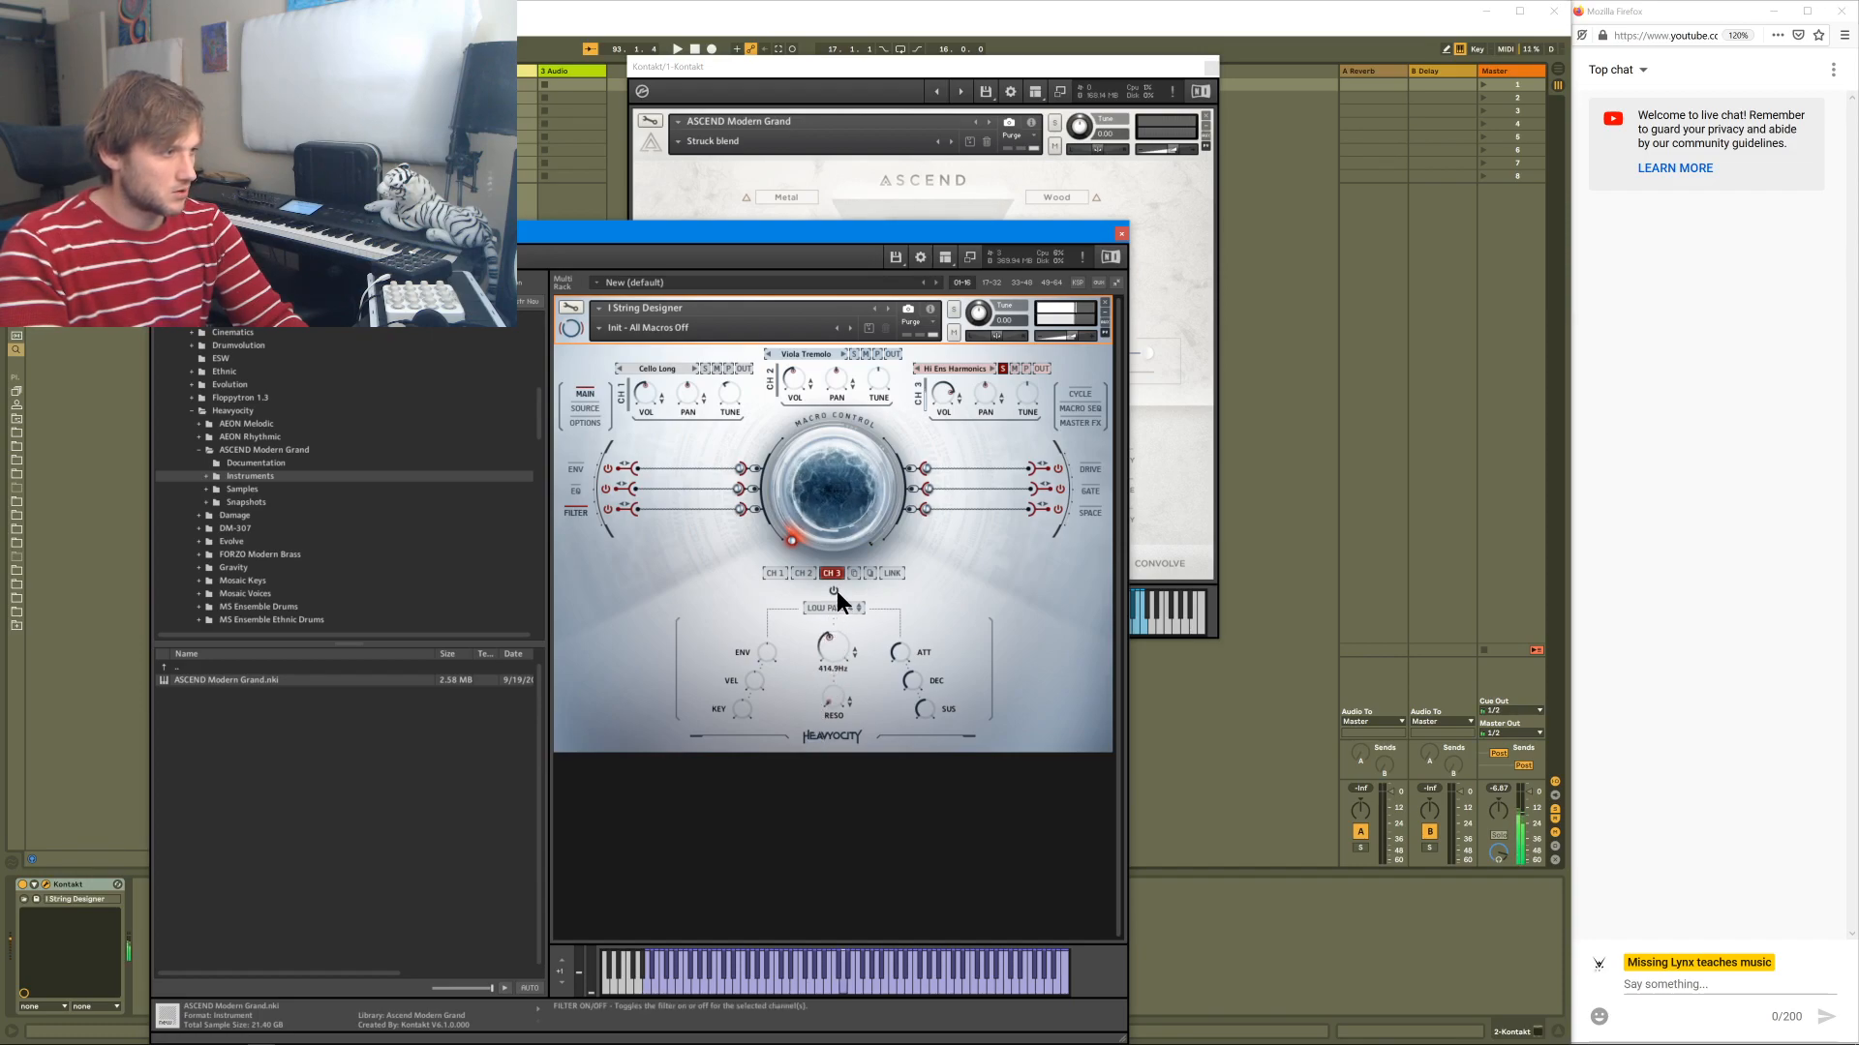
pyautogui.moveTo(830, 647); pyautogui.dragTo(834, 608)
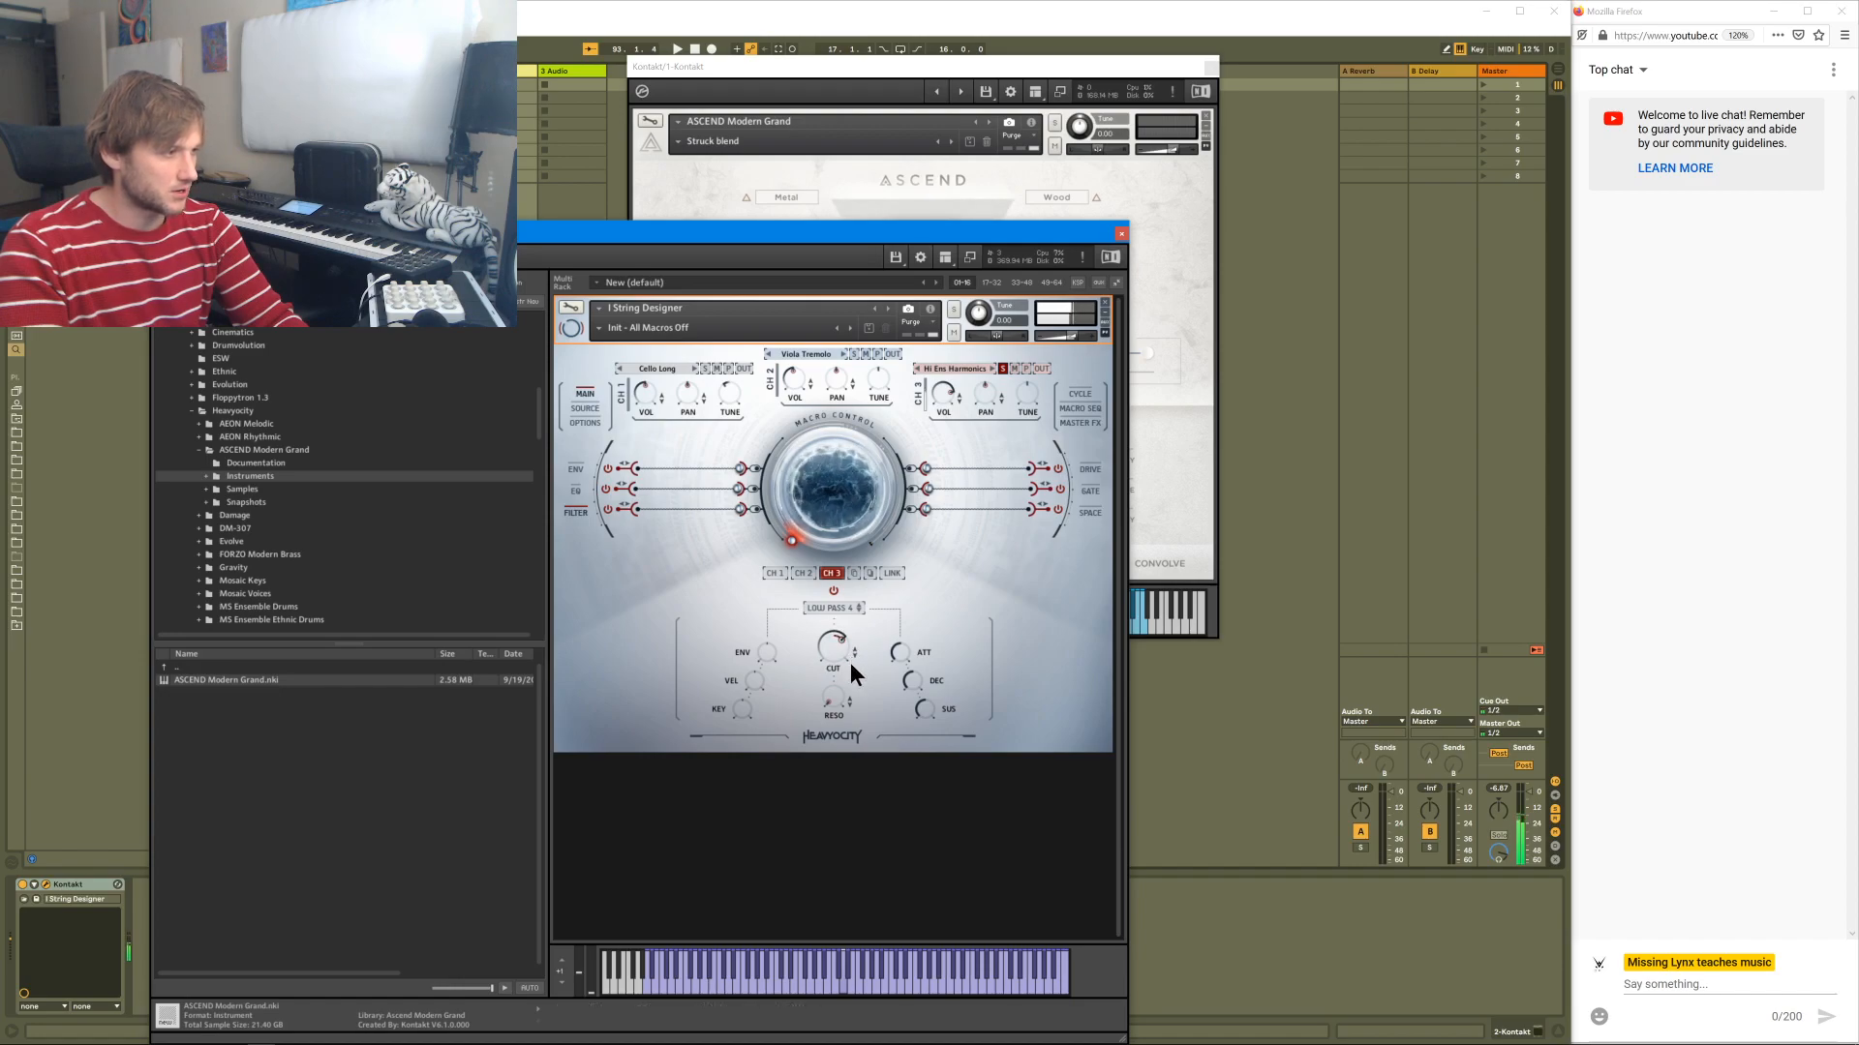
# - Set the macro modulation amounts for channel 3's filter resonance and cutoff, sweeping the macro control to test them
pyautogui.moveTo(850, 700); pyautogui.dragTo(850, 642)
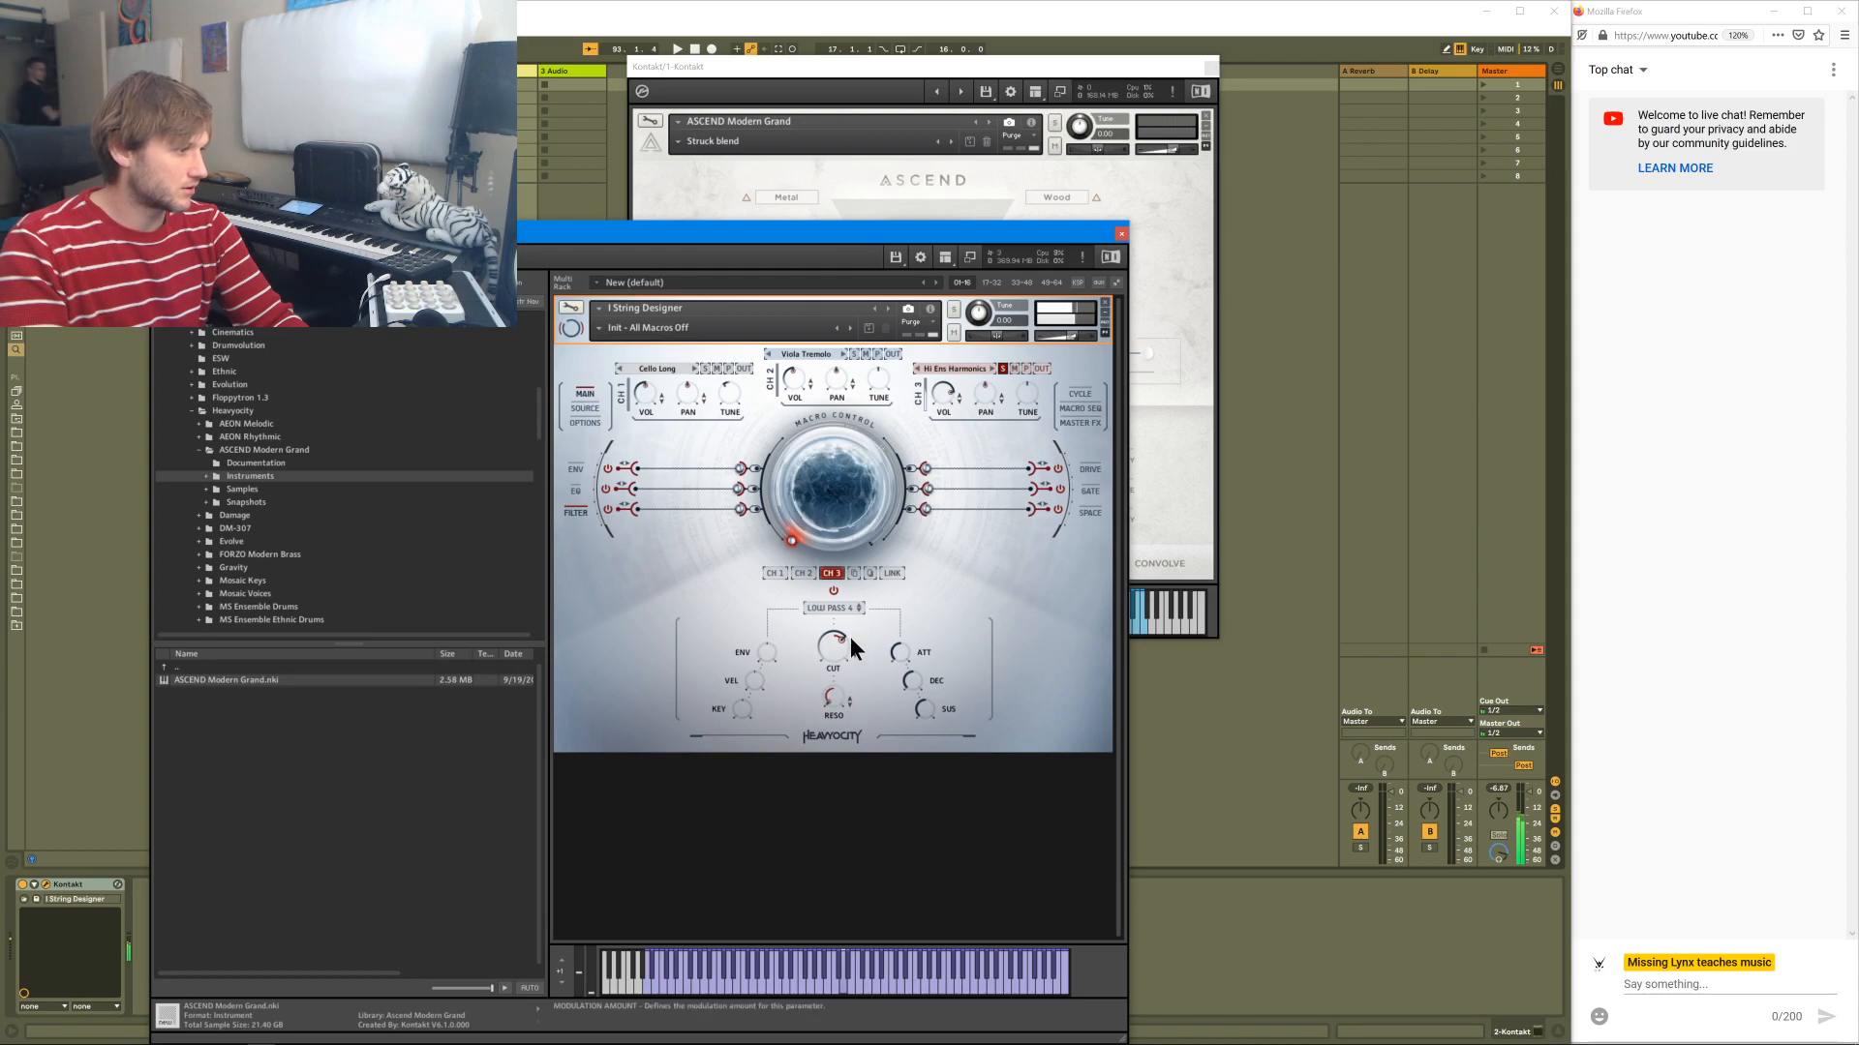
pyautogui.moveTo(823, 492)
pyautogui.mouseDown()
pyautogui.moveTo(882, 324)
pyautogui.moveTo(867, 421)
pyautogui.moveTo(879, 192)
pyautogui.mouseUp()
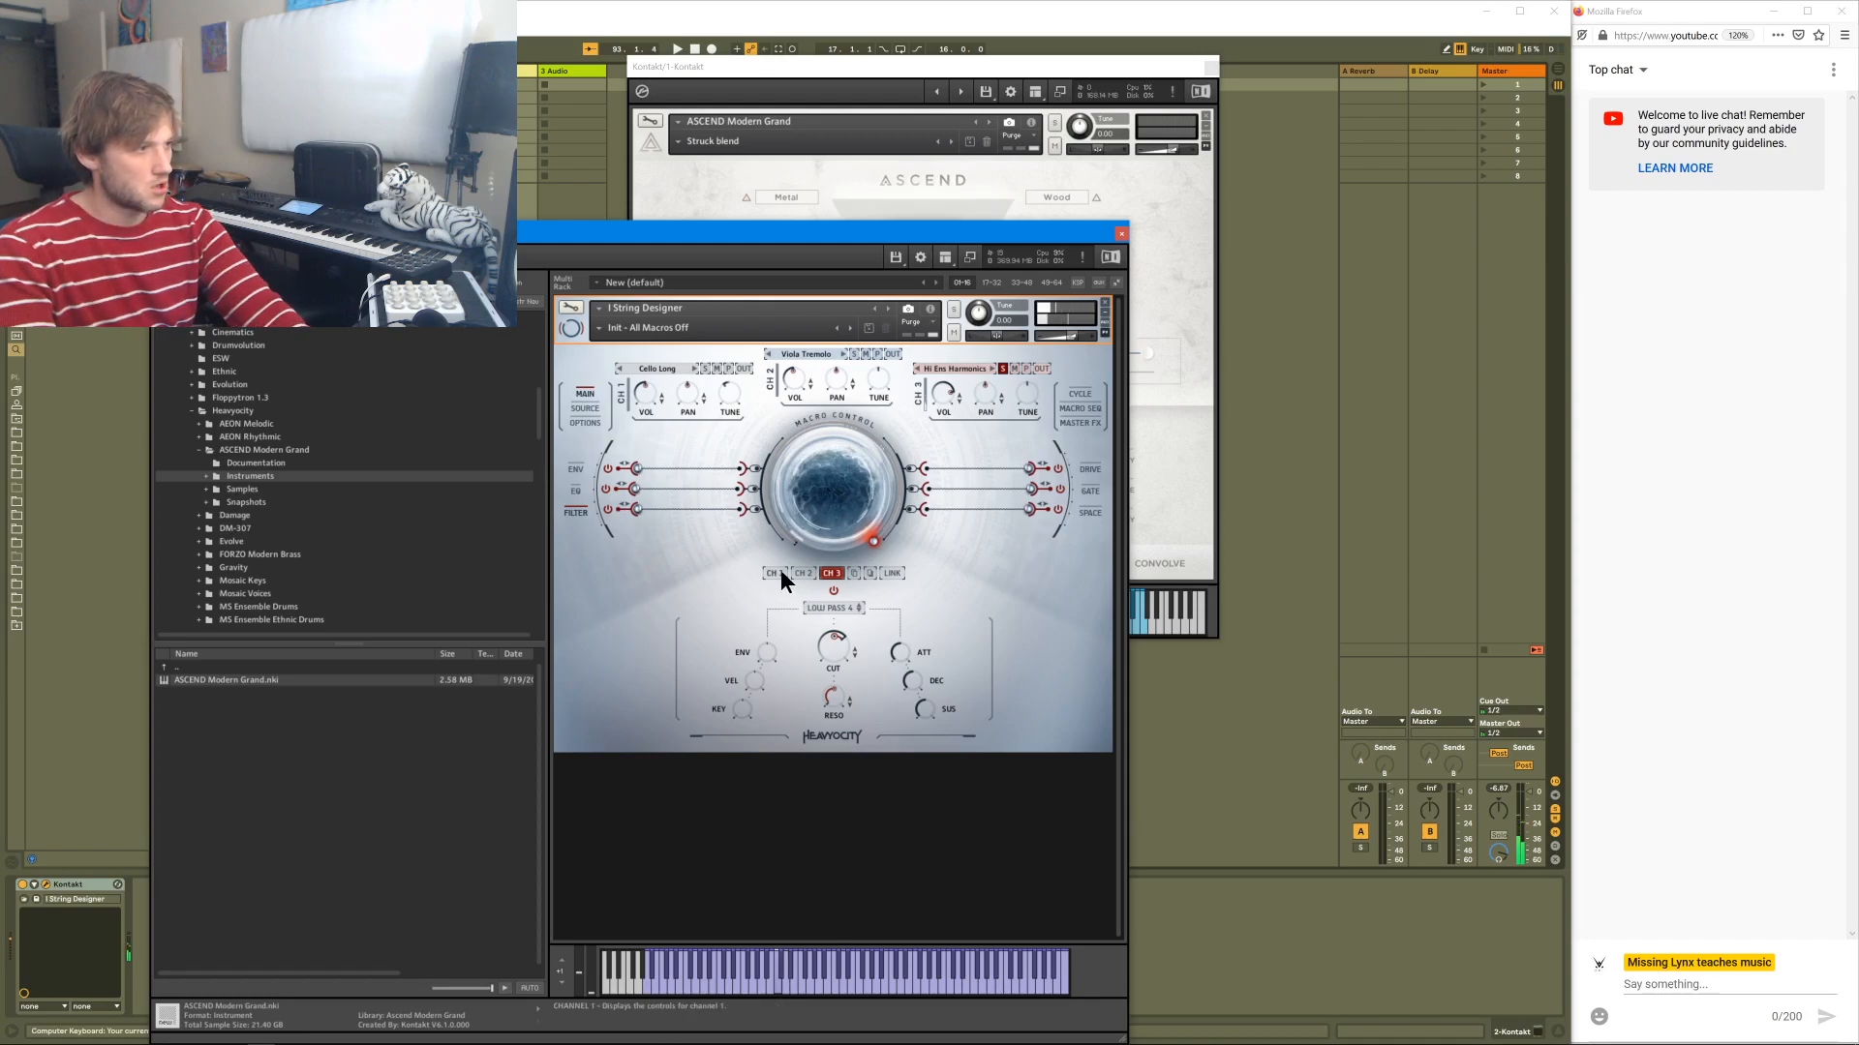
pyautogui.moveTo(840, 647); pyautogui.dragTo(840, 640)
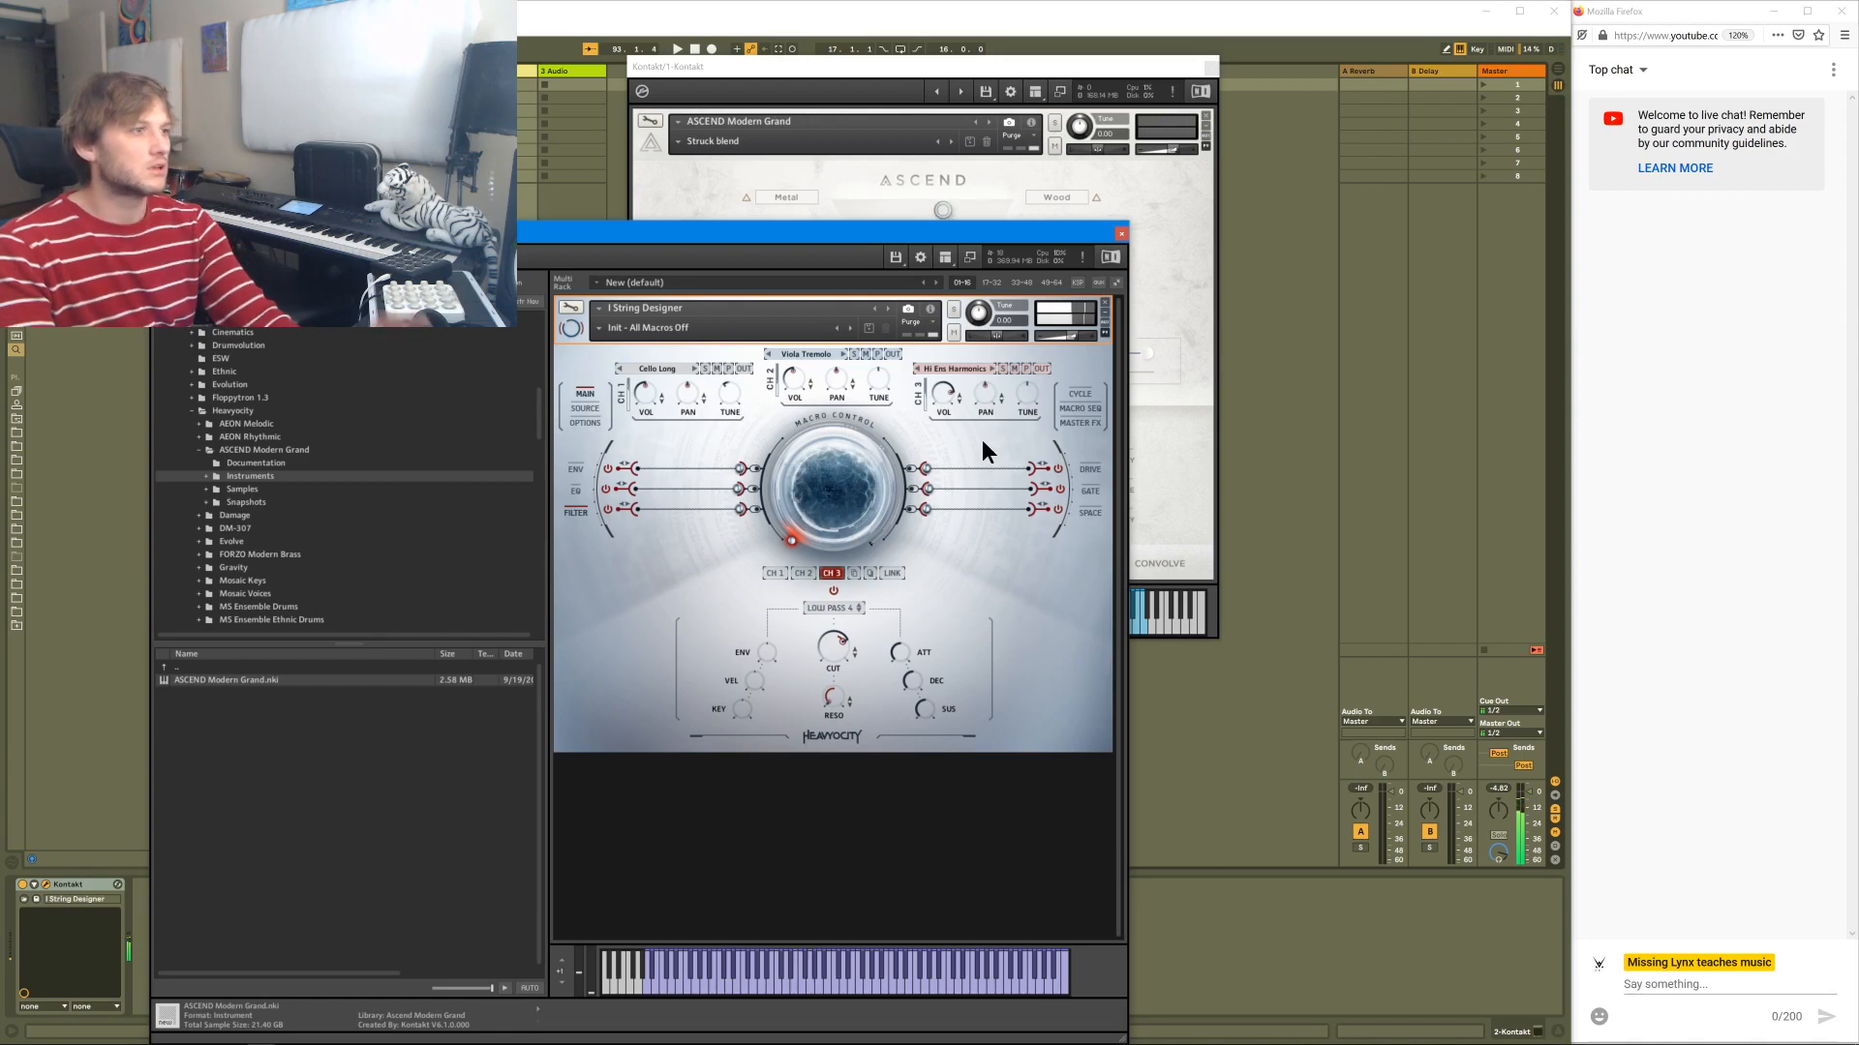
# - Adjust the volume envelope's attack and its macro modulation on channels 1, 2 and 3
pyautogui.click(577, 468)
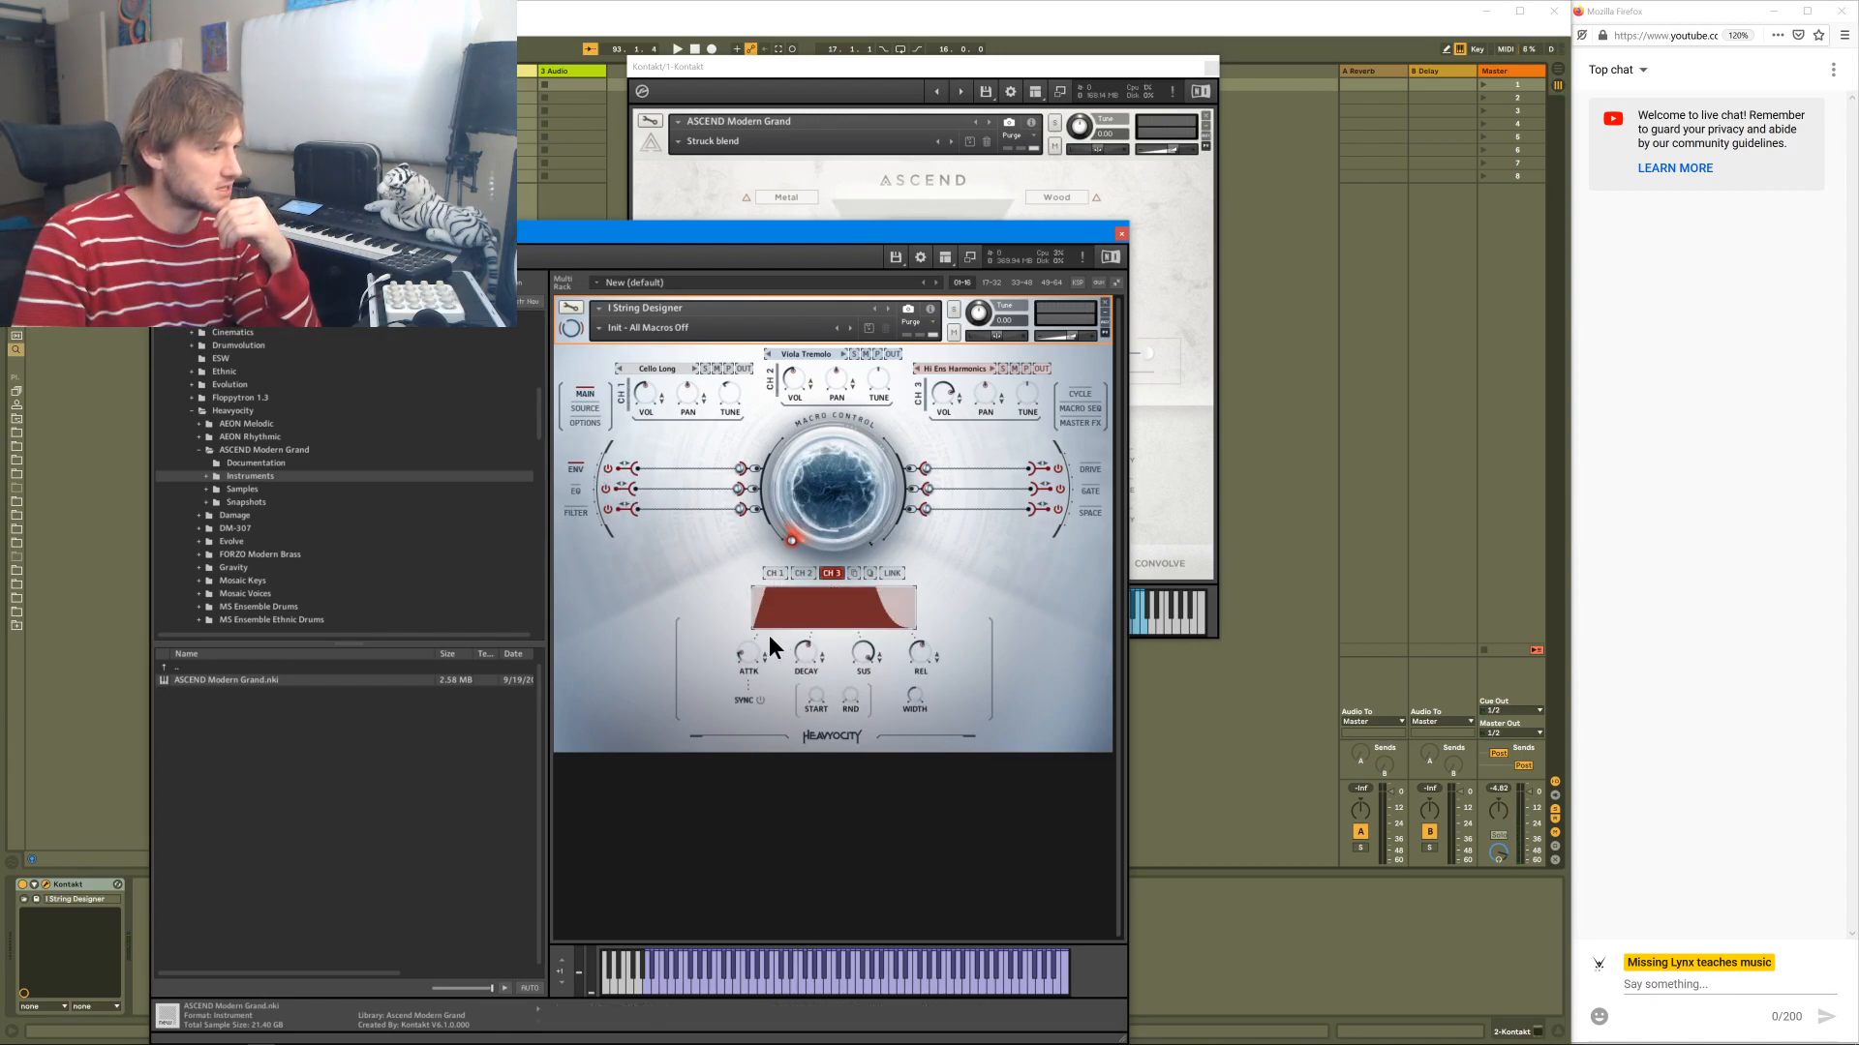
pyautogui.click(773, 572)
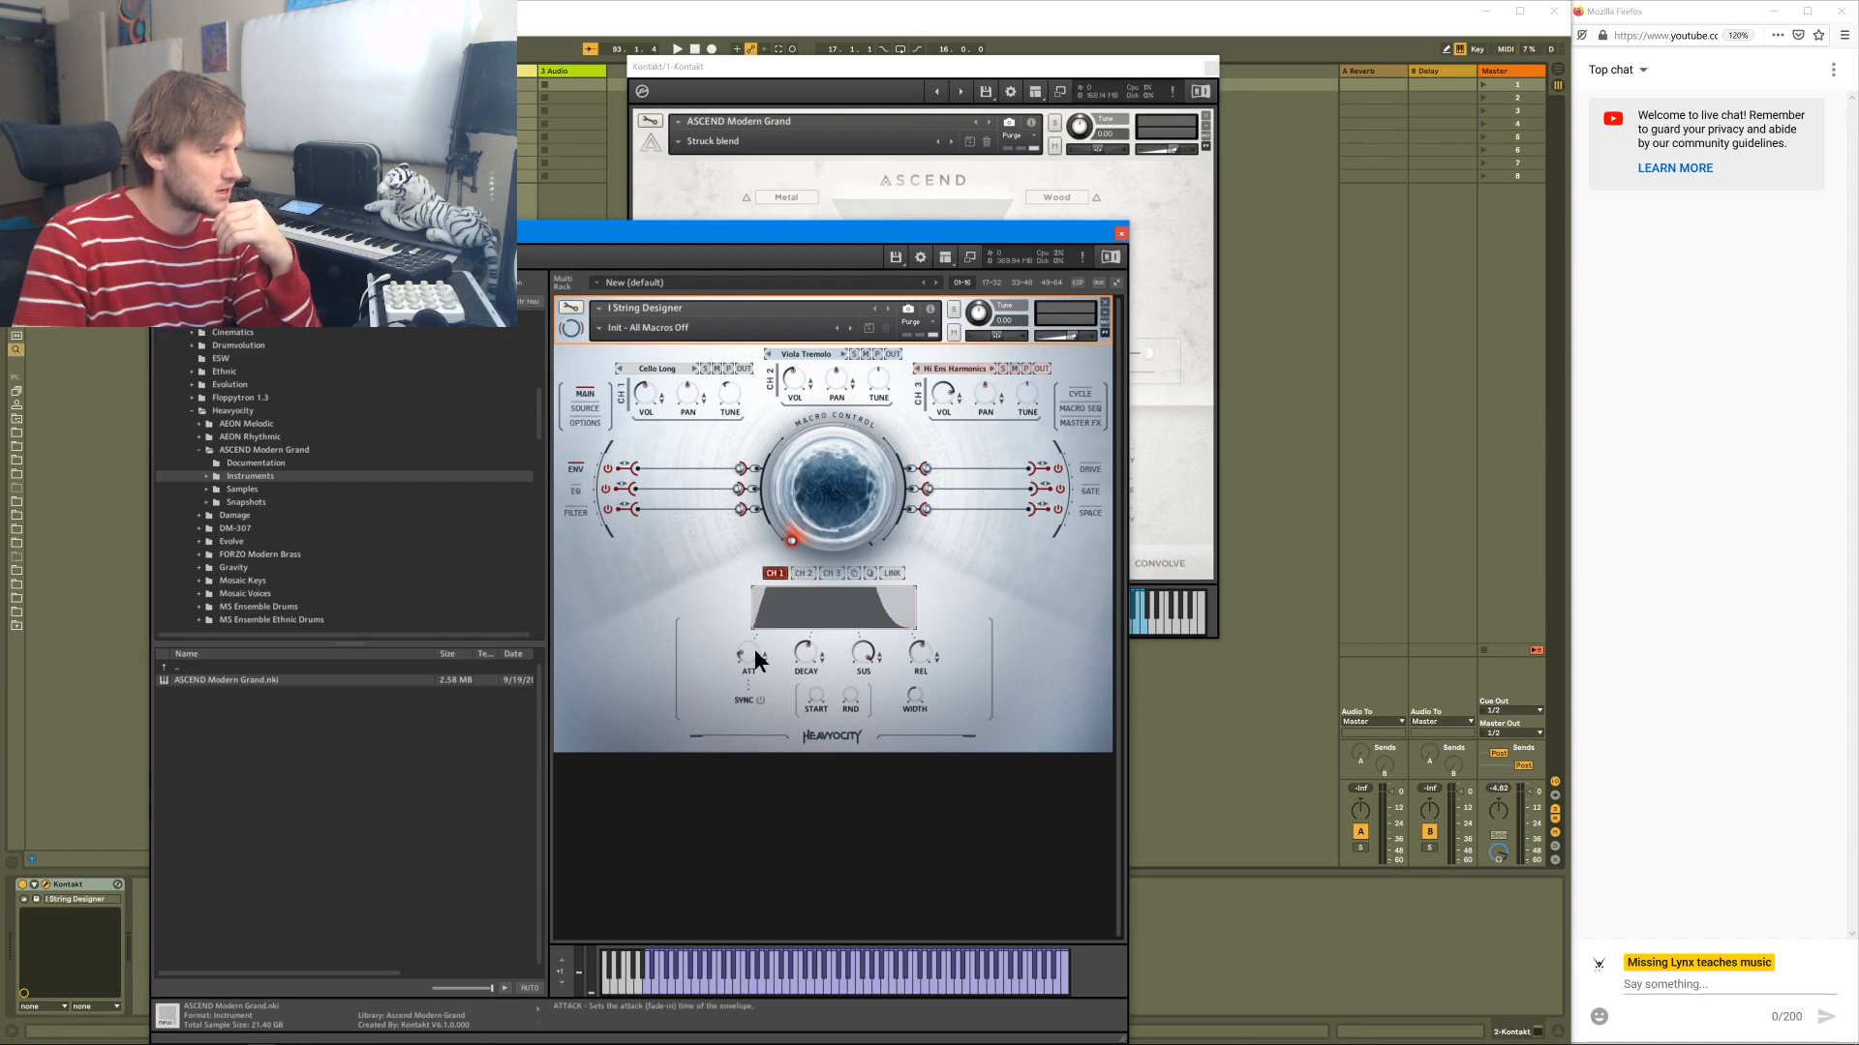
pyautogui.click(809, 572)
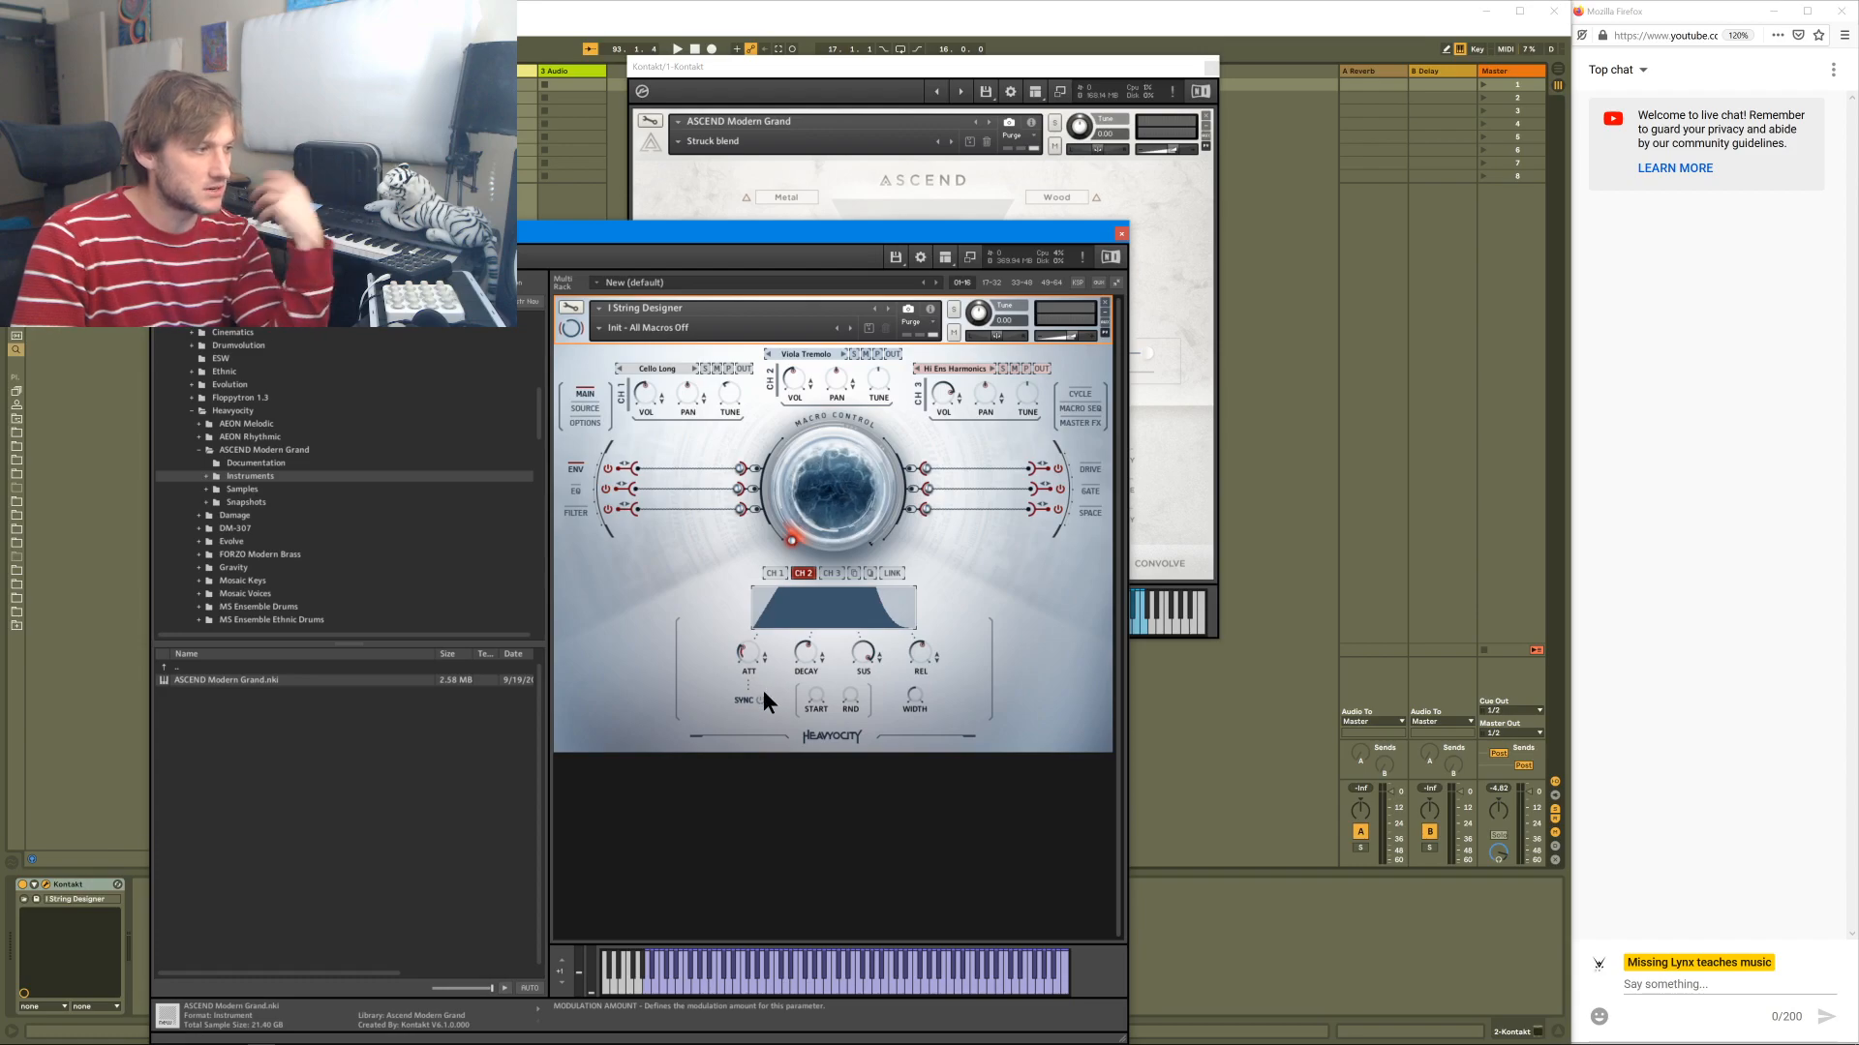
pyautogui.click(775, 572)
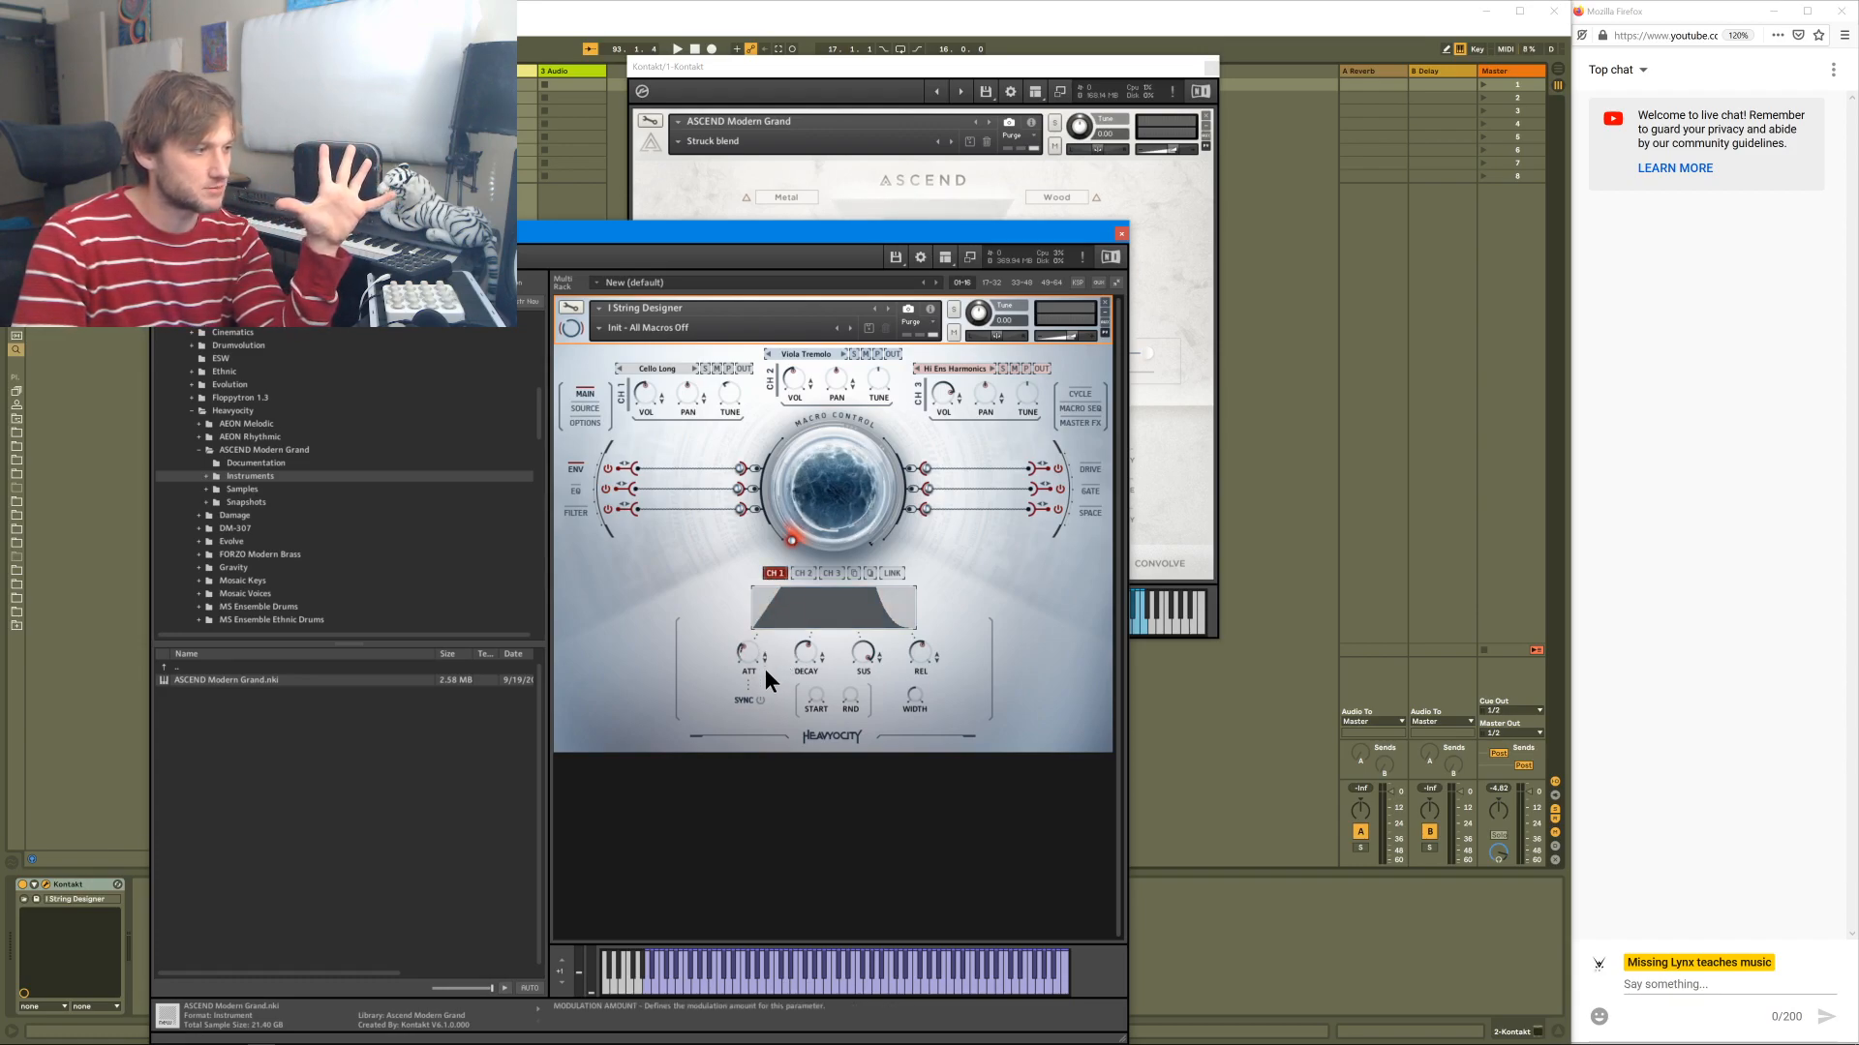
pyautogui.click(830, 572)
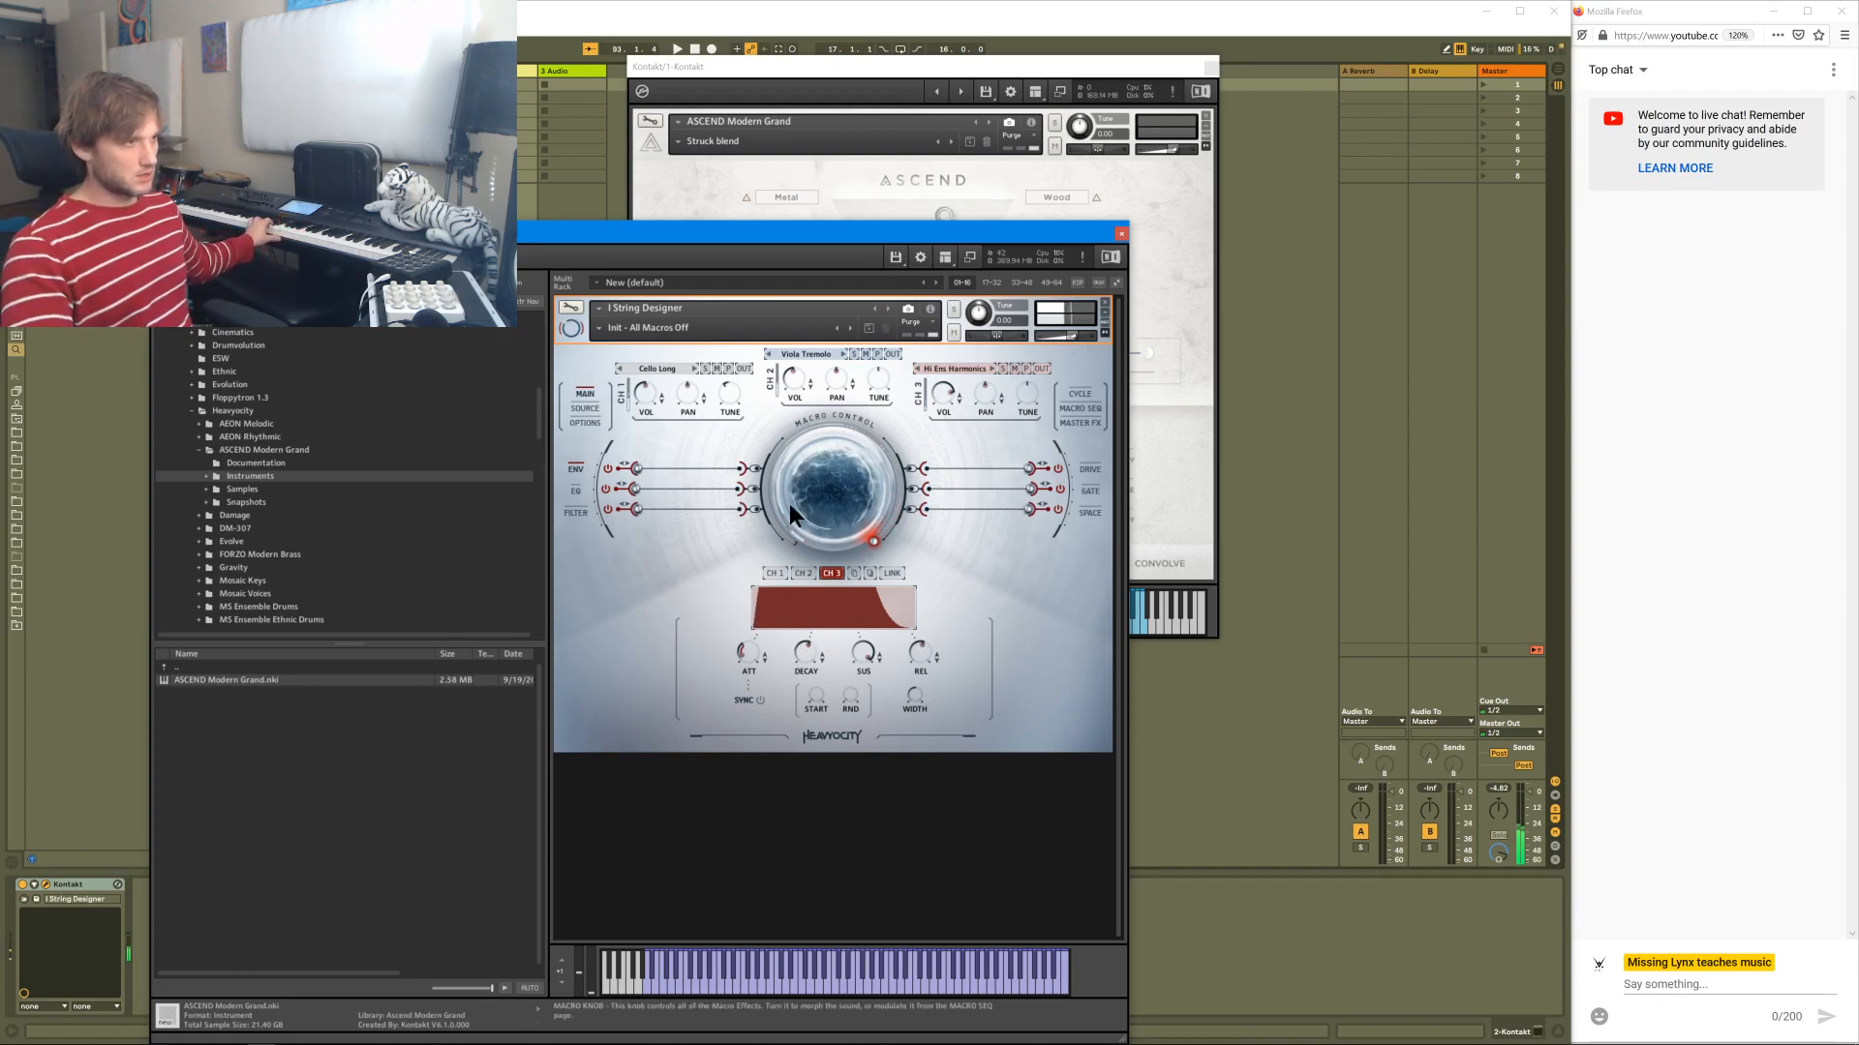
pyautogui.click(774, 574)
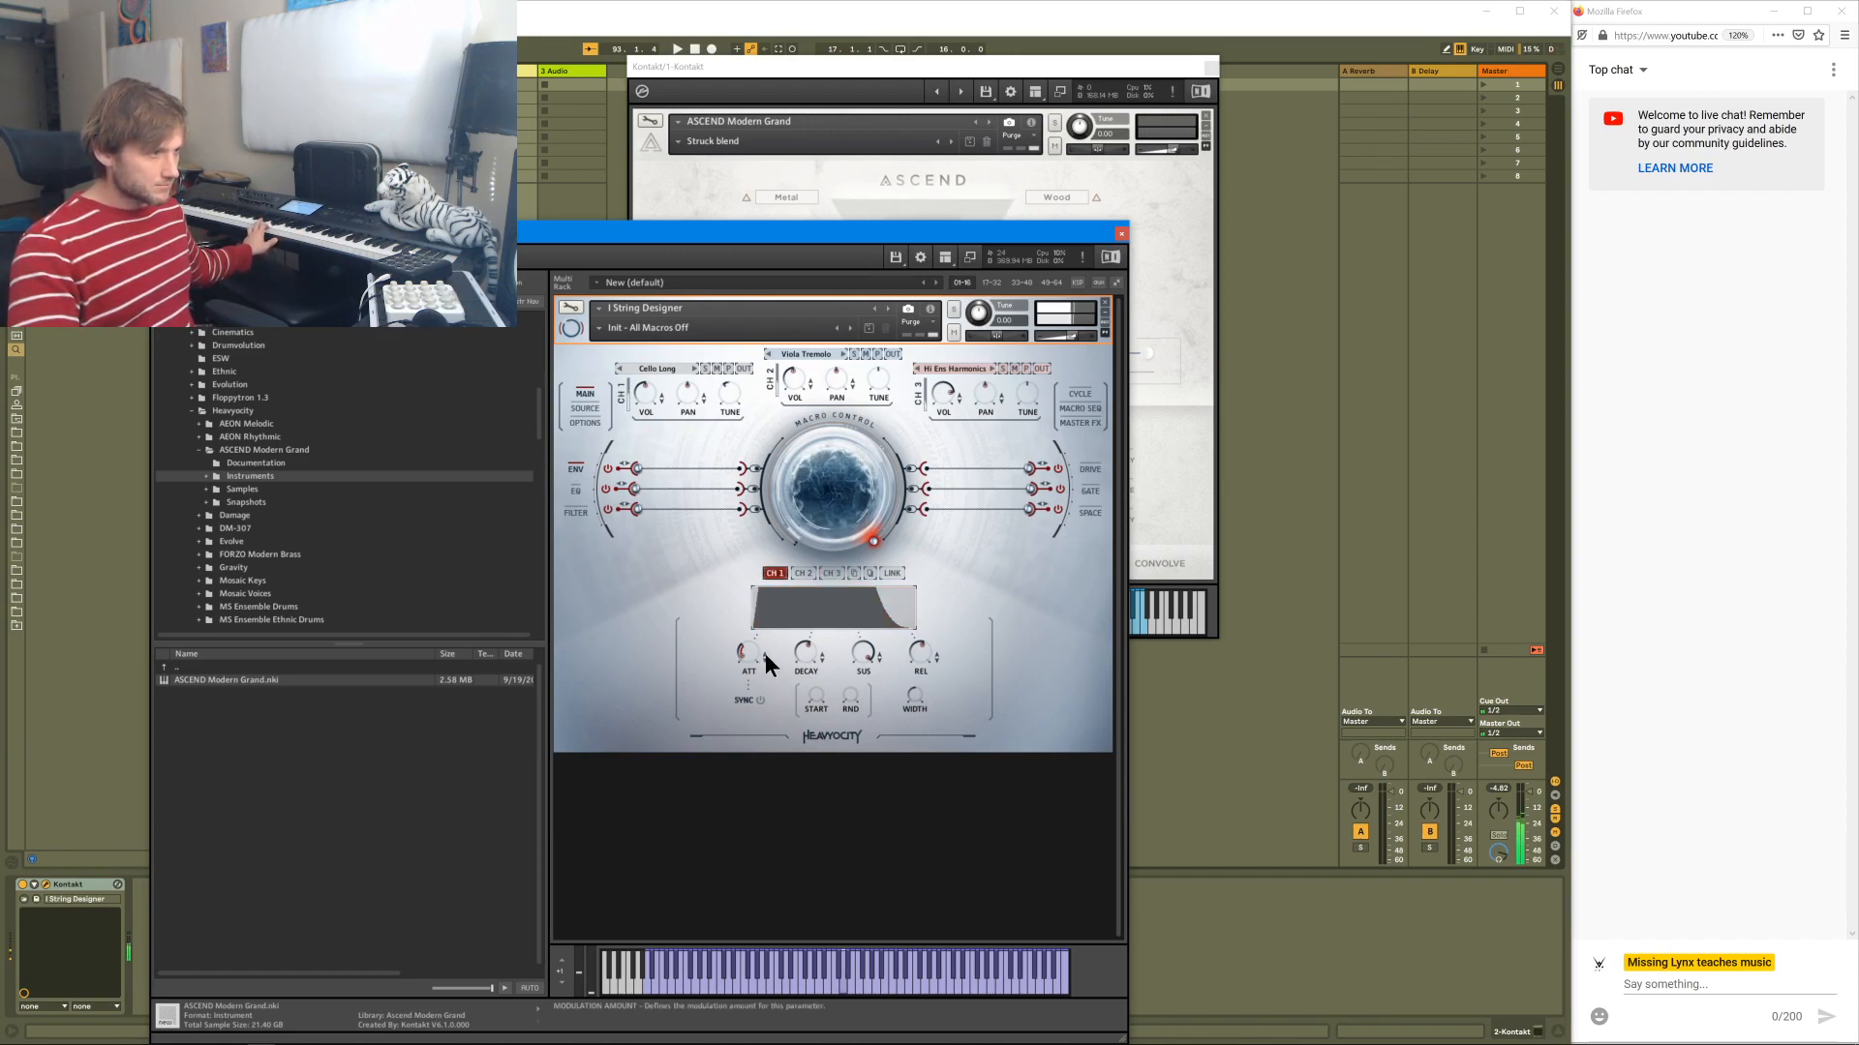
pyautogui.click(802, 574)
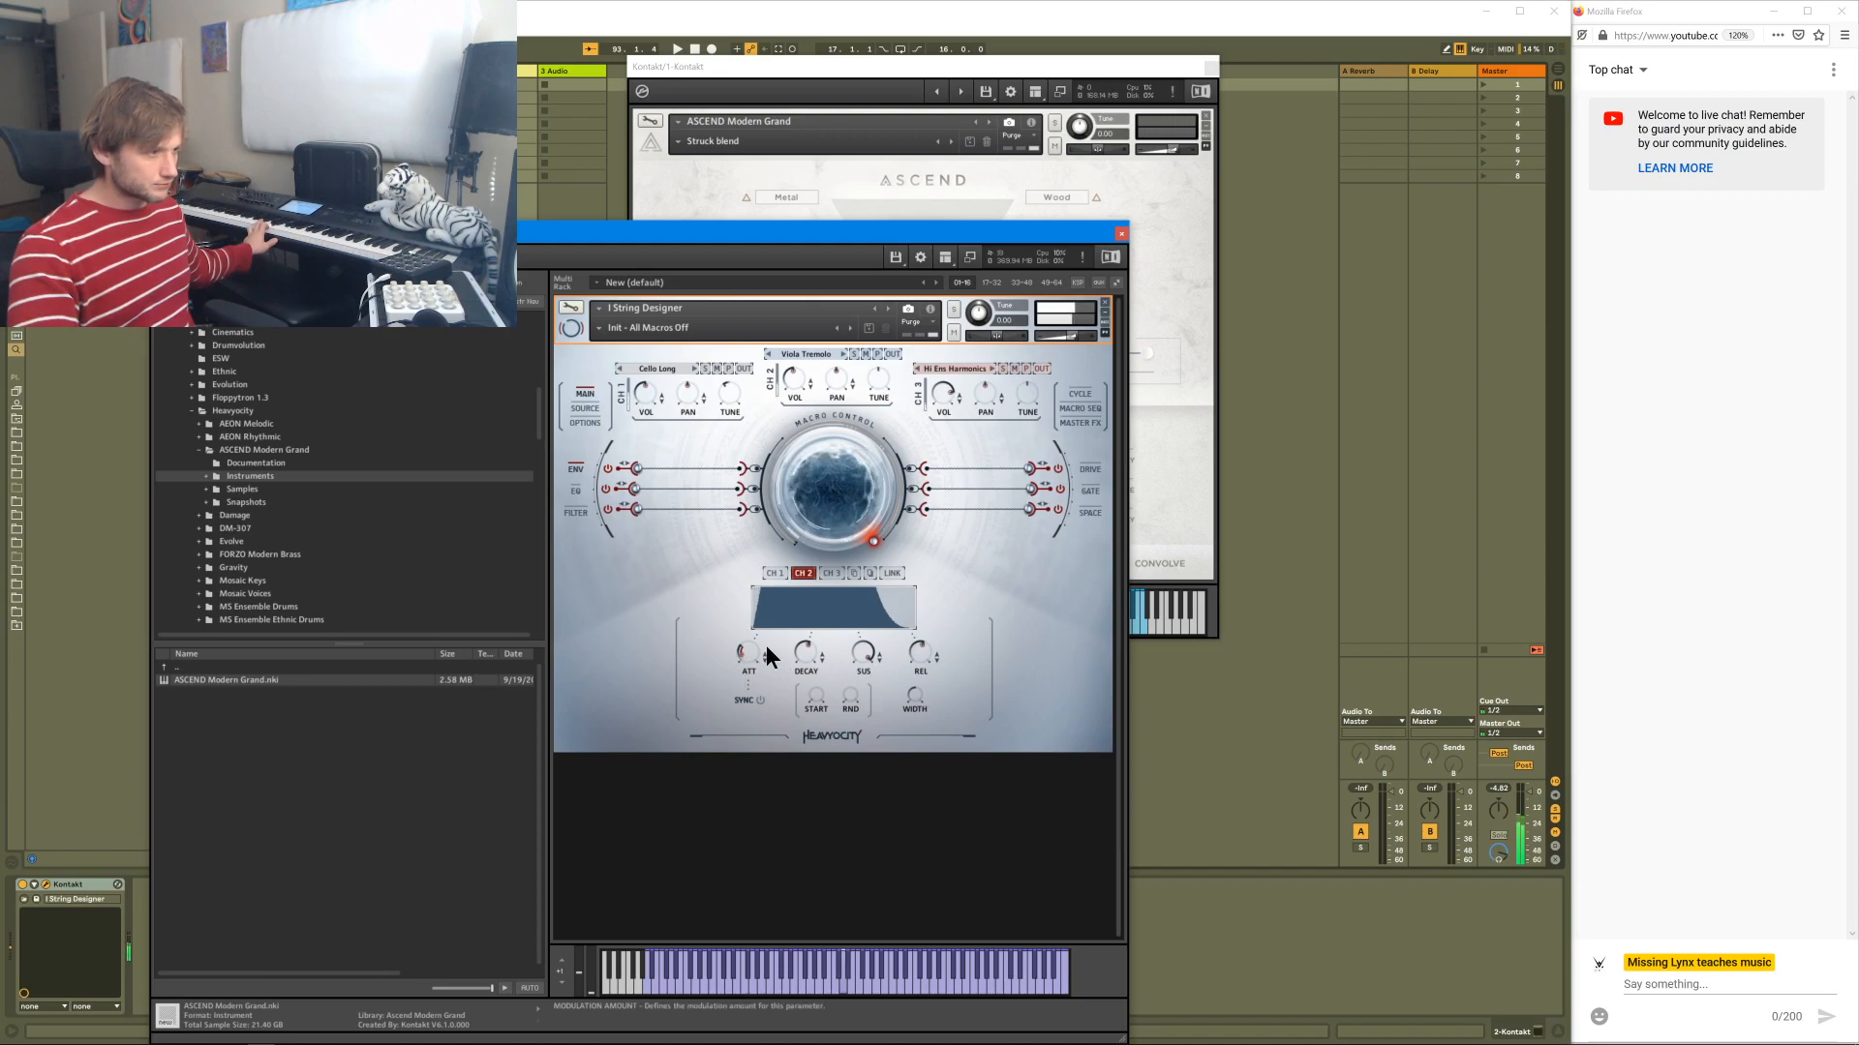
pyautogui.click(831, 573)
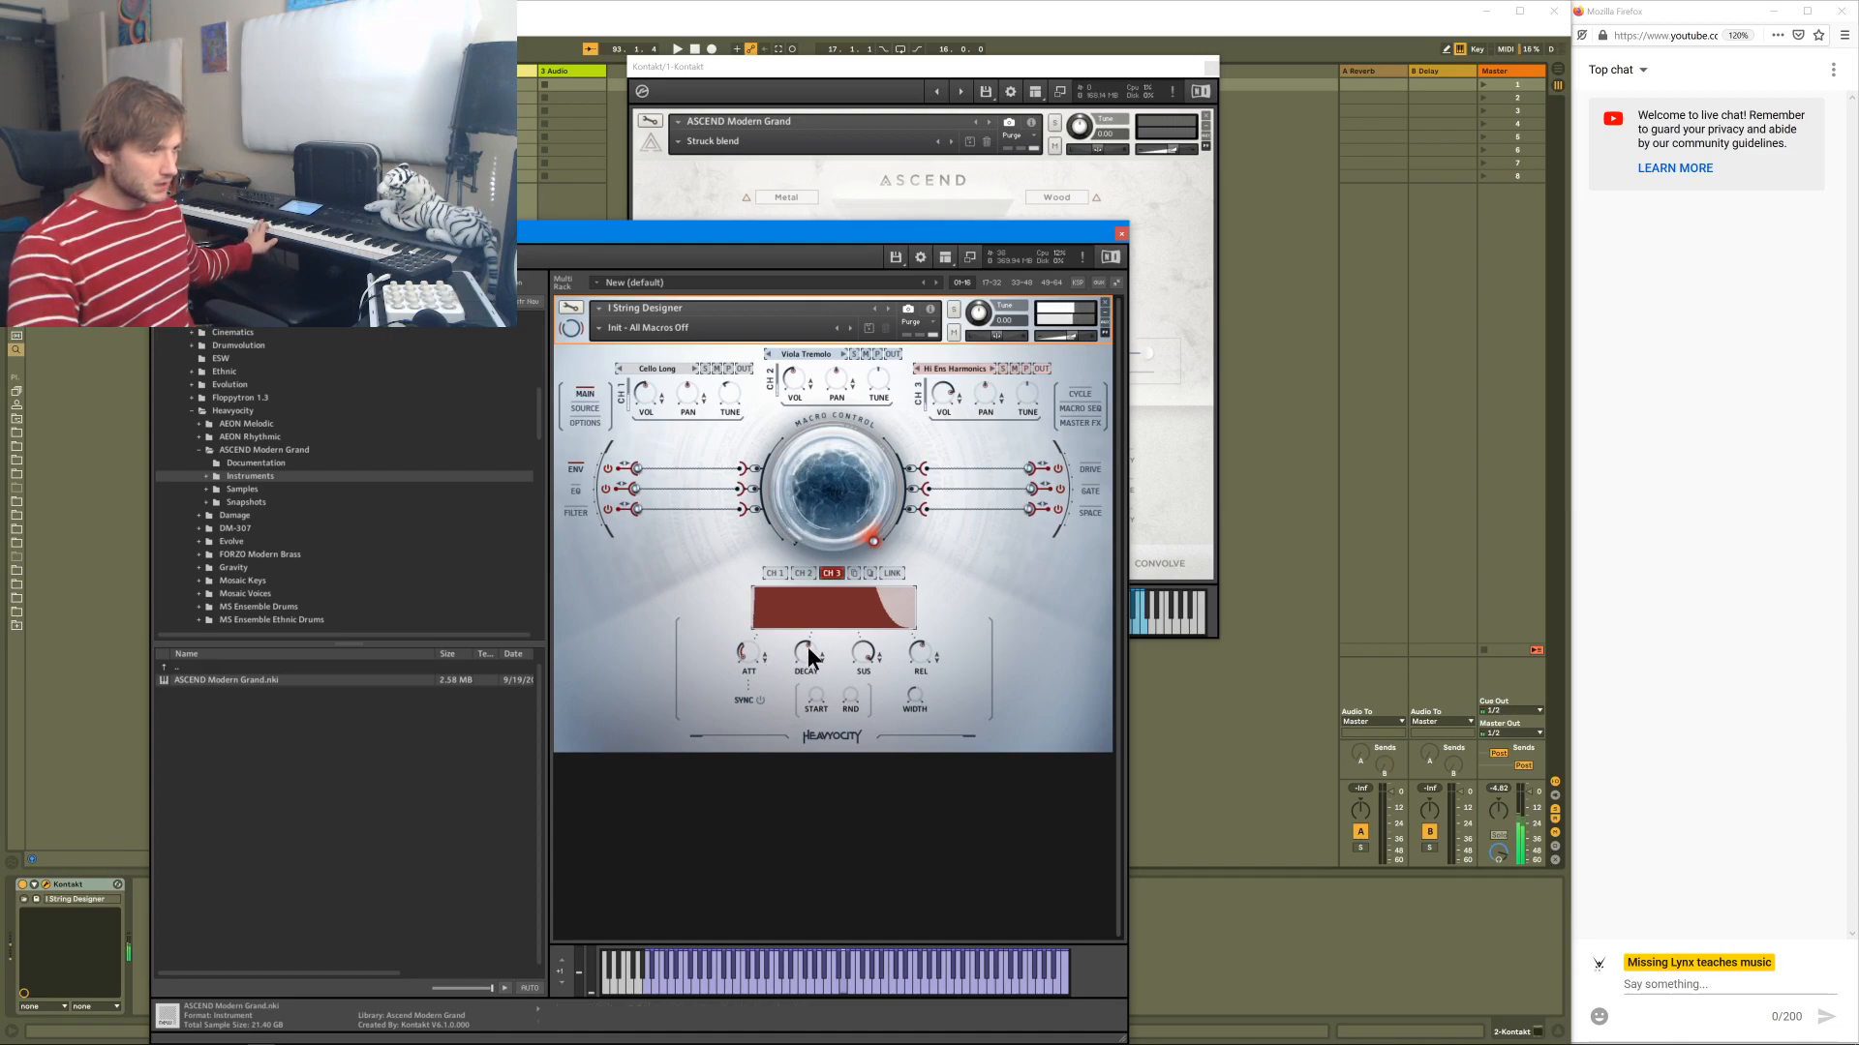
# - Lower the envelope sustain slightly and adjust the decay on channels 3, 2 and 1
pyautogui.moveTo(866, 661); pyautogui.dragTo(866, 673)
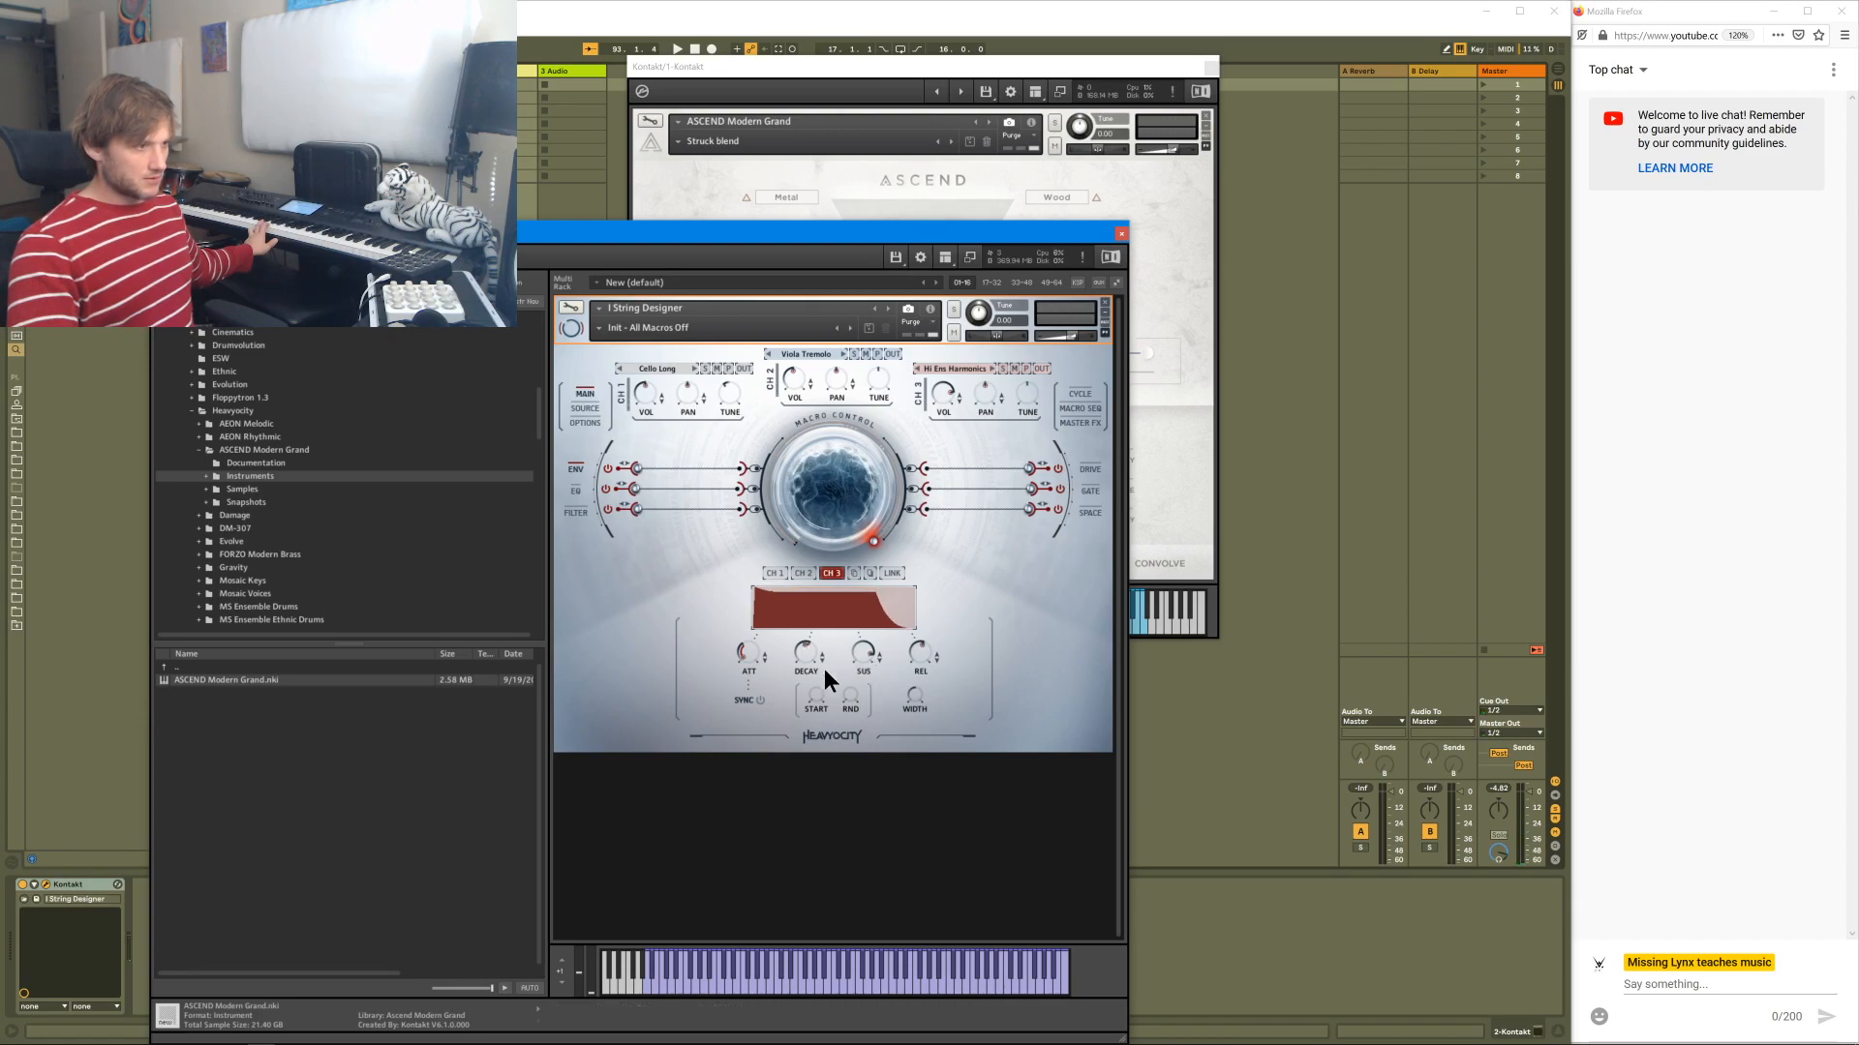
pyautogui.click(803, 573)
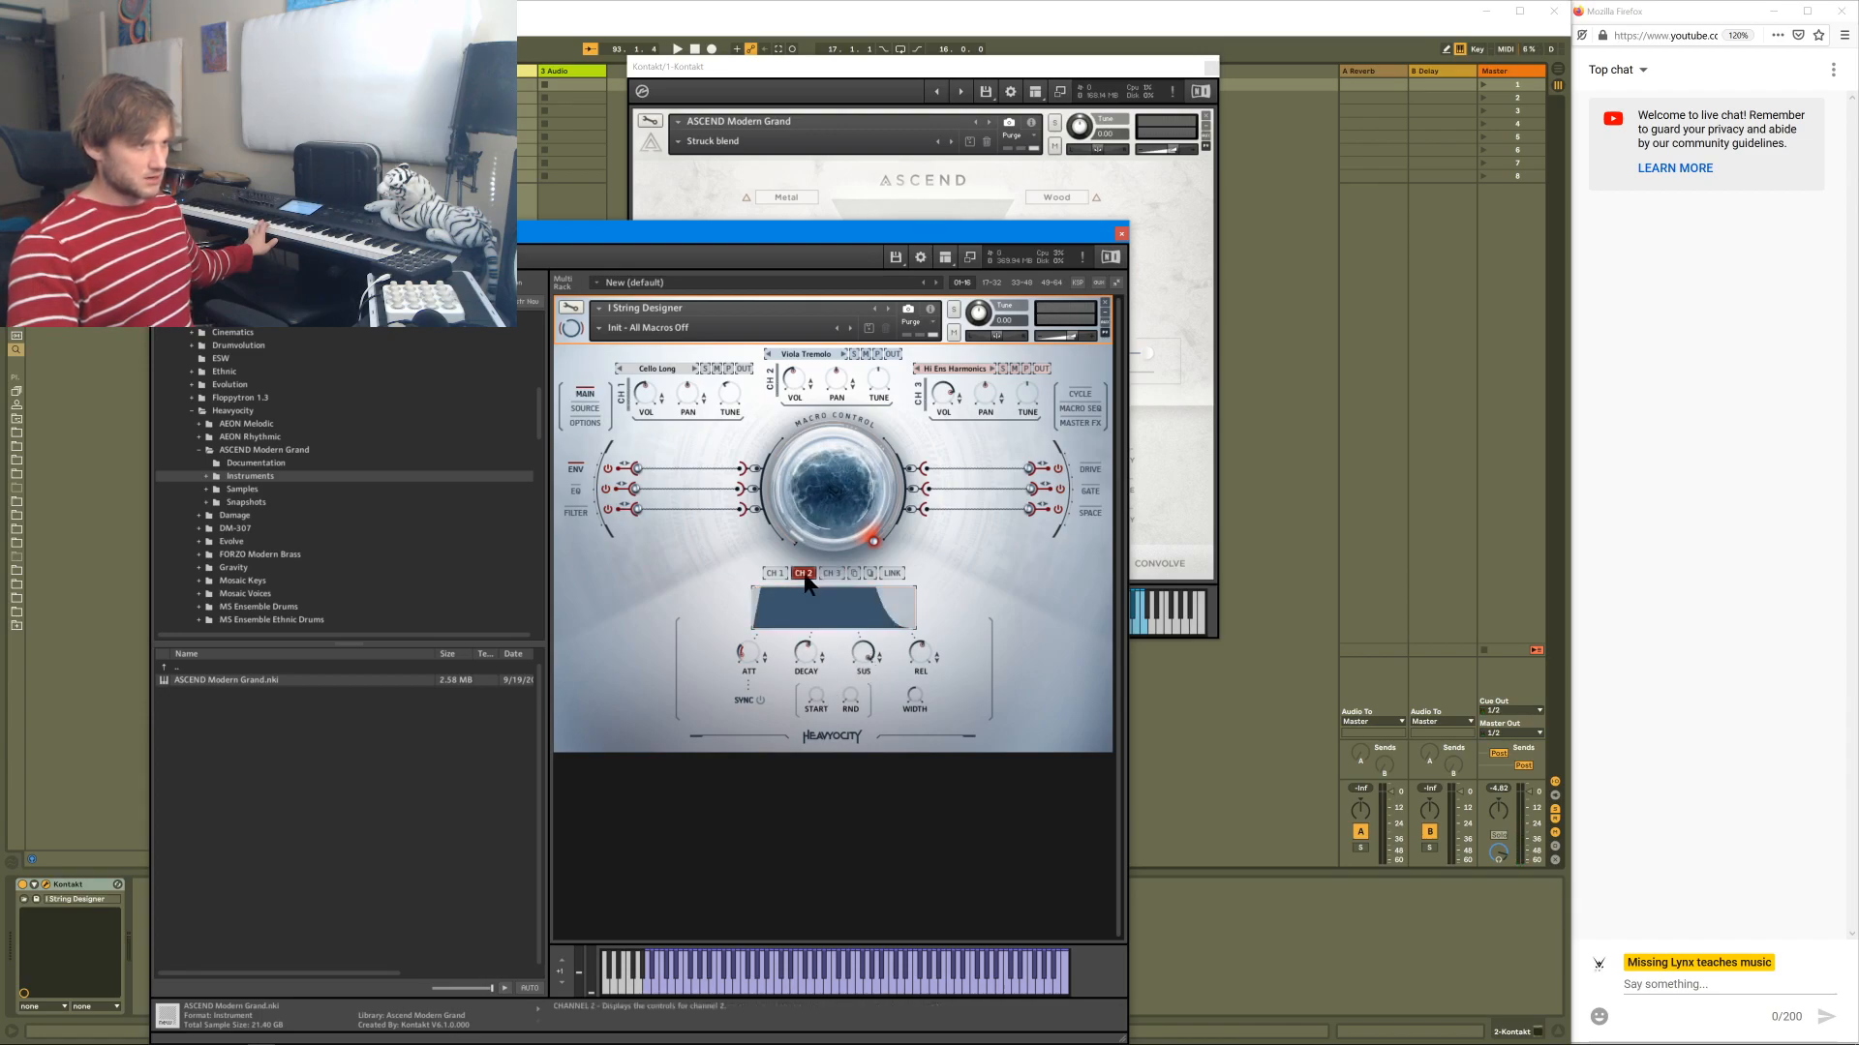
pyautogui.moveTo(857, 654); pyautogui.dragTo(862, 661)
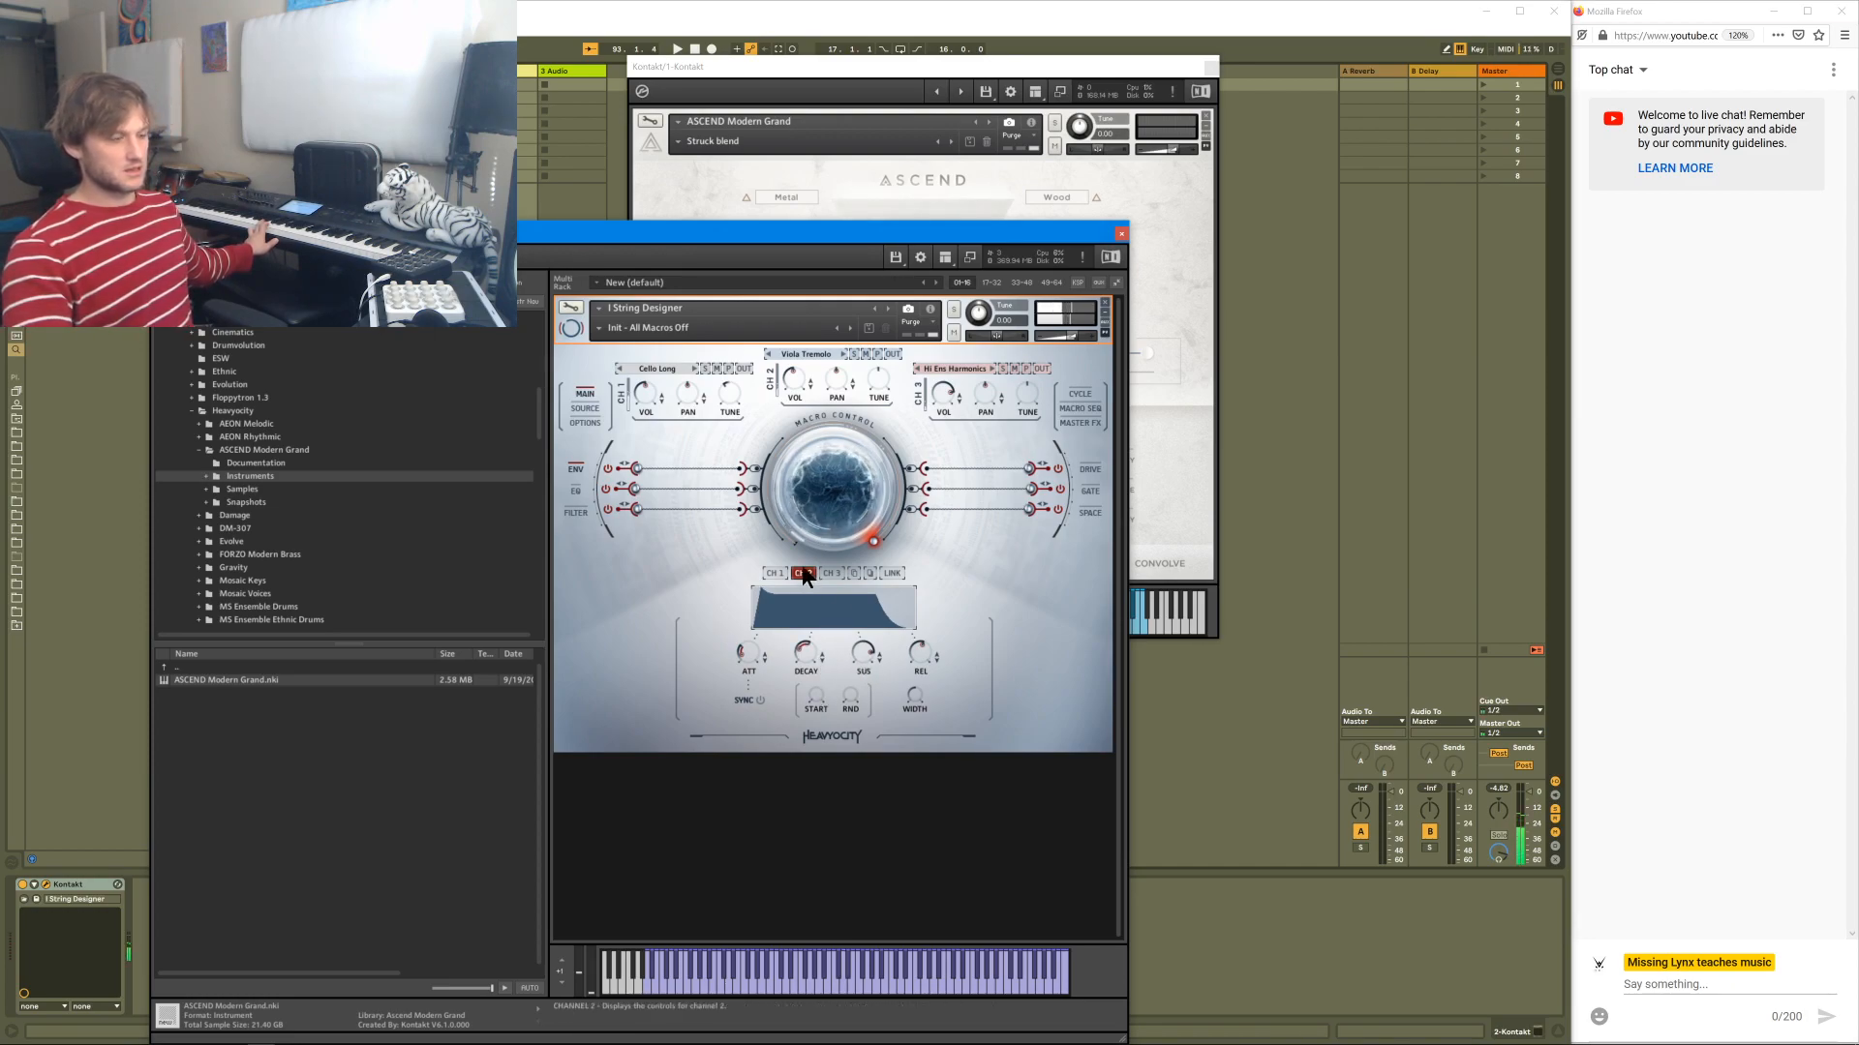
pyautogui.click(776, 573)
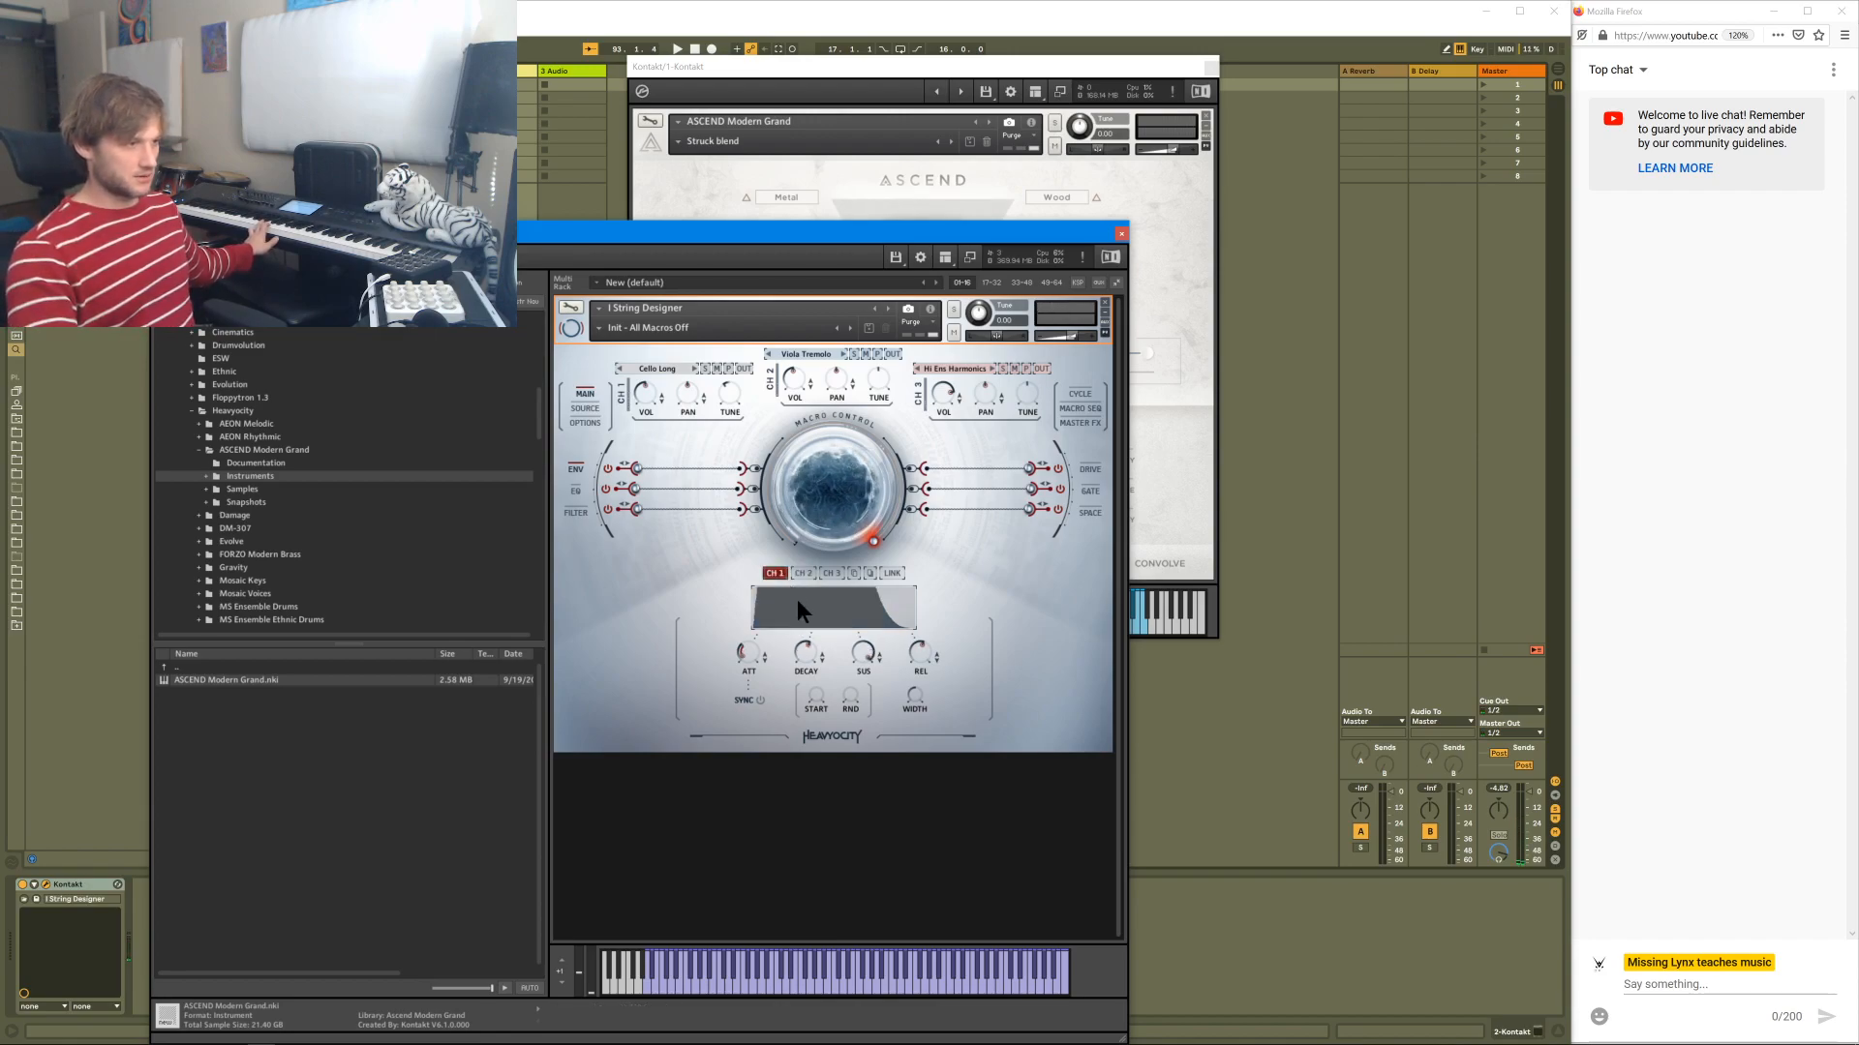
pyautogui.moveTo(854, 650); pyautogui.dragTo(850, 666)
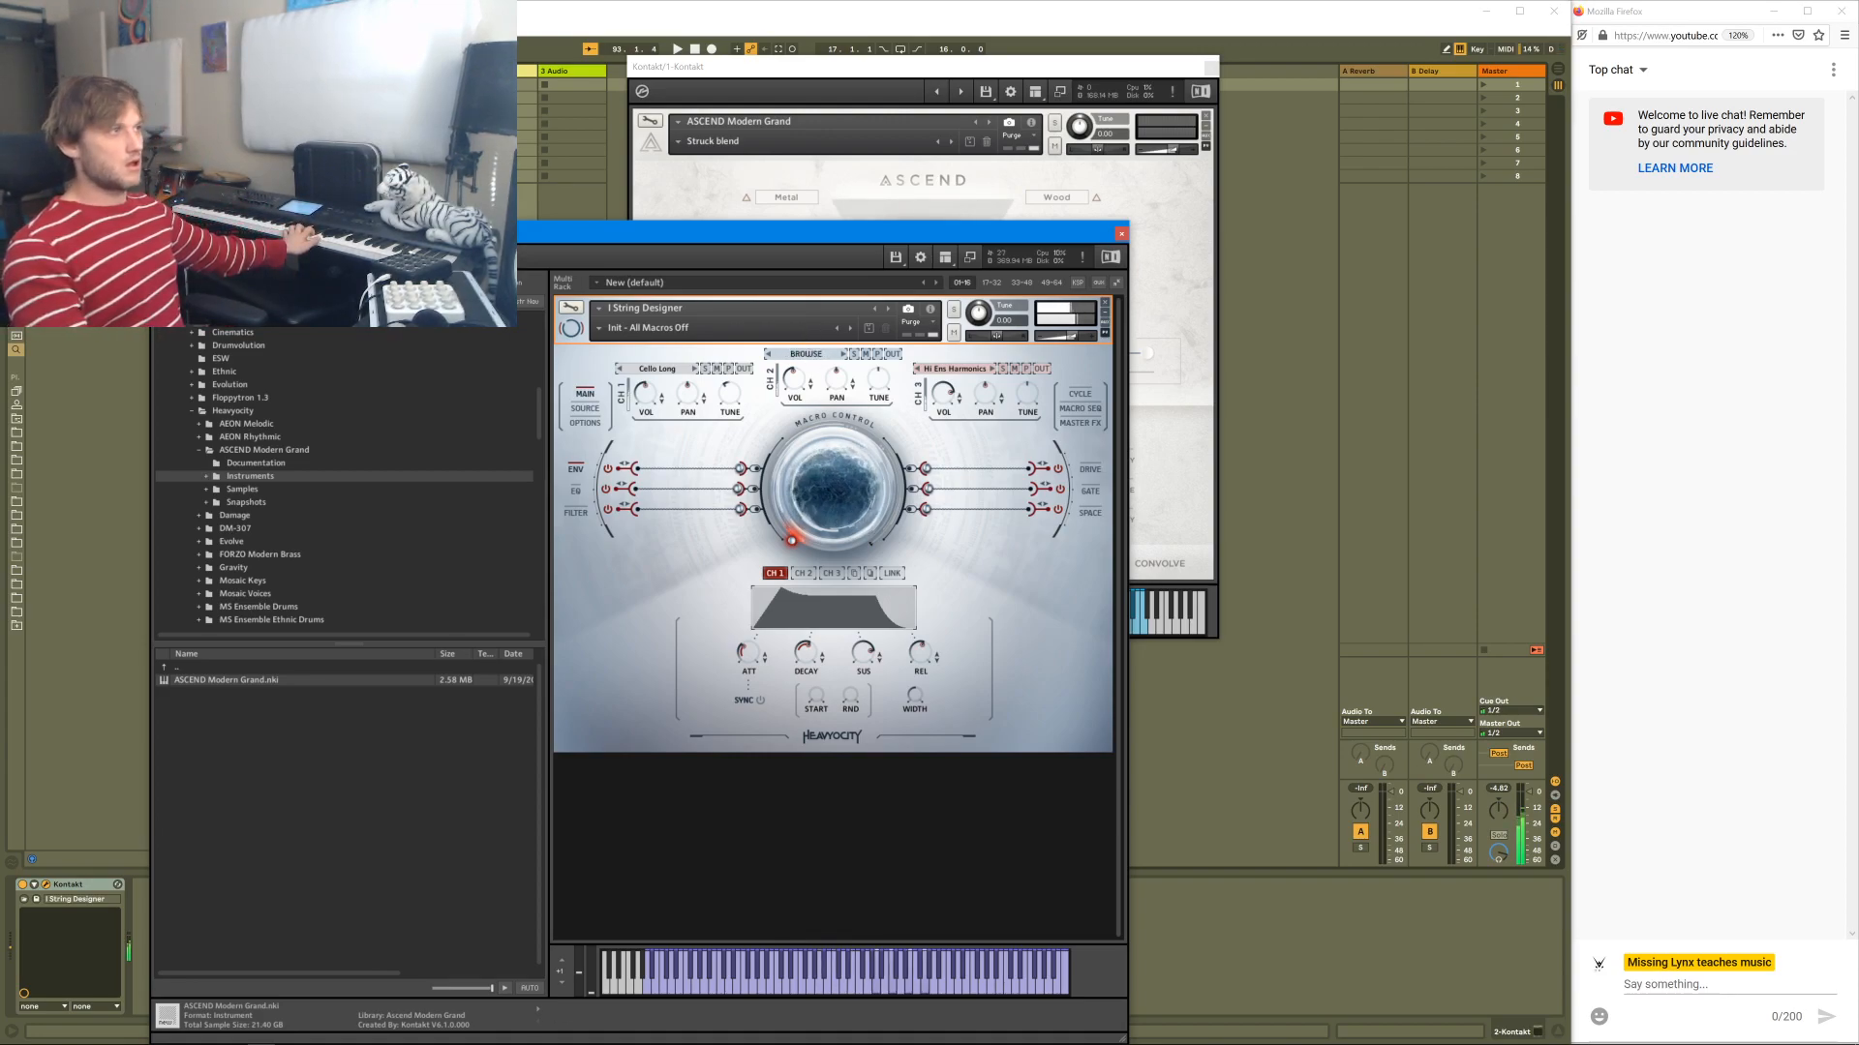
# - Record a string MIDI clip in the second Kontakt track's first slot and open its notes for editing
pyautogui.click(475, 84)
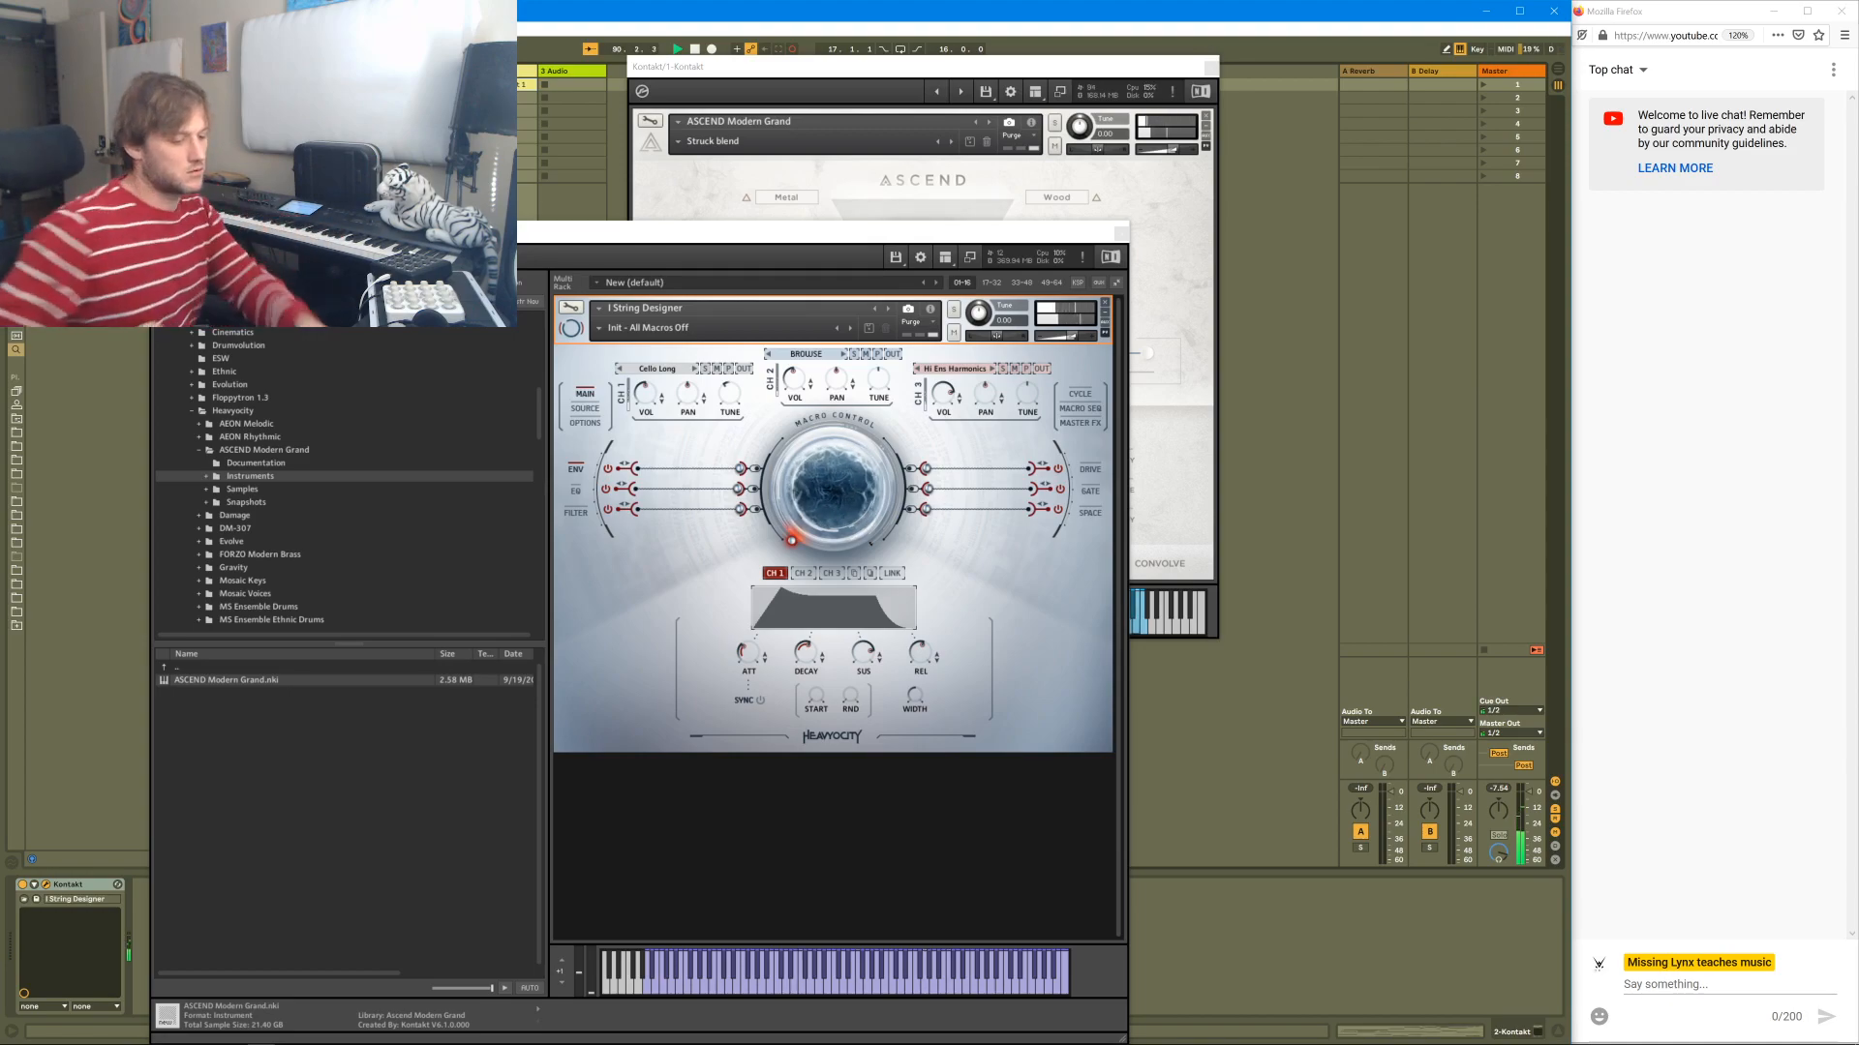
pyautogui.moveTo(571, 232); pyautogui.dragTo(1065, 143)
pyautogui.click(530, 81)
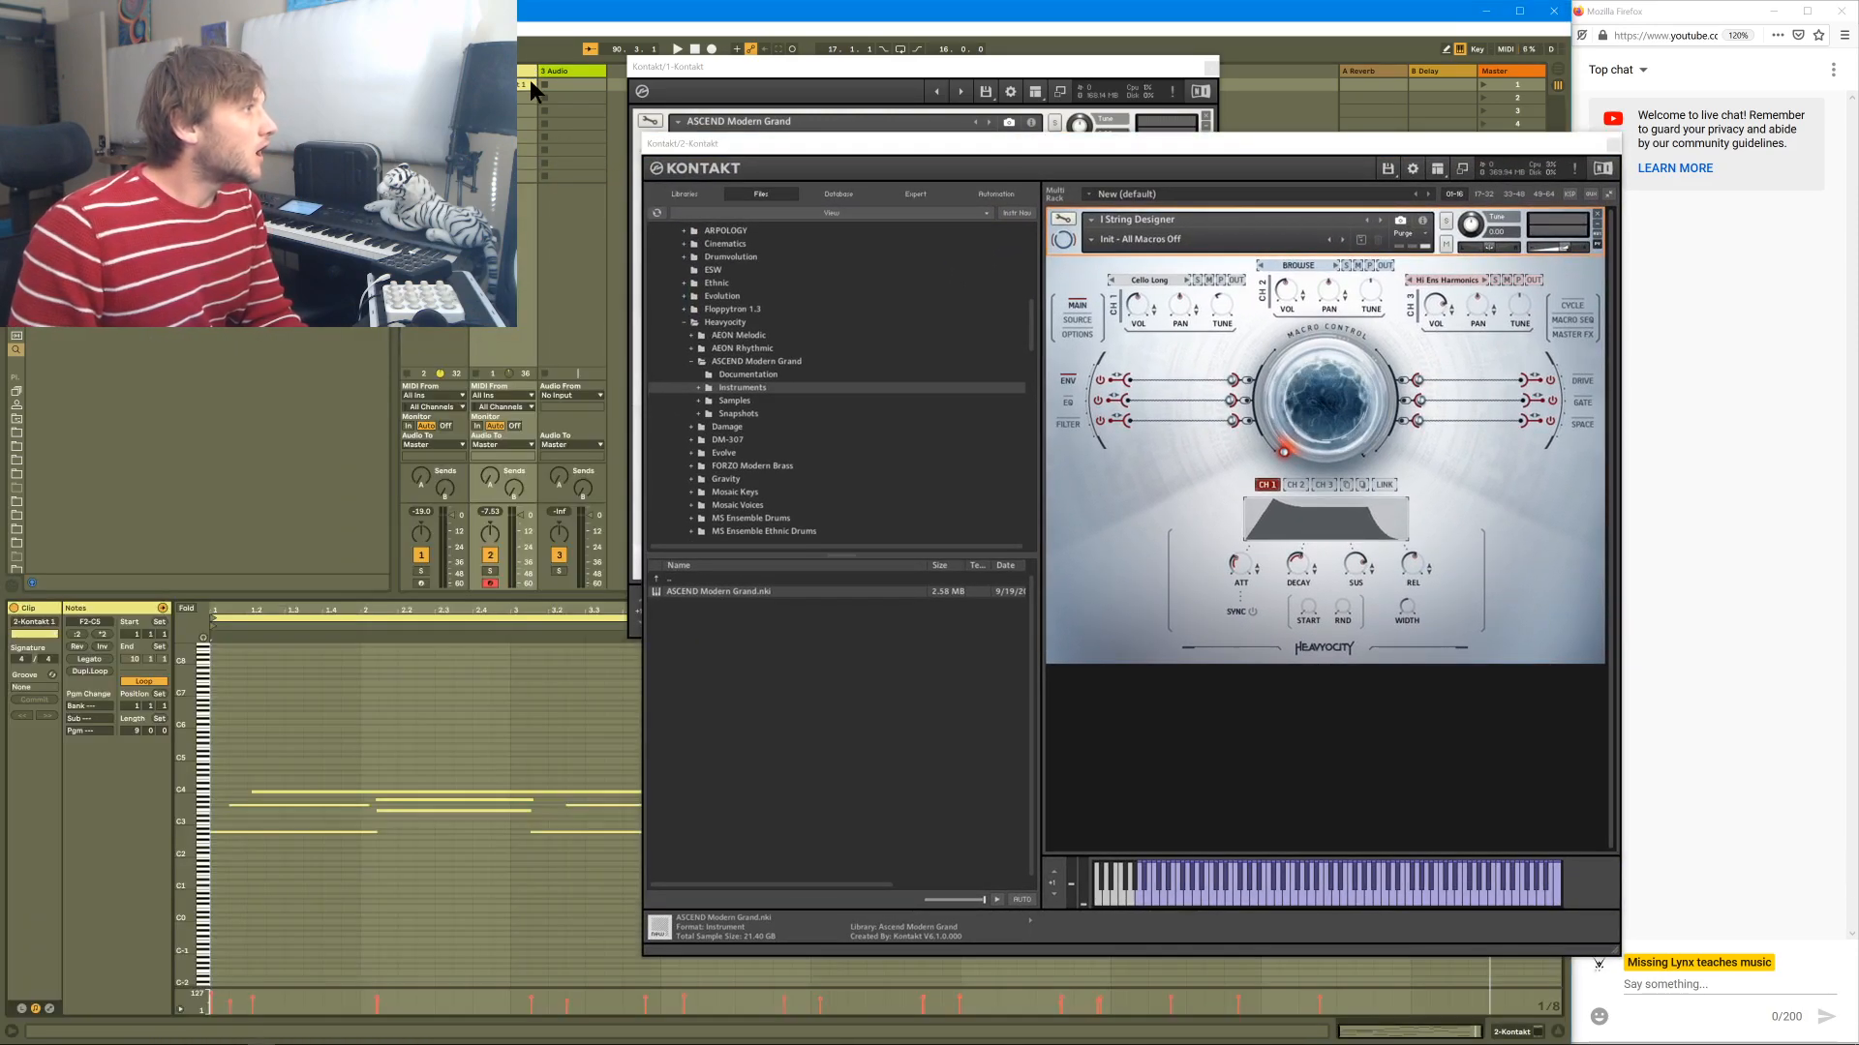
# - Hide the file browser in the String Designer's Kontakt window and move the window clear of the piano roll
pyautogui.moveTo(752, 143); pyautogui.dragTo(662, 171)
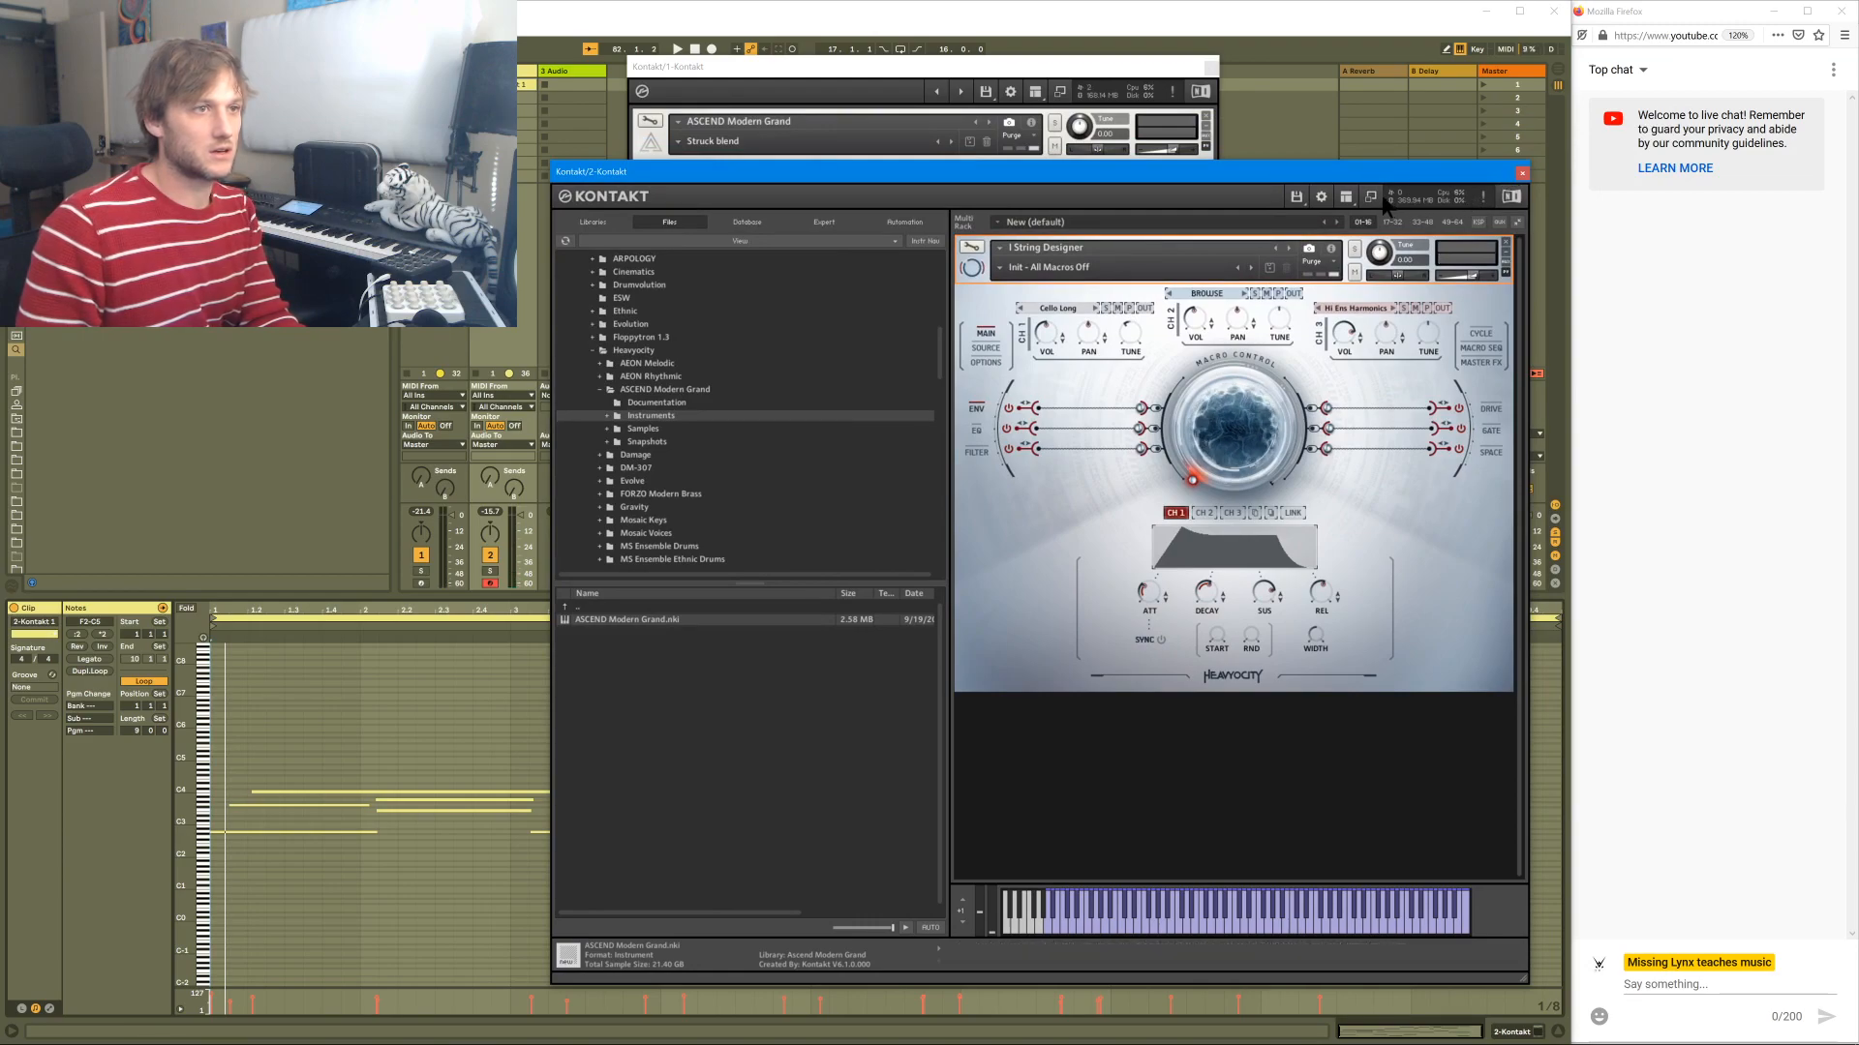
pyautogui.click(1370, 197)
pyautogui.moveTo(949, 172); pyautogui.dragTo(1363, 184)
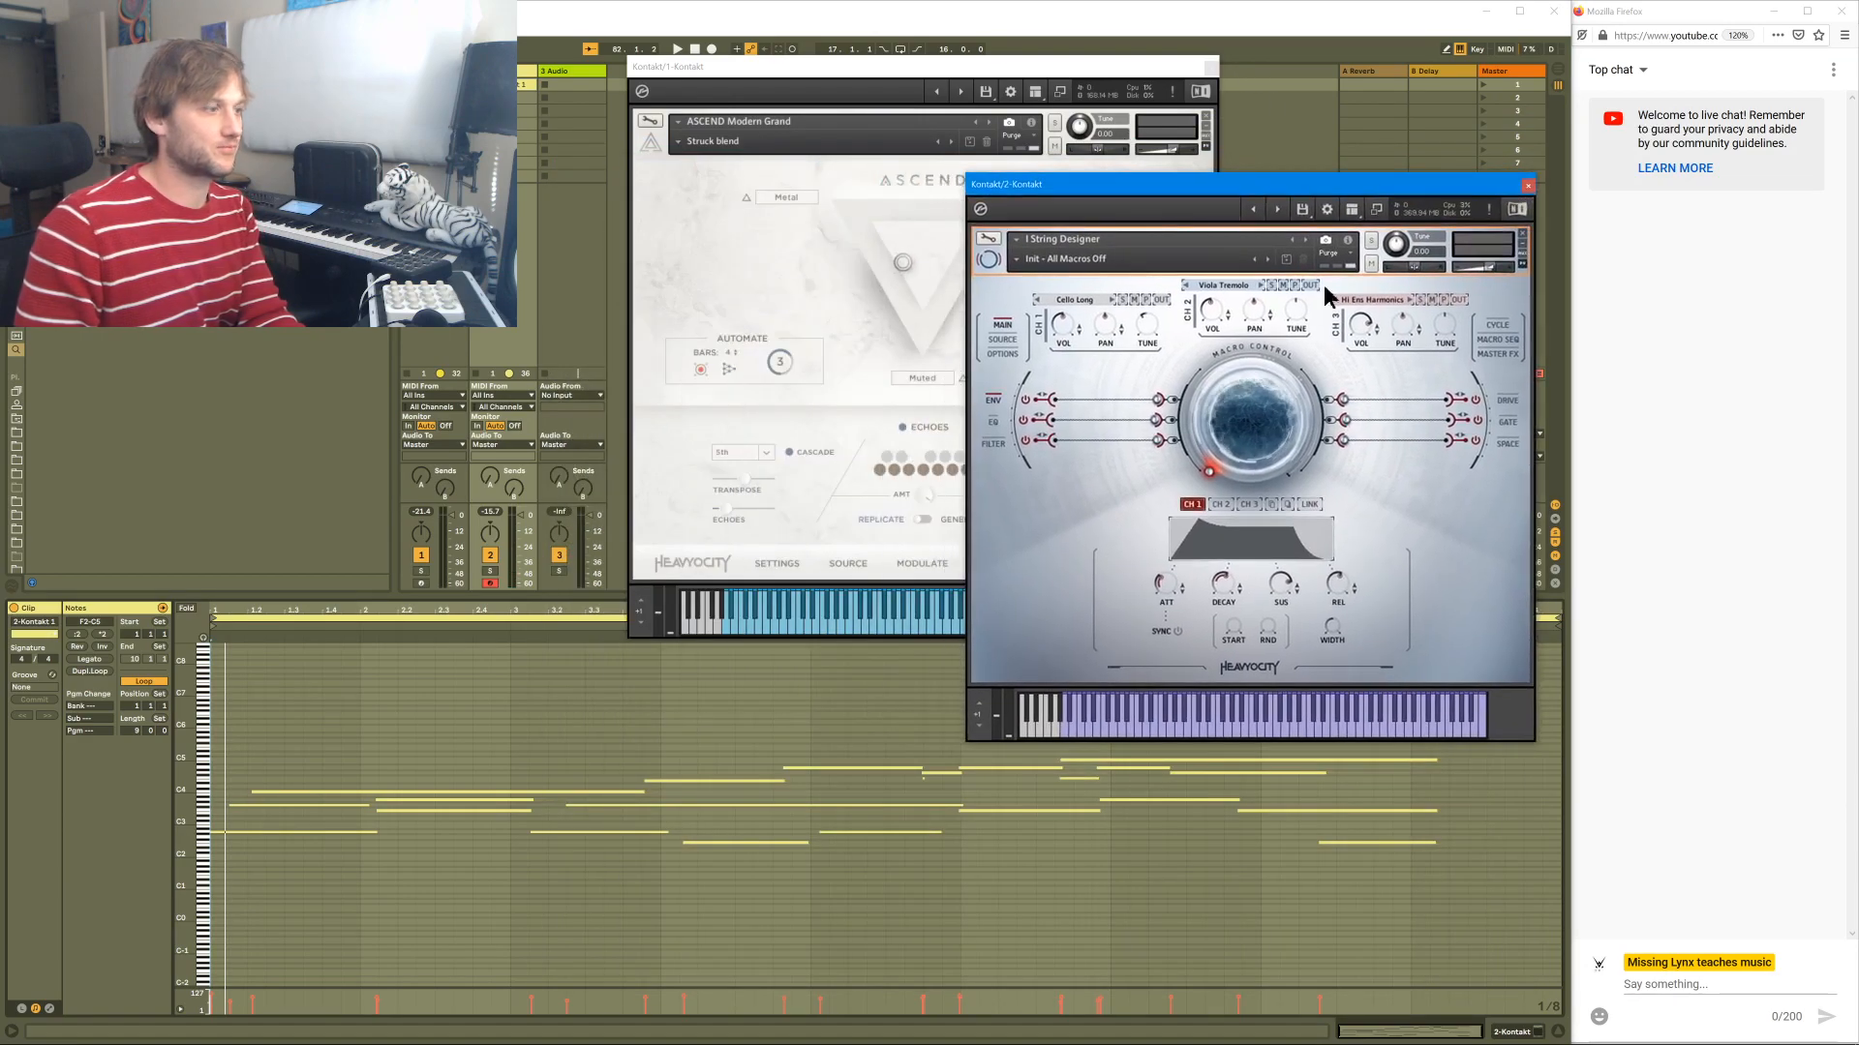
# - Partially quantize the starts and ends of all notes in the string clip to the current grid
pyautogui.press('space')
pyautogui.click(334, 792)
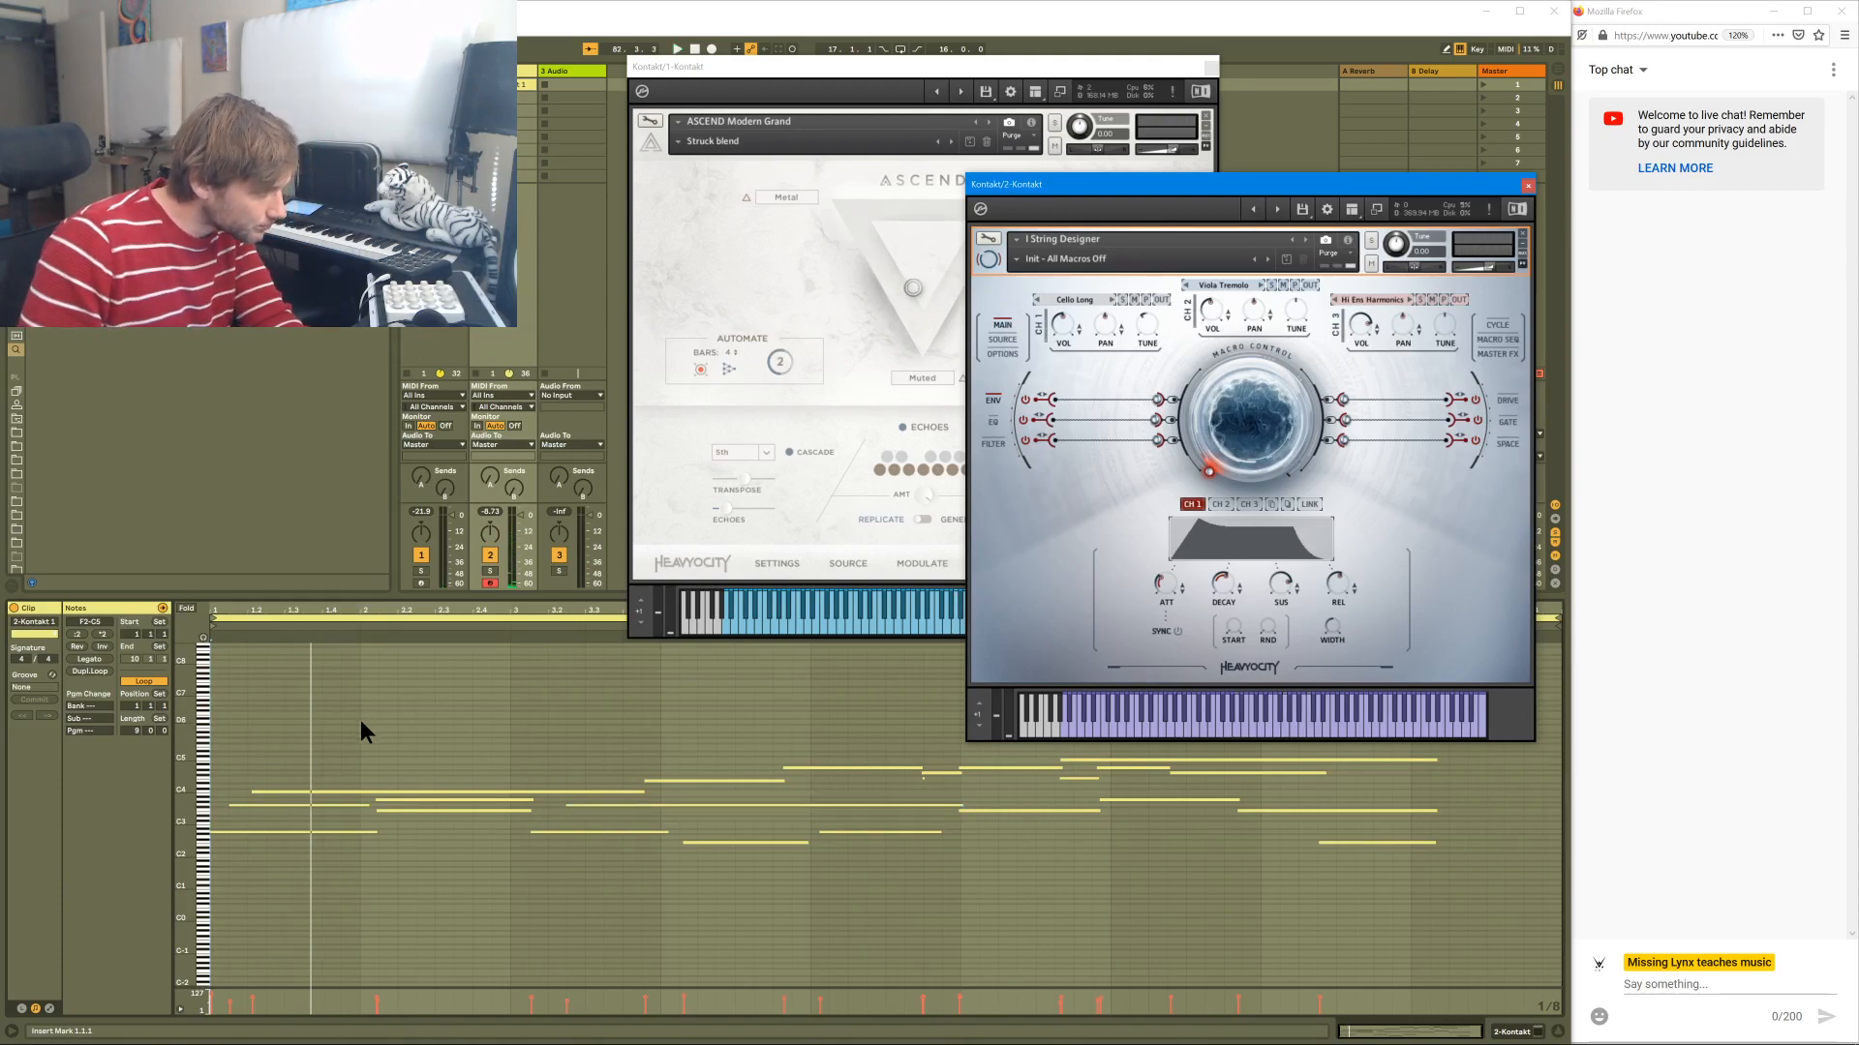
pyautogui.click(550, 919)
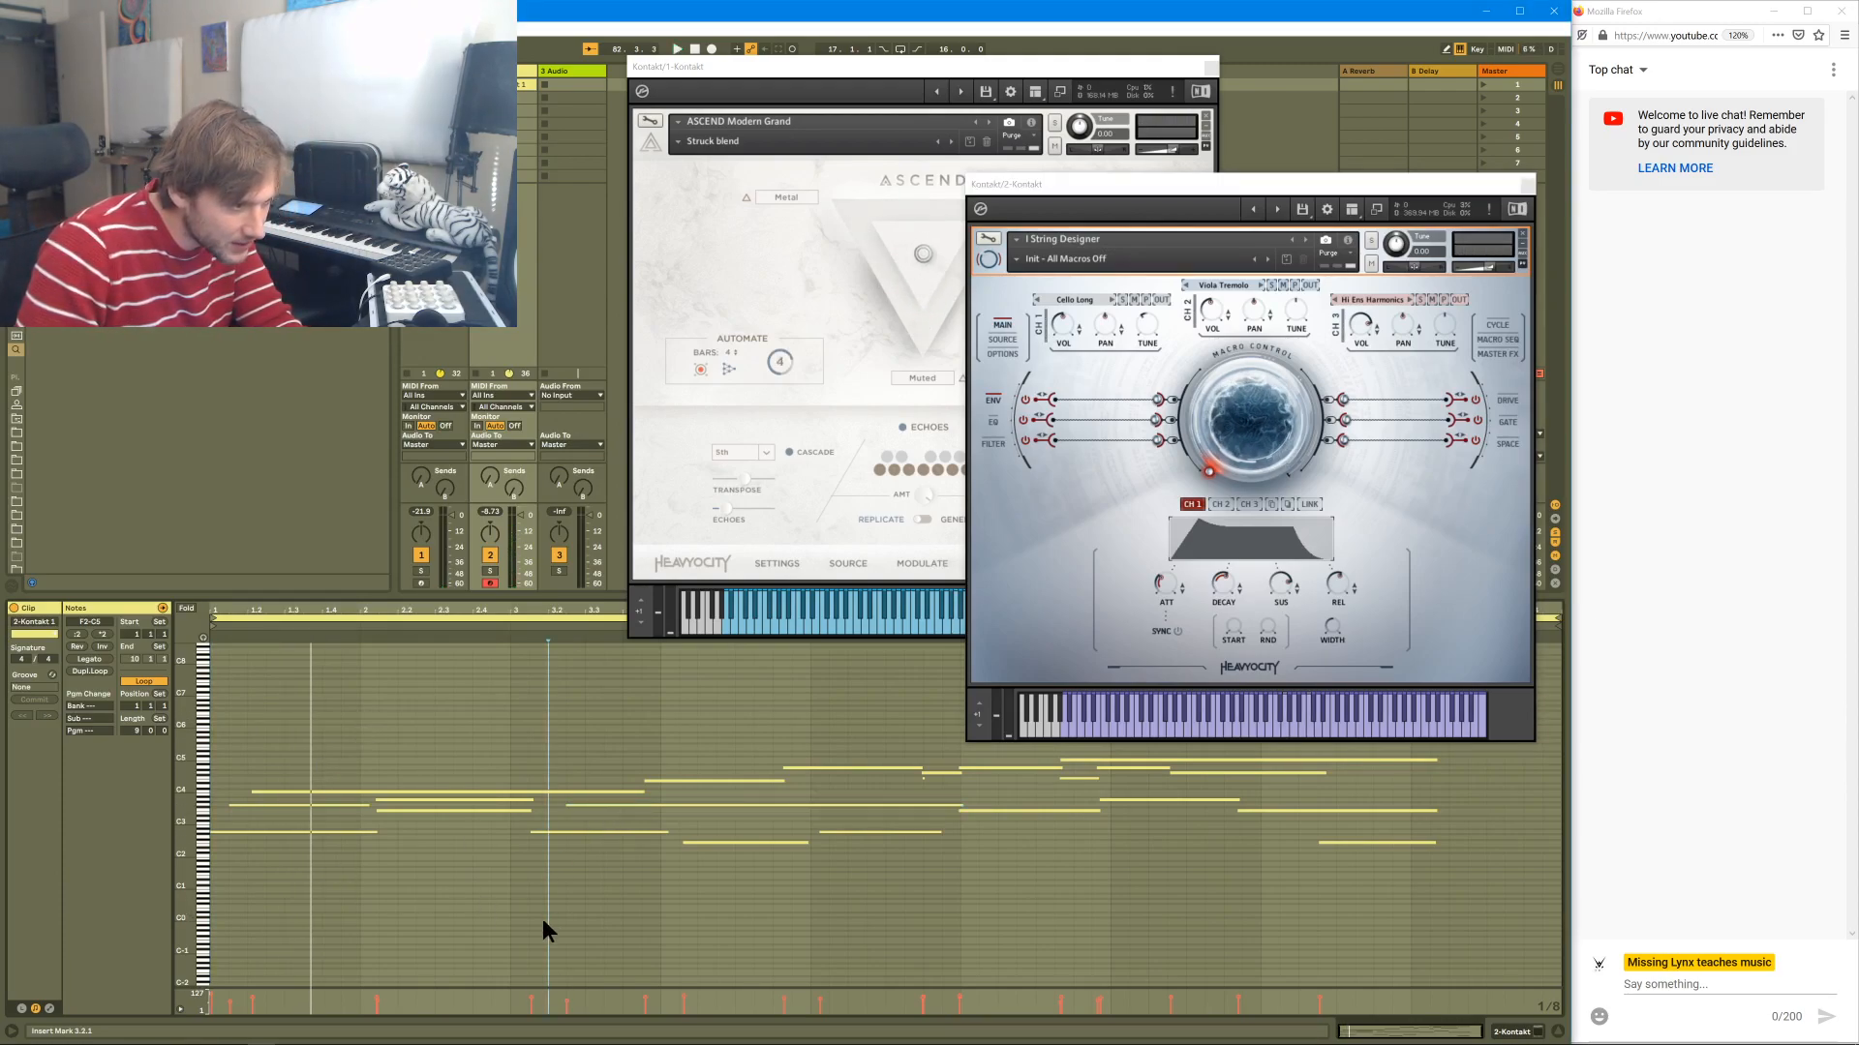
pyautogui.hotkey('ctrl', '2')
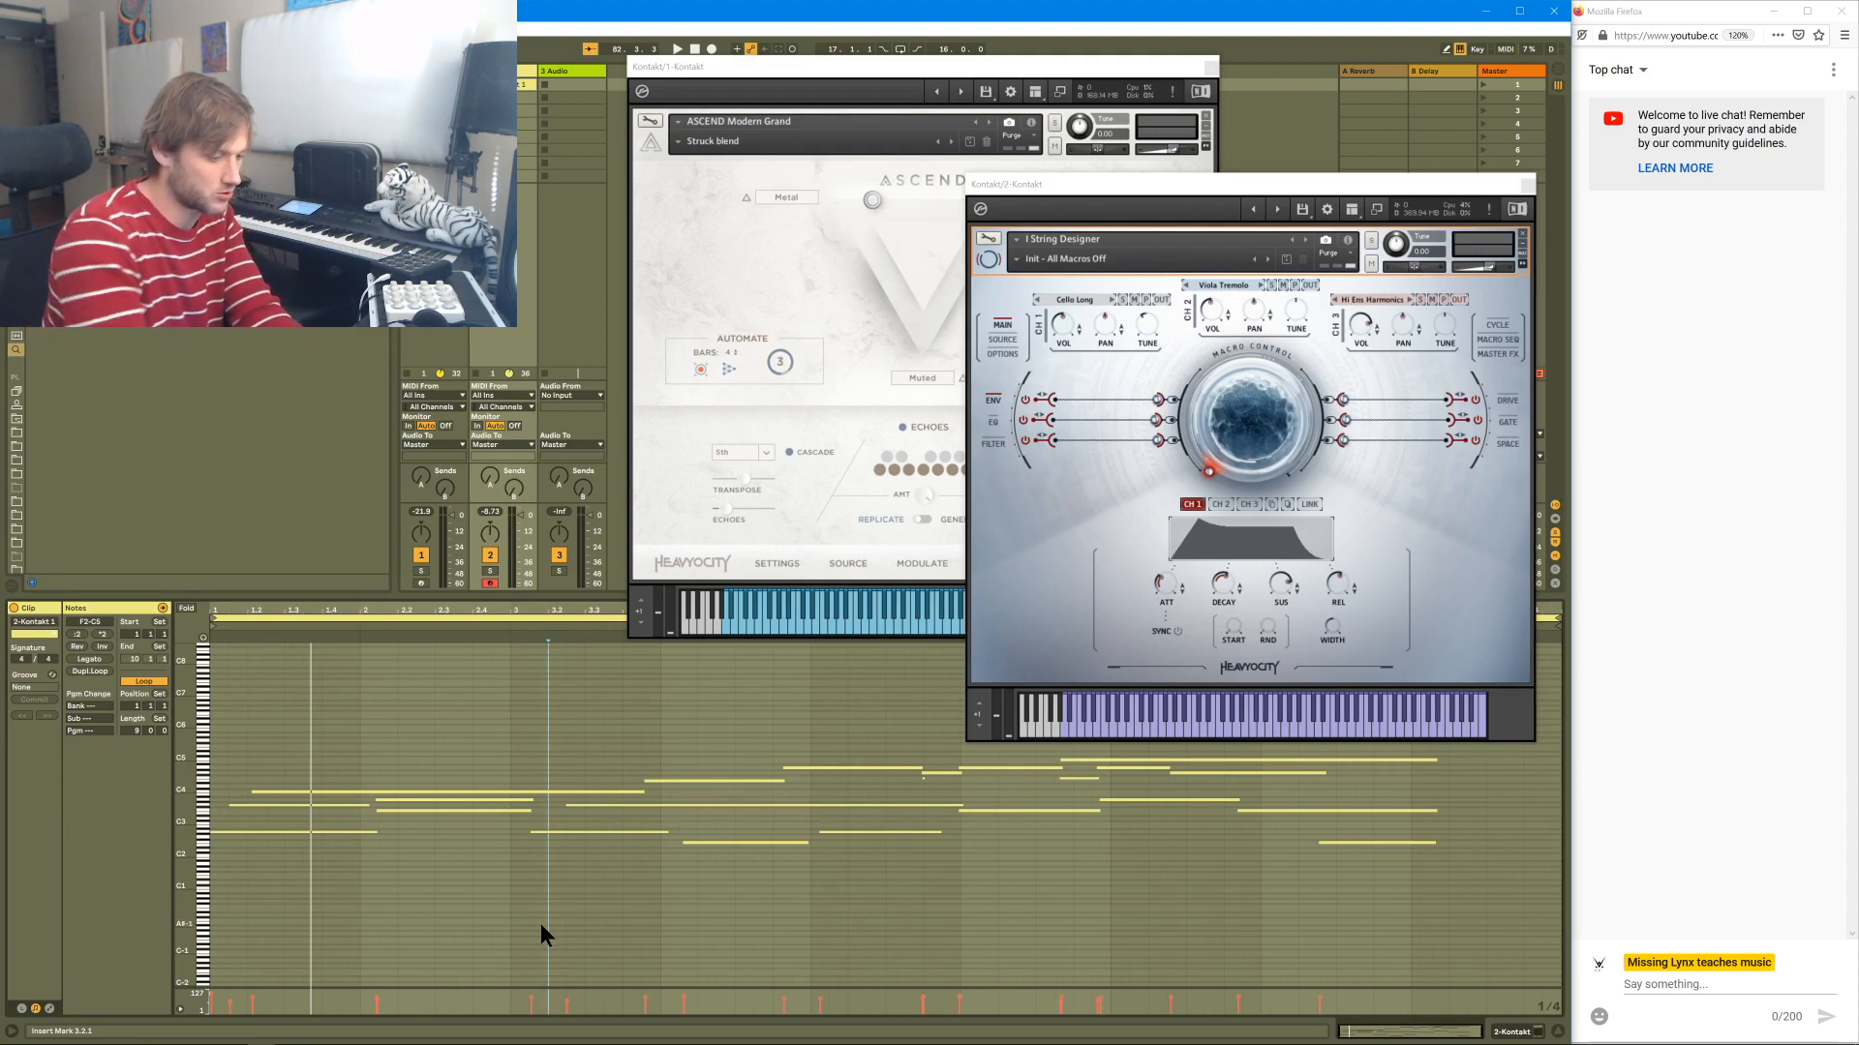
pyautogui.hotkey('ctrl', 'shift', 'u')
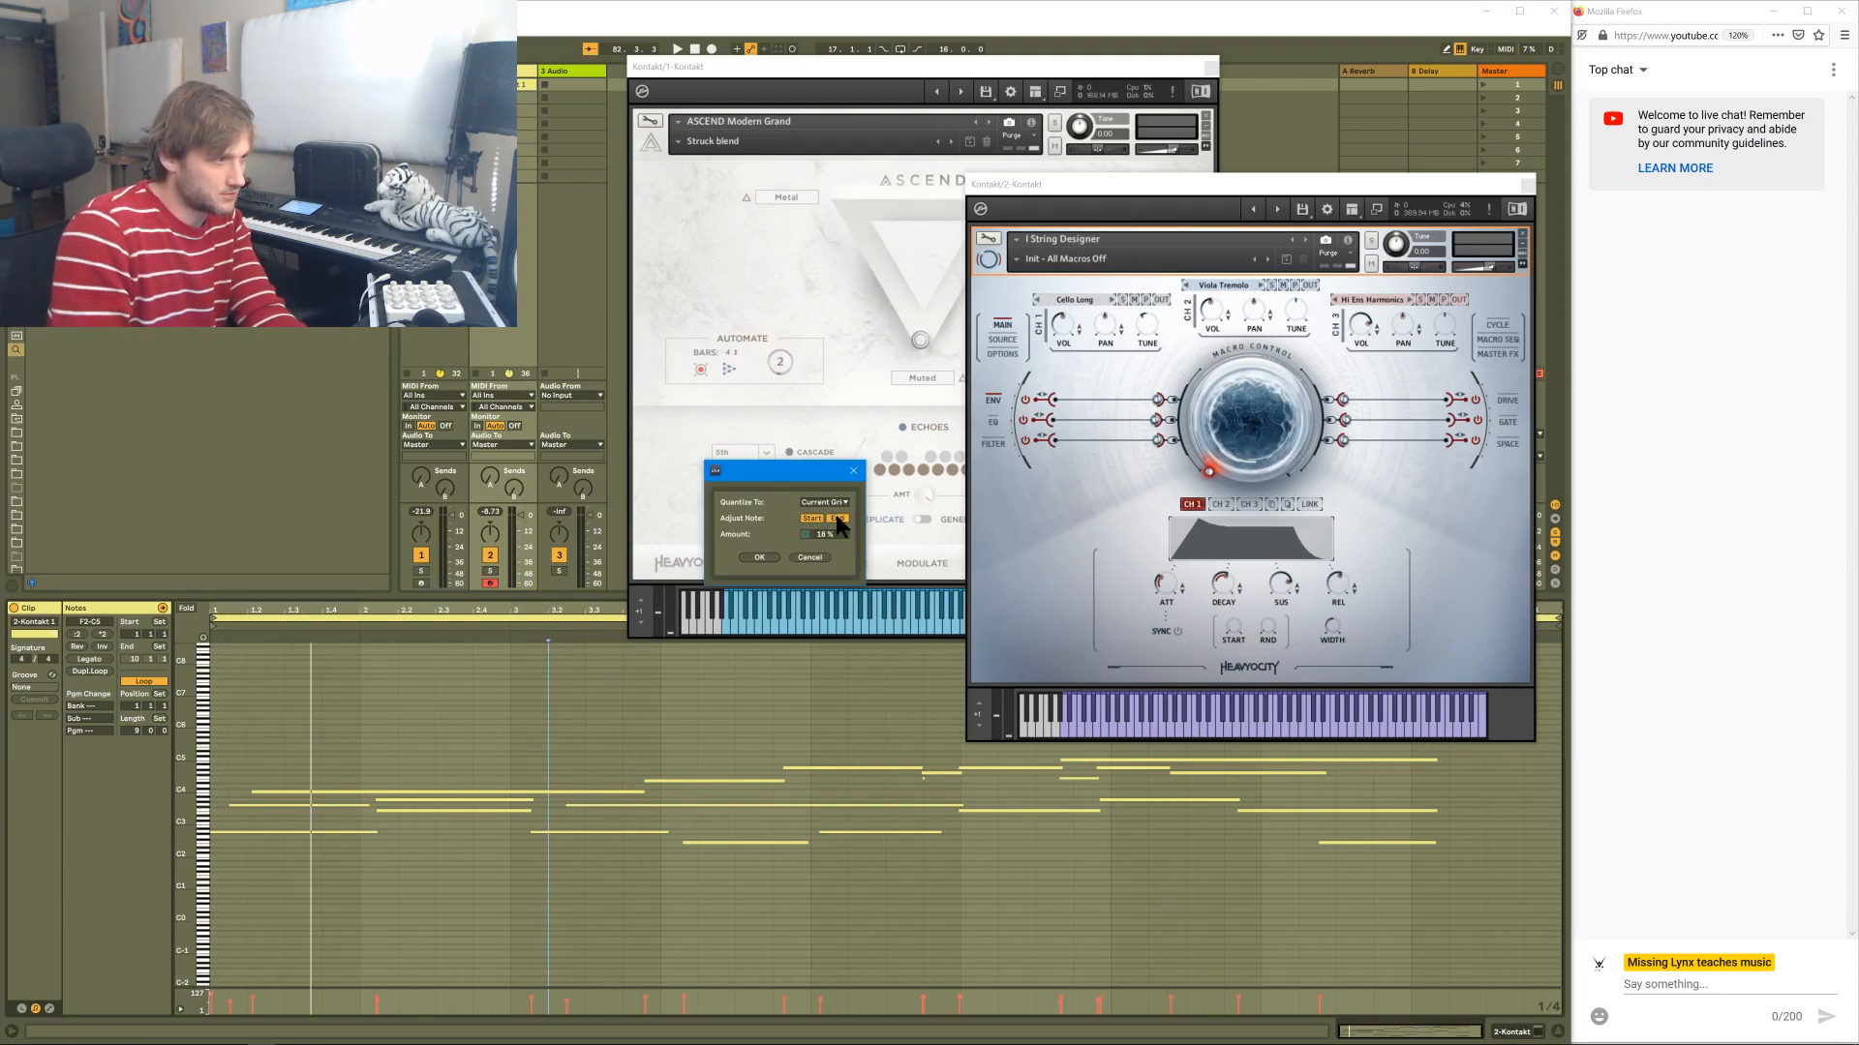
pyautogui.click(758, 556)
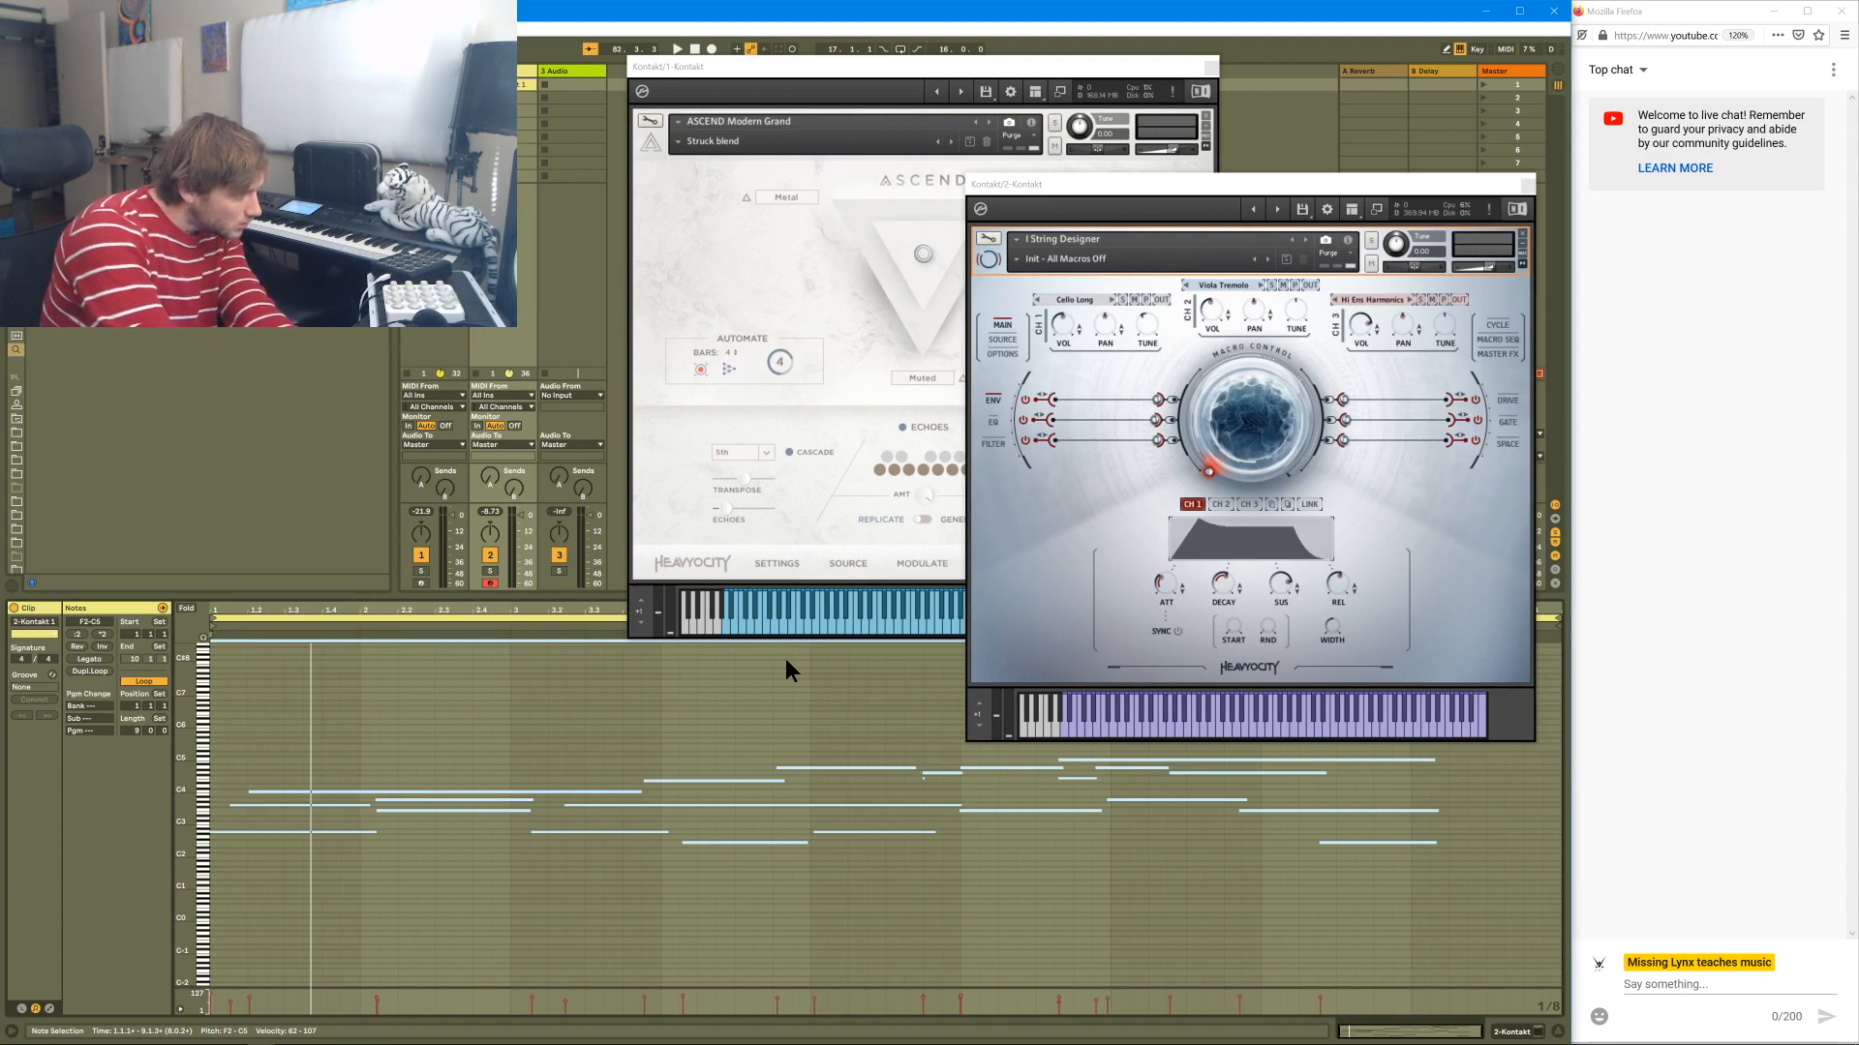
# - Play the string clip, then nudge the selected A2–A3 notes earlier to begin at 2.1.1 and the F2 note to 4.1.1
pyautogui.press('space')
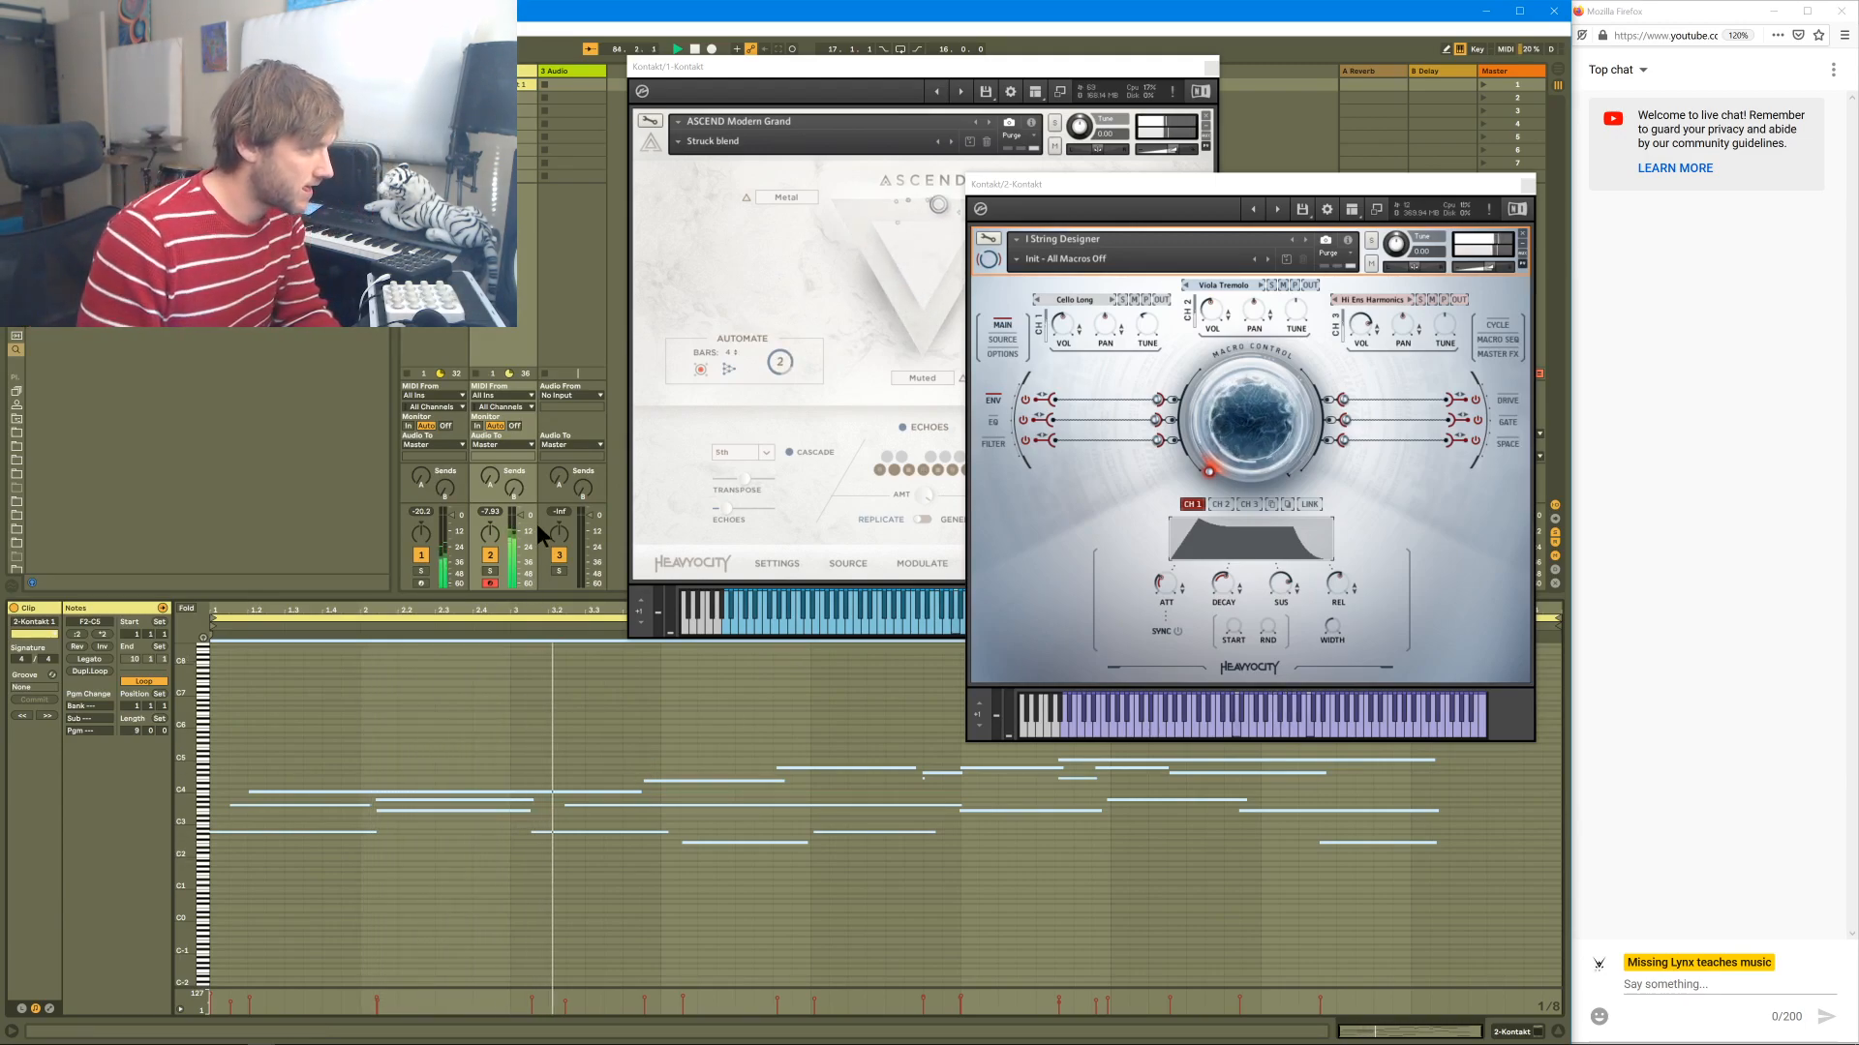
pyautogui.moveTo(448, 839); pyautogui.dragTo(449, 798)
pyautogui.moveTo(615, 879); pyautogui.dragTo(648, 805)
pyautogui.press('Left')
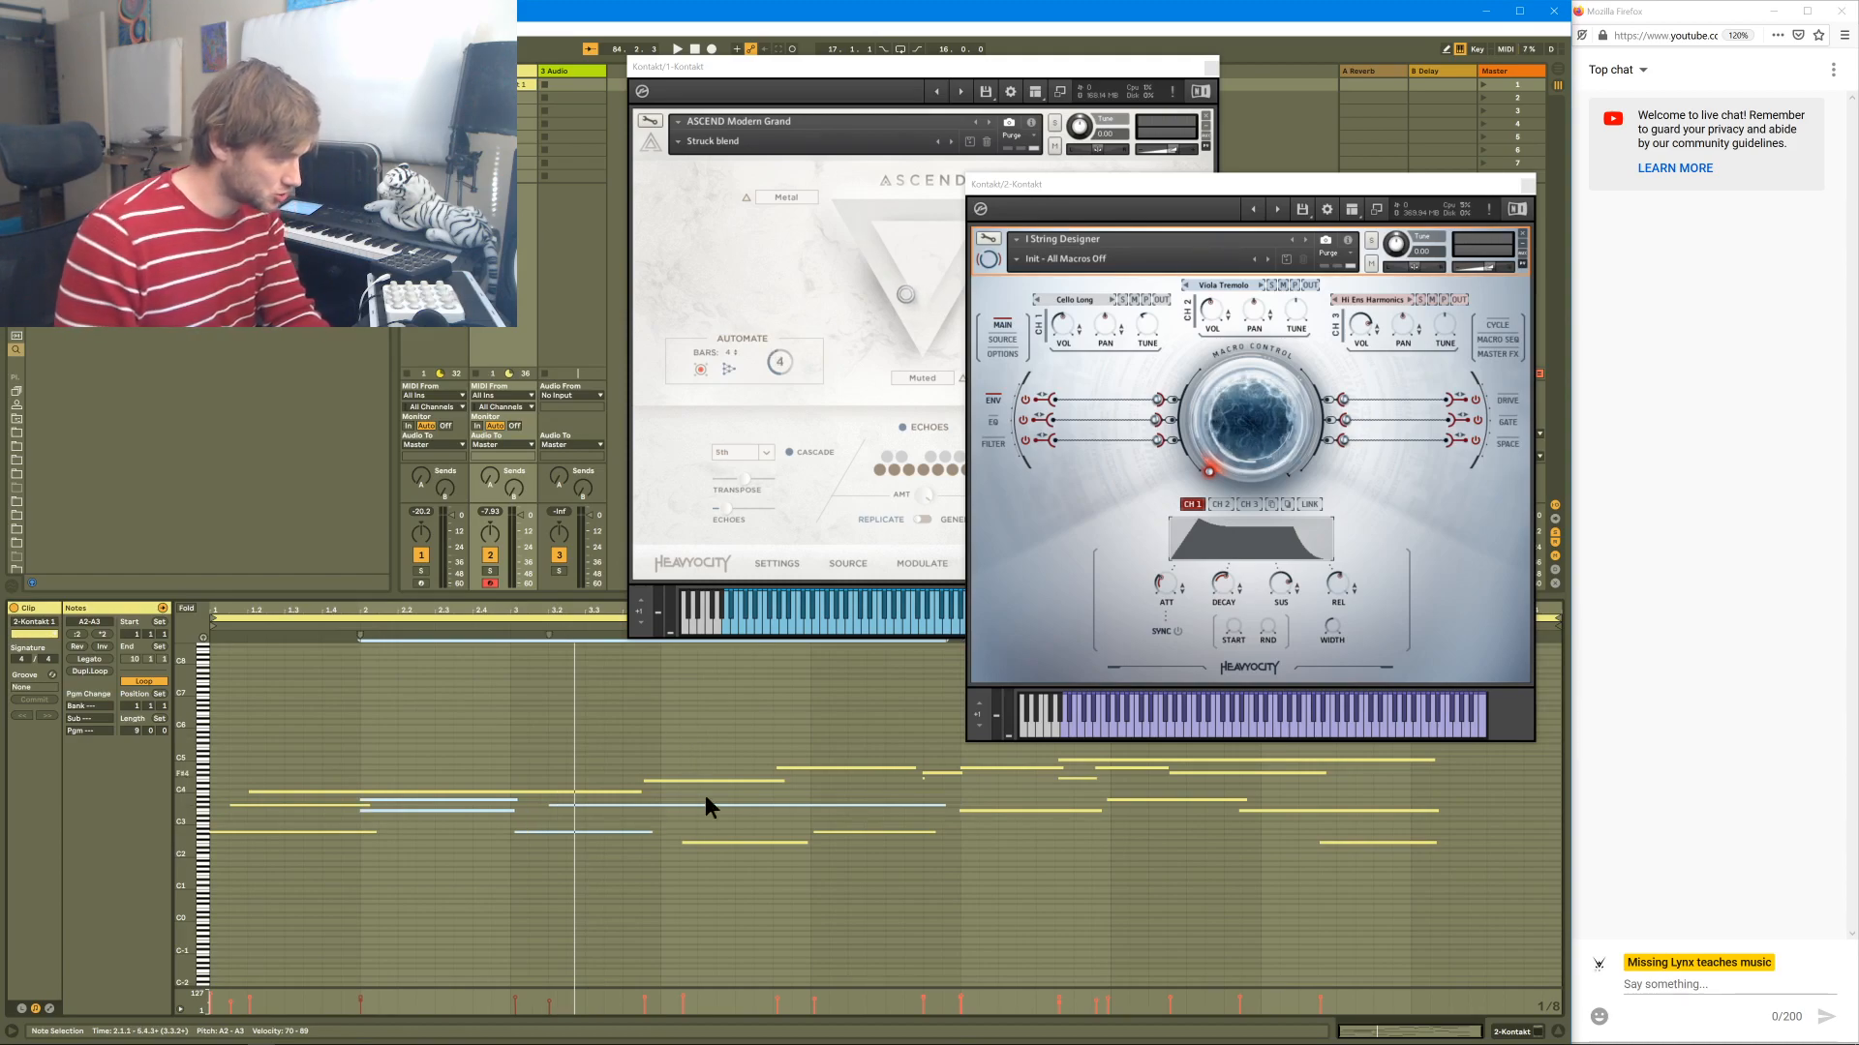
pyautogui.moveTo(709, 870); pyautogui.dragTo(738, 837)
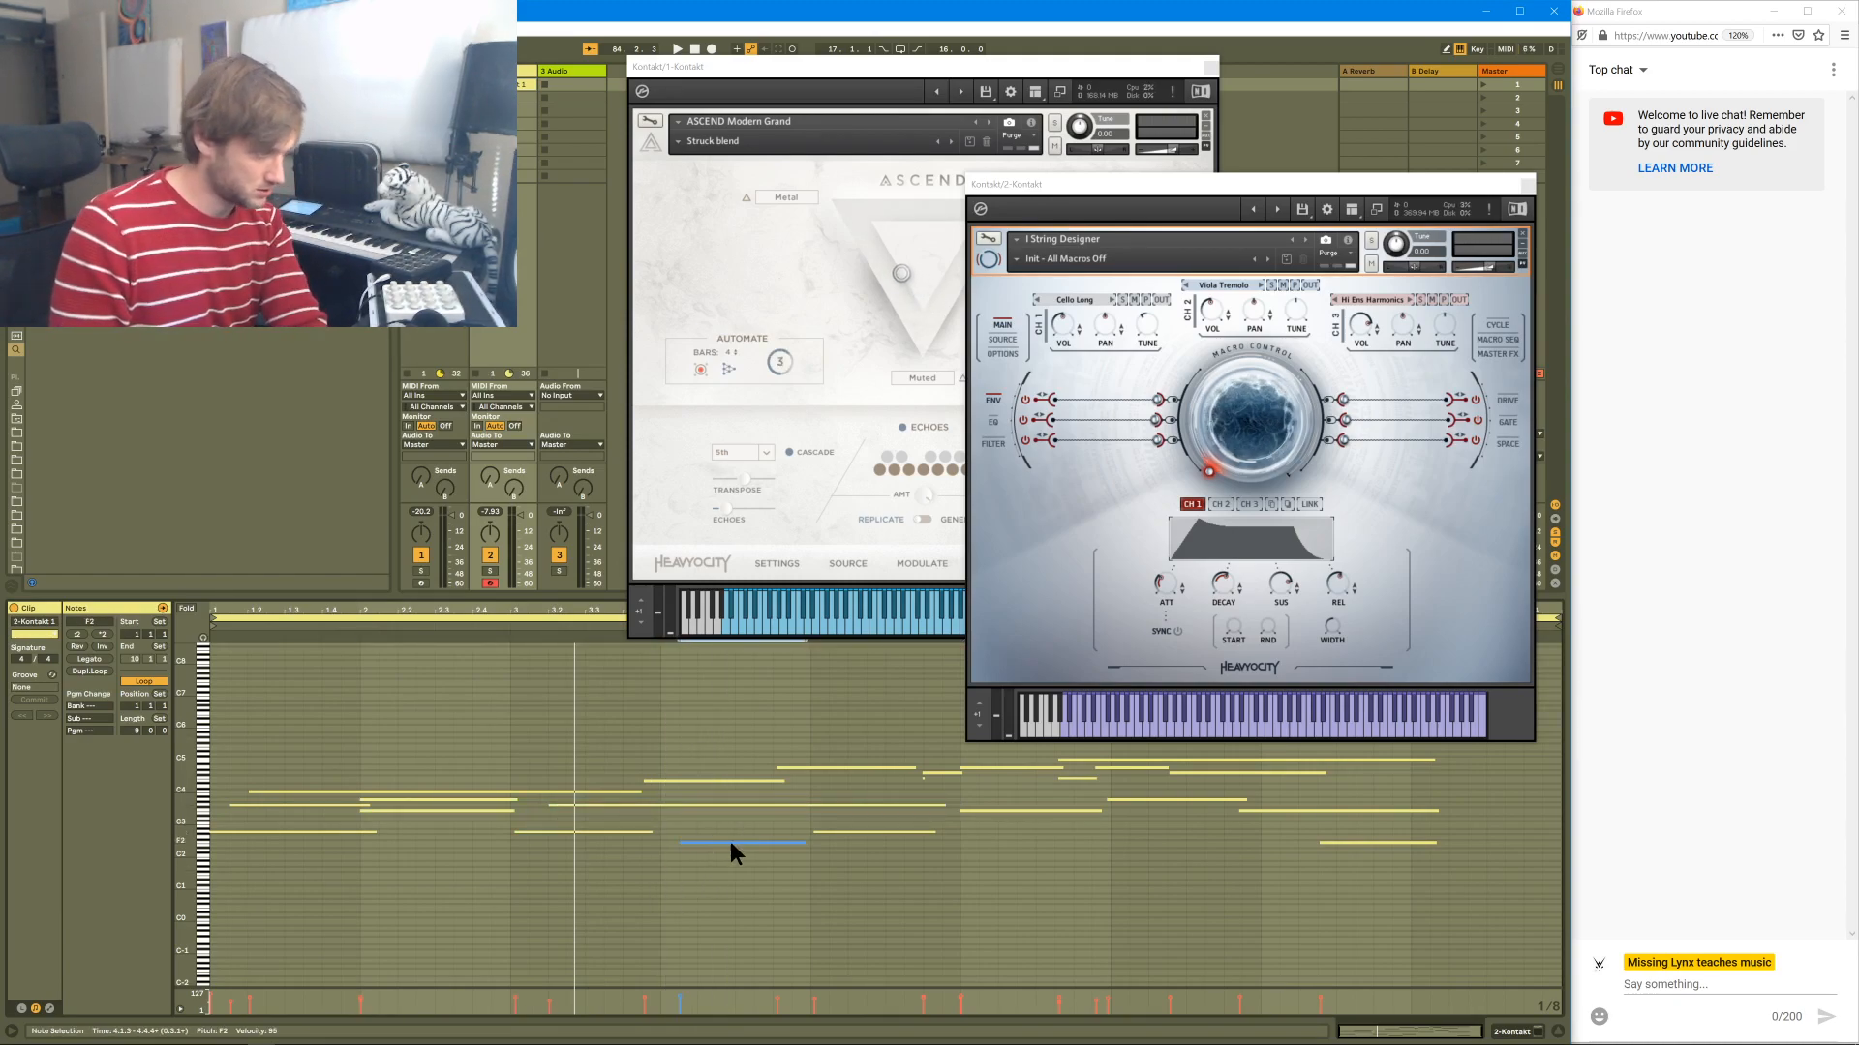
pyautogui.press('Left')
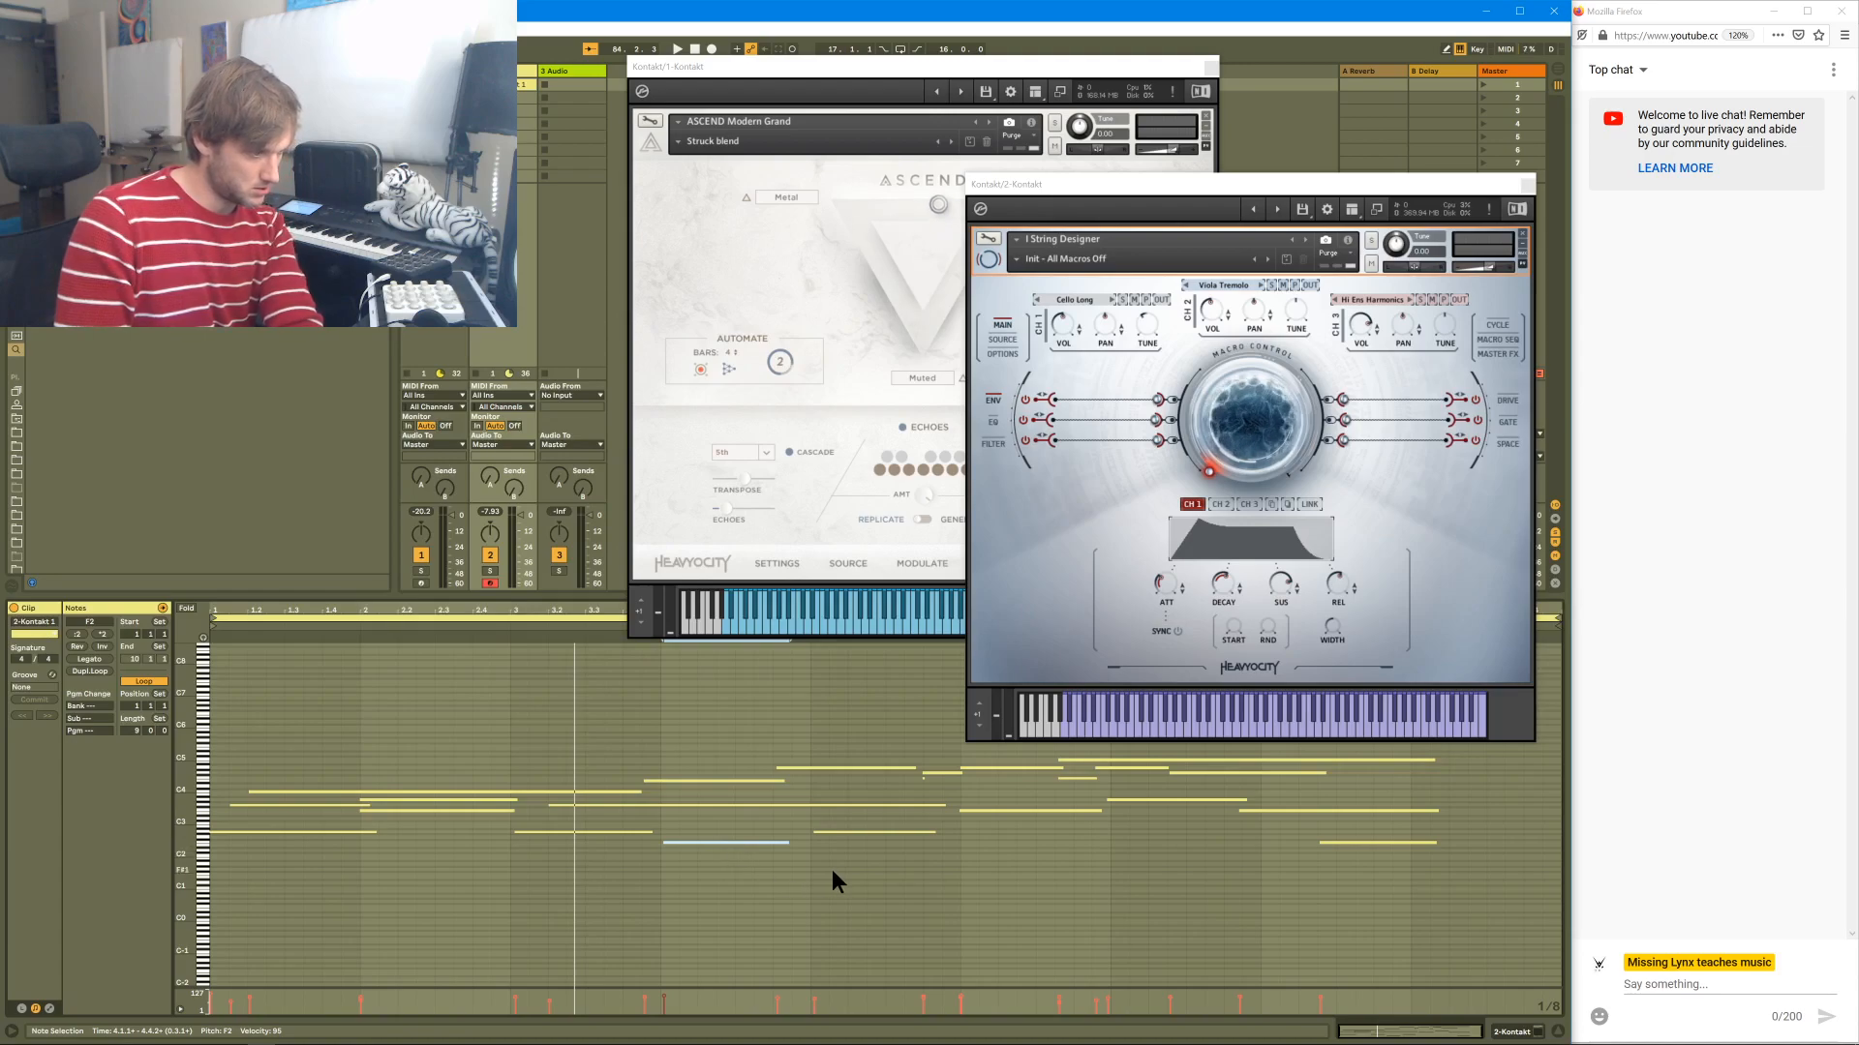
# - Play back the loop and review the ASCEND piano's effects, echoes, source, modulation and arpeggiator settings
pyautogui.press('space')
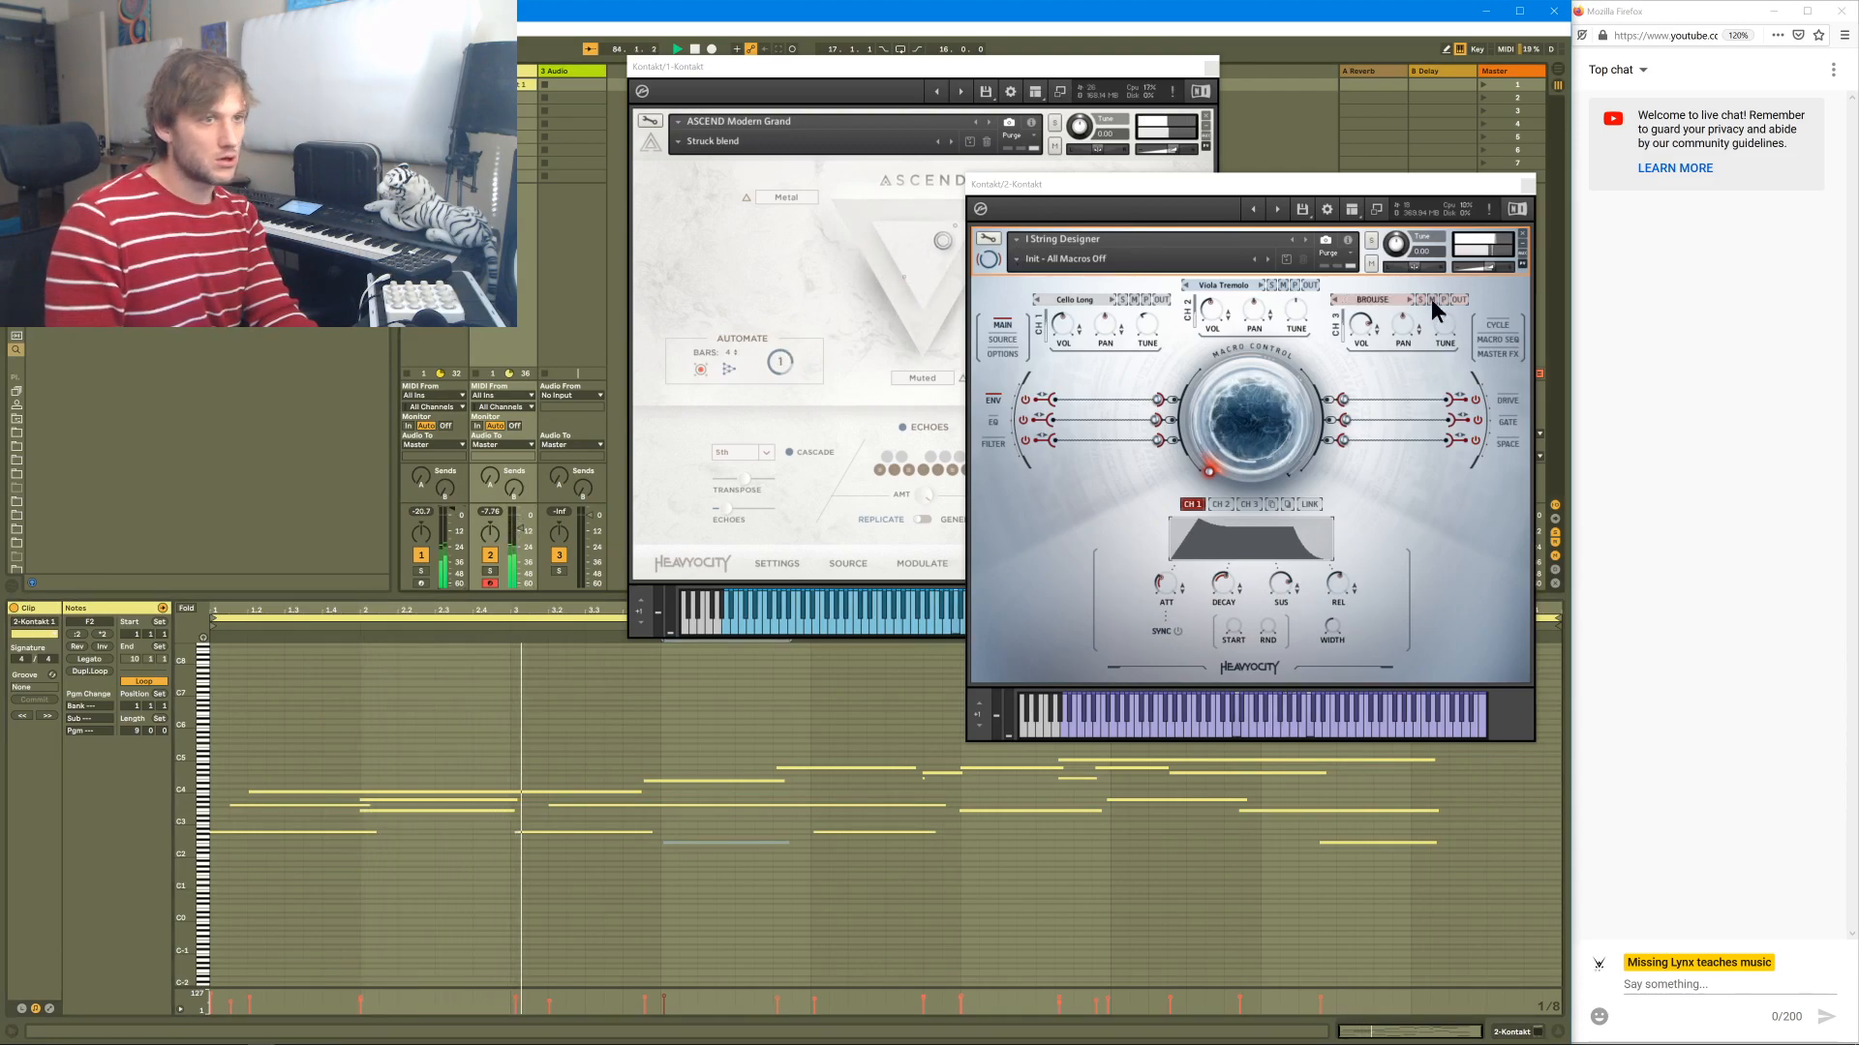
pyautogui.click(865, 211)
pyautogui.click(1099, 563)
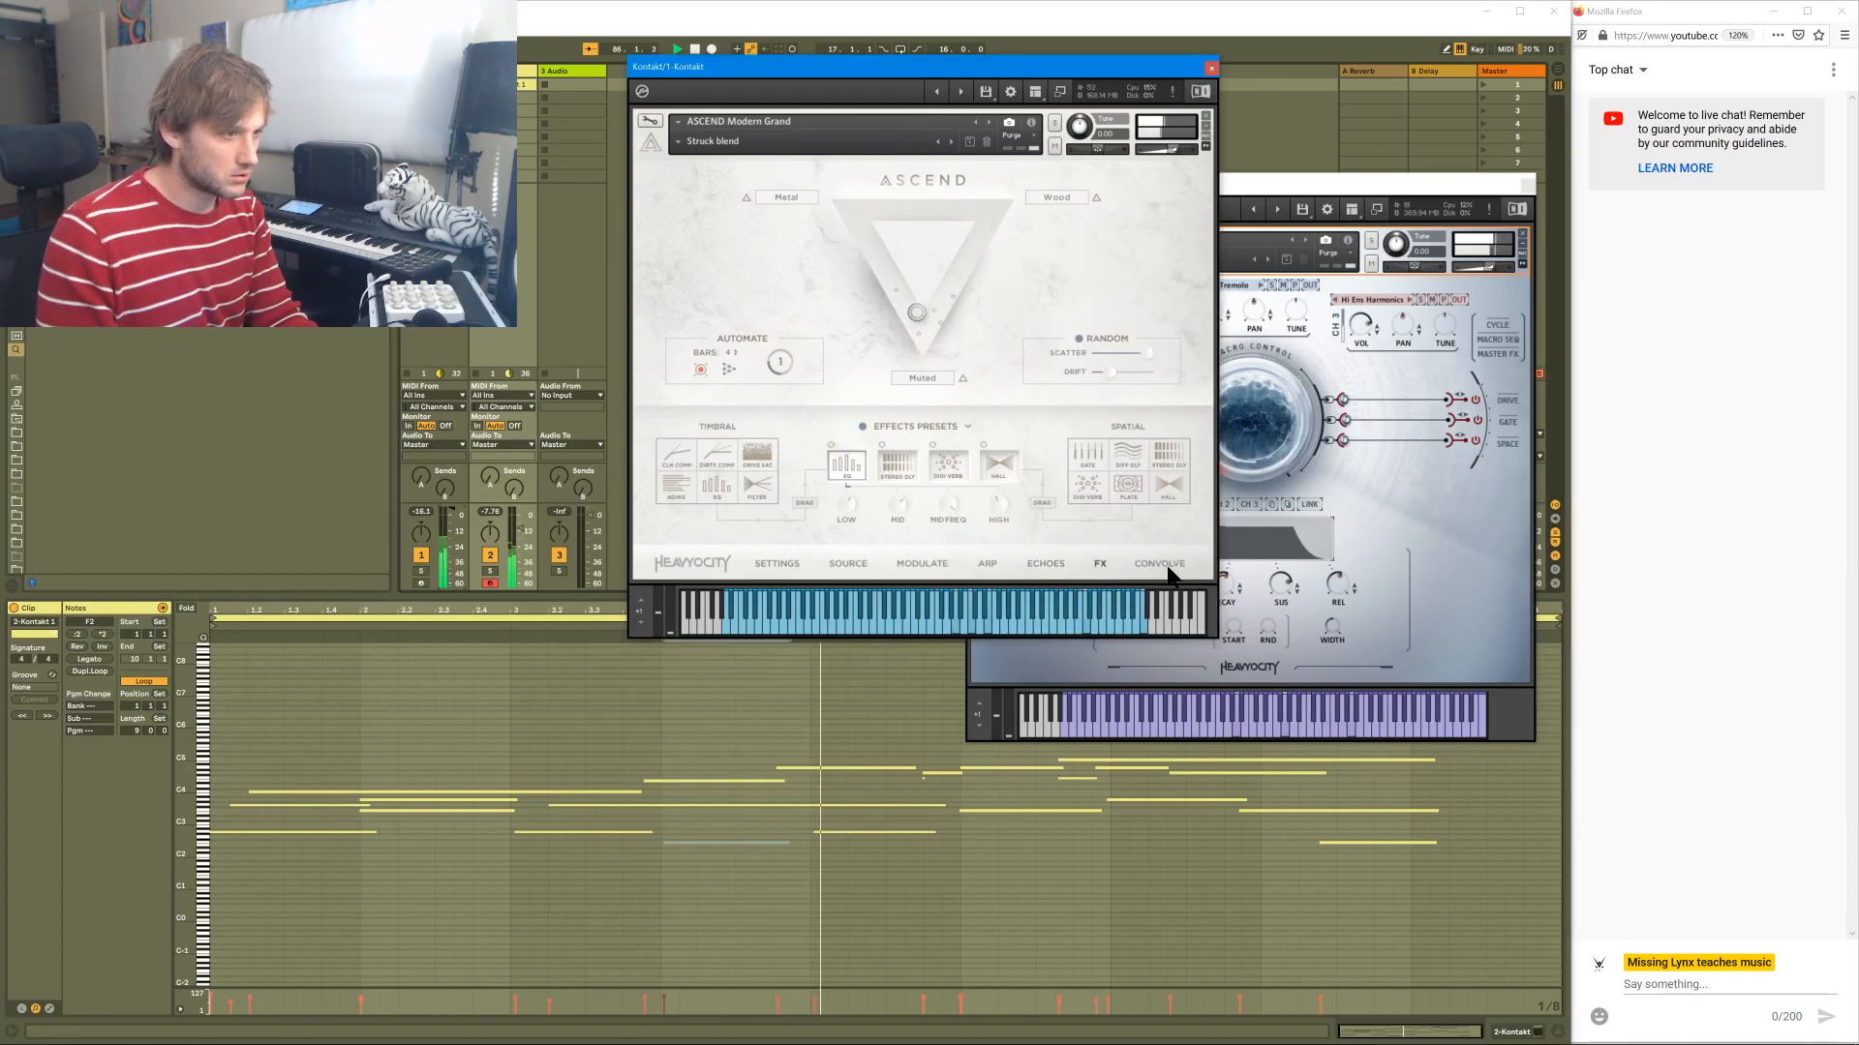
pyautogui.click(1057, 568)
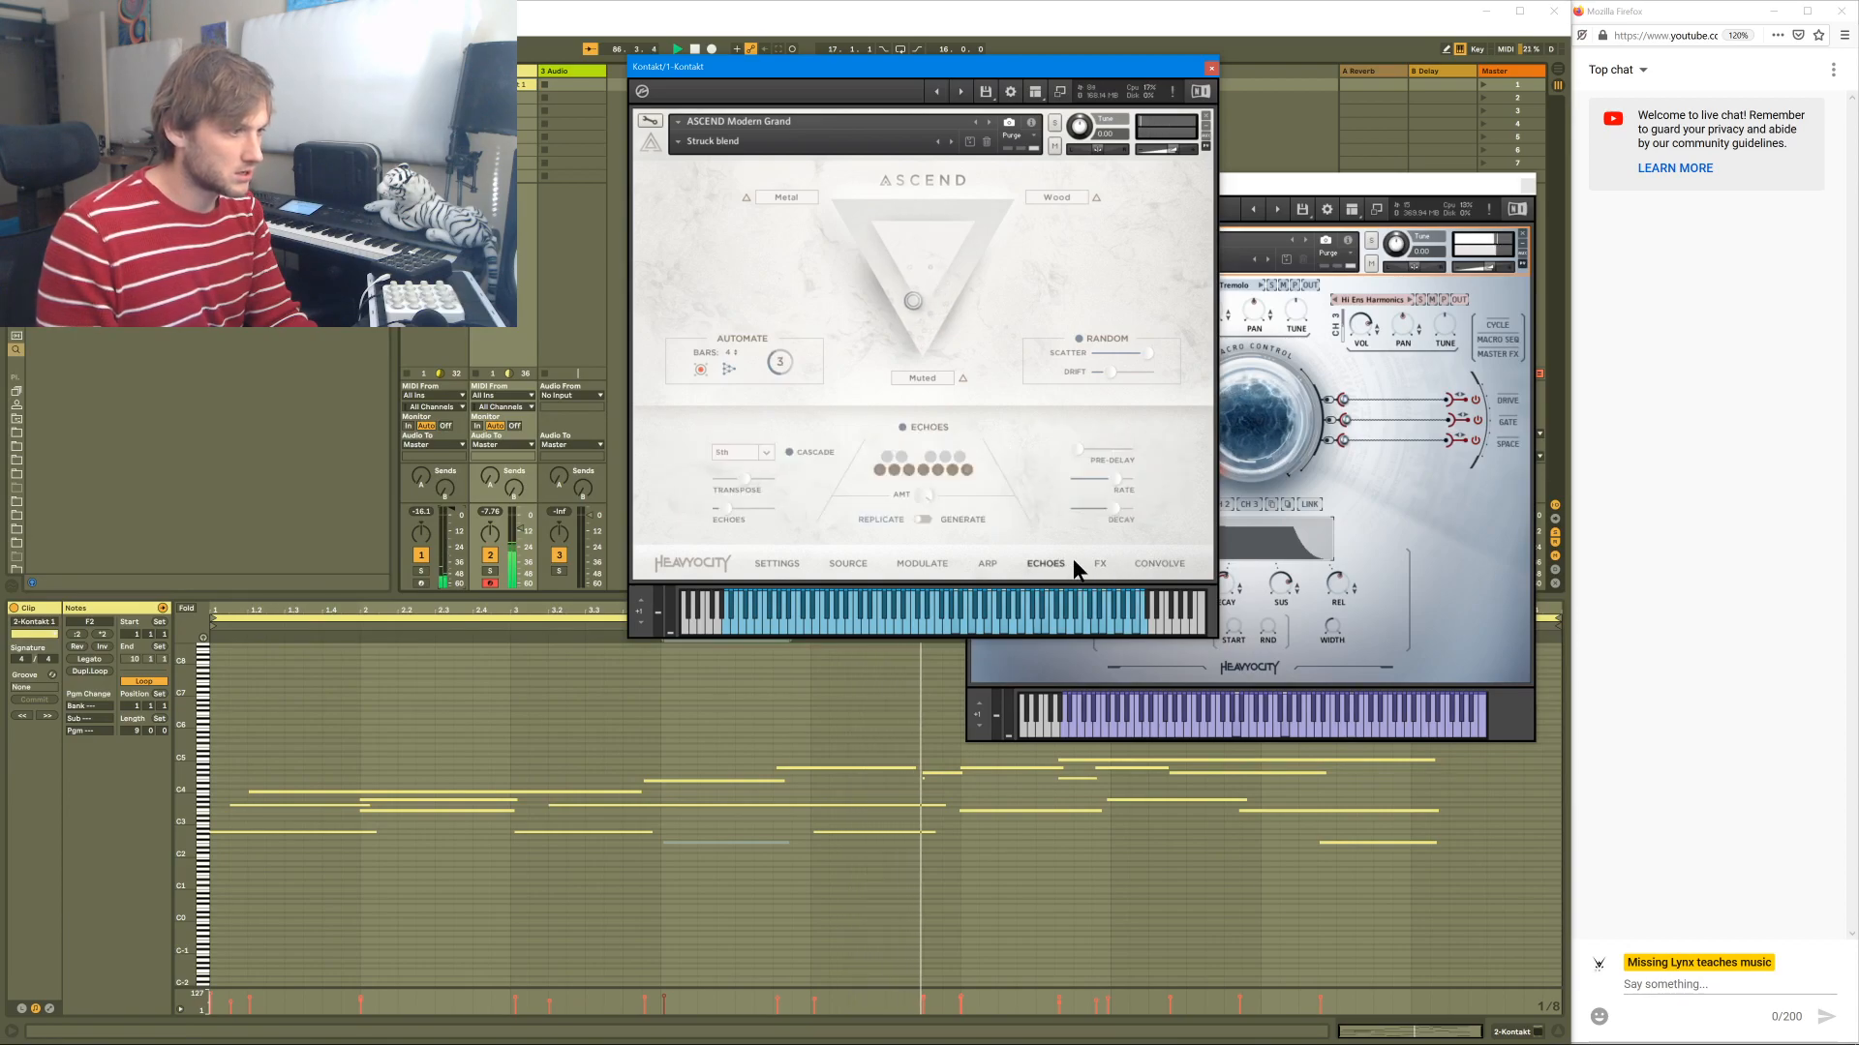
pyautogui.click(848, 565)
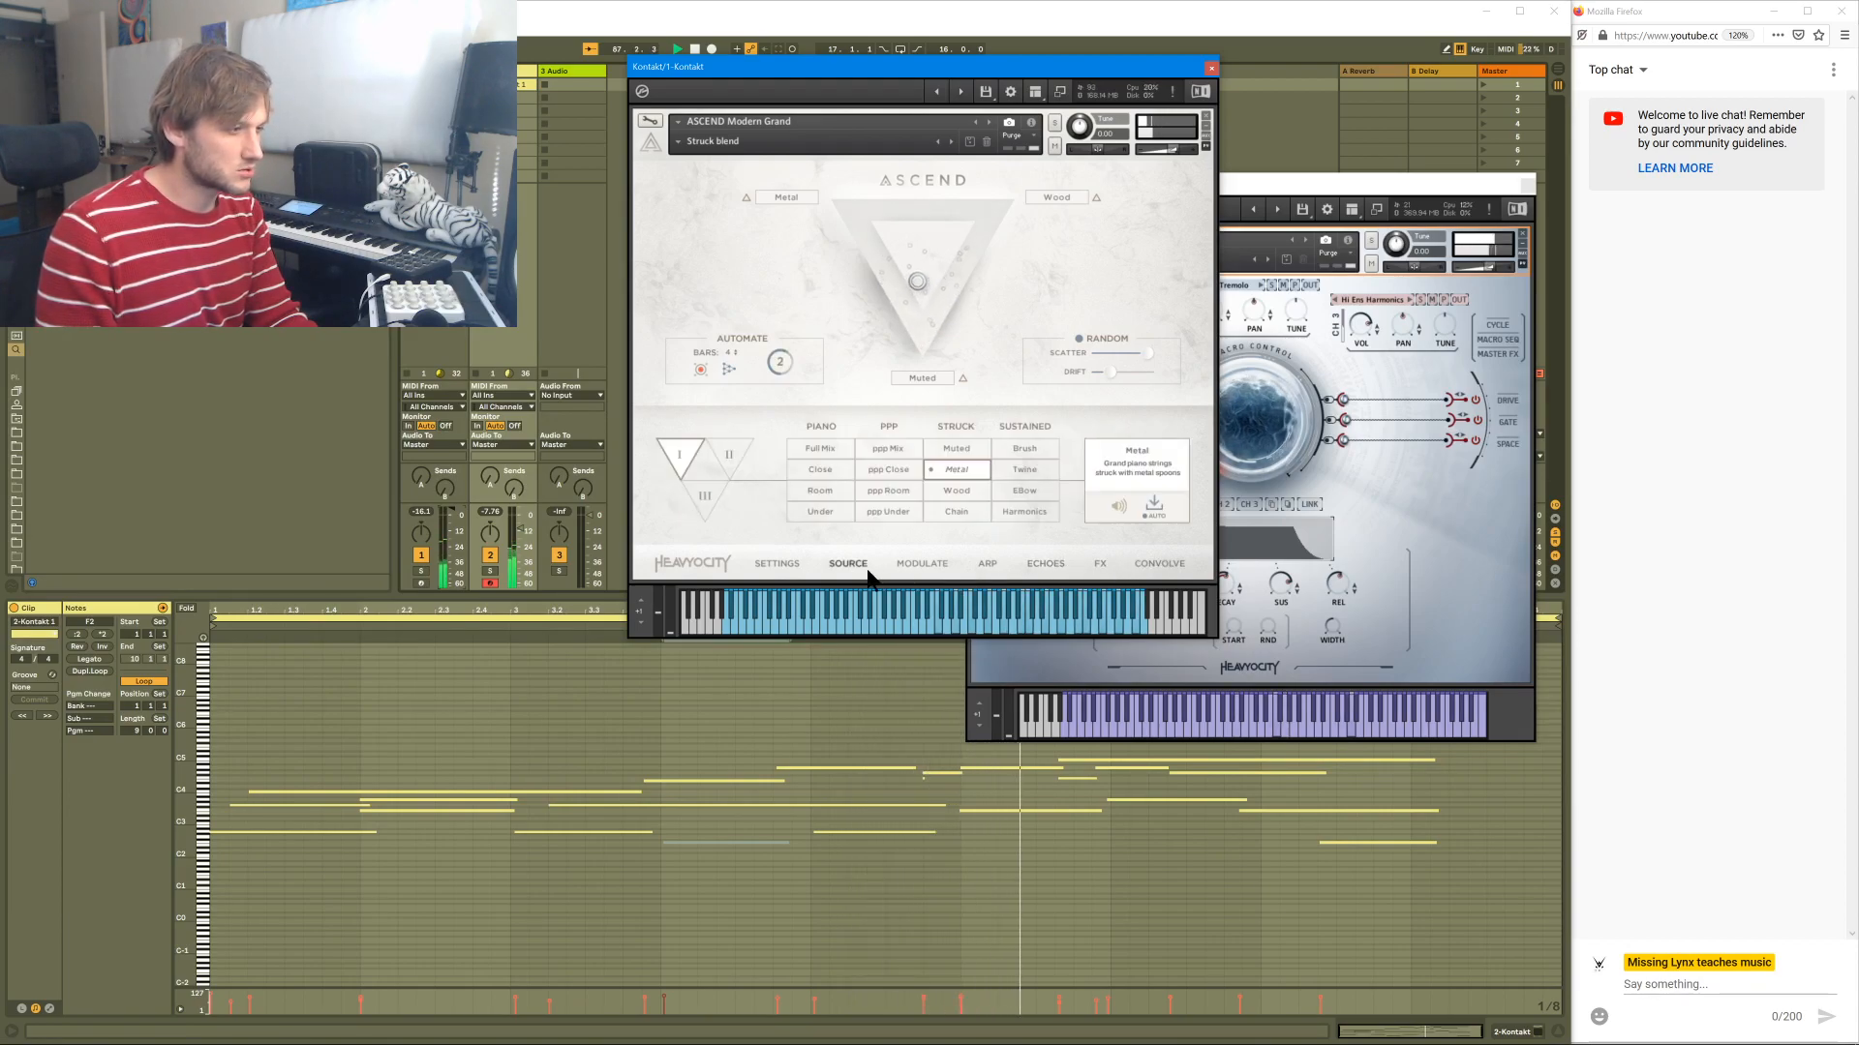
pyautogui.click(921, 564)
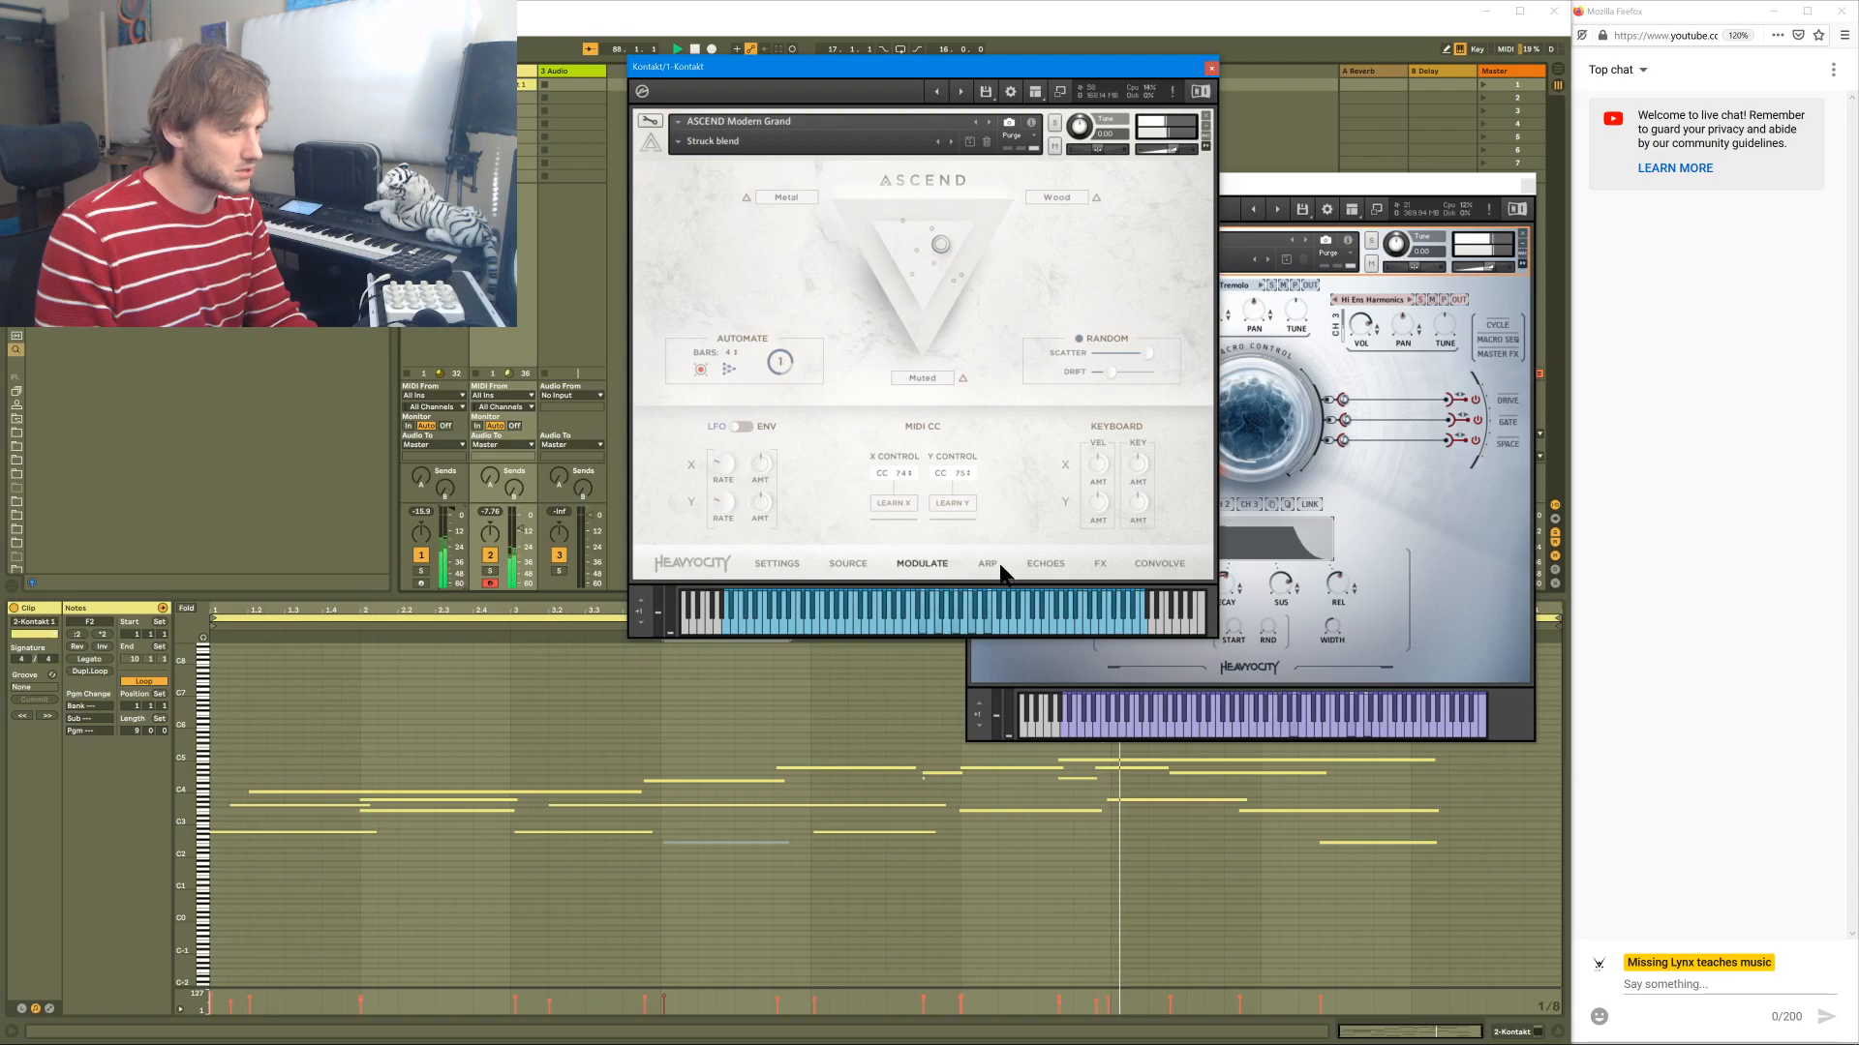
pyautogui.click(988, 564)
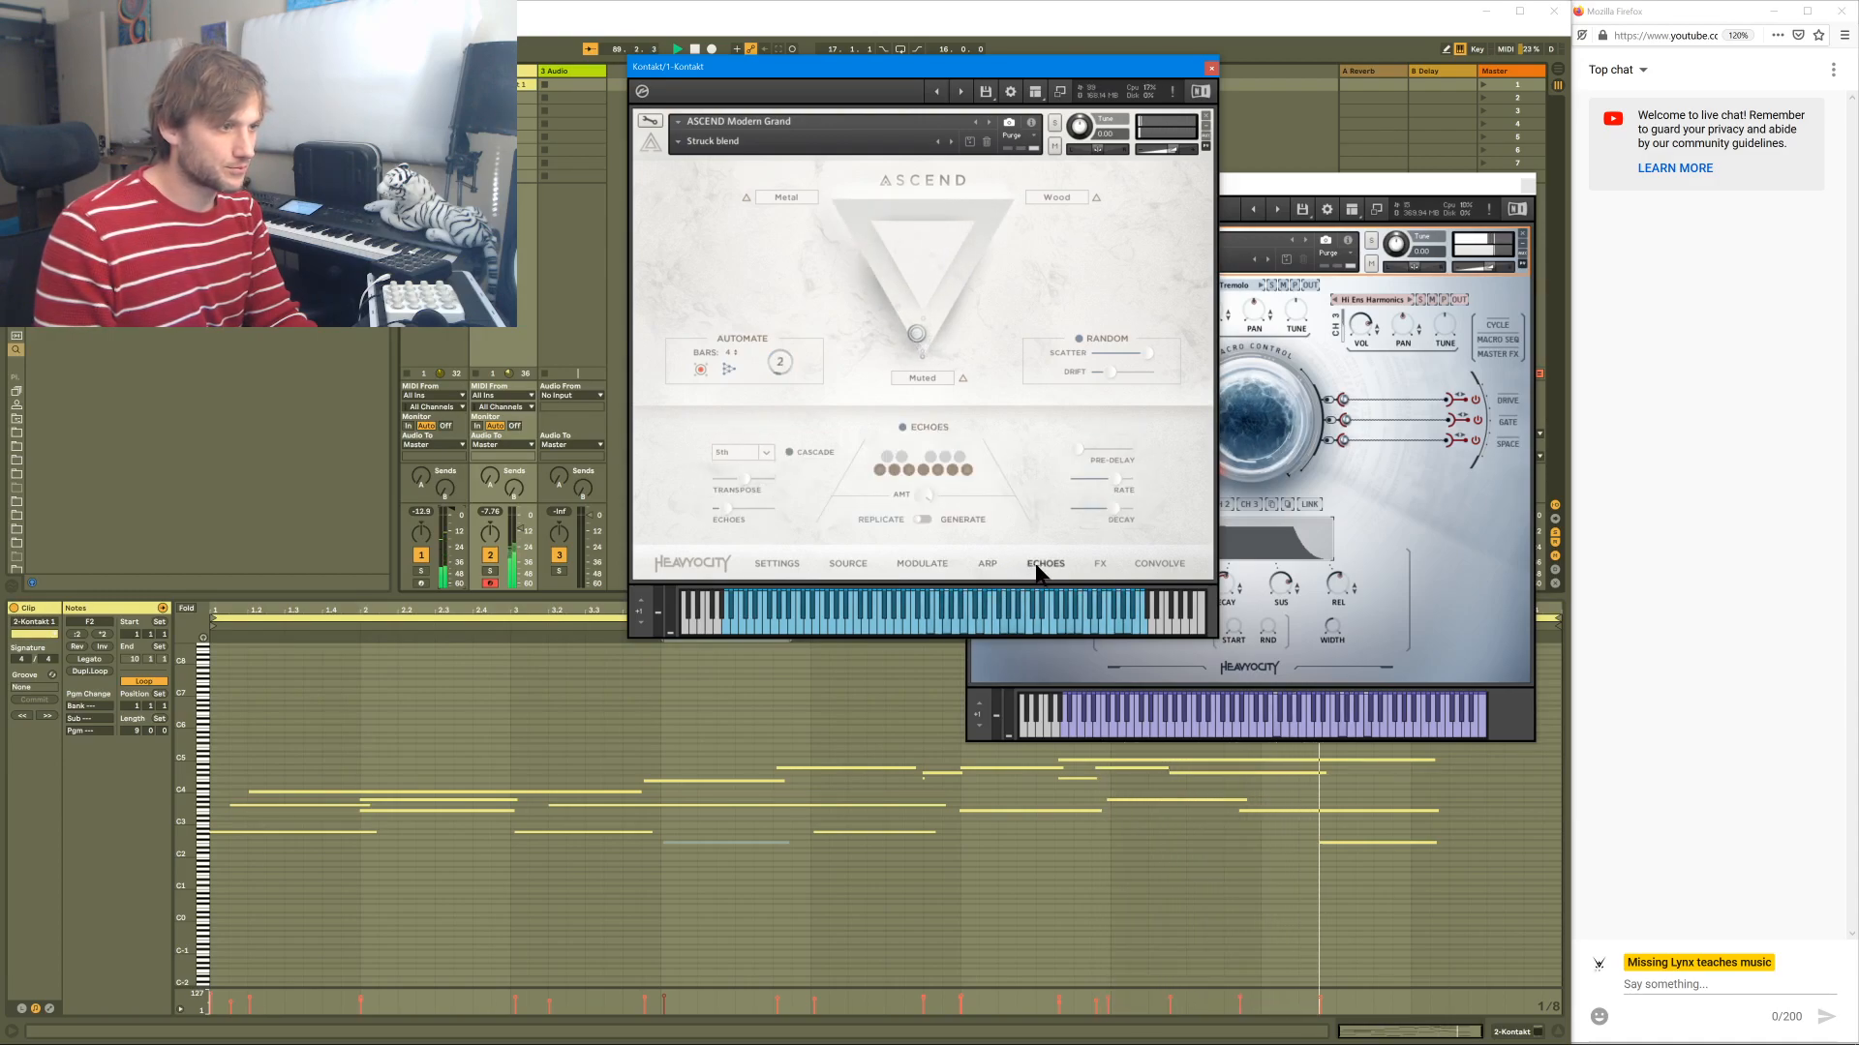
# - Place a compressor in the last slot of ASCEND's effects chain, adjust its attack and makeup, and raise the string track's volume
pyautogui.click(1100, 567)
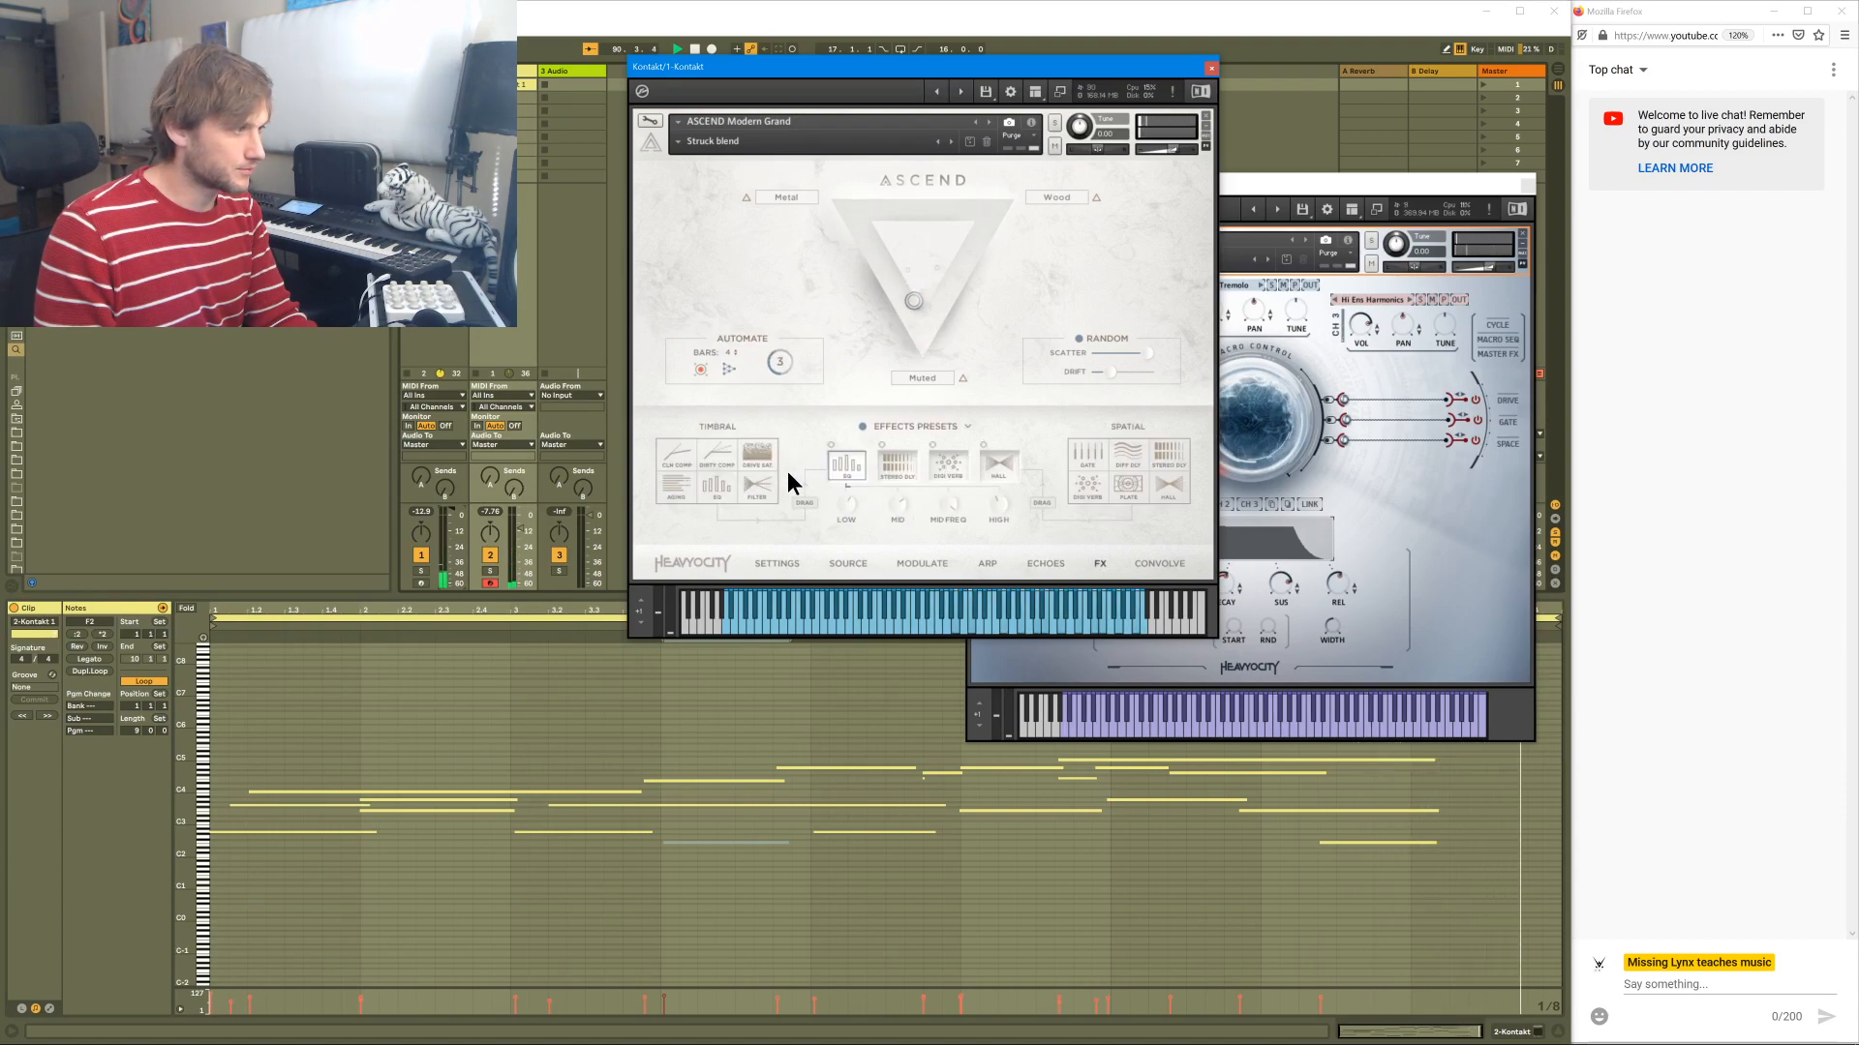
pyautogui.moveTo(717, 463); pyautogui.dragTo(1003, 463)
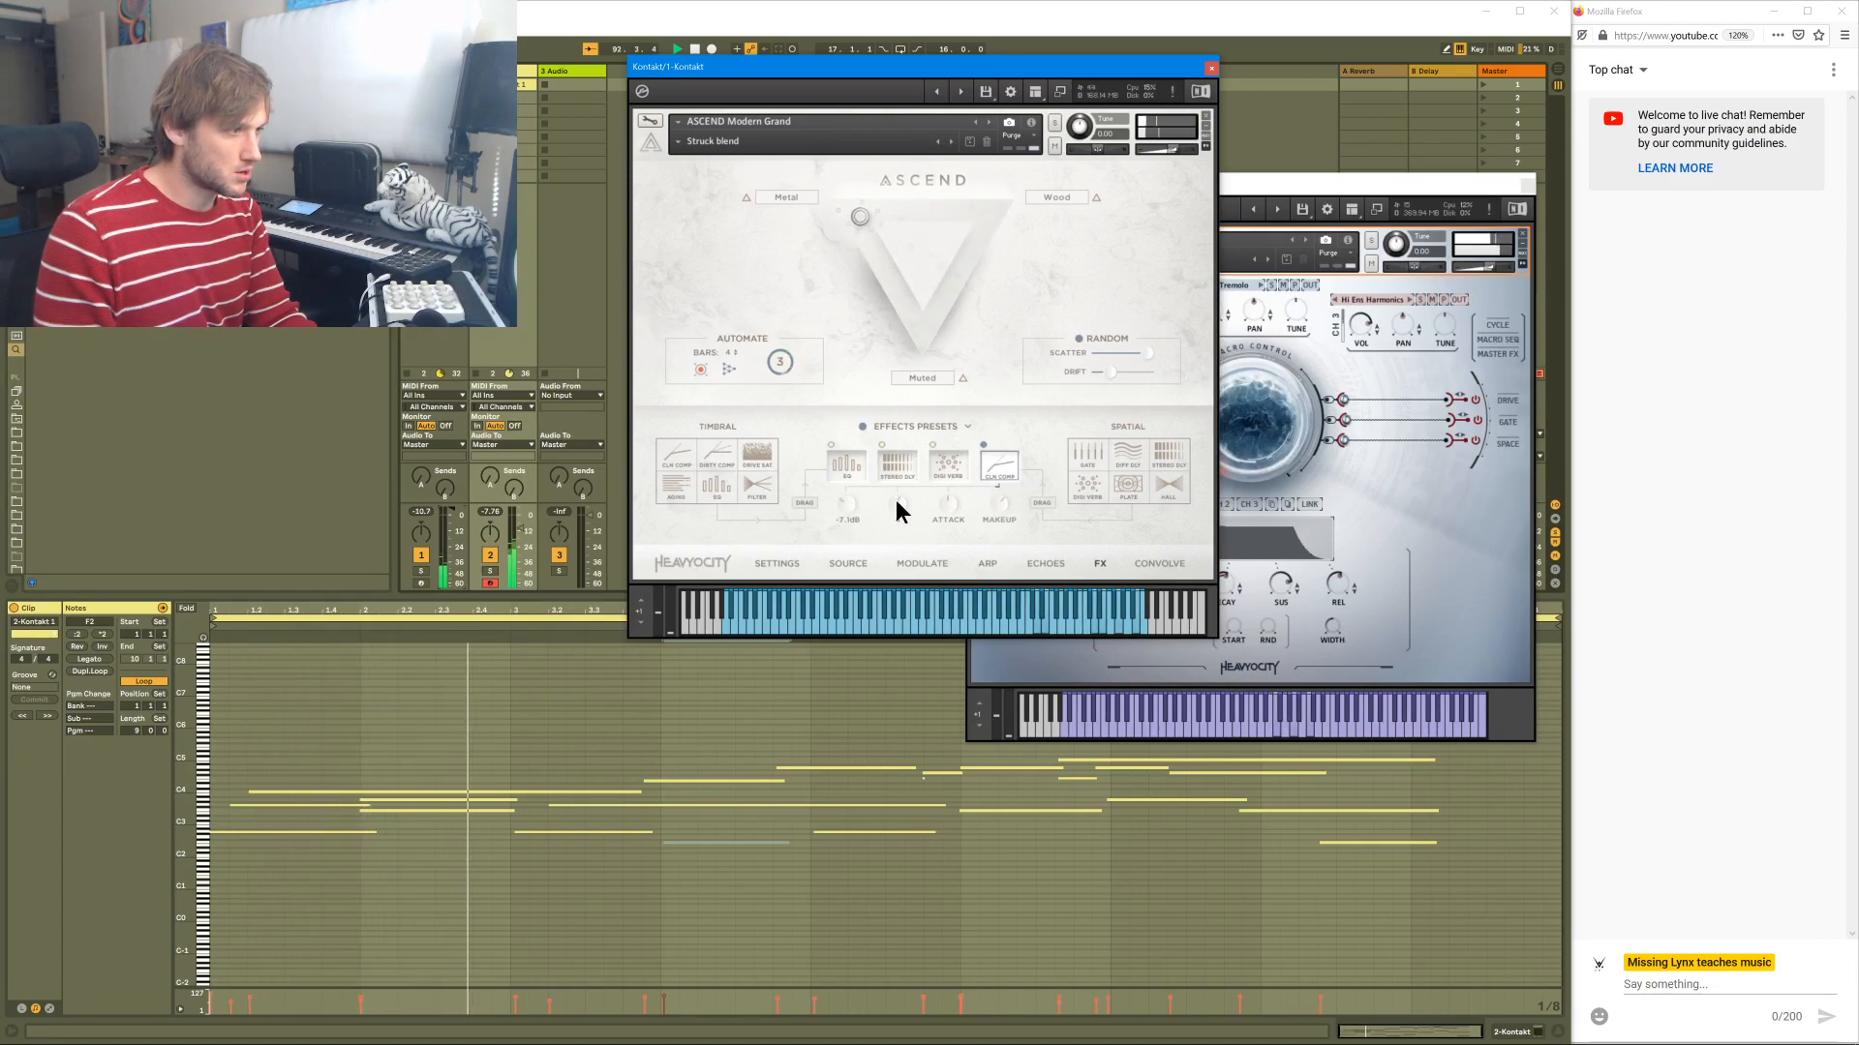
pyautogui.moveTo(951, 504); pyautogui.dragTo(996, 510)
pyautogui.moveTo(520, 528); pyautogui.dragTo(520, 507)
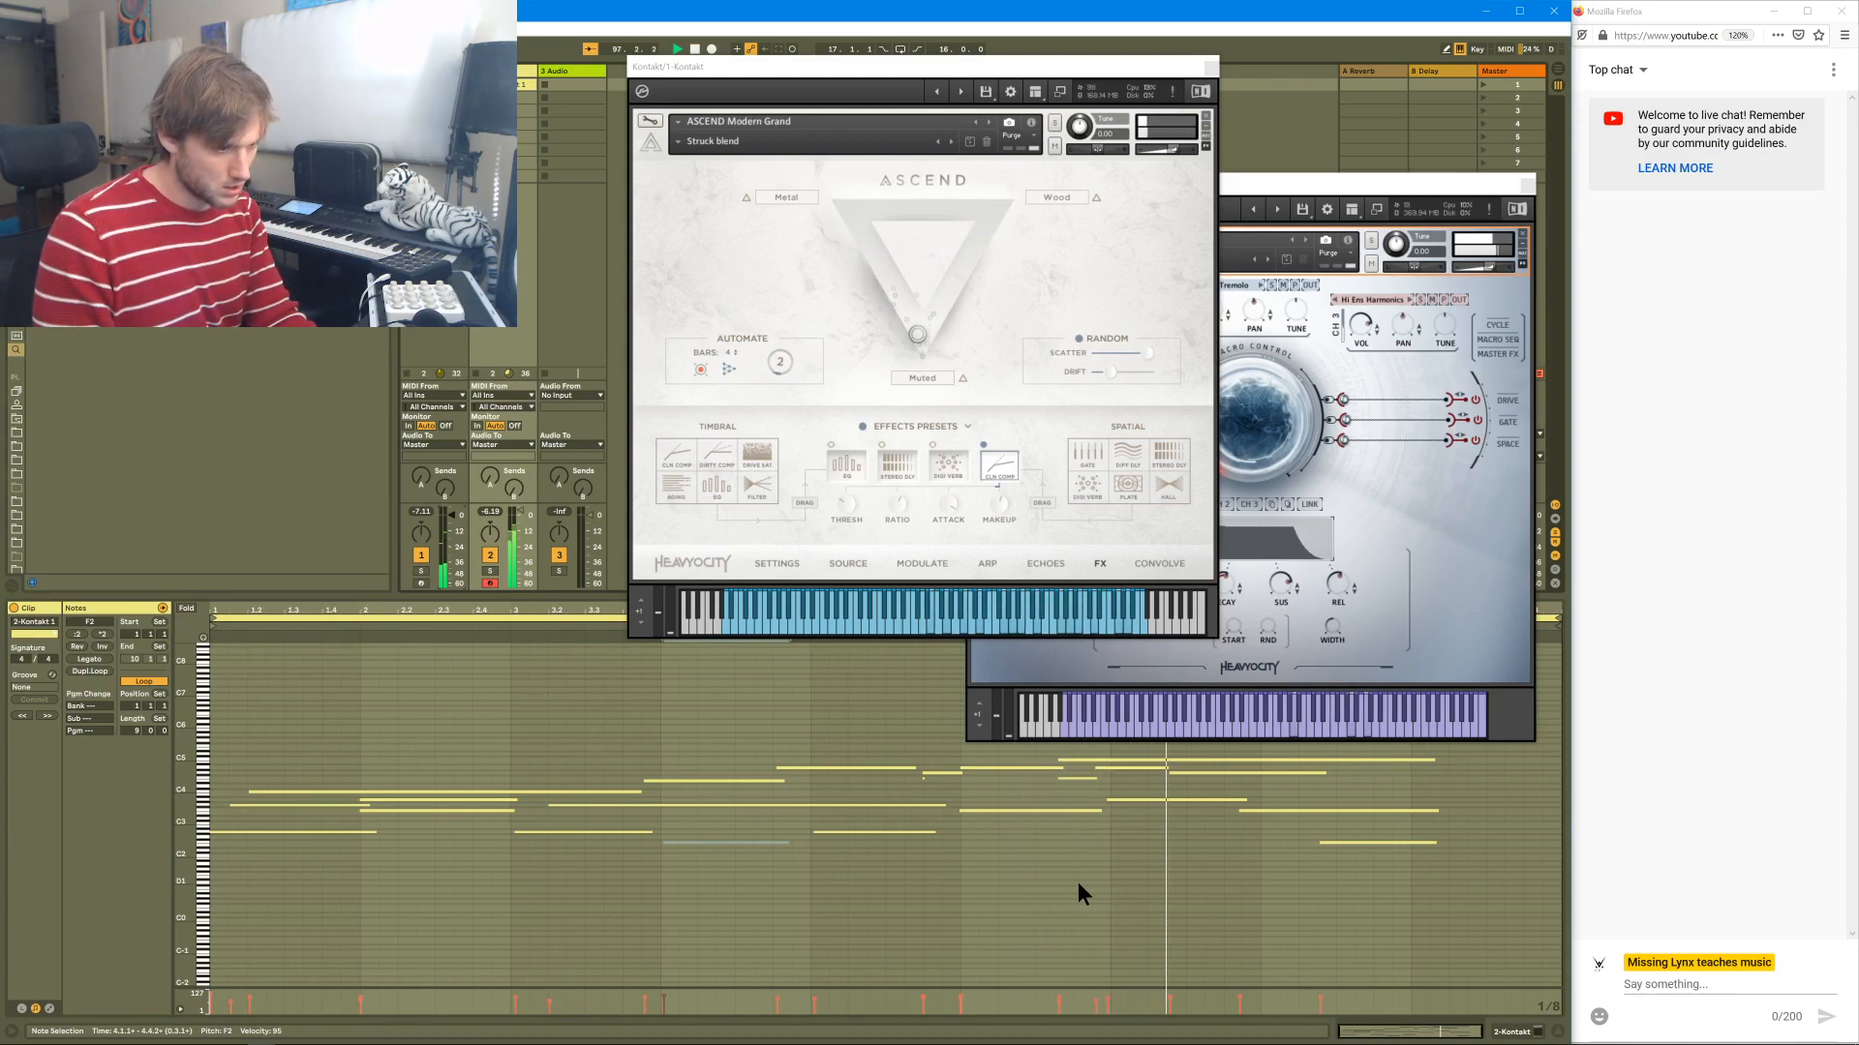
# - Nudge the last F3 note in the string clip later to about 7.4.4 and the final F2 note slightly later
pyautogui.moveTo(1257, 856); pyautogui.dragTo(1304, 799)
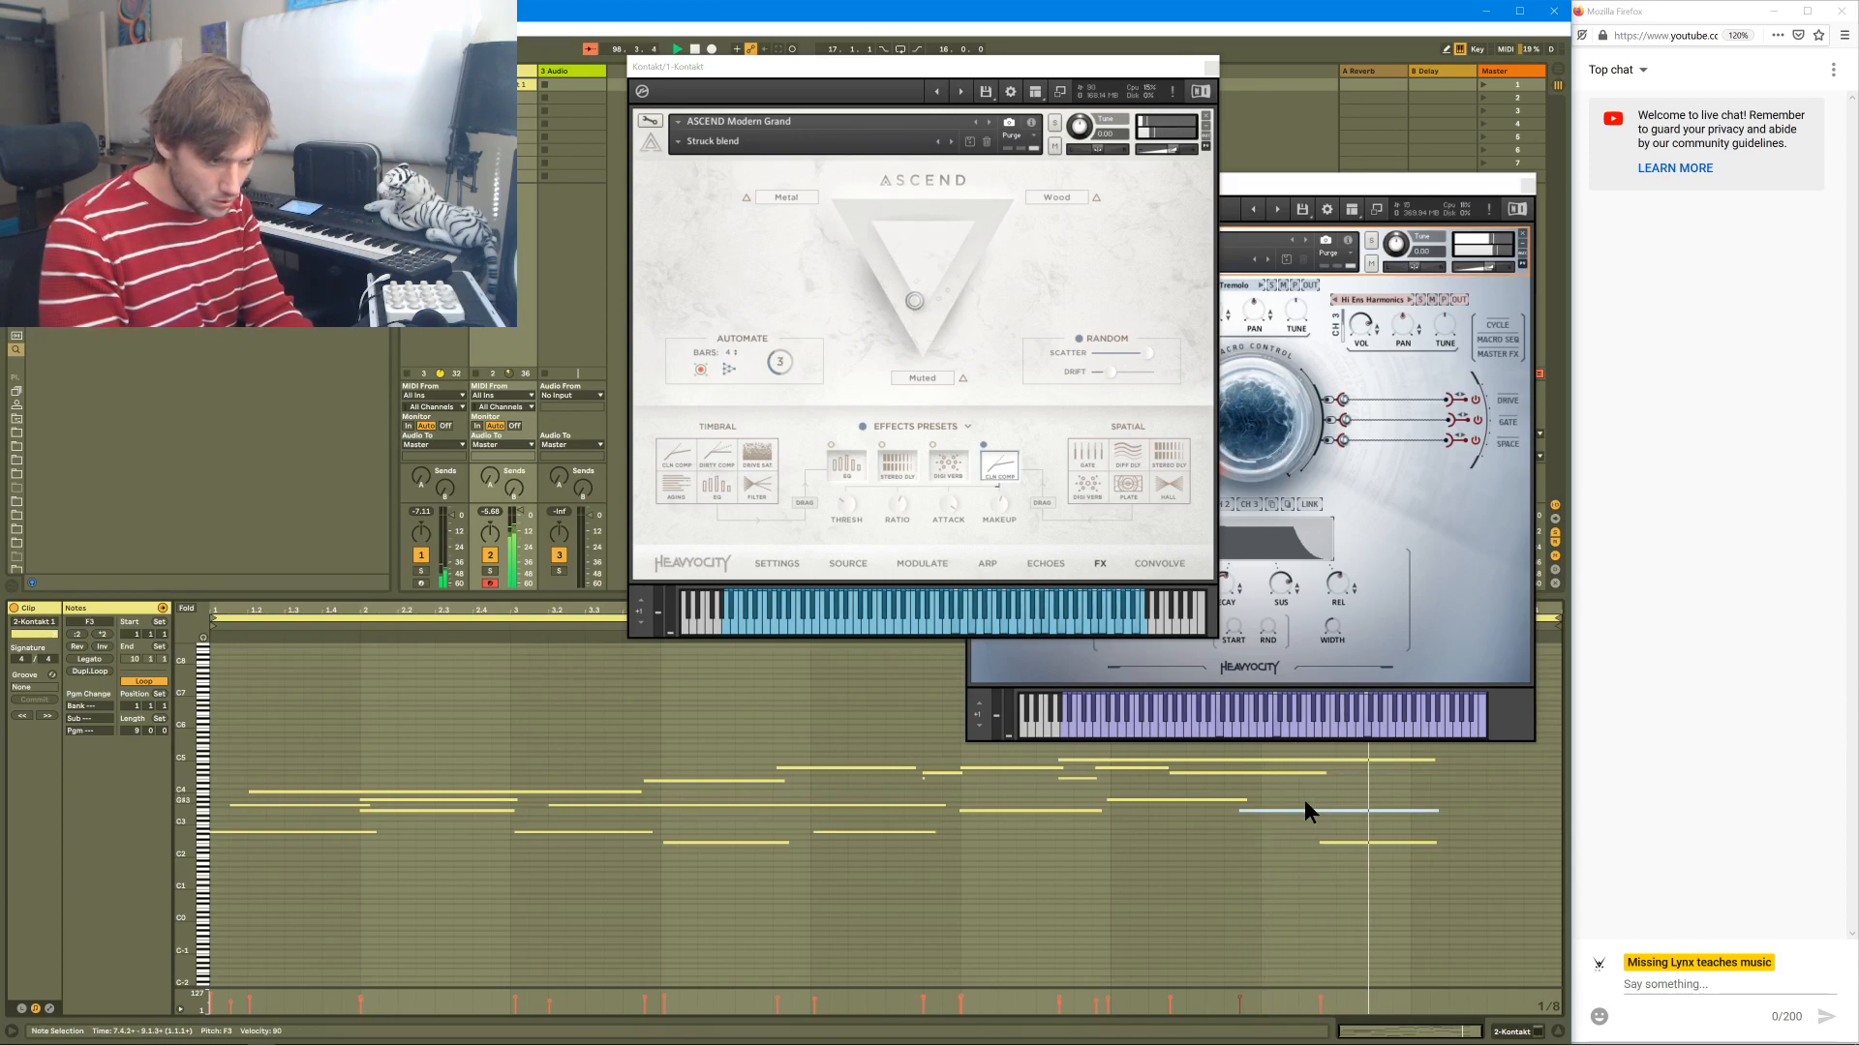
pyautogui.press('Right')
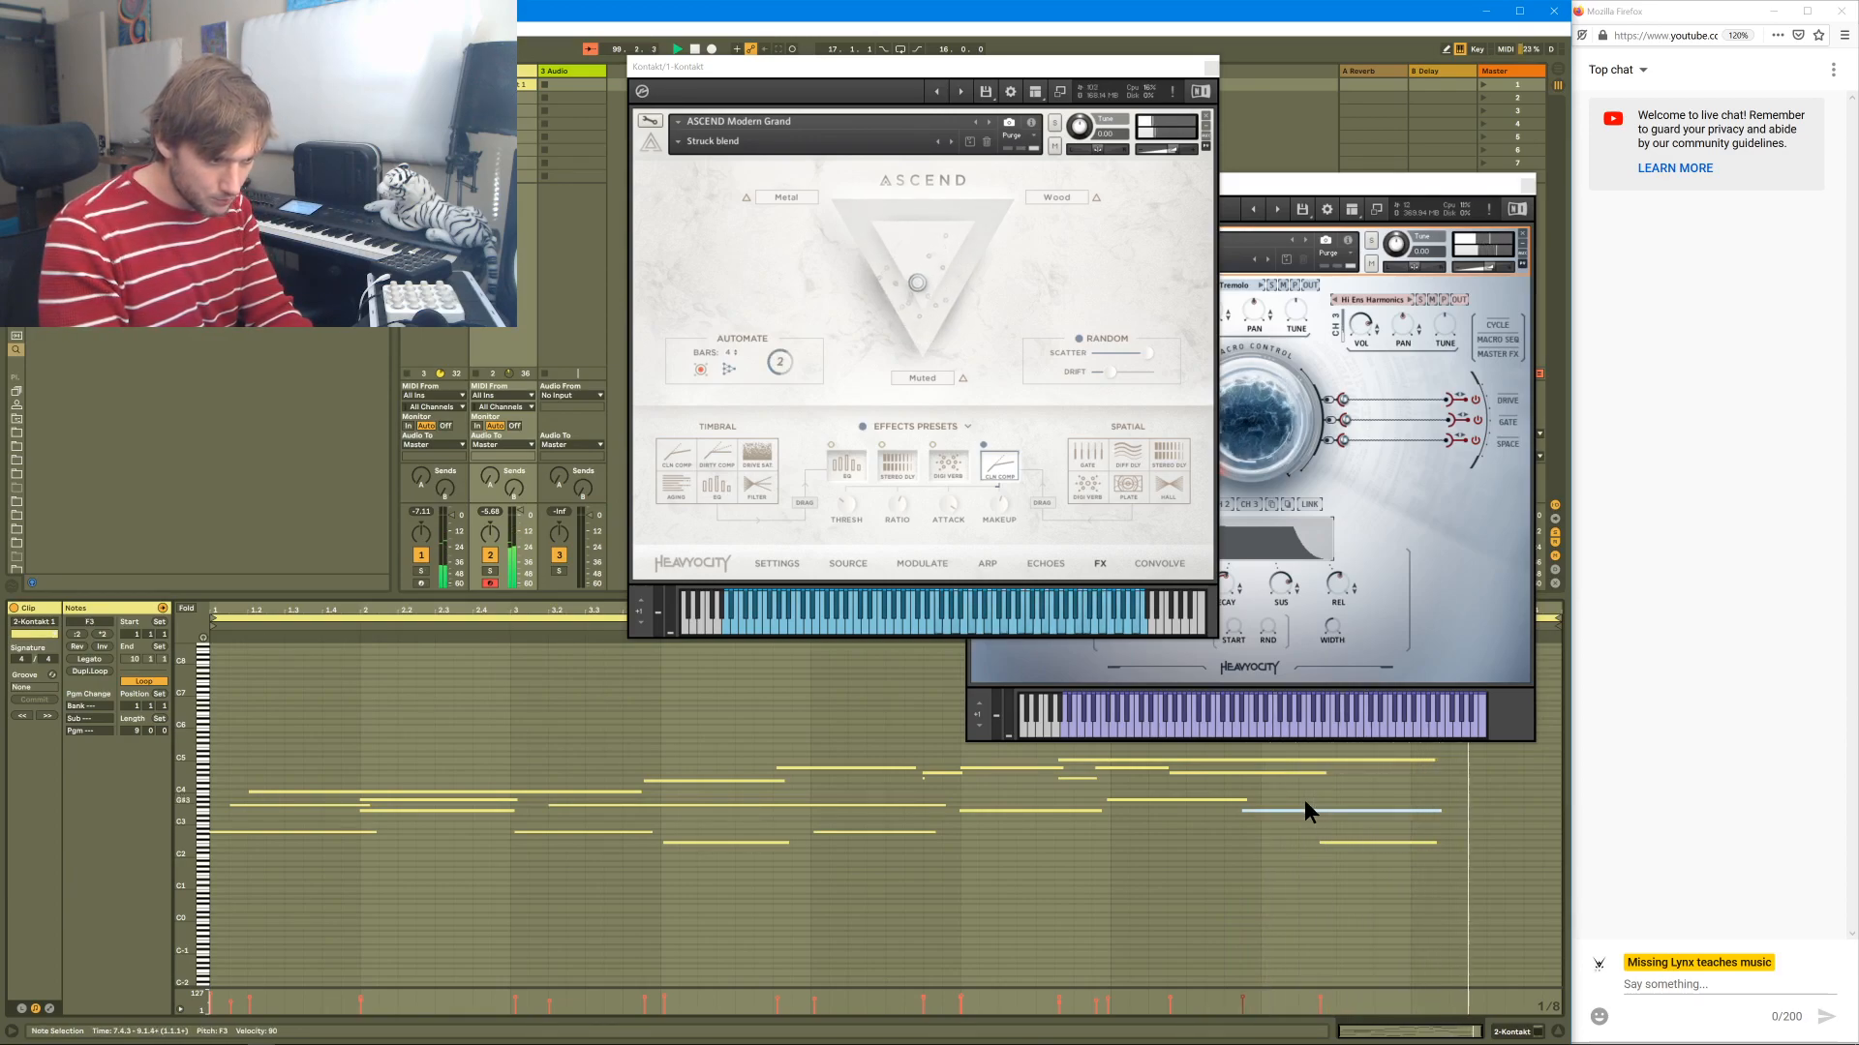
pyautogui.hotkey('ctrl', 'Left')
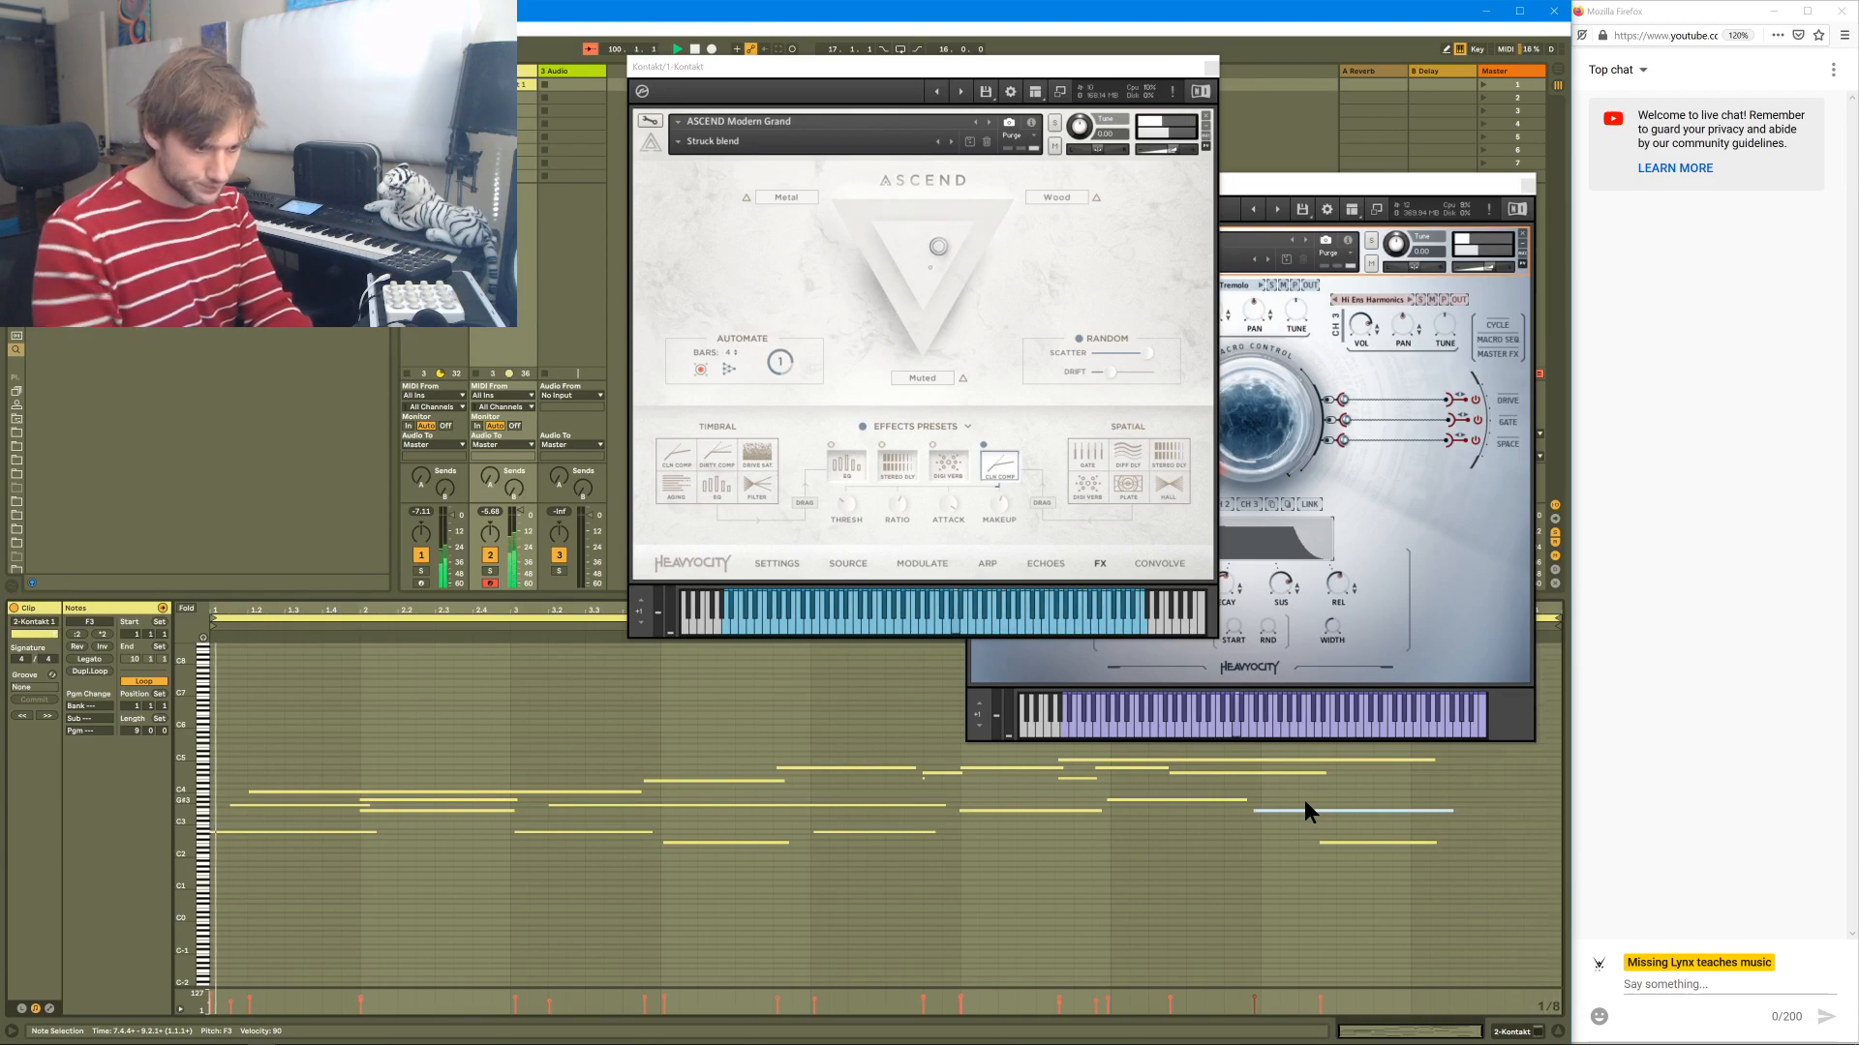
pyautogui.click(1348, 842)
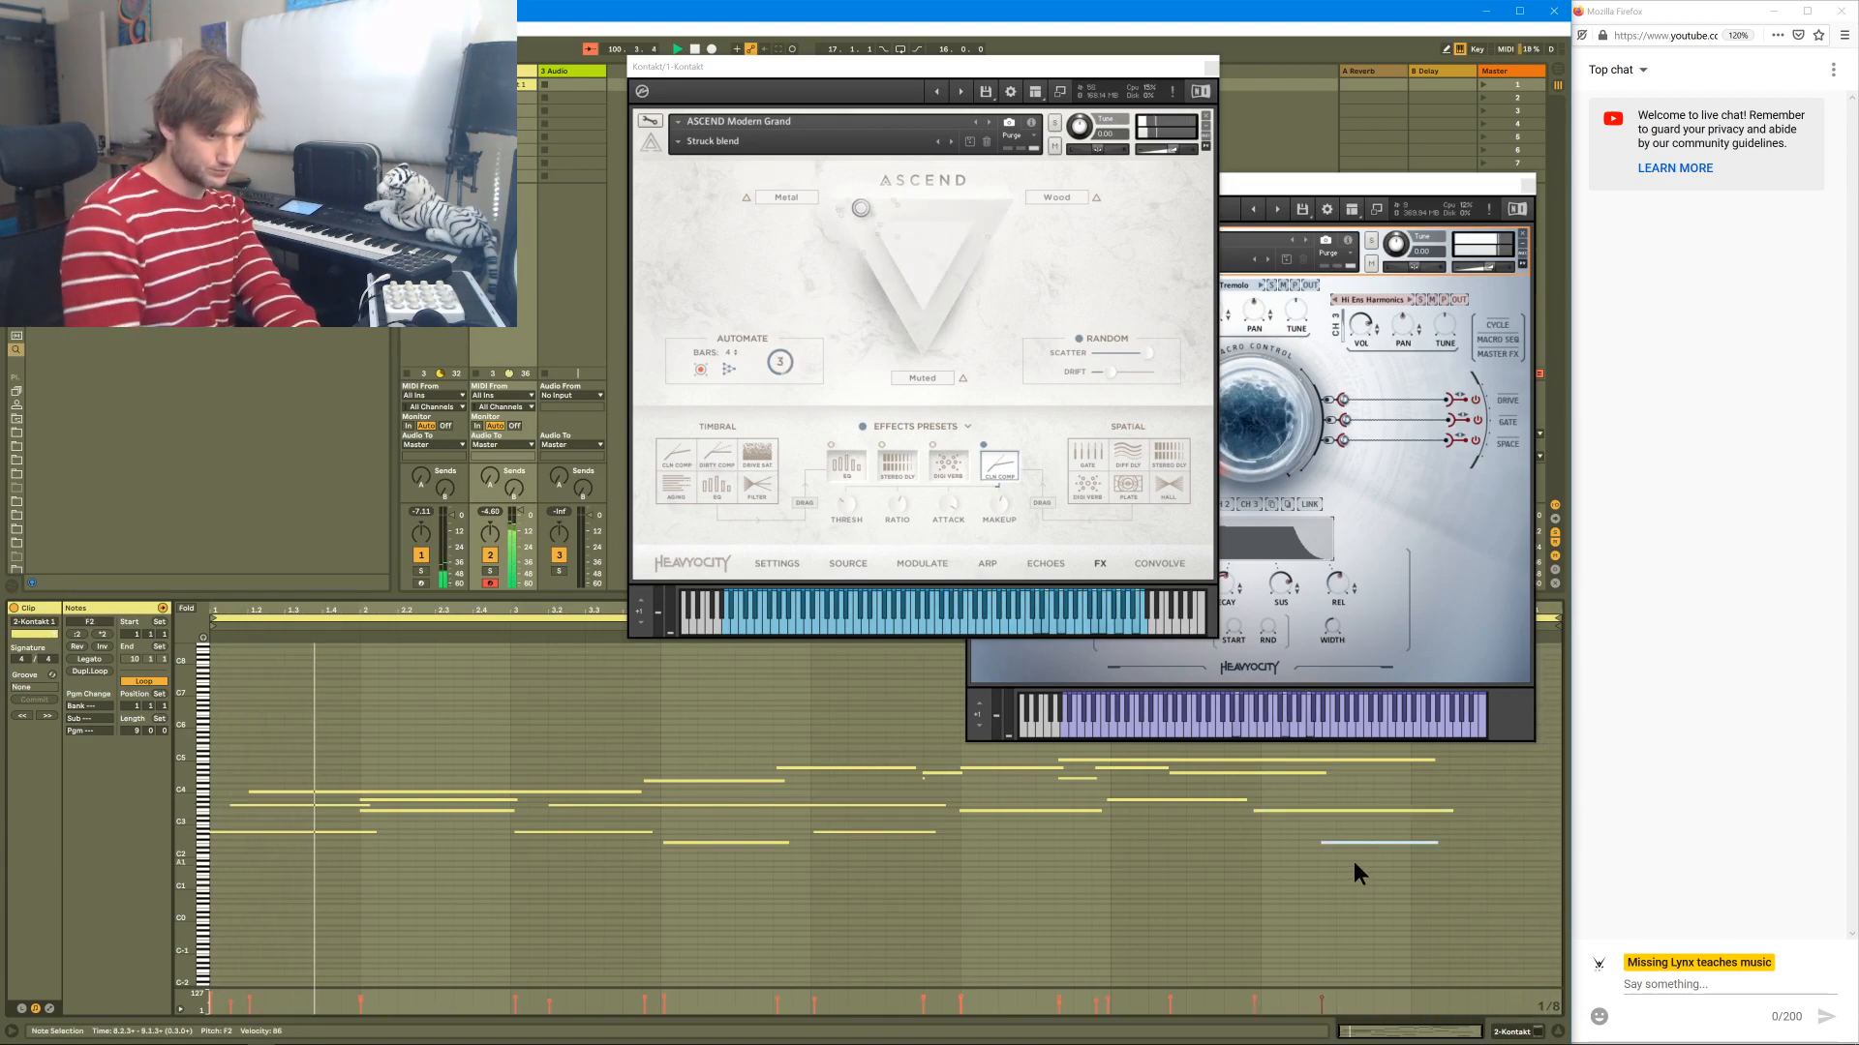
pyautogui.hotkey('alt', 'Right')
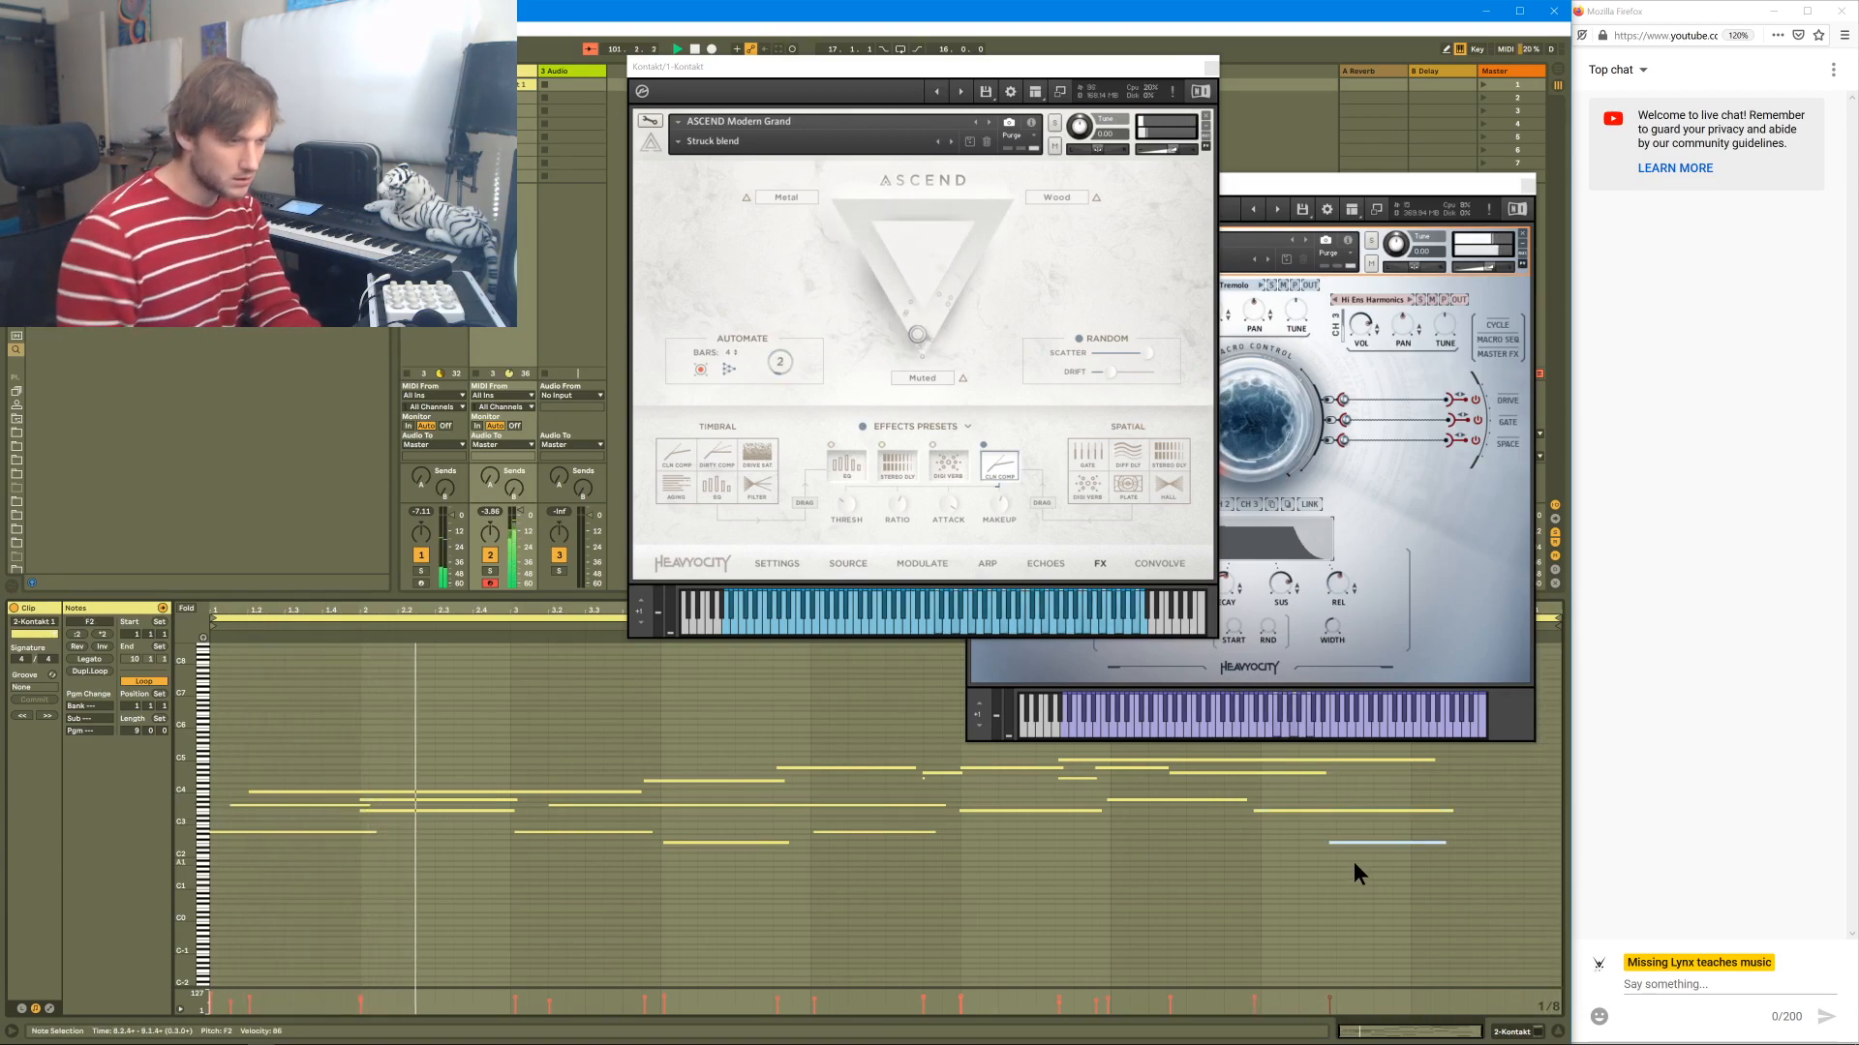
# - Quantize all notes in the string clip once more and delete the tiny stray F4 note just before bar 6
pyautogui.click(1106, 877)
pyautogui.hotkey('ctrl', 'a')
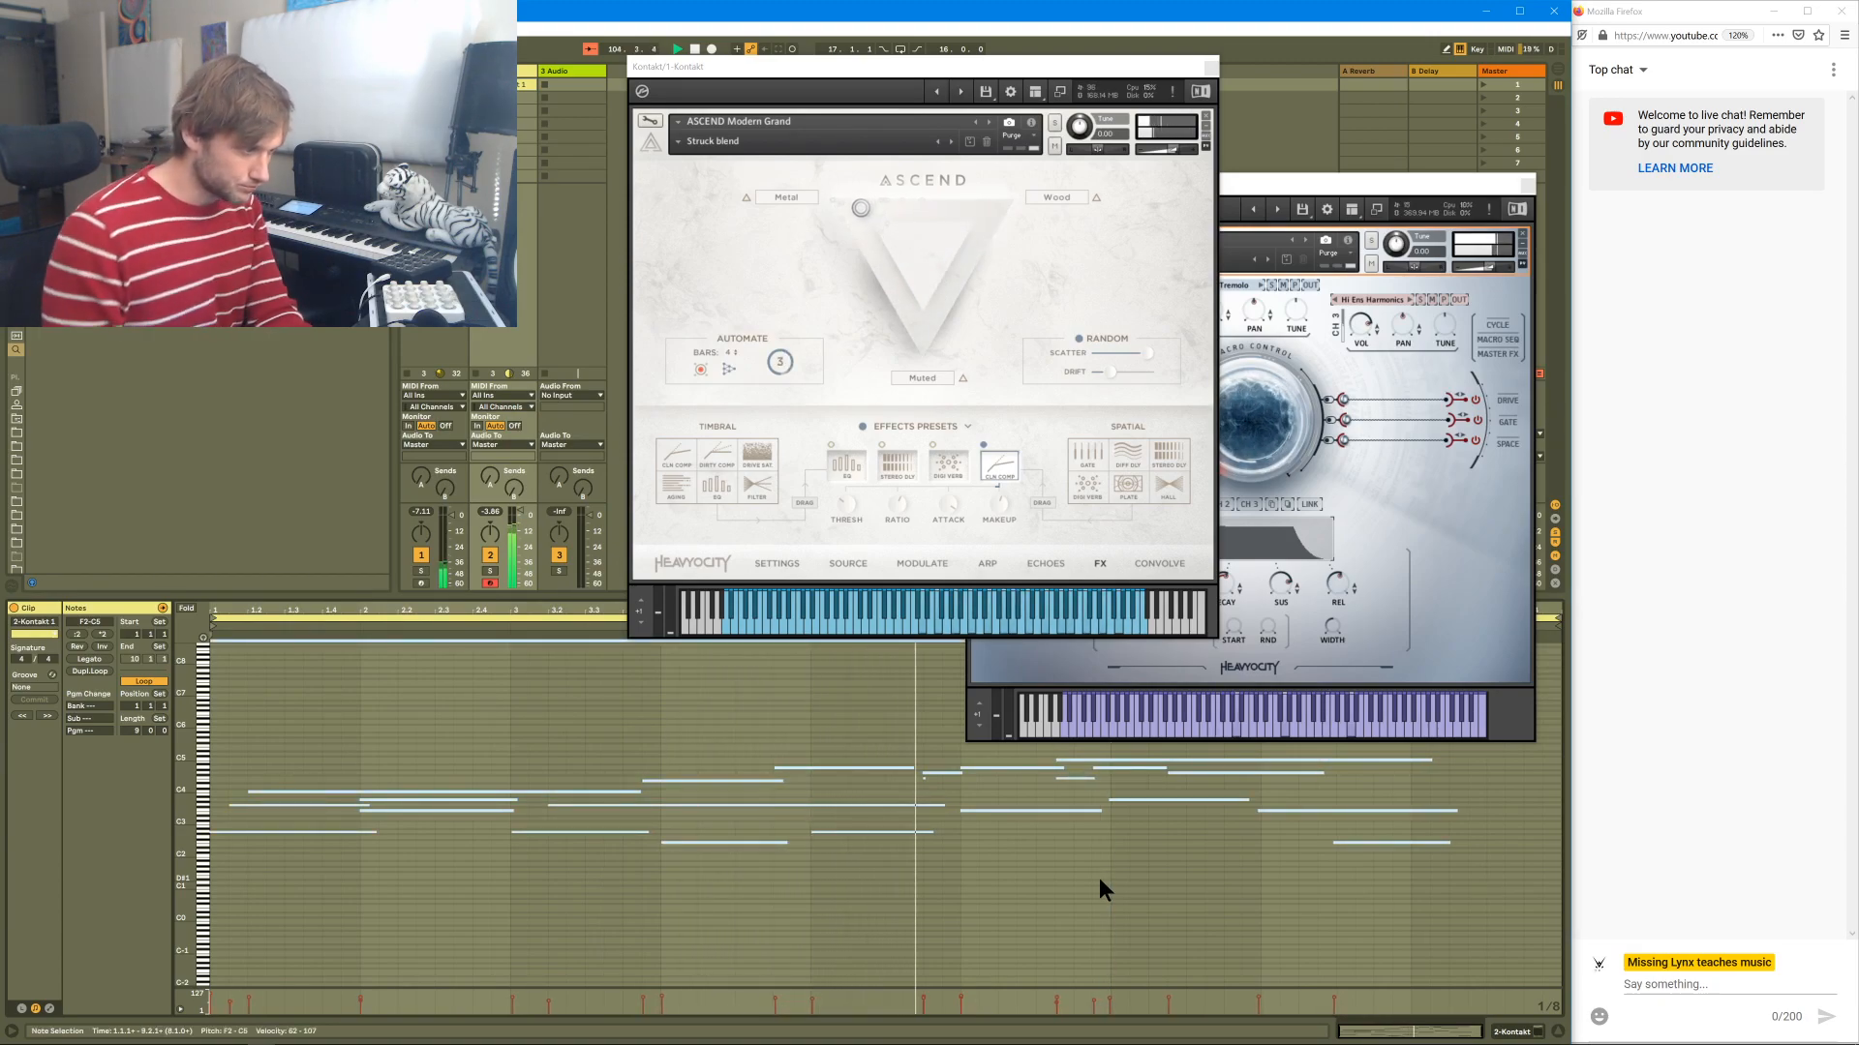
pyautogui.click(915, 774)
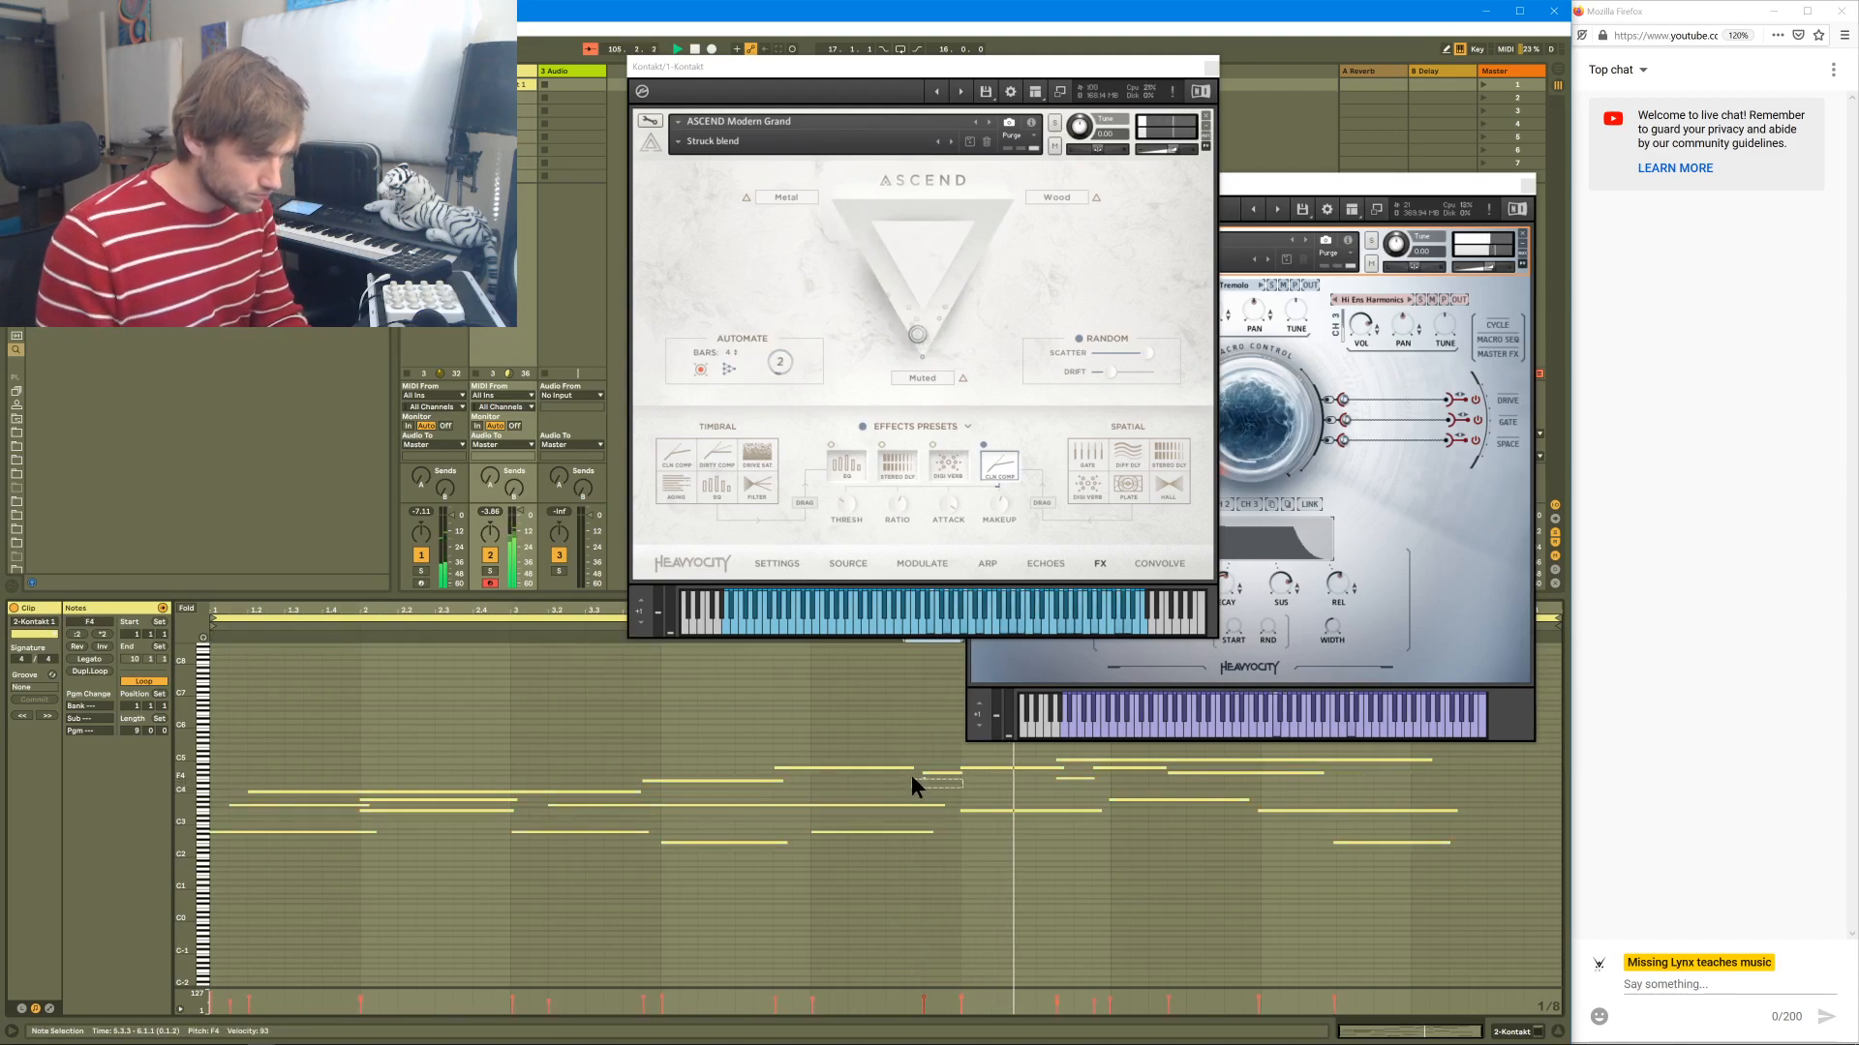
pyautogui.click(913, 809)
pyautogui.moveTo(374, 894); pyautogui.dragTo(300, 824)
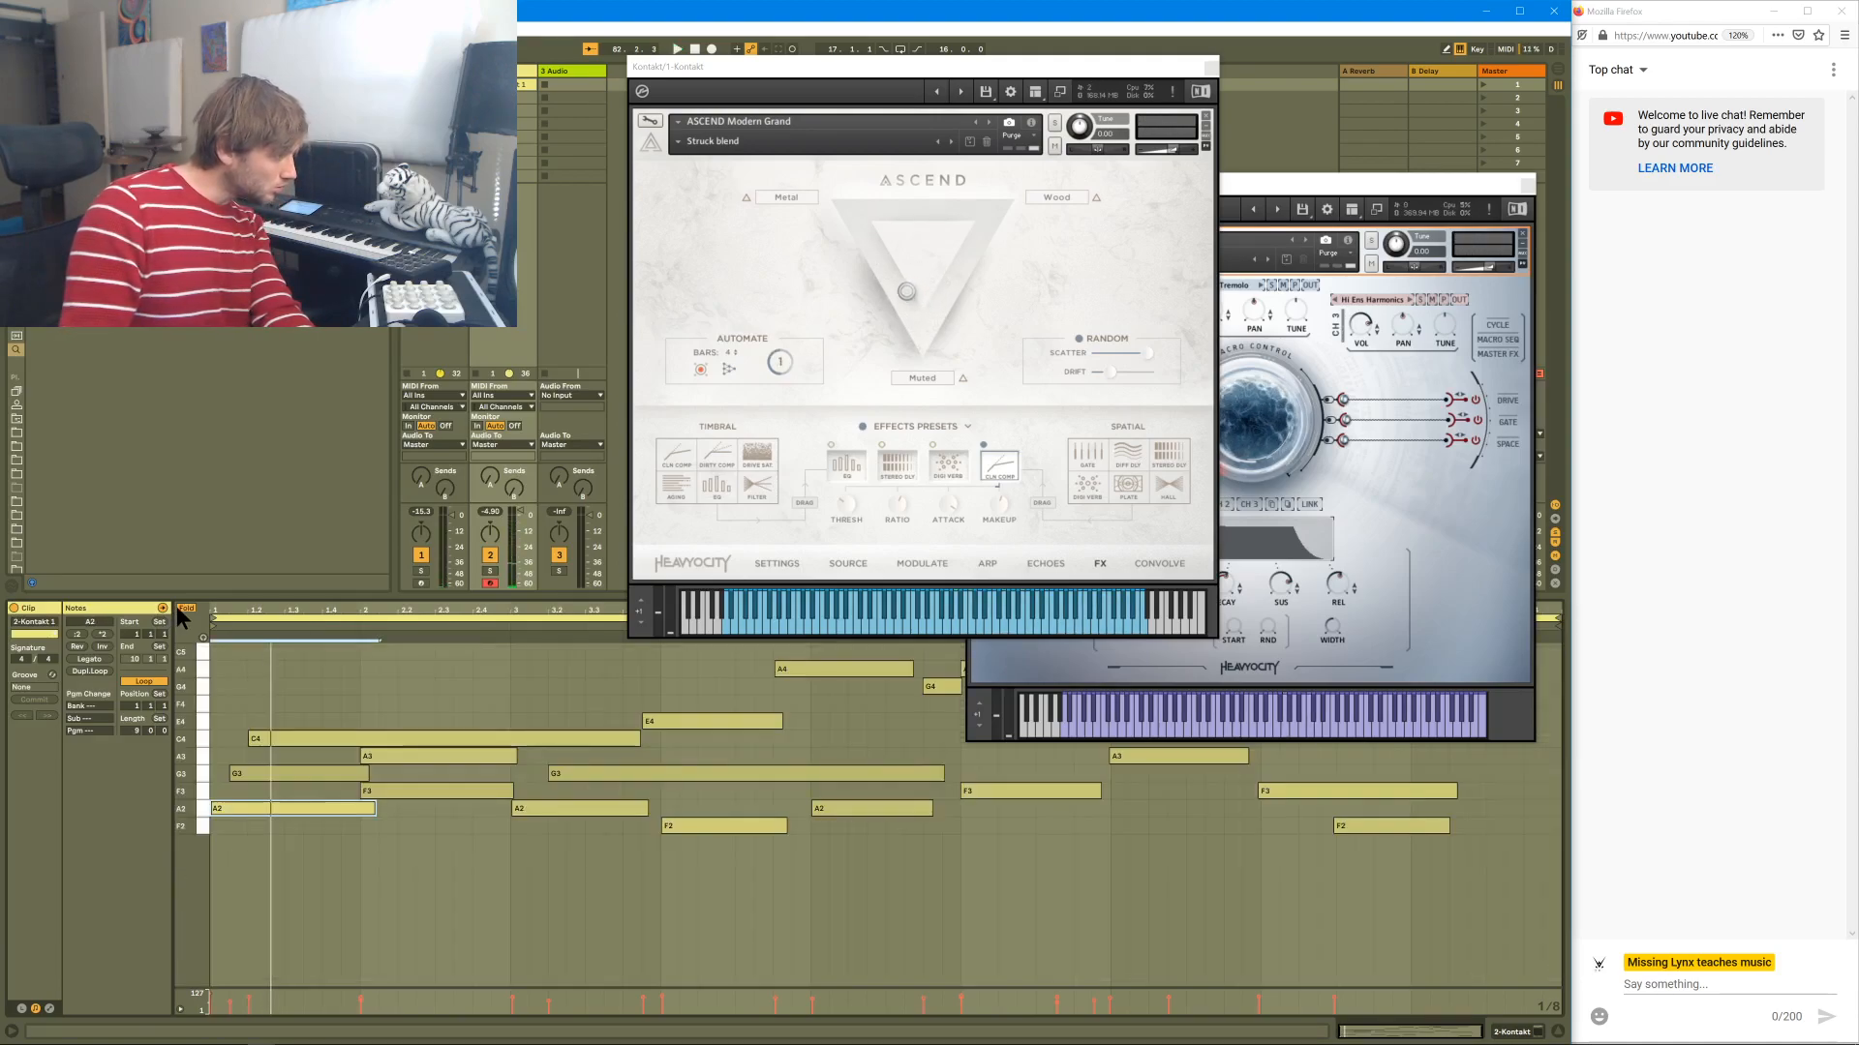
pyautogui.click(303, 857)
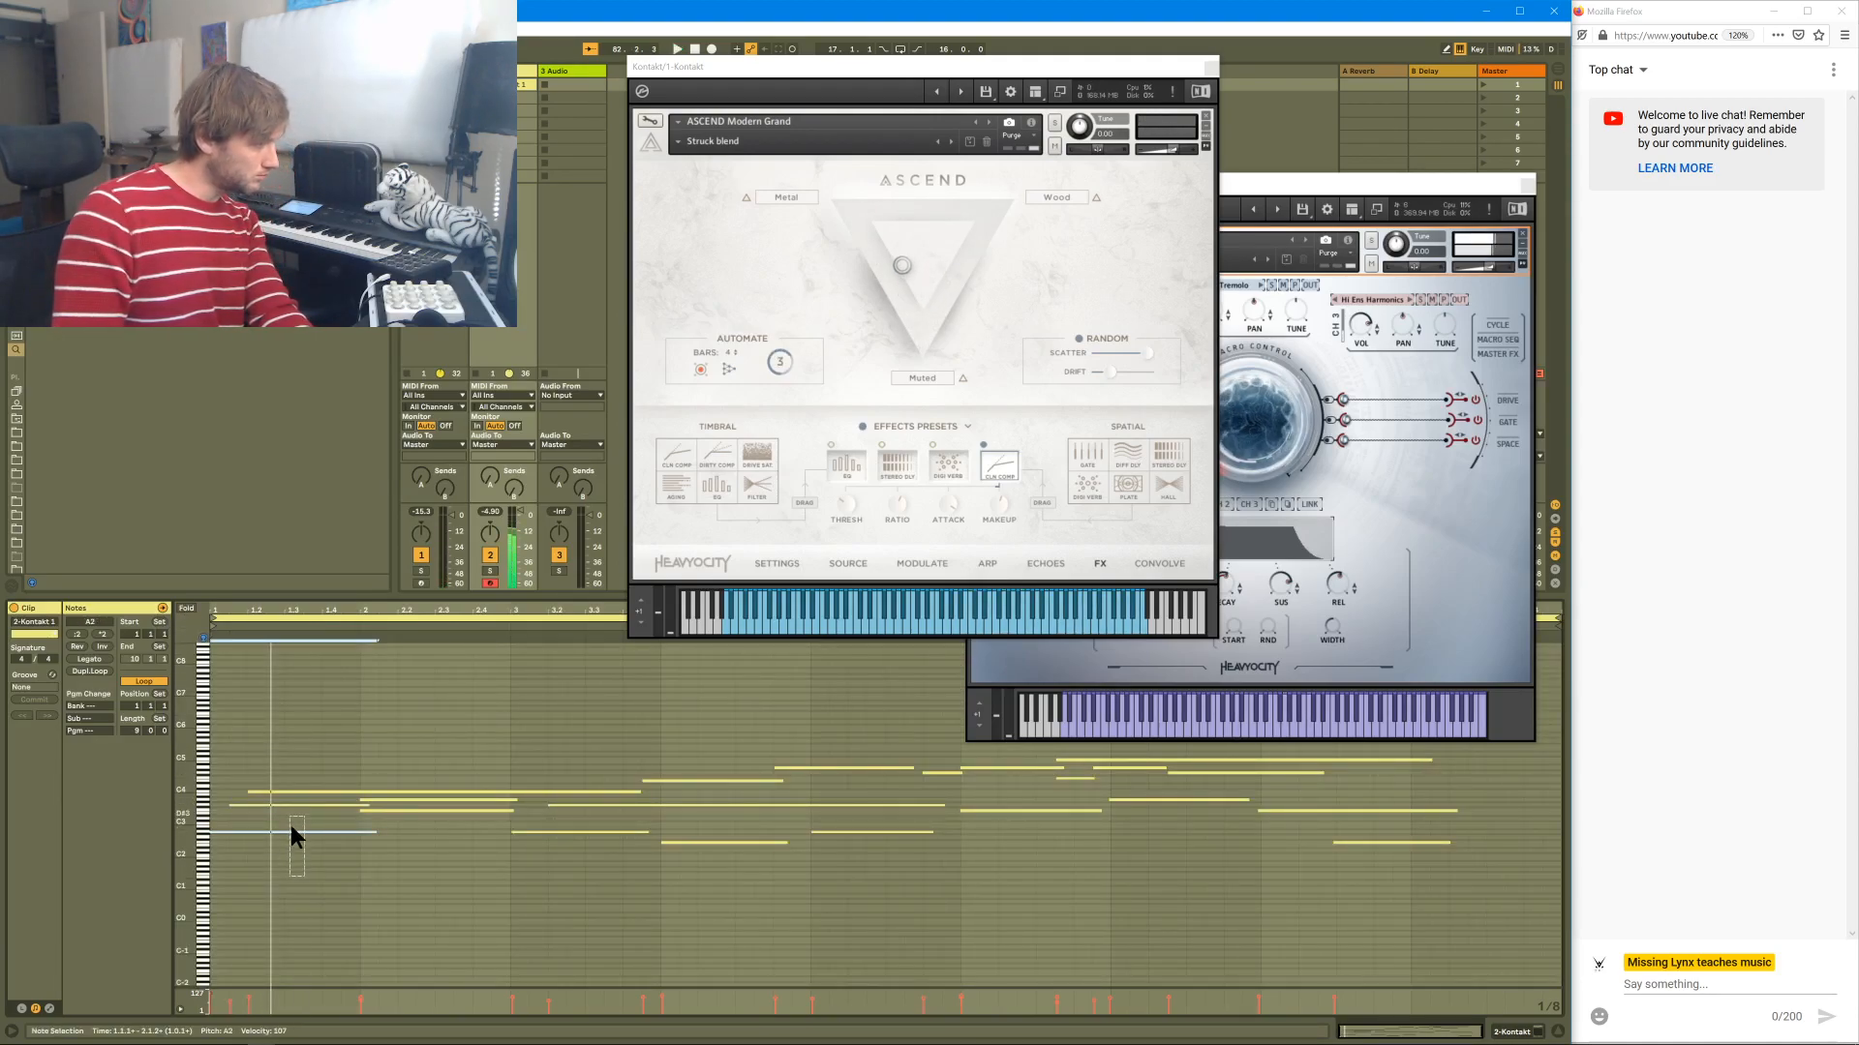
pyautogui.click(508, 819)
pyautogui.moveTo(489, 822); pyautogui.dragTo(520, 822)
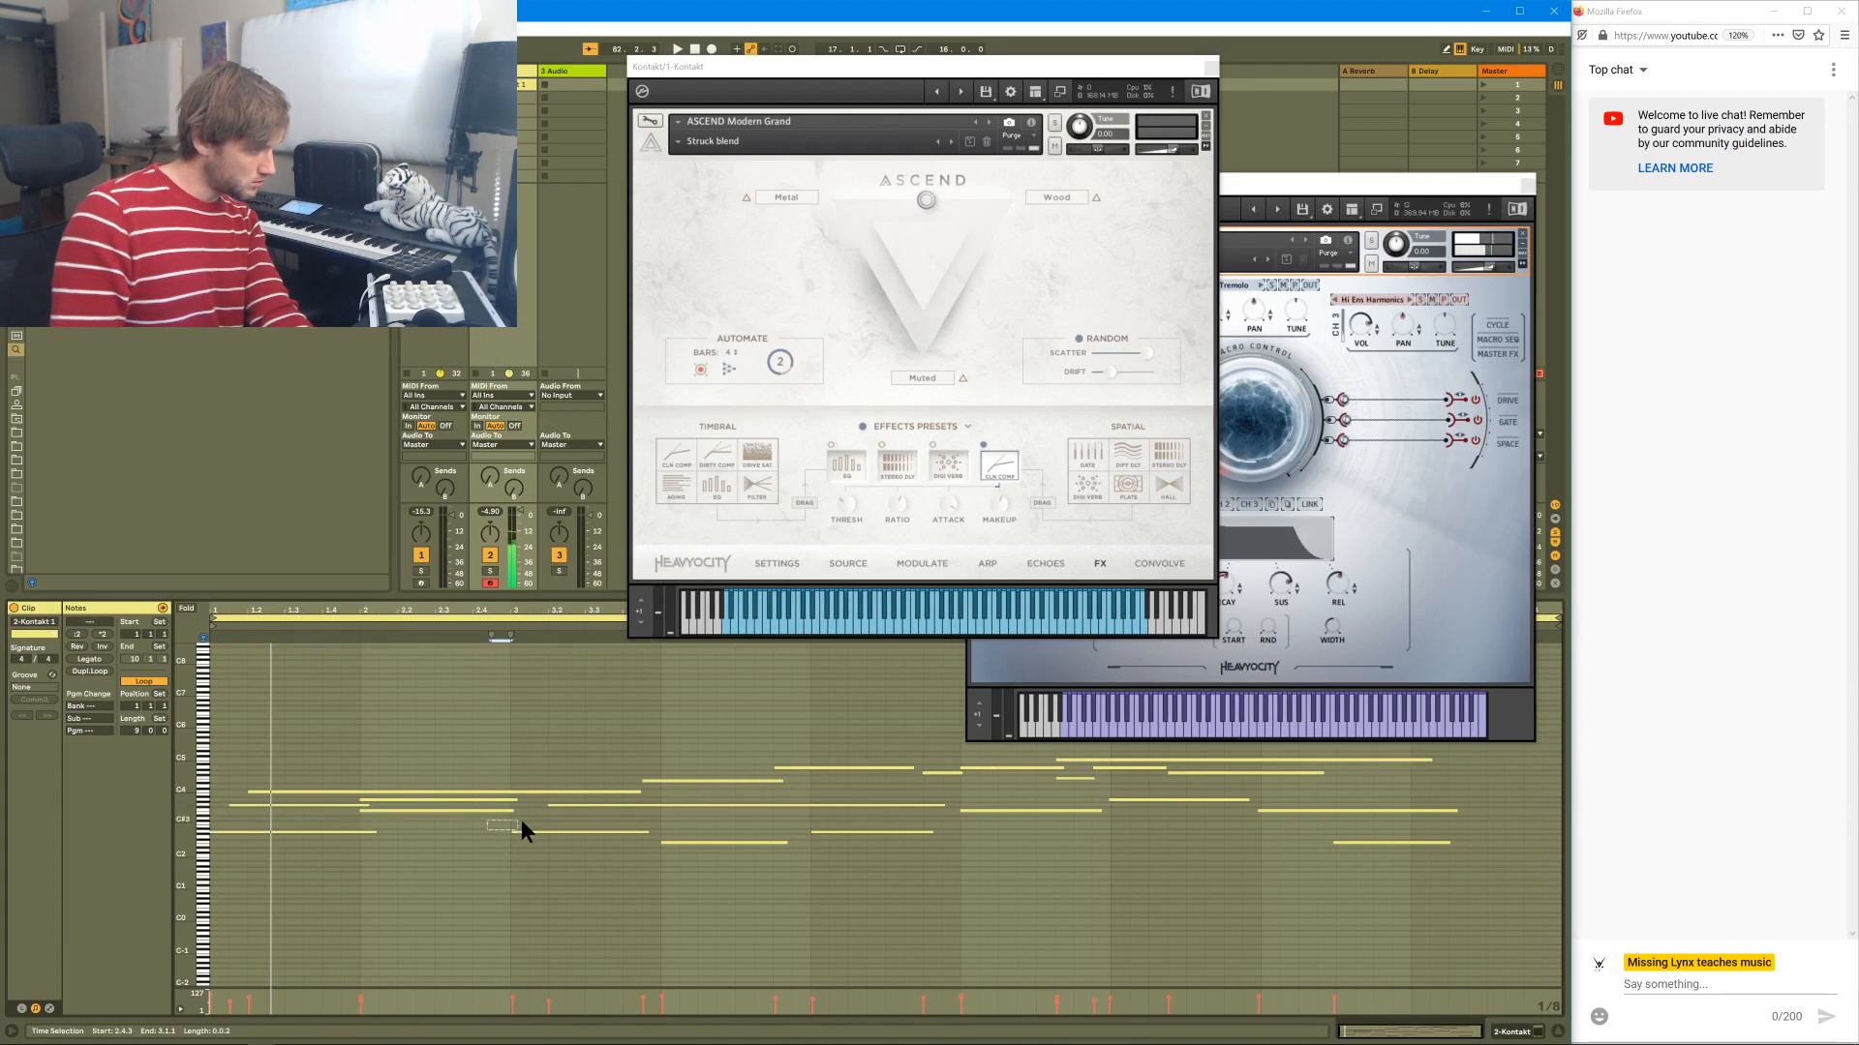
# - Extend the end of the bar 5 A2 note to 6.1.1 and the bar 4 F2 note nearly to bar 5
pyautogui.click(1060, 808)
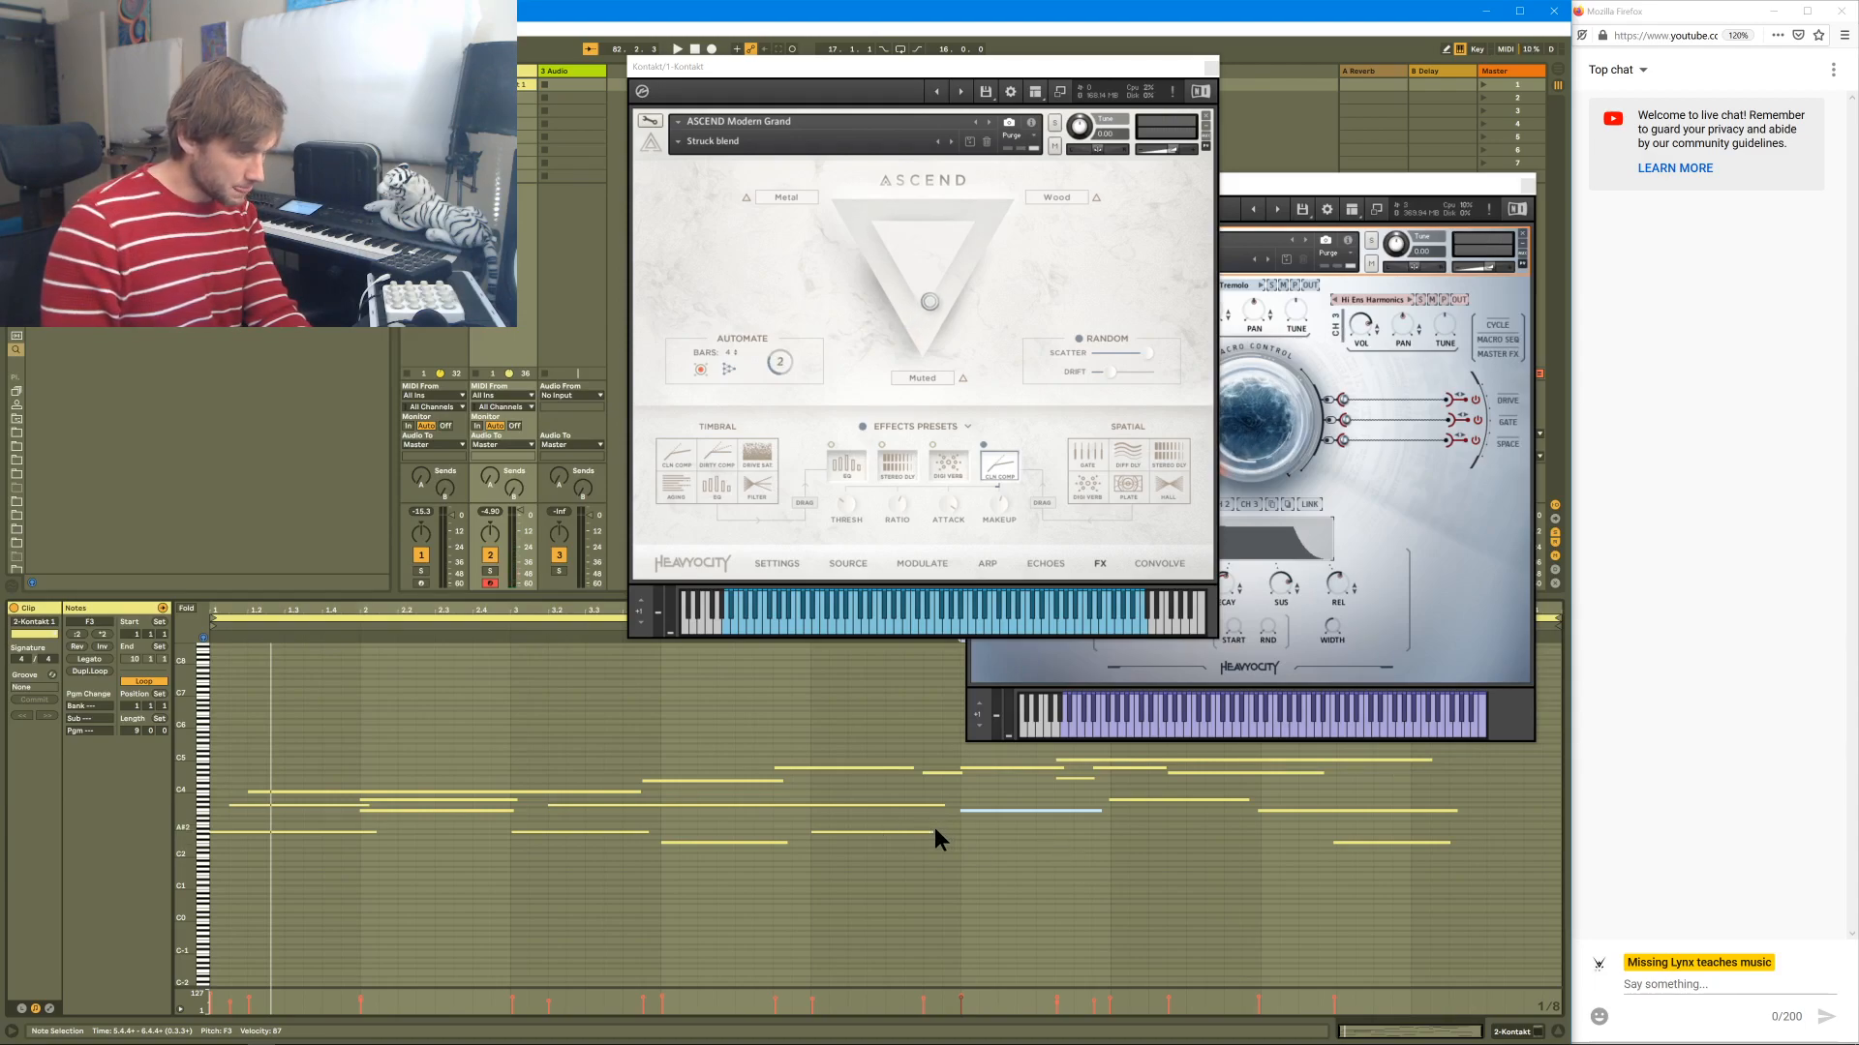
pyautogui.moveTo(935, 832); pyautogui.dragTo(960, 830)
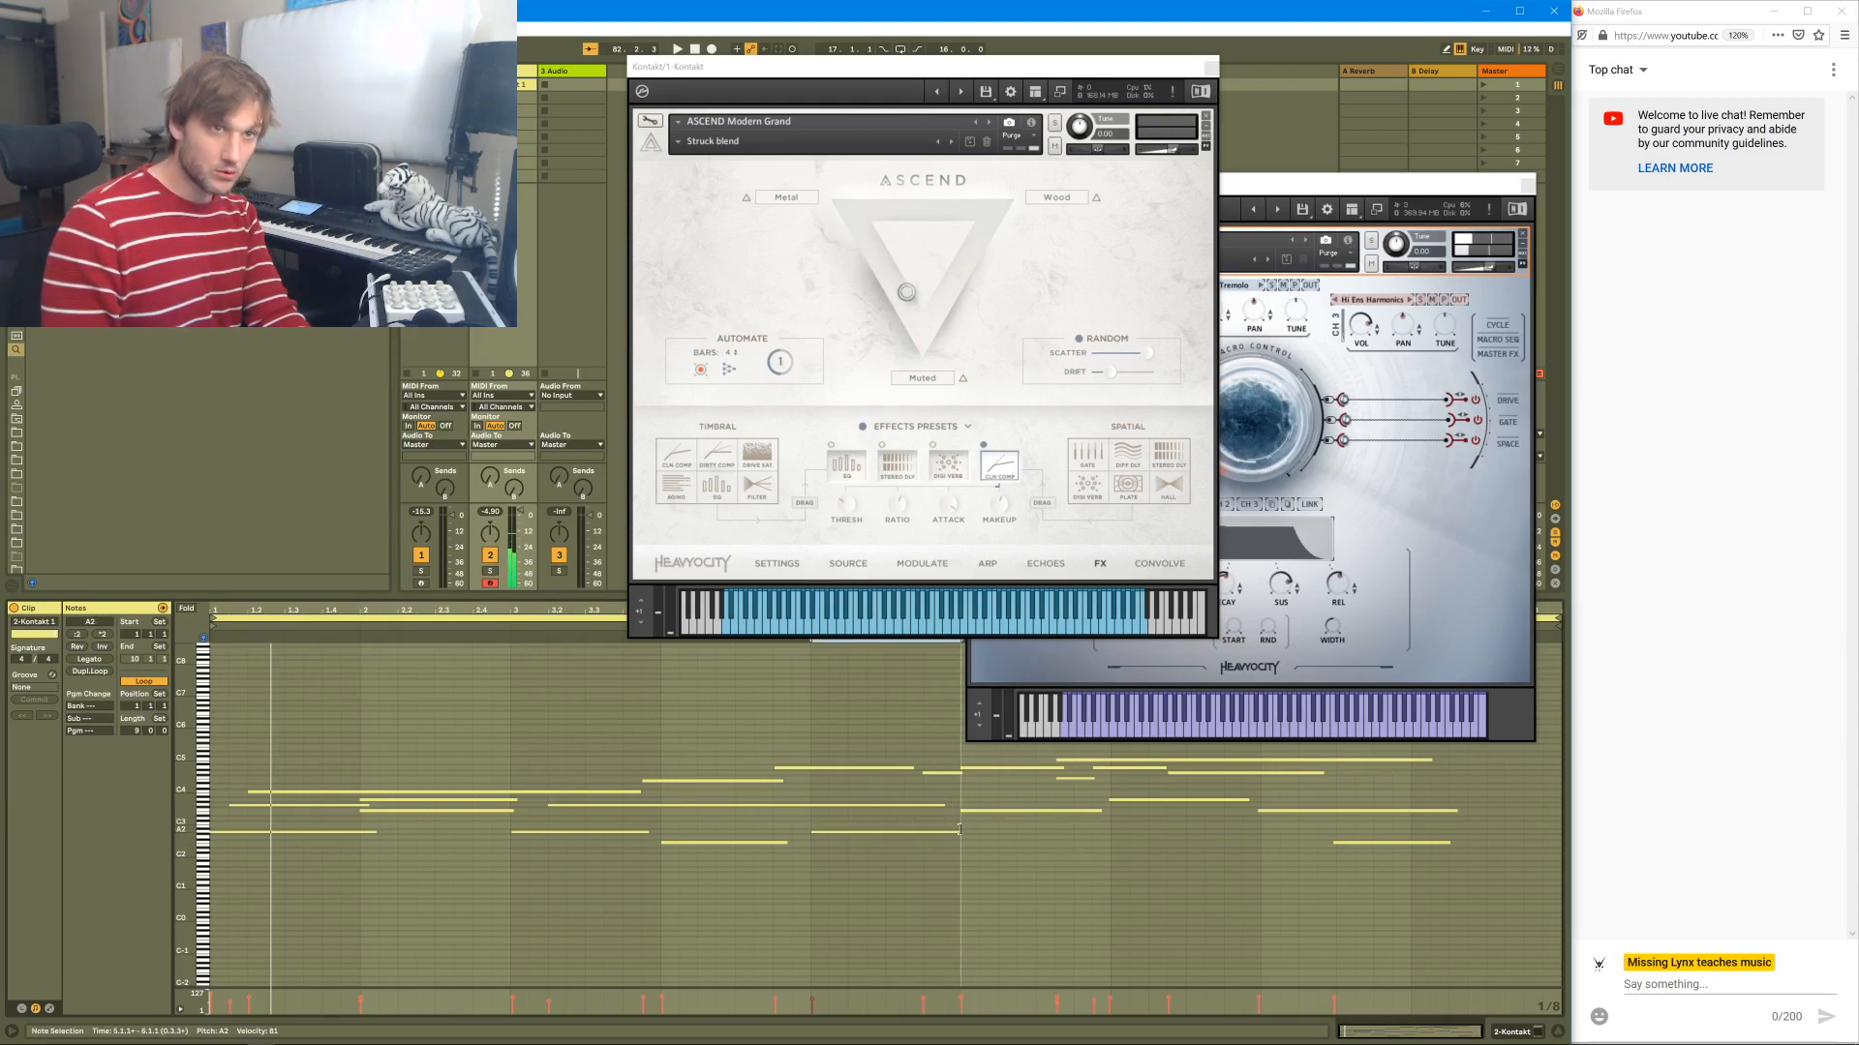
pyautogui.moveTo(790, 840); pyautogui.dragTo(803, 843)
# - Resume playback and shorten the string clip's loop to eight bars, ending at 9.1.1
pyautogui.press('space')
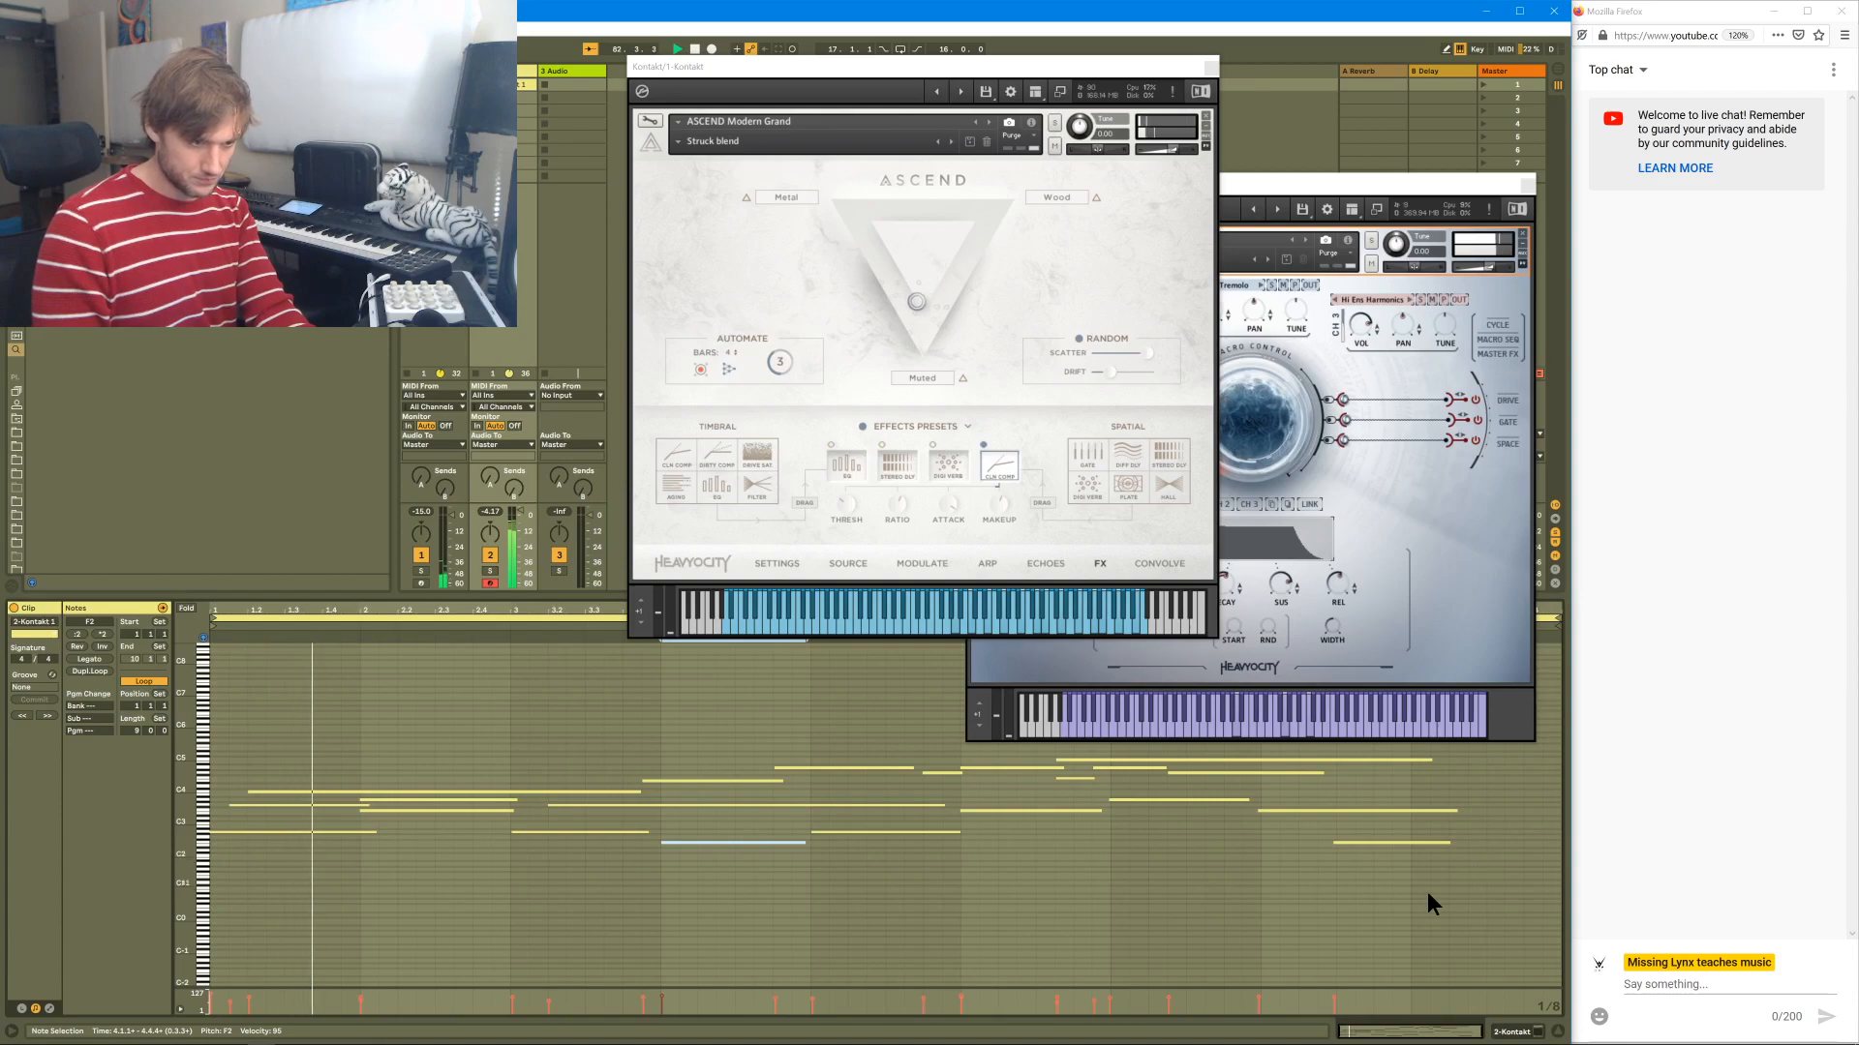
pyautogui.moveTo(1556, 617); pyautogui.dragTo(1402, 635)
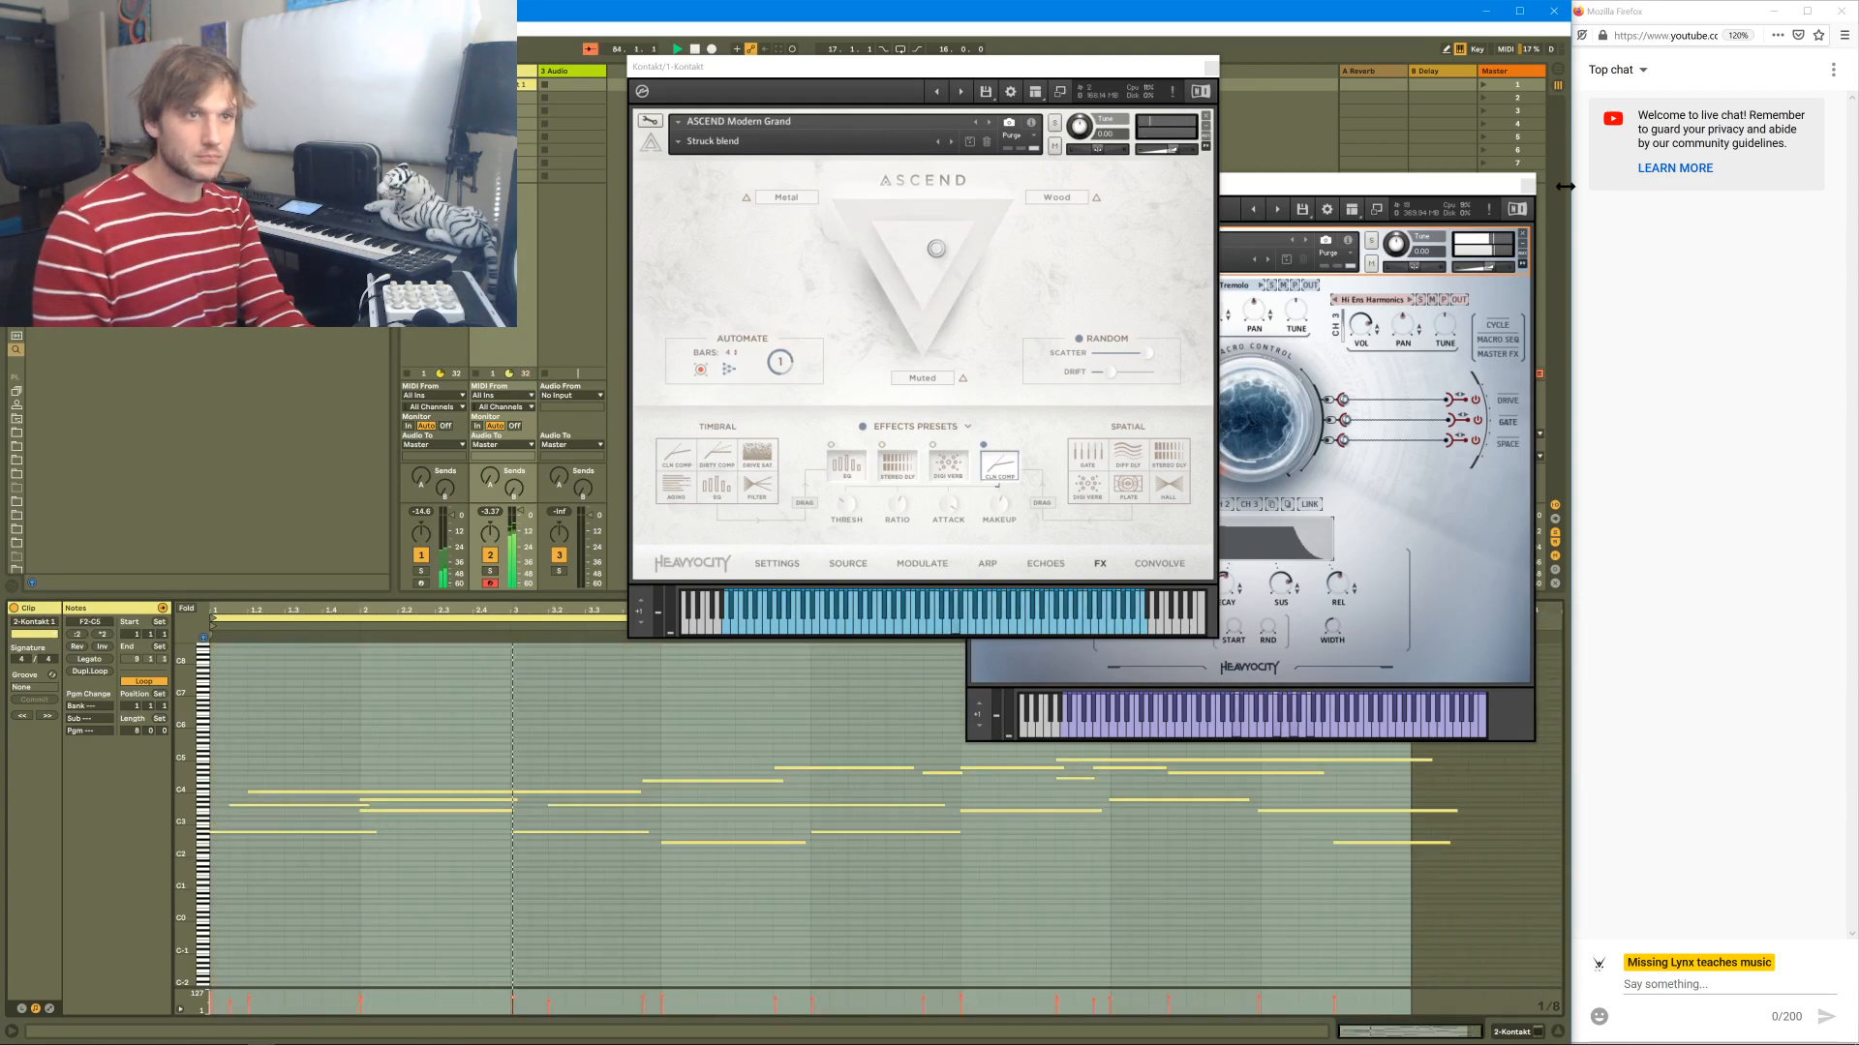
# - Close the ASCEND window, move the String Designer window clear of the piano roll, and turn up its Macro Control
pyautogui.moveTo(1462, 191); pyautogui.dragTo(1494, 136)
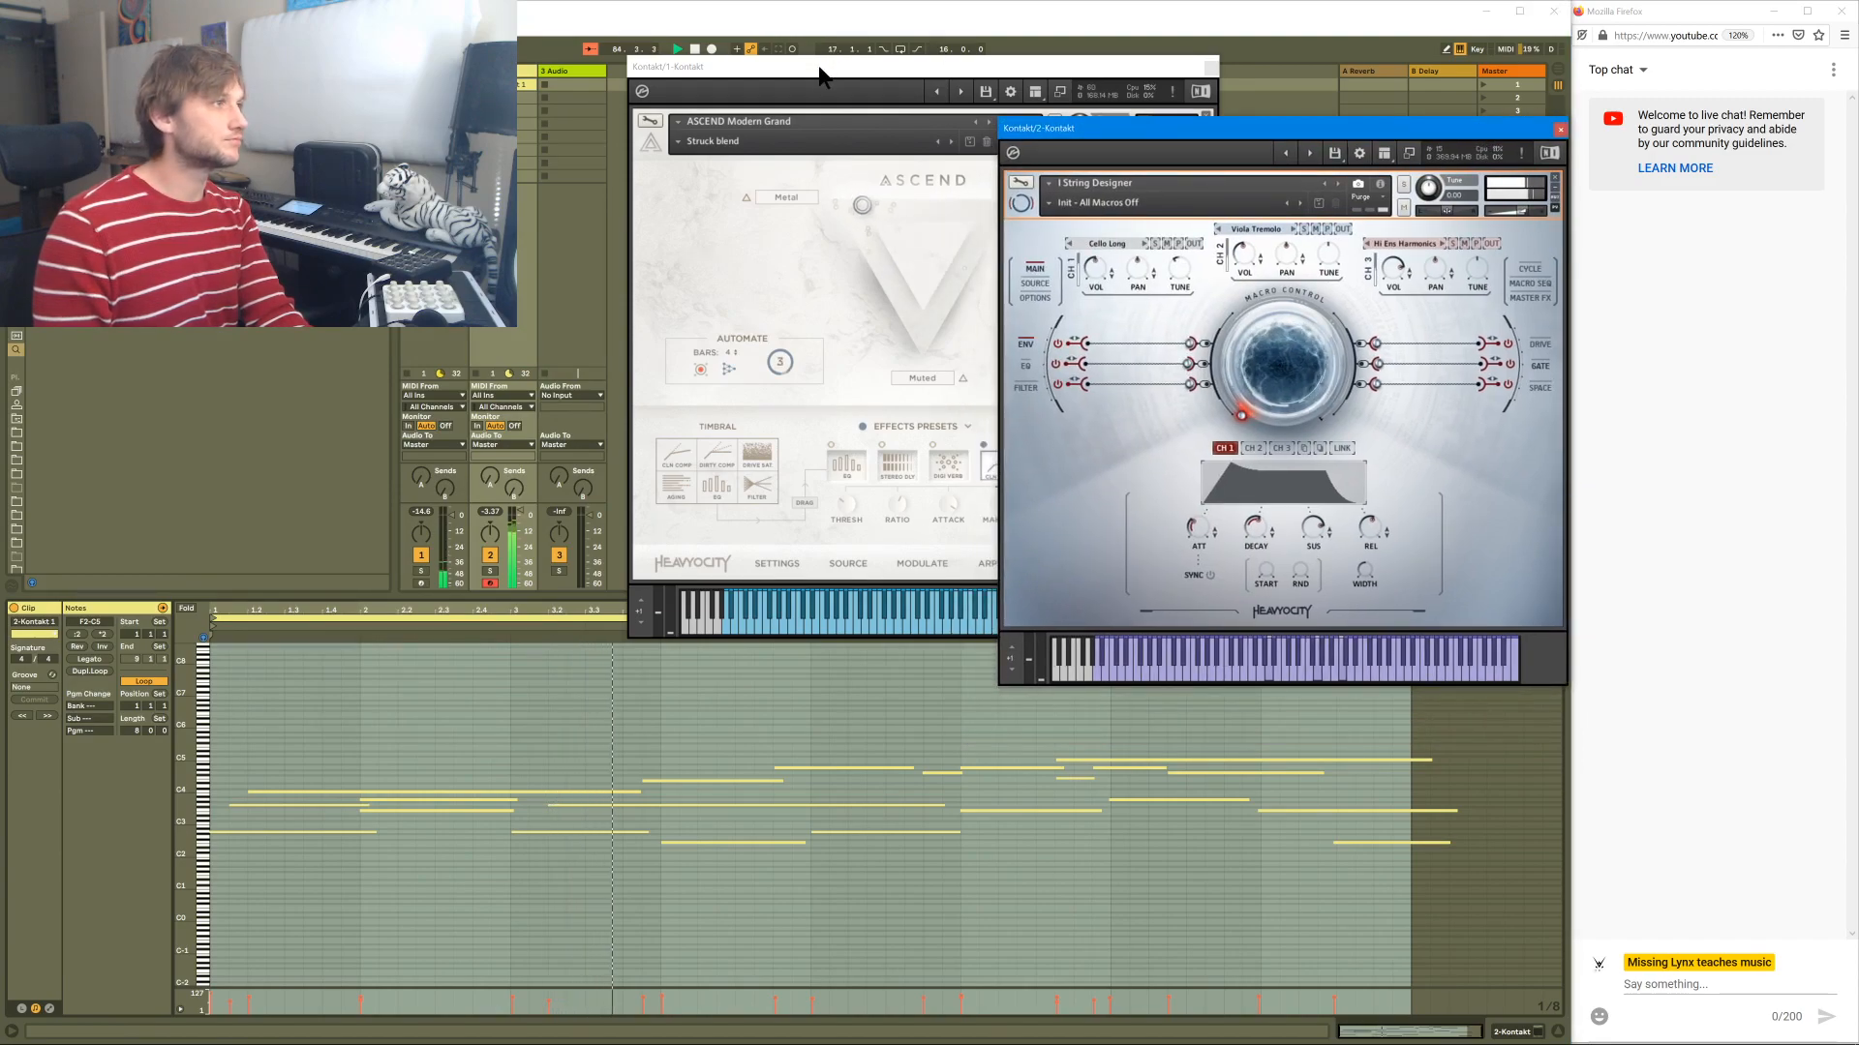
pyautogui.moveTo(820, 66); pyautogui.dragTo(740, 62)
pyautogui.moveTo(1244, 130); pyautogui.dragTo(1307, 66)
pyautogui.click(1024, 62)
pyautogui.click(1133, 64)
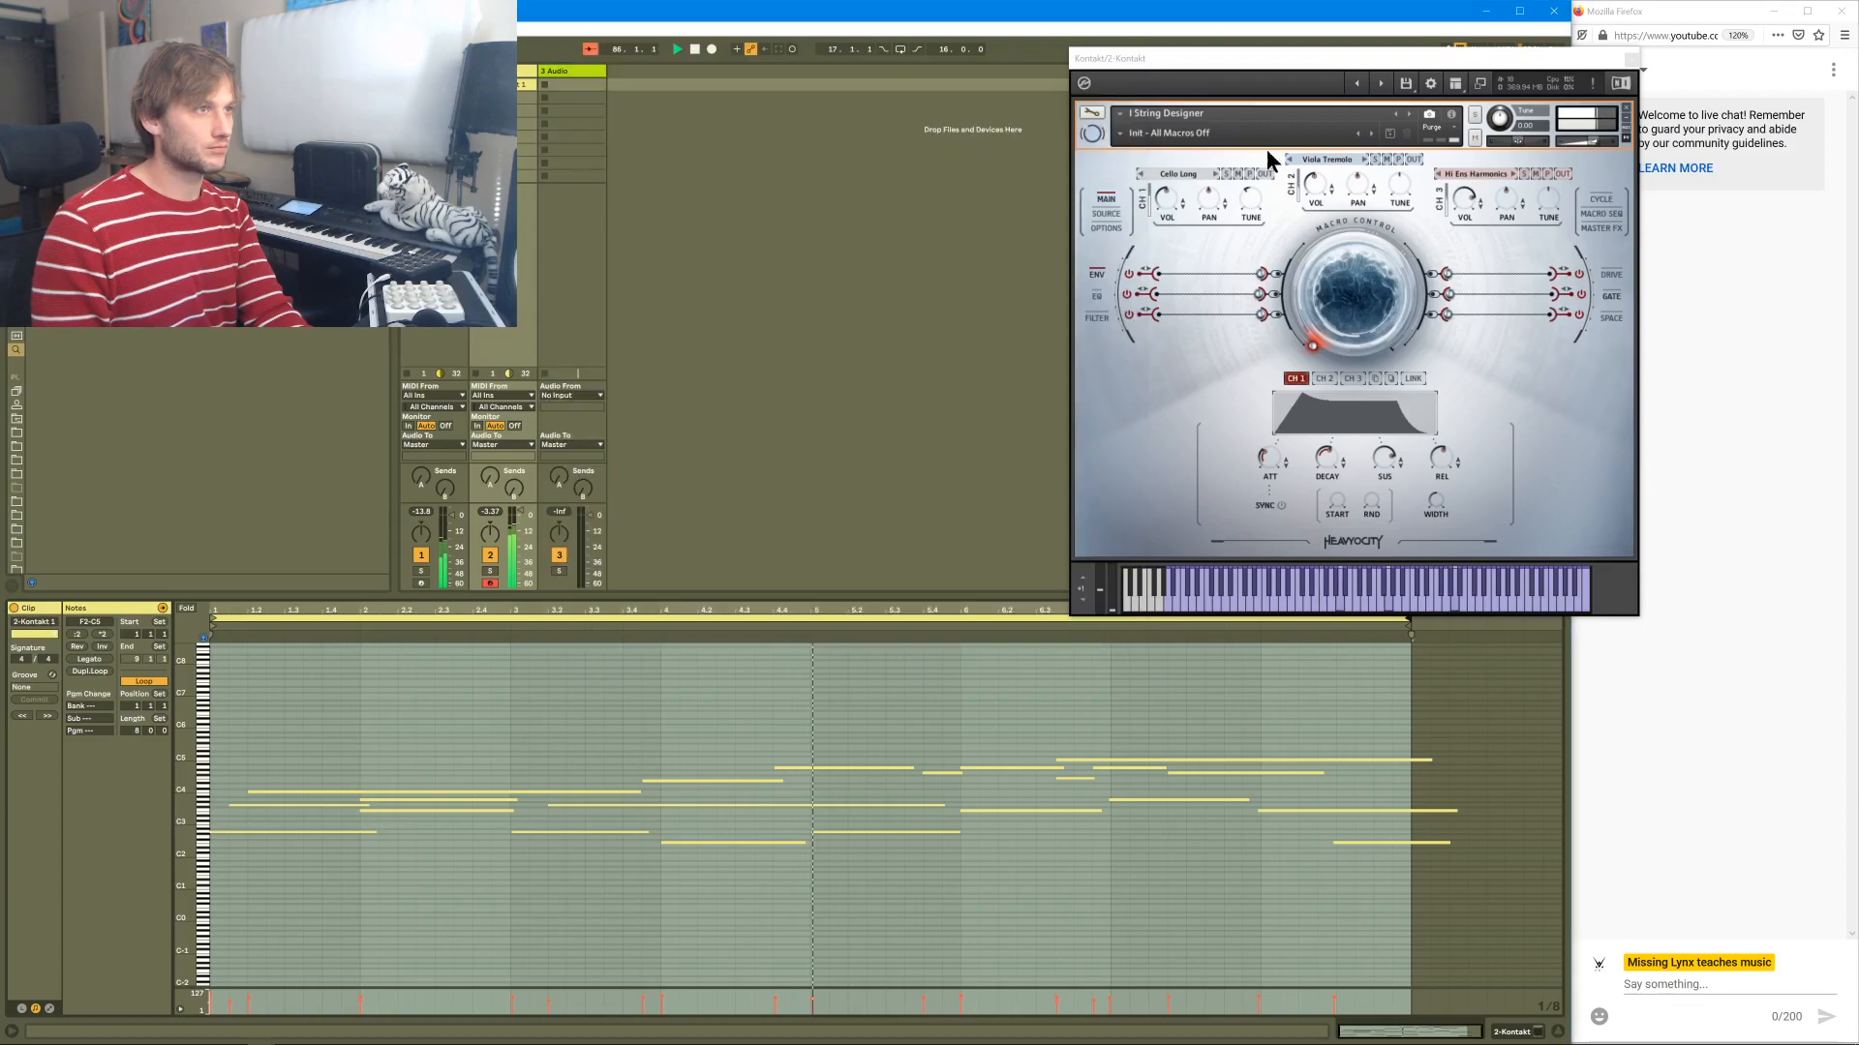
pyautogui.click(1350, 234)
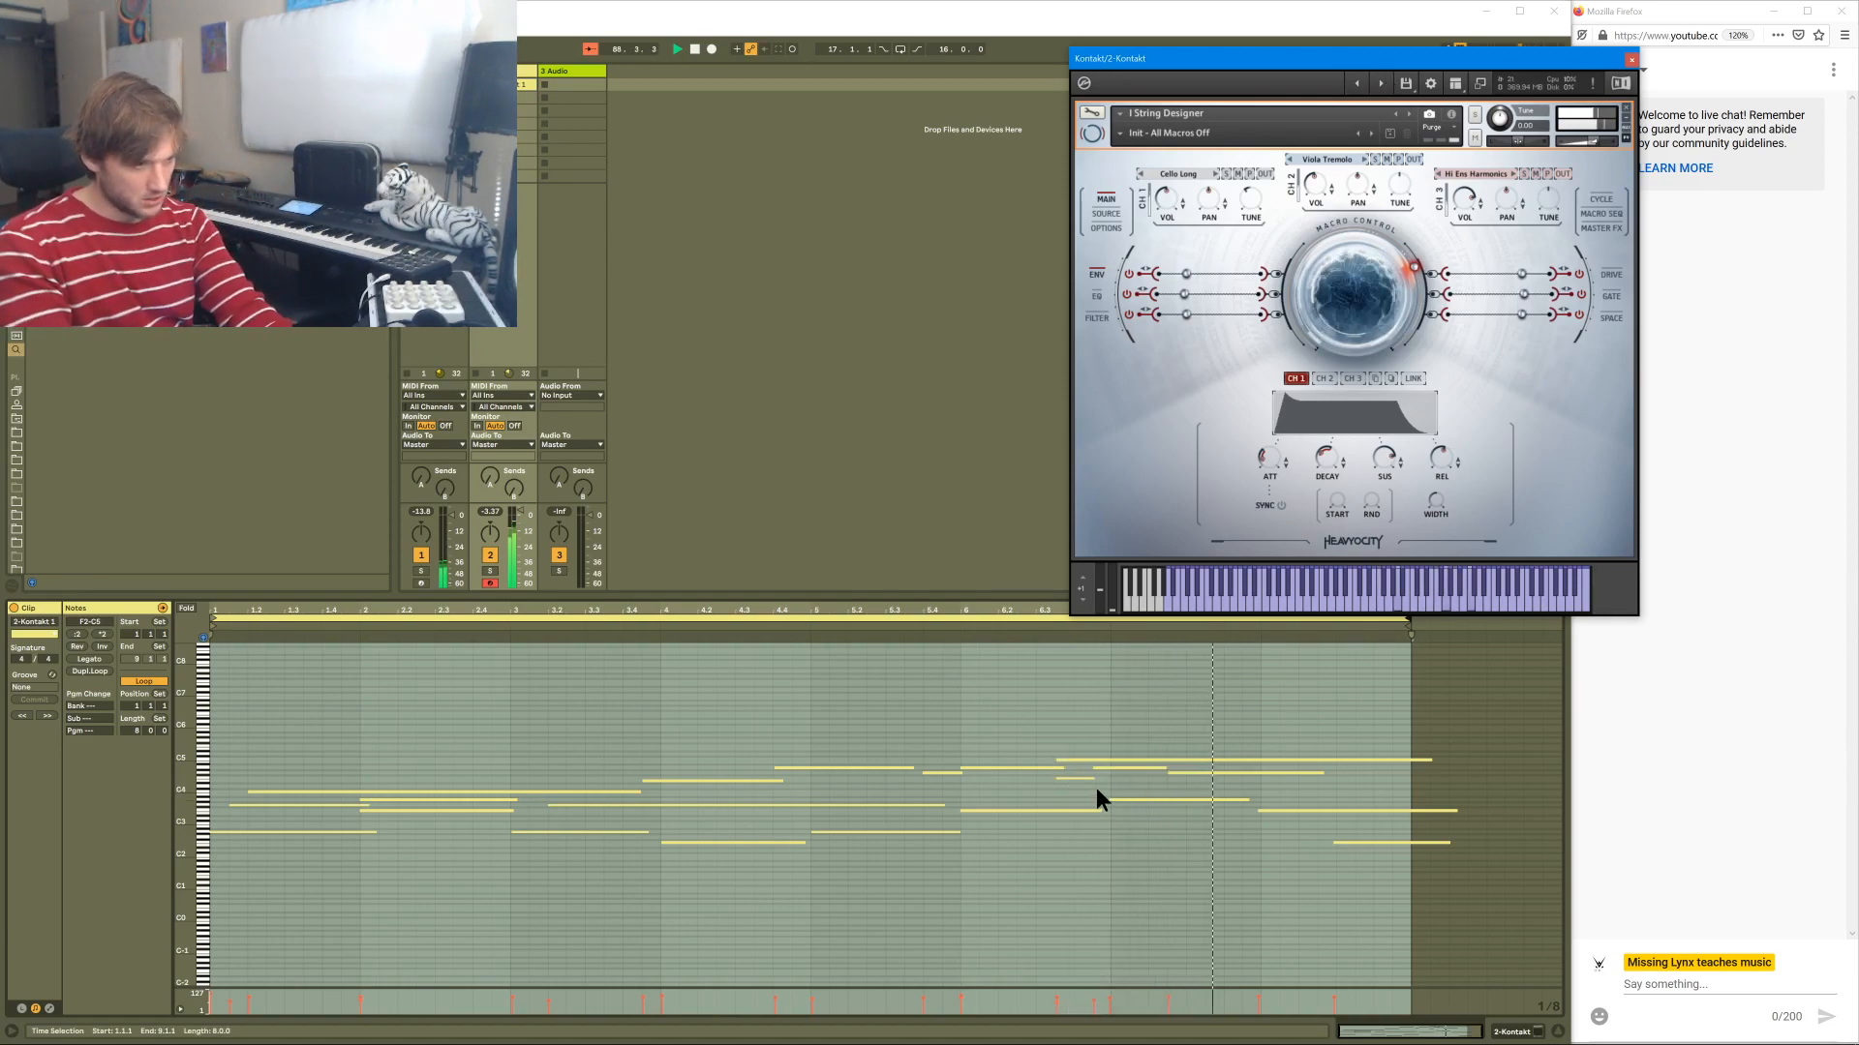
# - Trim the start of the short A4 note near the end of bar 6 so it begins slightly later
pyautogui.moveTo(1138, 779); pyautogui.dragTo(1169, 764)
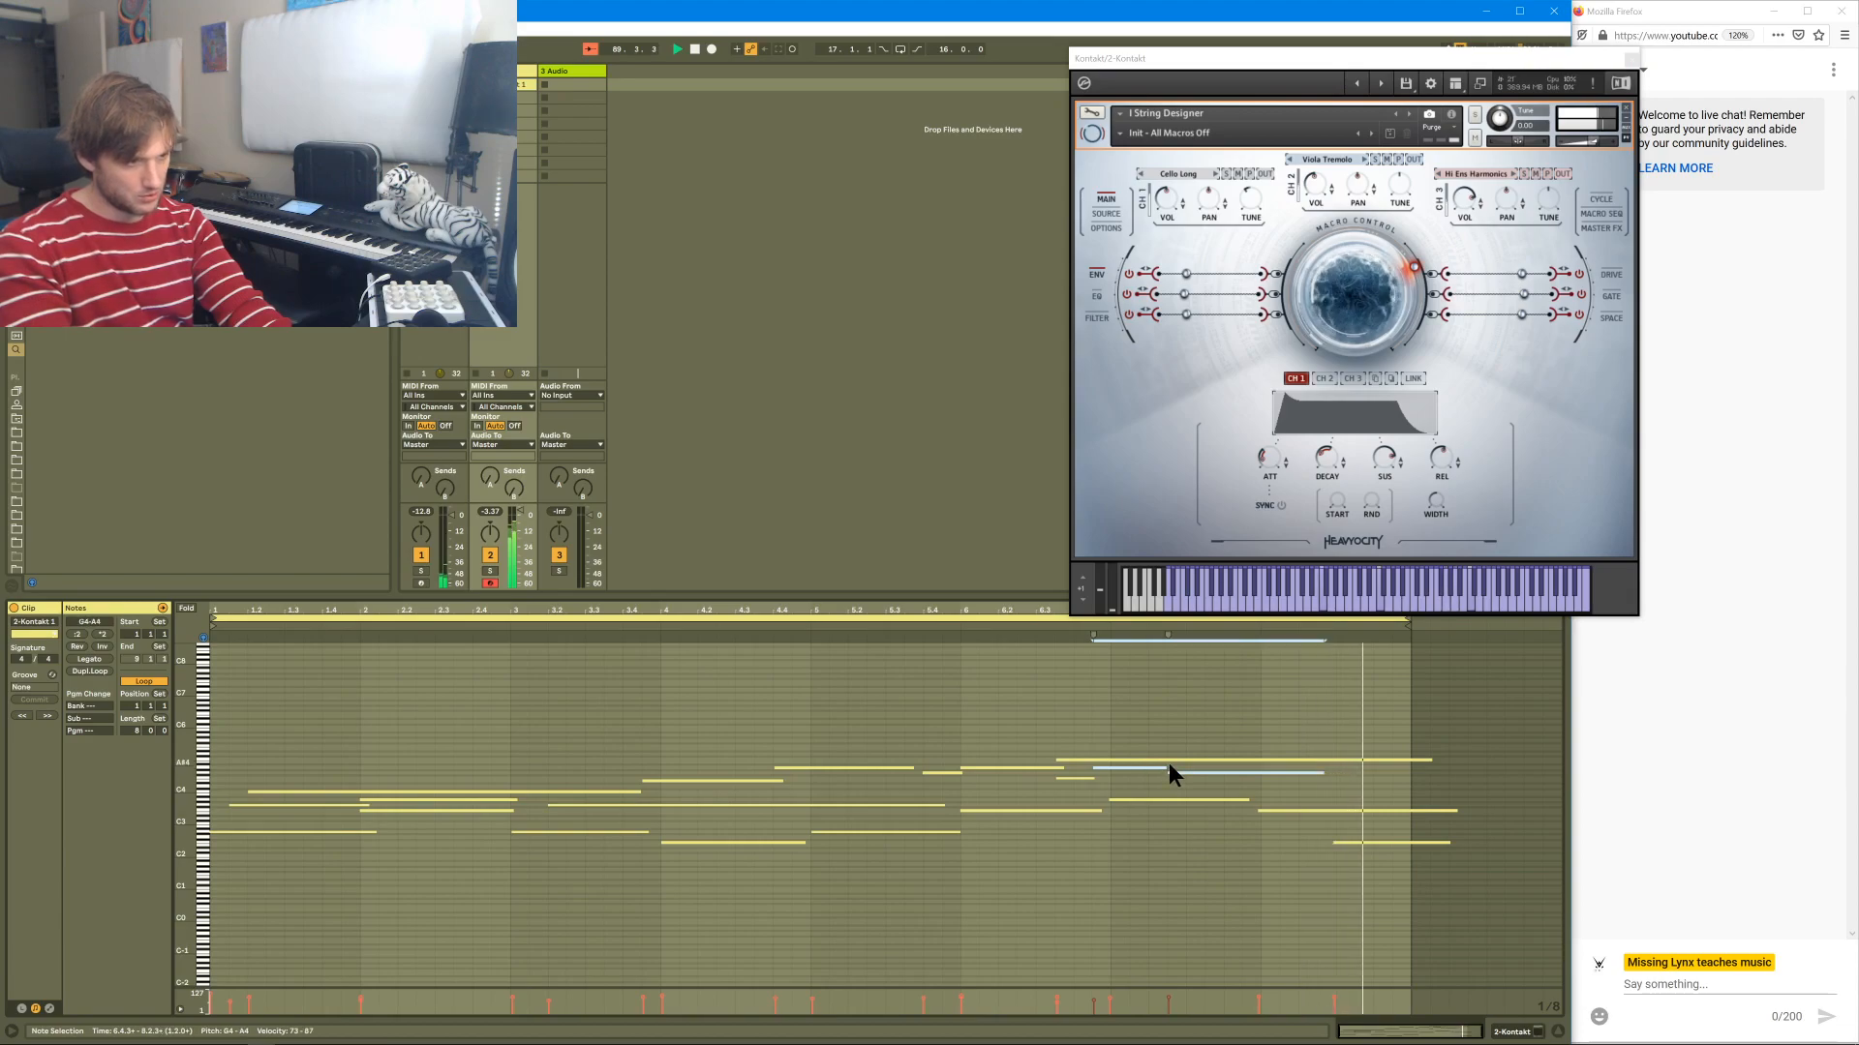
pyautogui.click(1096, 769)
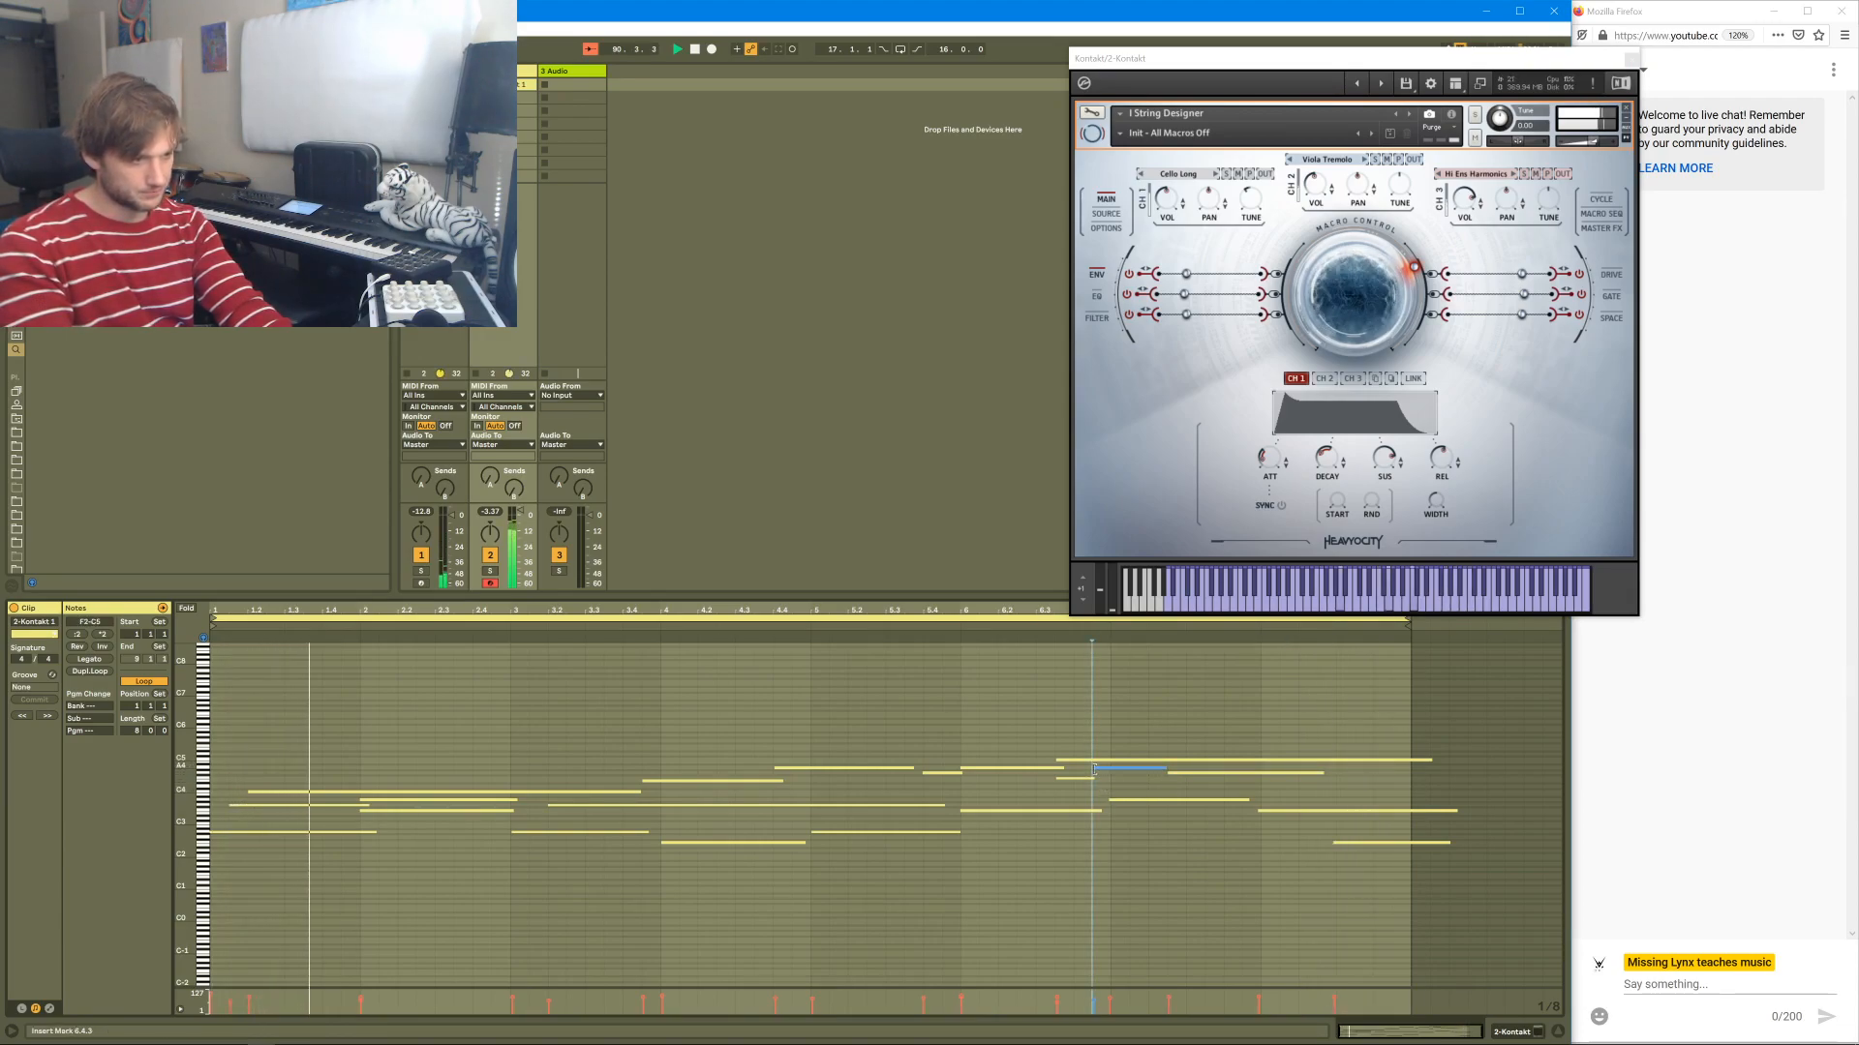
pyautogui.click(1101, 769)
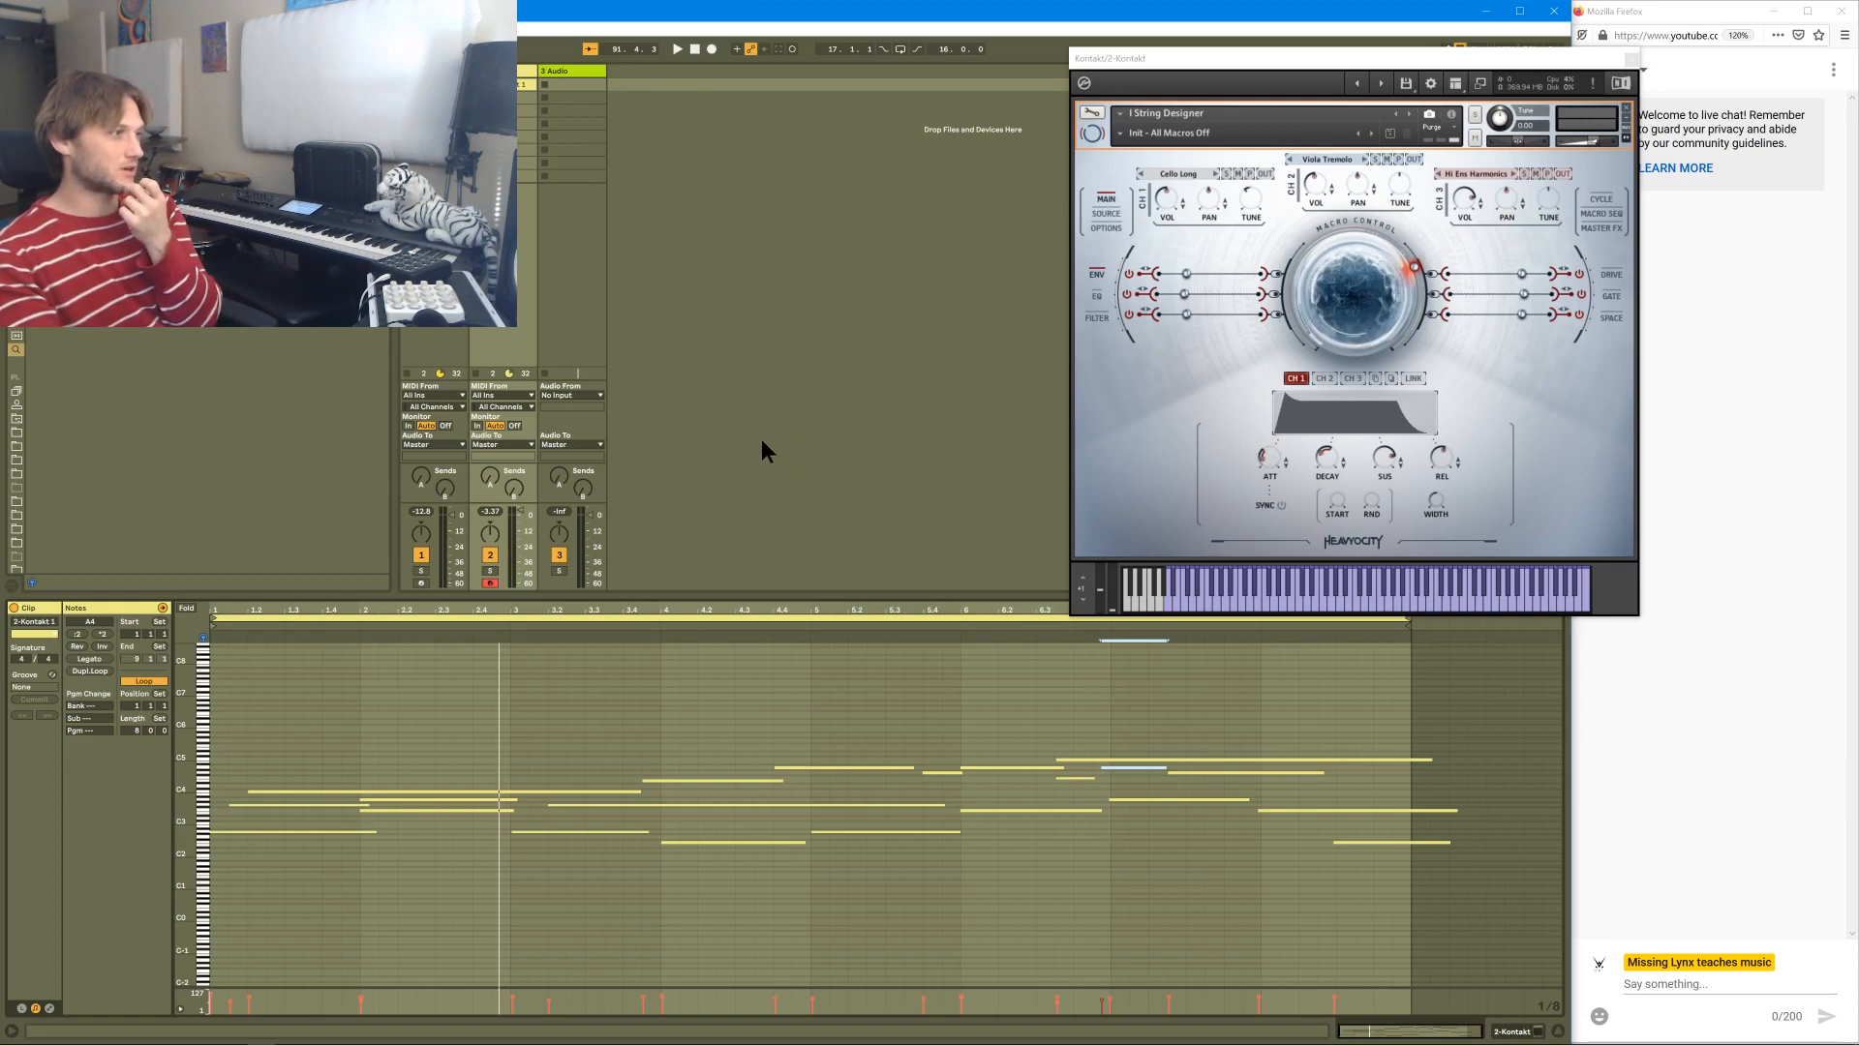
# - Duplicate the String Designer track with its clip, and reselect the clip on the original string track
pyautogui.click(497, 71)
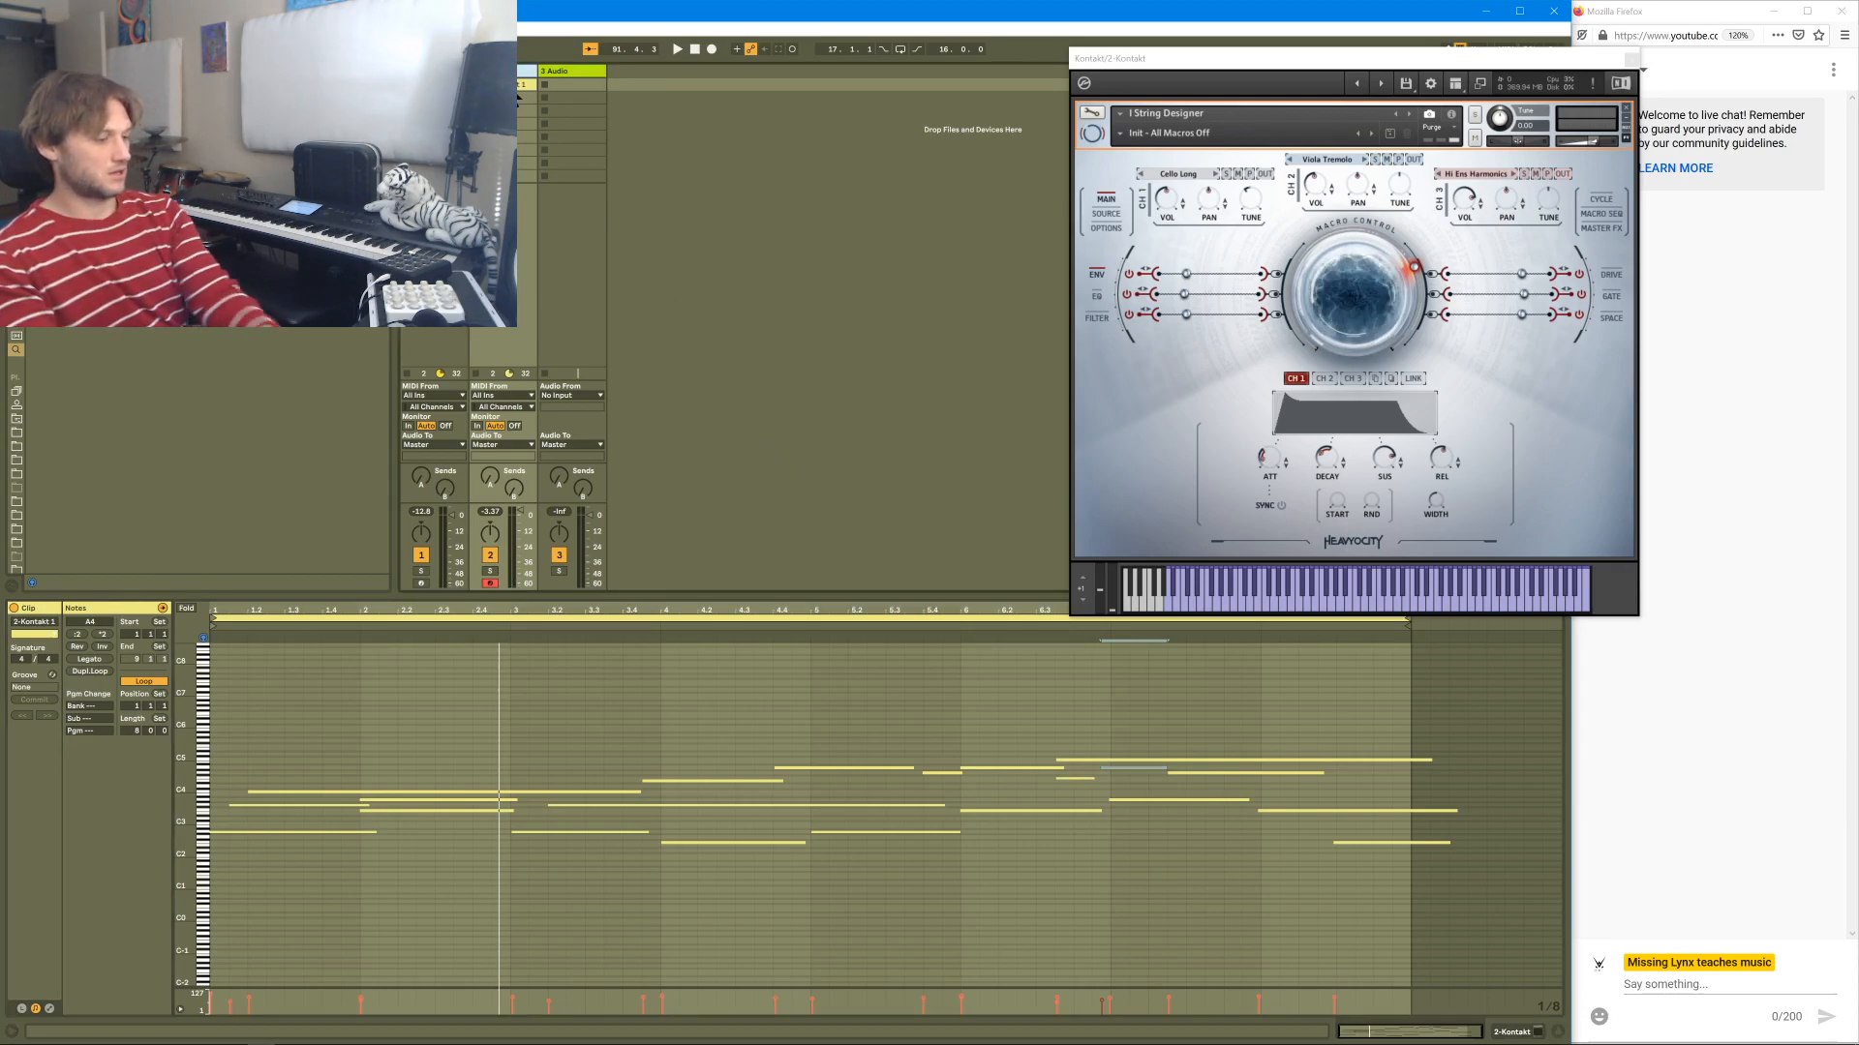
pyautogui.hotkey('ctrl', 'd')
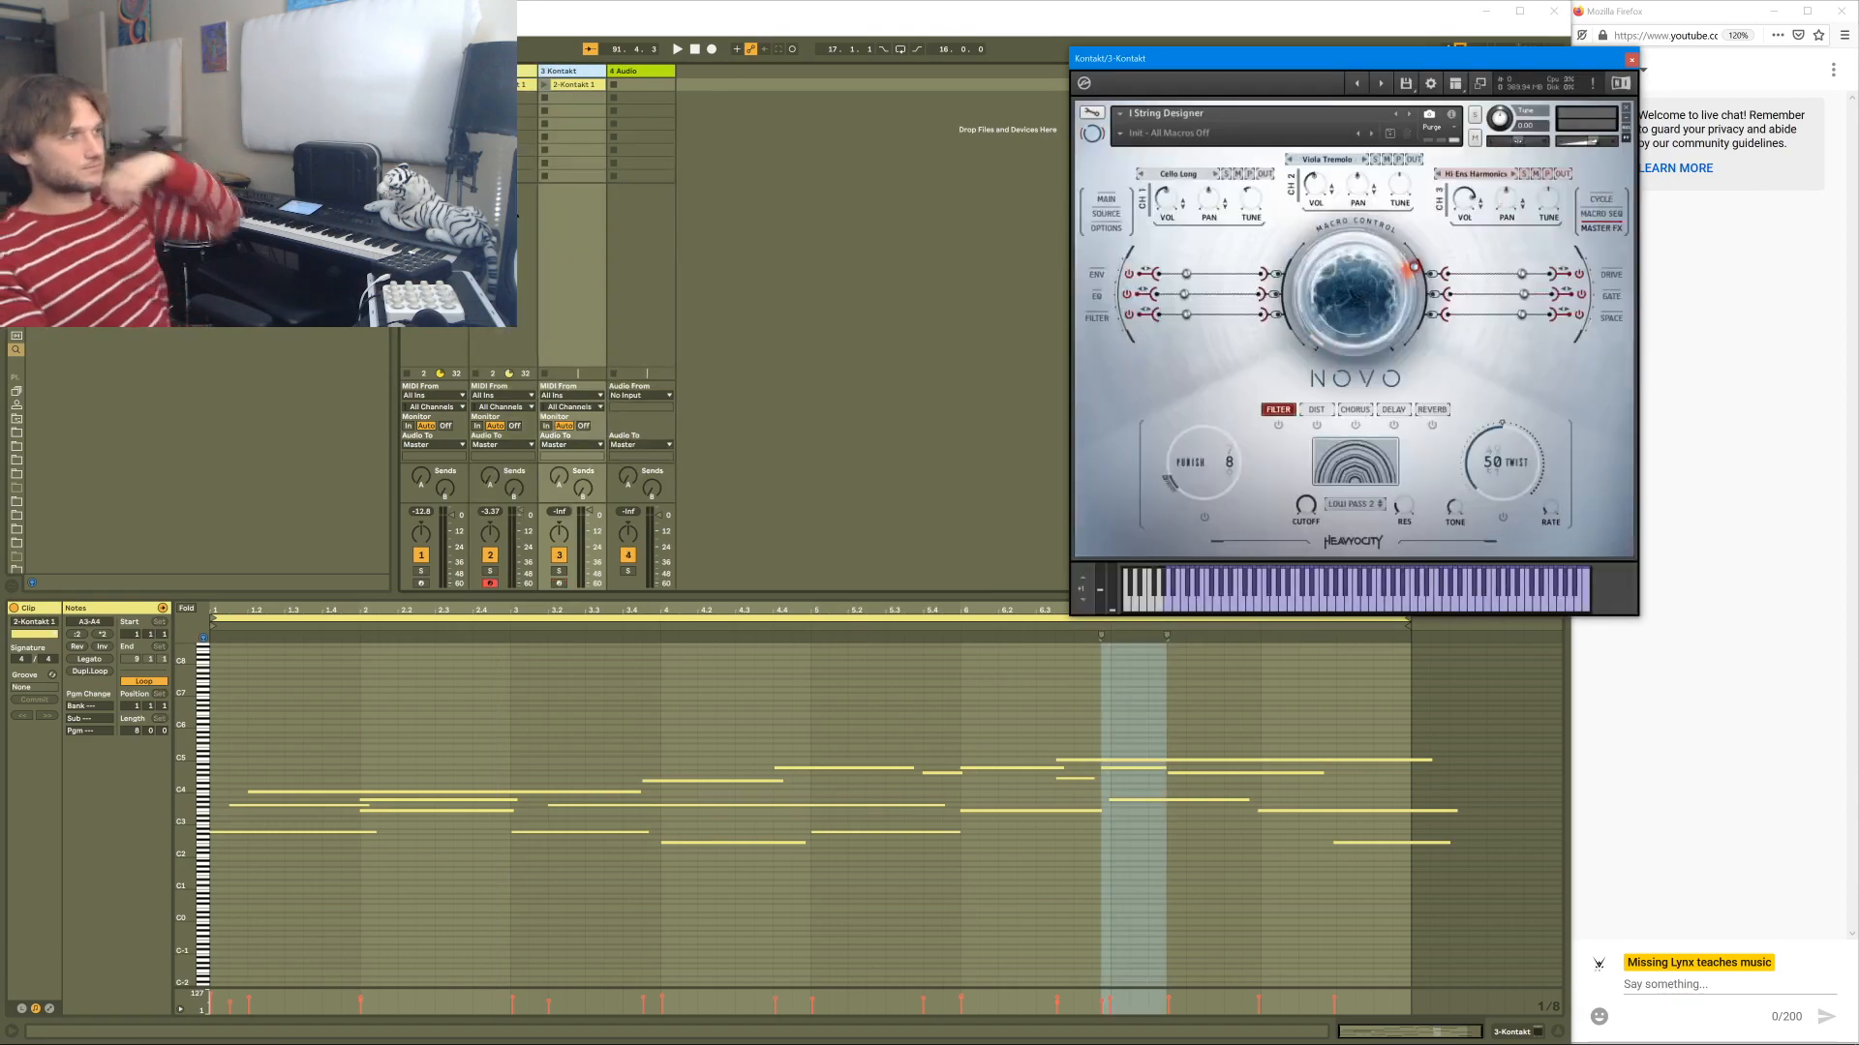
pyautogui.click(519, 85)
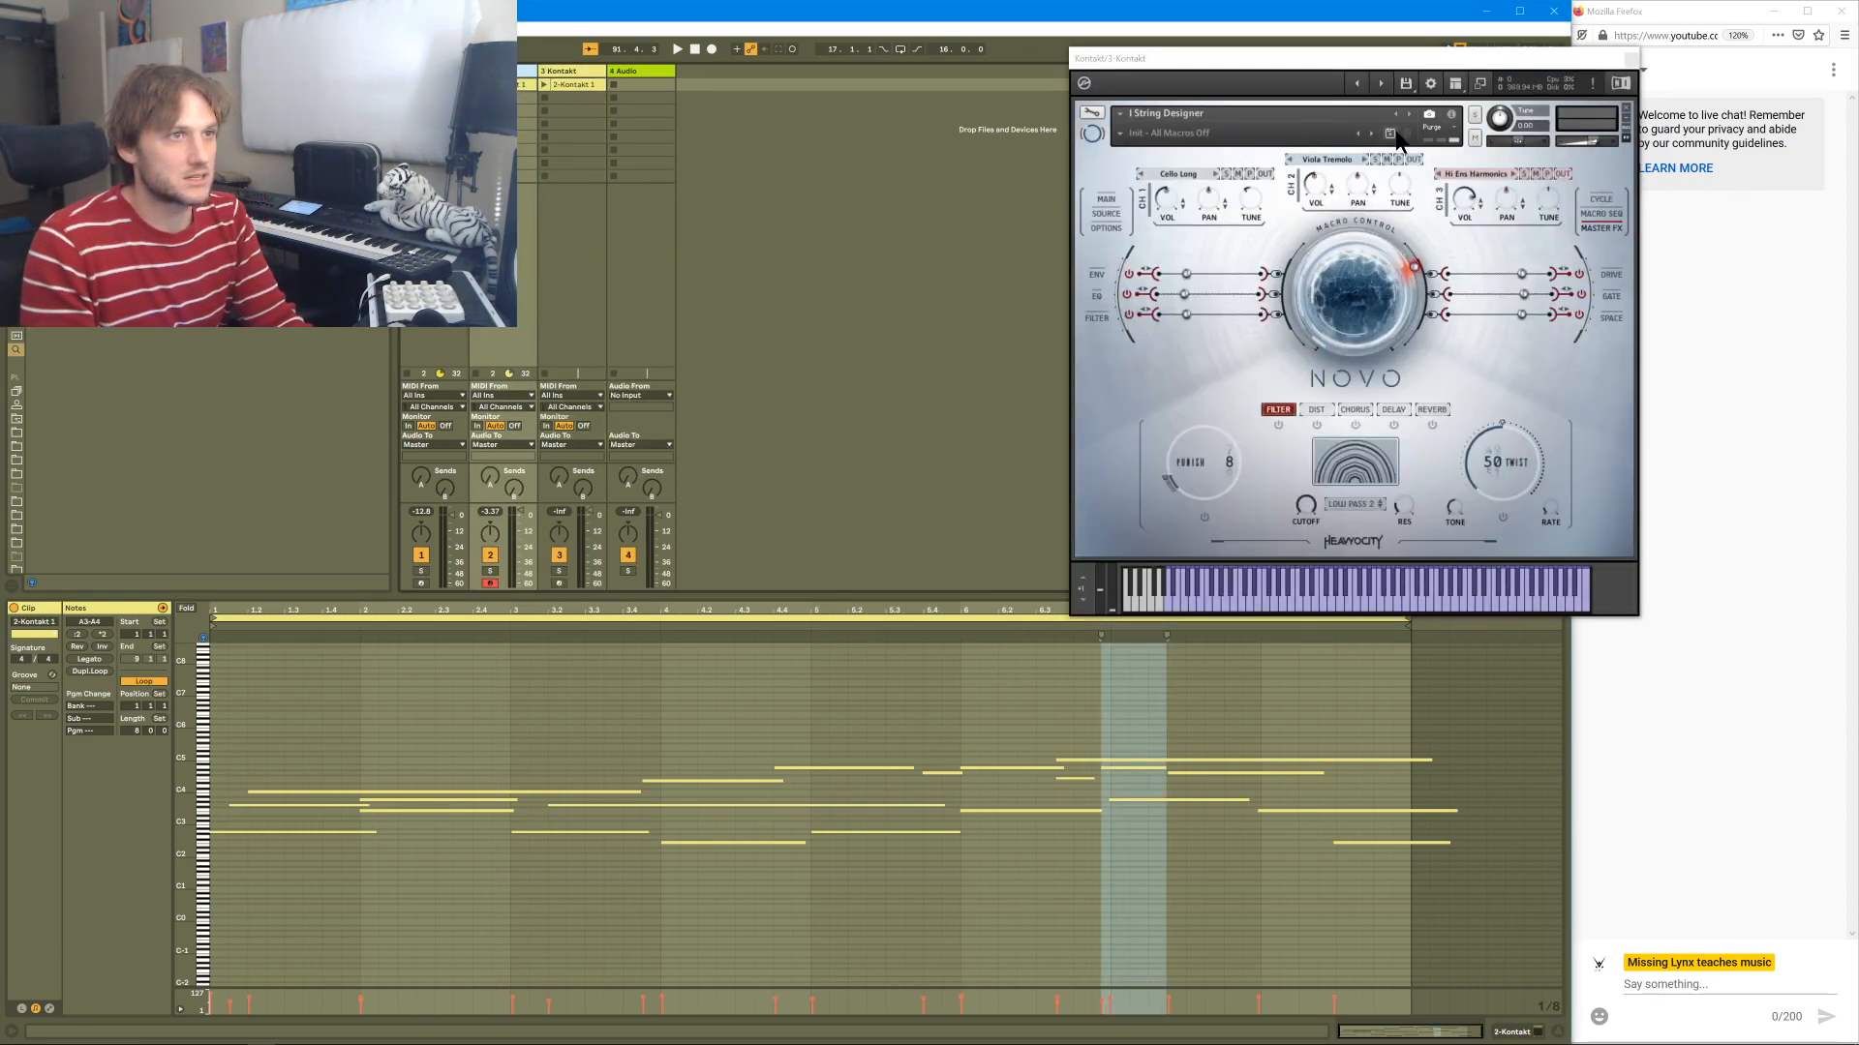
# - Save the duplicated String Designer sound as a snapshot named "ORG Simple long textured to attackier brighter"
pyautogui.click(1391, 134)
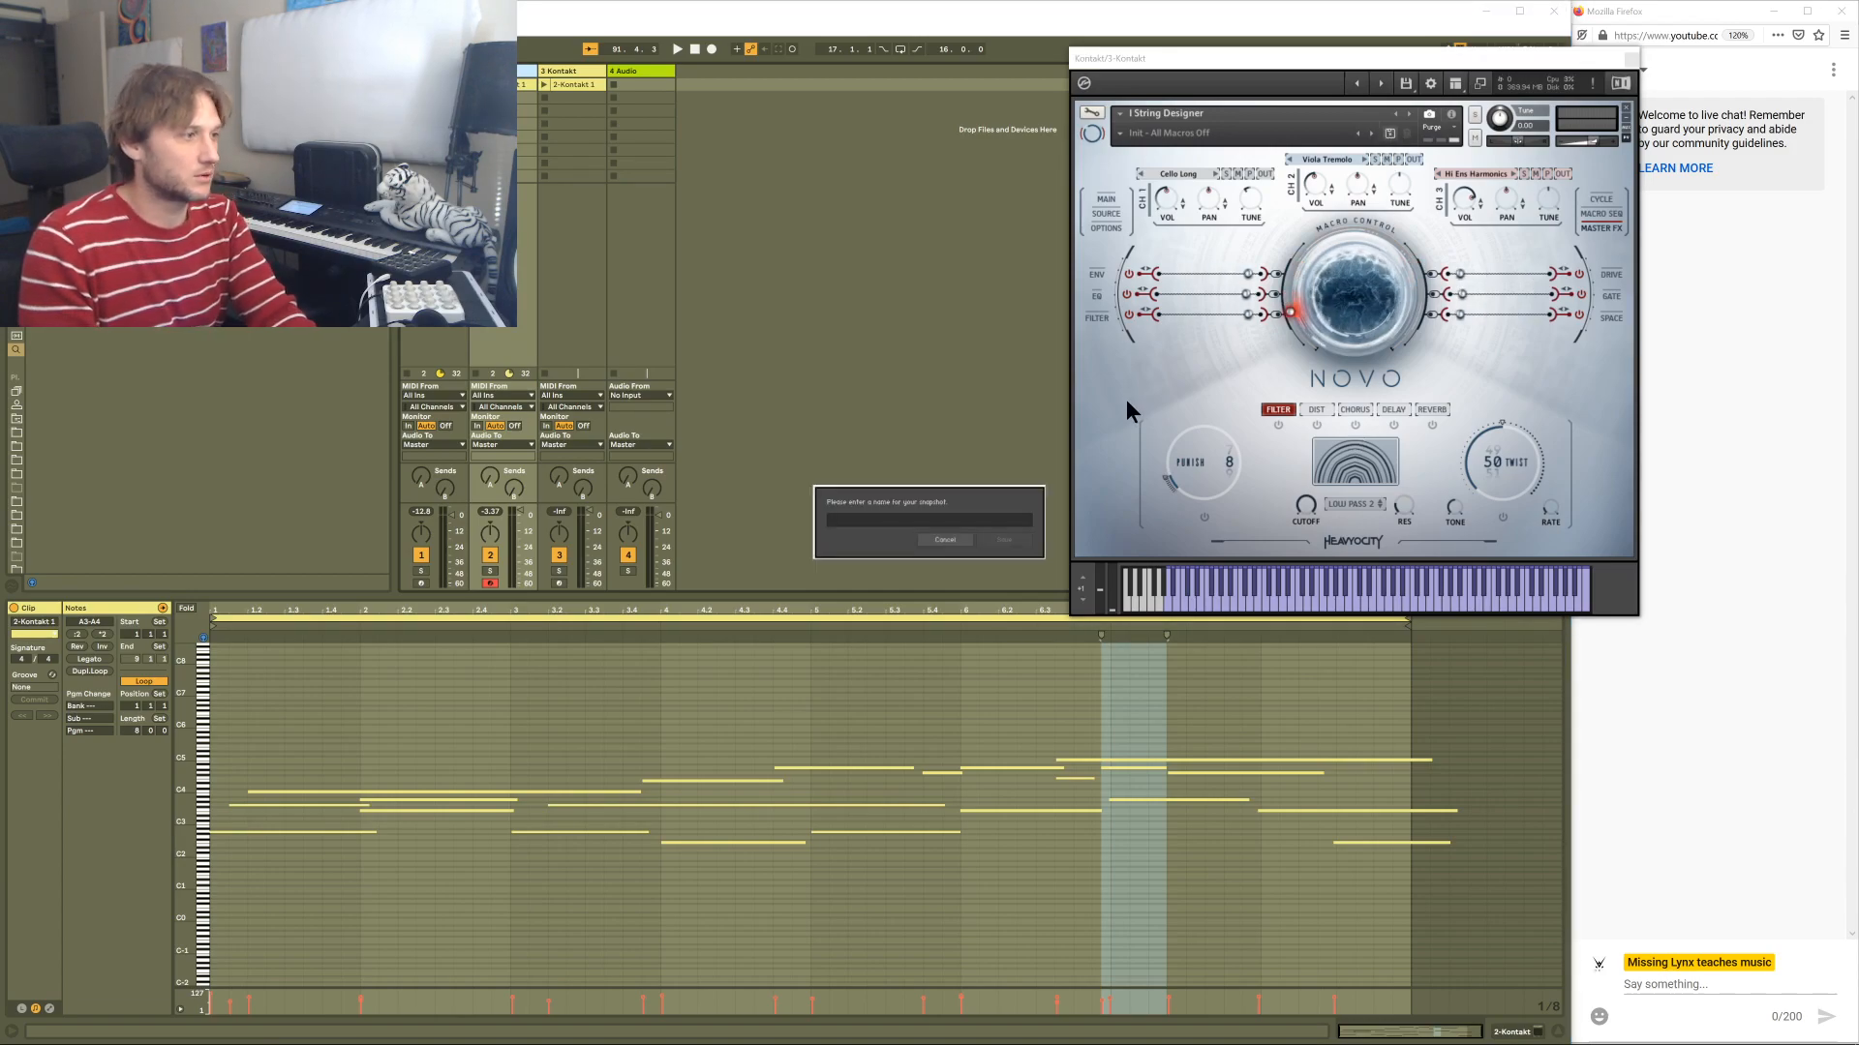
pyautogui.write('ORG S')
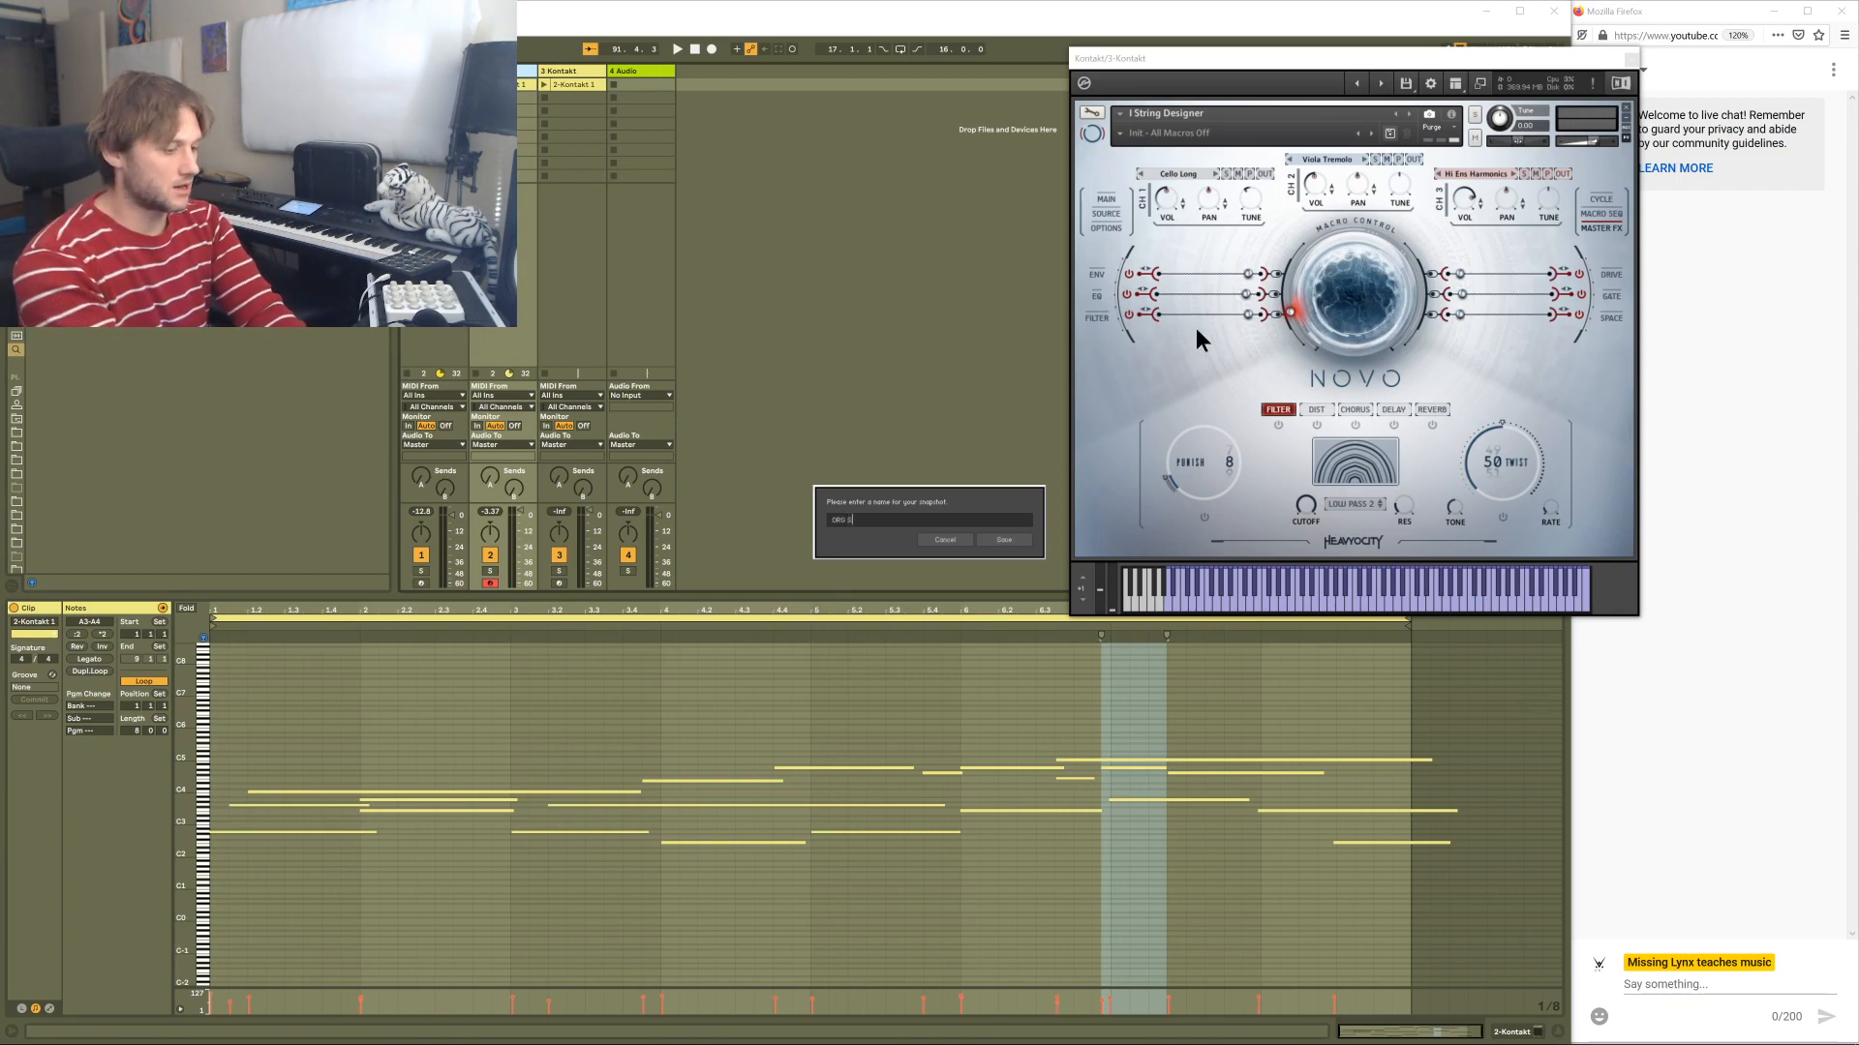
pyautogui.write('imple Iong')
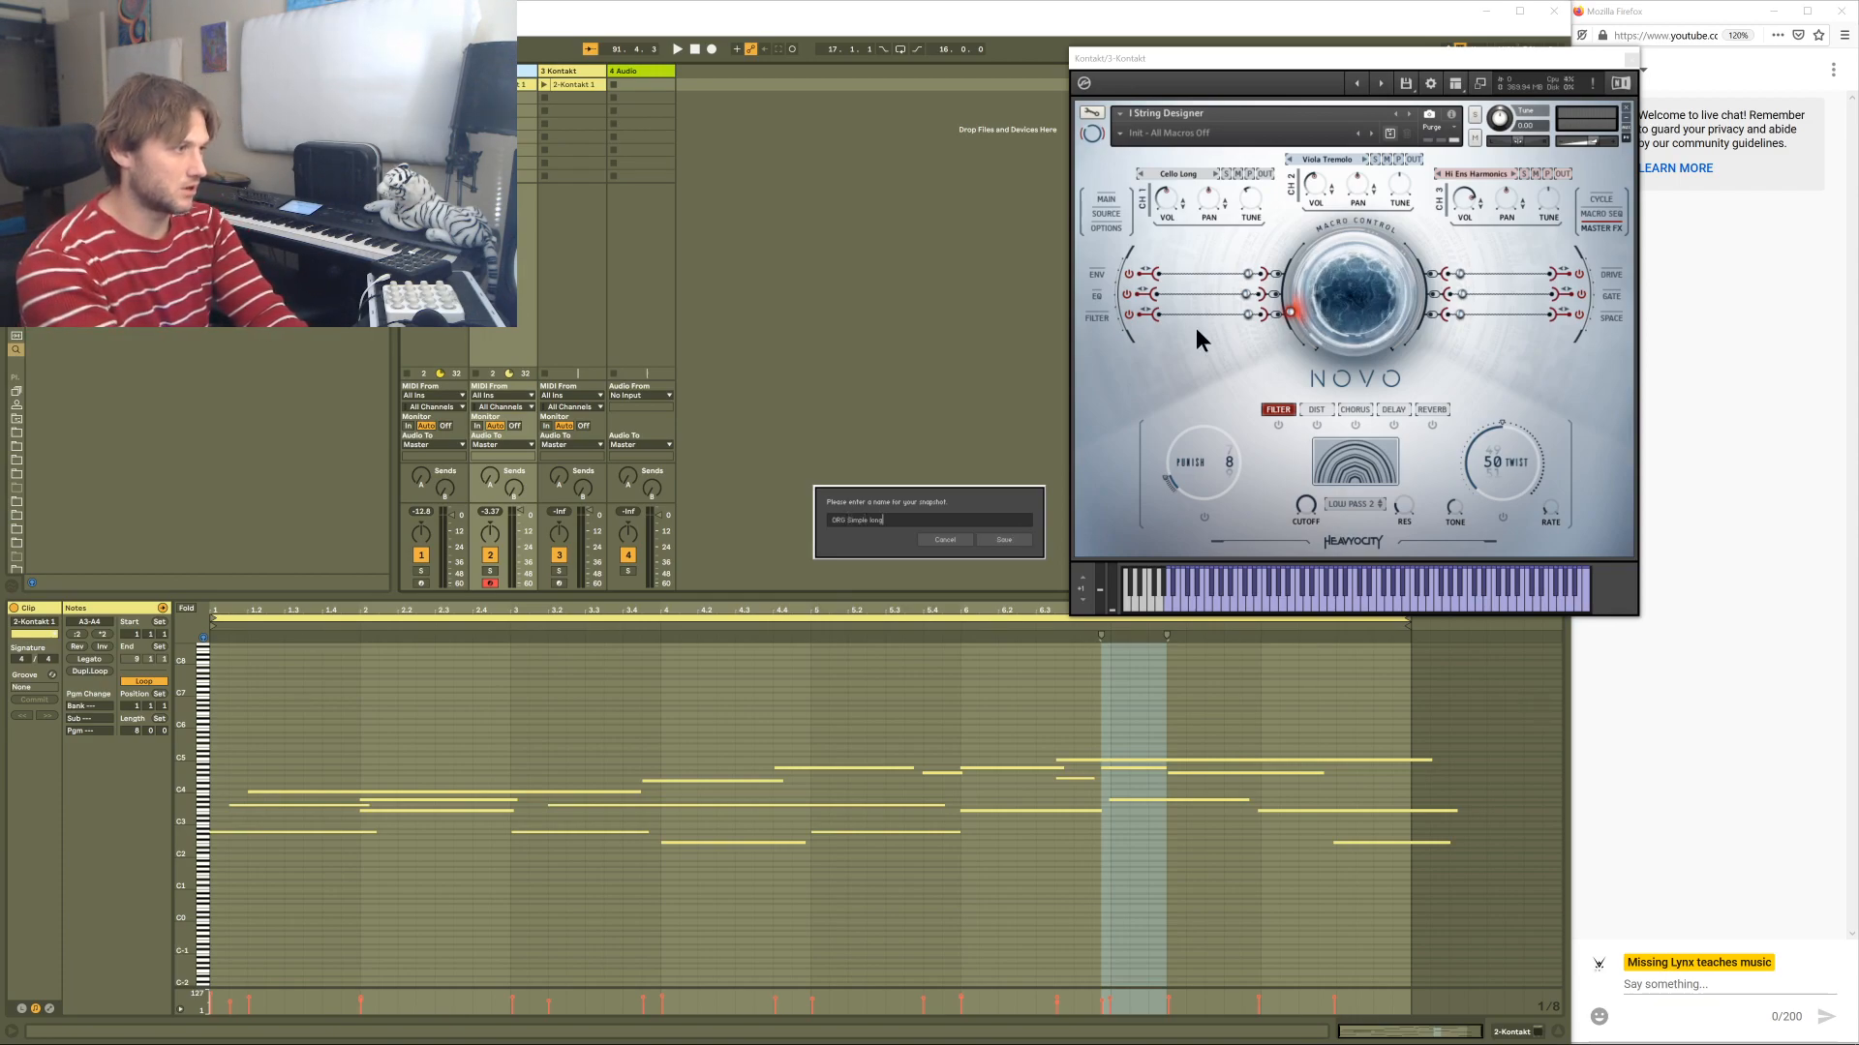
pyautogui.write(' lextured to')
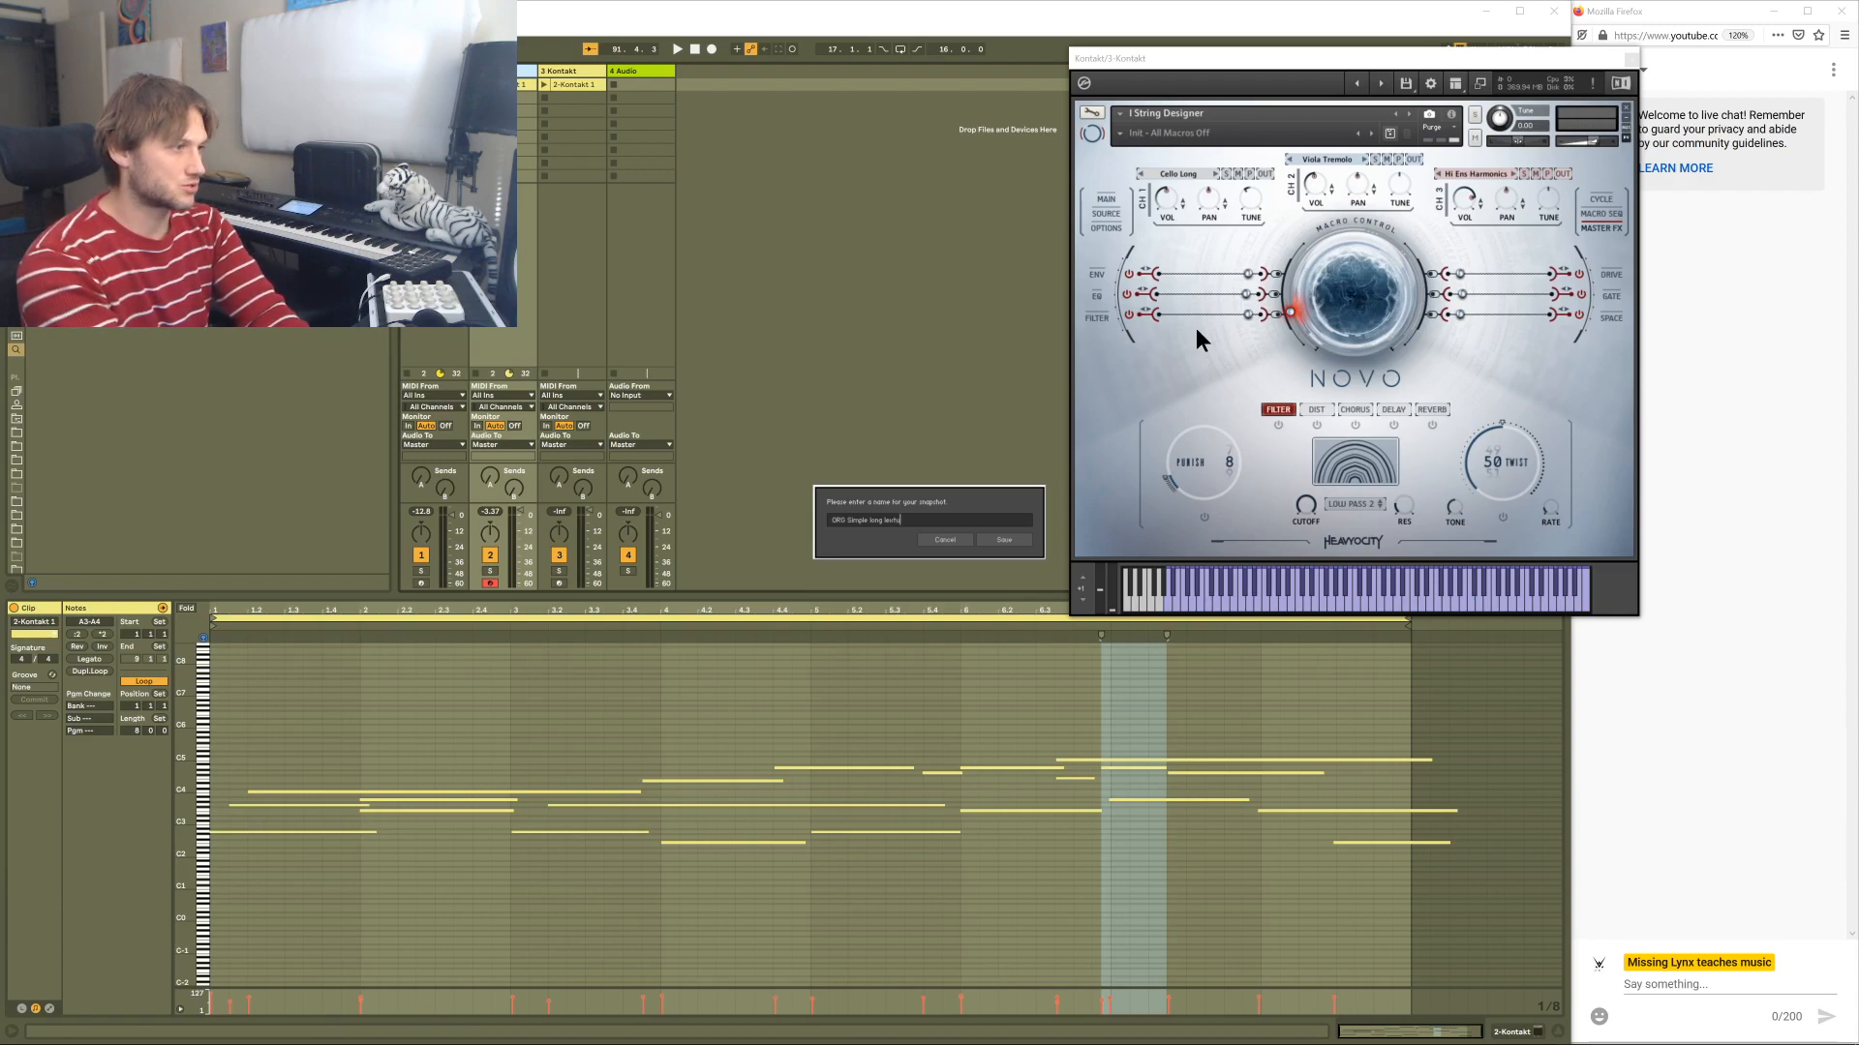
pyautogui.write(' att')
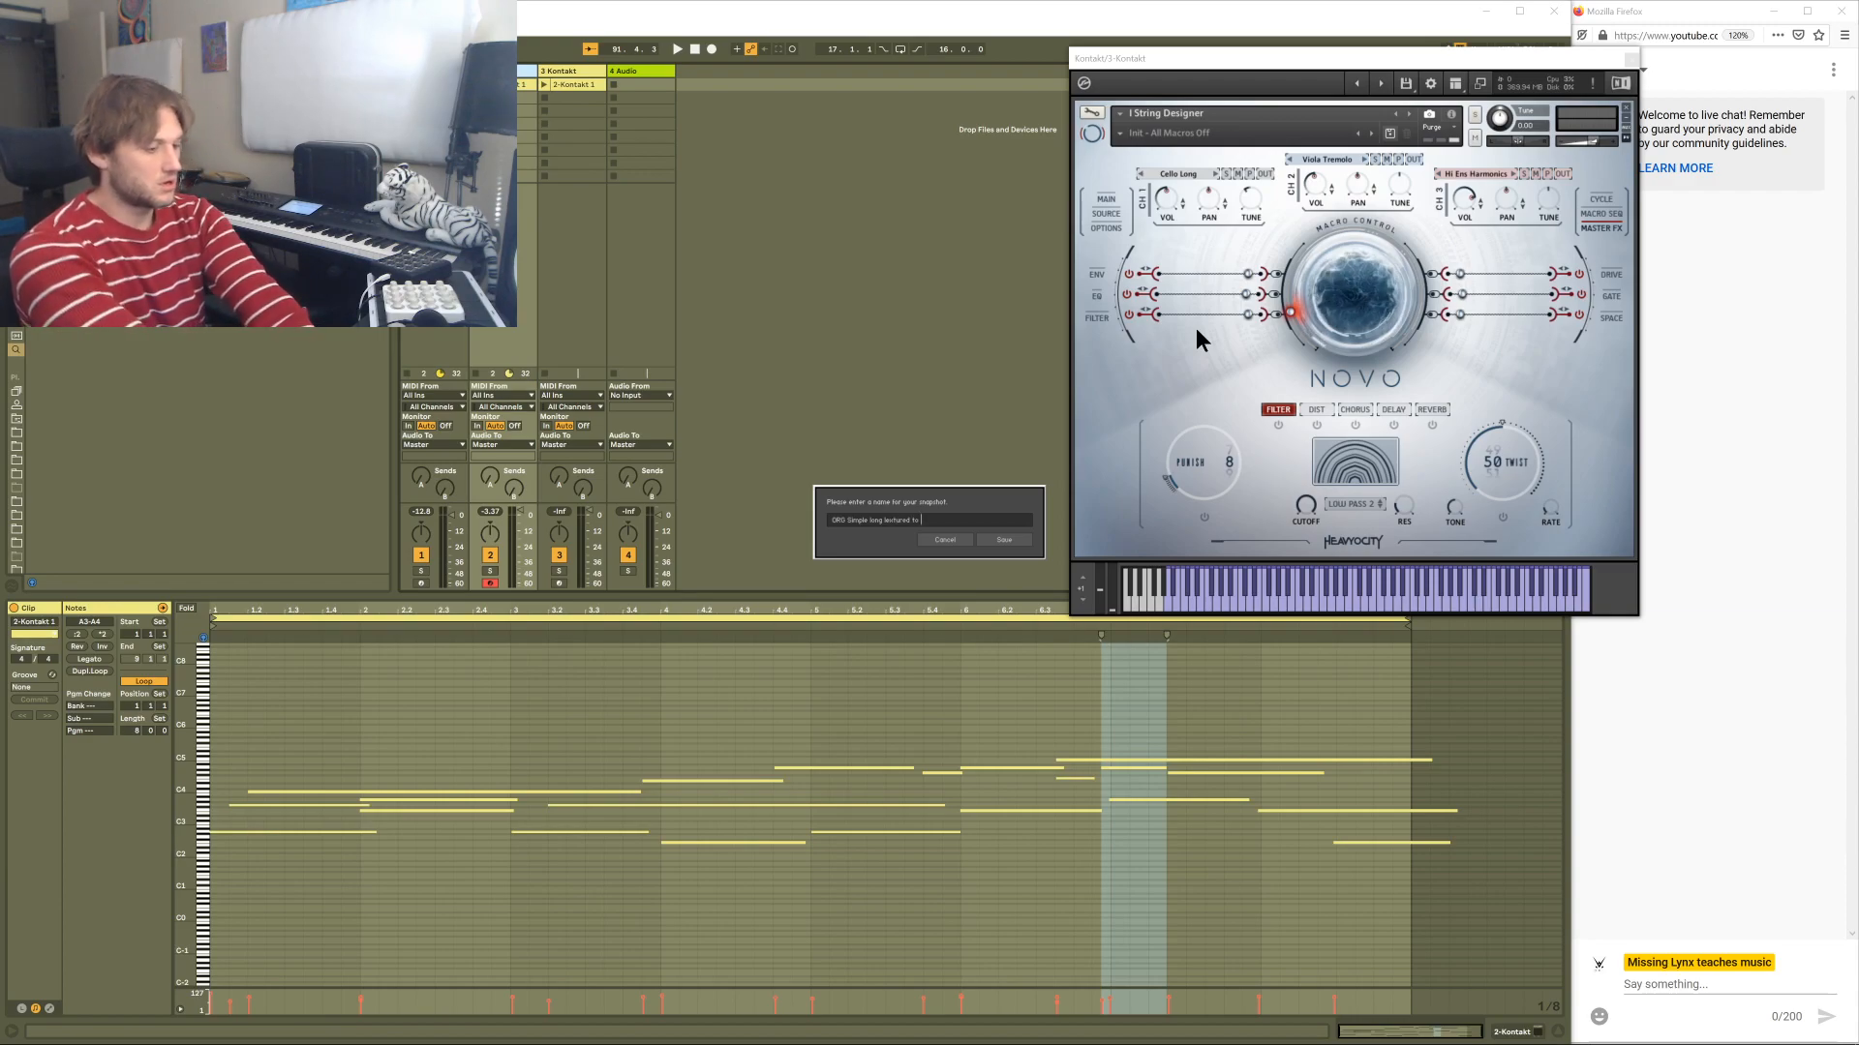
pyautogui.write('ack')
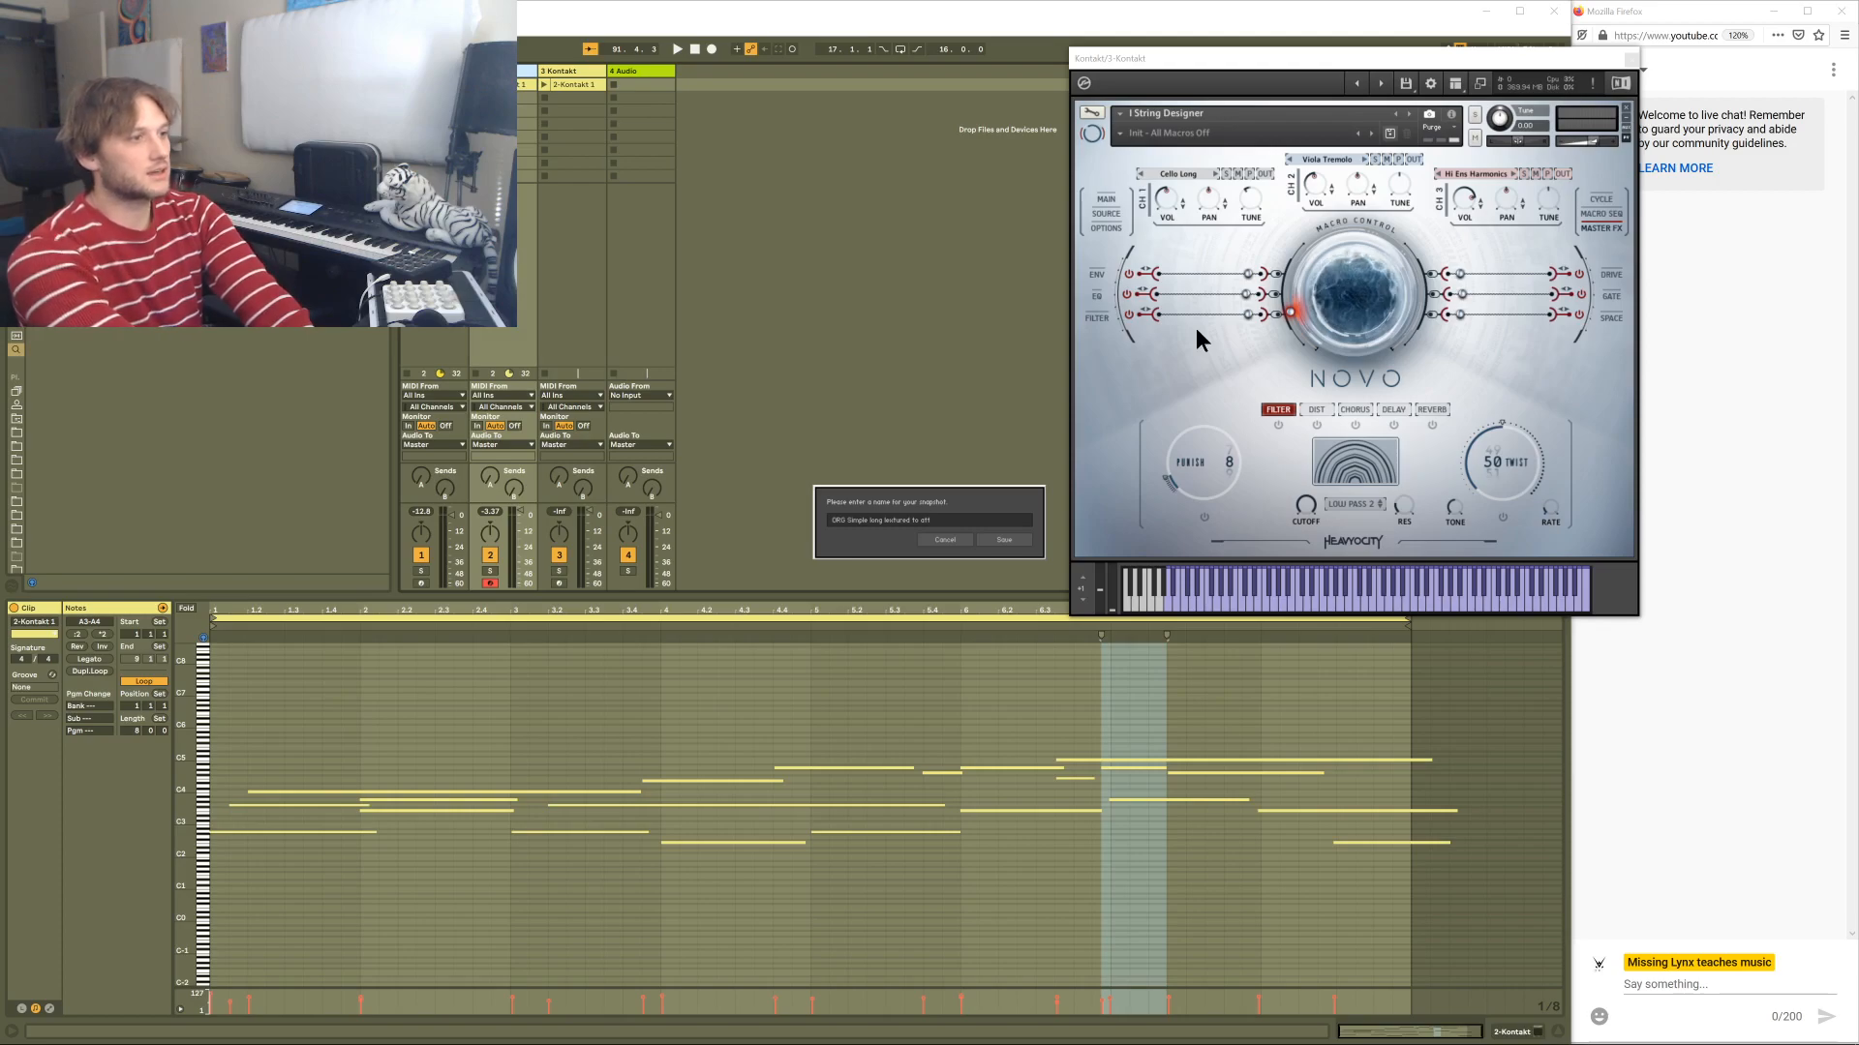
pyautogui.write('er')
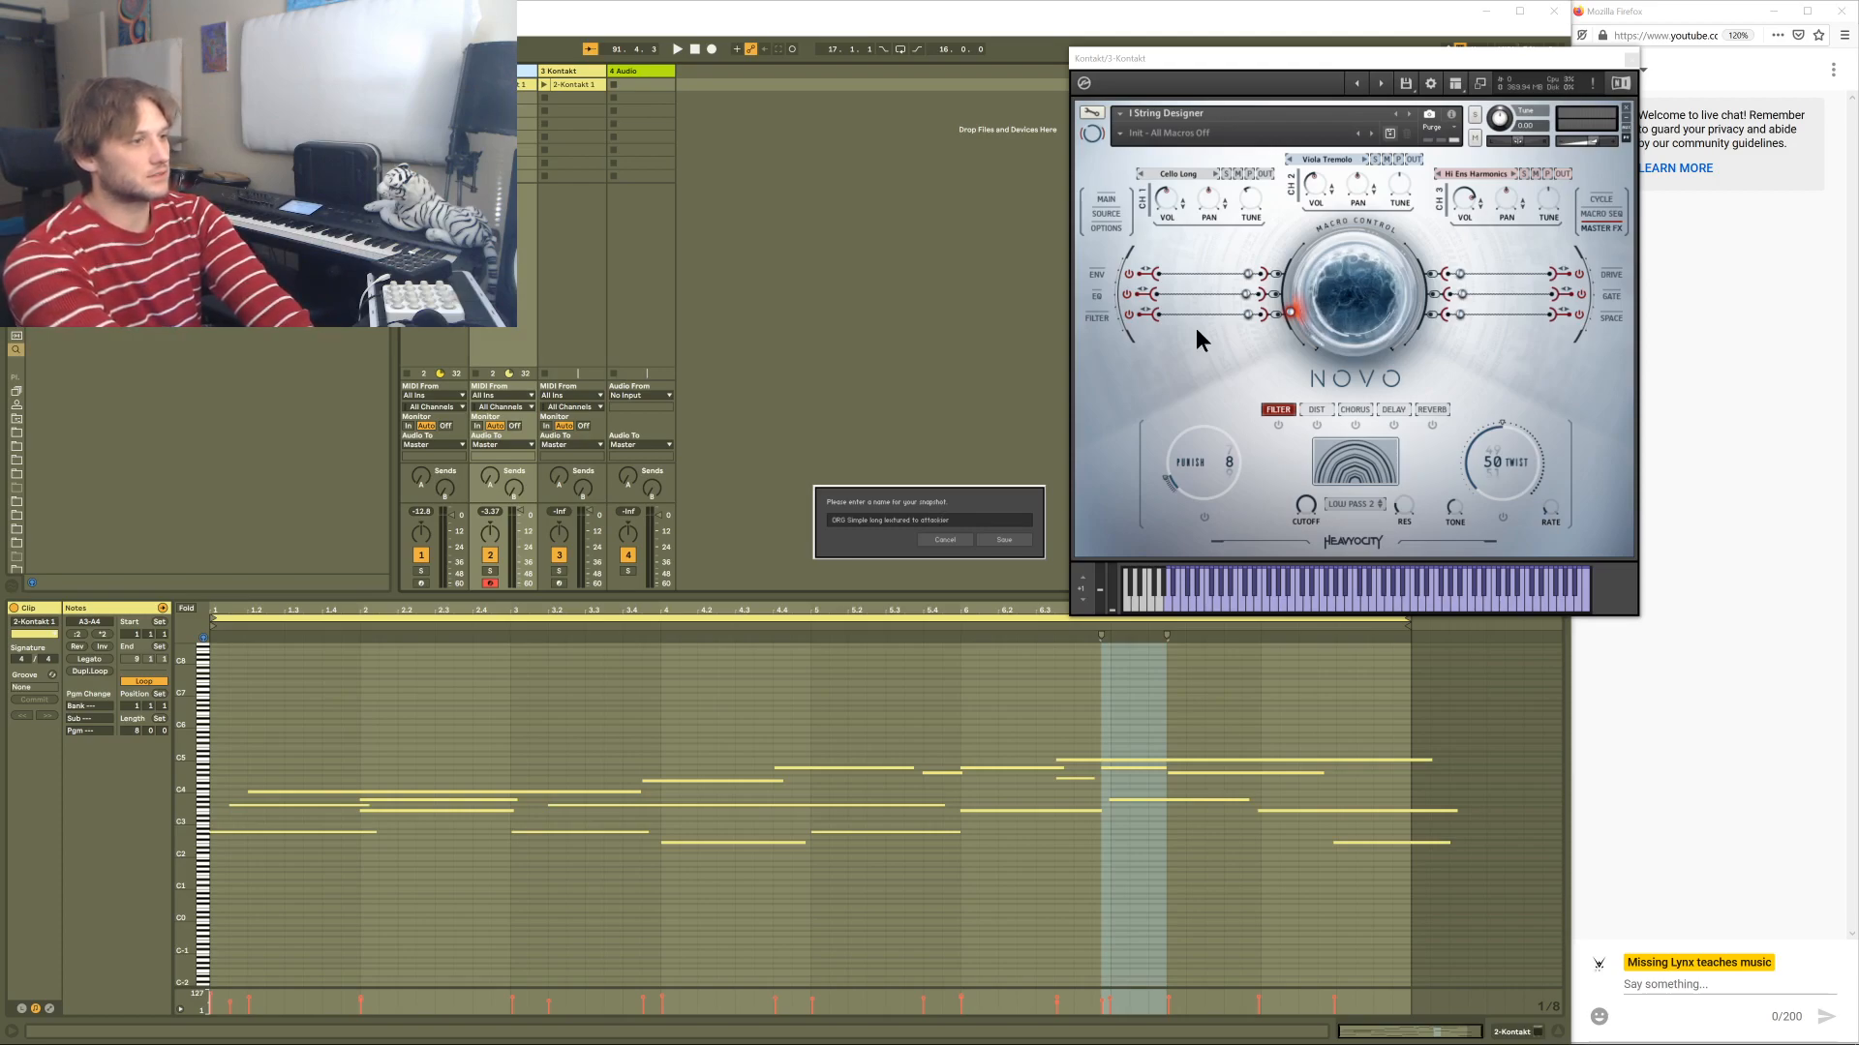
pyautogui.write(' brighter')
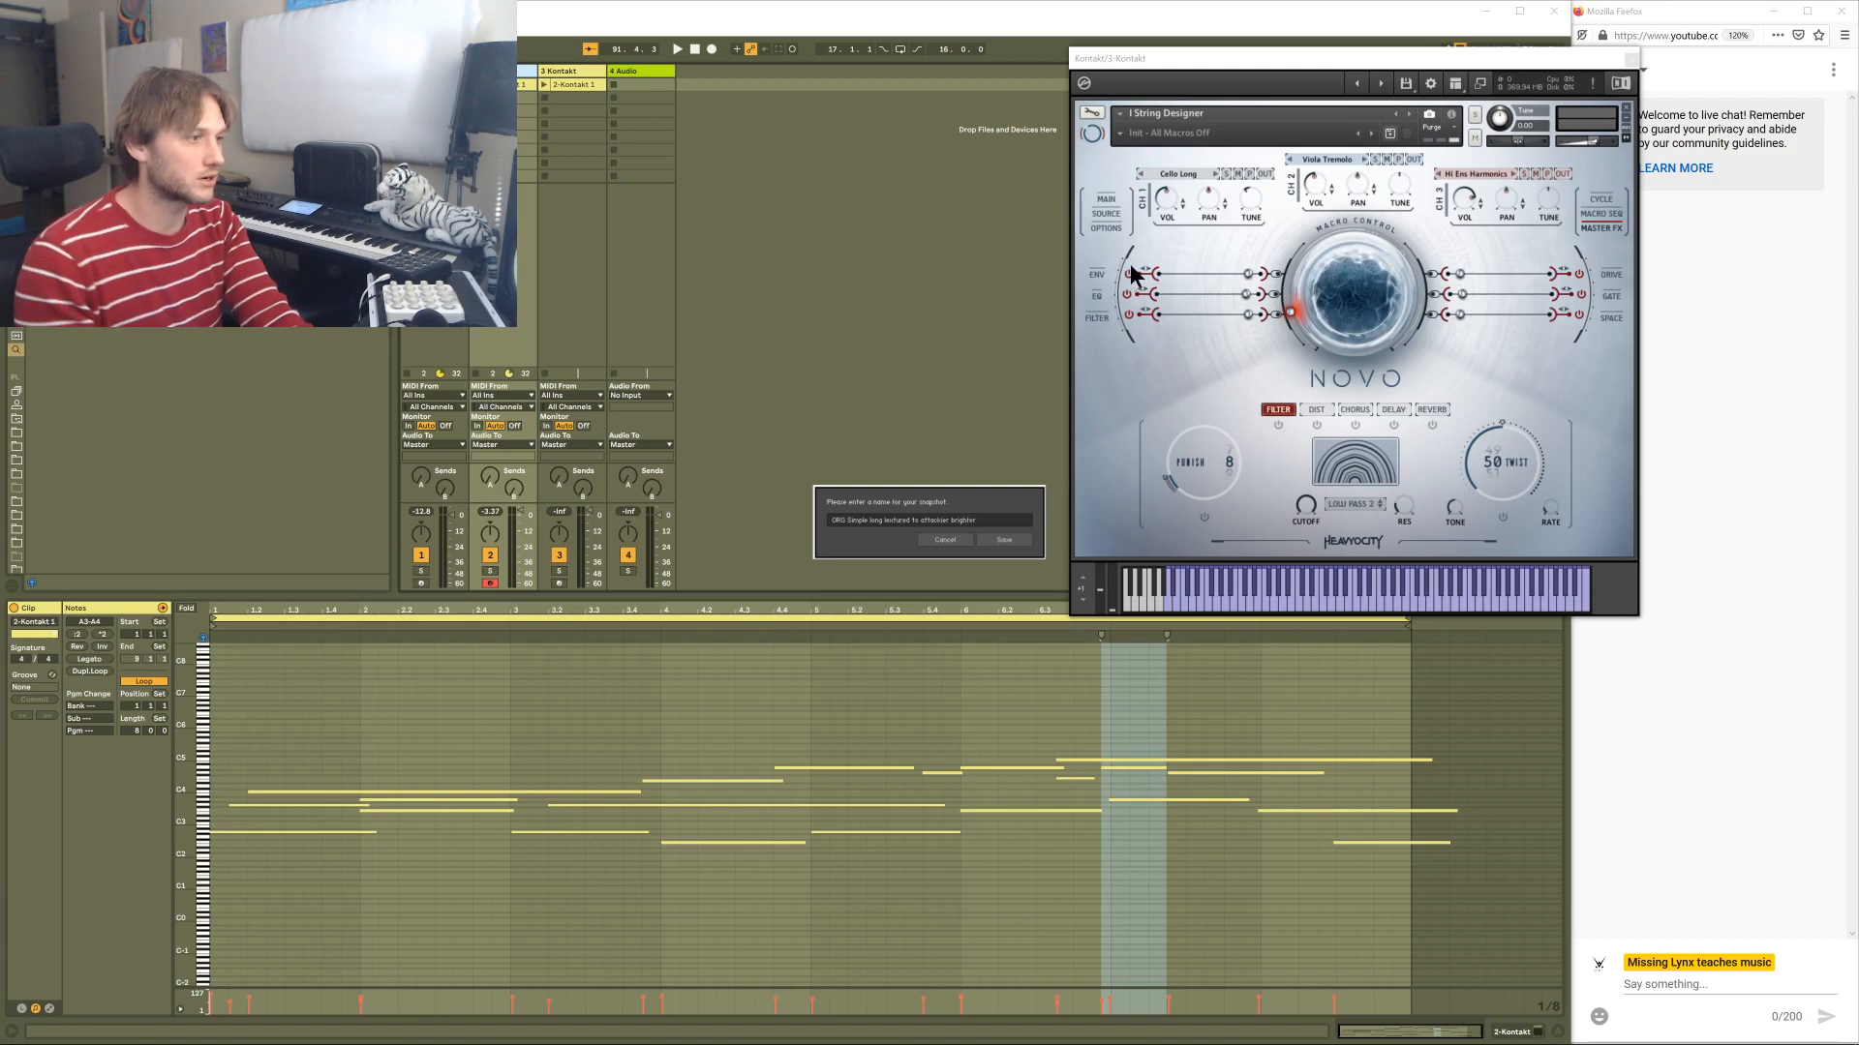
pyautogui.click(1004, 539)
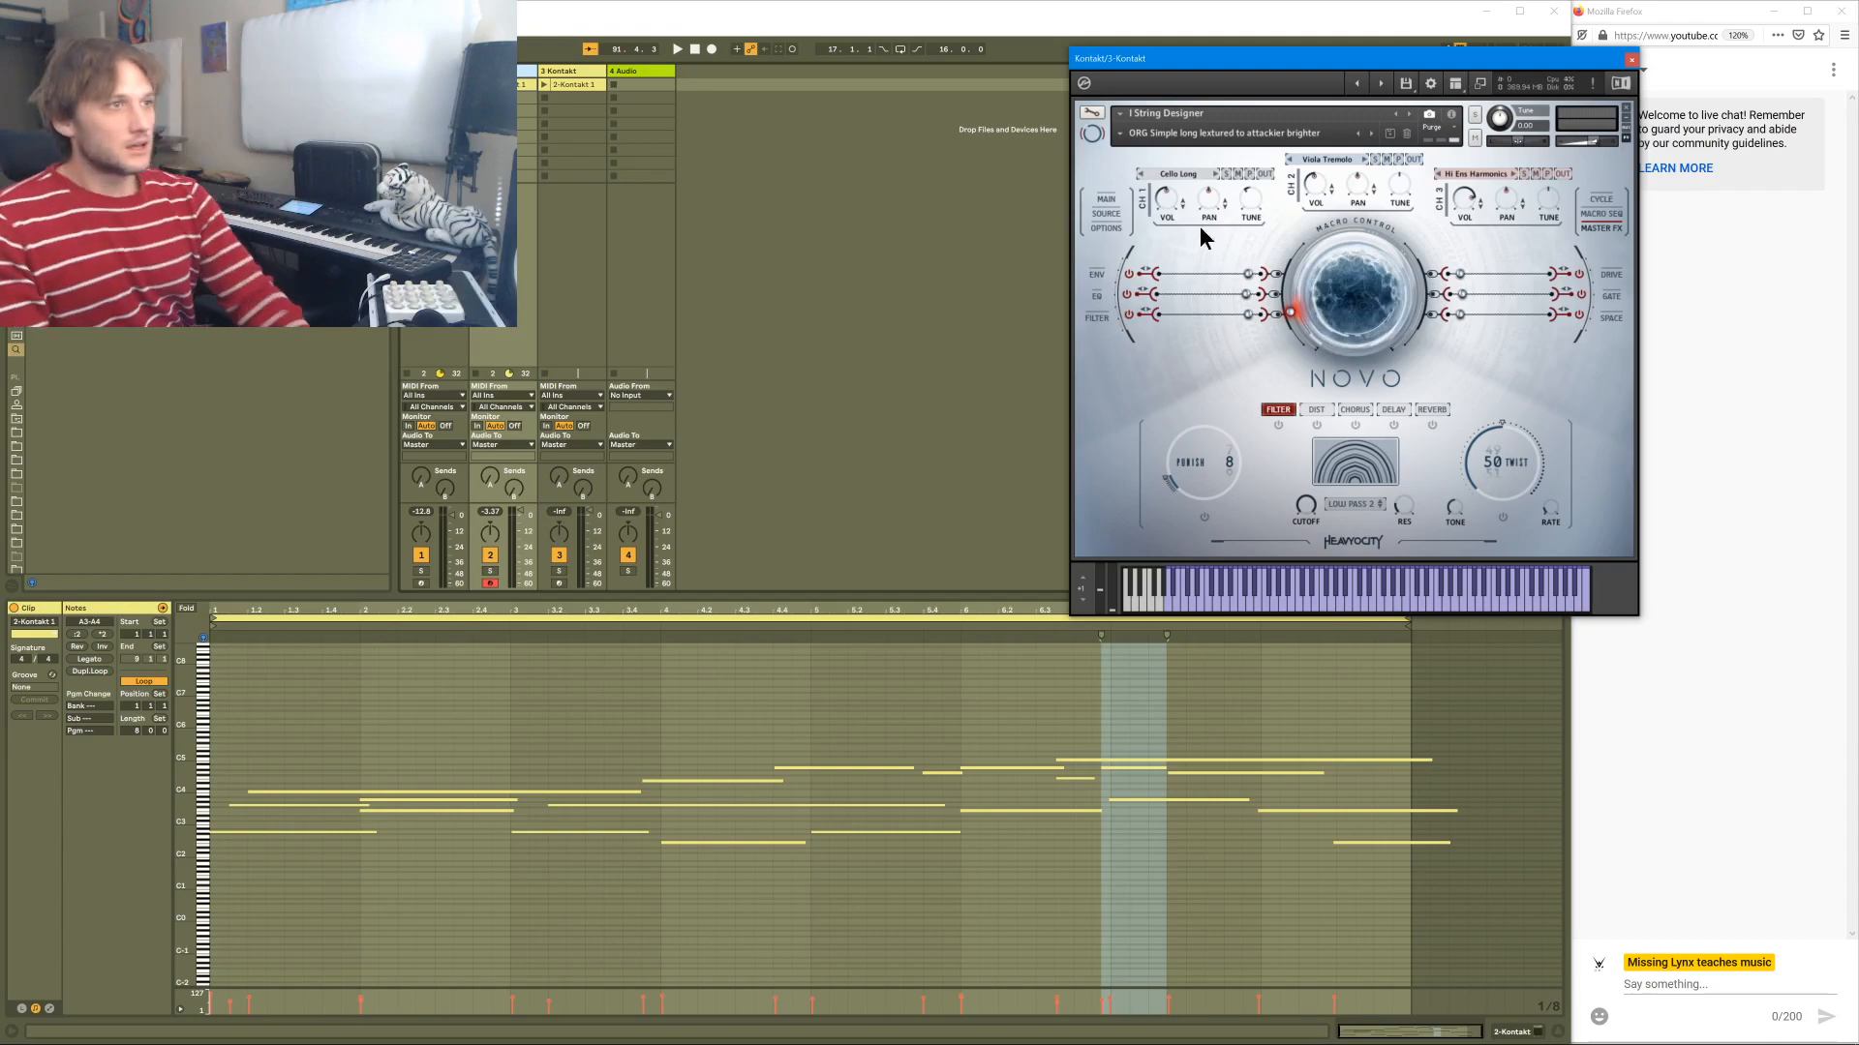
# - Open the String Designer instrument on the duplicated string track and load its user snapshot "trem stab"
pyautogui.click(571, 76)
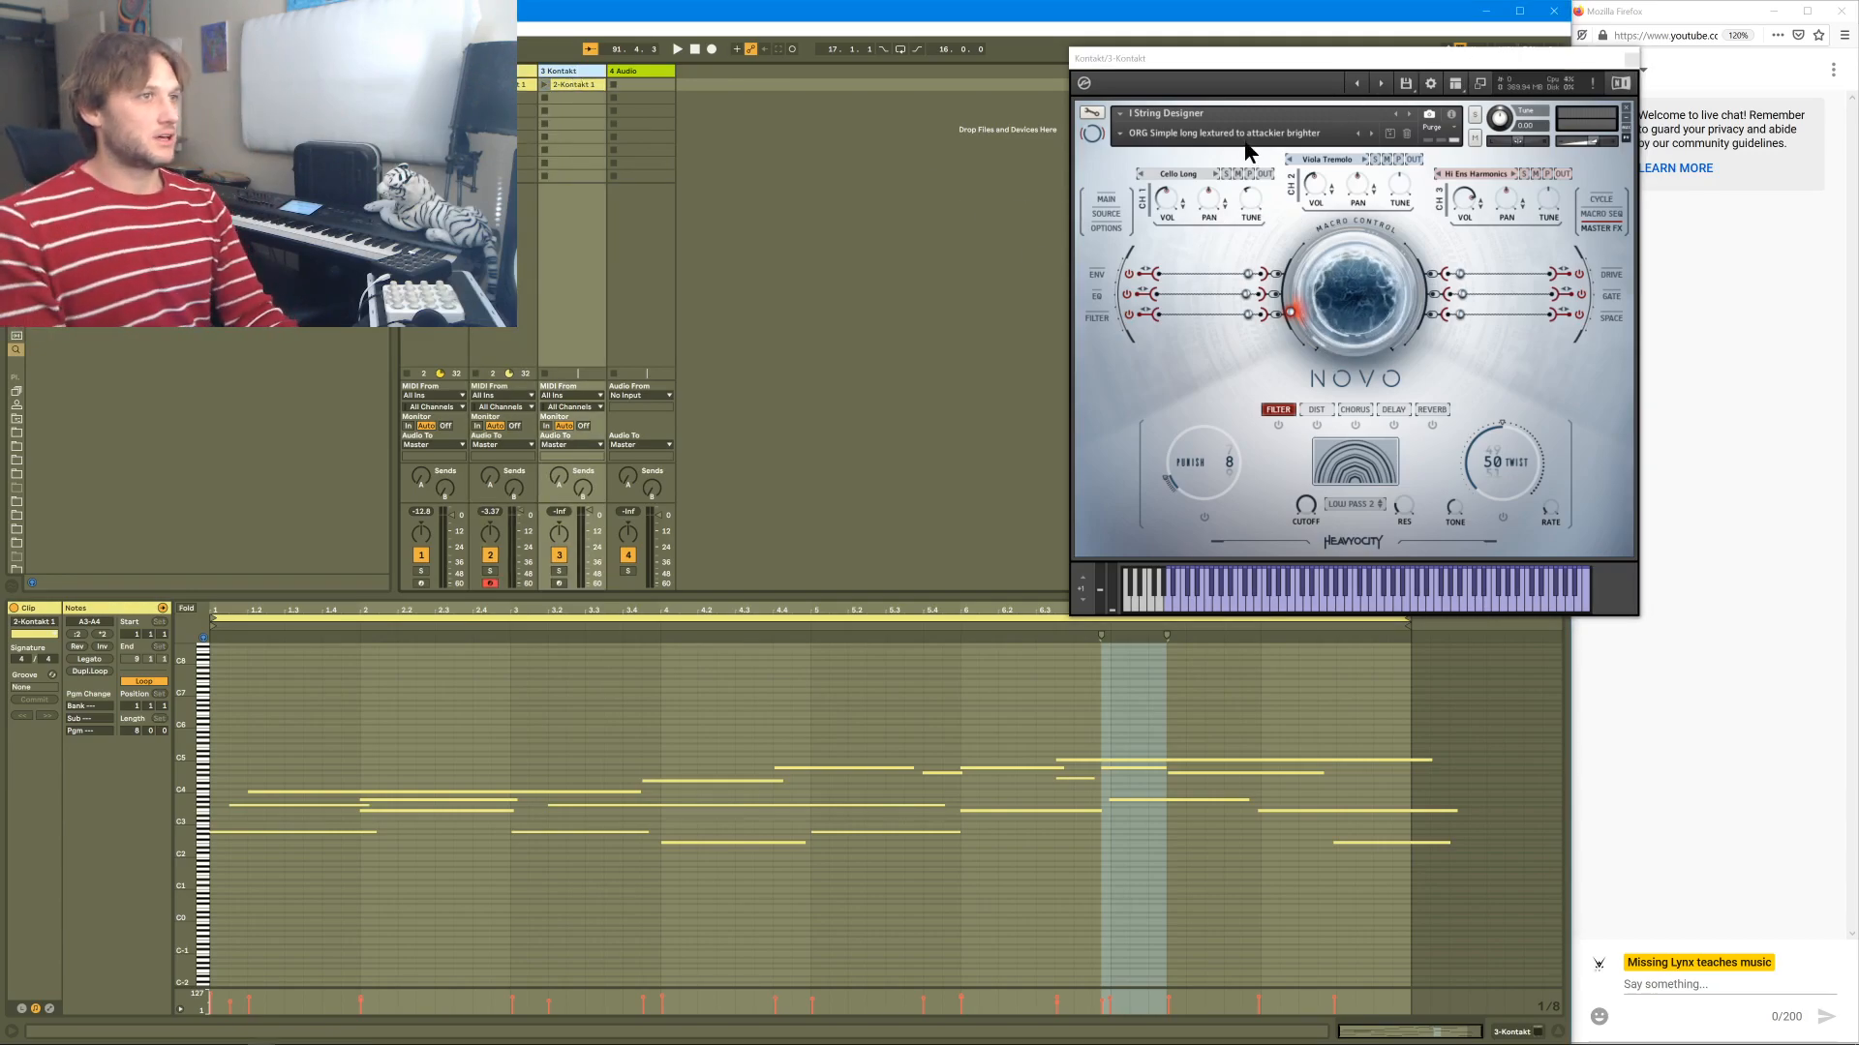
pyautogui.hotkey('shift', 'Tab')
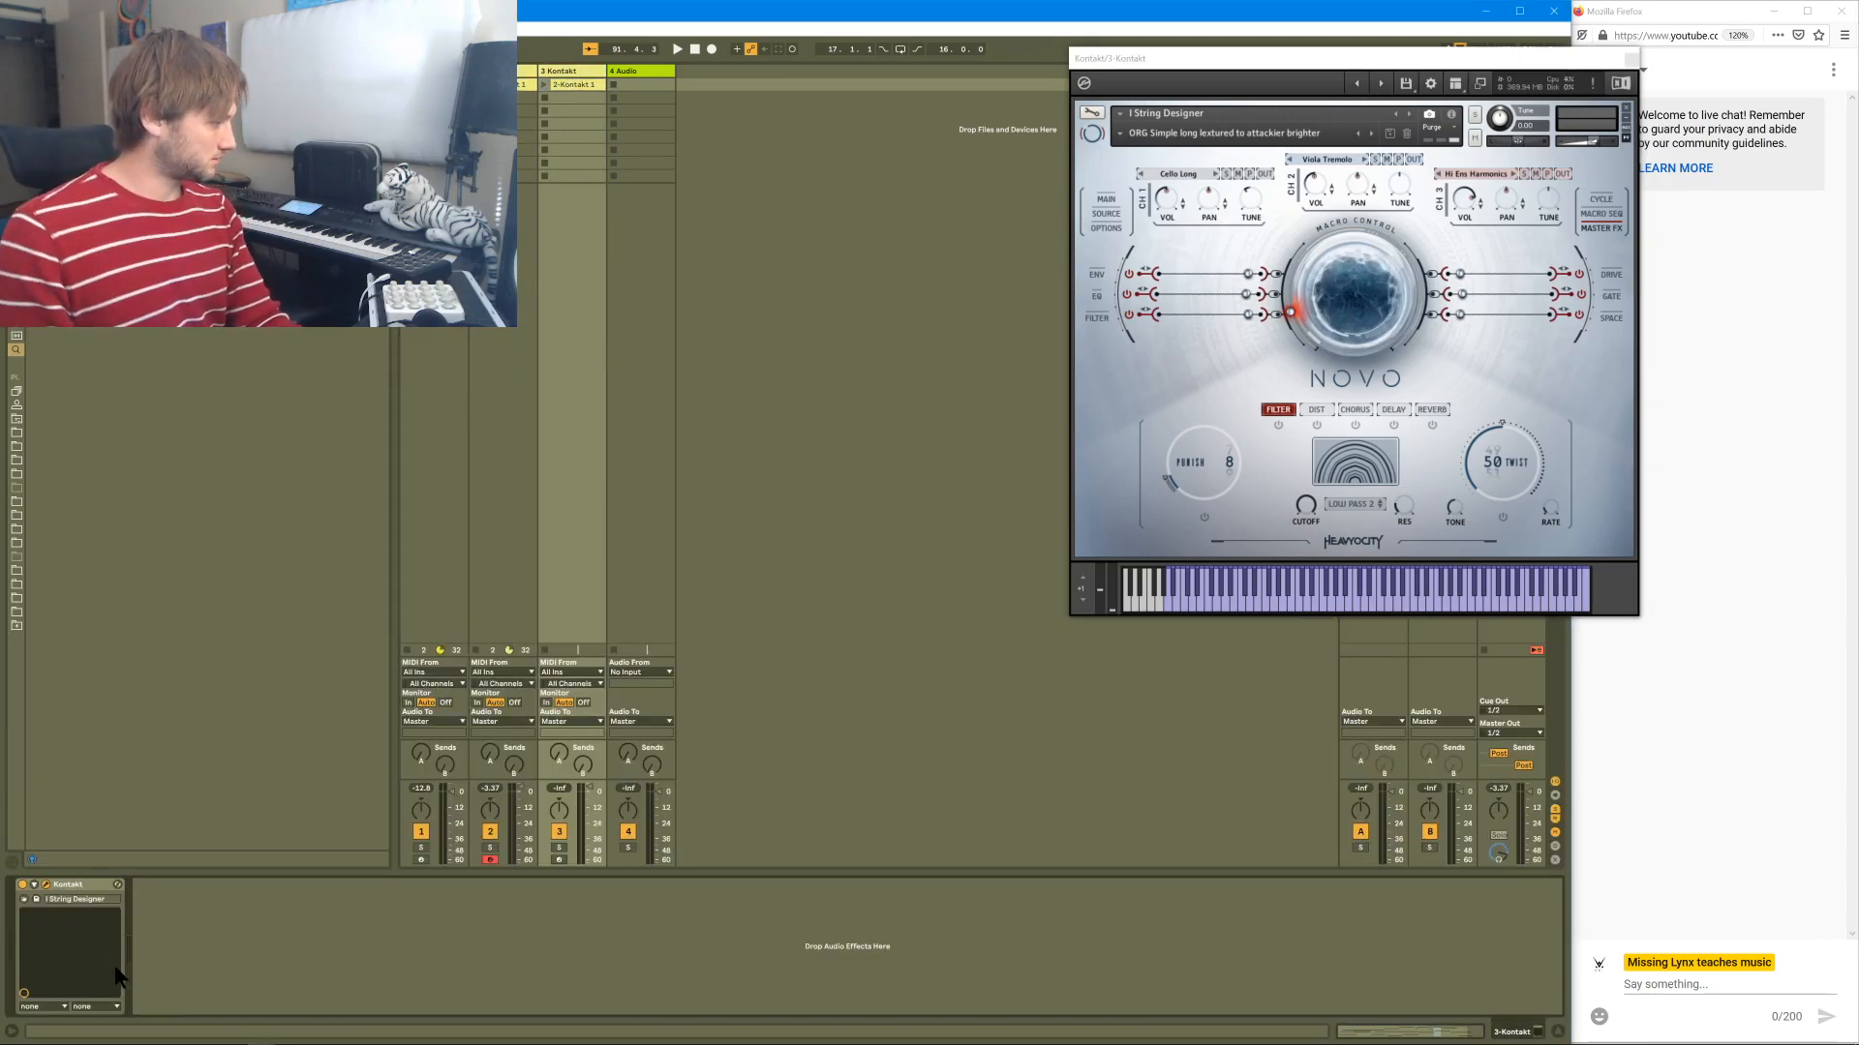
pyautogui.click(45, 883)
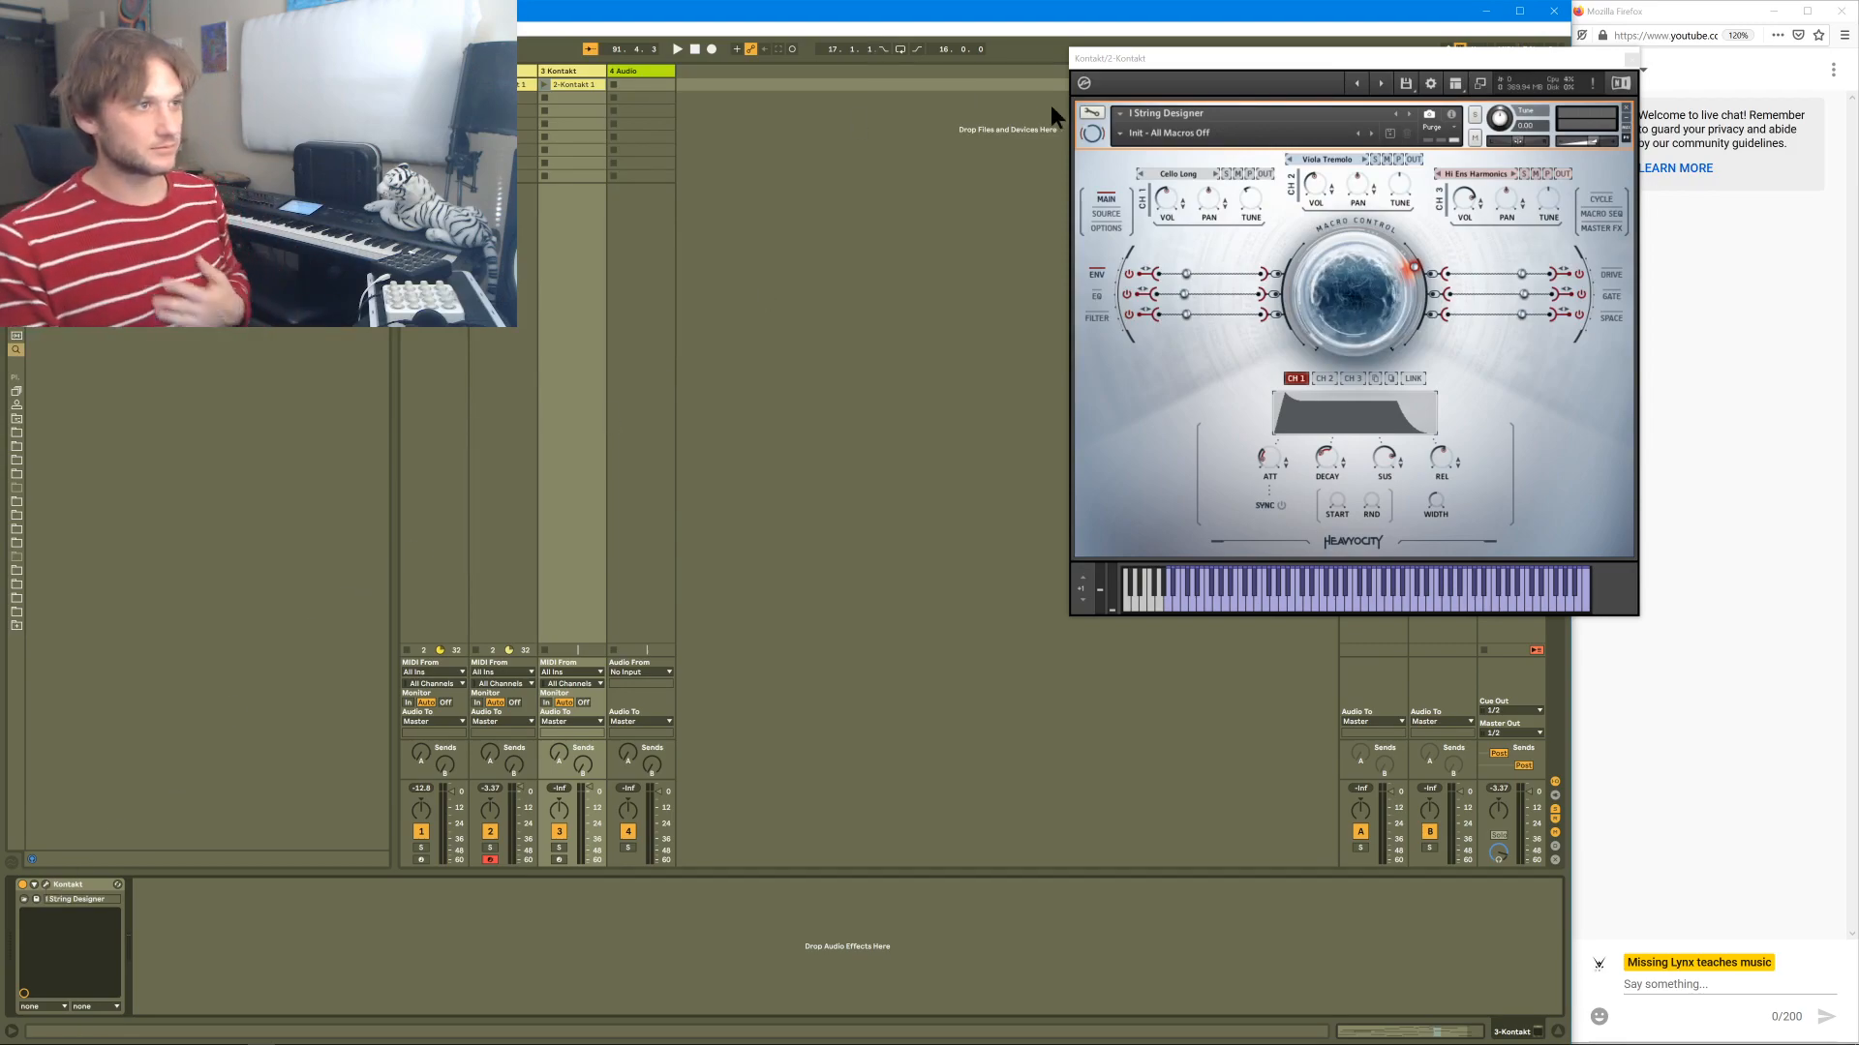
pyautogui.click(1120, 133)
pyautogui.moveTo(1128, 158)
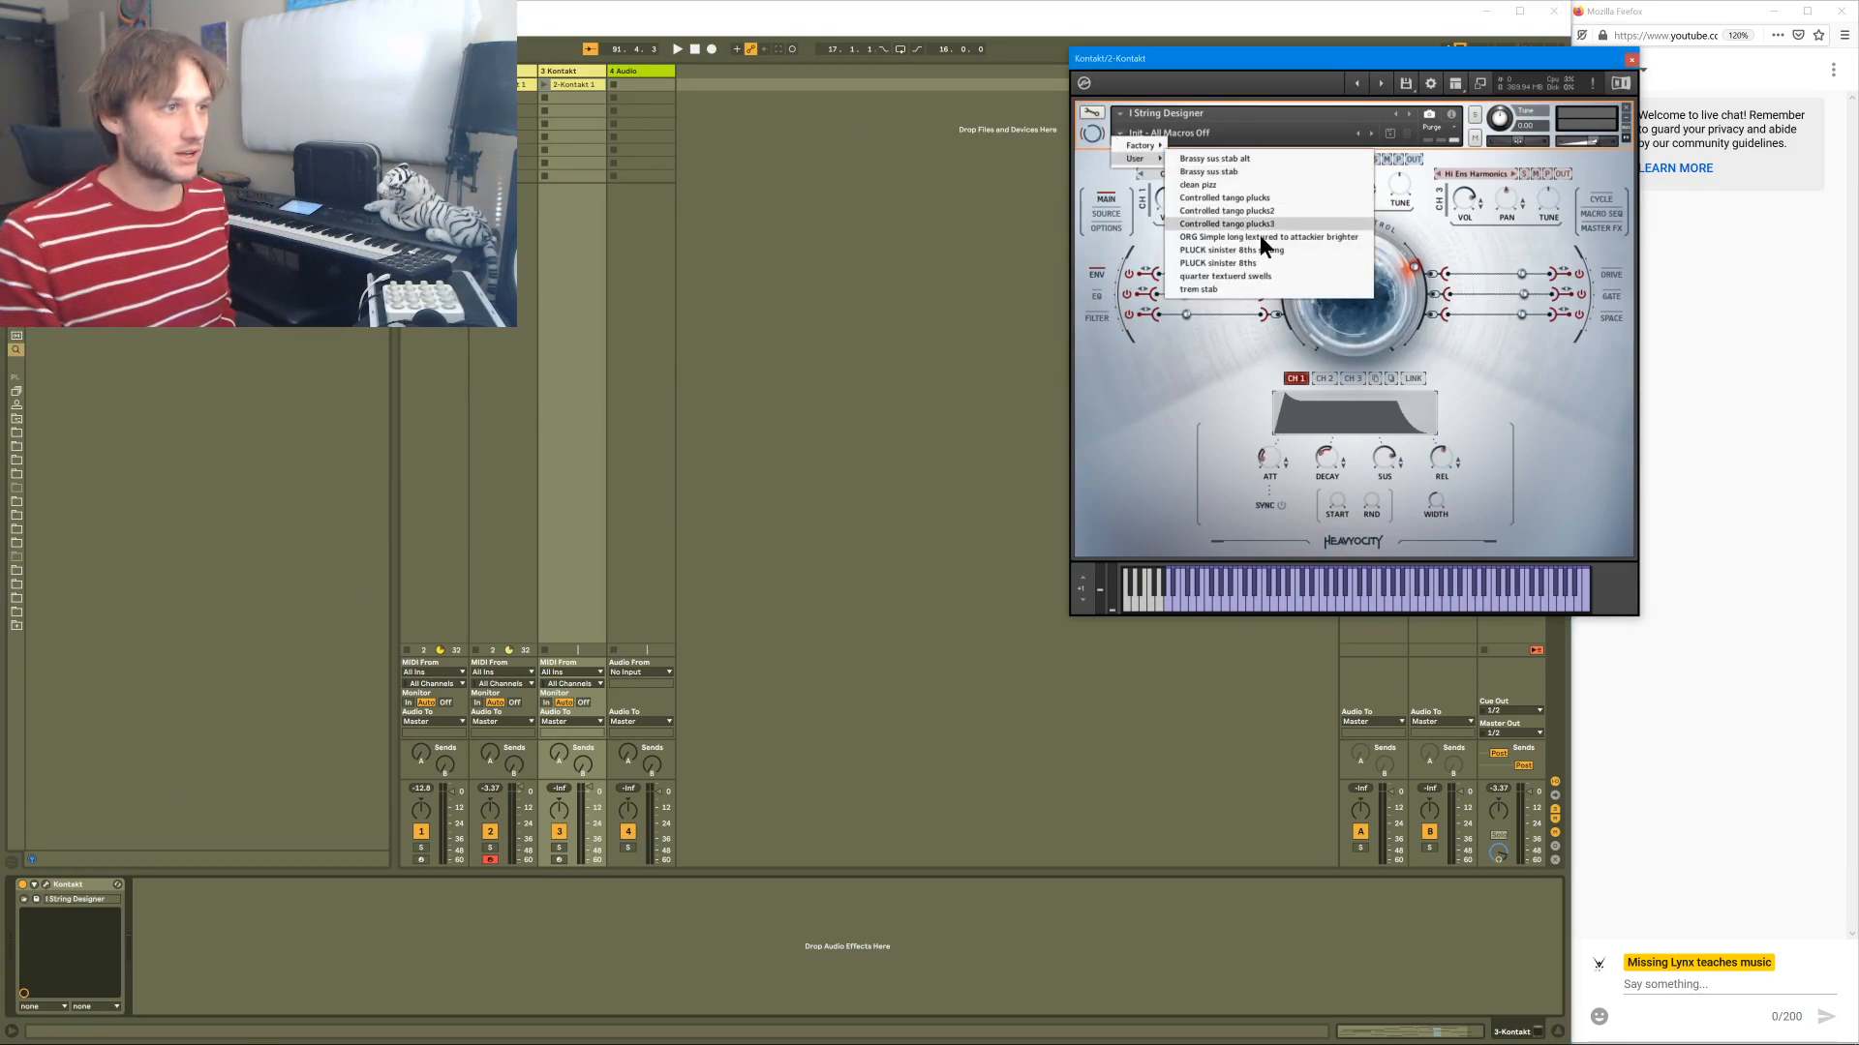
pyautogui.click(1229, 288)
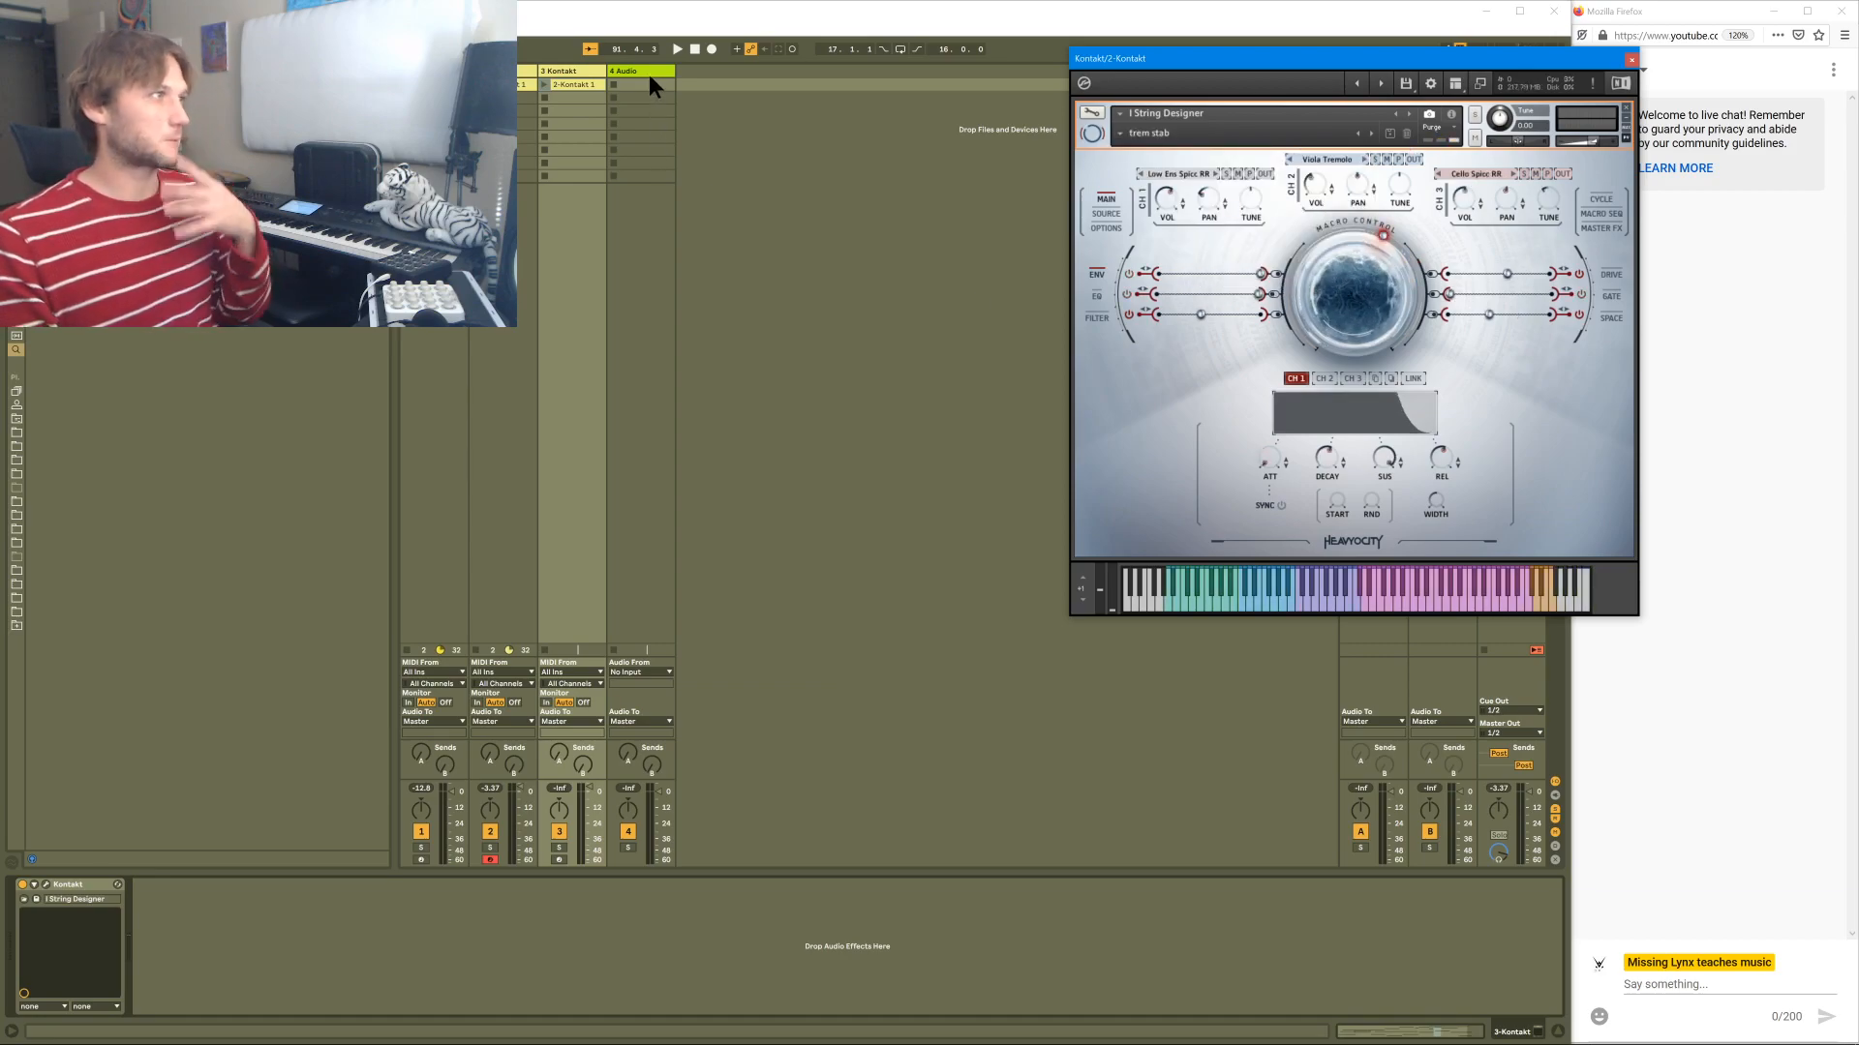
# - Launch the clip on the duplicated string track and solo the track to audition the trem stab sound
pyautogui.click(583, 80)
pyautogui.click(544, 84)
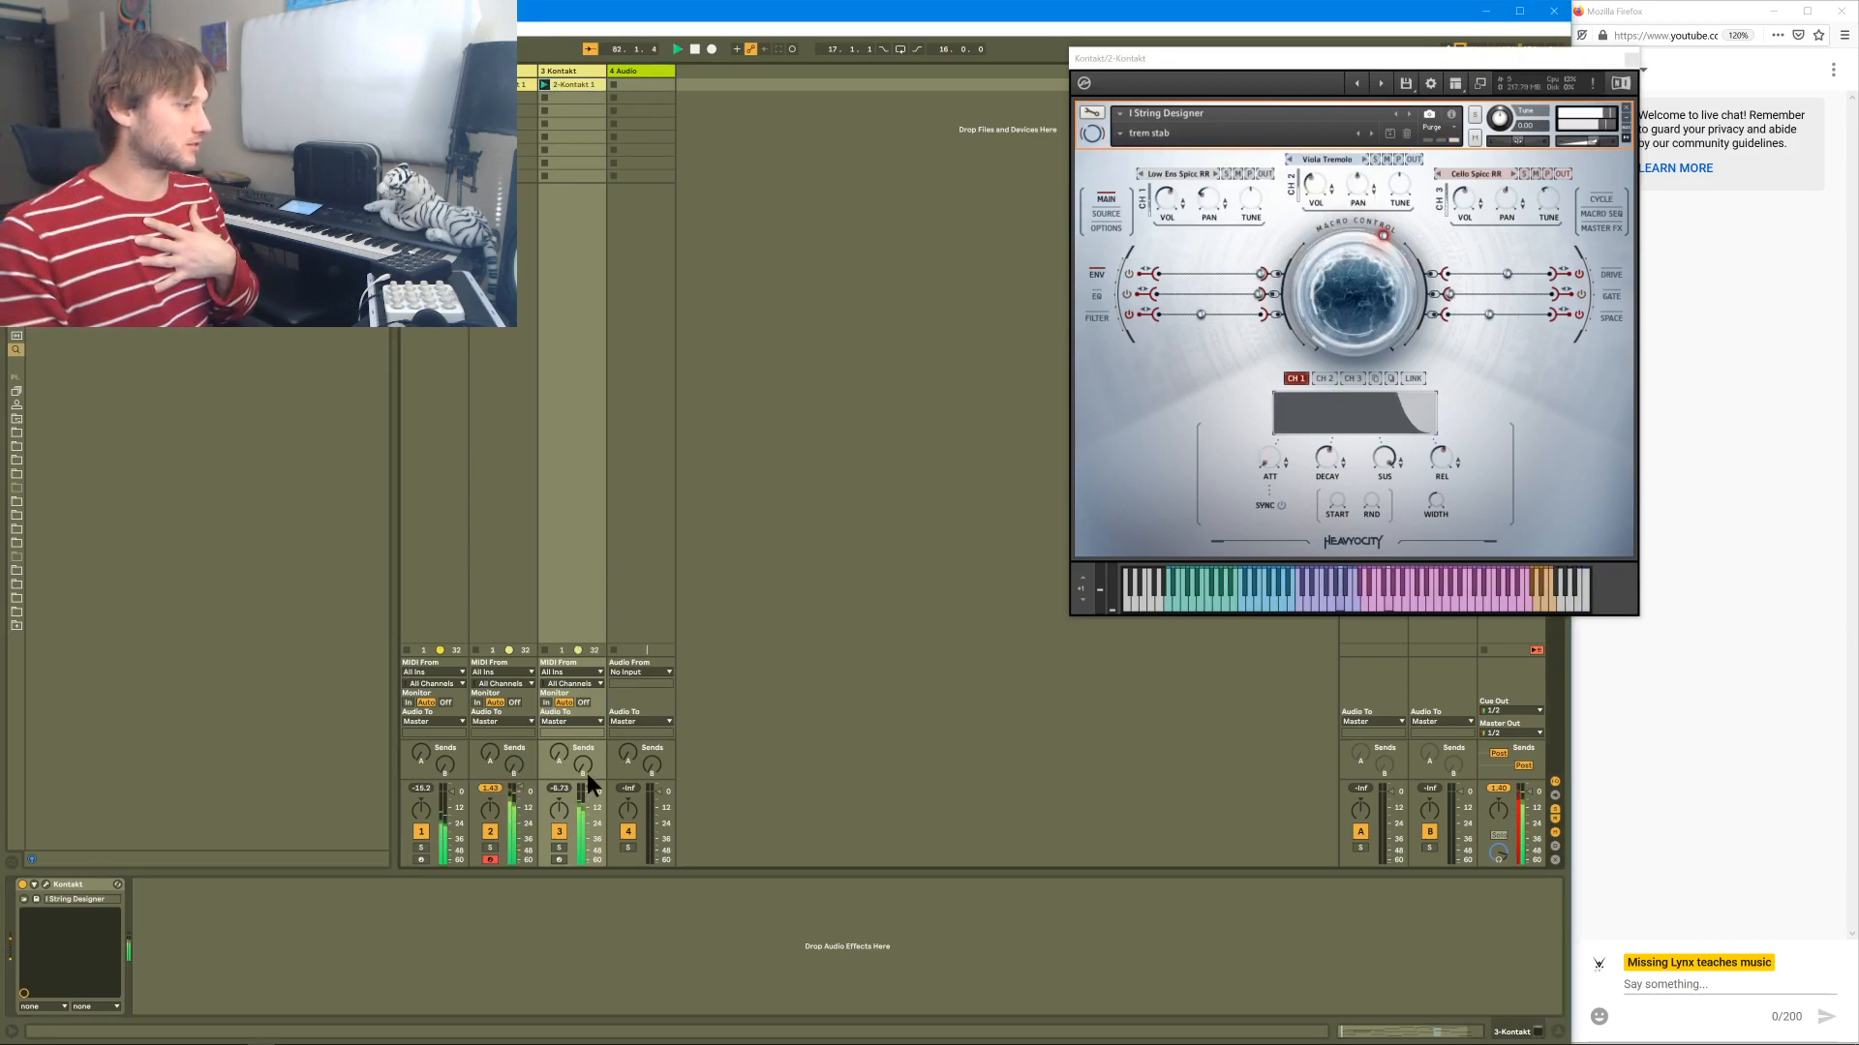
pyautogui.click(556, 846)
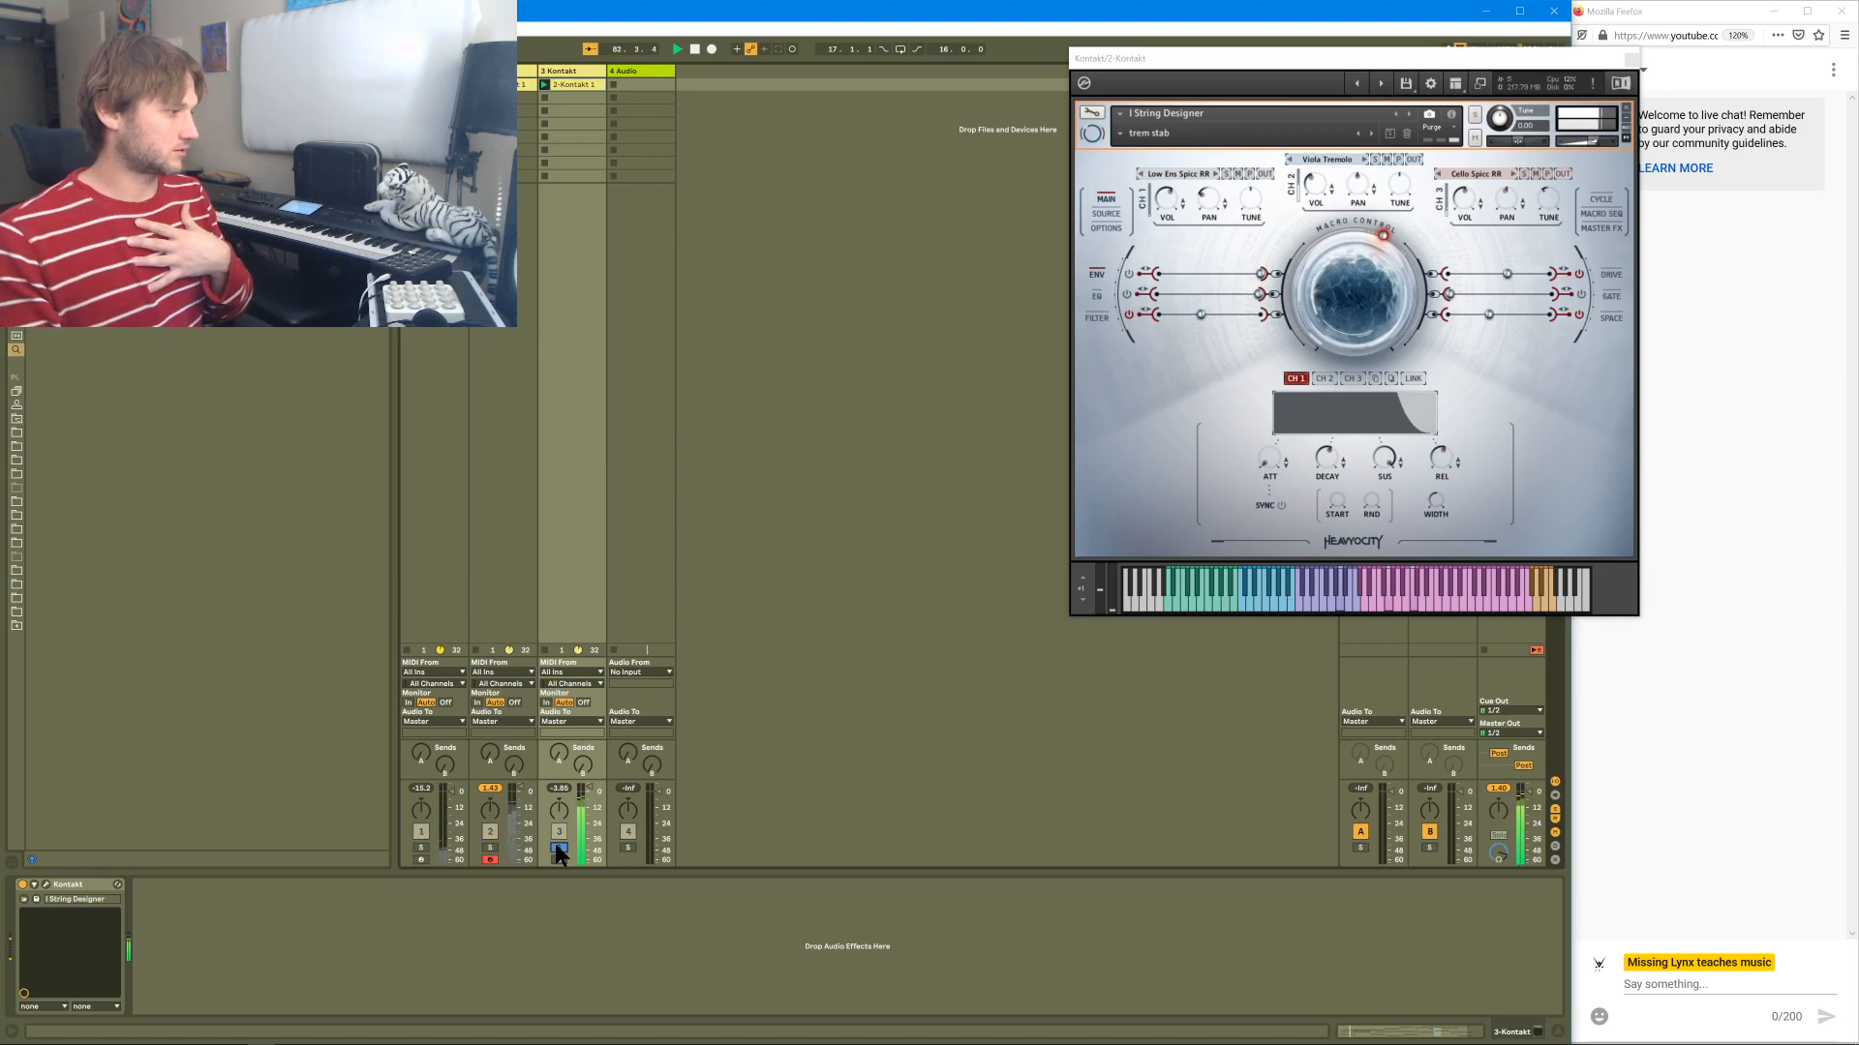
pyautogui.press('space')
pyautogui.click(548, 85)
pyautogui.press('space')
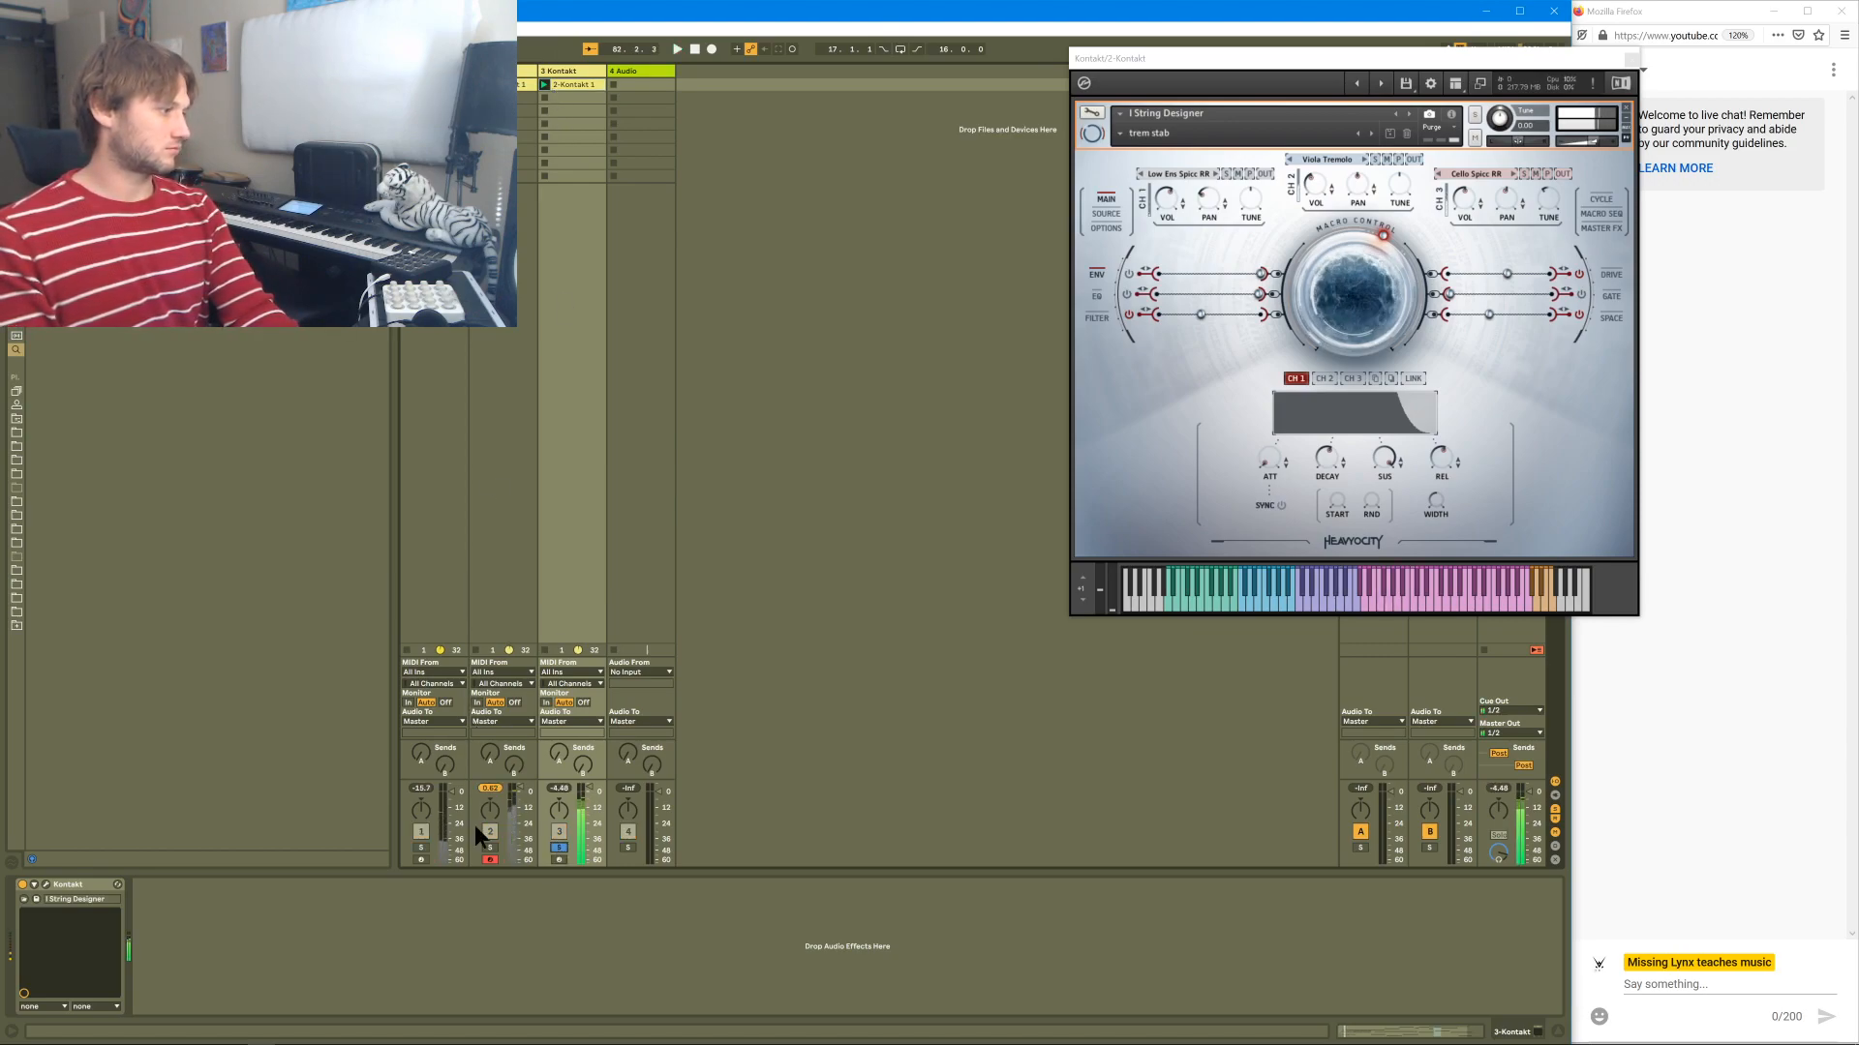
# - Compare with the original string track soloed, then lower the duplicated track's volume during playback and solo it again
pyautogui.click(490, 847)
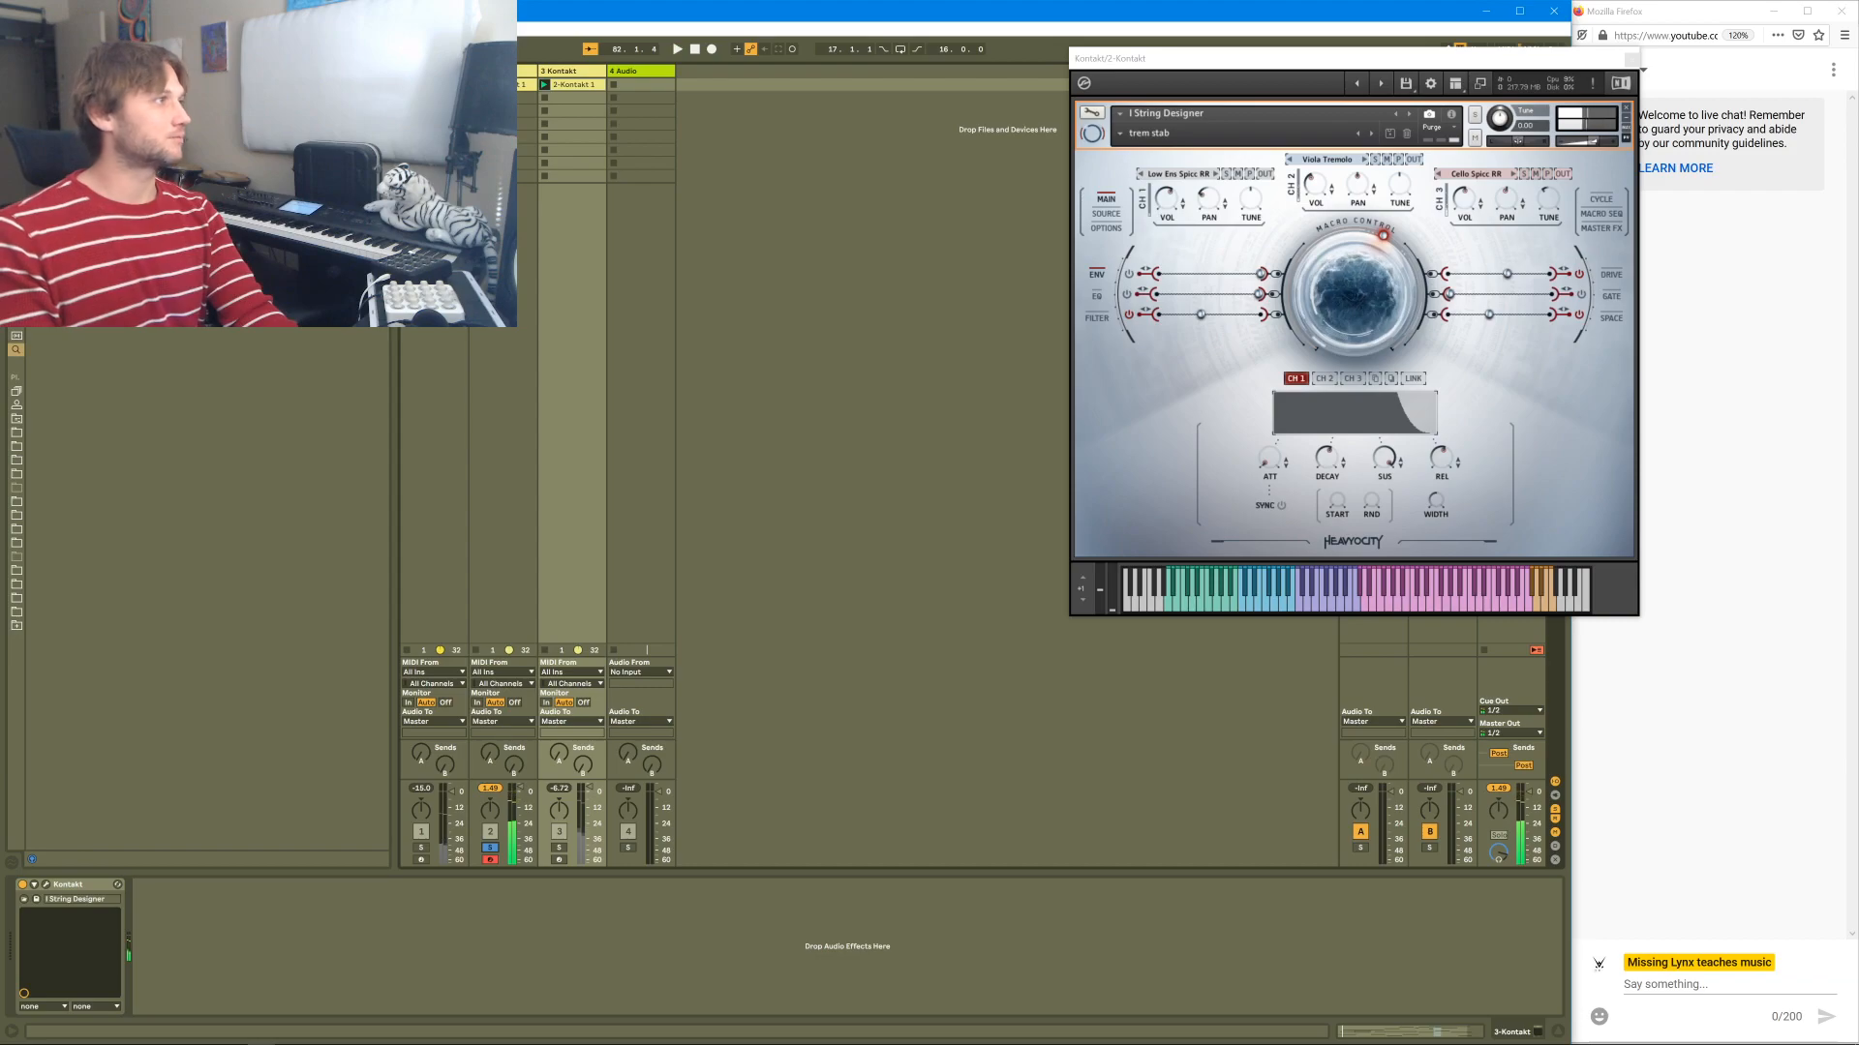
pyautogui.click(542, 77)
pyautogui.click(579, 77)
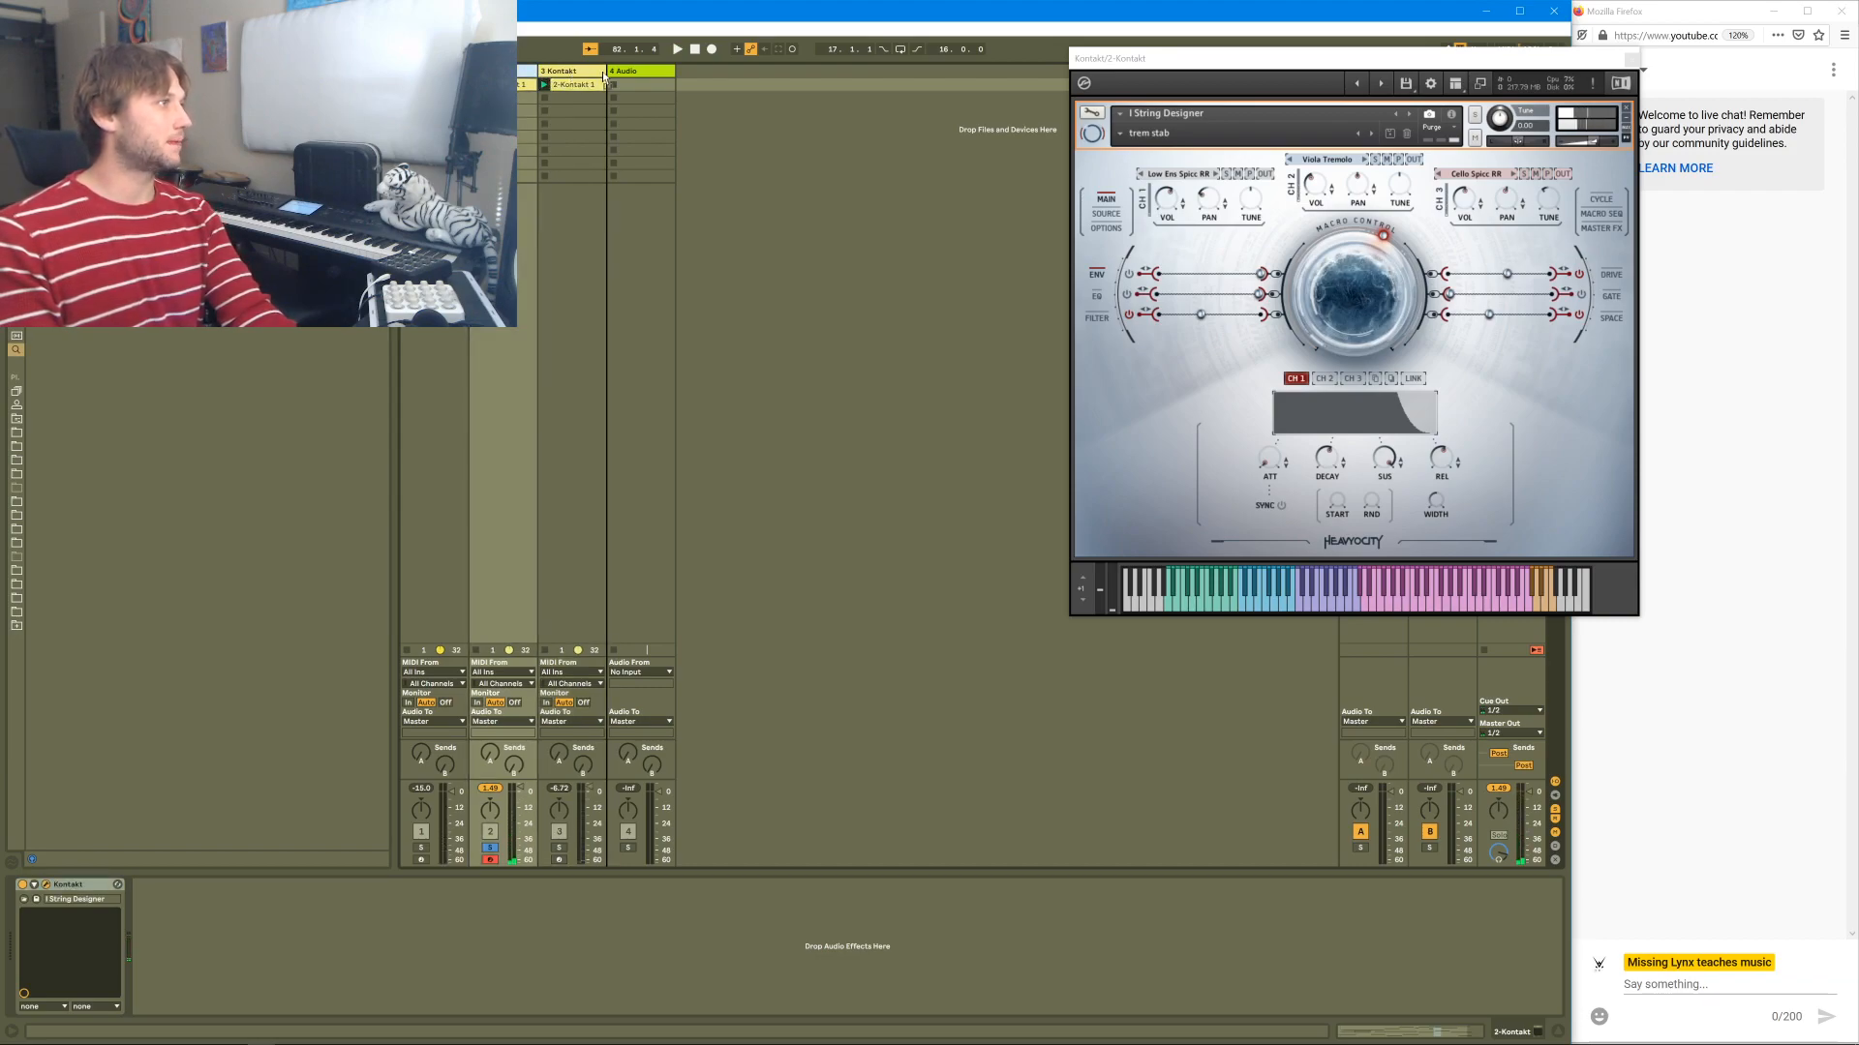
pyautogui.click(559, 847)
pyautogui.press('space')
pyautogui.click(557, 847)
pyautogui.moveTo(589, 791); pyautogui.dragTo(591, 804)
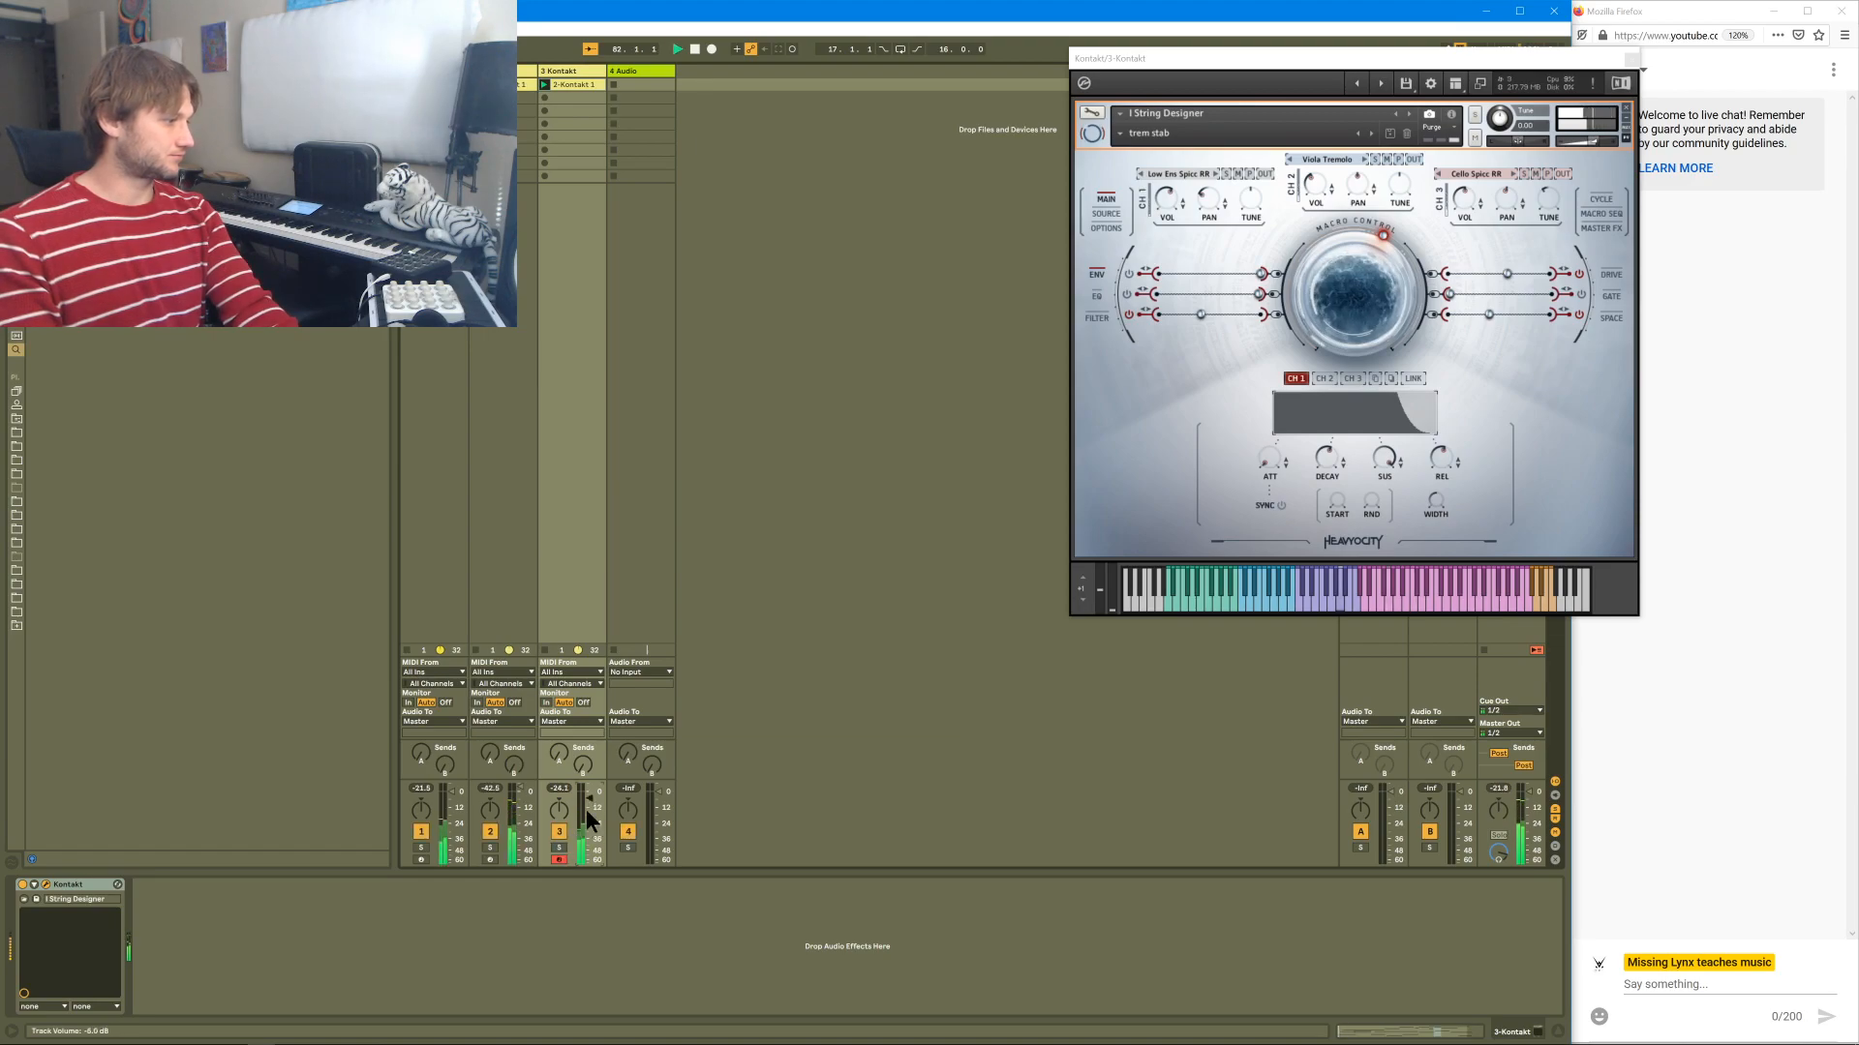
pyautogui.click(558, 847)
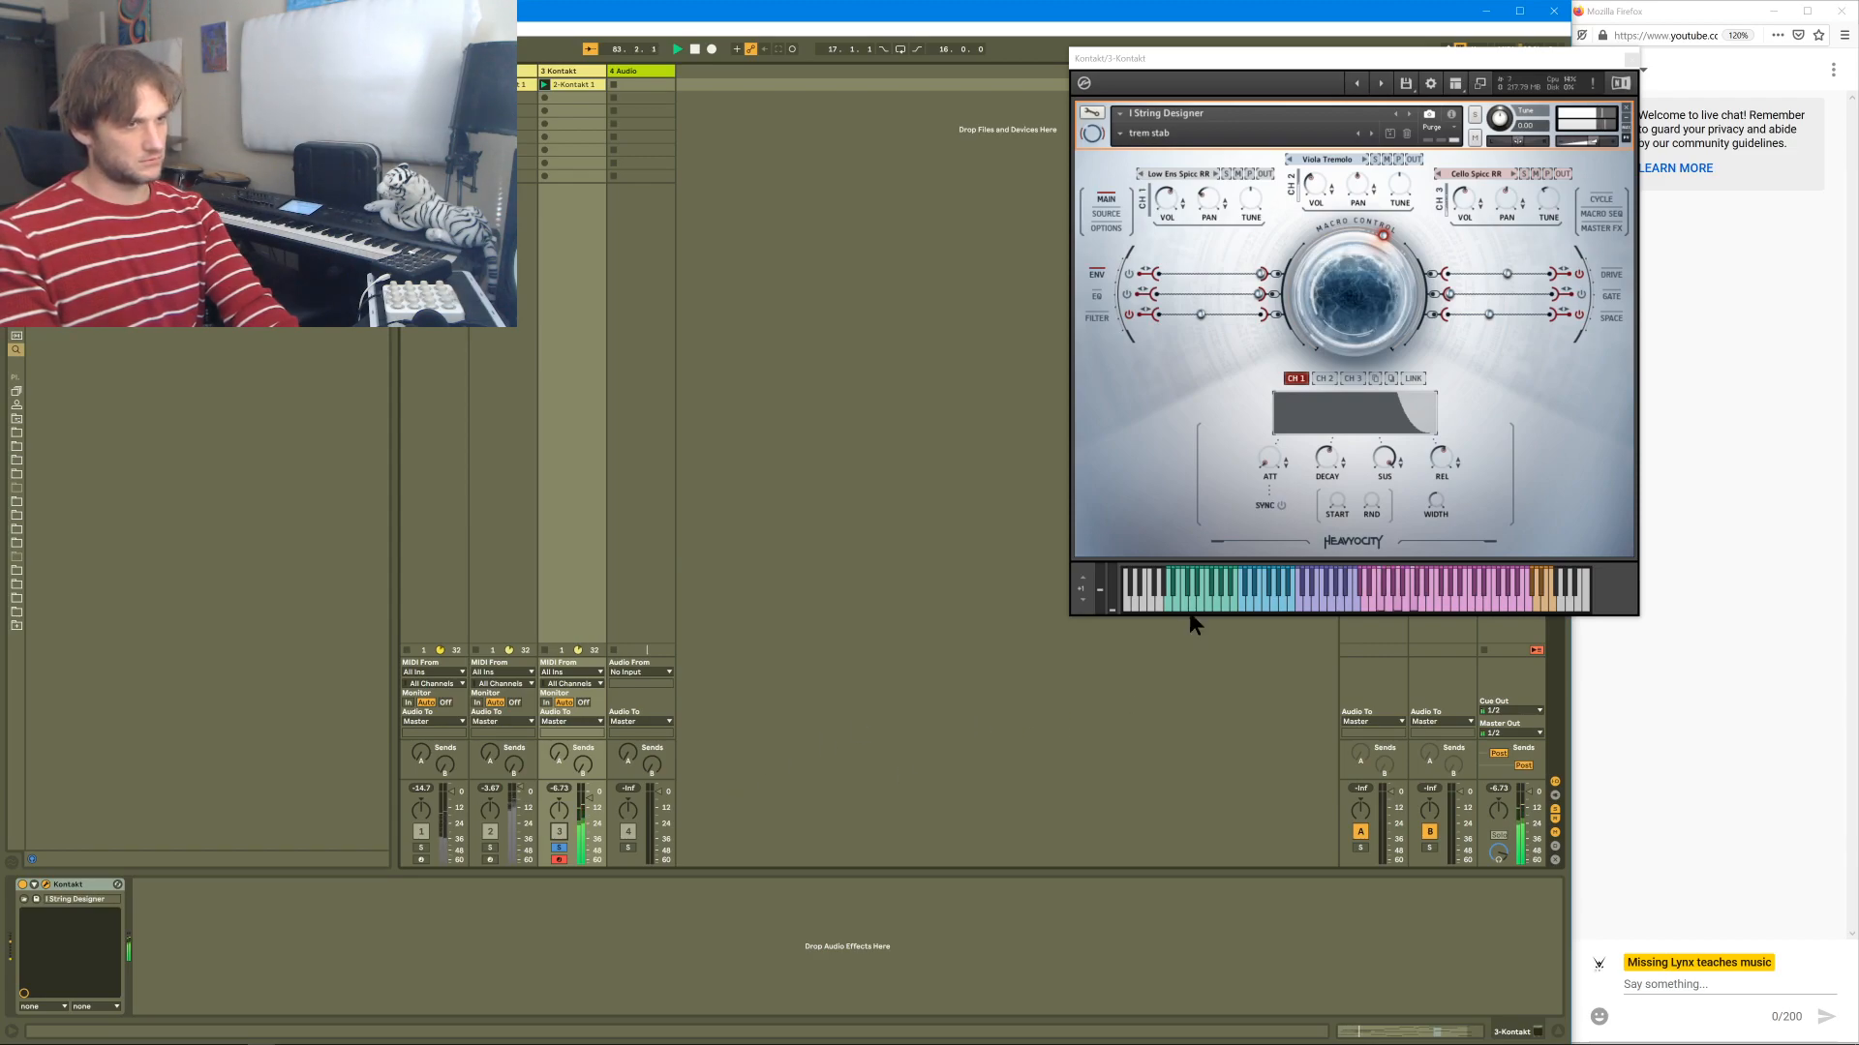
# - Redraw the early steps of String Designer's macro sequencer as a steep rise to a broad plateau, and enable the sequencer
pyautogui.click(1596, 198)
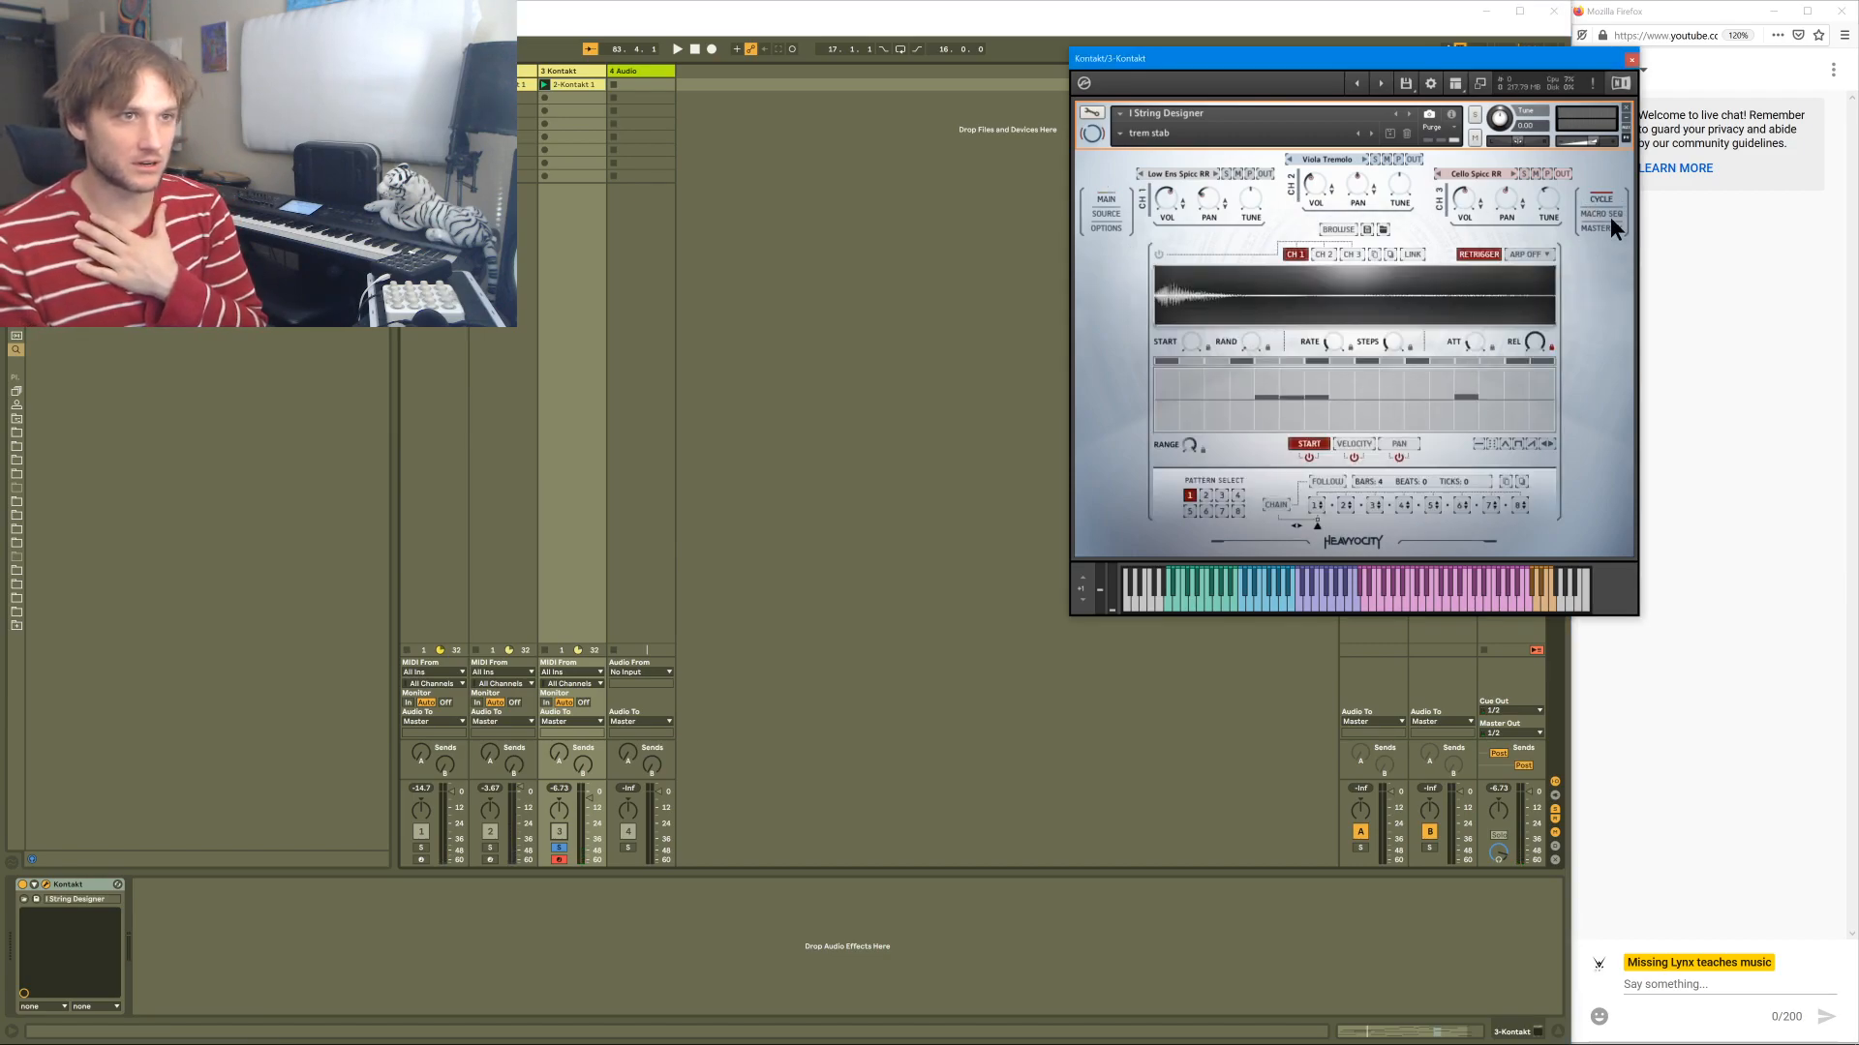
pyautogui.click(1610, 212)
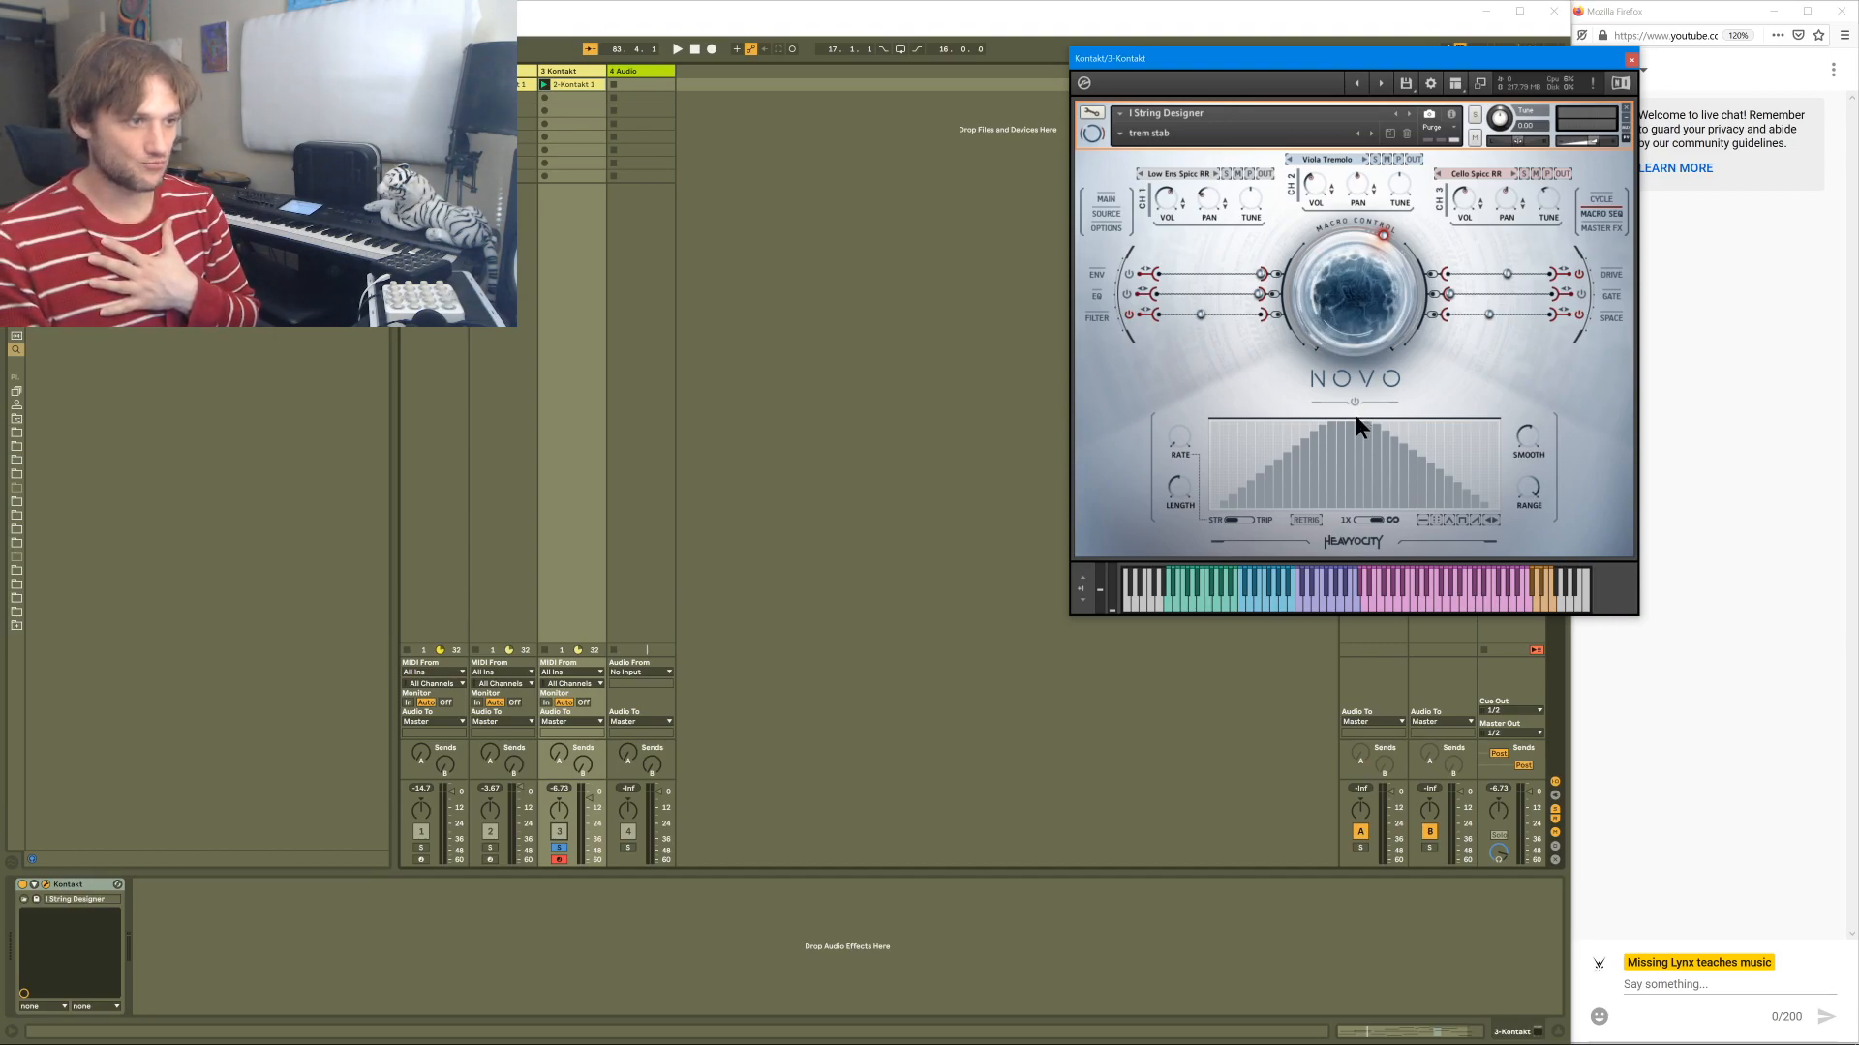
pyautogui.press('space')
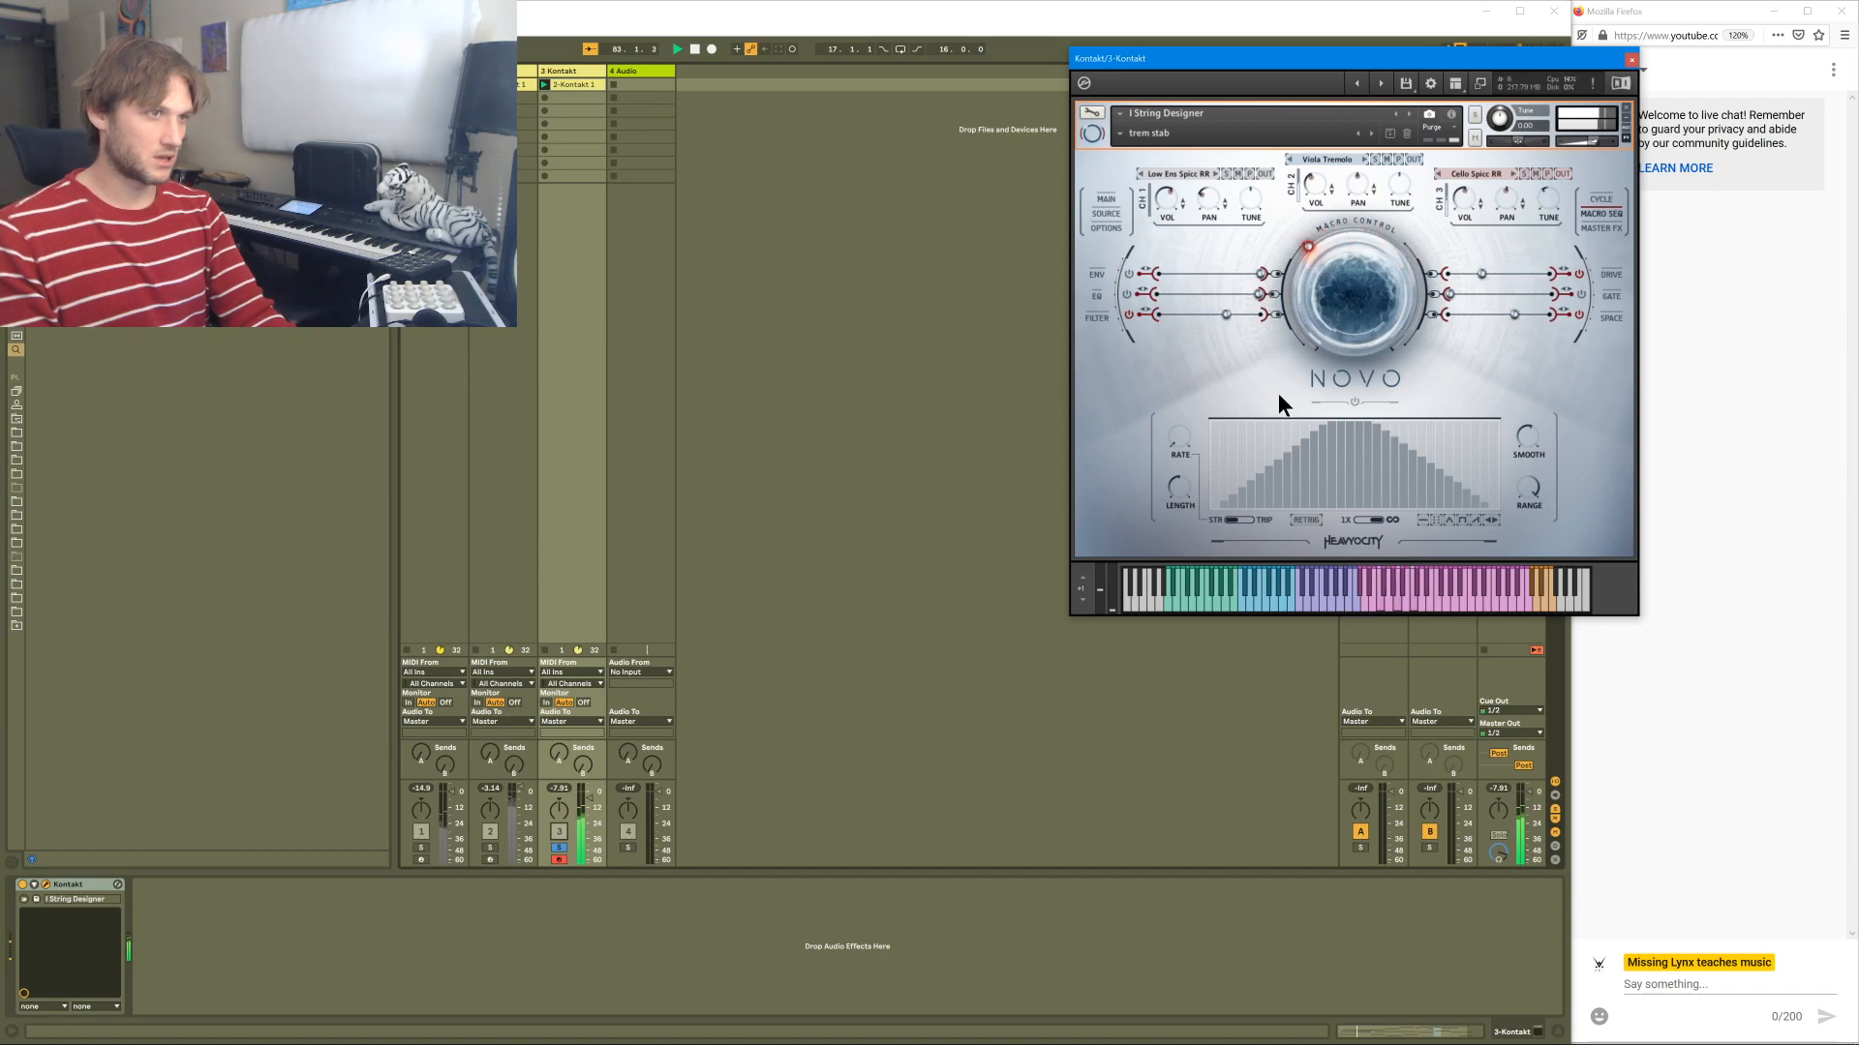
pyautogui.click(1216, 416)
pyautogui.moveTo(1217, 416)
pyautogui.mouseDown()
pyautogui.moveTo(1234, 415)
pyautogui.moveTo(1222, 515)
pyautogui.moveTo(1204, 529)
pyautogui.moveTo(1252, 496)
pyautogui.moveTo(1216, 506)
pyautogui.moveTo(1268, 406)
pyautogui.moveTo(1396, 437)
pyautogui.mouseUp()
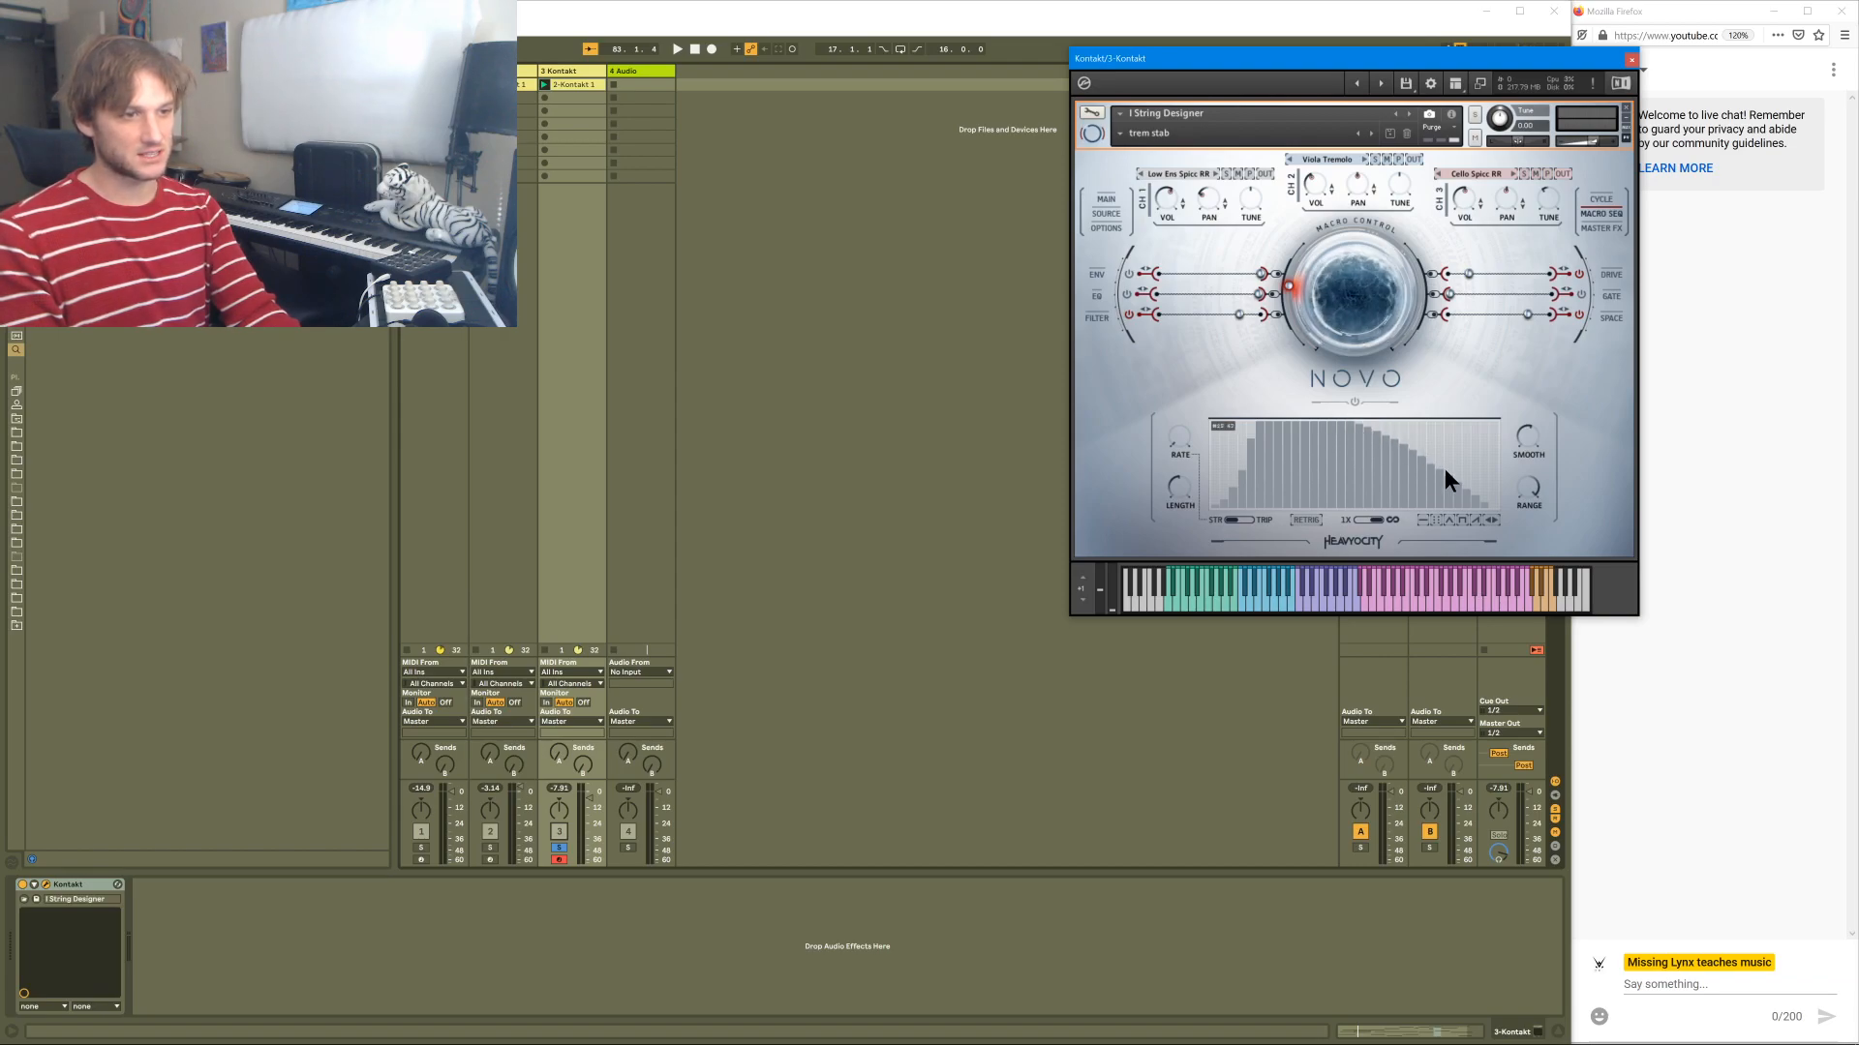
pyautogui.click(1353, 401)
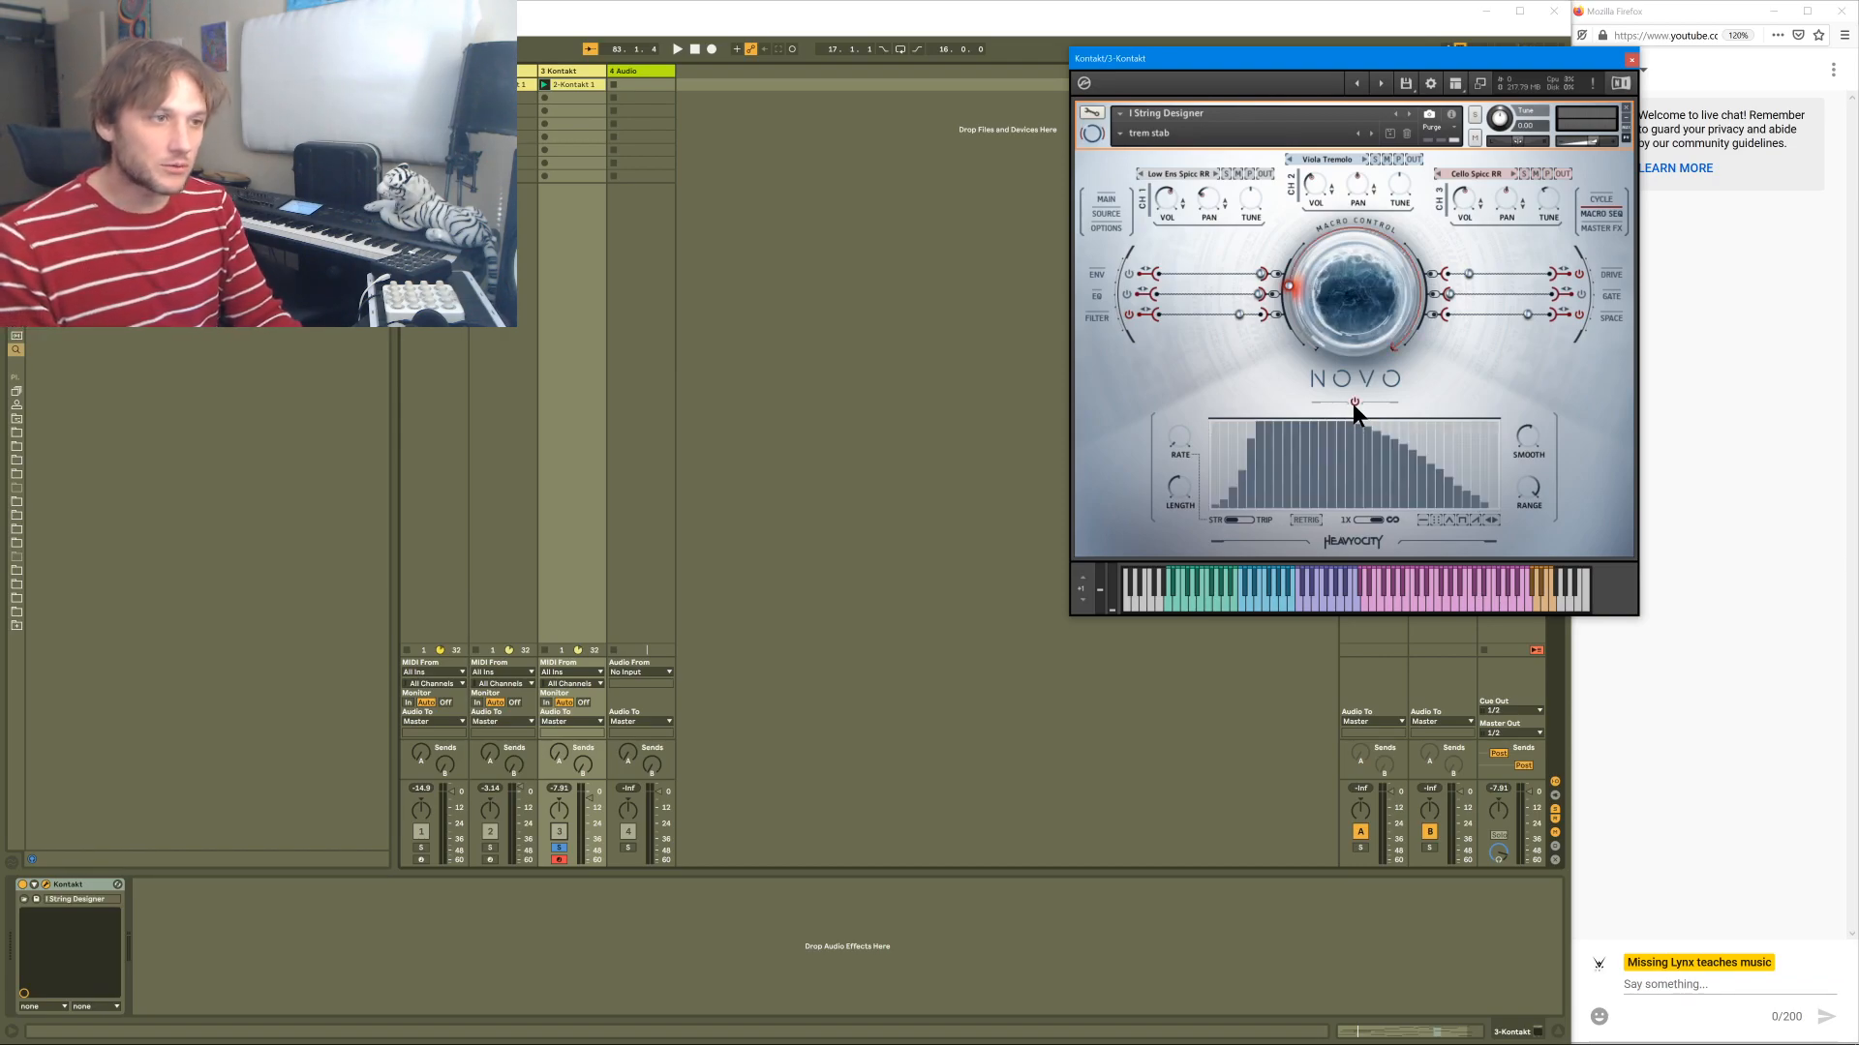
# - Adjust the macro sequencer's rate and play the loop to check the macro movement
pyautogui.click(1181, 429)
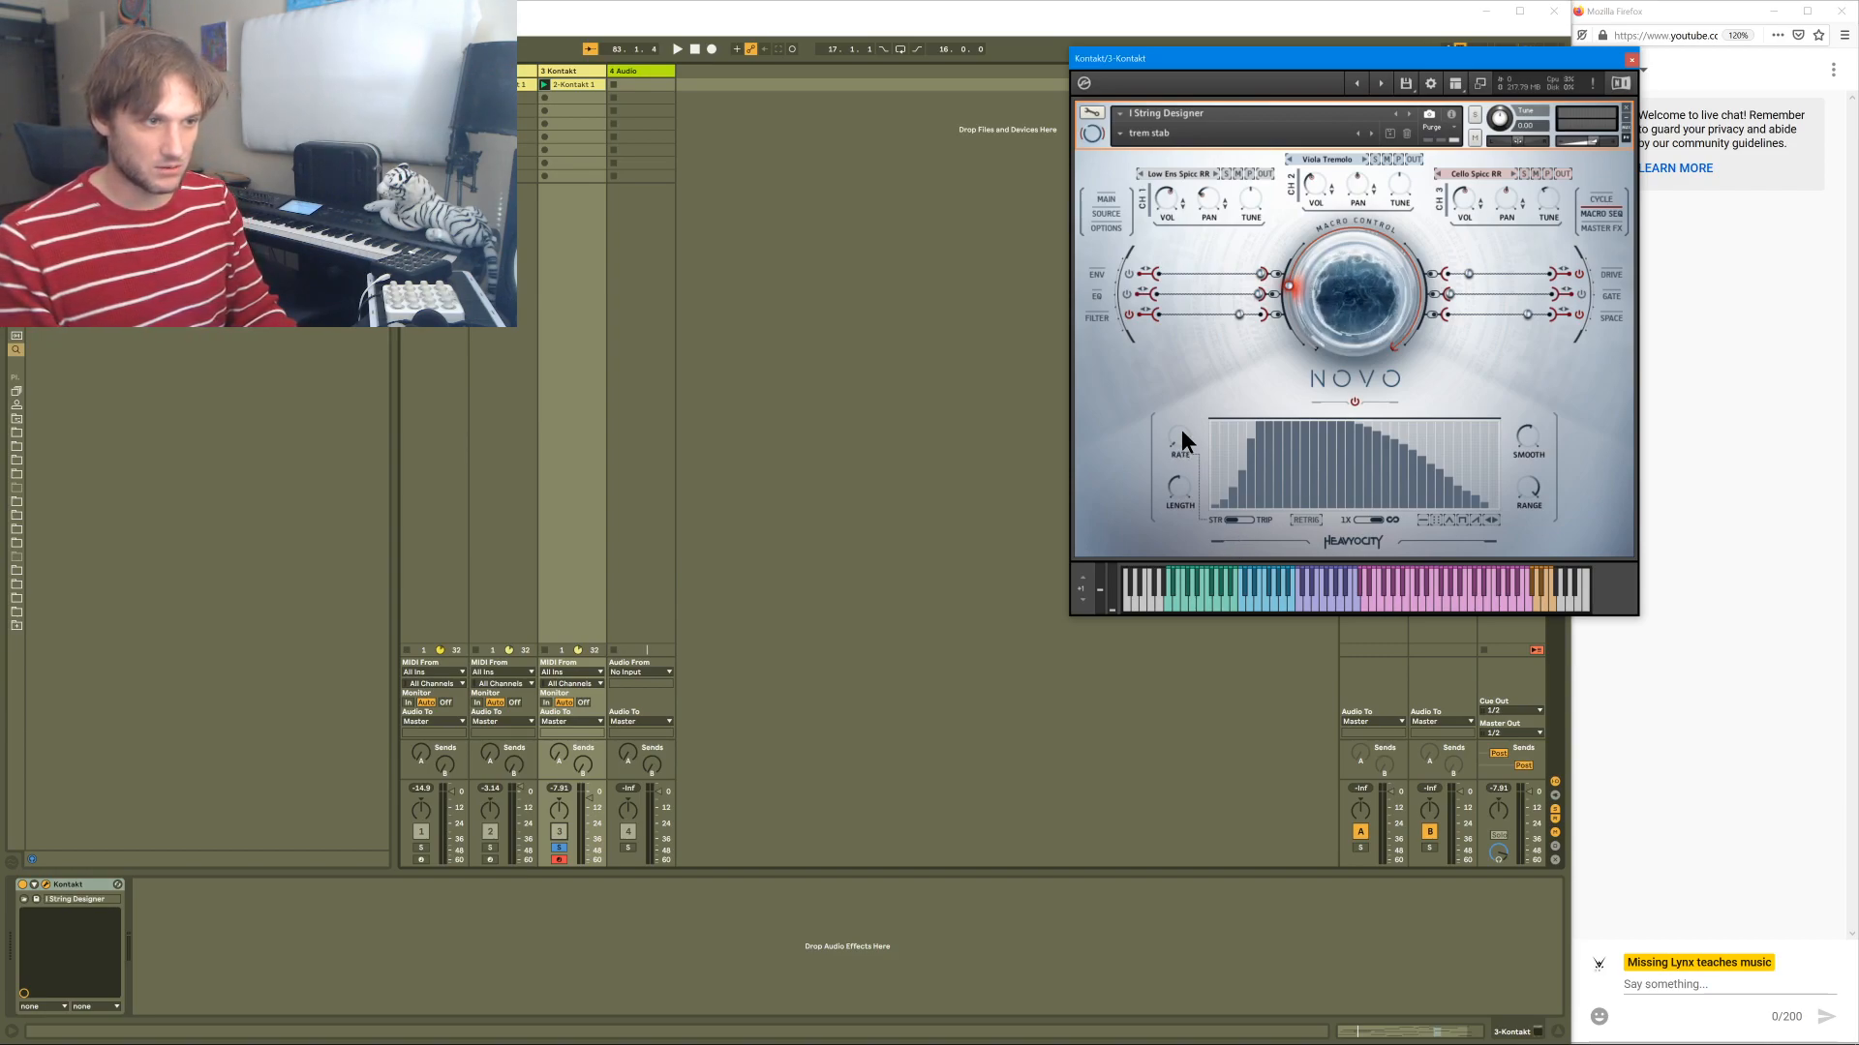
pyautogui.moveTo(1181, 428); pyautogui.dragTo(1187, 418)
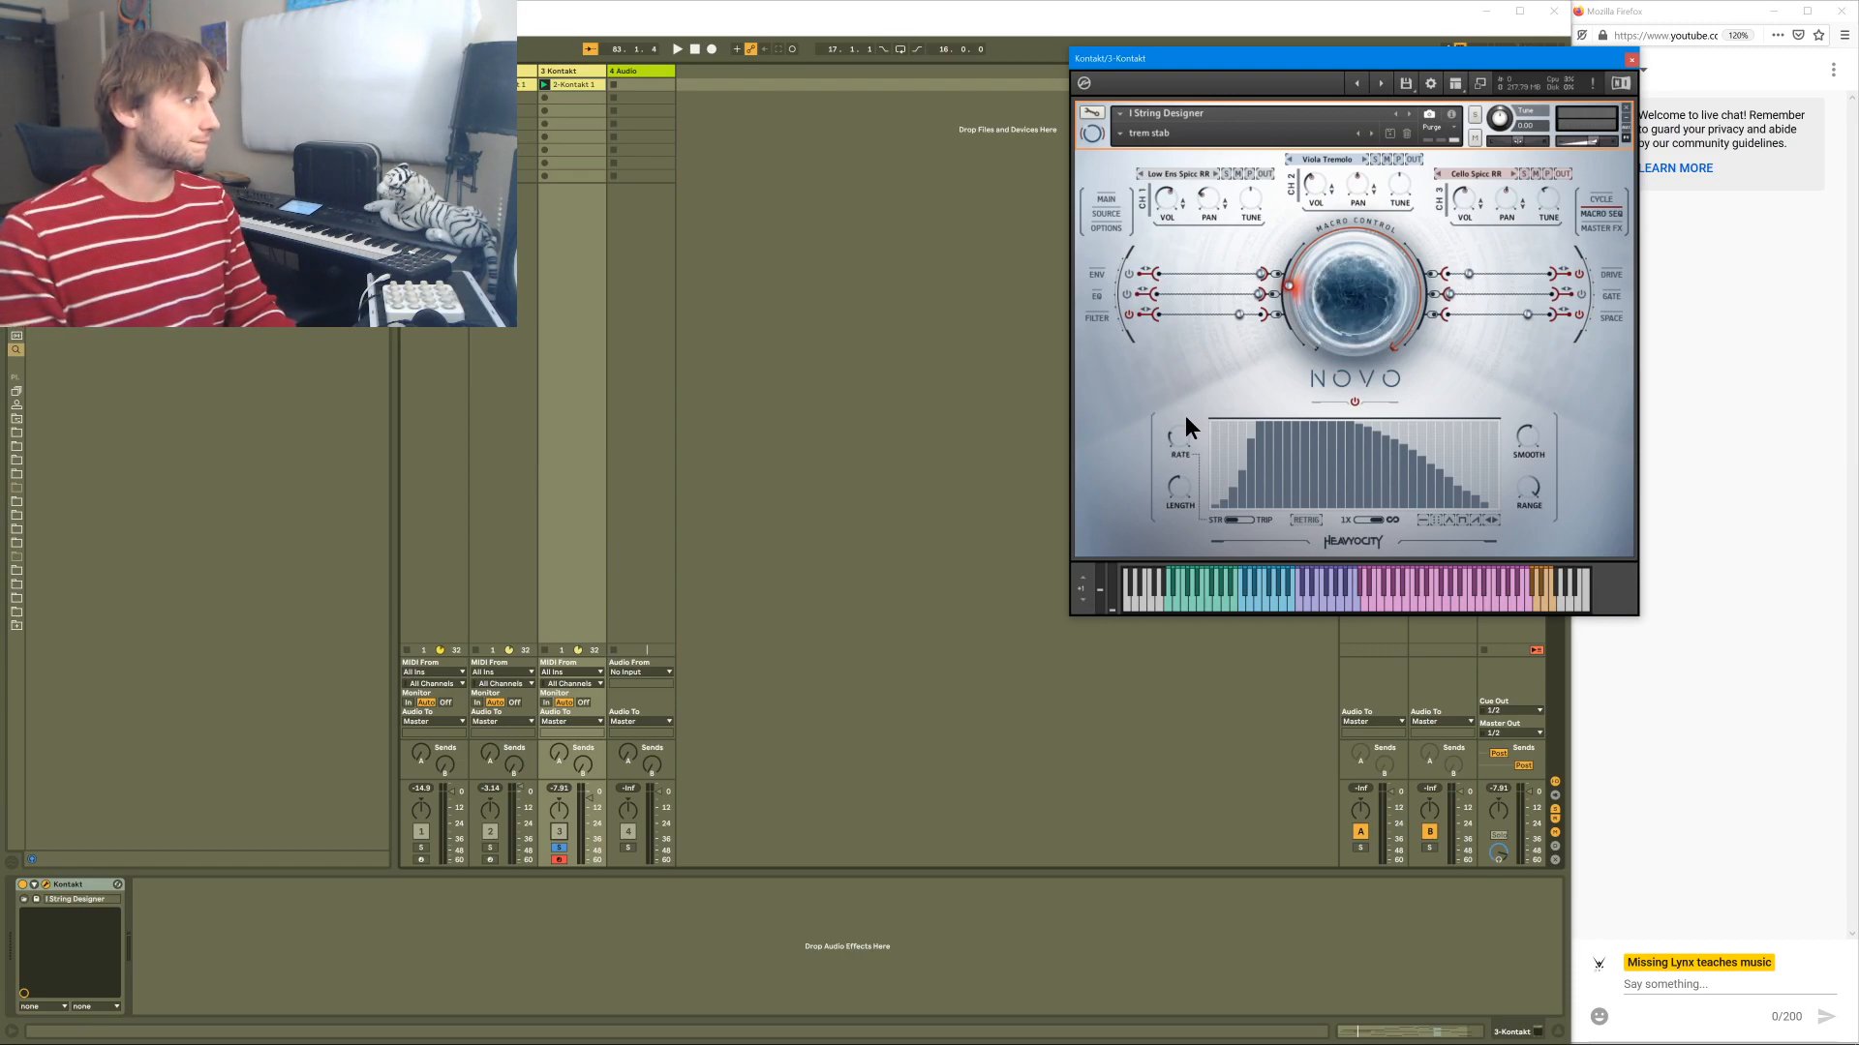
pyautogui.moveTo(1183, 424)
pyautogui.moveTo(1183, 424)
pyautogui.mouseDown()
pyautogui.moveTo(1194, 379)
pyautogui.moveTo(1176, 434)
pyautogui.mouseUp()
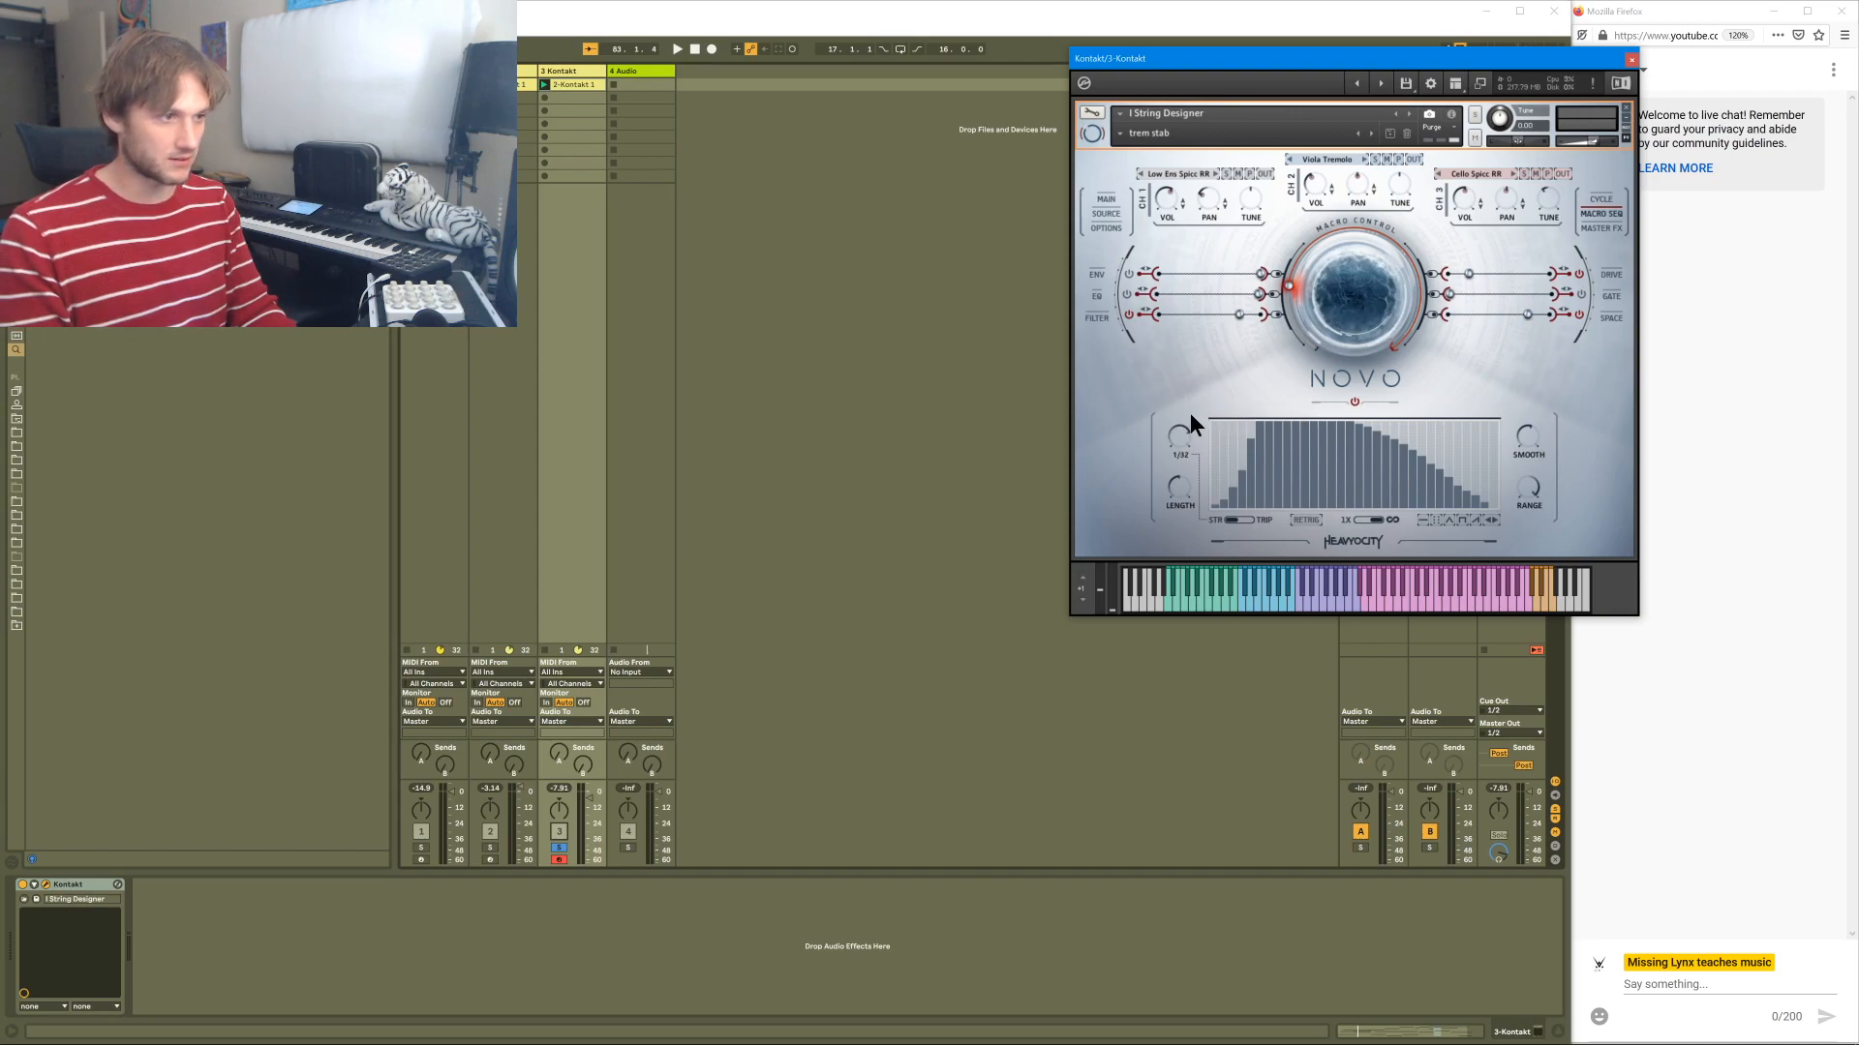
pyautogui.press('space')
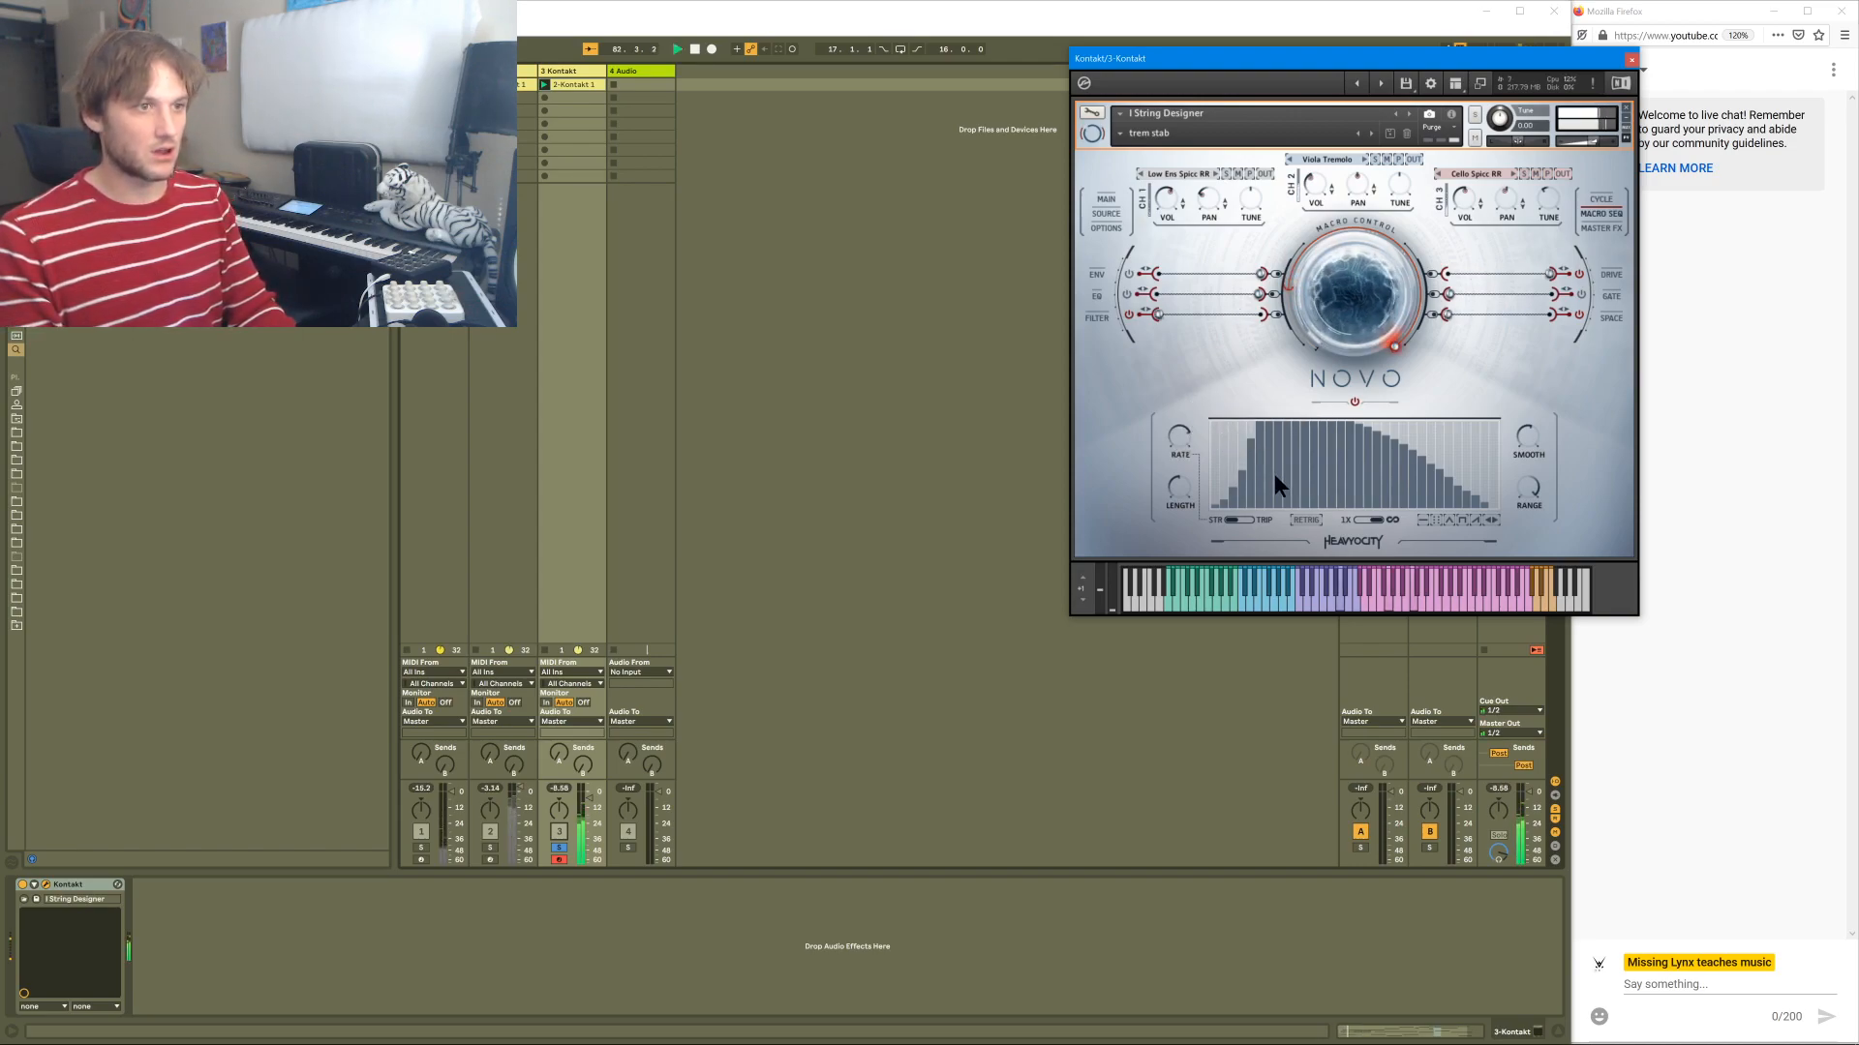
pyautogui.press('space')
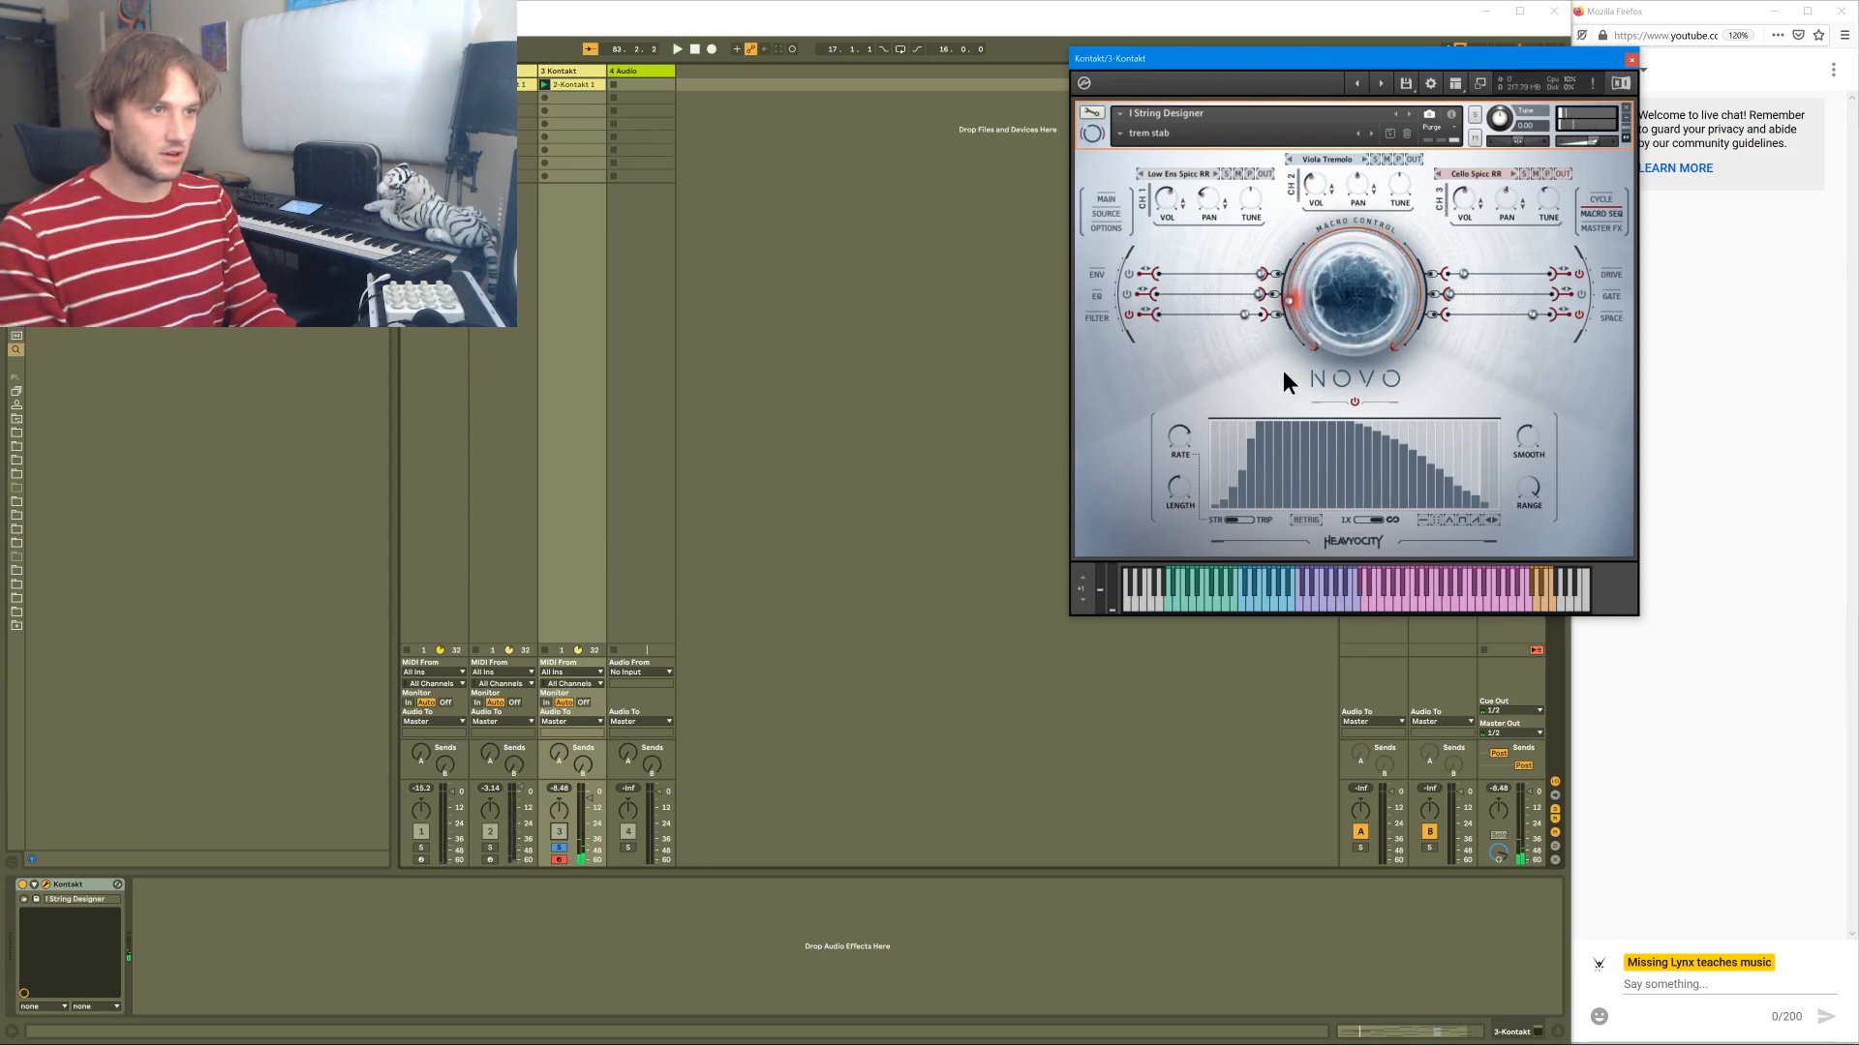
# - Reshape the macro sequencer curve into a gradual rise to a single peak with a long falling tail, and adjust its smoothing
pyautogui.moveTo(1286, 426); pyautogui.dragTo(1494, 498)
pyautogui.press('space')
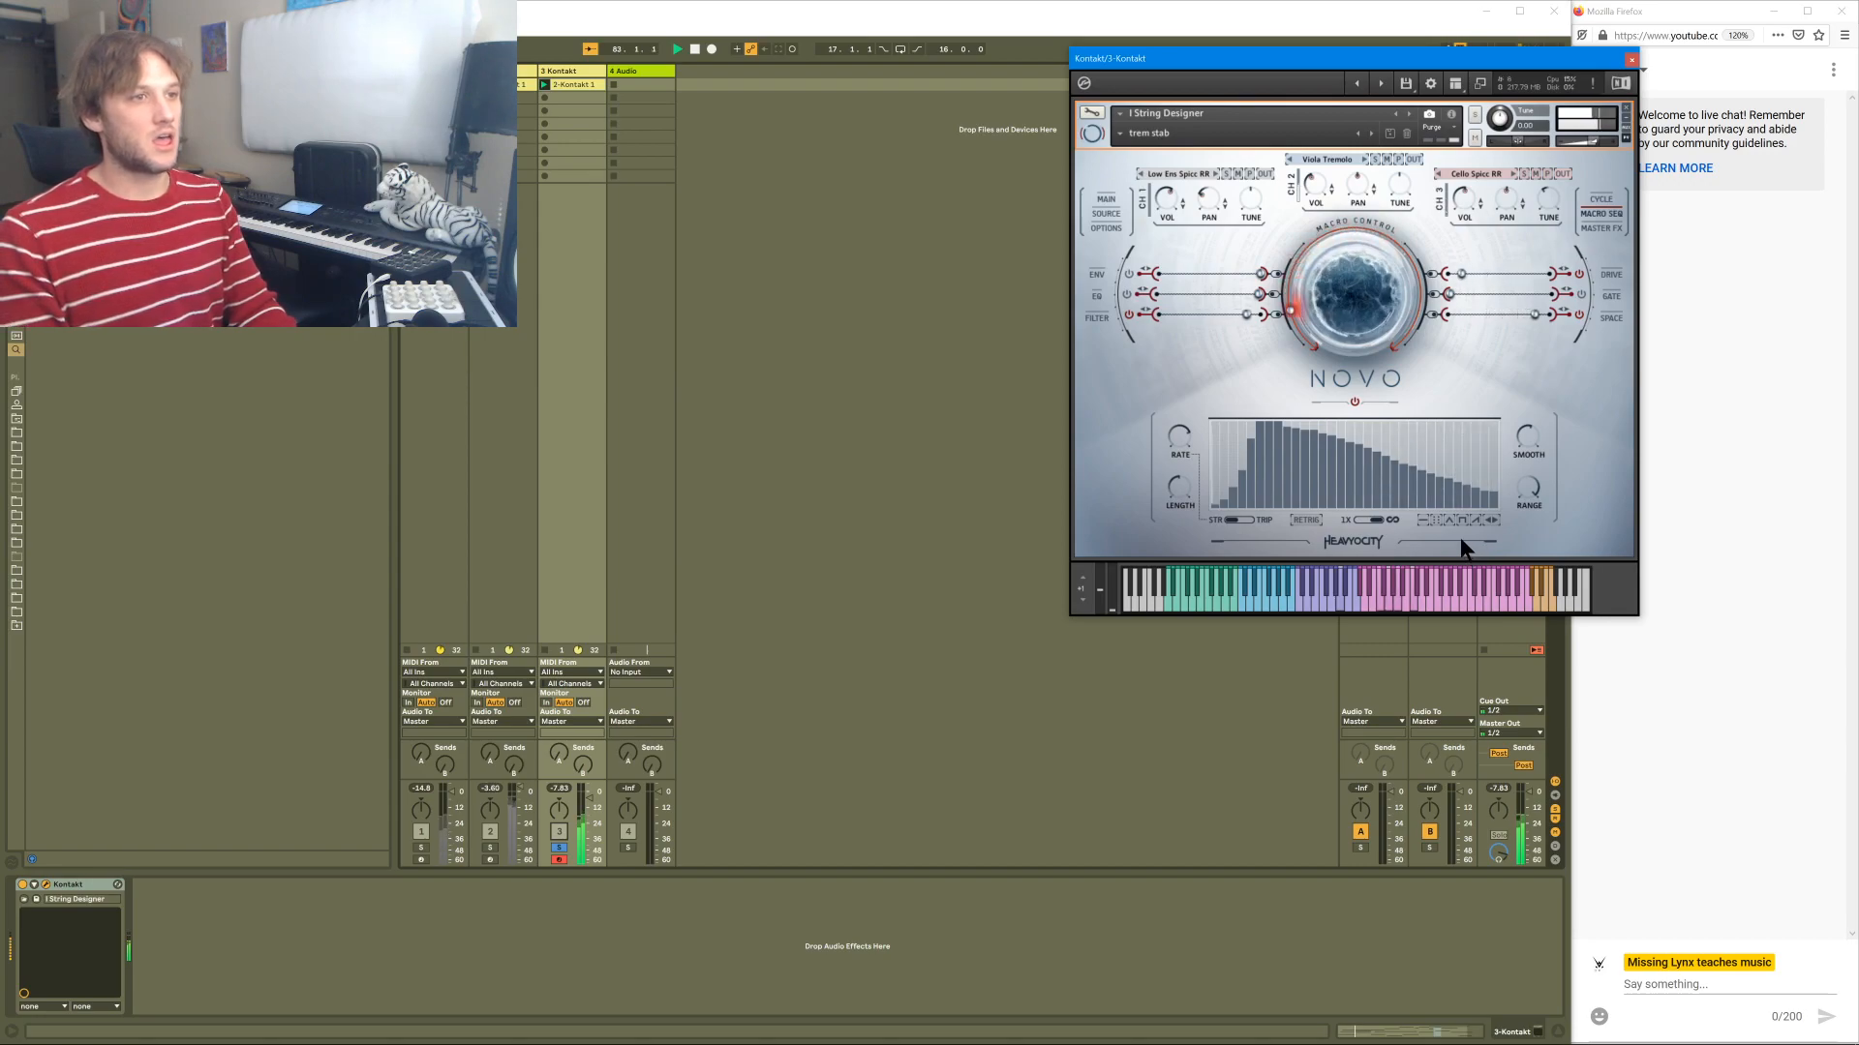
pyautogui.press('space')
pyautogui.moveTo(1235, 493); pyautogui.dragTo(1303, 420)
pyautogui.press('space')
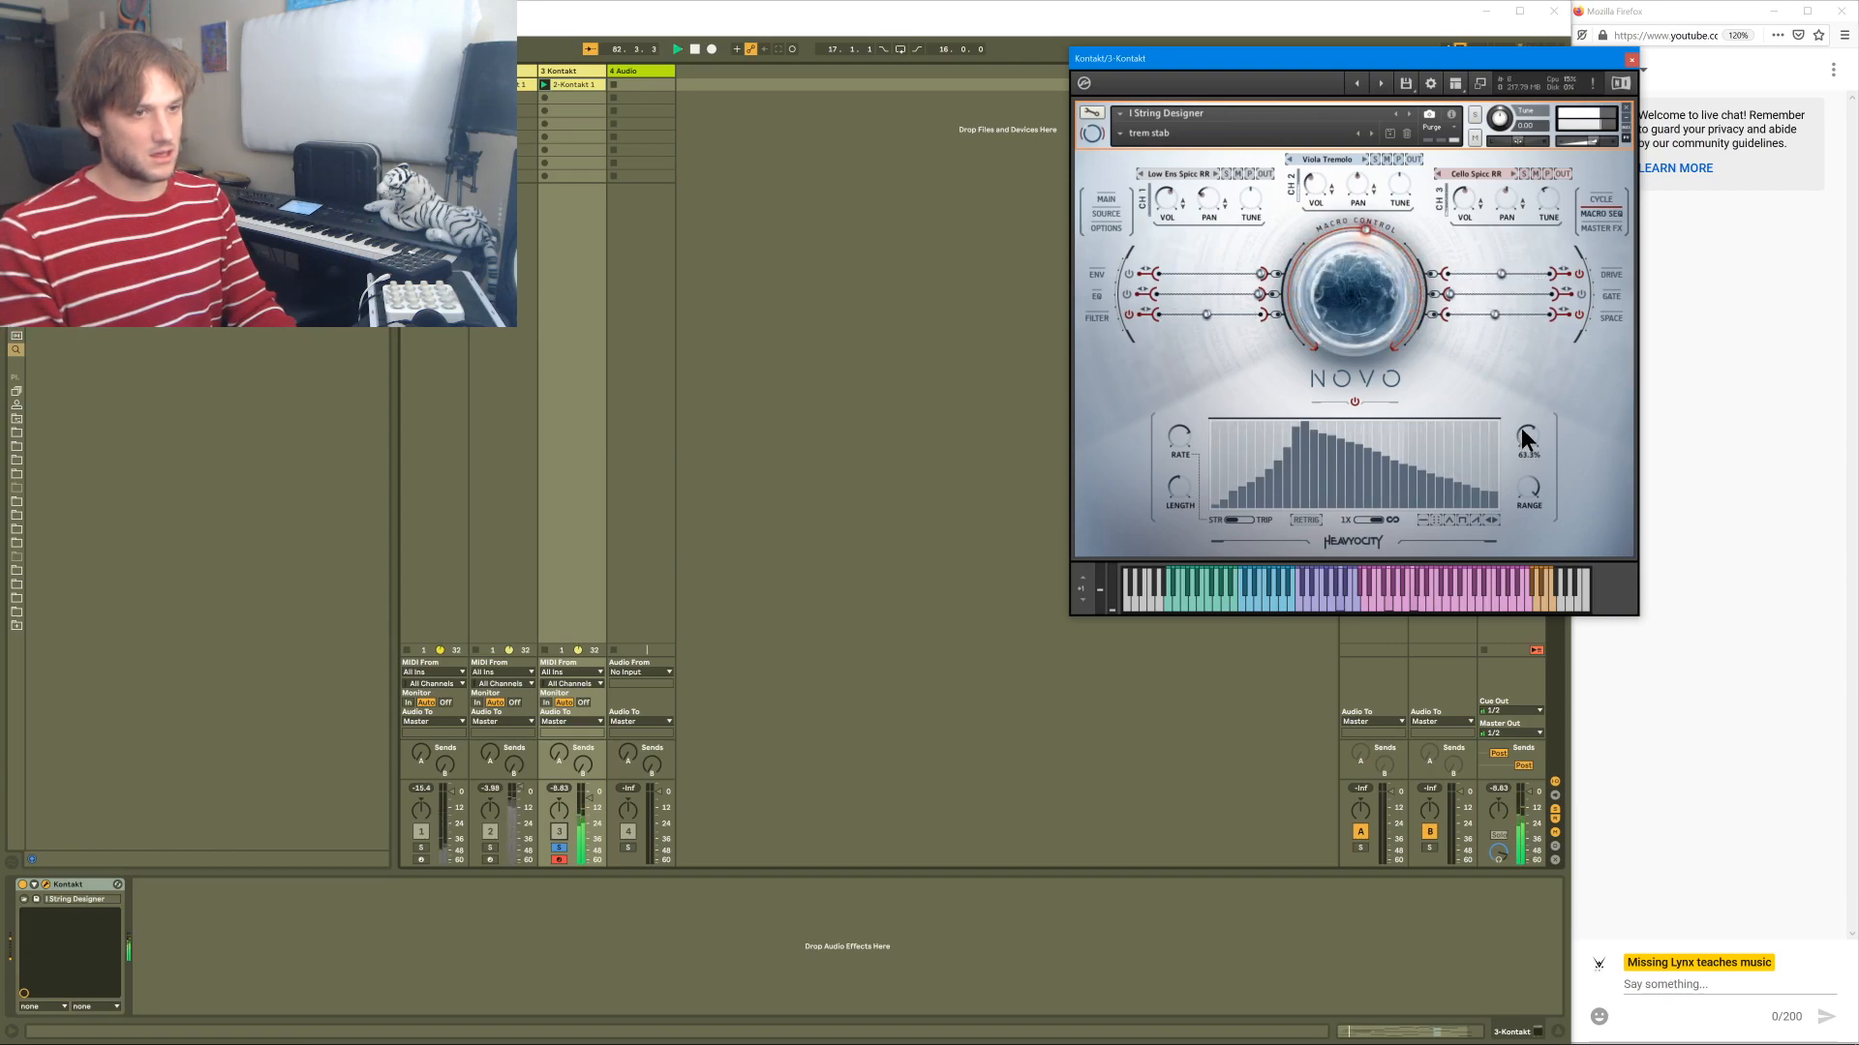
pyautogui.moveTo(1524, 434); pyautogui.dragTo(1523, 457)
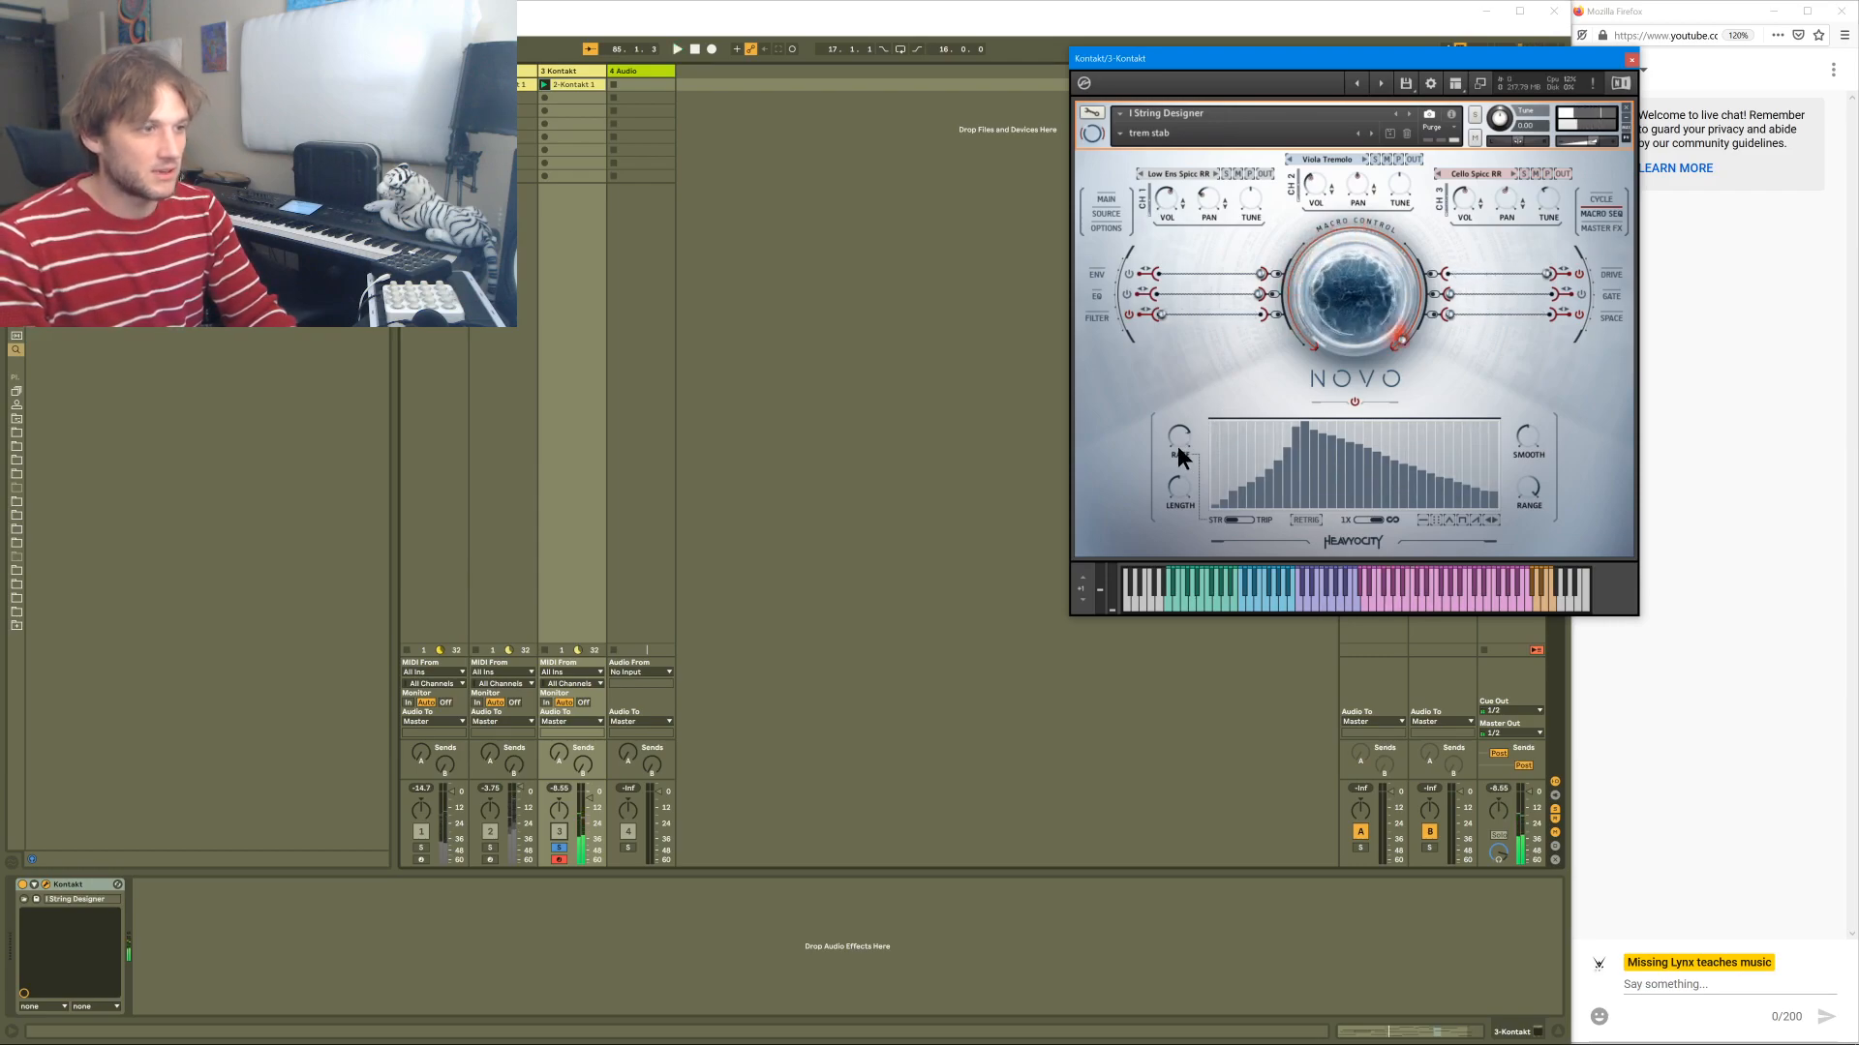
# - Adjust the sequencer rate and redraw the macro curve as two humps with a dip in the middle, rounding both rises
pyautogui.moveTo(1177, 444)
pyautogui.mouseDown()
pyautogui.moveTo(1187, 463)
pyautogui.moveTo(1252, 420)
pyautogui.moveTo(1334, 474)
pyautogui.moveTo(1373, 459)
pyautogui.moveTo(1375, 435)
pyautogui.moveTo(1353, 456)
pyautogui.moveTo(1367, 432)
pyautogui.moveTo(1409, 447)
pyautogui.moveTo(1356, 470)
pyautogui.moveTo(1392, 439)
pyautogui.moveTo(1489, 472)
pyautogui.mouseUp()
pyautogui.press('space')
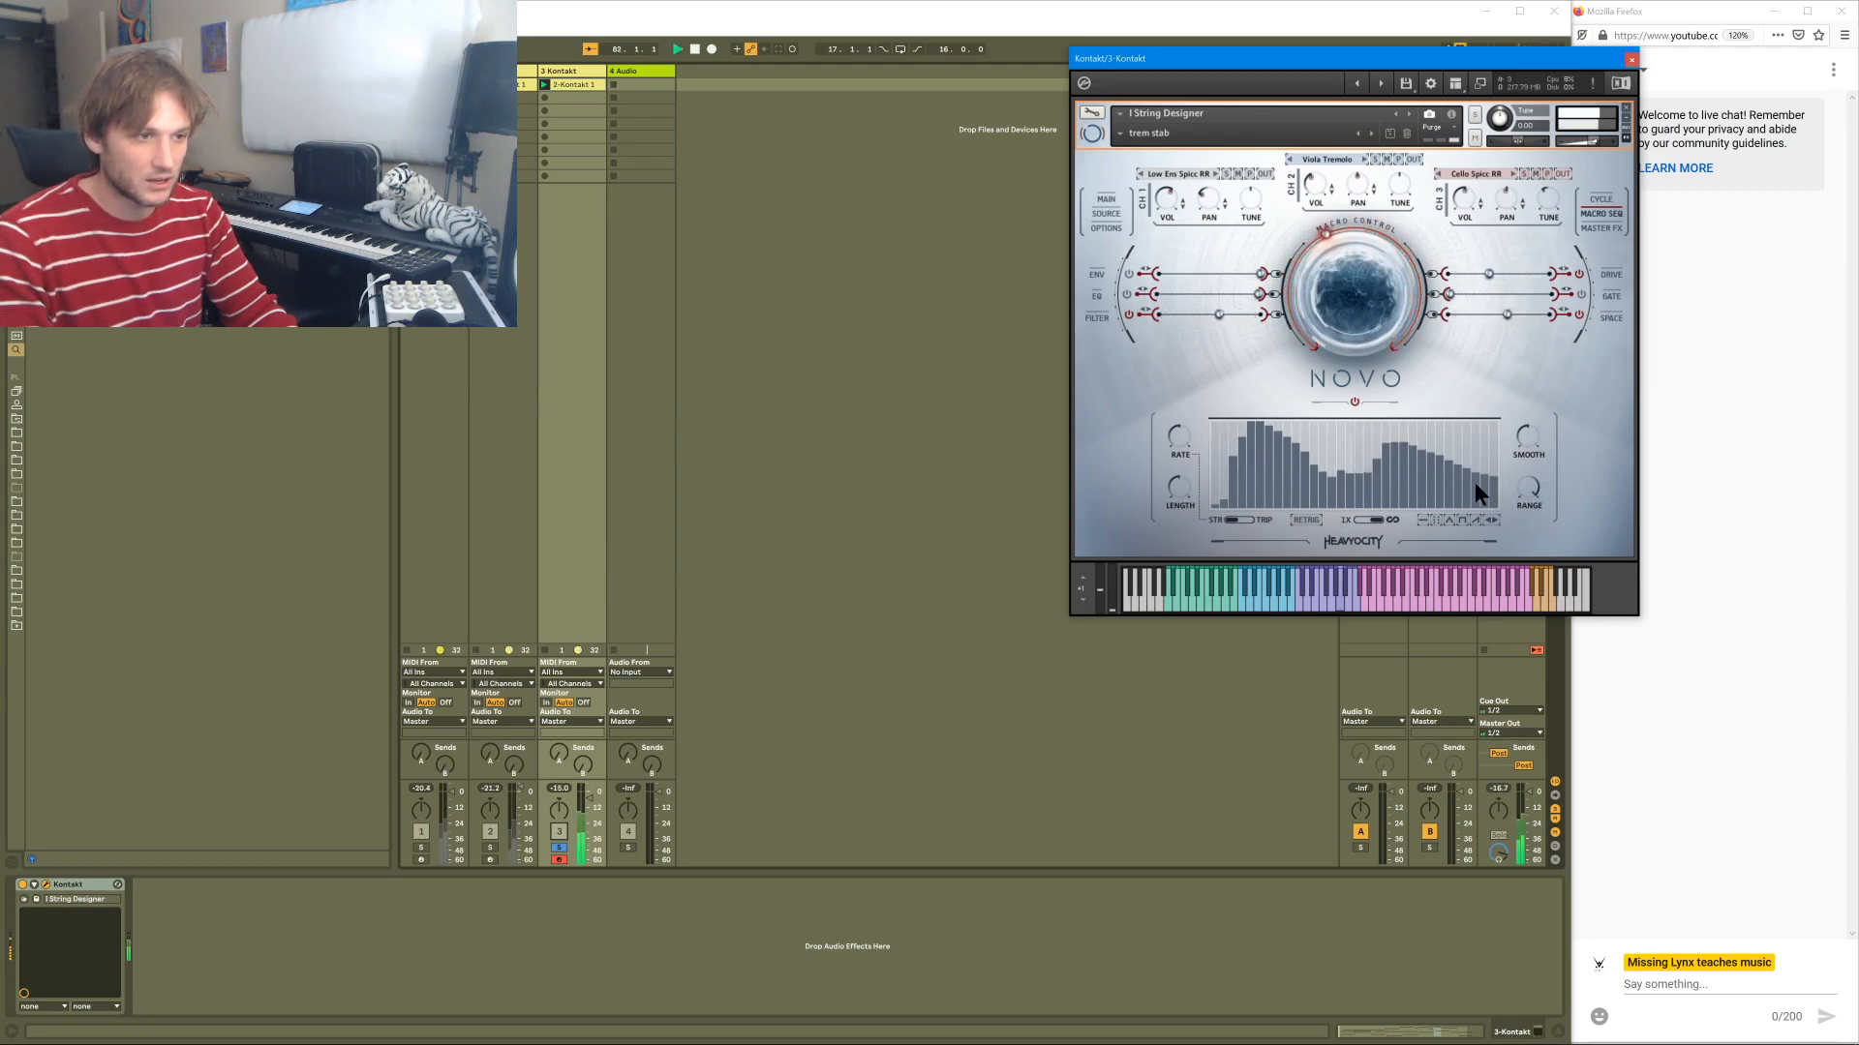
pyautogui.moveTo(1338, 470); pyautogui.dragTo(1339, 469)
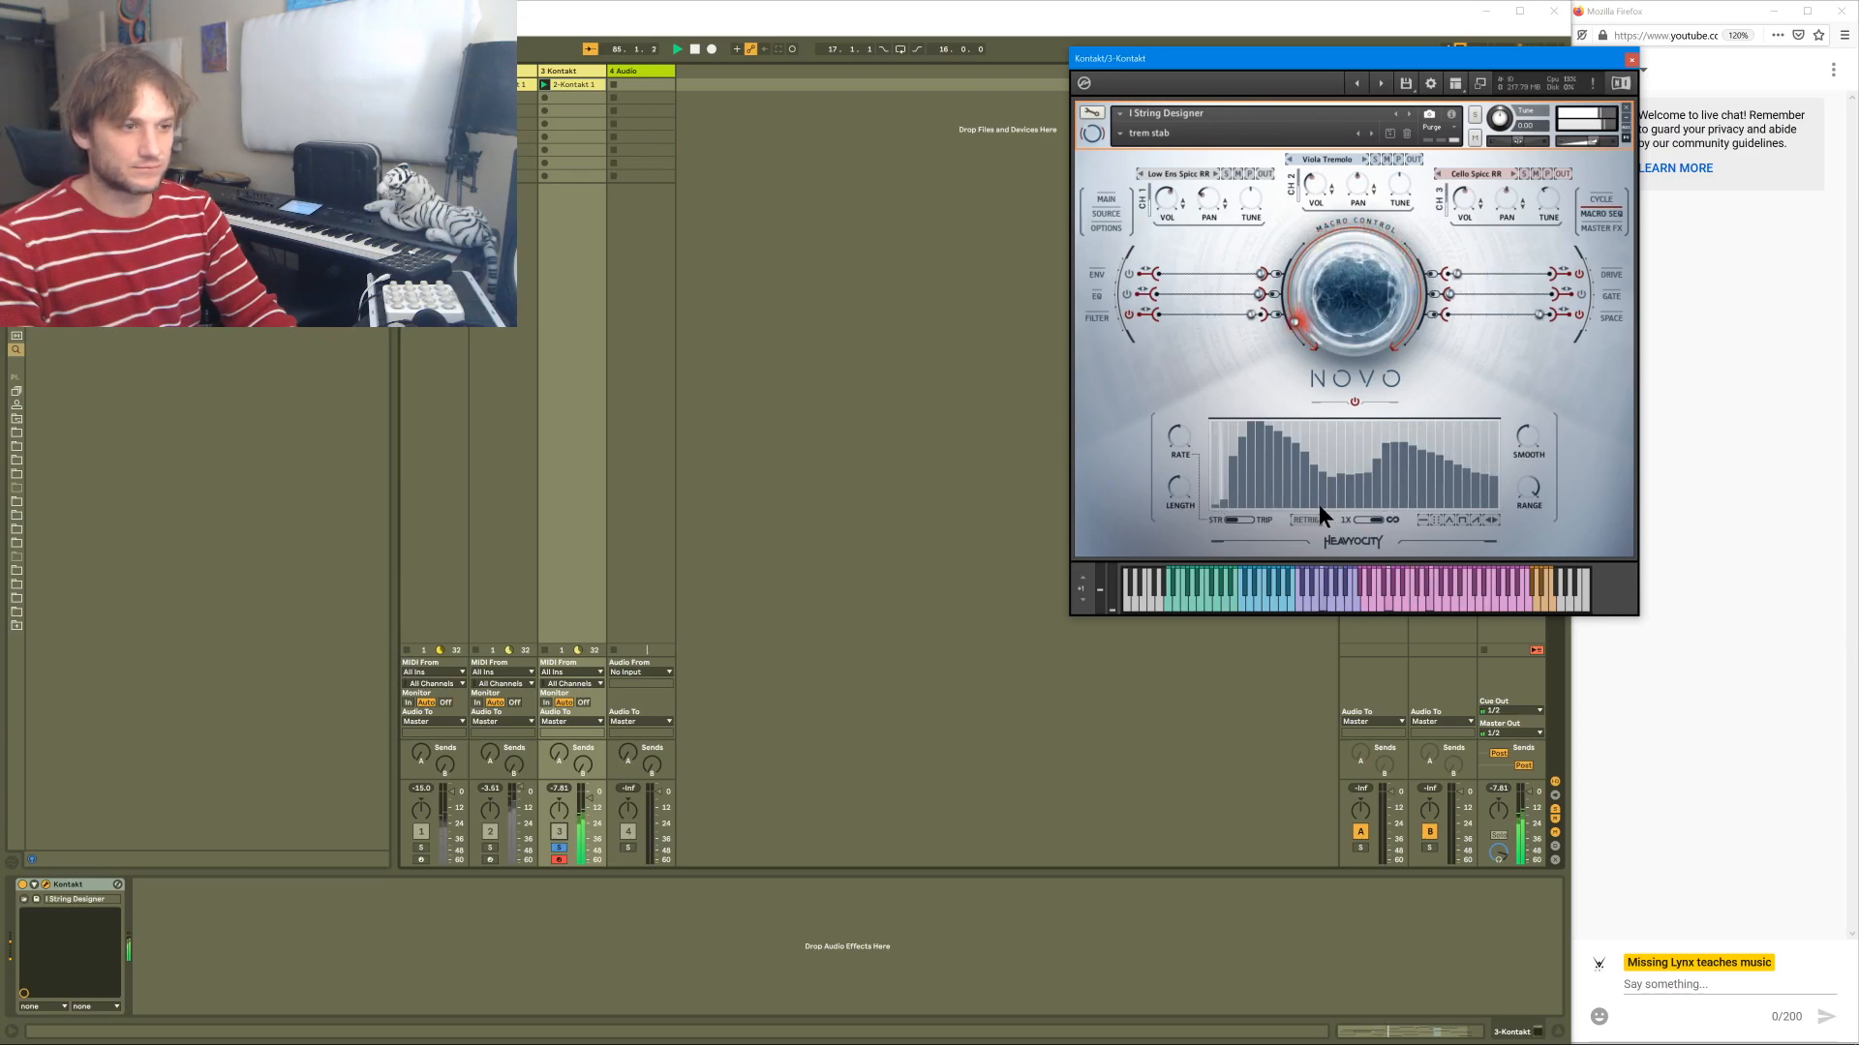
pyautogui.moveTo(1231, 491); pyautogui.dragTo(1258, 433)
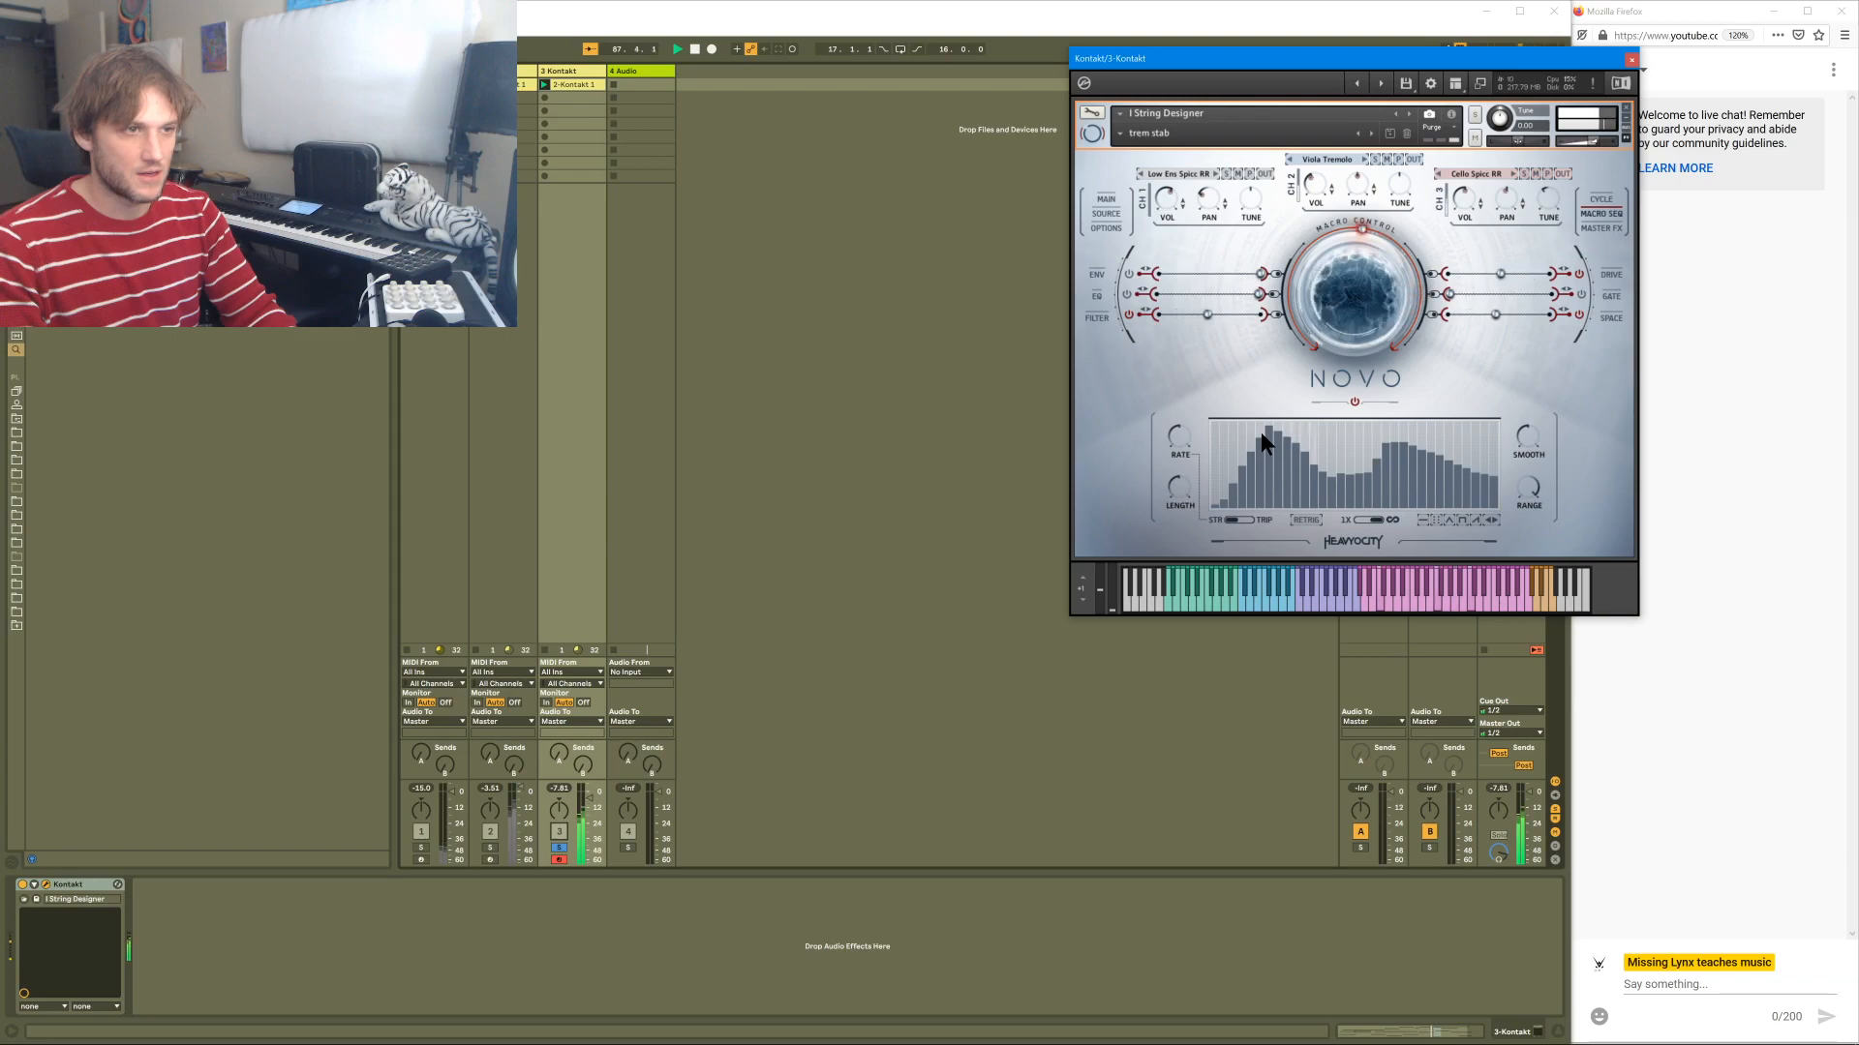
pyautogui.moveTo(1343, 477); pyautogui.dragTo(1392, 444)
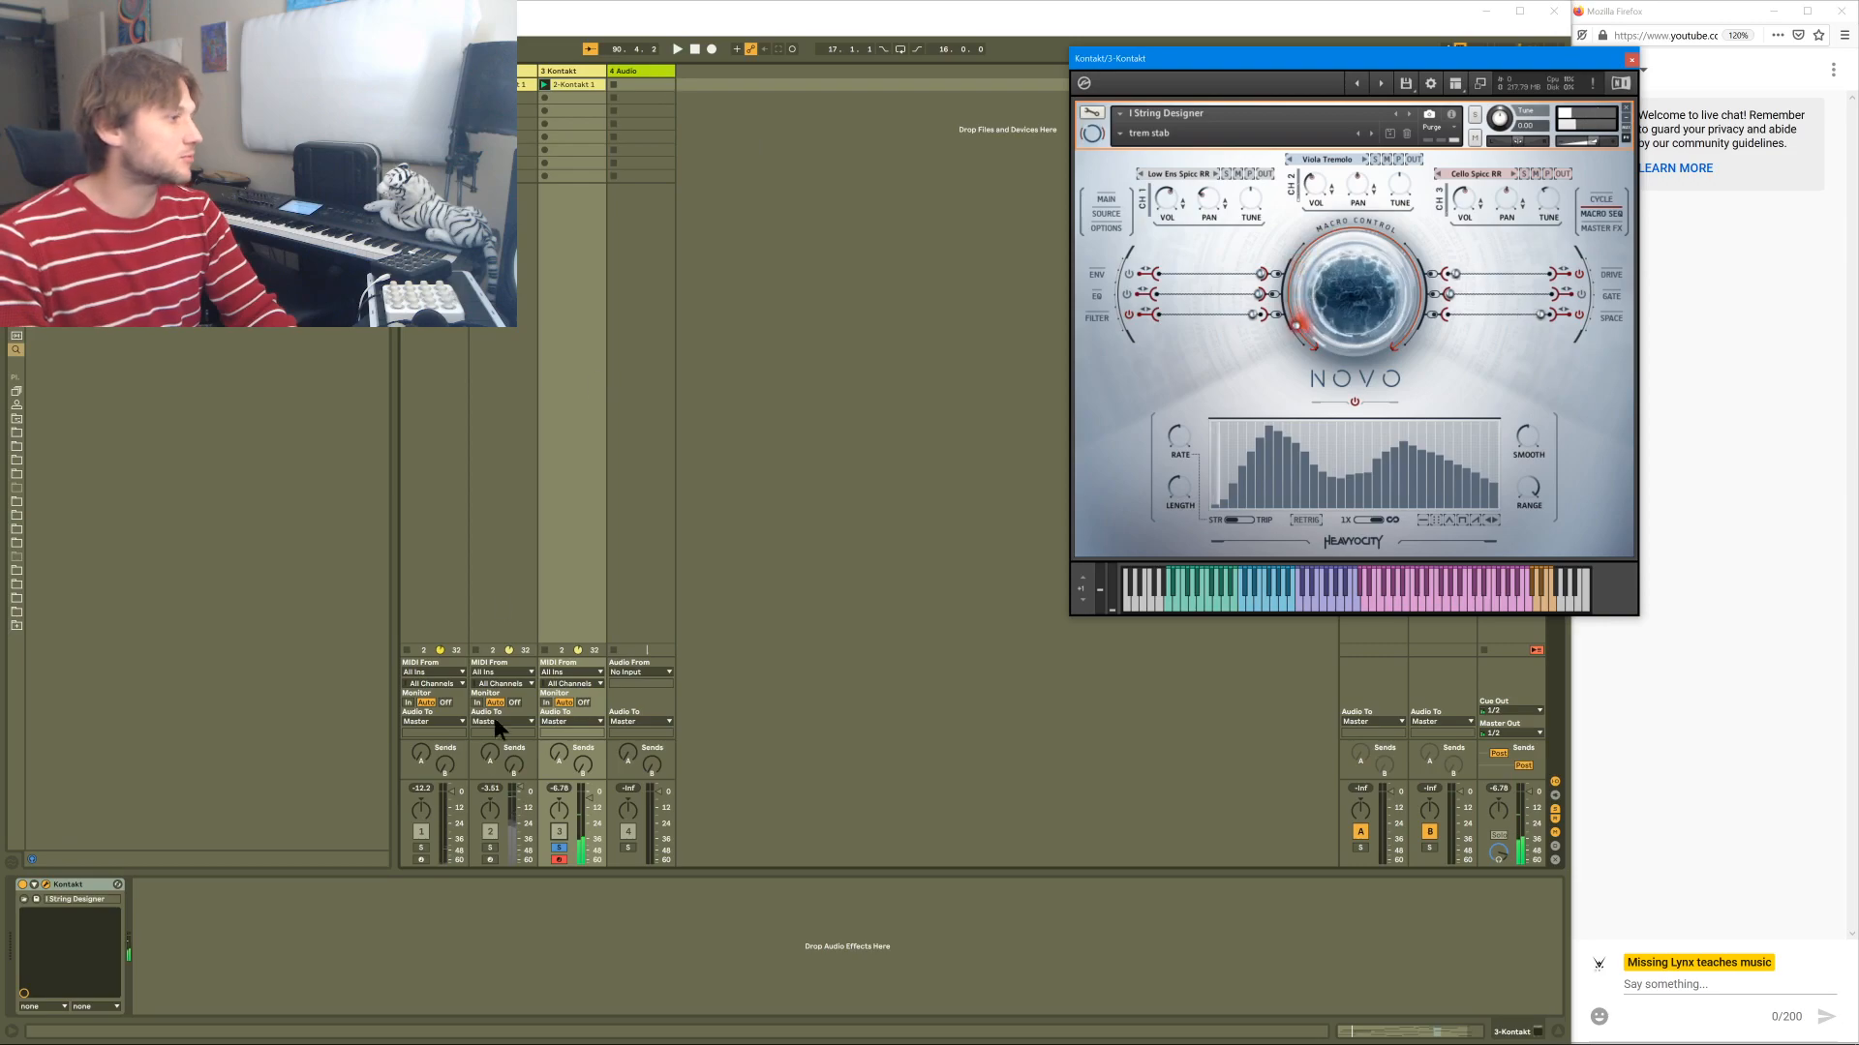
# - Unsolo the trem stab string track and open the ASCEND Modern Grand instrument on the piano track
pyautogui.click(558, 847)
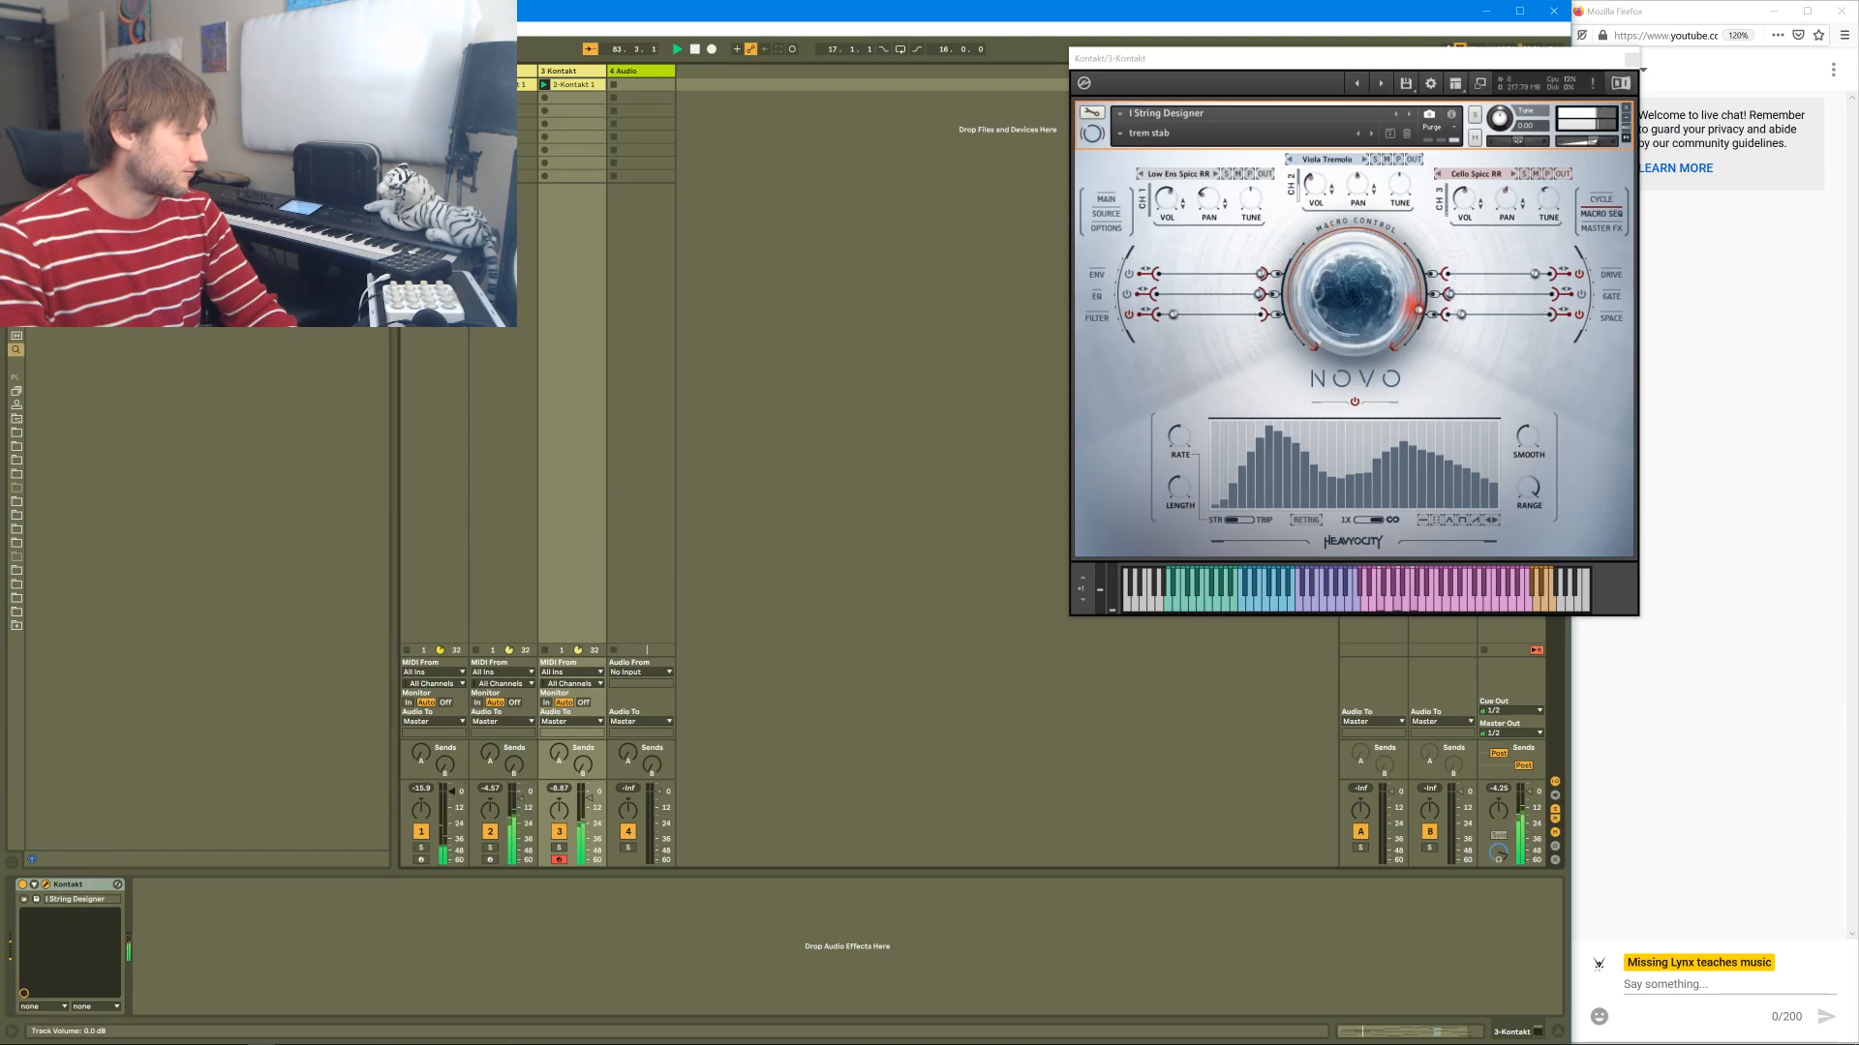
pyautogui.click(453, 825)
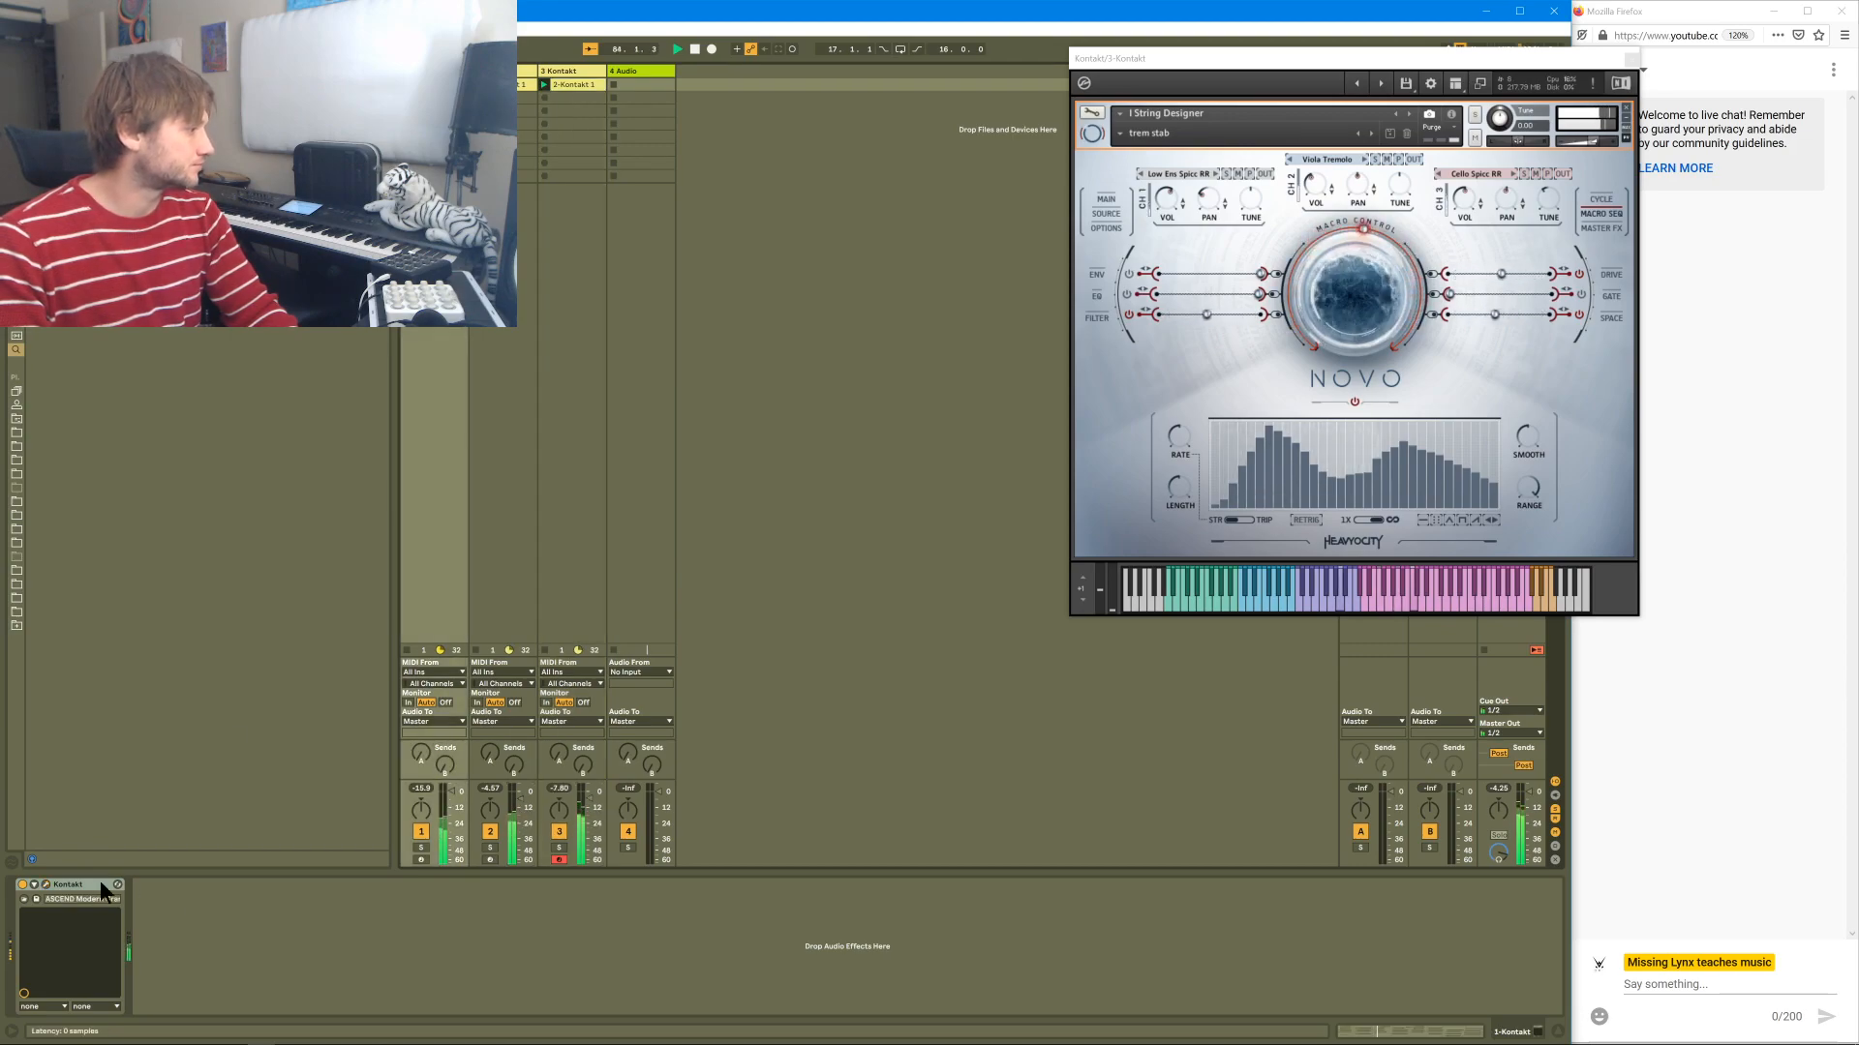
pyautogui.rightClick(194, 957)
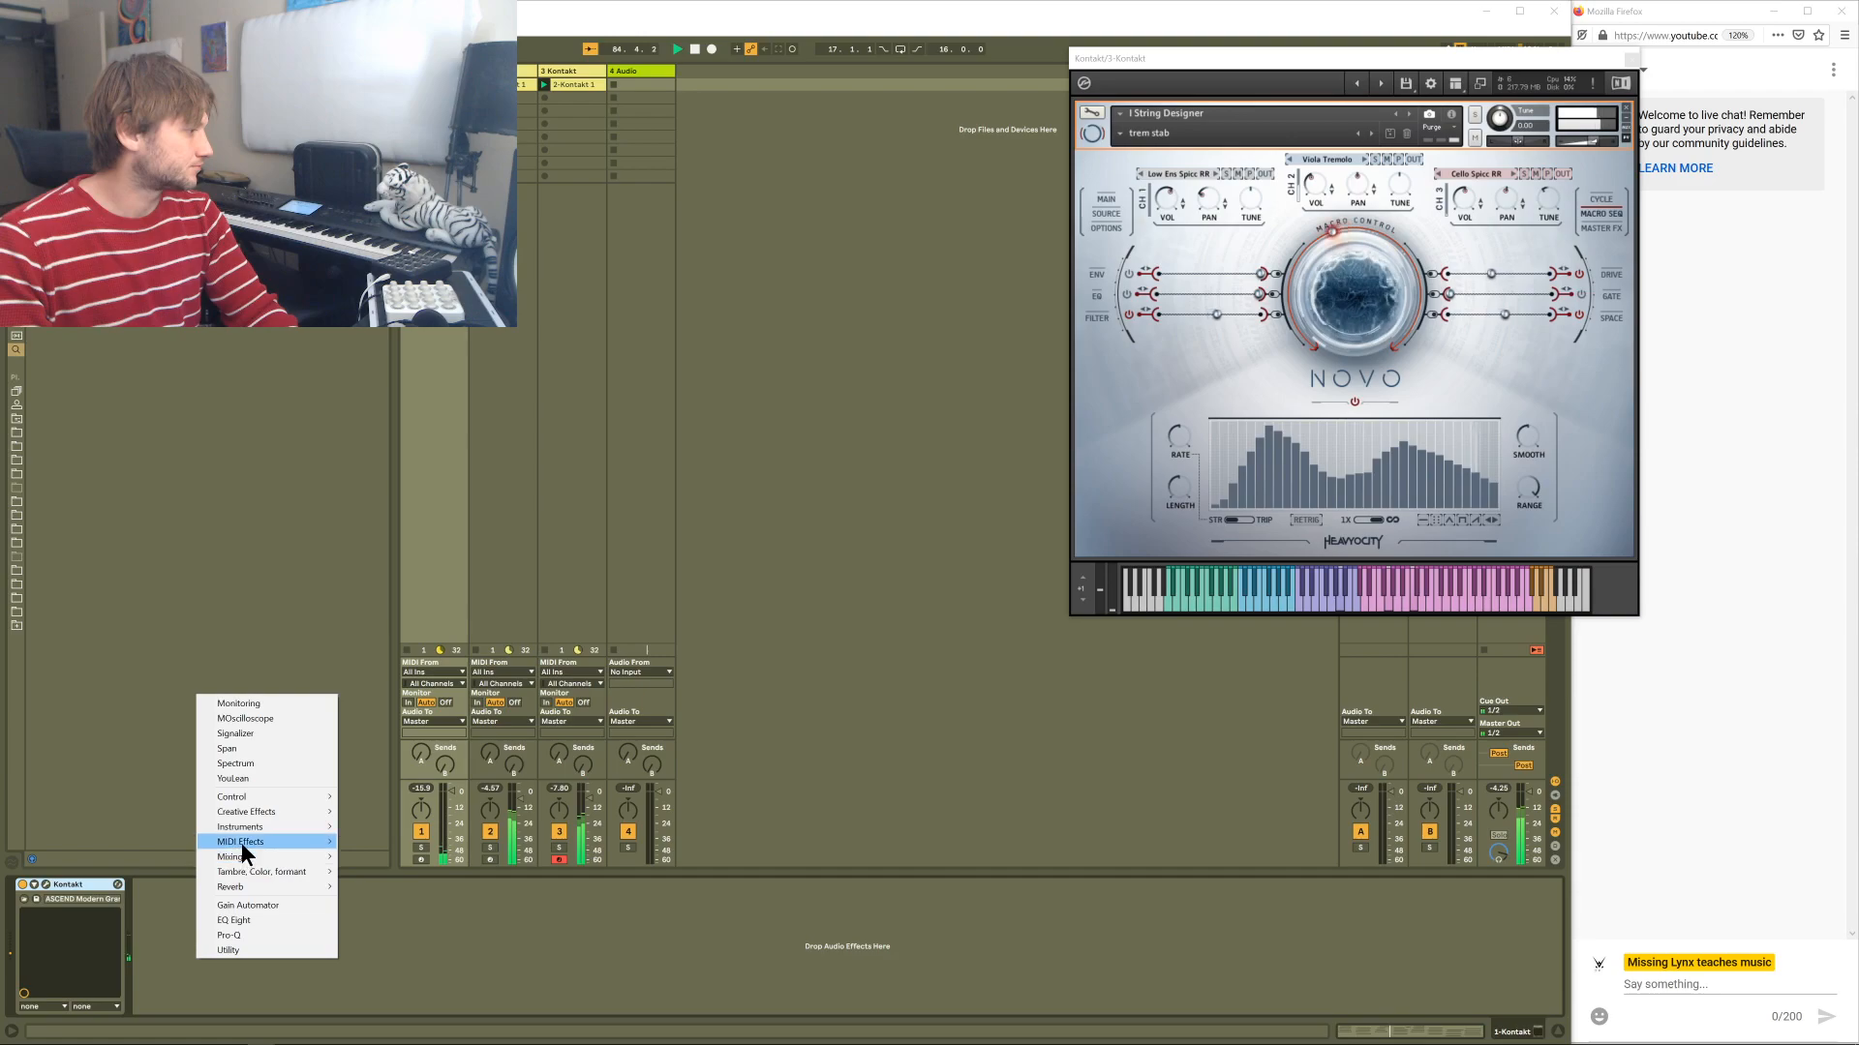
pyautogui.moveTo(241, 853)
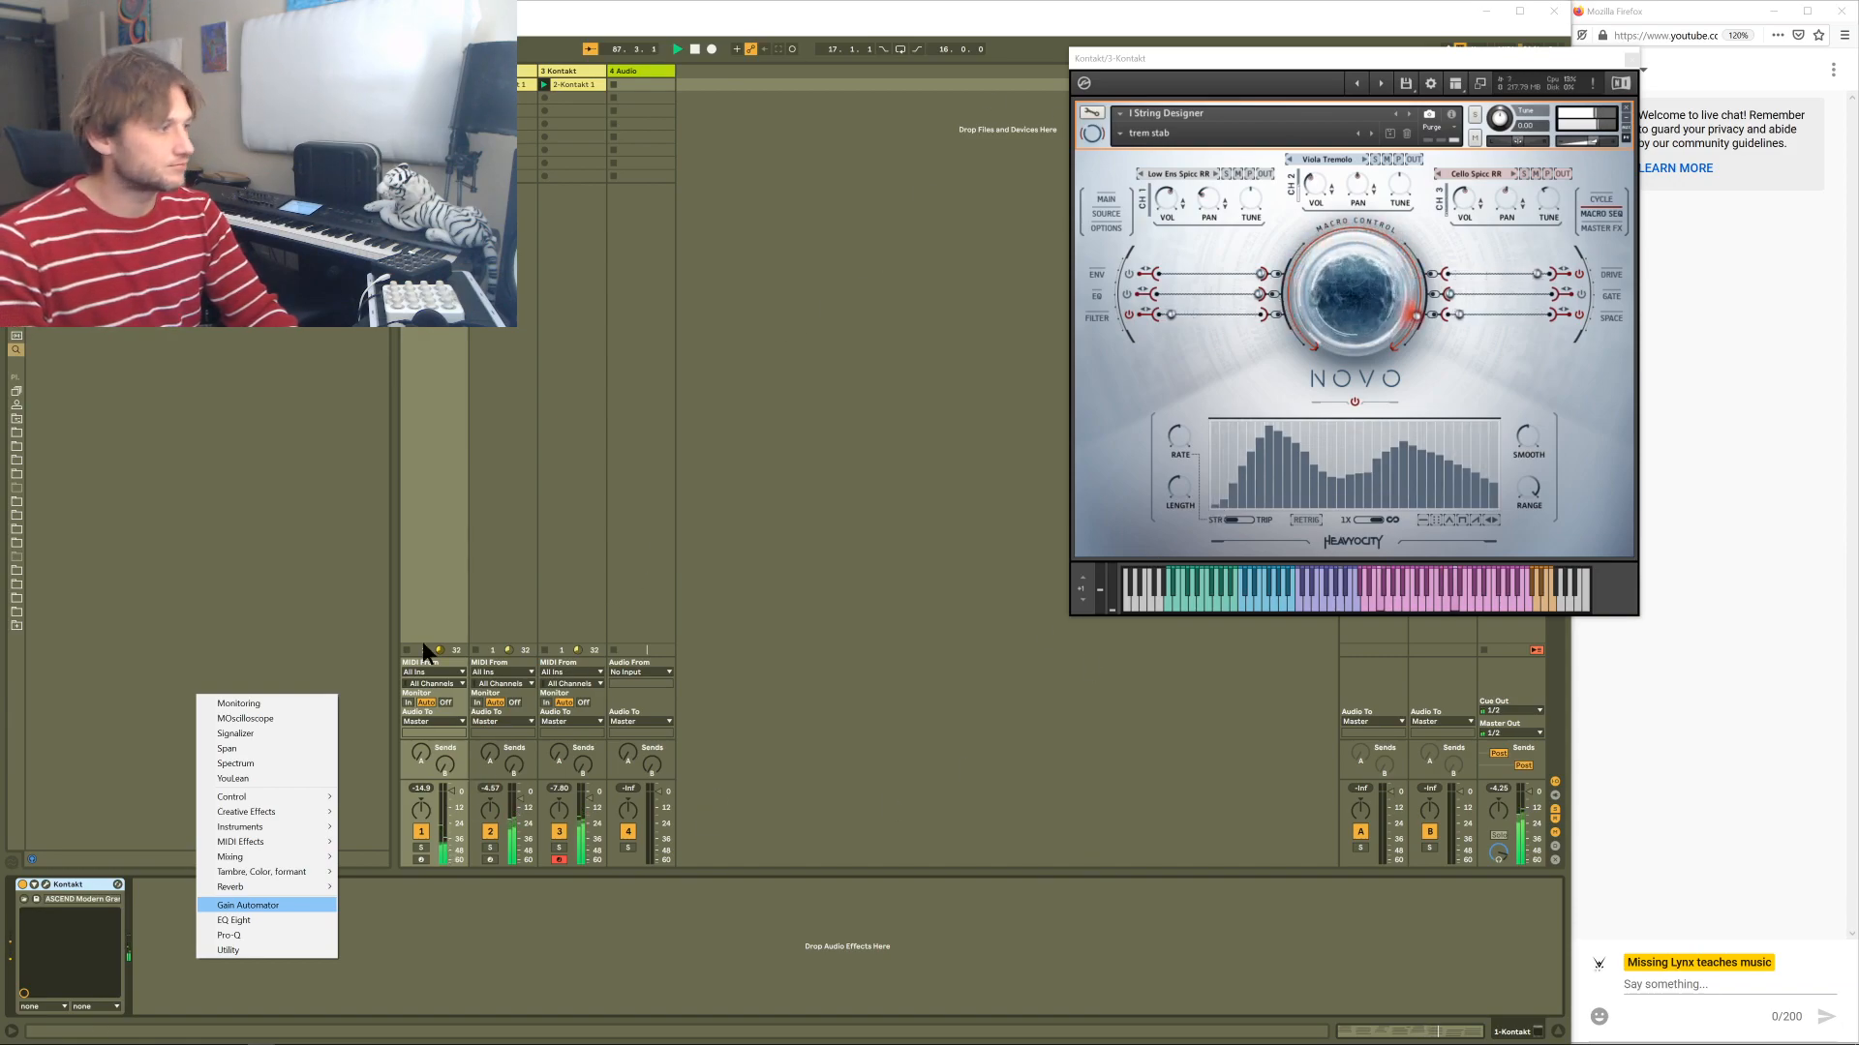
pyautogui.click(457, 413)
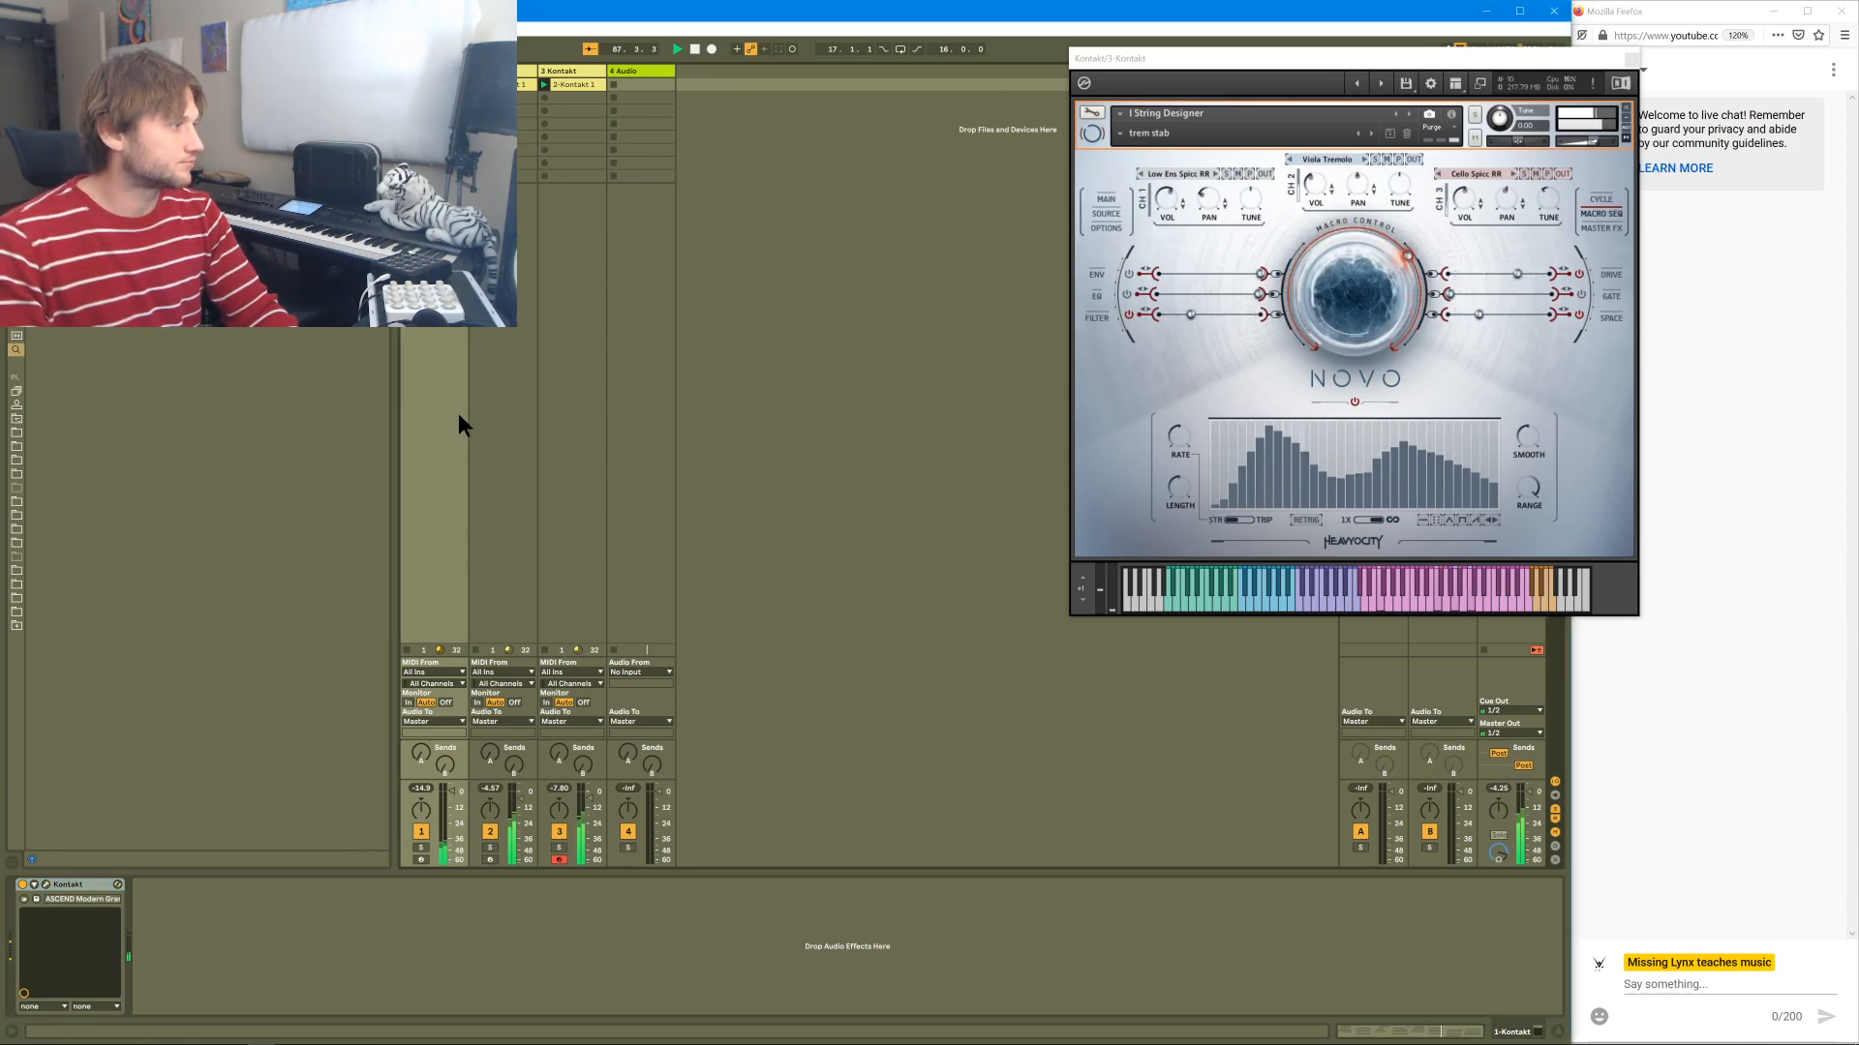
pyautogui.click(46, 884)
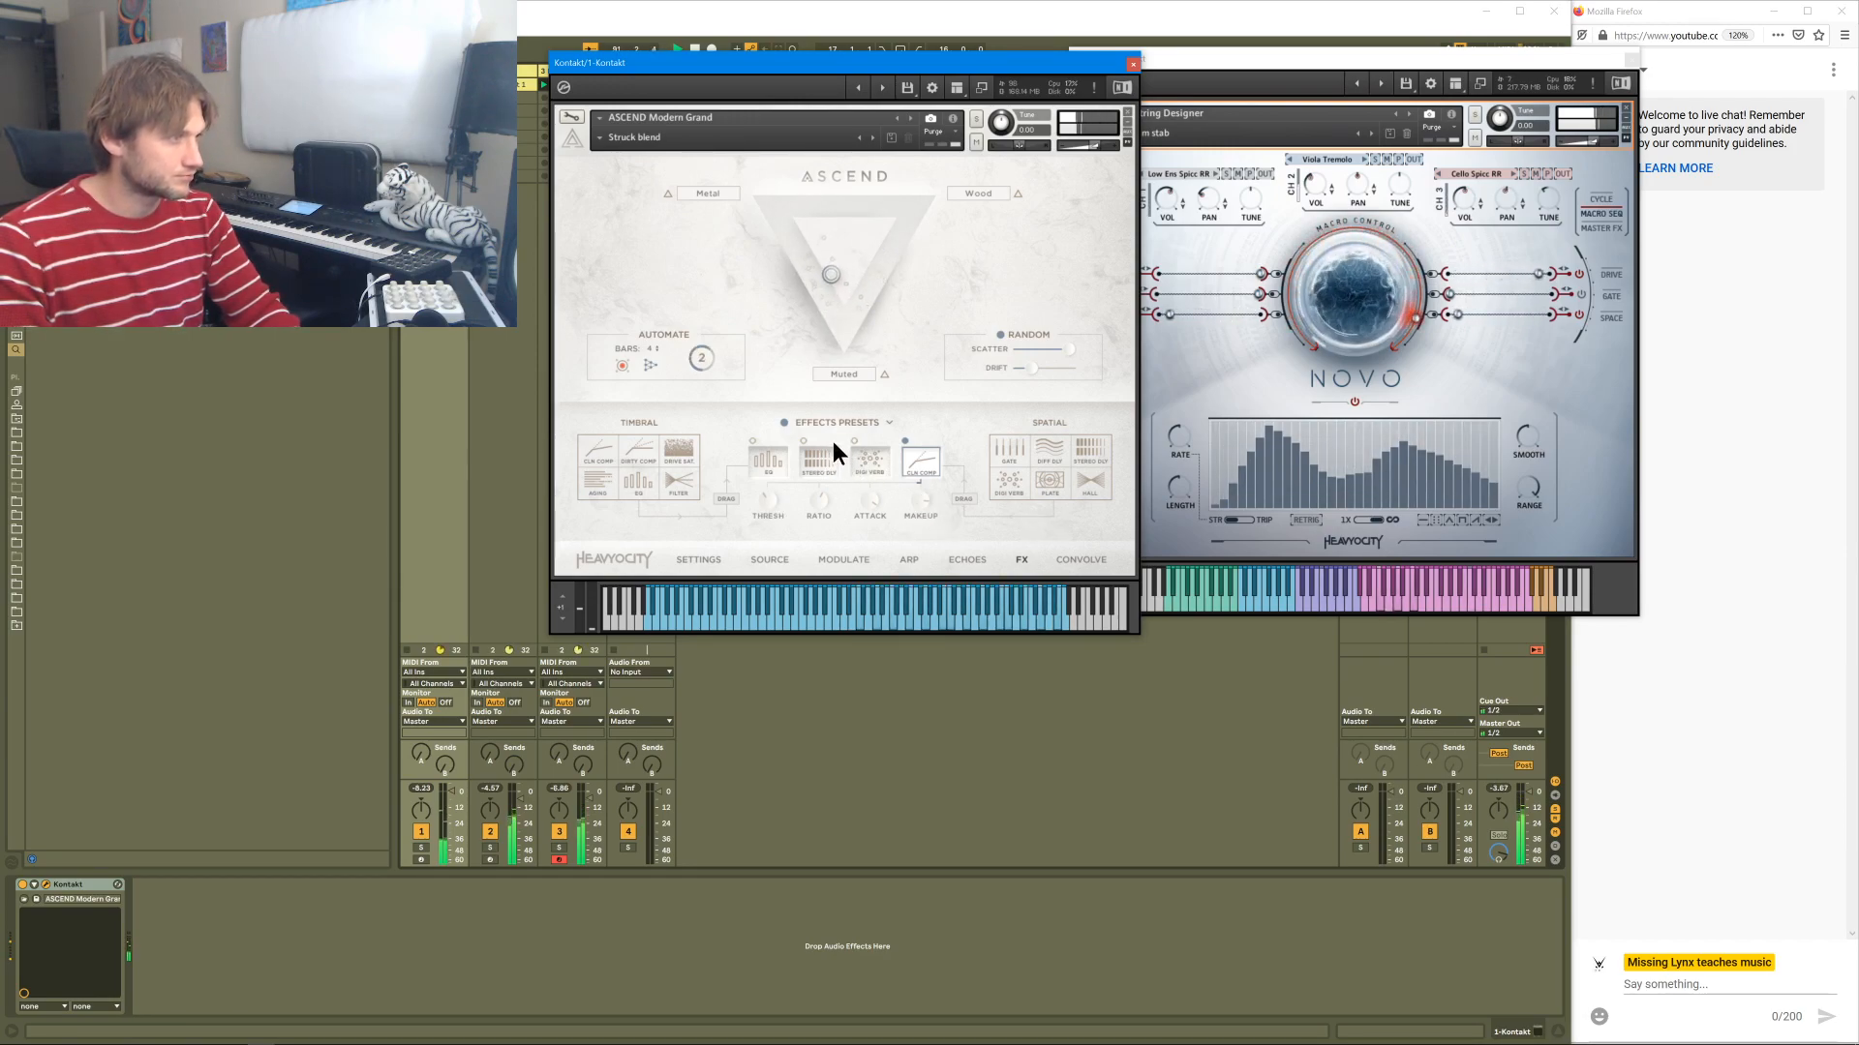
# - Enable the Stereo Dly effect on the ASCEND piano and adjust its time and level
pyautogui.click(819, 462)
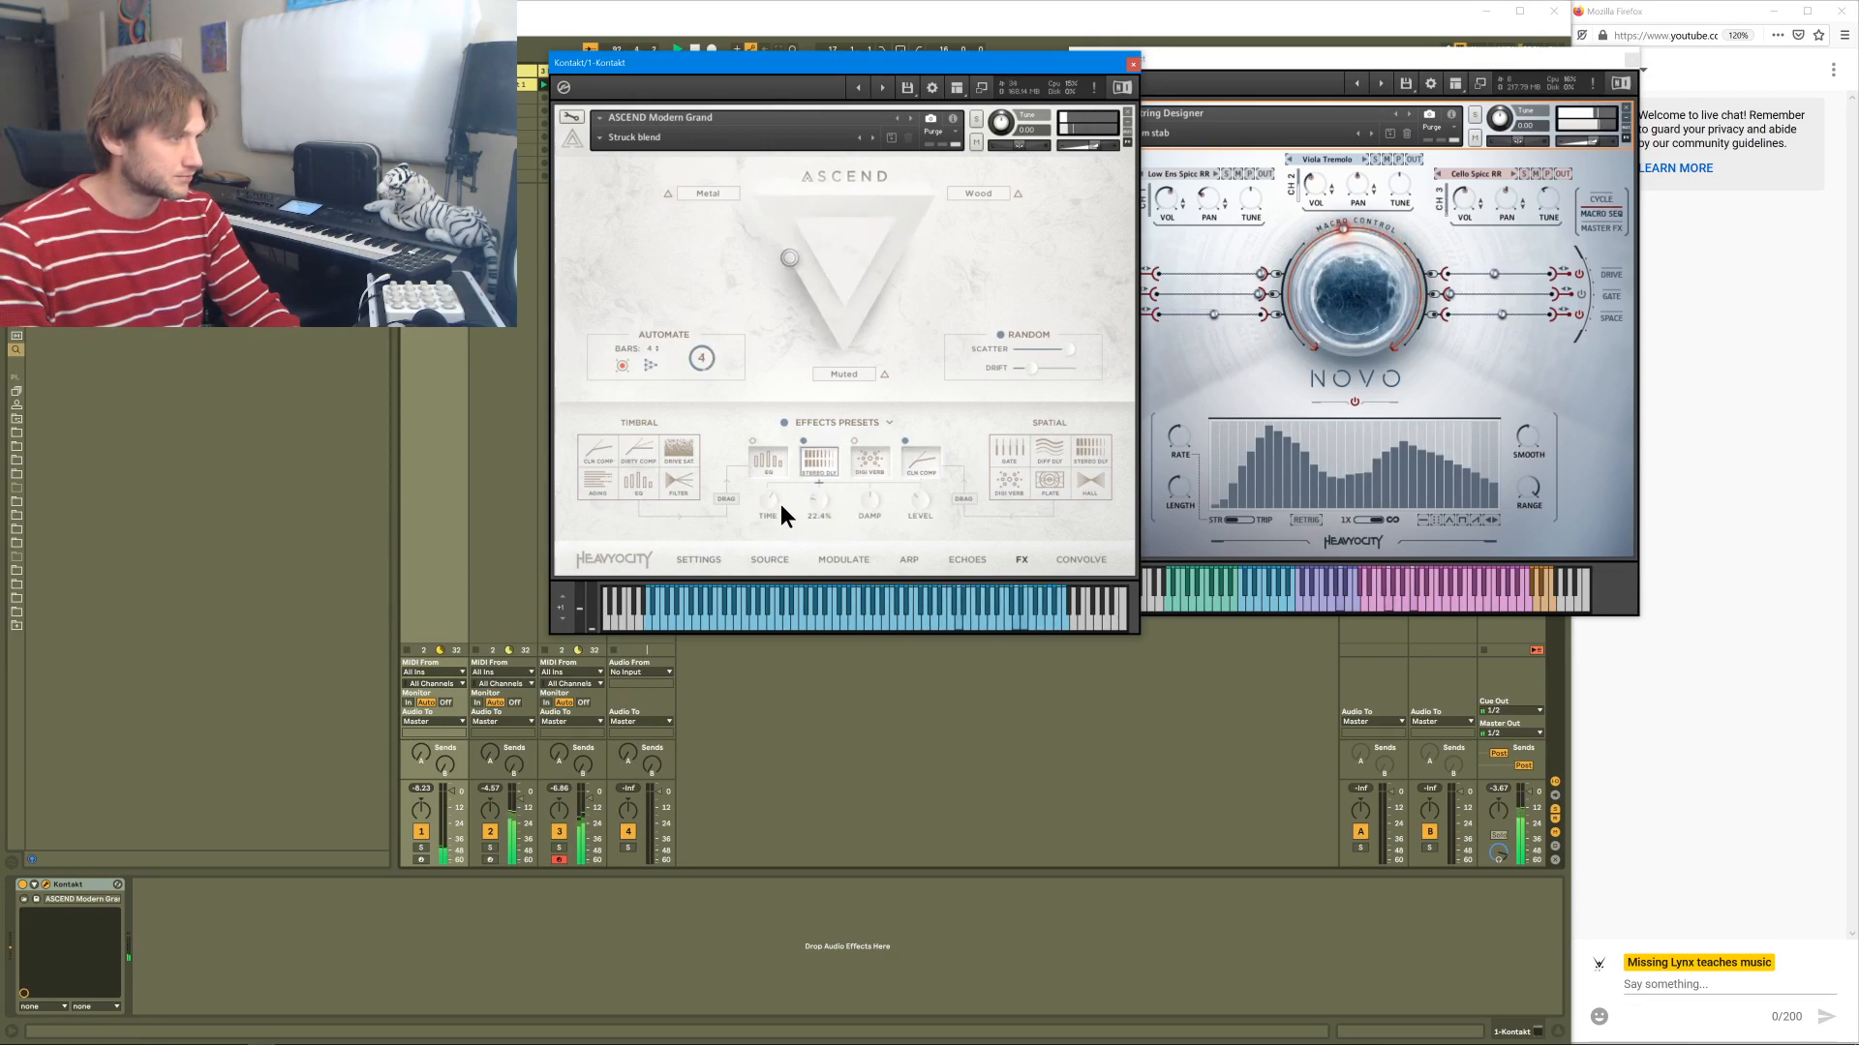
pyautogui.moveTo(764, 537)
pyautogui.mouseDown()
pyautogui.moveTo(753, 555)
pyautogui.moveTo(786, 486)
pyautogui.moveTo(761, 509)
pyautogui.mouseUp()
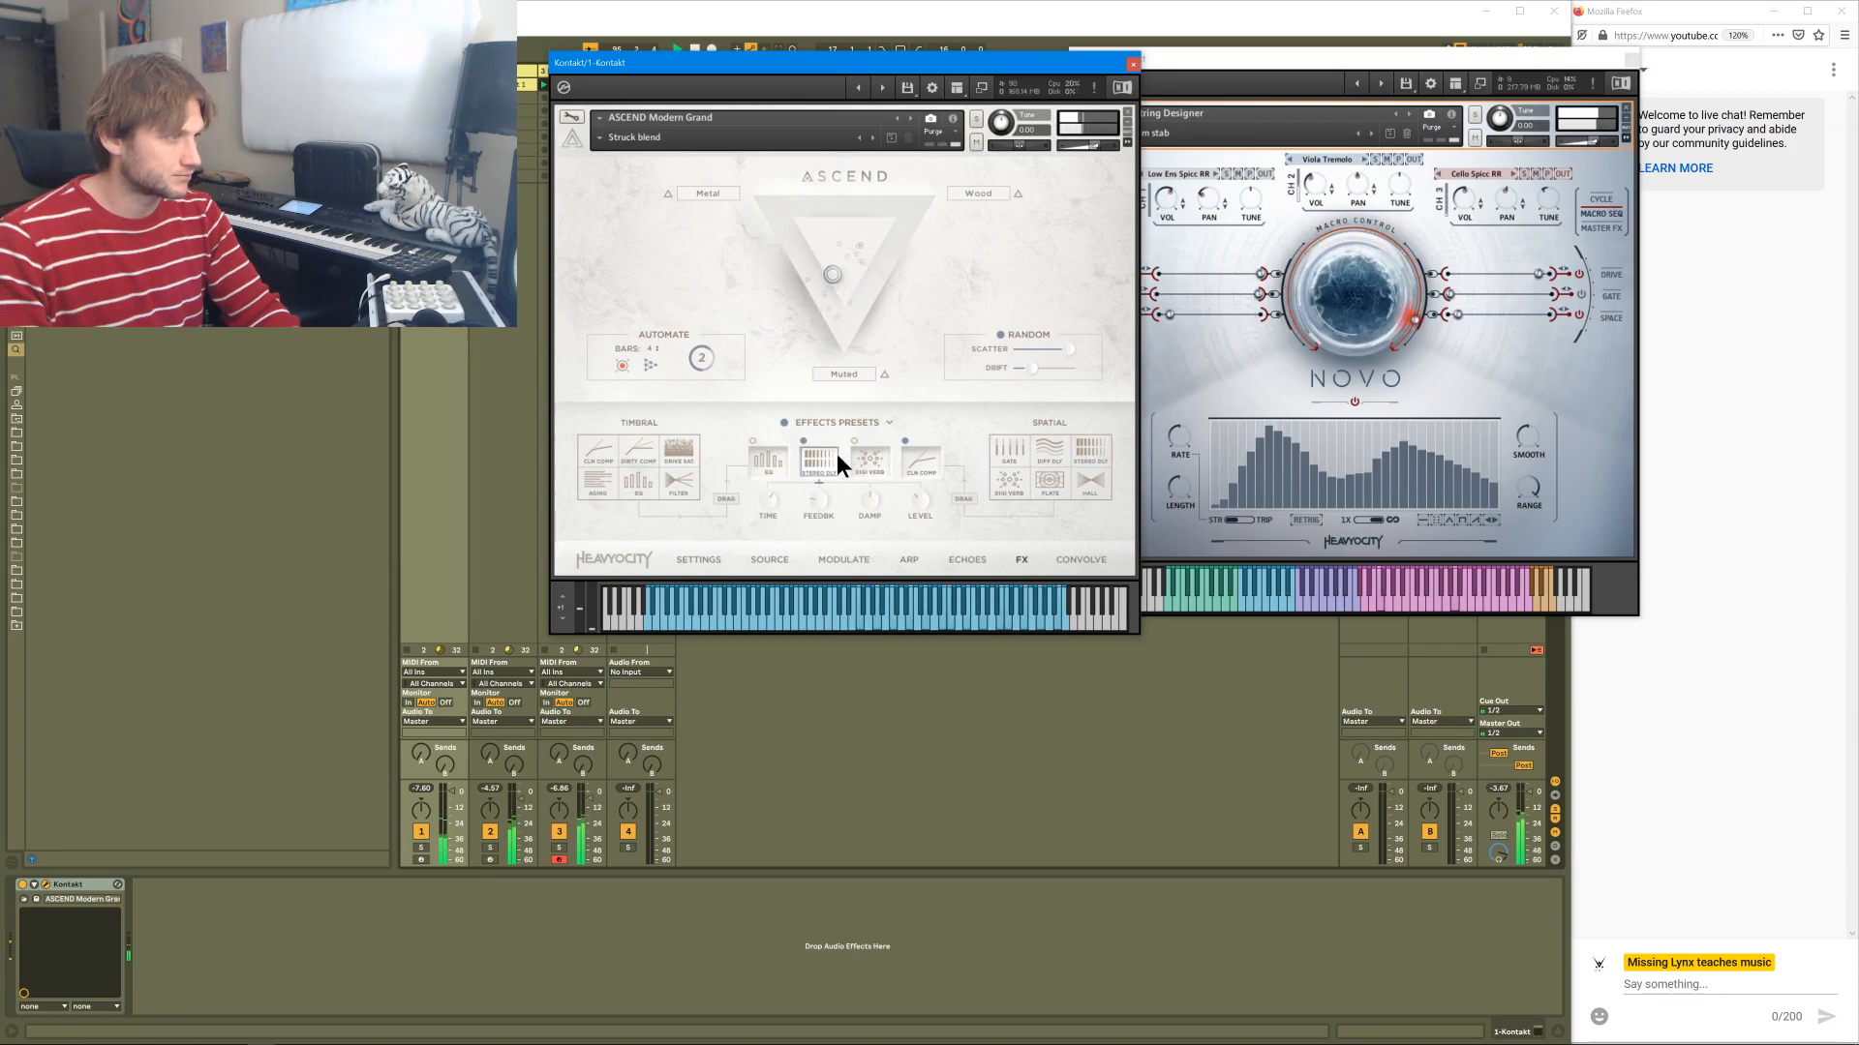
pyautogui.moveTo(921, 496); pyautogui.dragTo(920, 503)
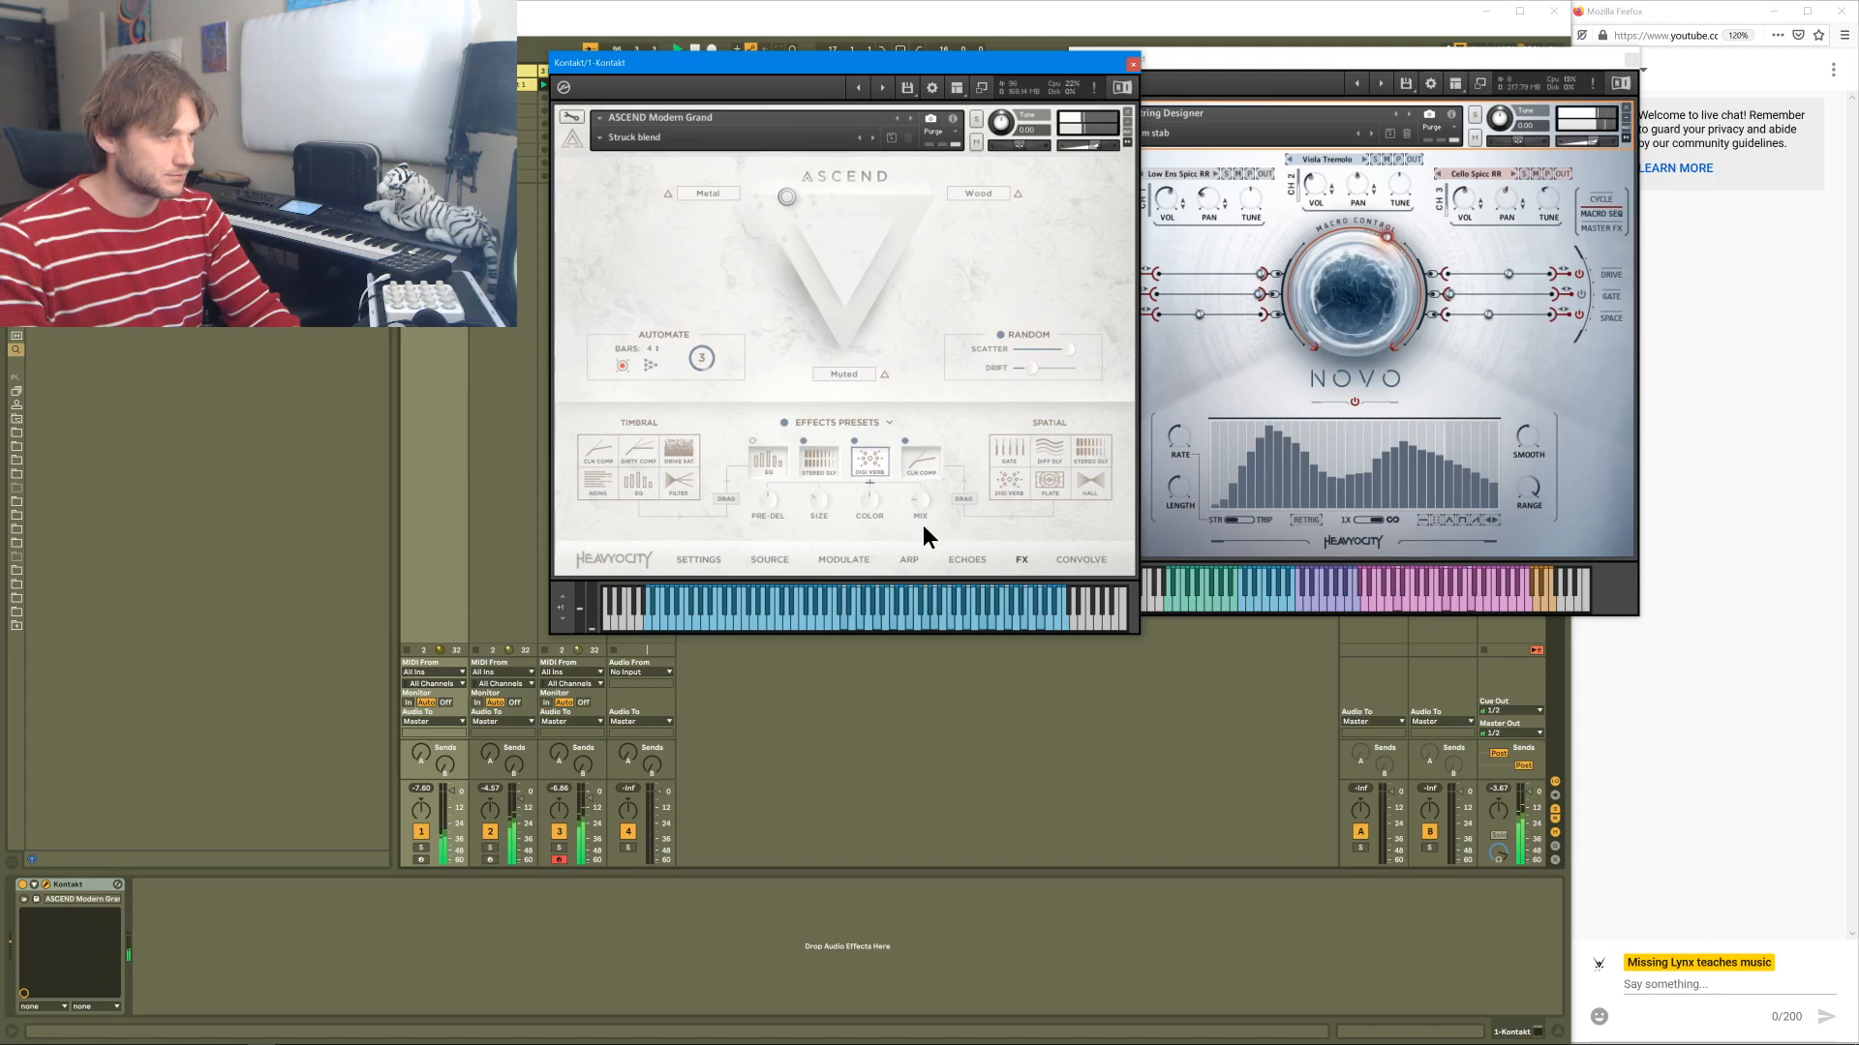
# - Enable the Duo Verb on the piano, place it after the Cln Comp in the effects chain, and adjust its mix
pyautogui.moveTo(925, 497)
pyautogui.mouseDown()
pyautogui.moveTo(855, 455)
pyautogui.moveTo(925, 473)
pyautogui.mouseUp()
pyautogui.click(920, 468)
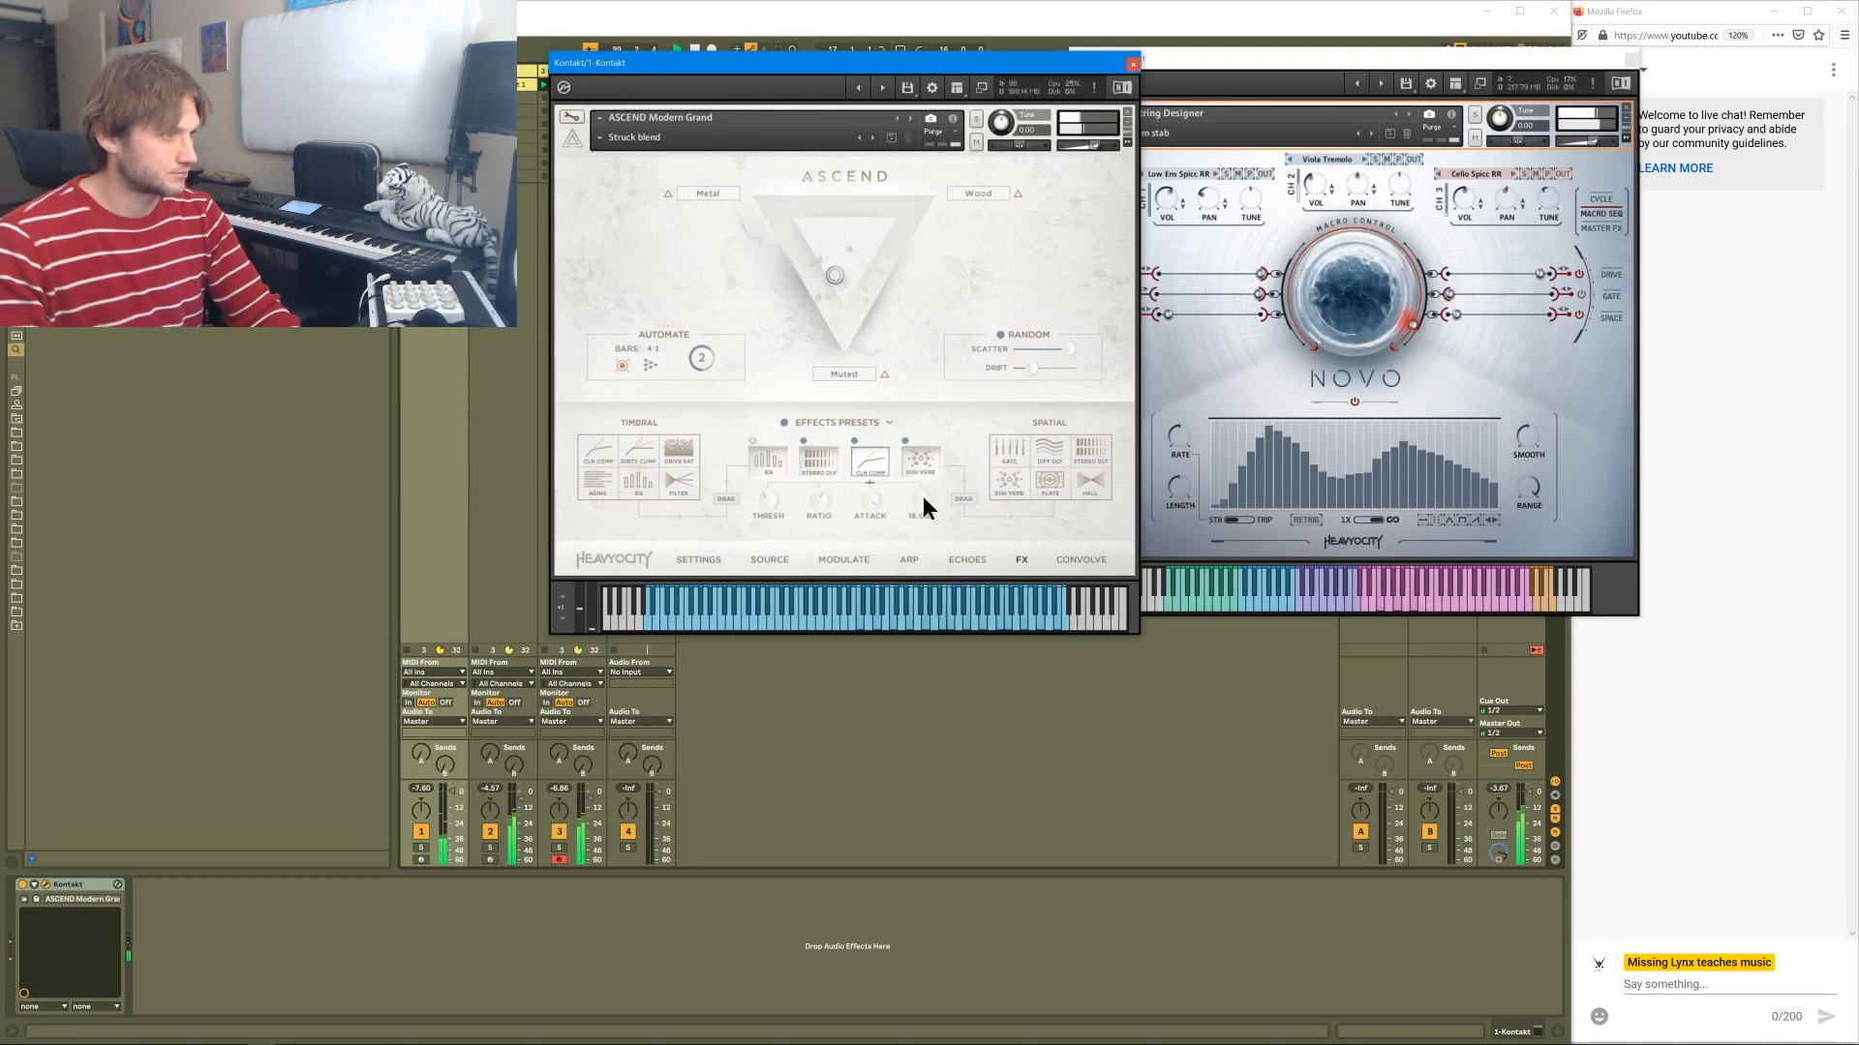
pyautogui.click(926, 468)
pyautogui.moveTo(933, 502)
pyautogui.mouseDown()
pyautogui.moveTo(937, 447)
pyautogui.moveTo(921, 519)
pyautogui.mouseUp()
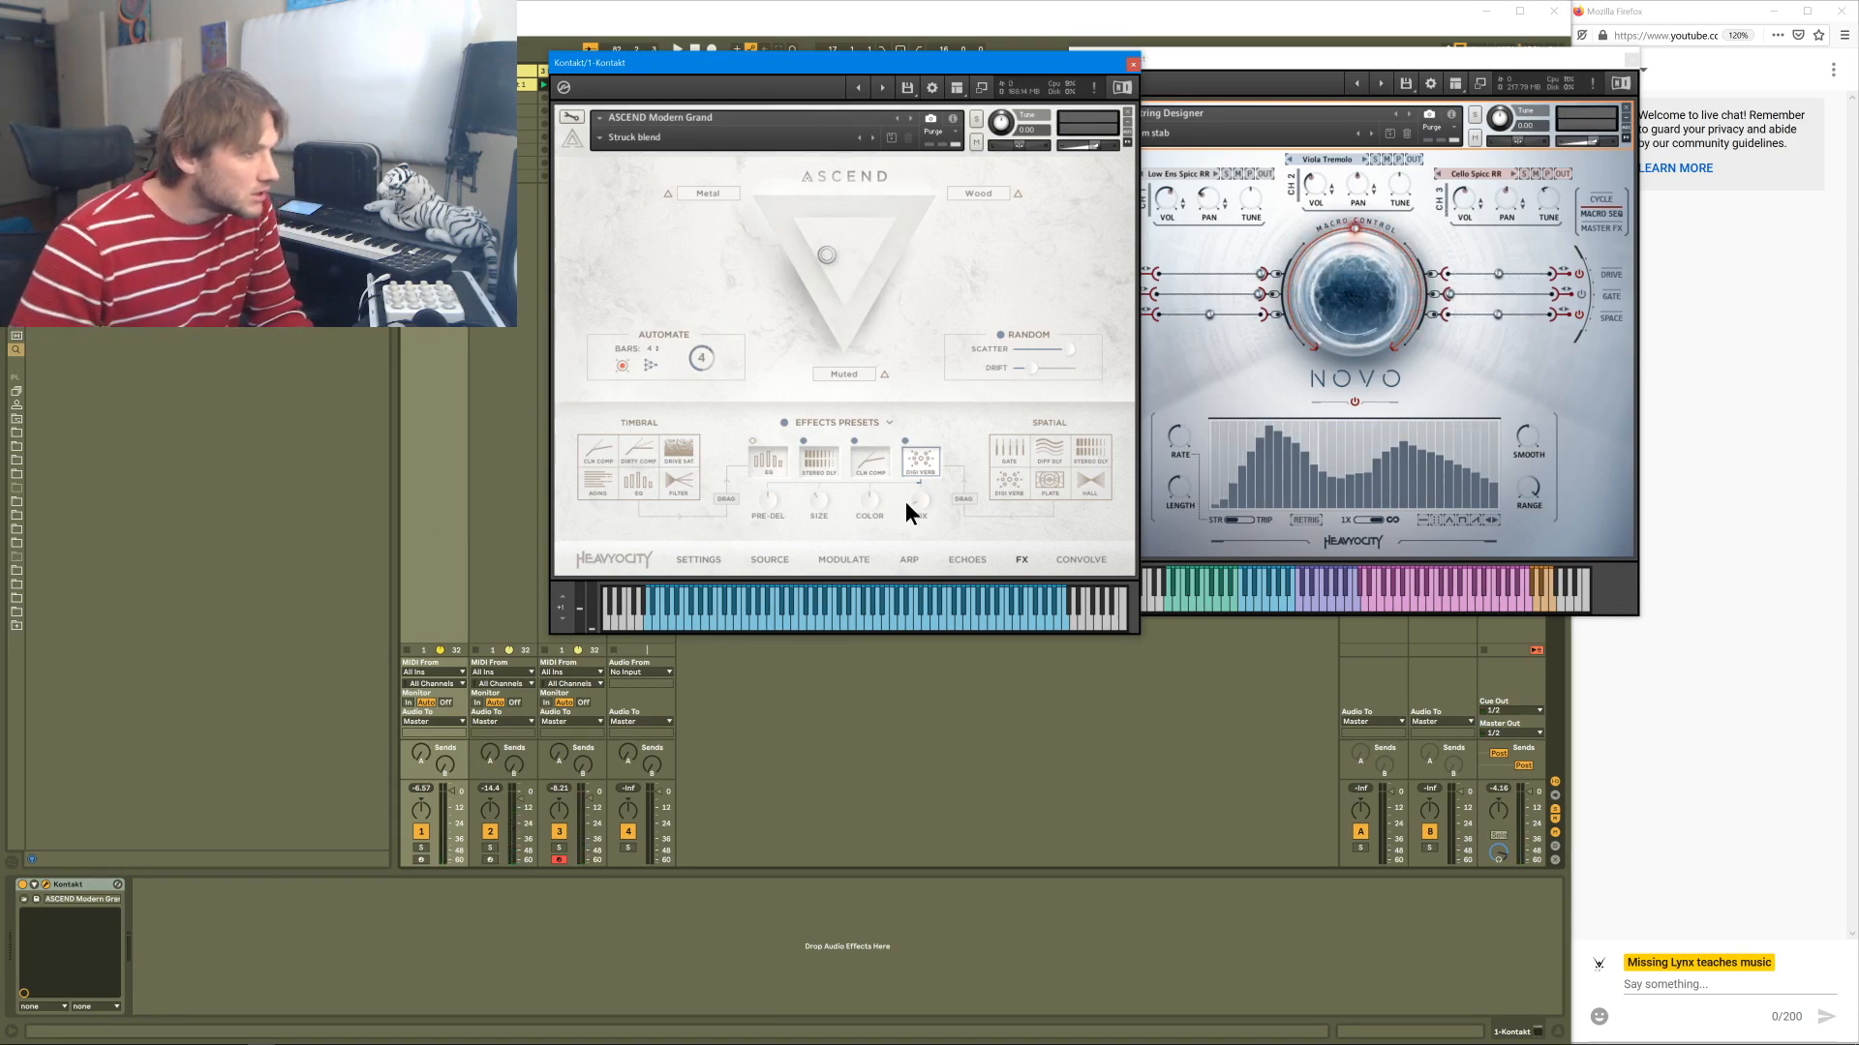
# - Adjust the Cln Comp makeup gain while the loop plays and put the compressor first in the piano's effects chain
pyautogui.click(866, 461)
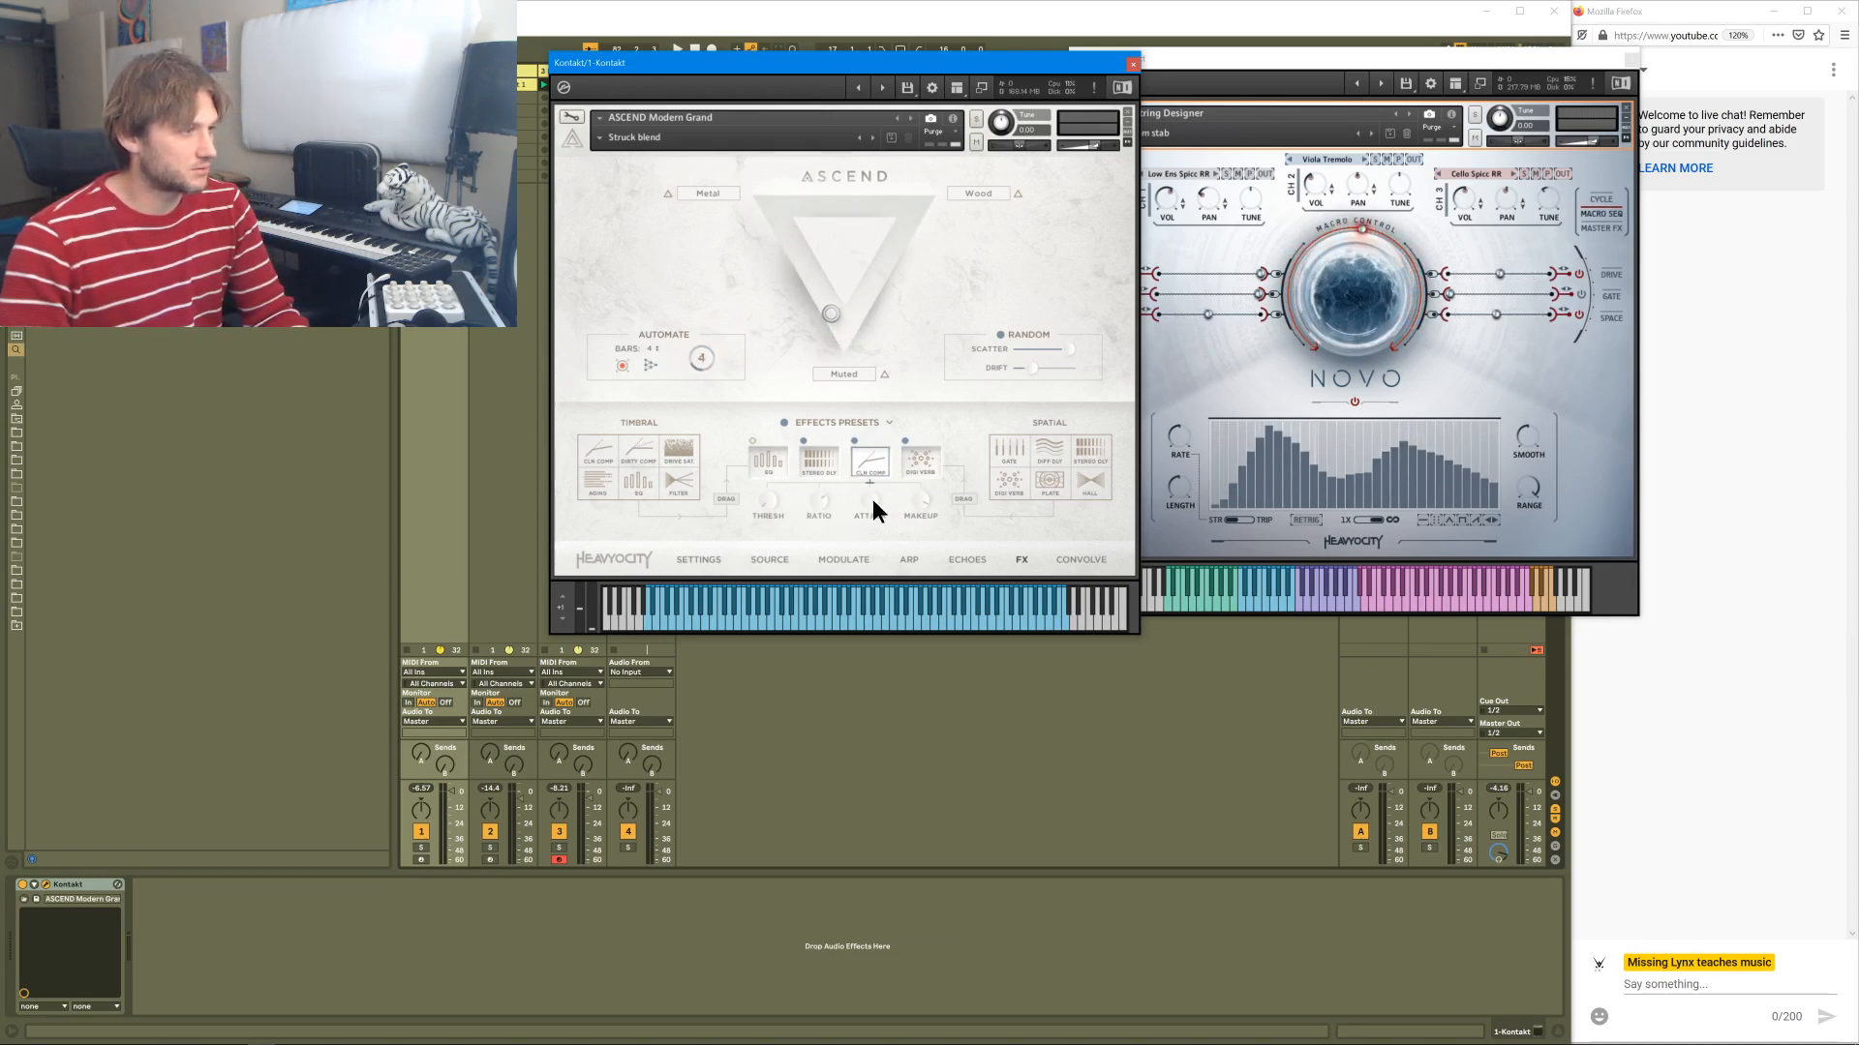
pyautogui.press('space')
pyautogui.moveTo(922, 495); pyautogui.dragTo(879, 443)
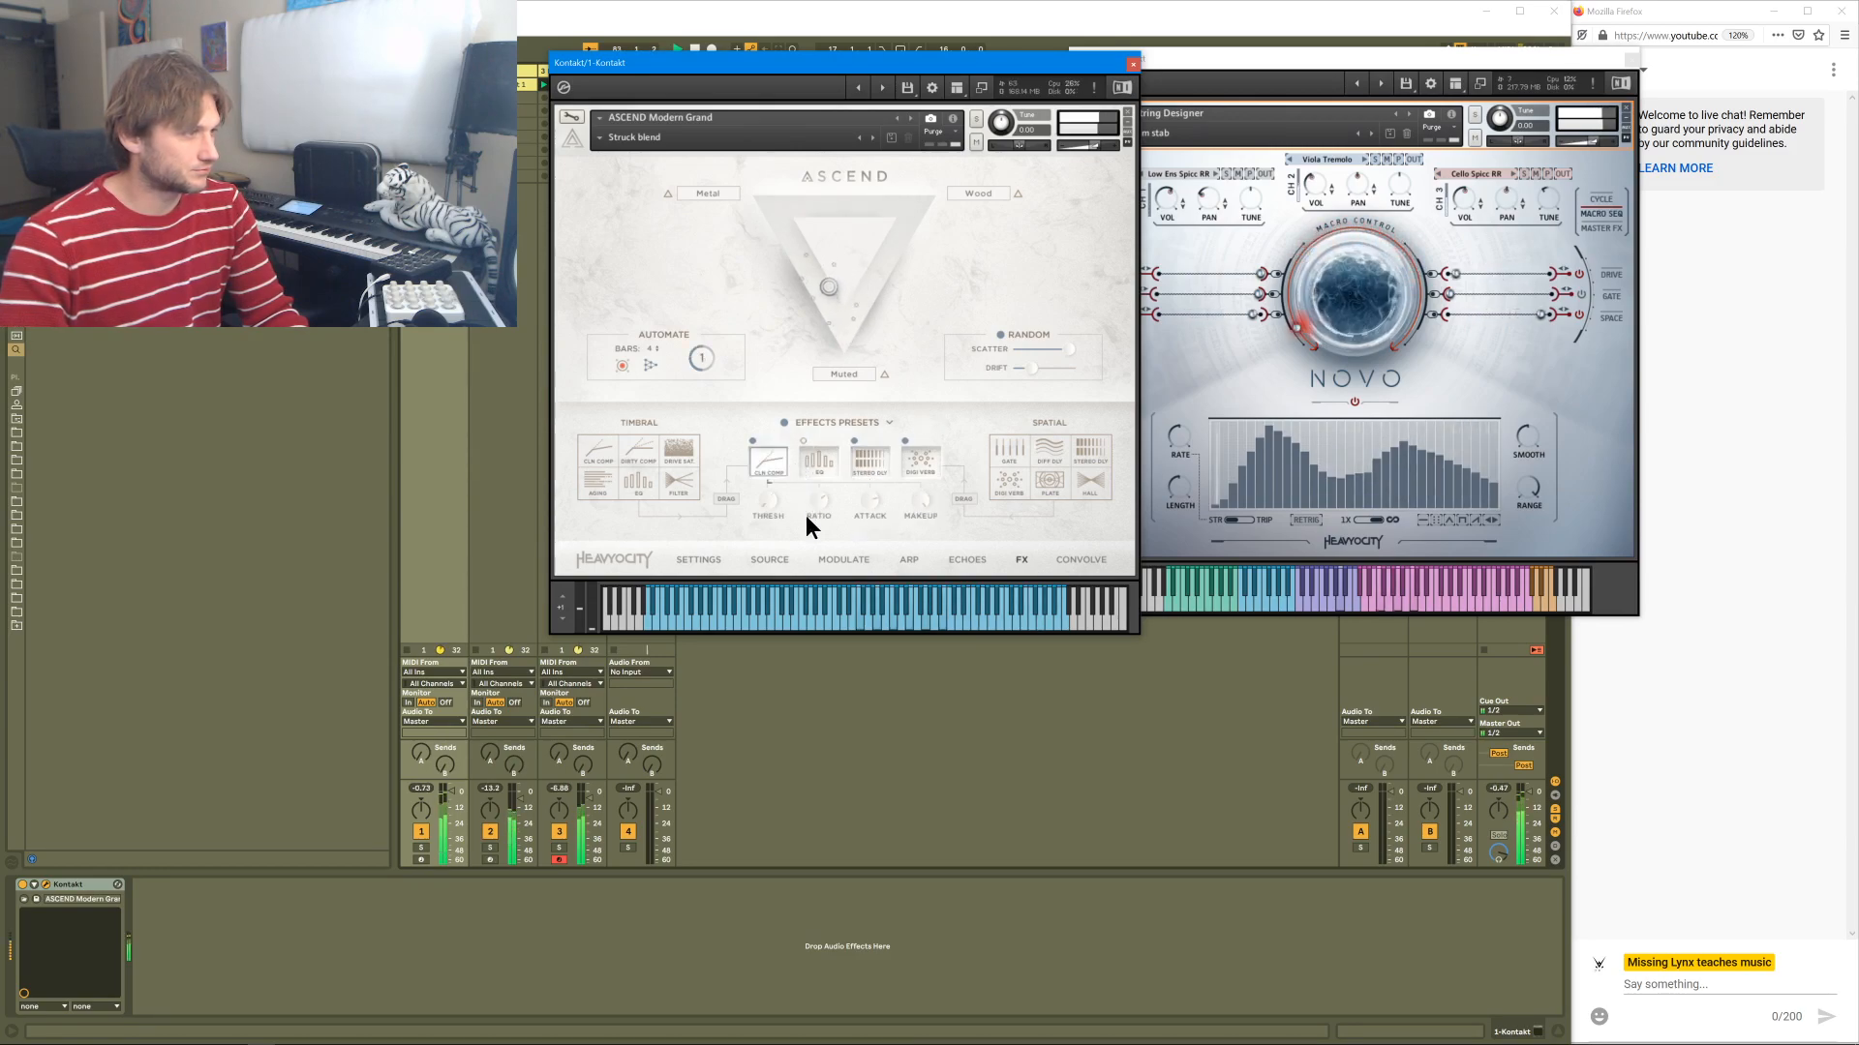
# - Enable the piano's EQ and adjust its mid band, closing both Kontakt instrument windows
pyautogui.click(816, 462)
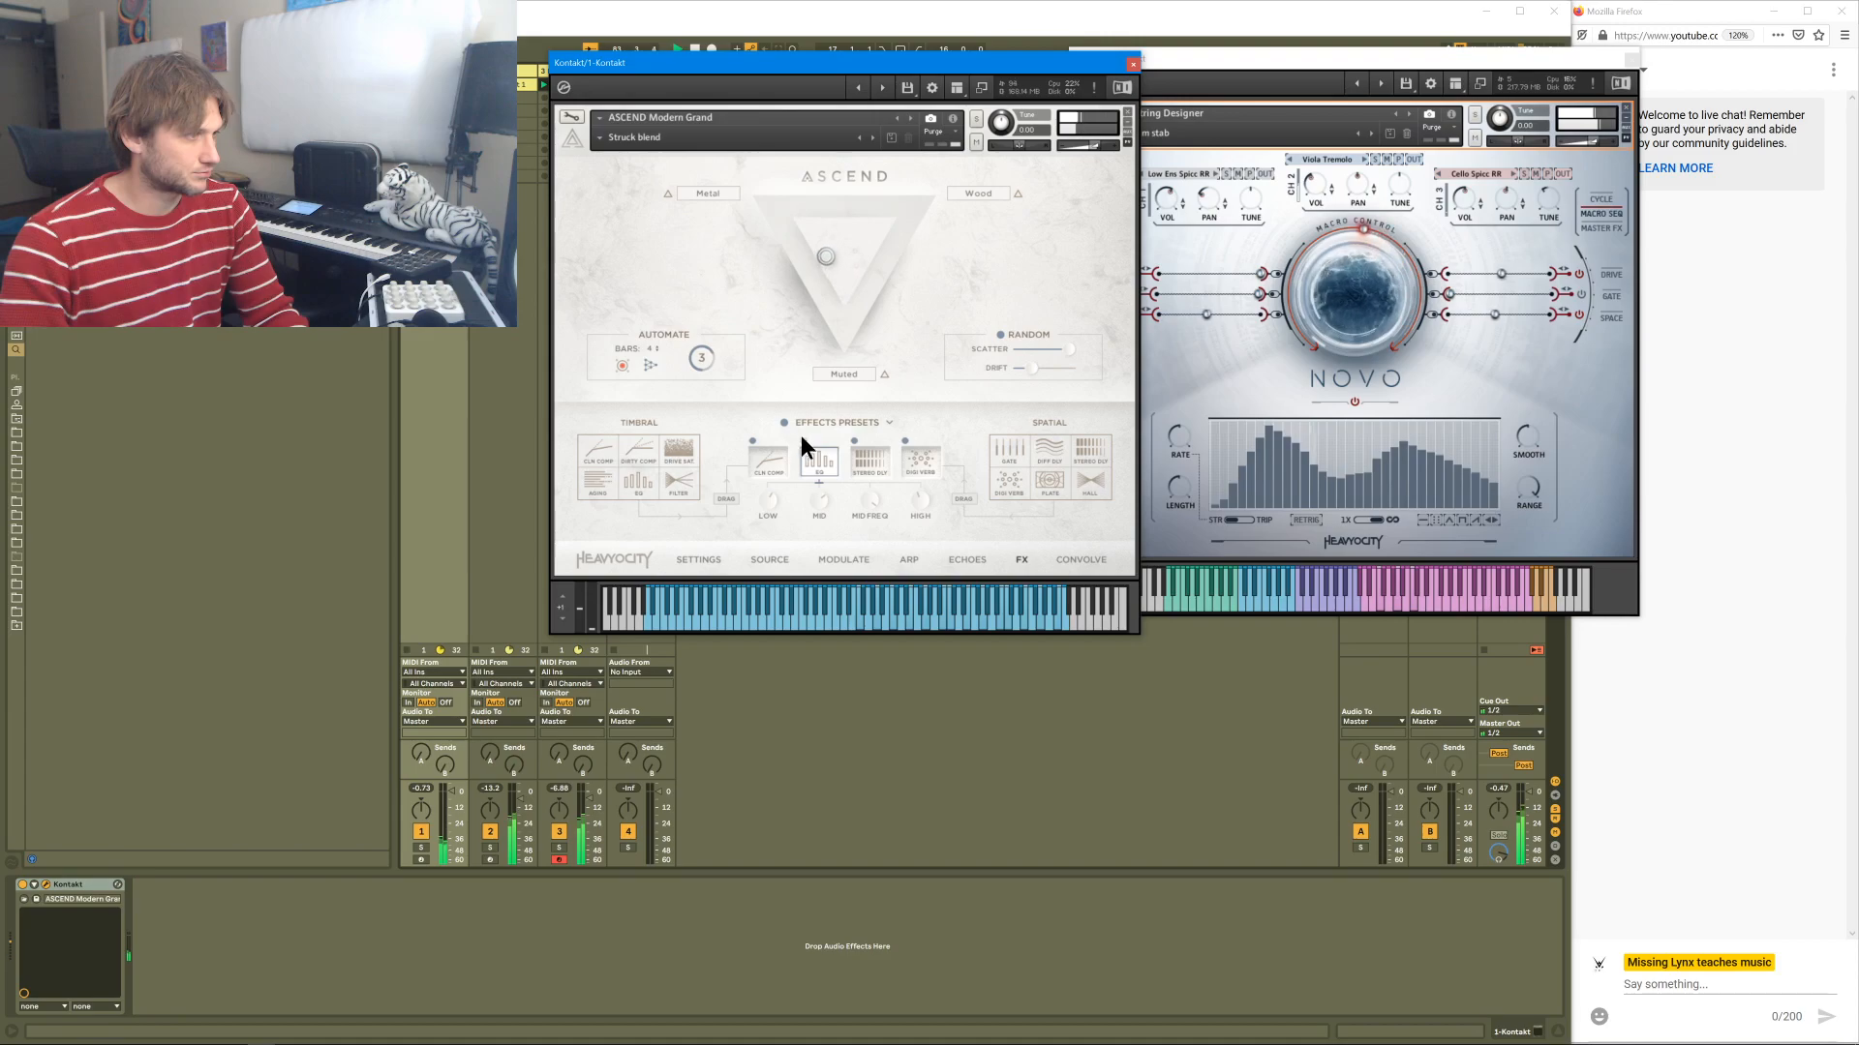
pyautogui.moveTo(878, 499); pyautogui.dragTo(825, 487)
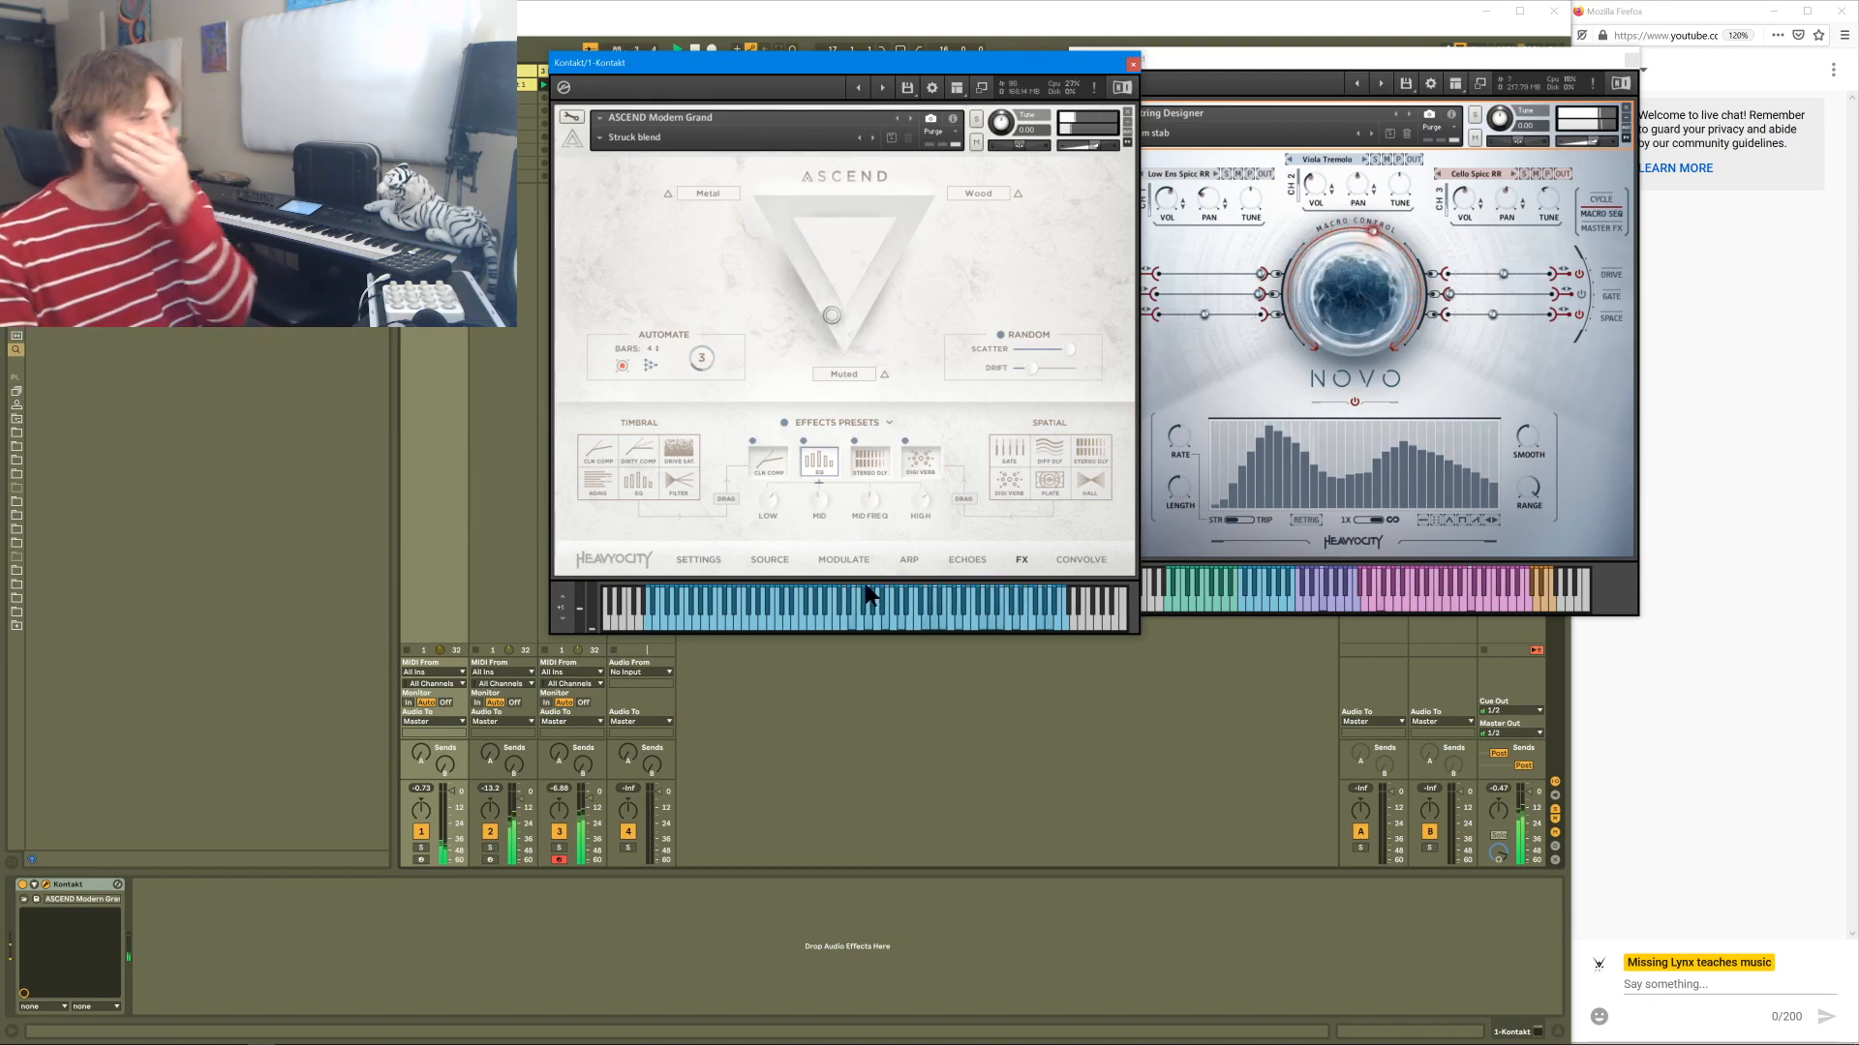
pyautogui.click(1133, 64)
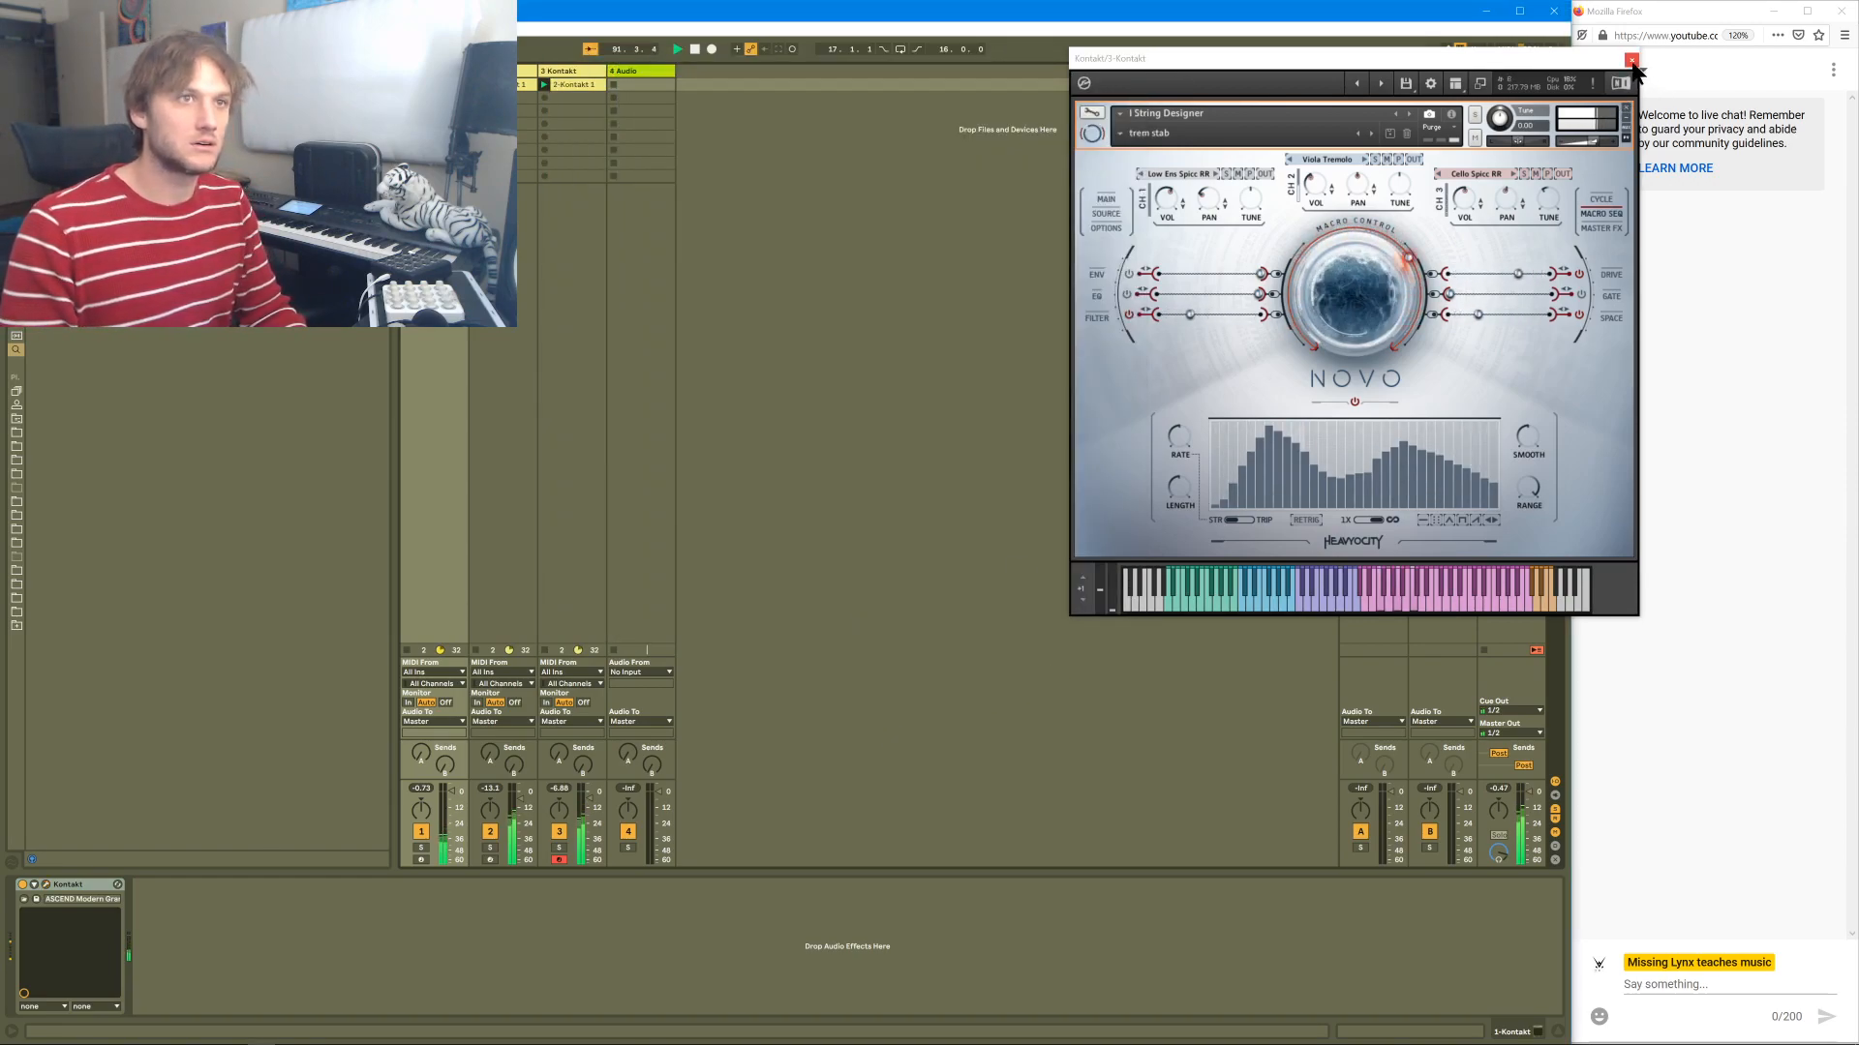
pyautogui.click(1631, 60)
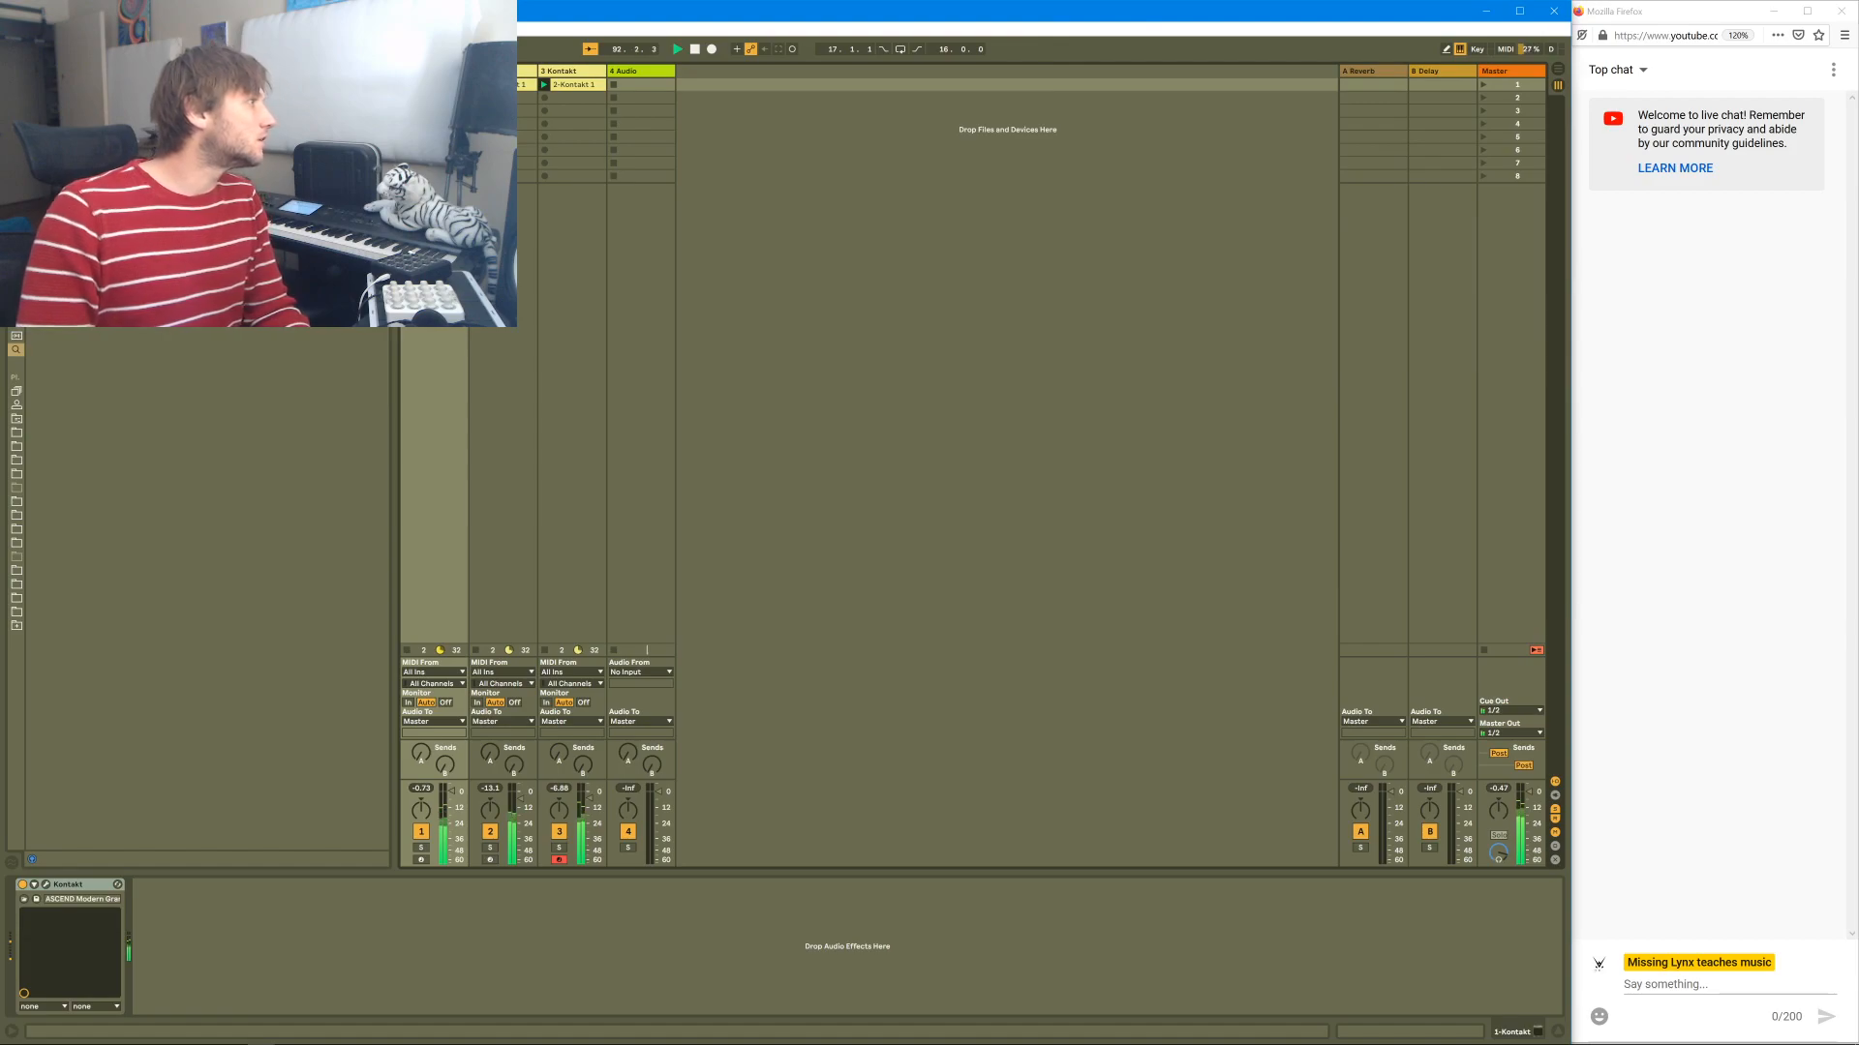
# - Search the library for 160, try the YoYo Beats 160 06 loop on the audio track, and delete the clip
pyautogui.write('160')
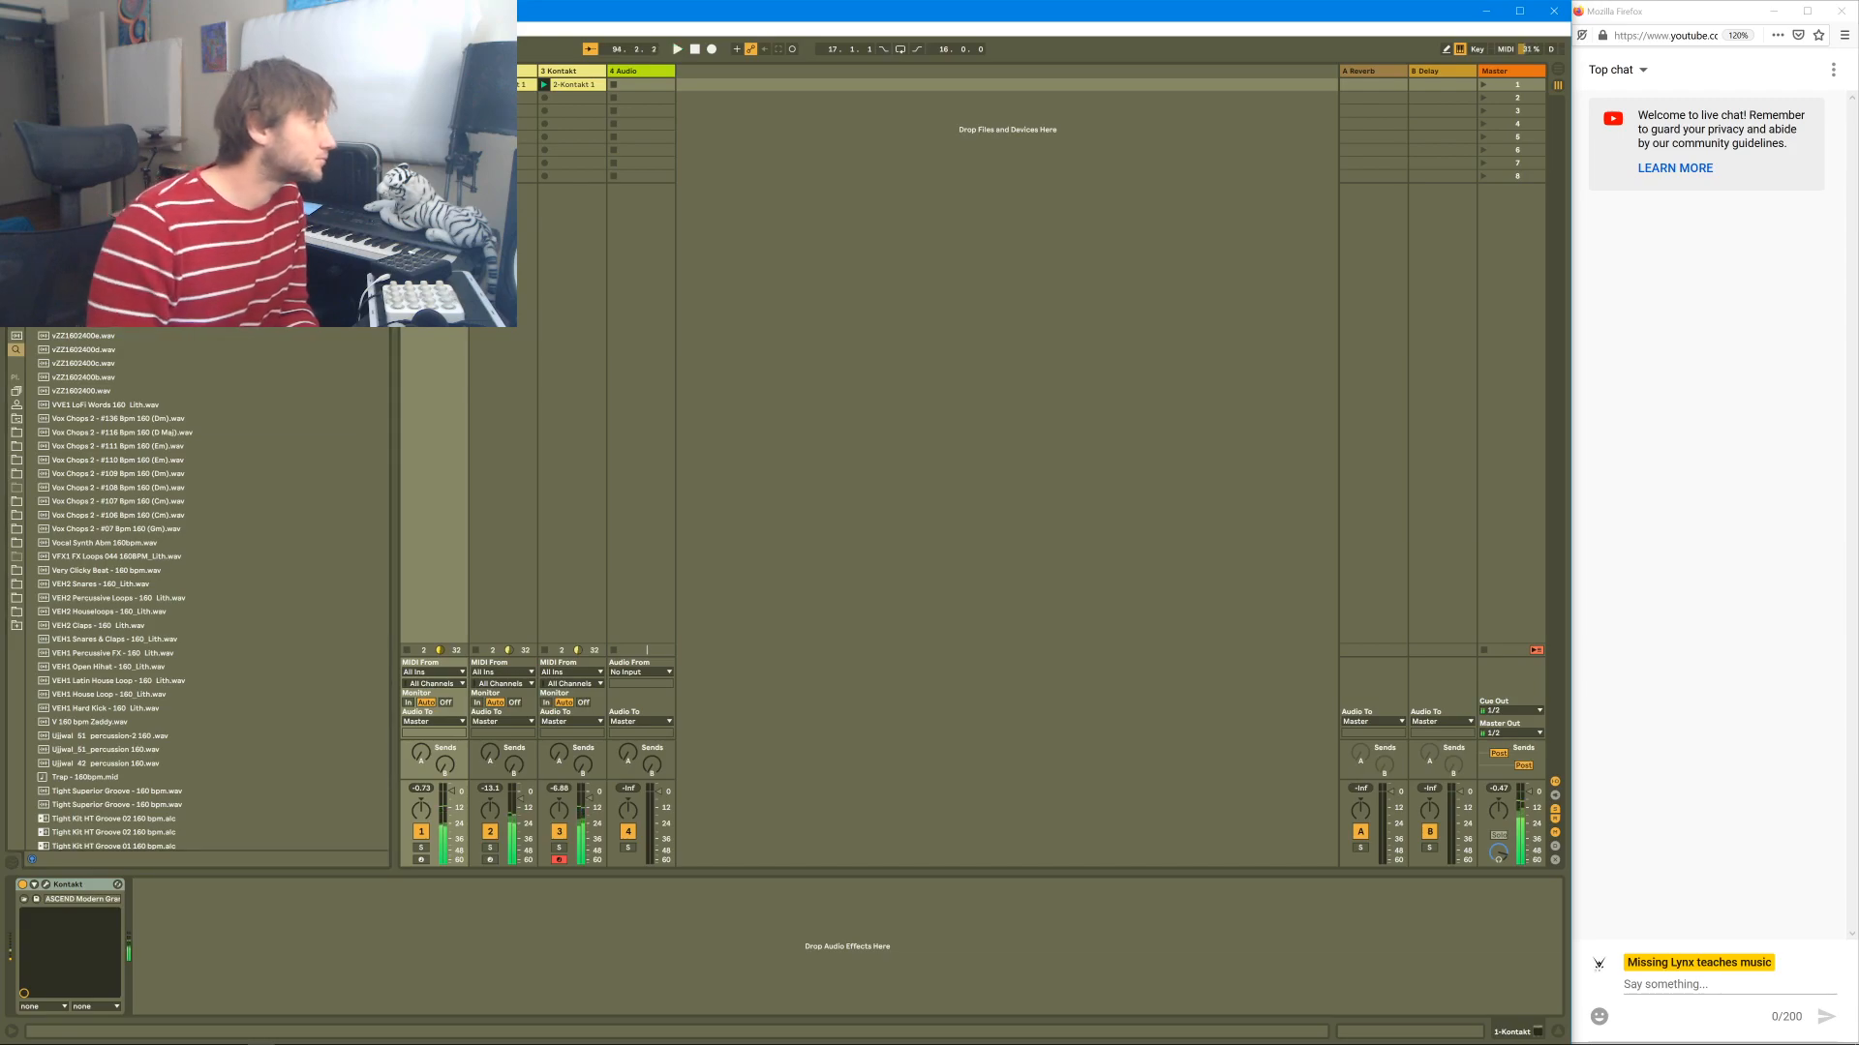
pyautogui.press('Down')
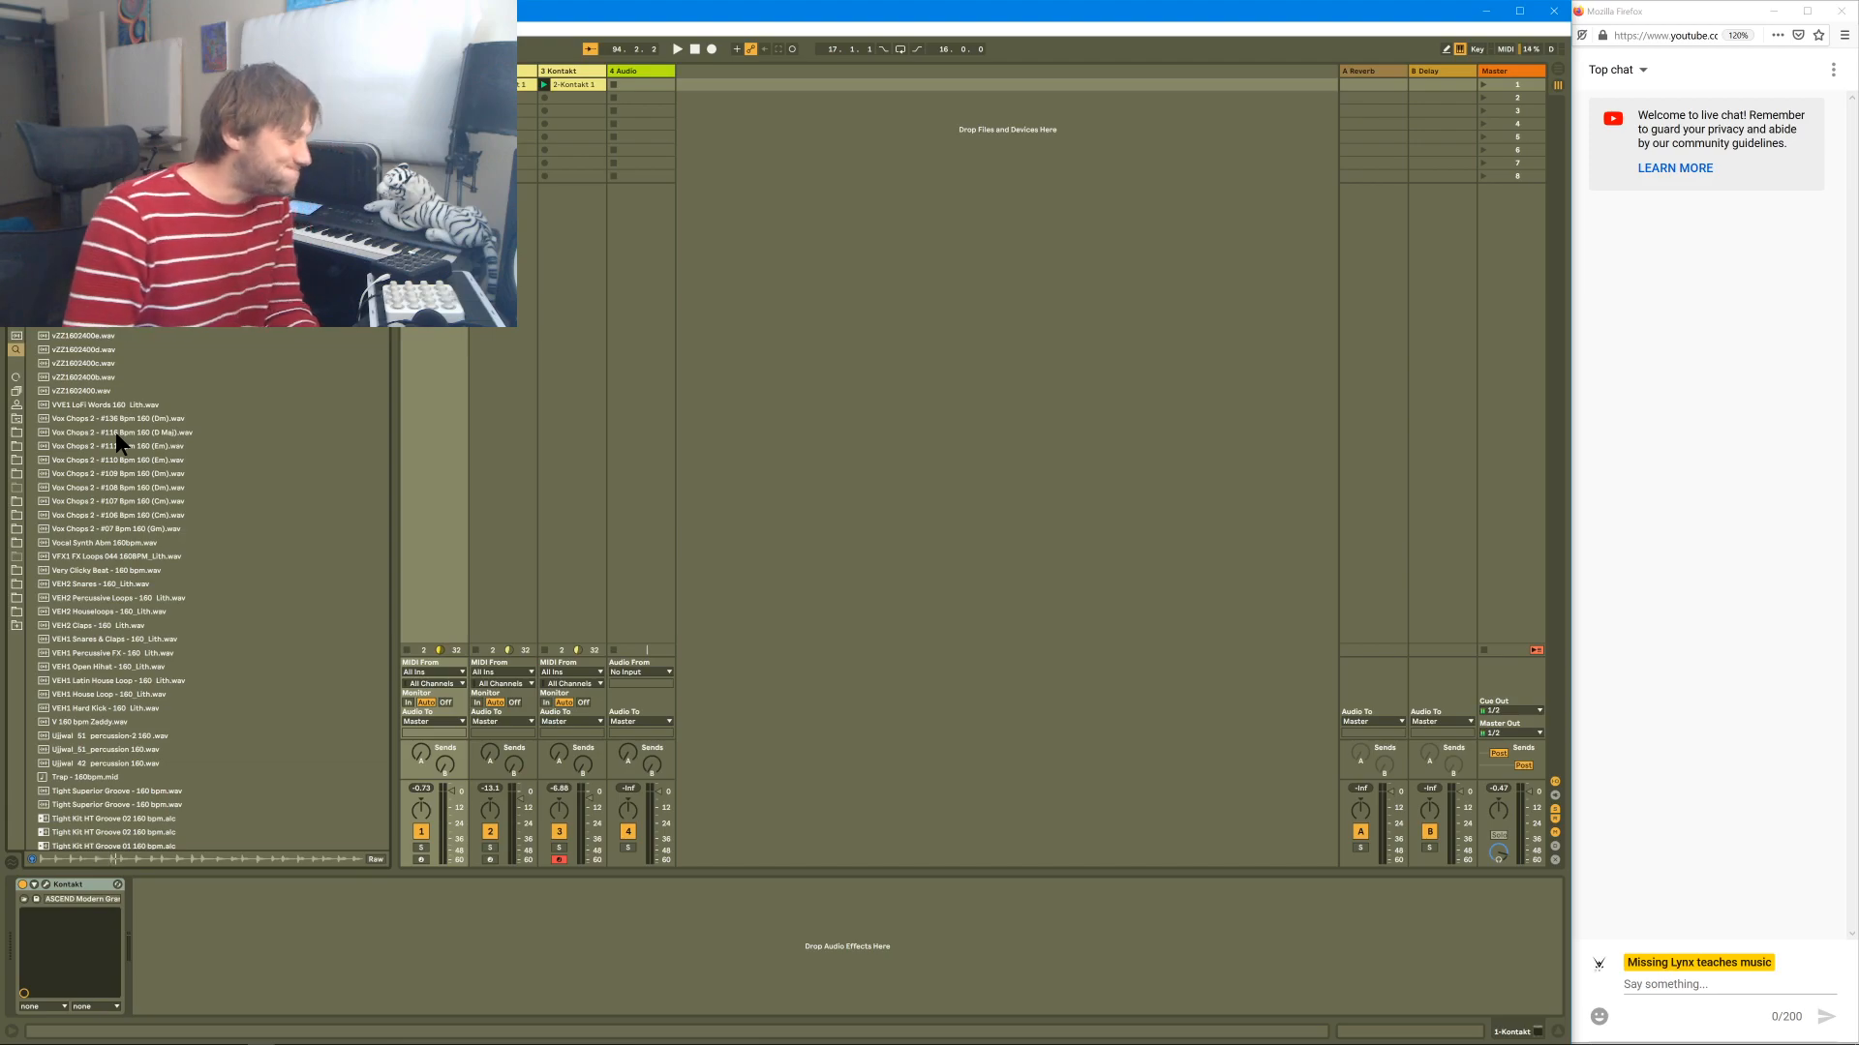
pyautogui.moveTo(97, 281); pyautogui.dragTo(637, 87)
pyautogui.doubleClick(637, 88)
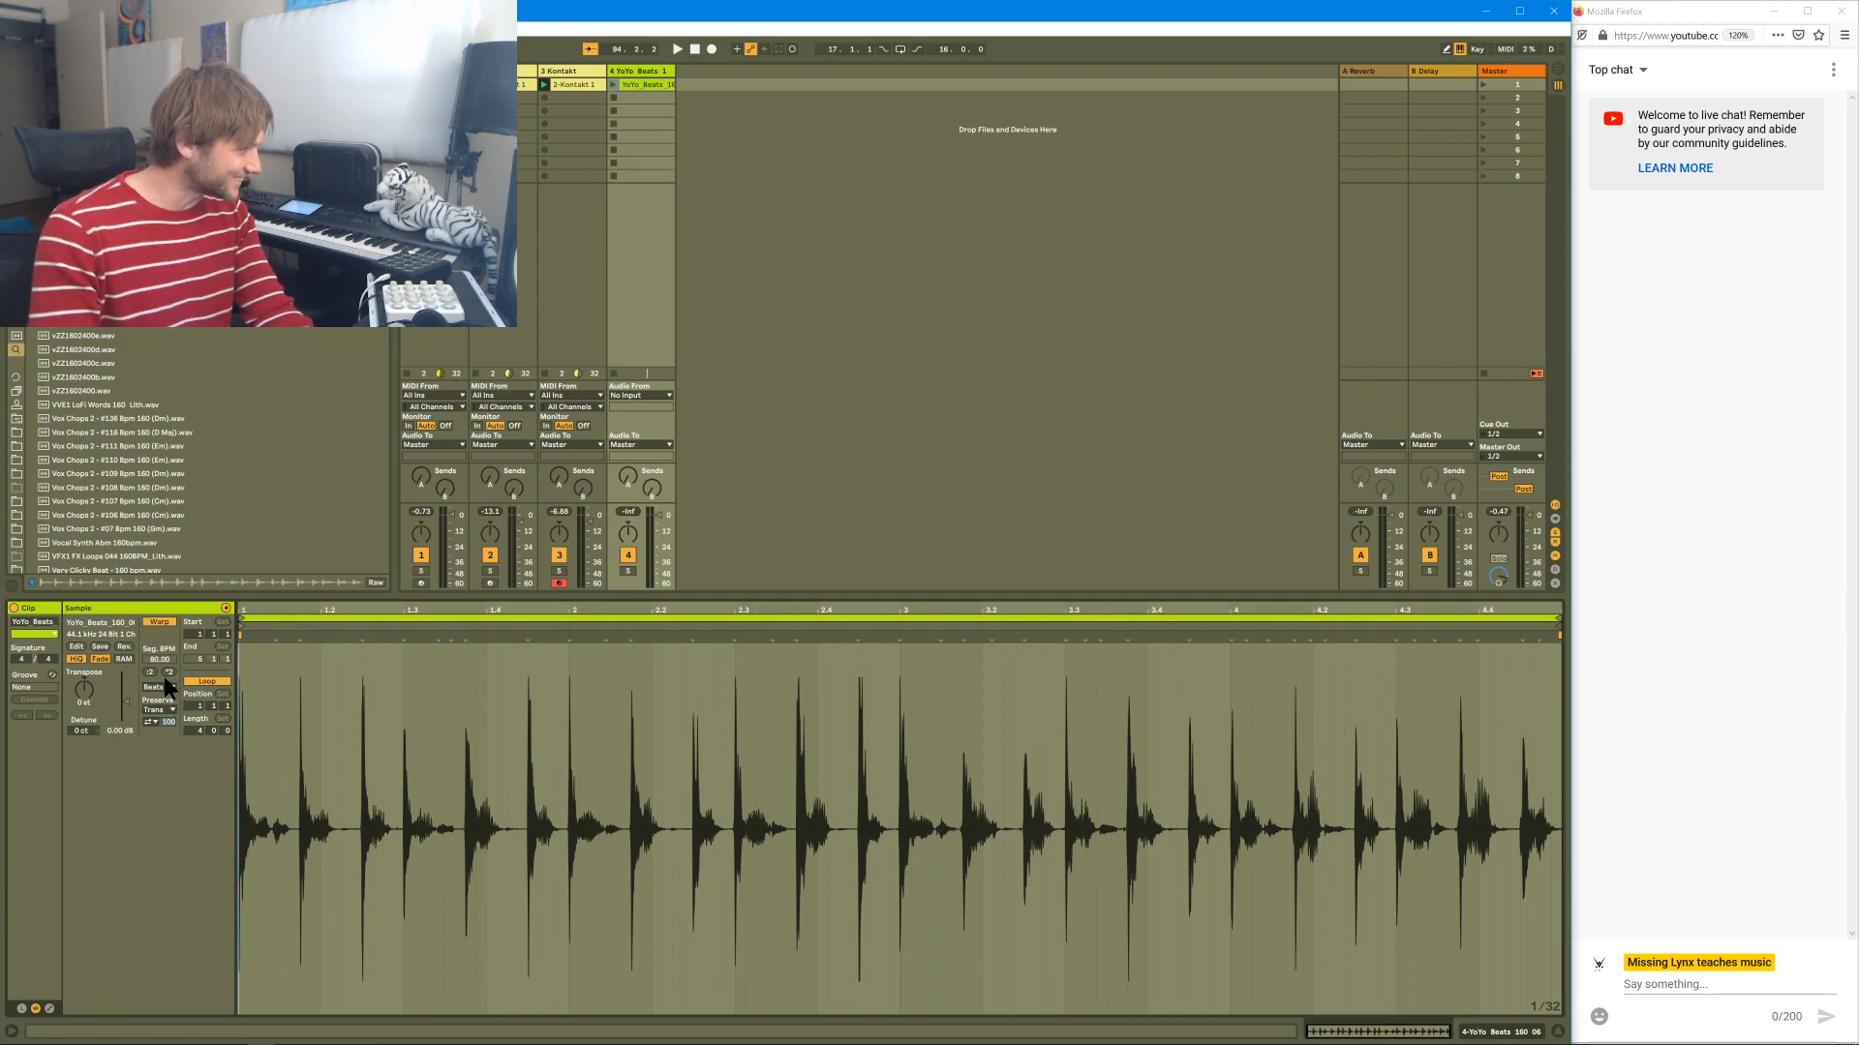
pyautogui.click(613, 84)
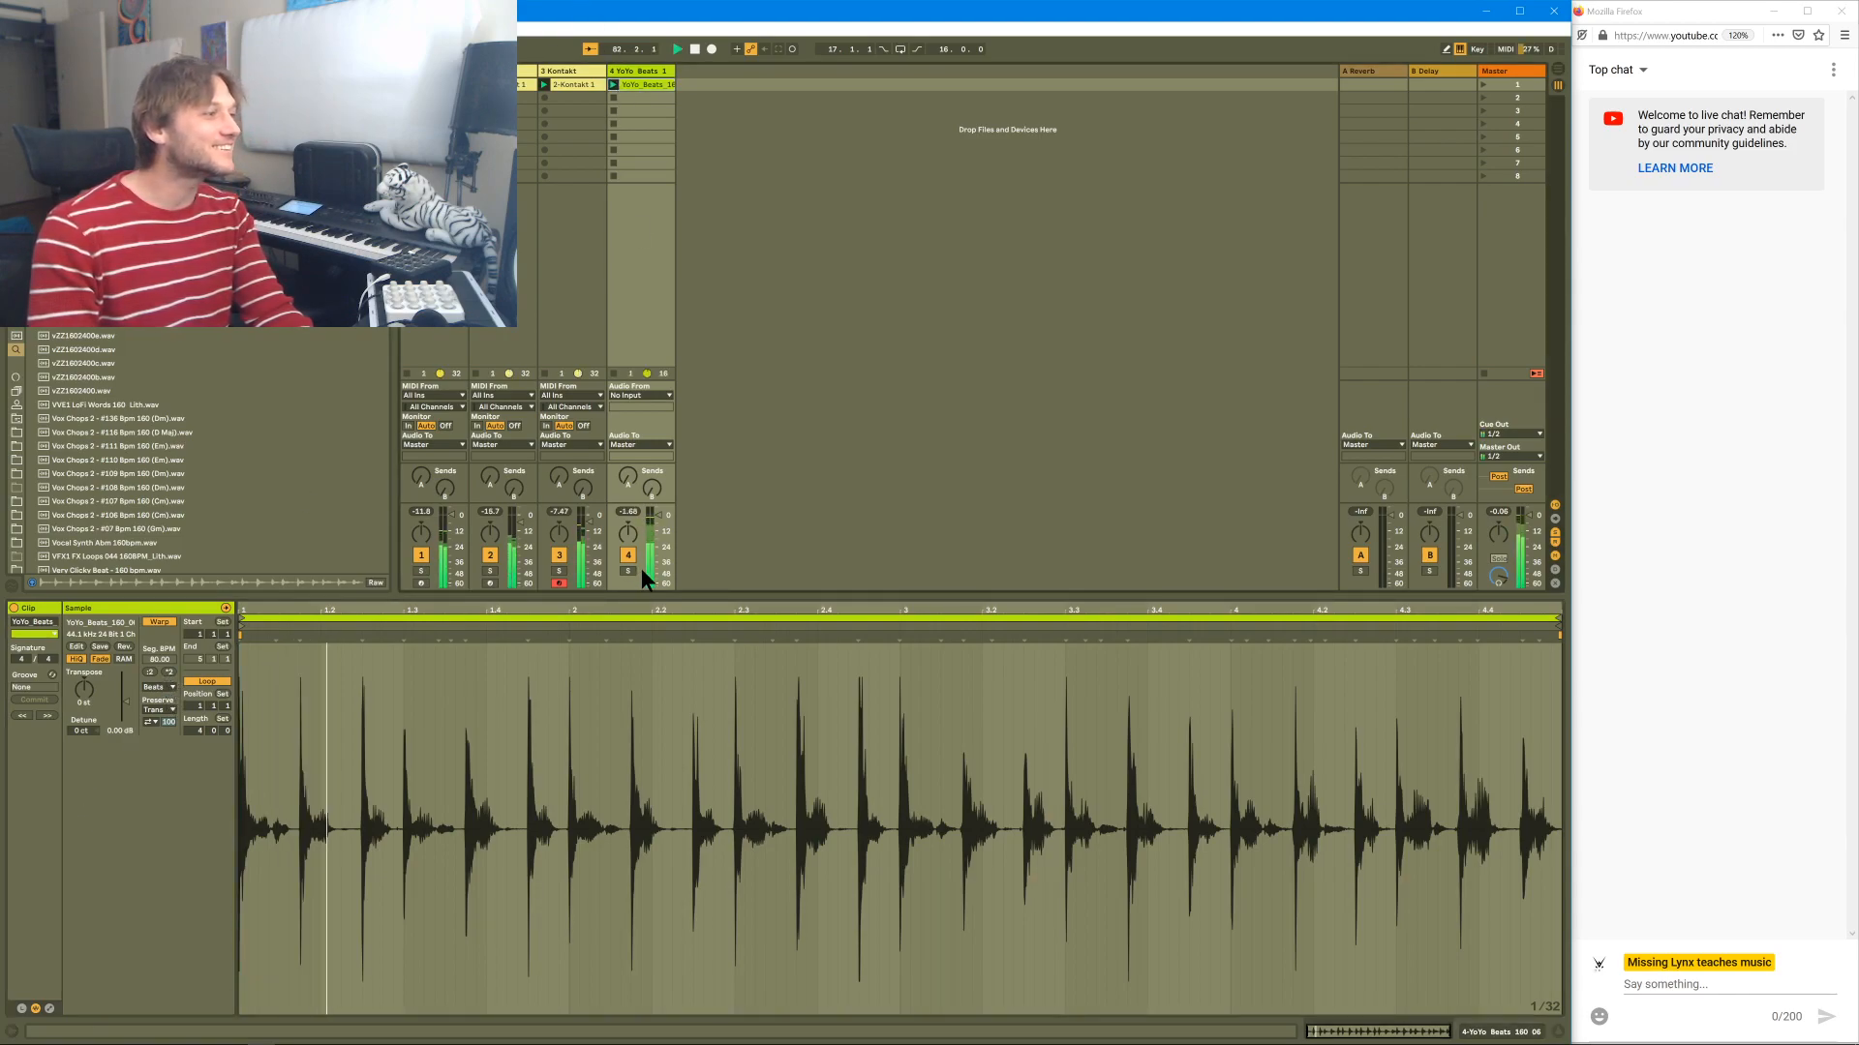
pyautogui.press('space')
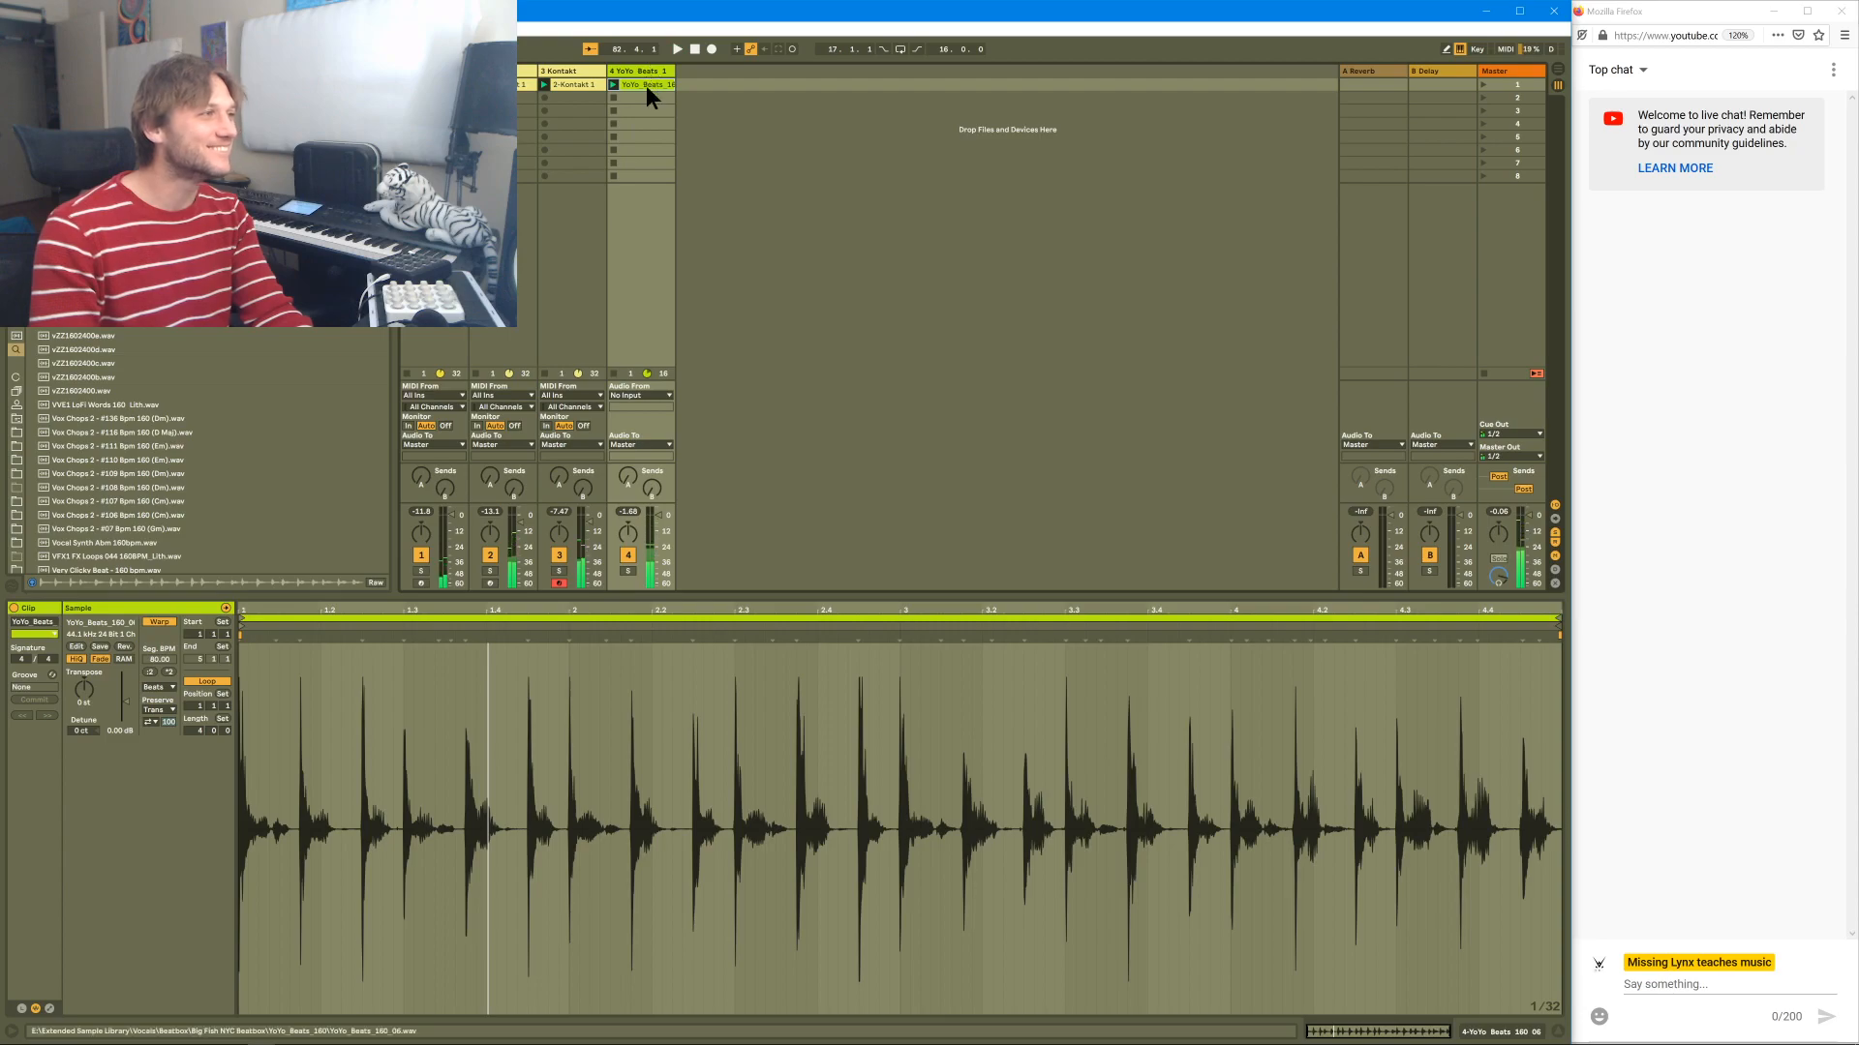
pyautogui.press('Delete')
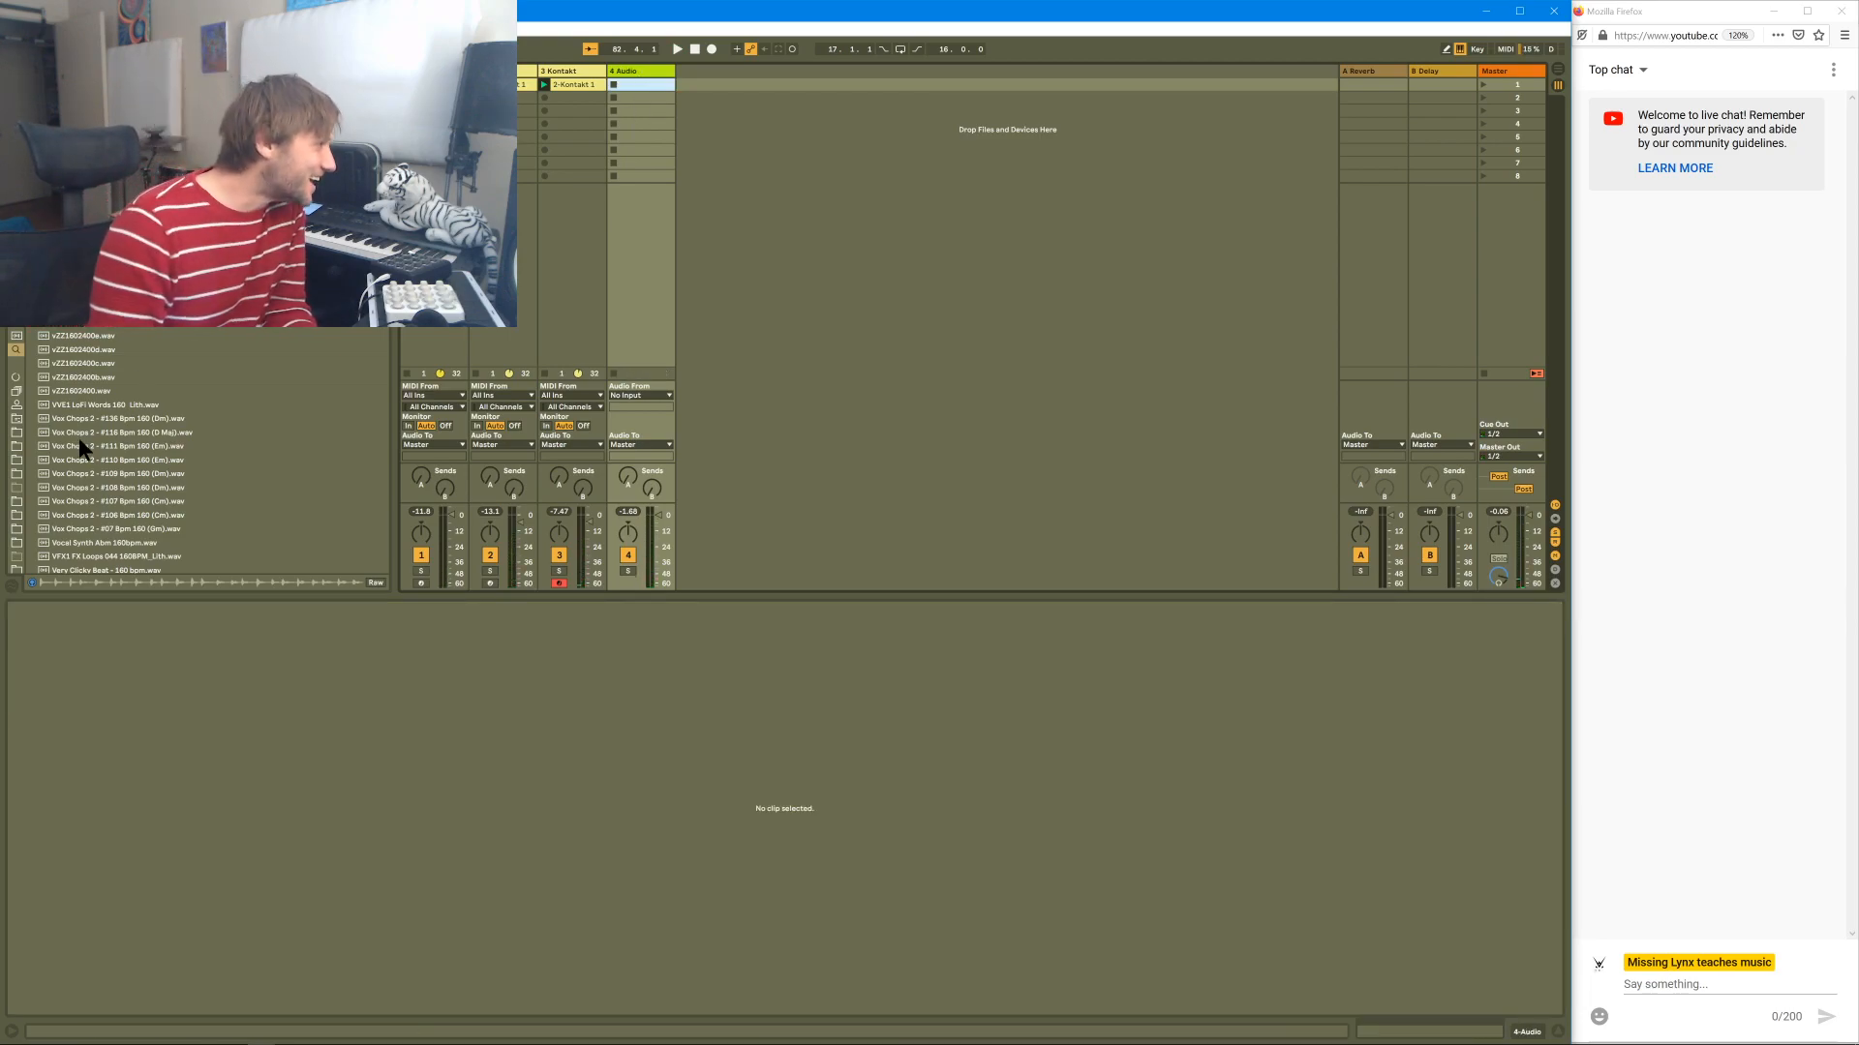
# - Look through the 160 search results and the KJ_SAWKA samples for a suitable drum loop
pyautogui.scroll(-5, 93, 439)
pyautogui.scroll(-6, 93, 440)
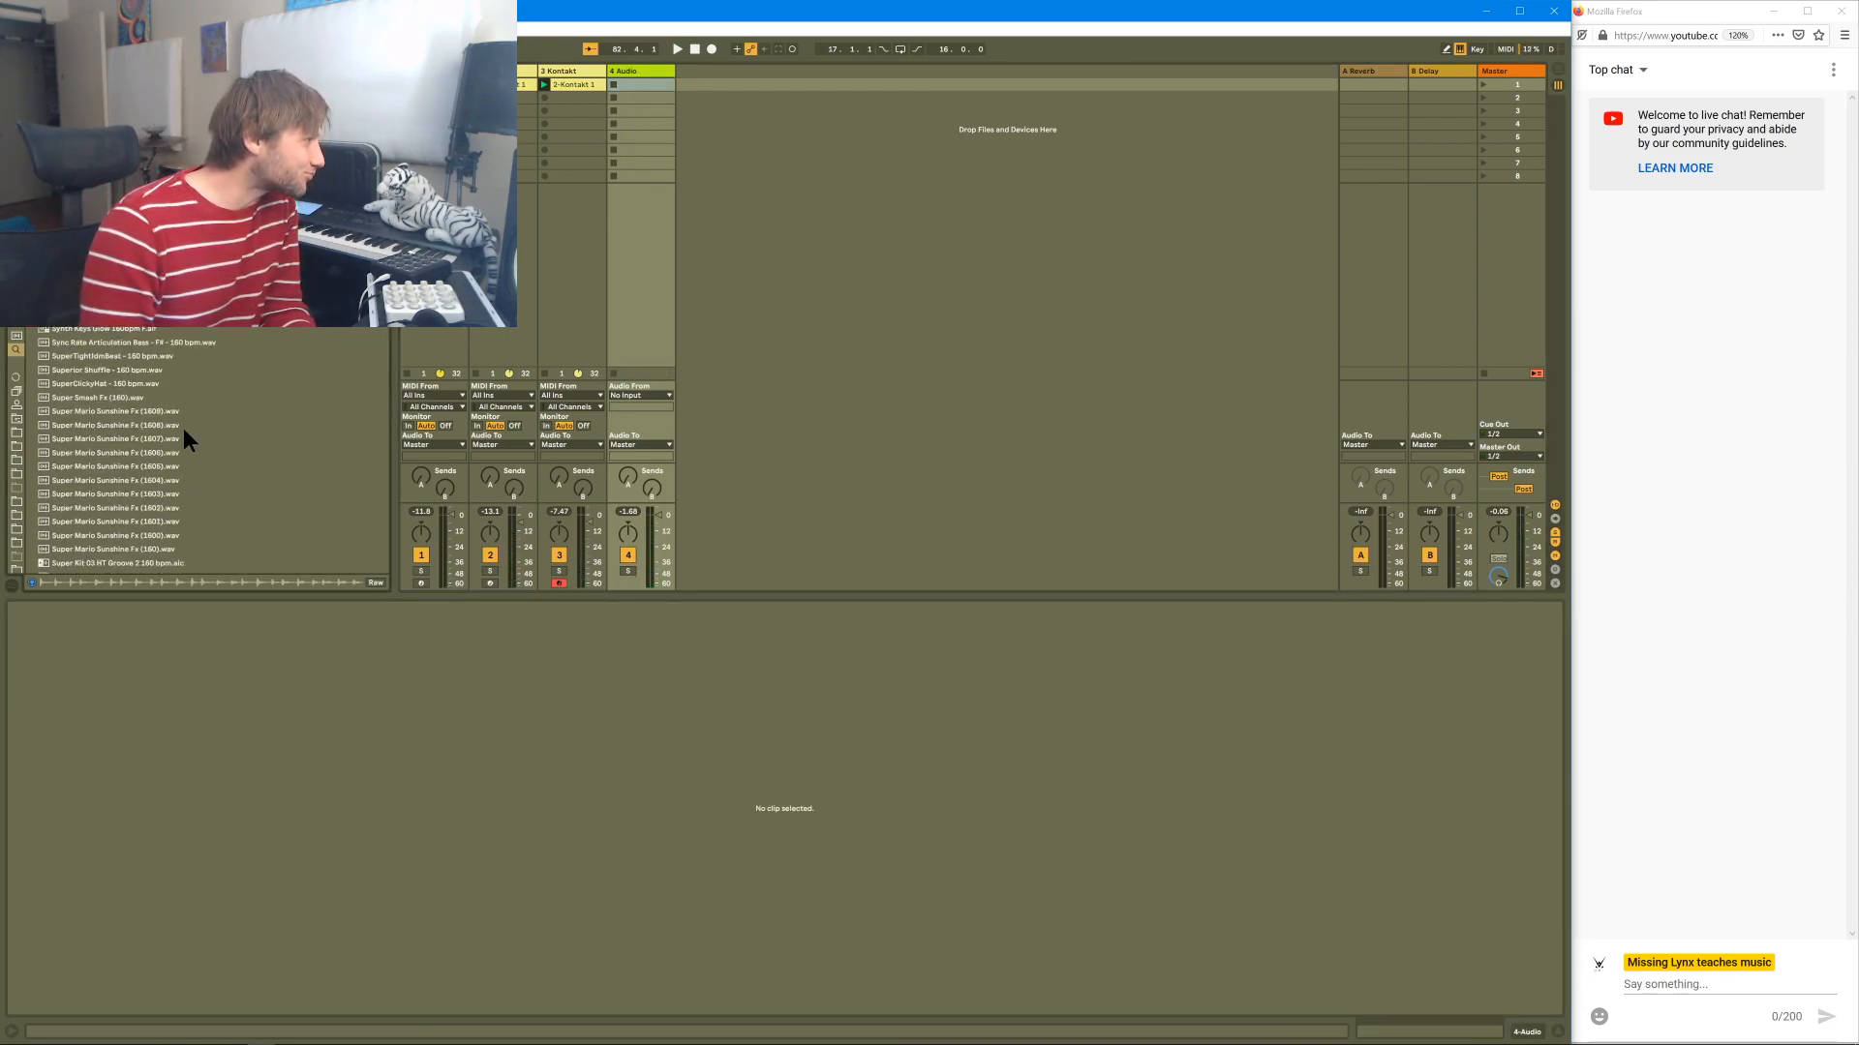
pyautogui.scroll(-6, 184, 436)
pyautogui.click(180, 397)
pyautogui.scroll(-5, 180, 409)
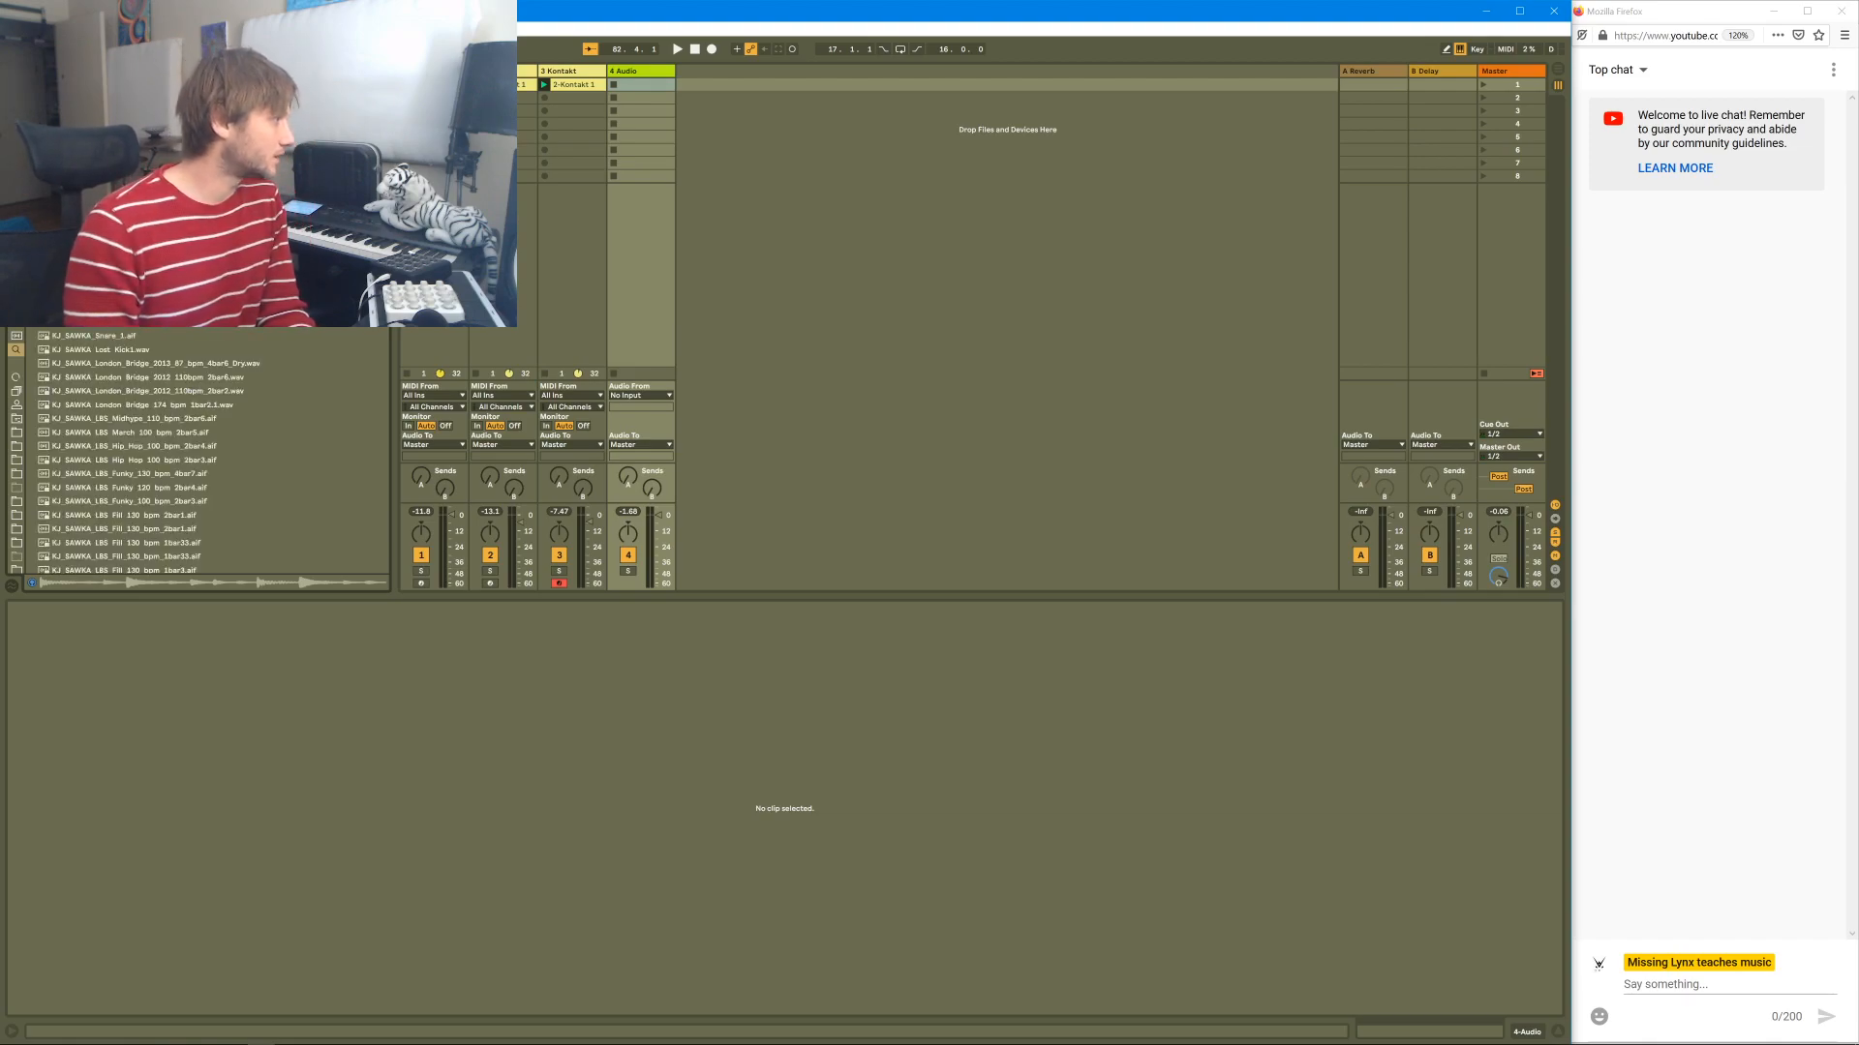
pyautogui.scroll(-4, 155, 408)
pyautogui.scroll(-1, 155, 408)
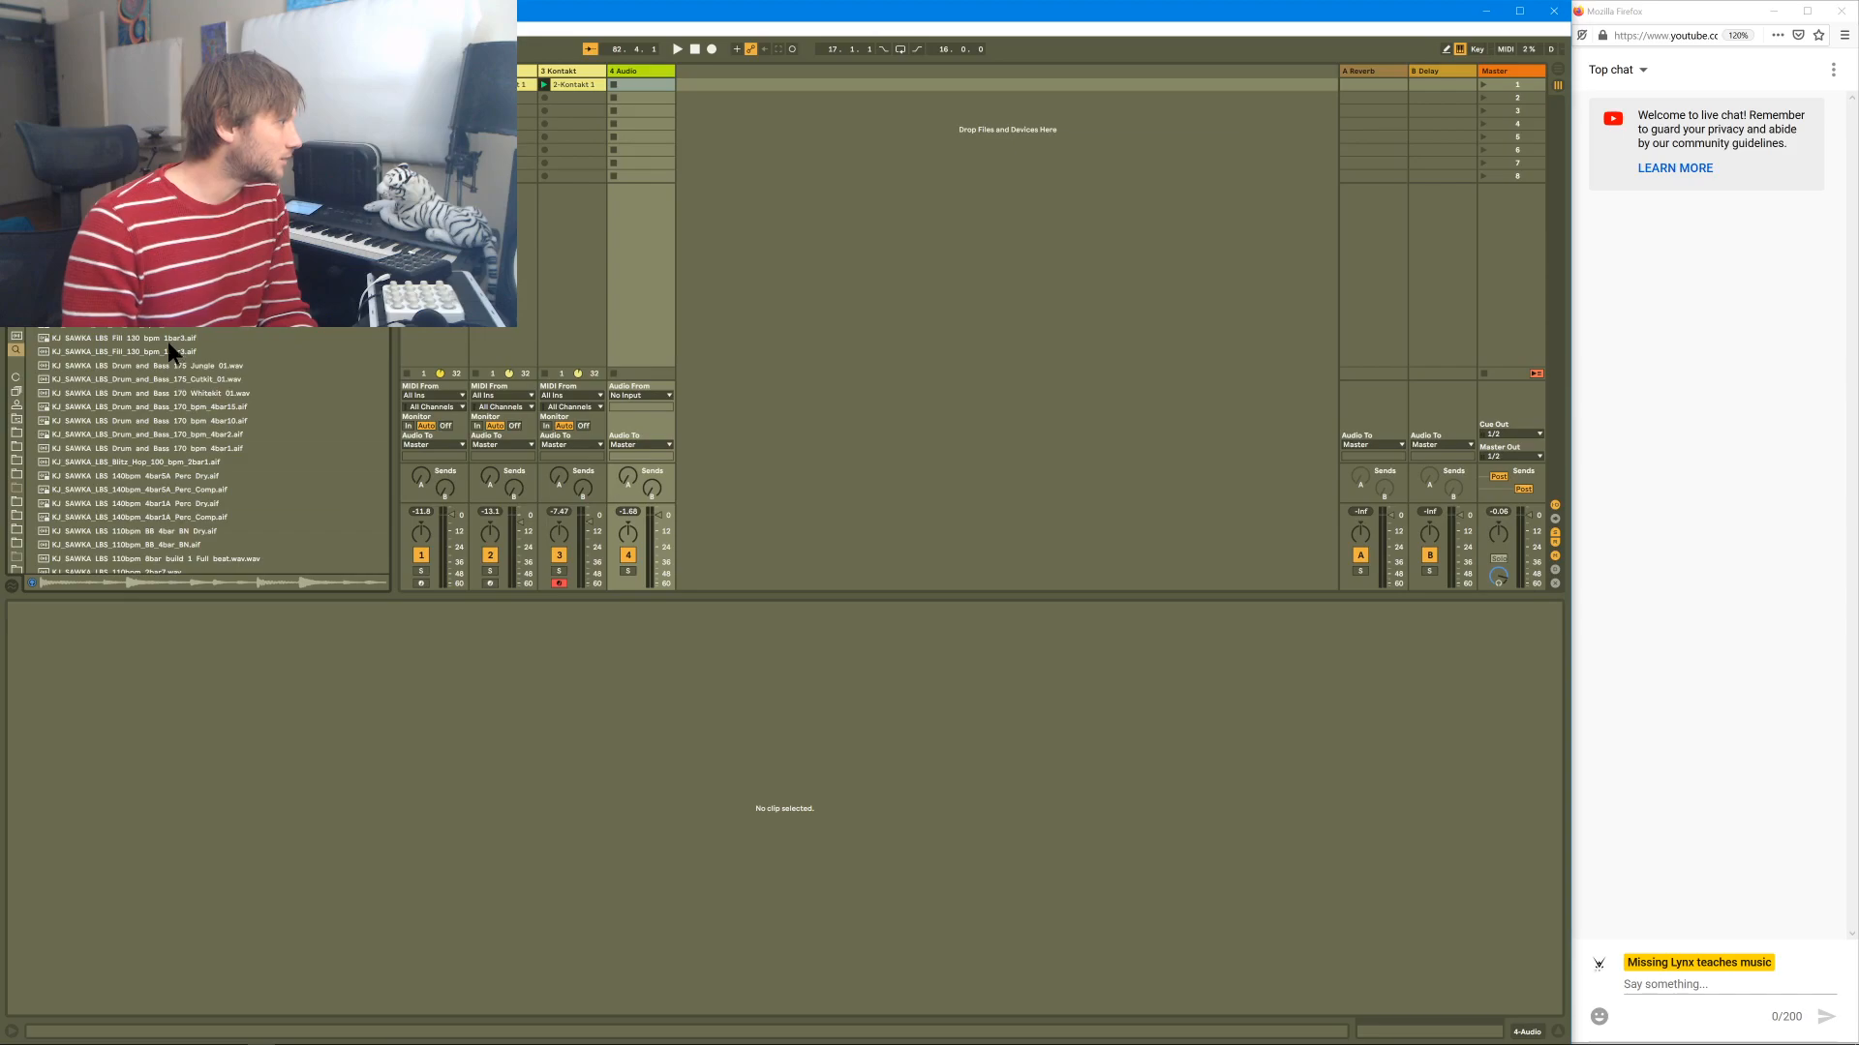
# - Preview the KJ_SAWKA LBS Drum and Bass 170 bpm 4bar loops and the Whitekit 01 loop
pyautogui.click(161, 406)
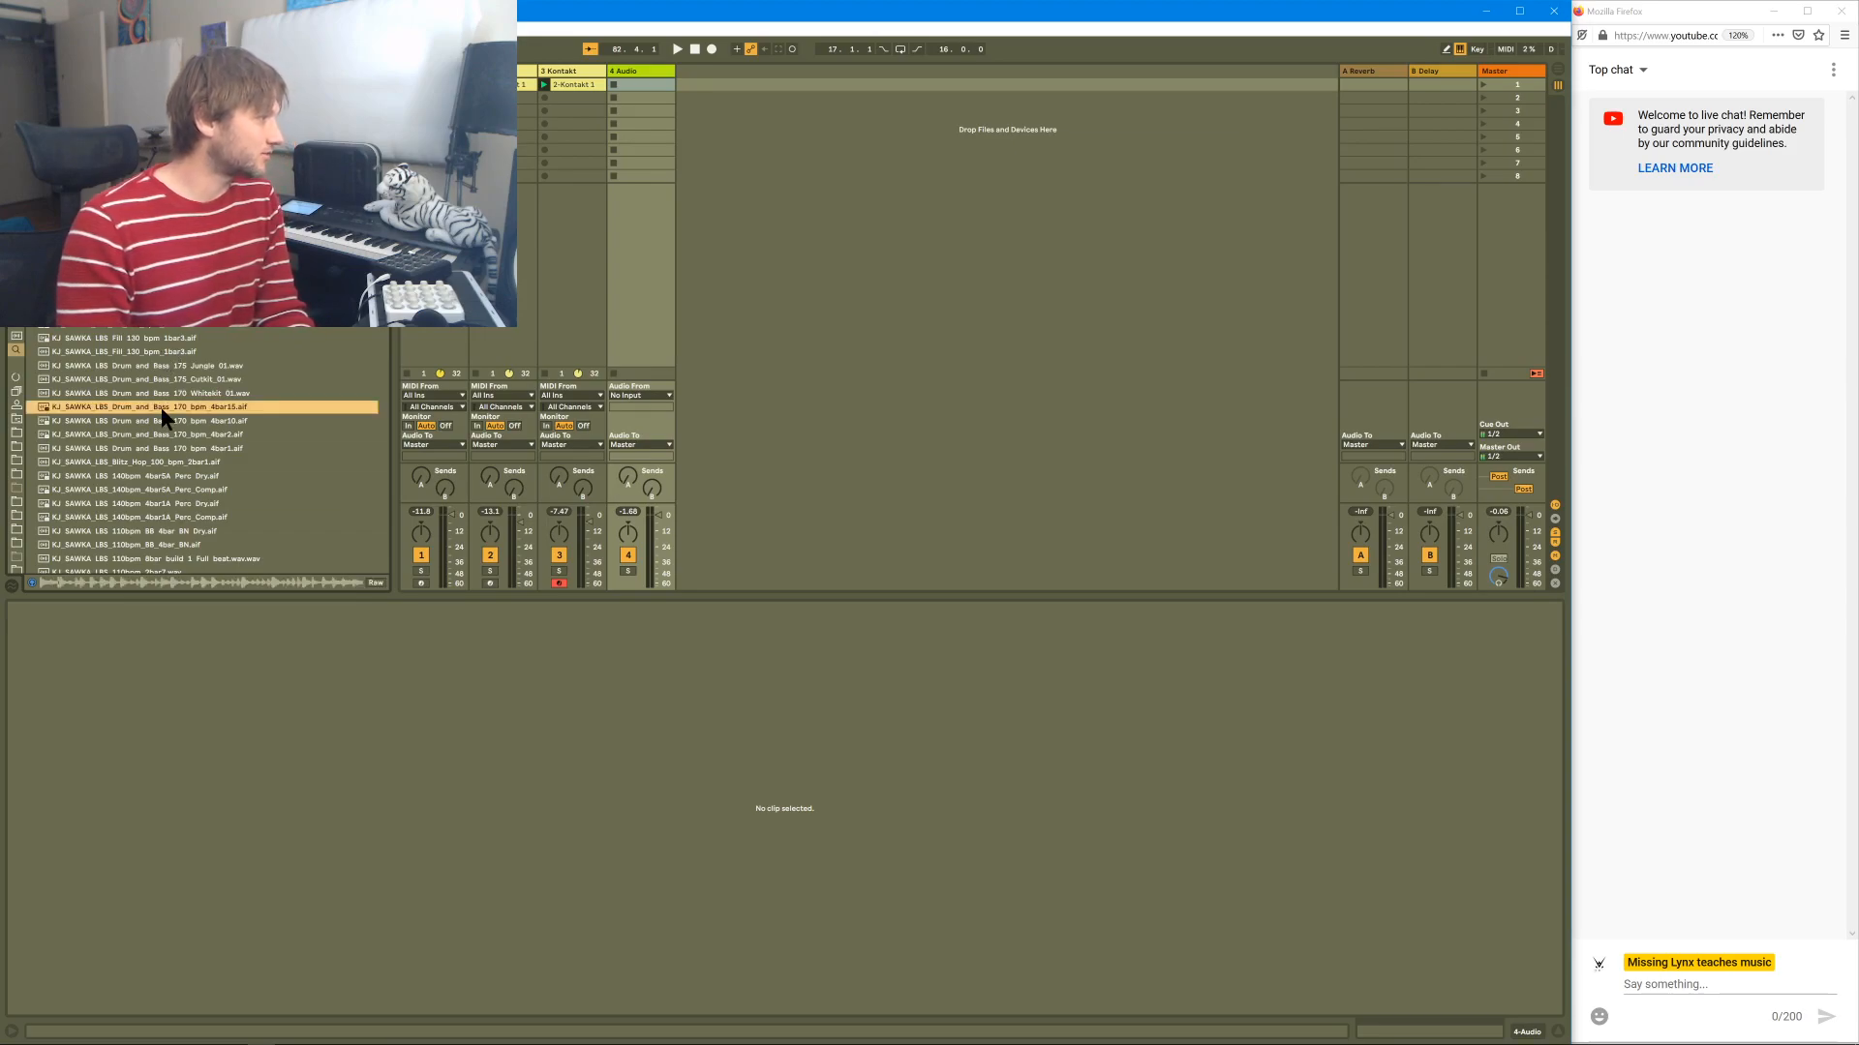
pyautogui.click(166, 421)
pyautogui.click(171, 437)
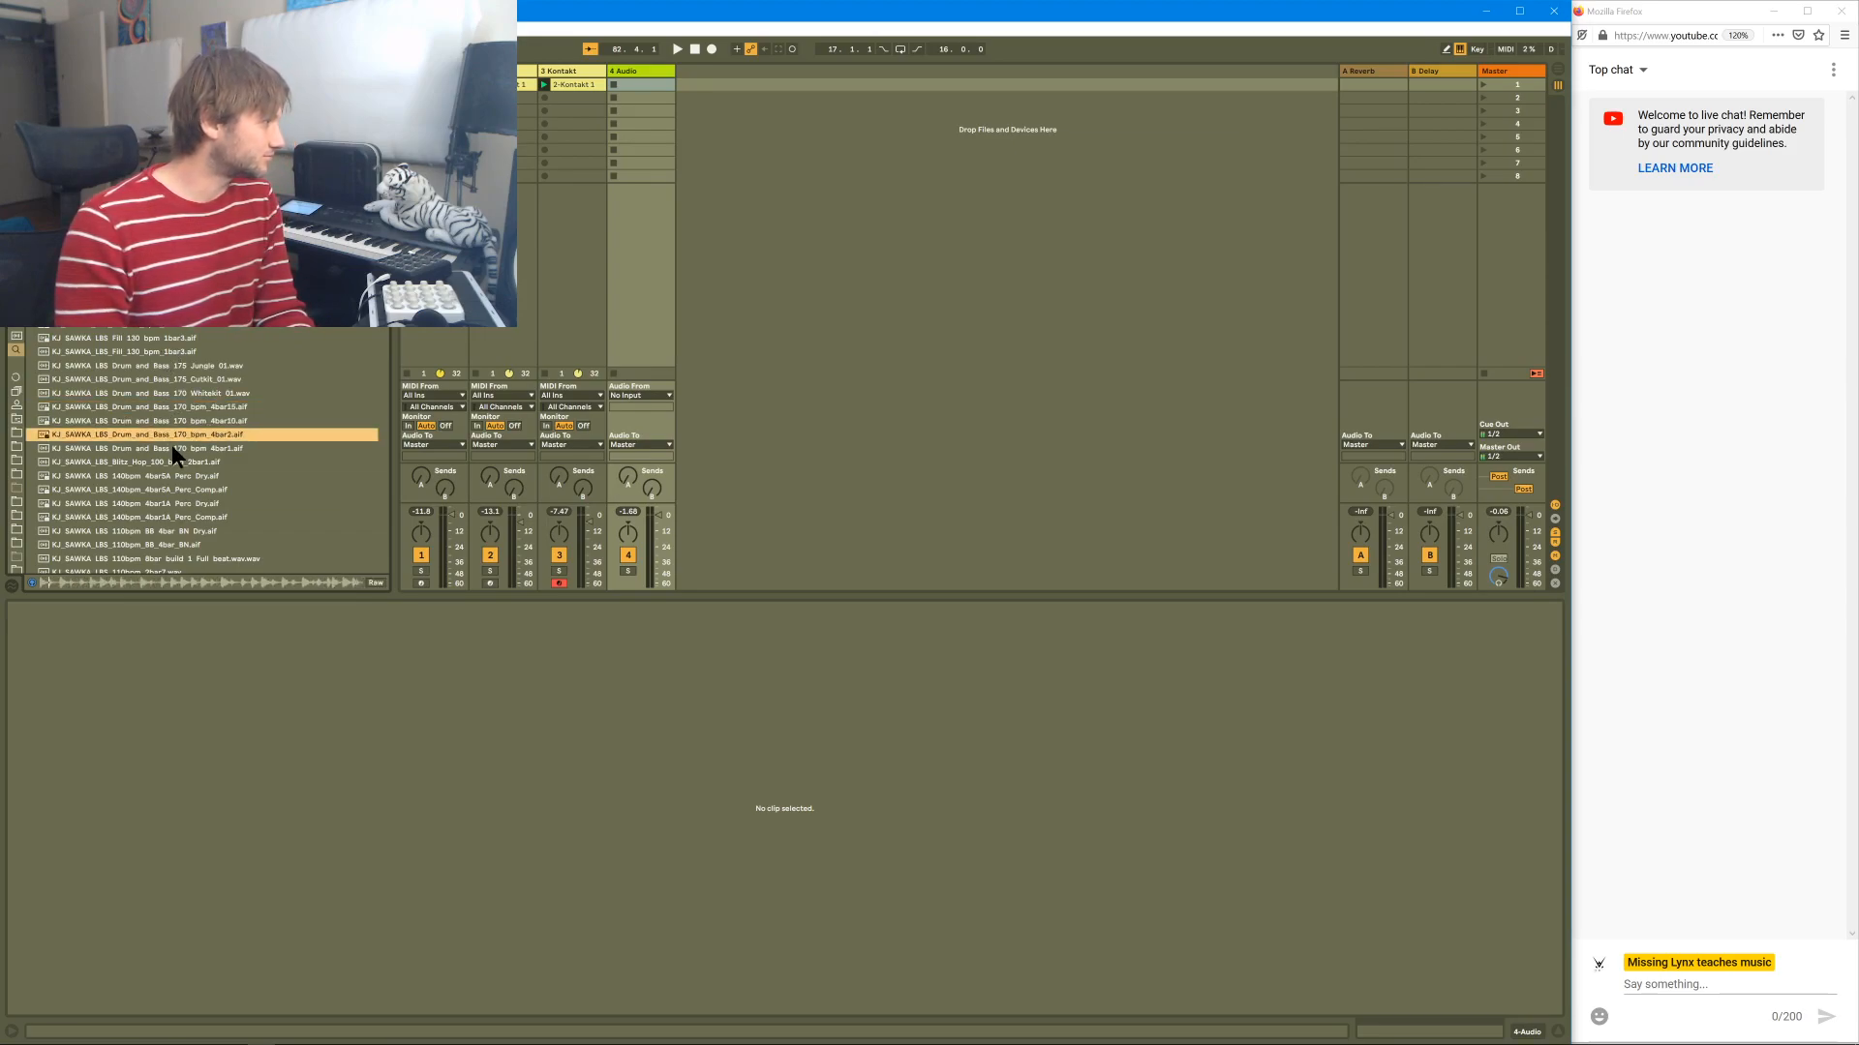
pyautogui.click(179, 393)
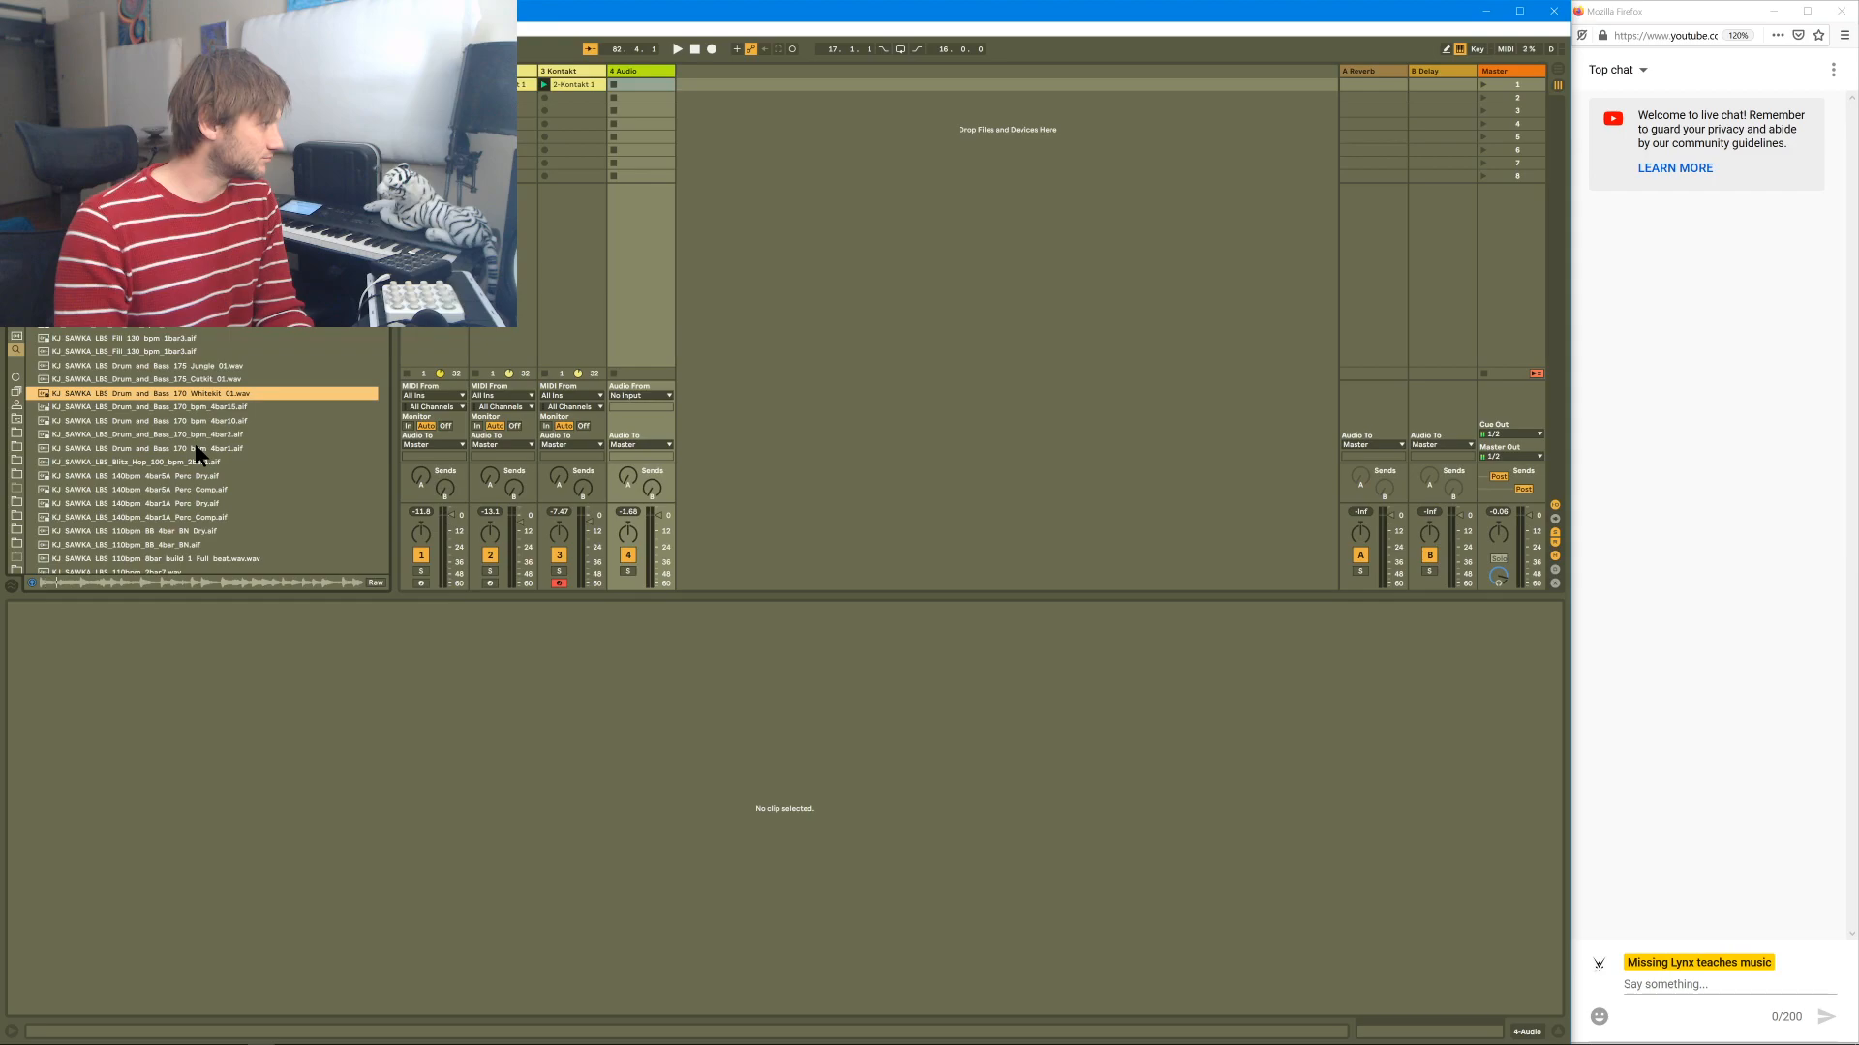
pyautogui.click(194, 445)
pyautogui.click(193, 405)
pyautogui.click(195, 422)
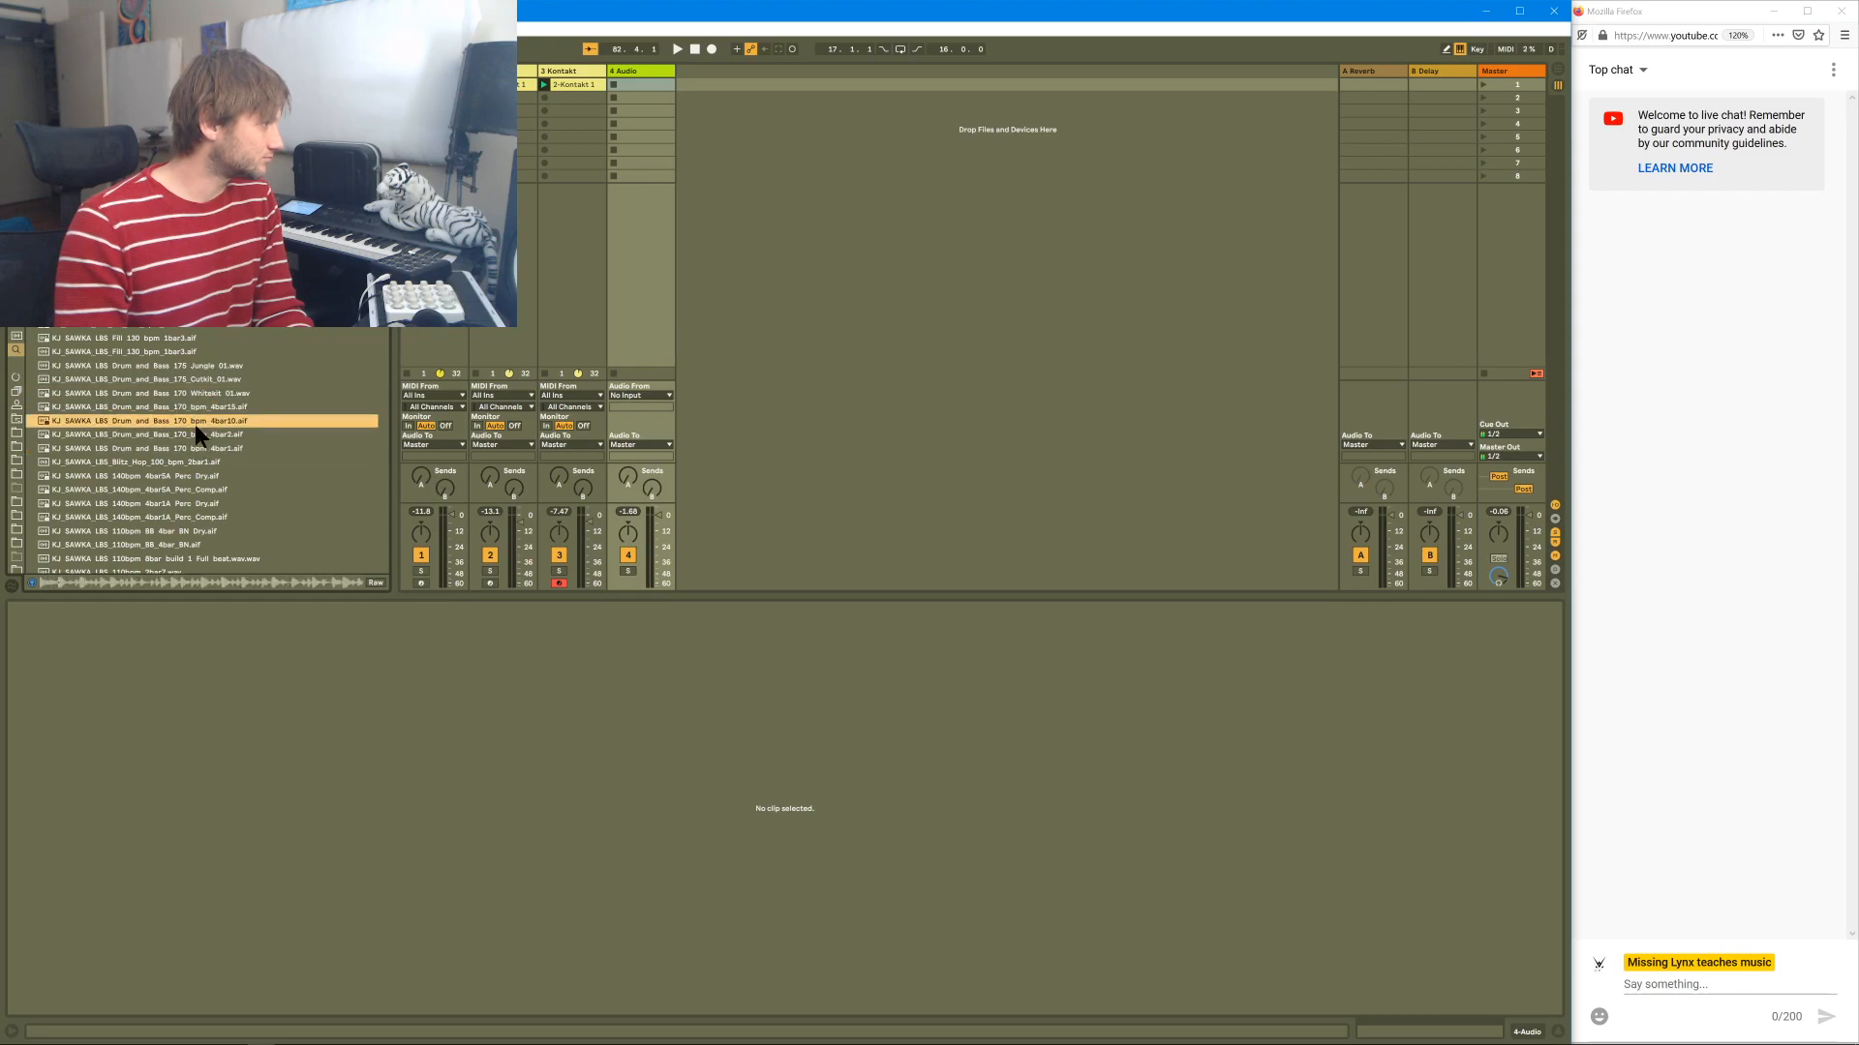
pyautogui.click(196, 435)
pyautogui.click(195, 448)
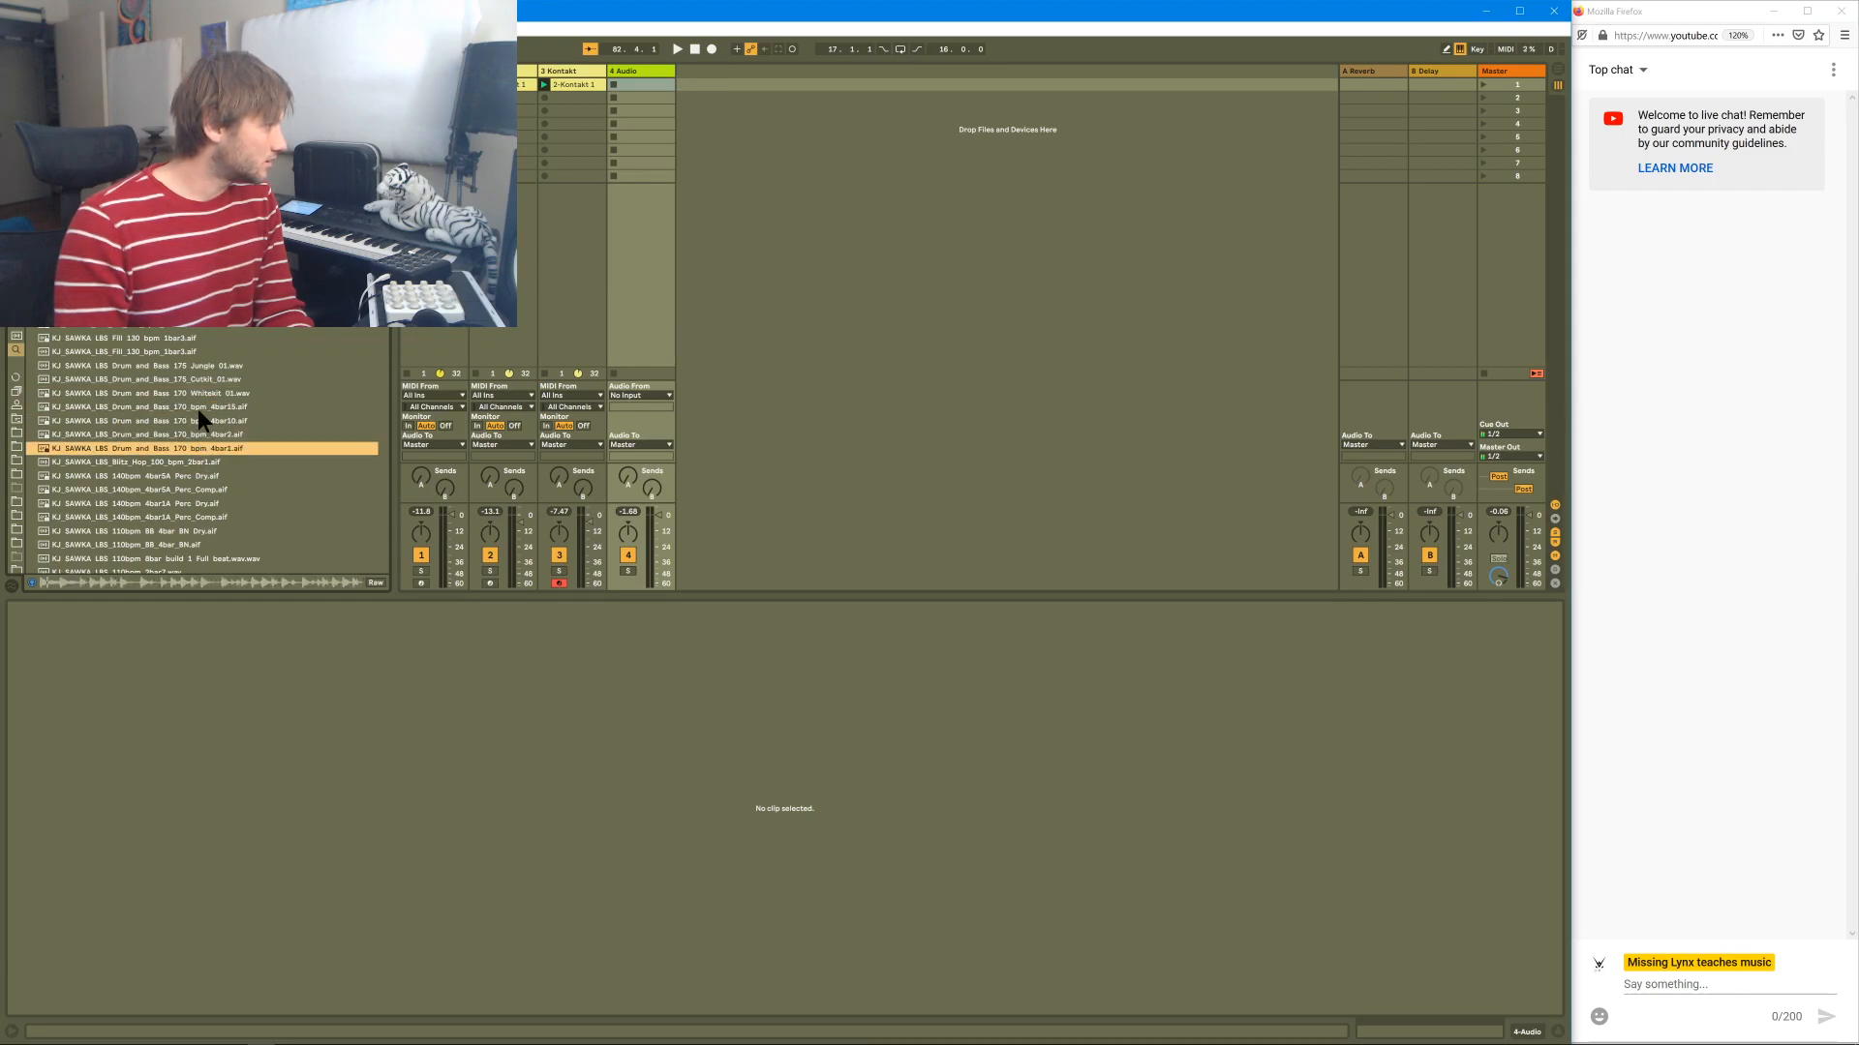
pyautogui.click(197, 407)
pyautogui.click(201, 393)
# - Add the four KJ_SAWKA LBS Drum and Bass 170 bpm 4bar loops as clips on the audio track, starting in the first slot
pyautogui.click(202, 406)
pyautogui.keyDown('shift'); pyautogui.click(199, 445); pyautogui.keyUp('shift')
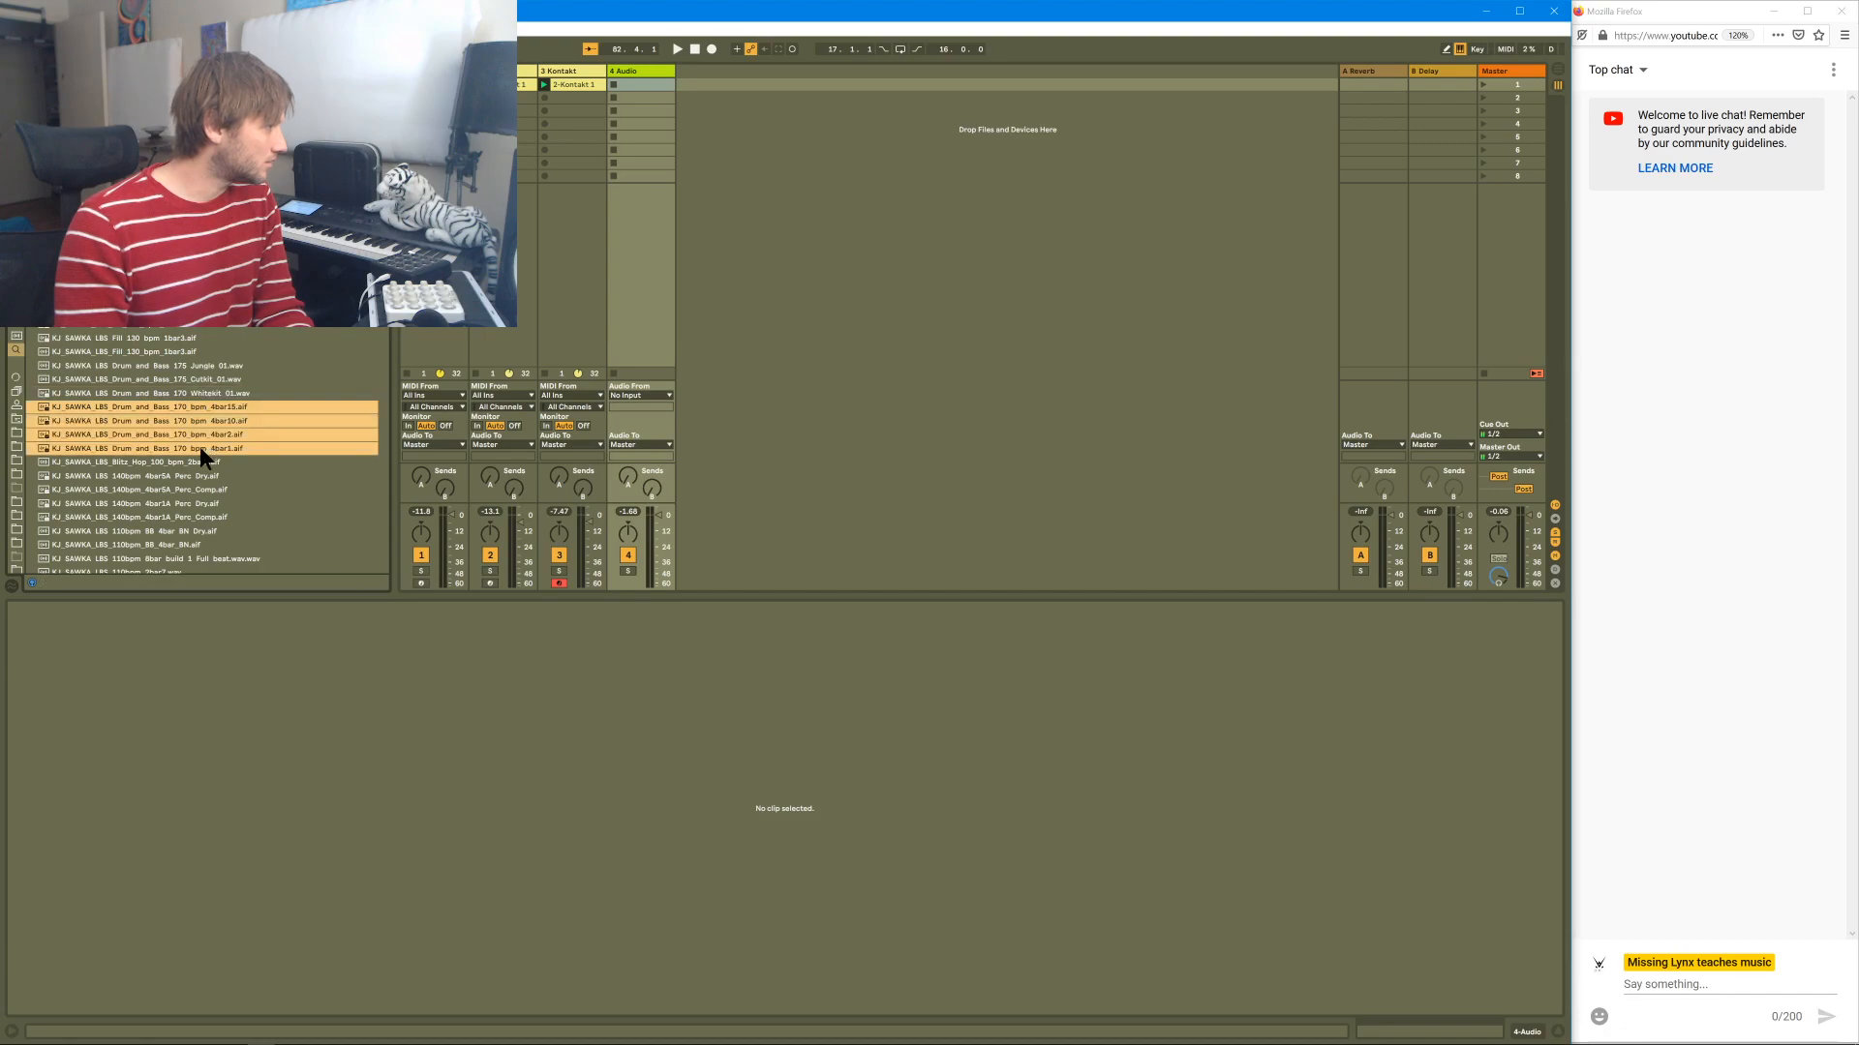
pyautogui.click(200, 446)
pyautogui.keyDown('shift'); pyautogui.click(199, 405); pyautogui.keyUp('shift')
pyautogui.moveTo(205, 401); pyautogui.dragTo(635, 89)
pyautogui.click(635, 86)
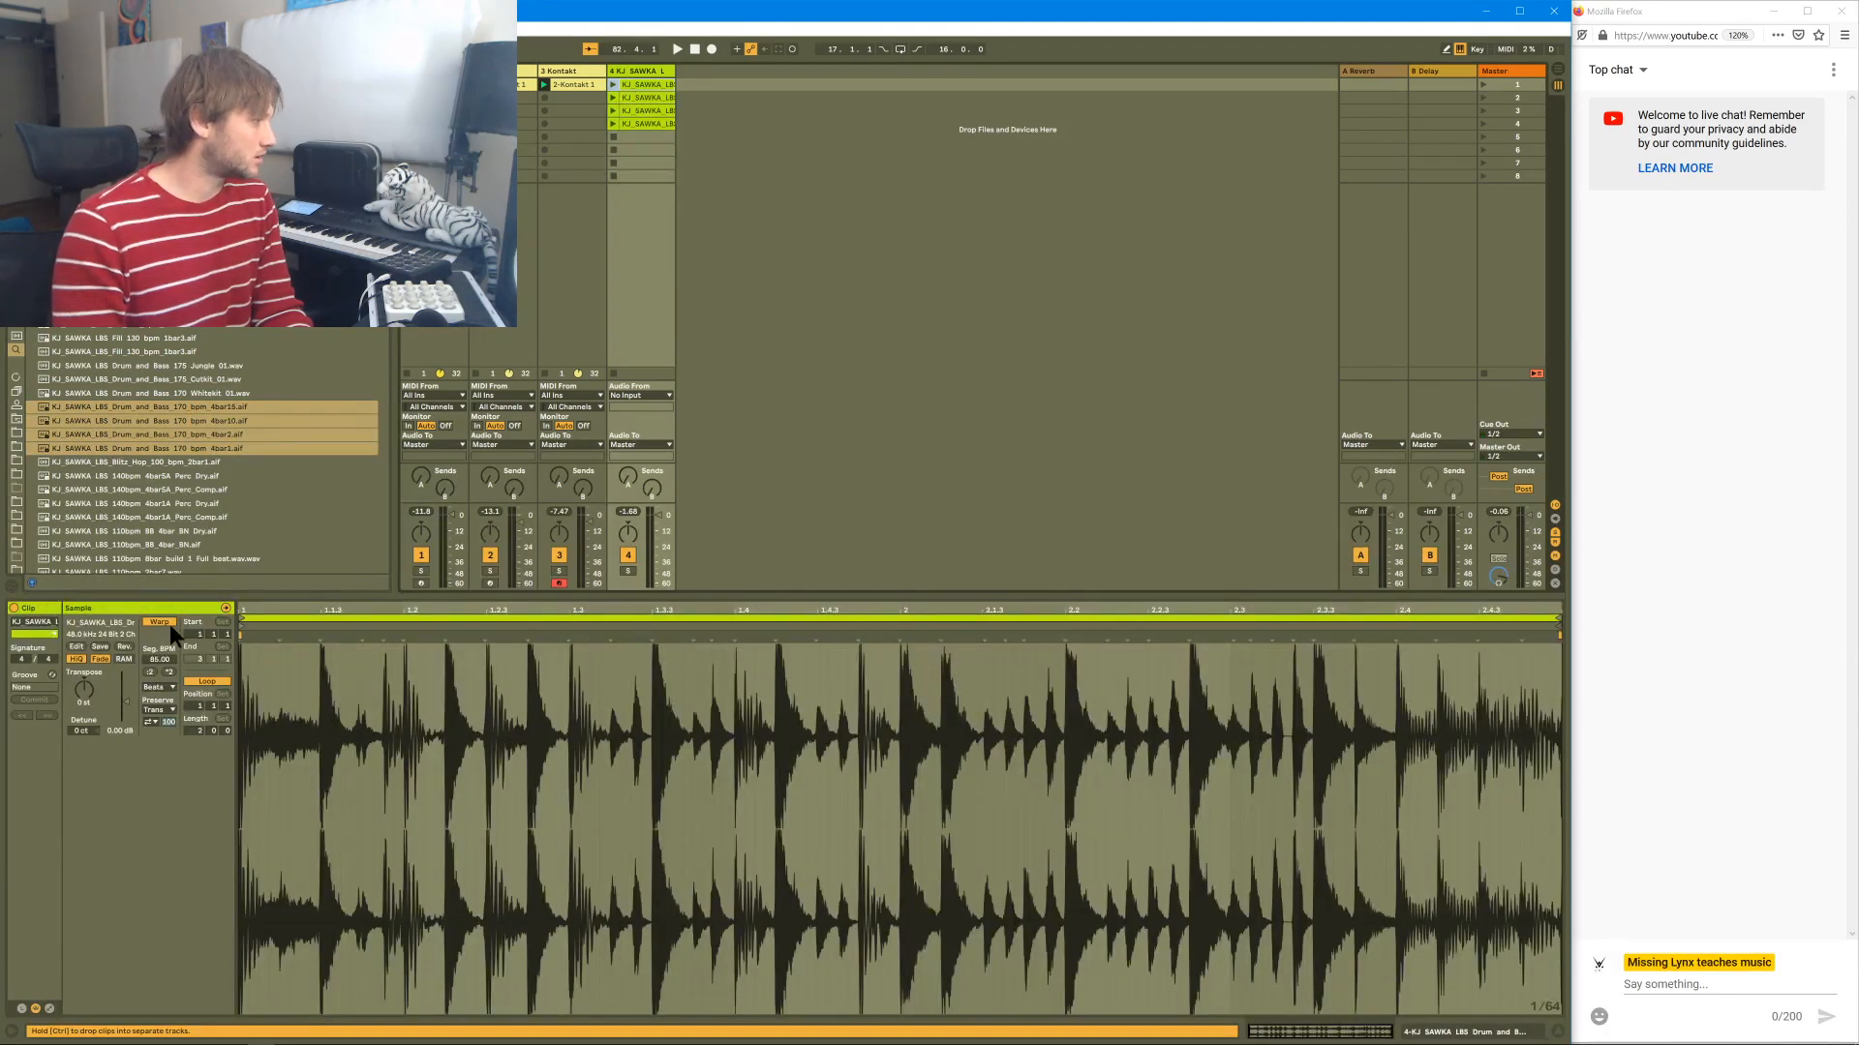
# - Reveal the drum clip's source file in the KJ_SAWKA_DNB_LOOPS folder and preview the neighbouring loops
pyautogui.click(116, 625)
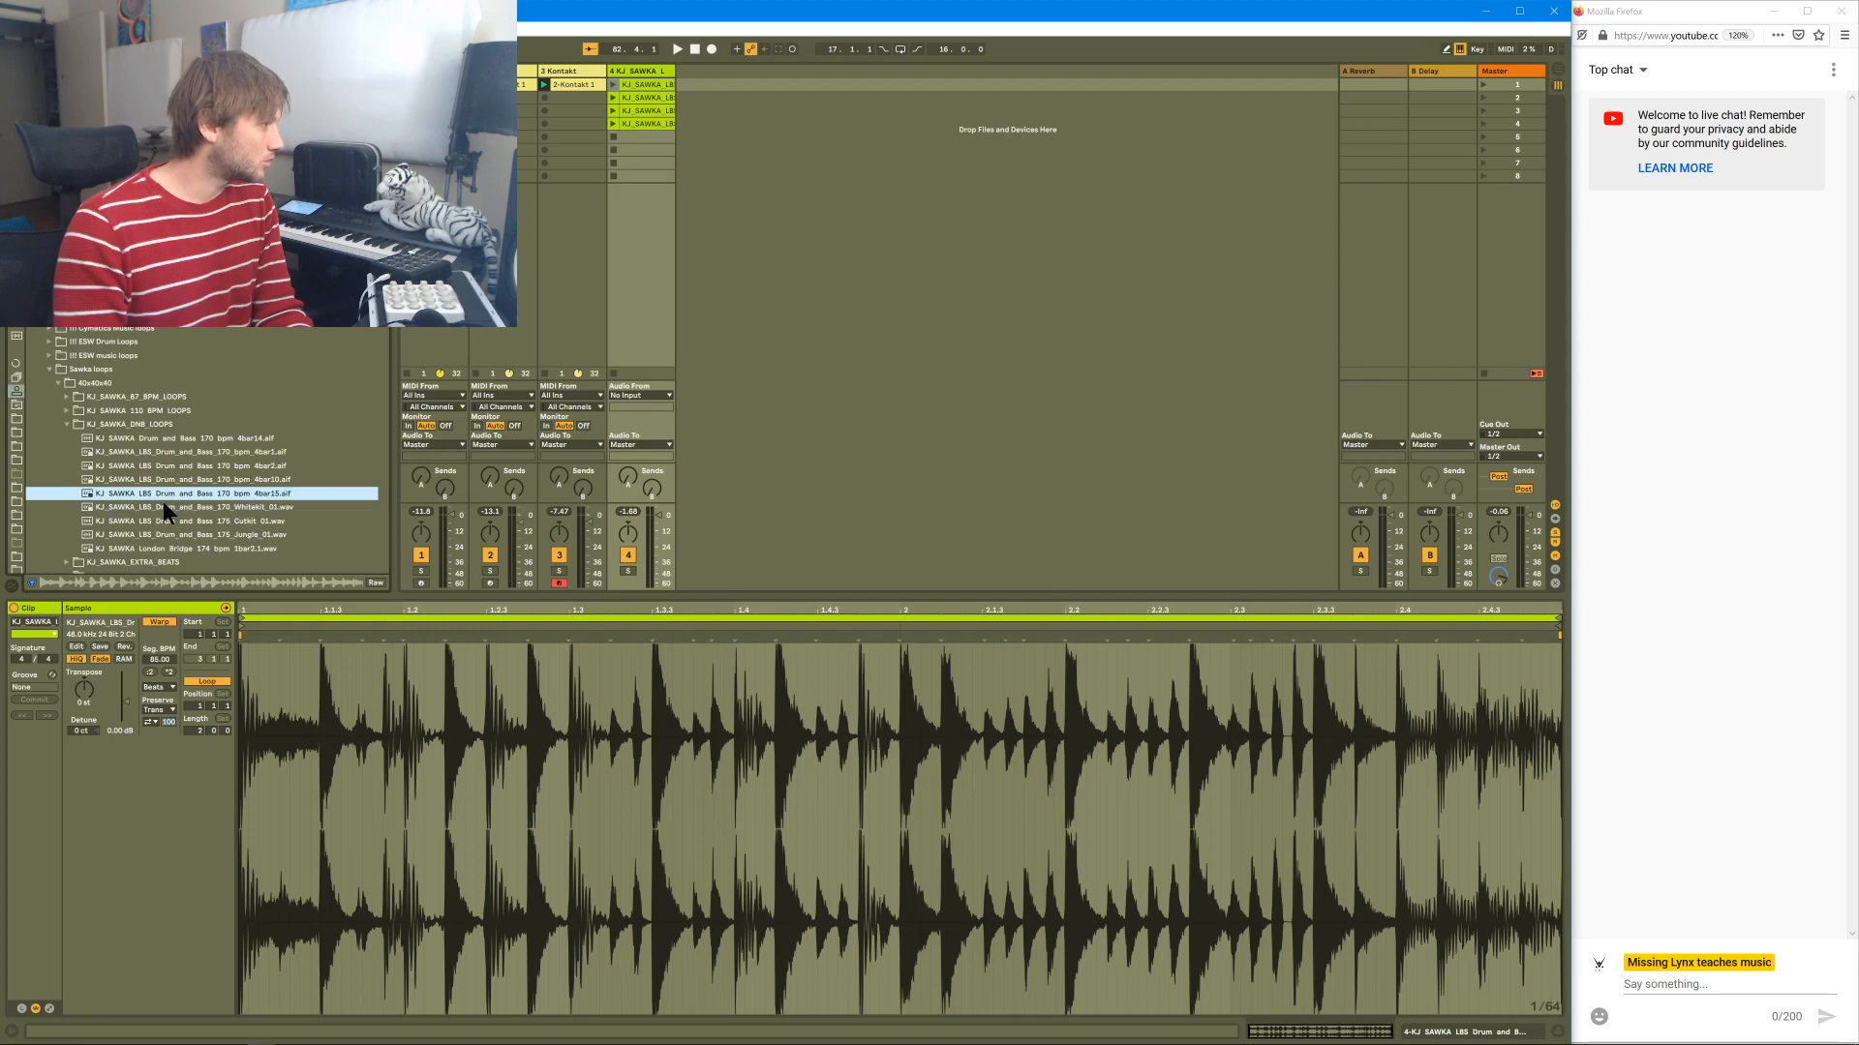
pyautogui.press('Up')
pyautogui.press('Up')
pyautogui.press('Up')
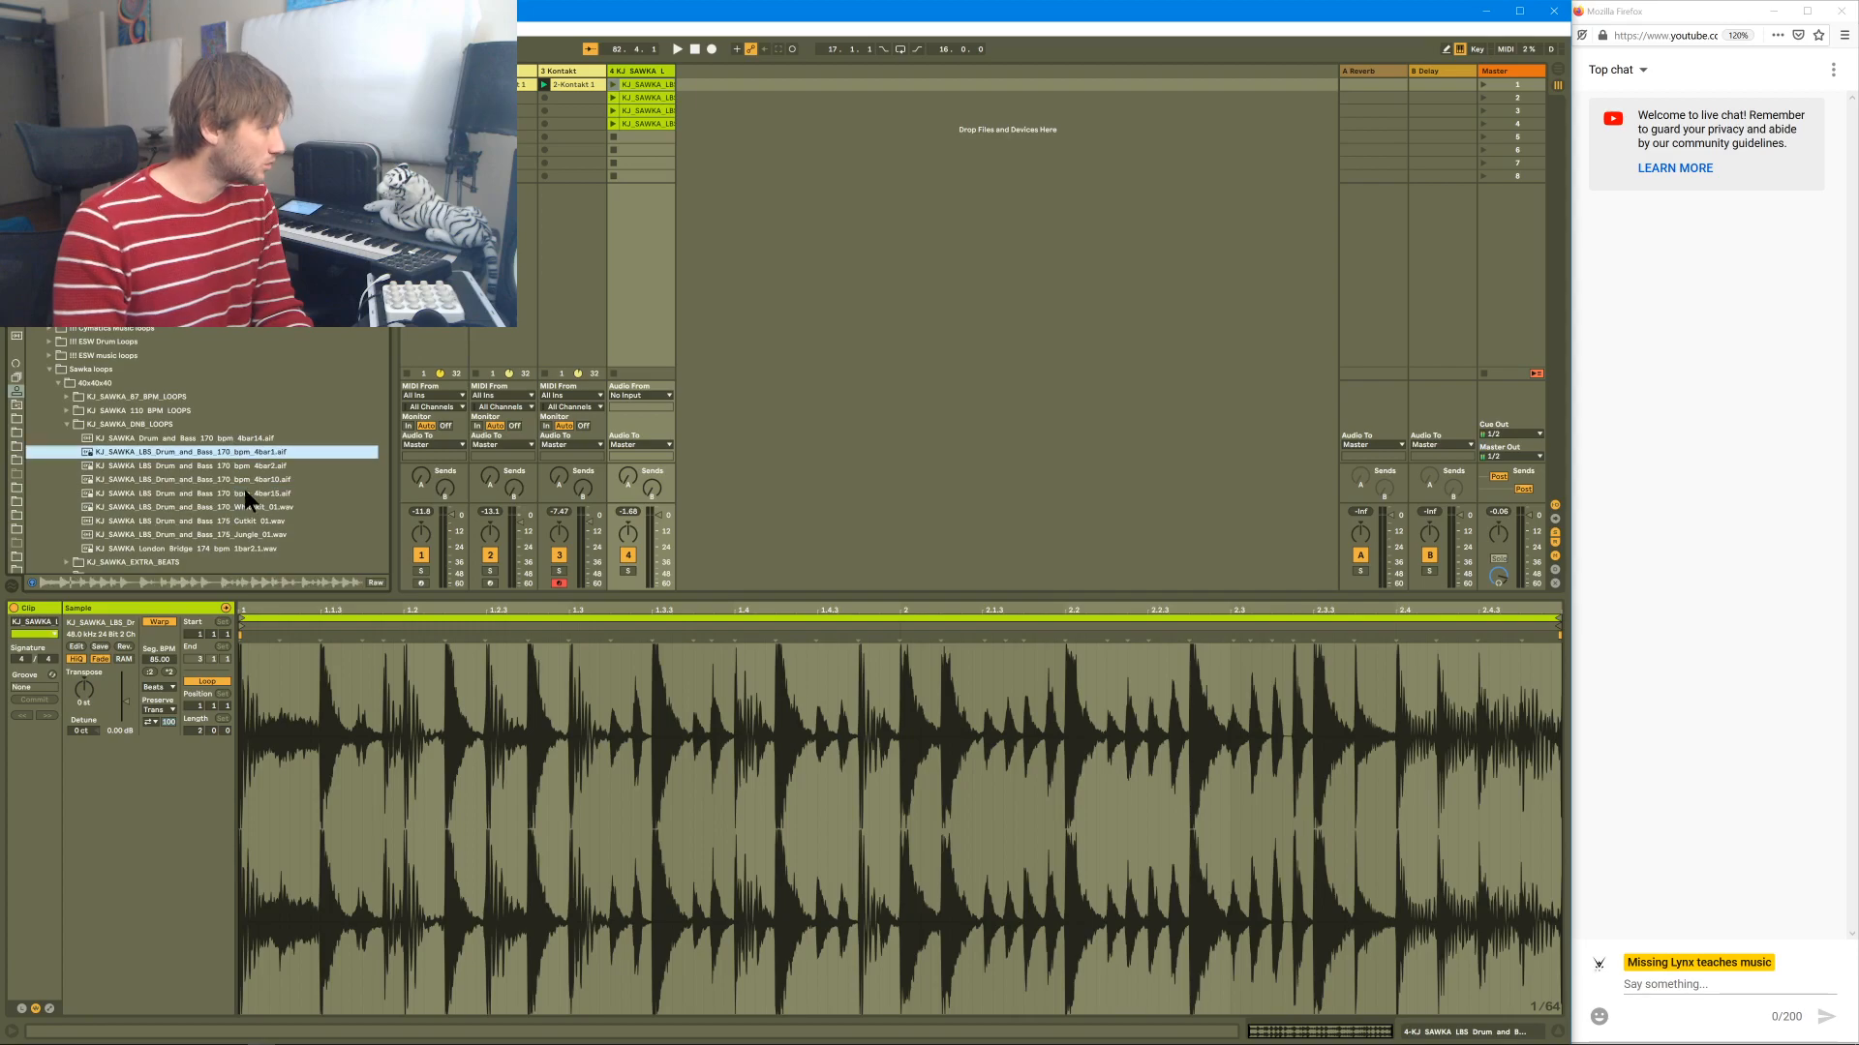
pyautogui.click(258, 536)
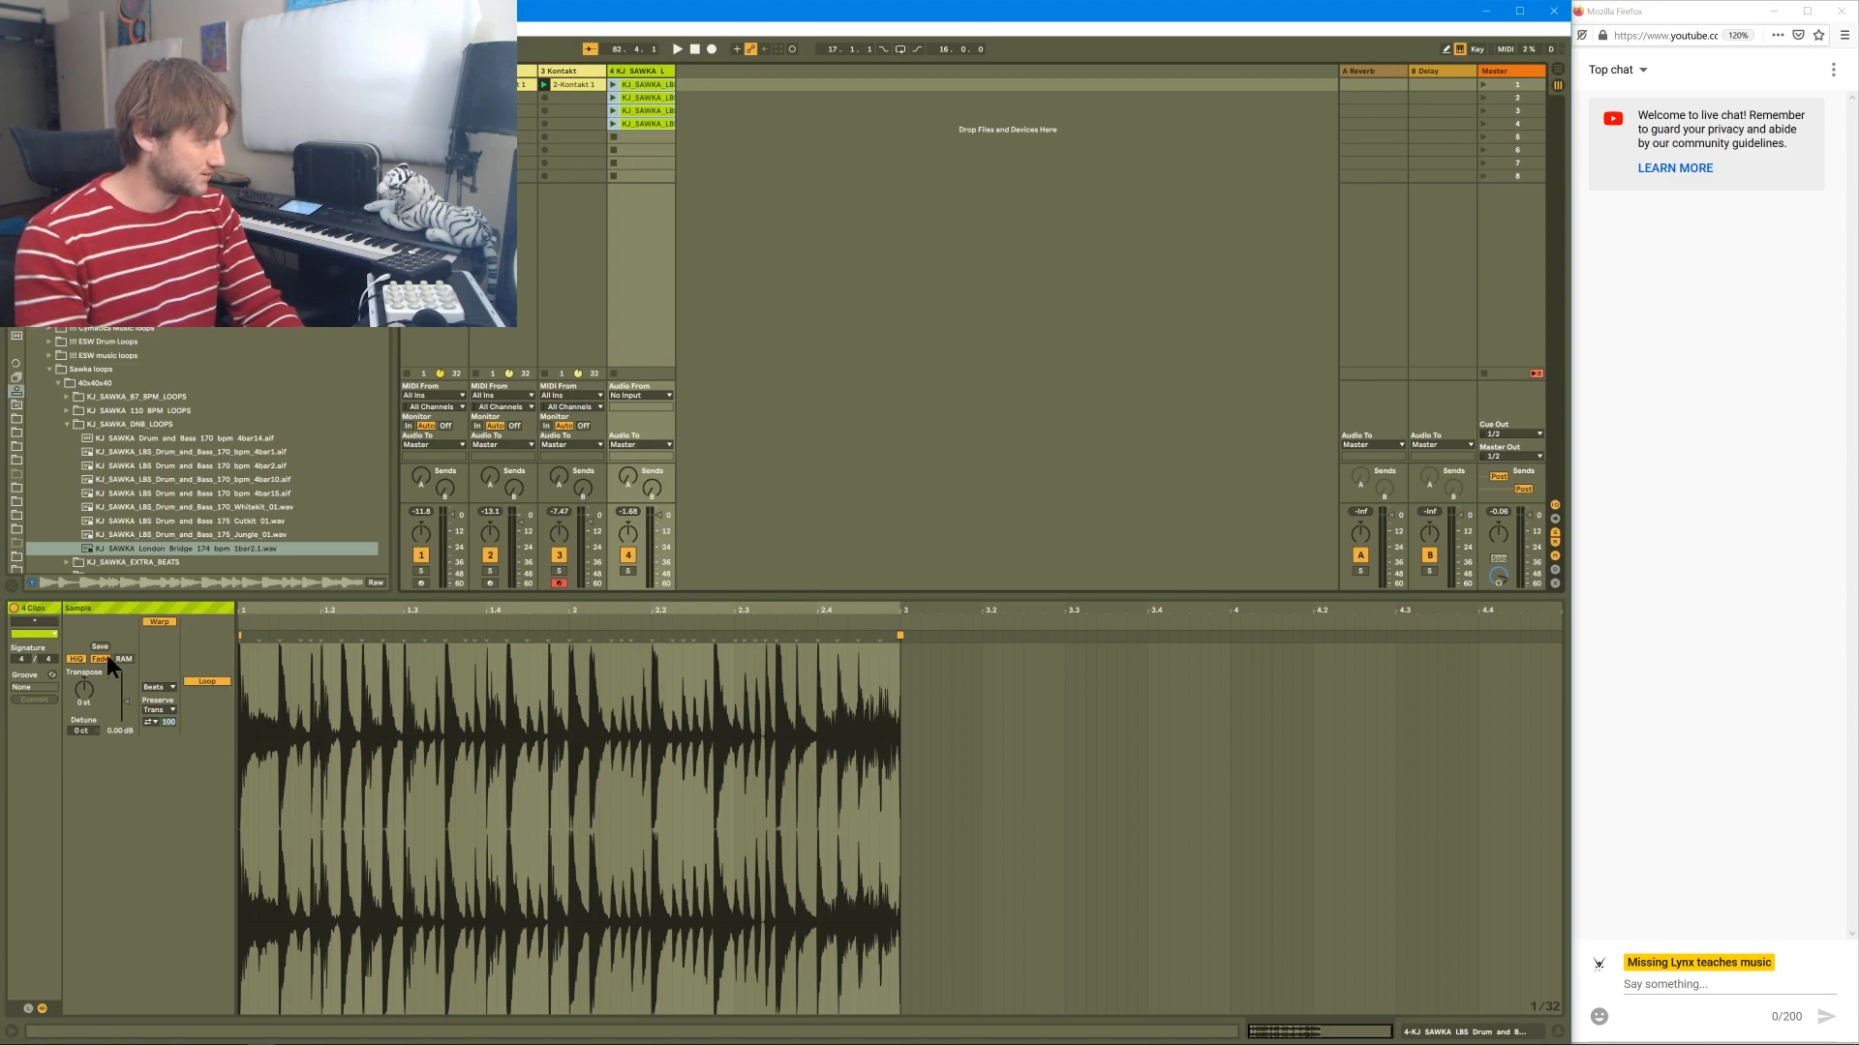
# - Show the launch settings for the four drum clips, set their follow action time to 0 1 0, and choose a first follow action
pyautogui.click(39, 1007)
pyautogui.click(38, 1008)
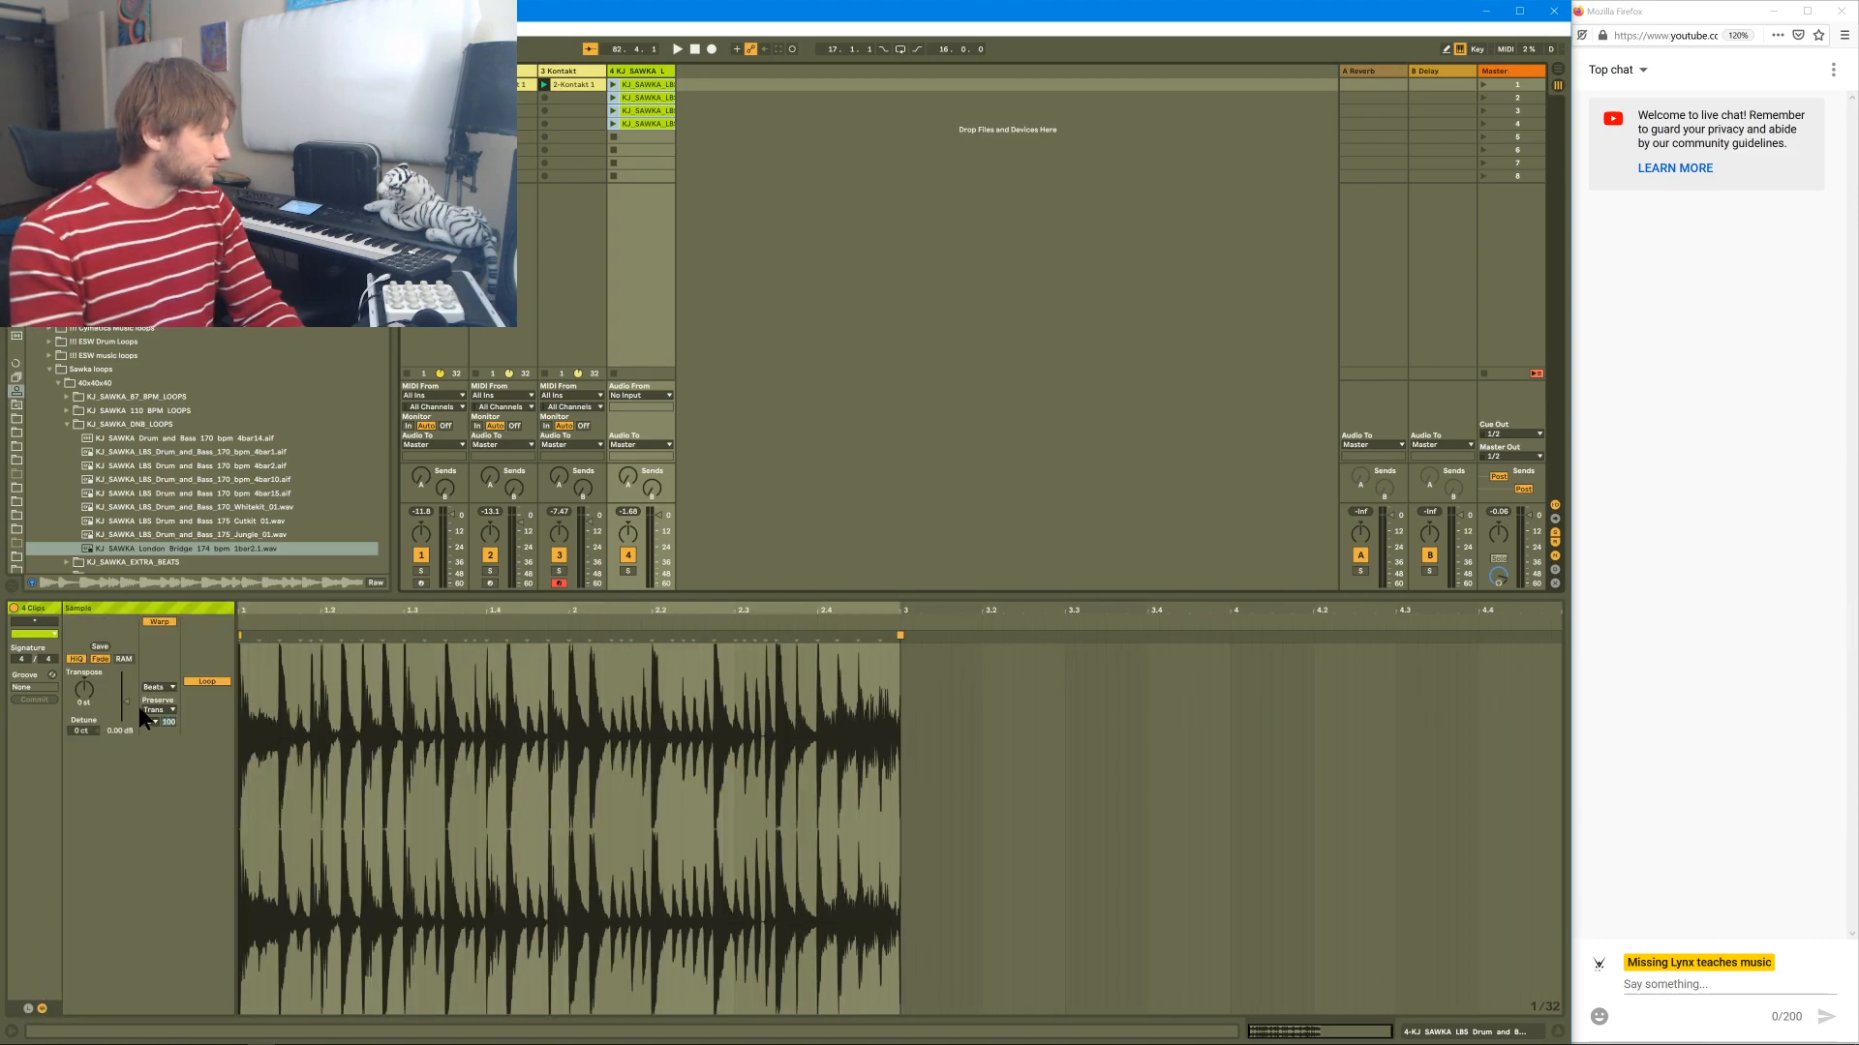
pyautogui.click(28, 1007)
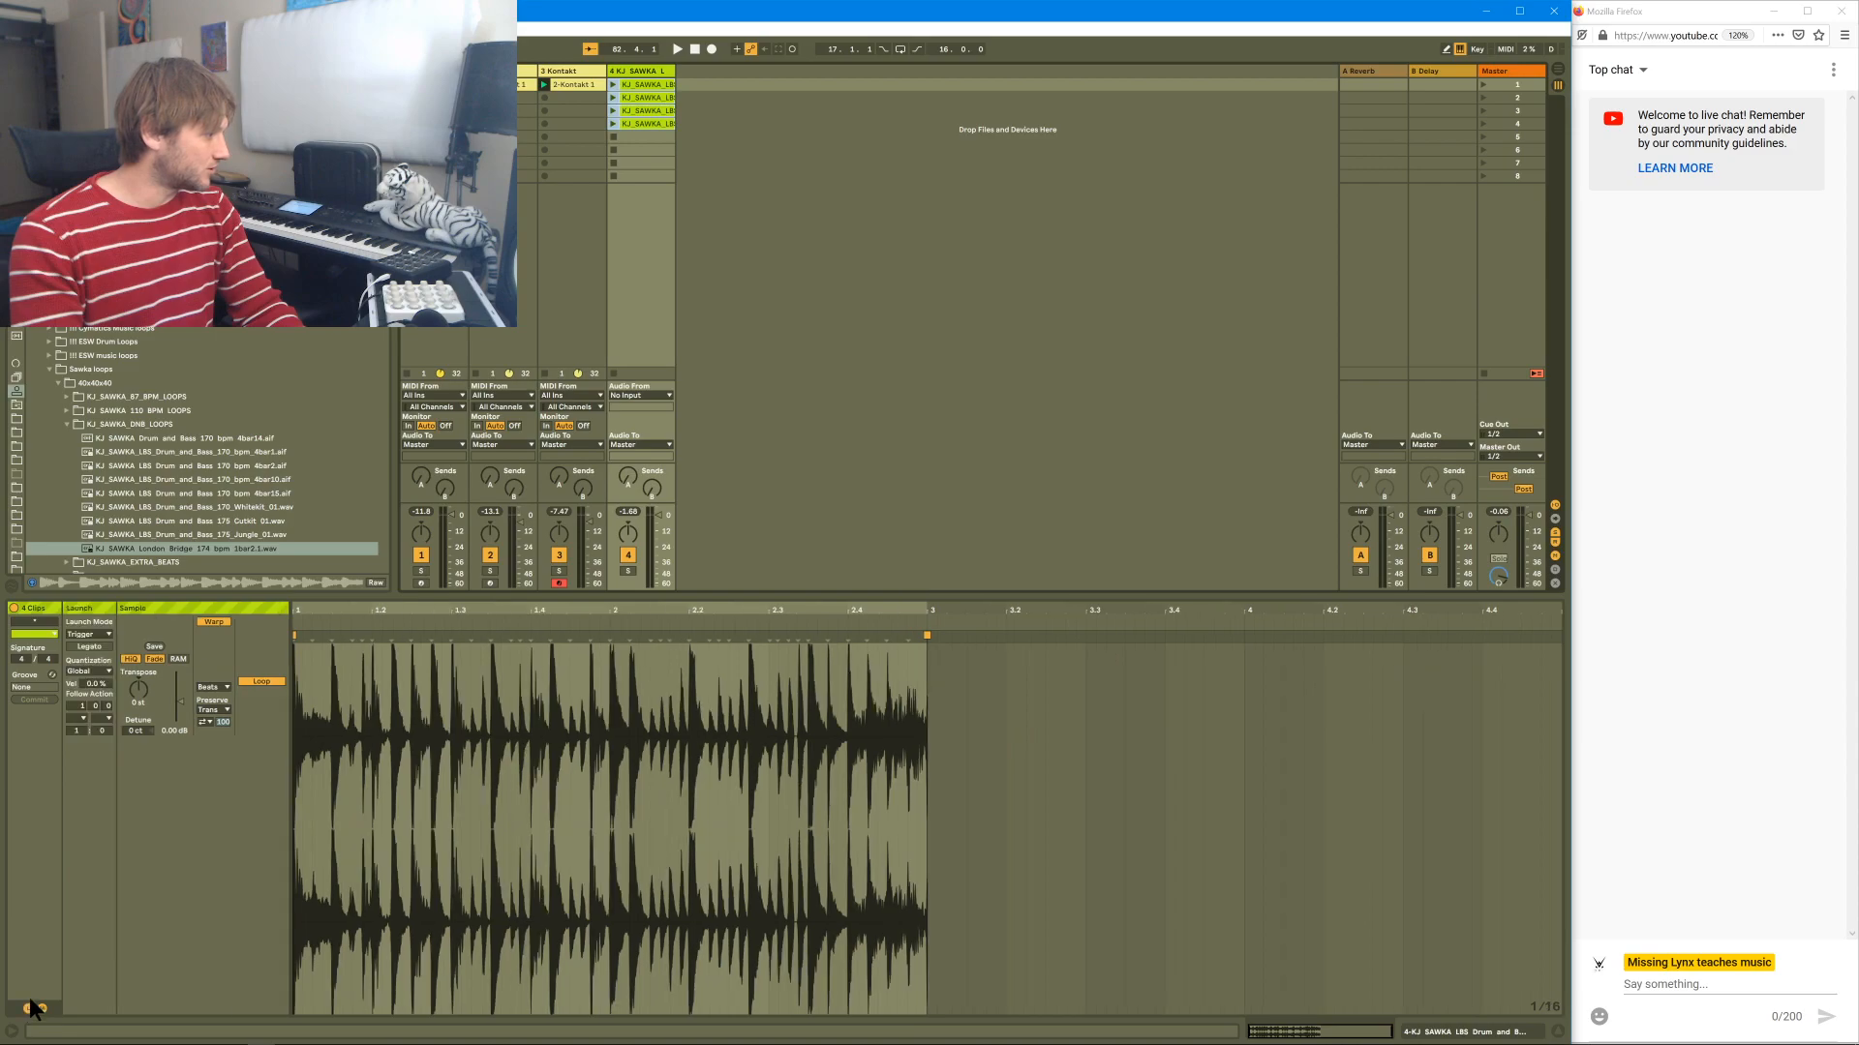
pyautogui.click(90, 707)
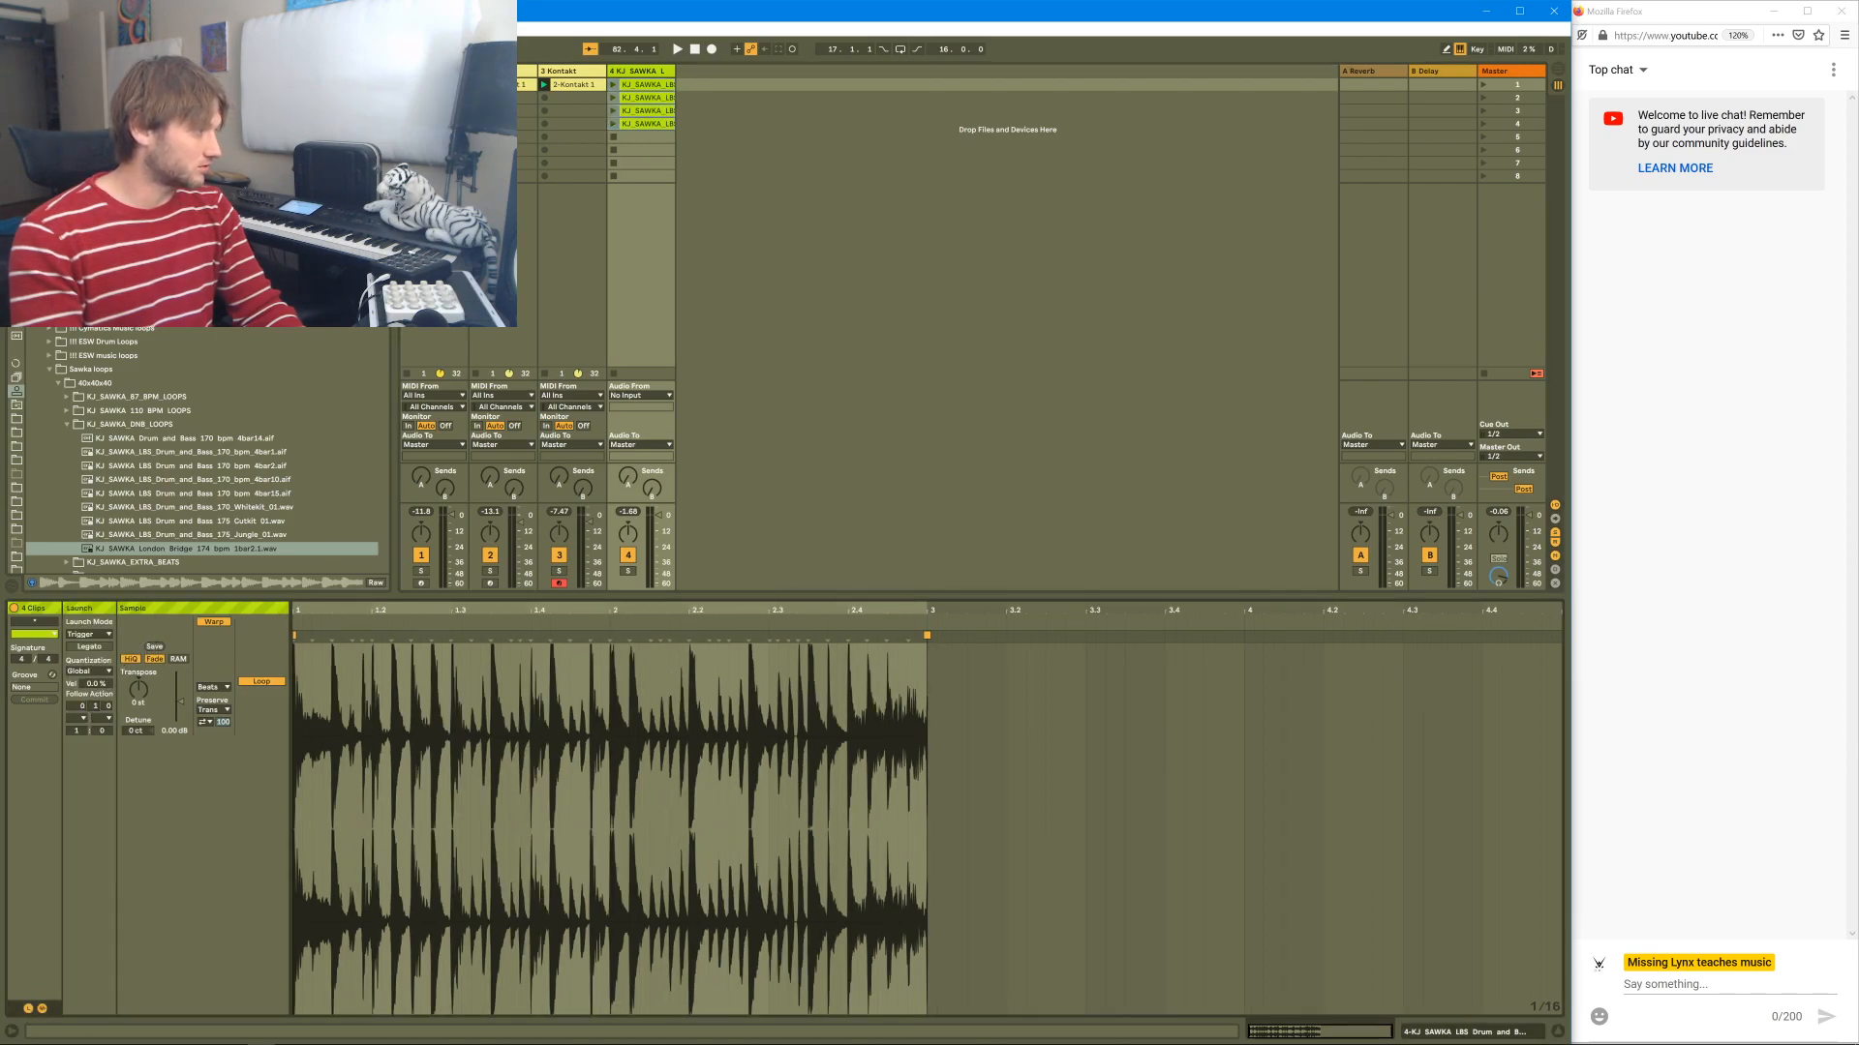
pyautogui.click(87, 720)
pyautogui.click(91, 803)
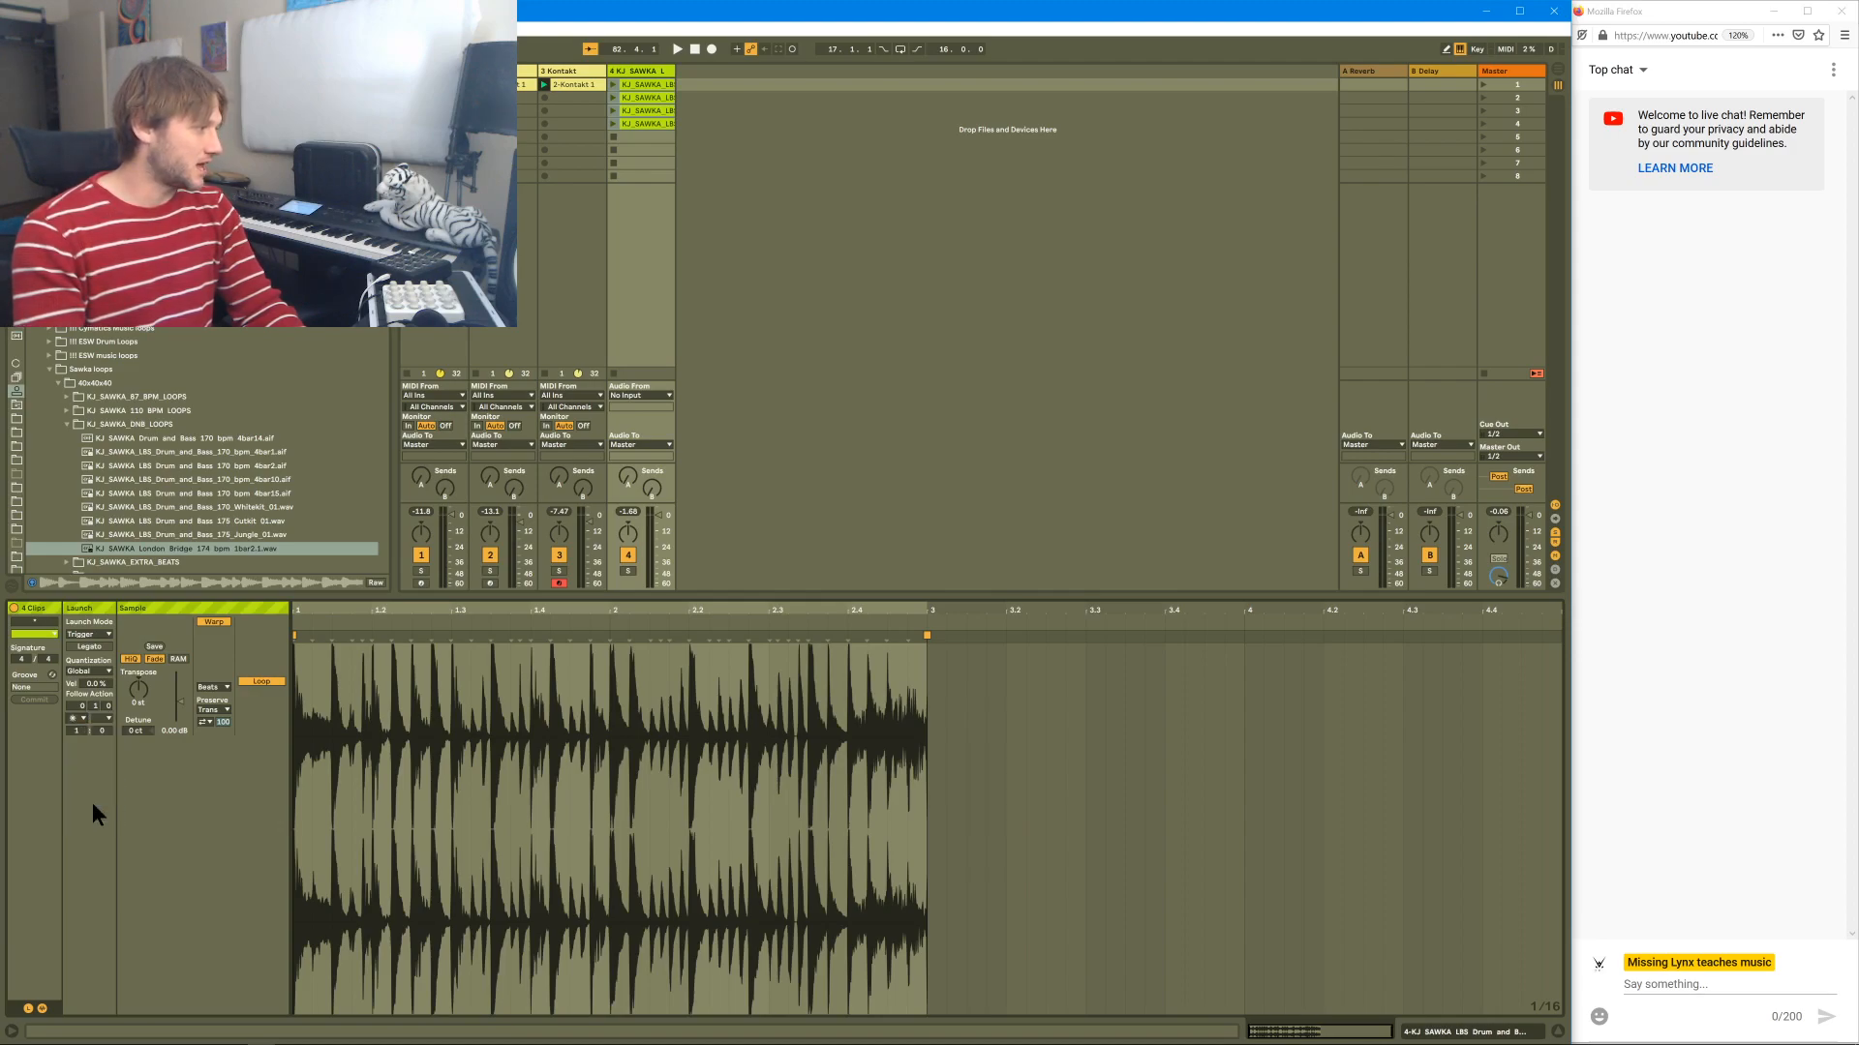
# - Launch the first drum clip to test the follow action, stop playback, and reselect all four drum clips
pyautogui.click(616, 84)
pyautogui.press('space')
pyautogui.click(636, 125)
pyautogui.keyDown('shift'); pyautogui.click(639, 86); pyautogui.keyUp('shift')
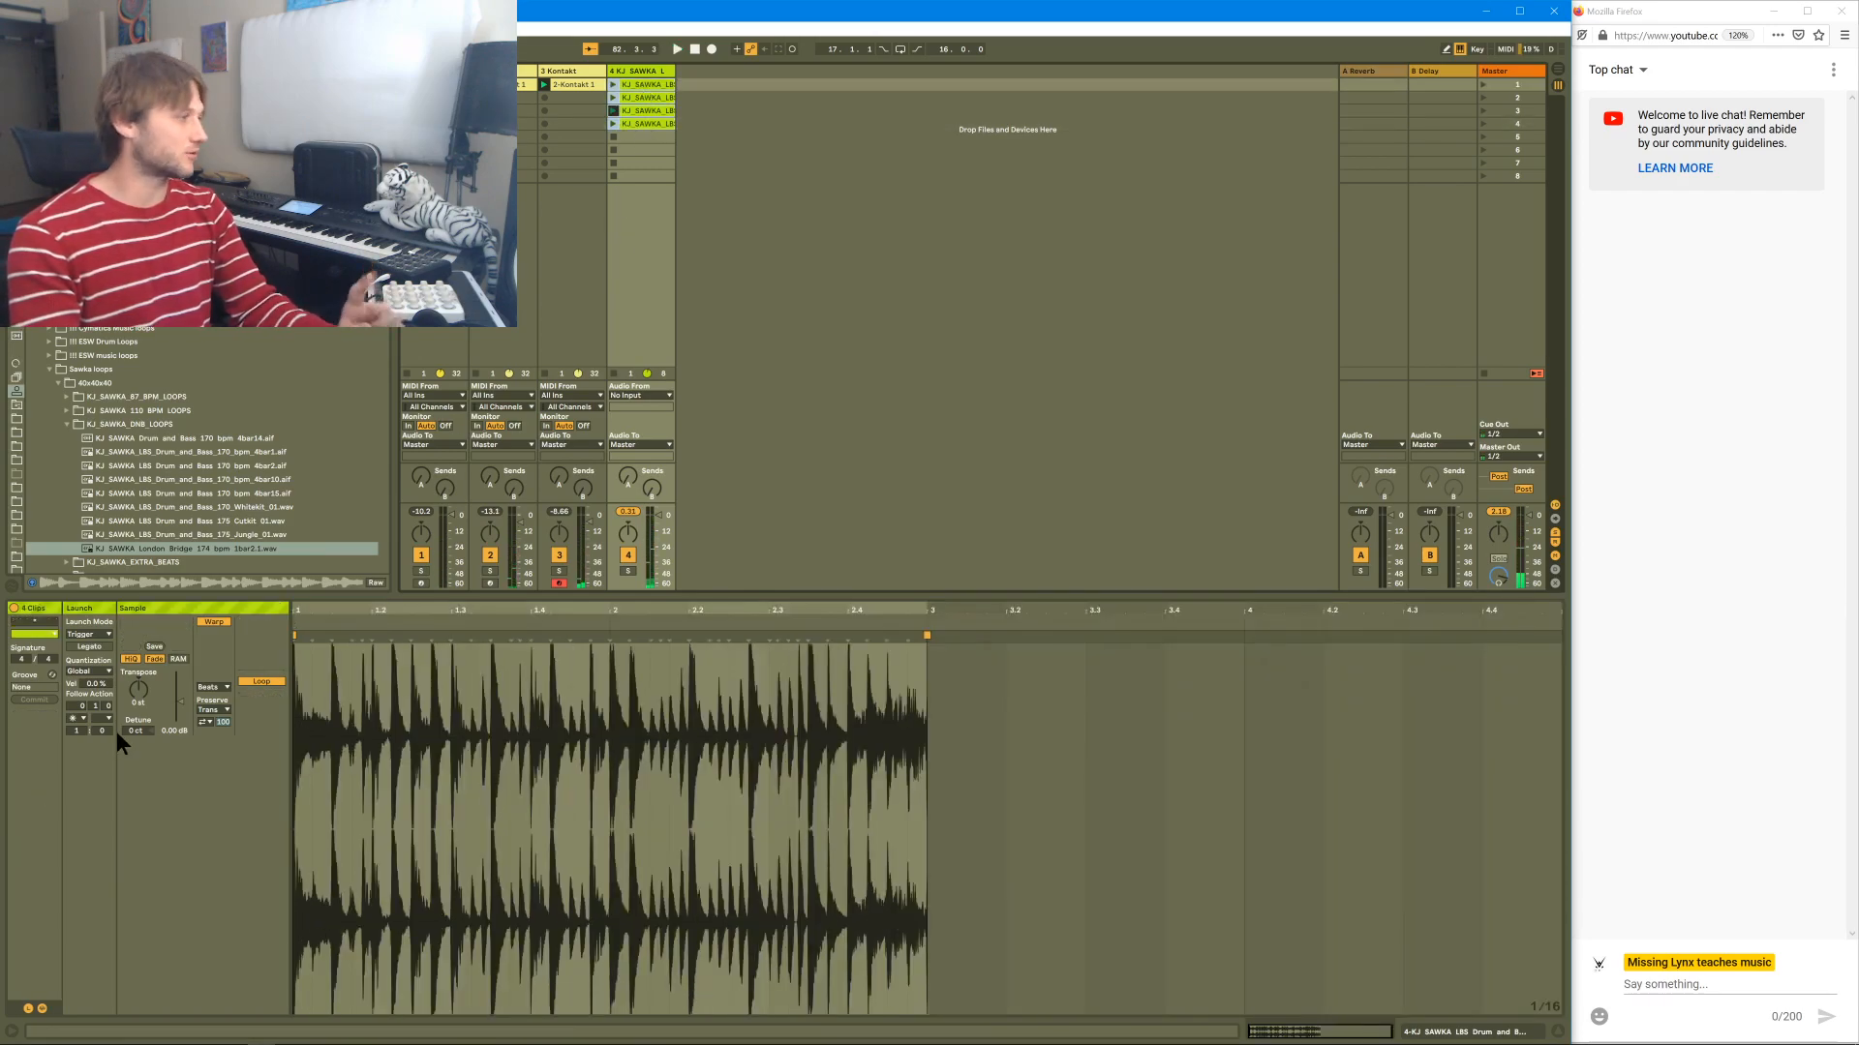
# - Turn on Legato launching for the four drum clips, play them, and adjust the third drum clip's gain
pyautogui.click(89, 647)
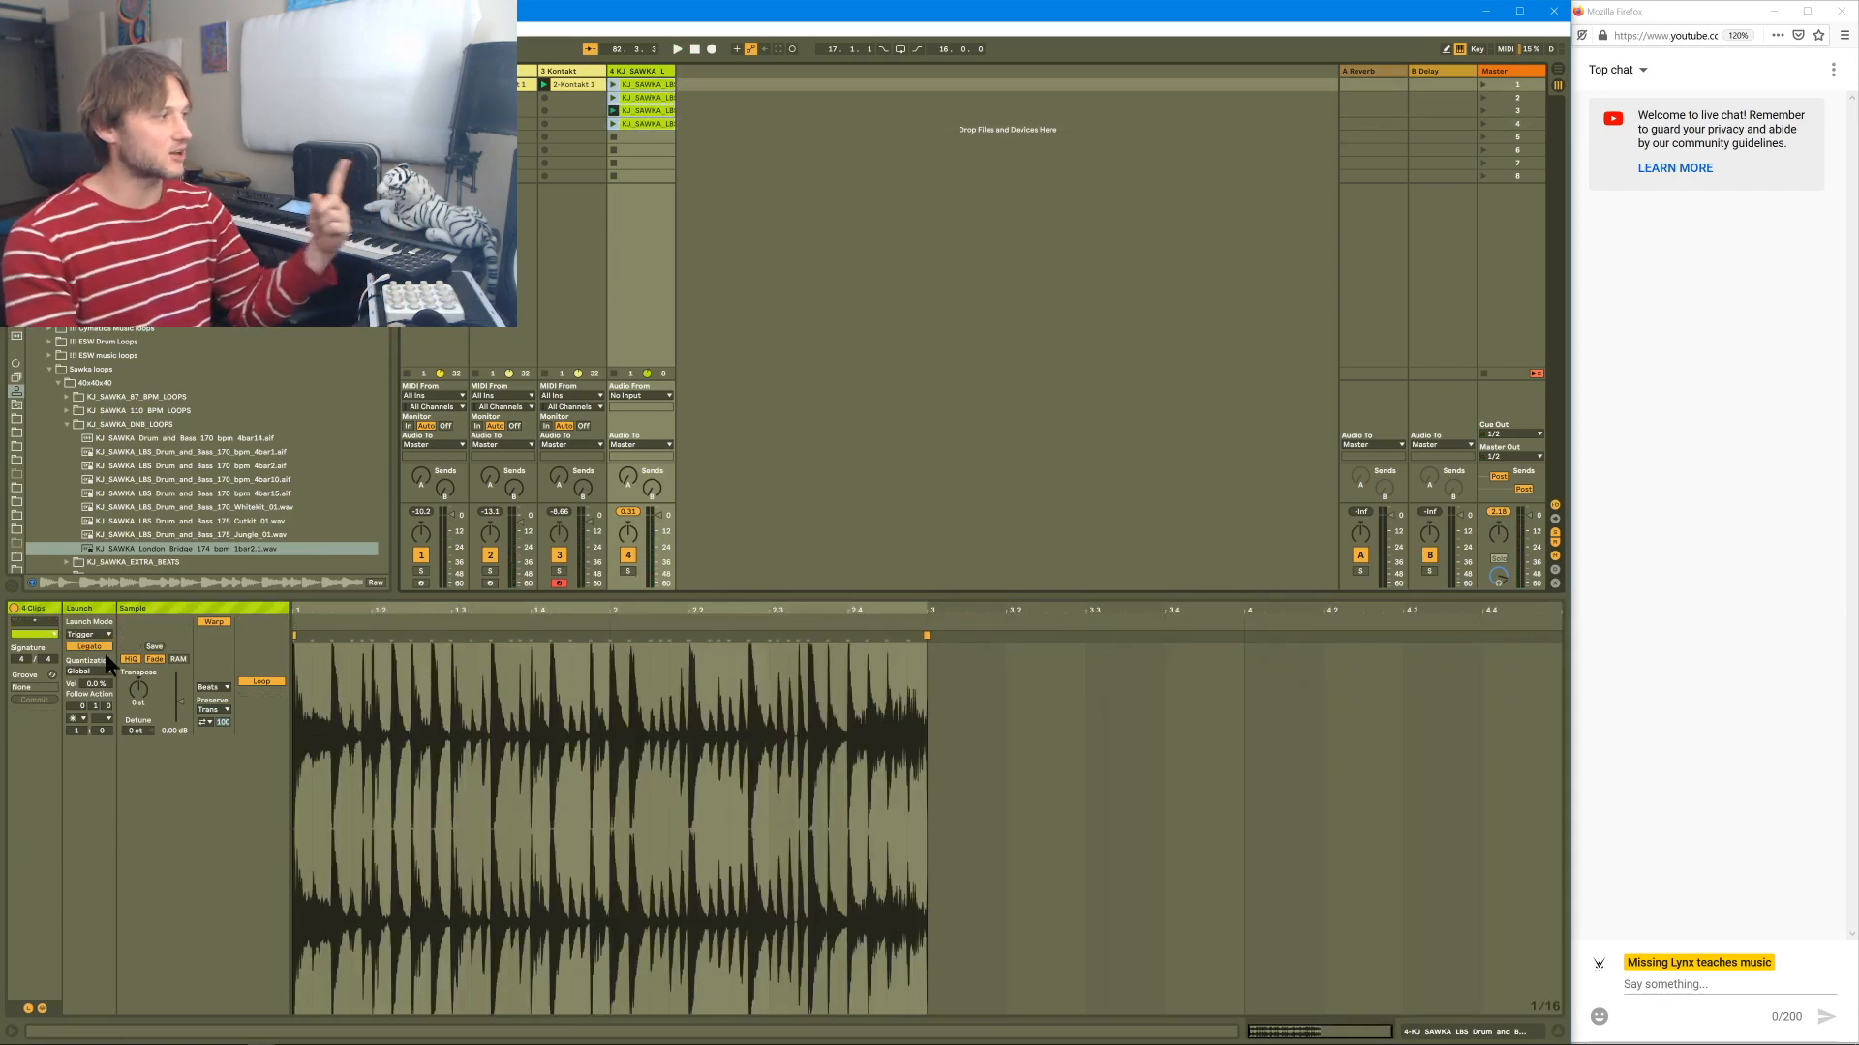
pyautogui.click(654, 627)
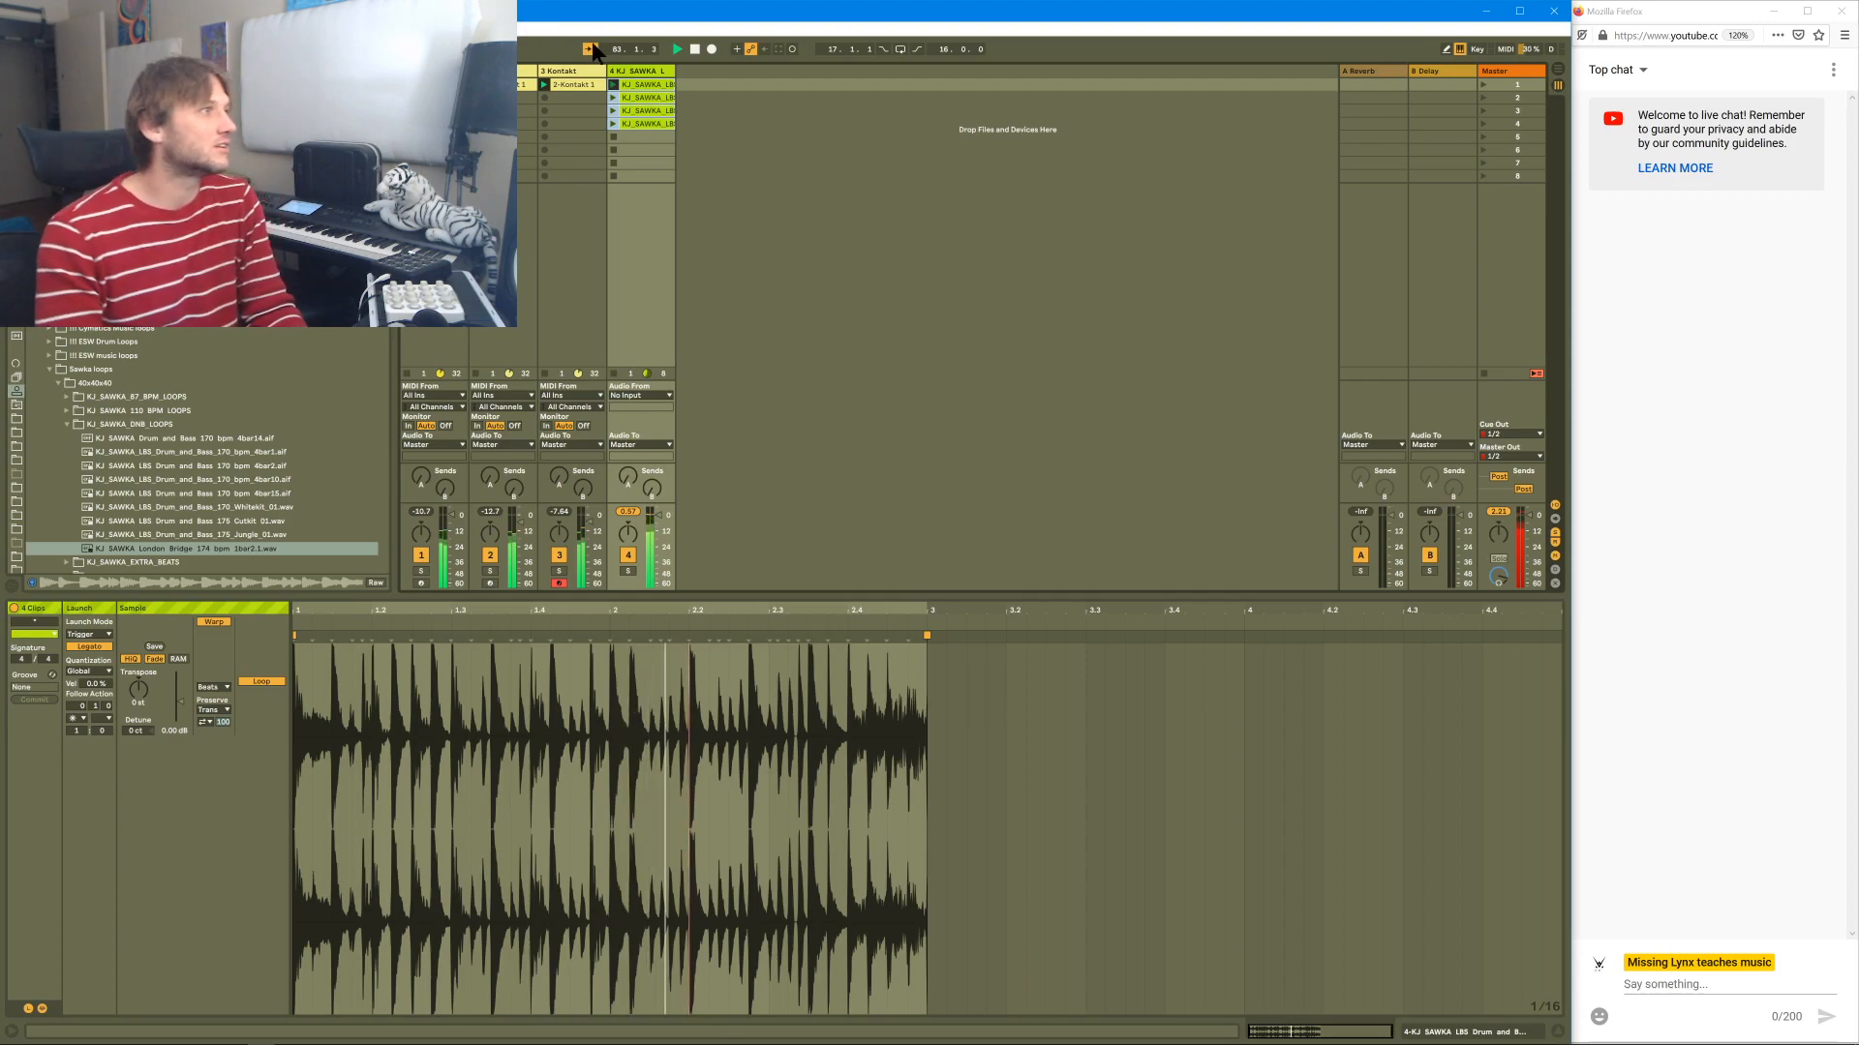
pyautogui.click(652, 110)
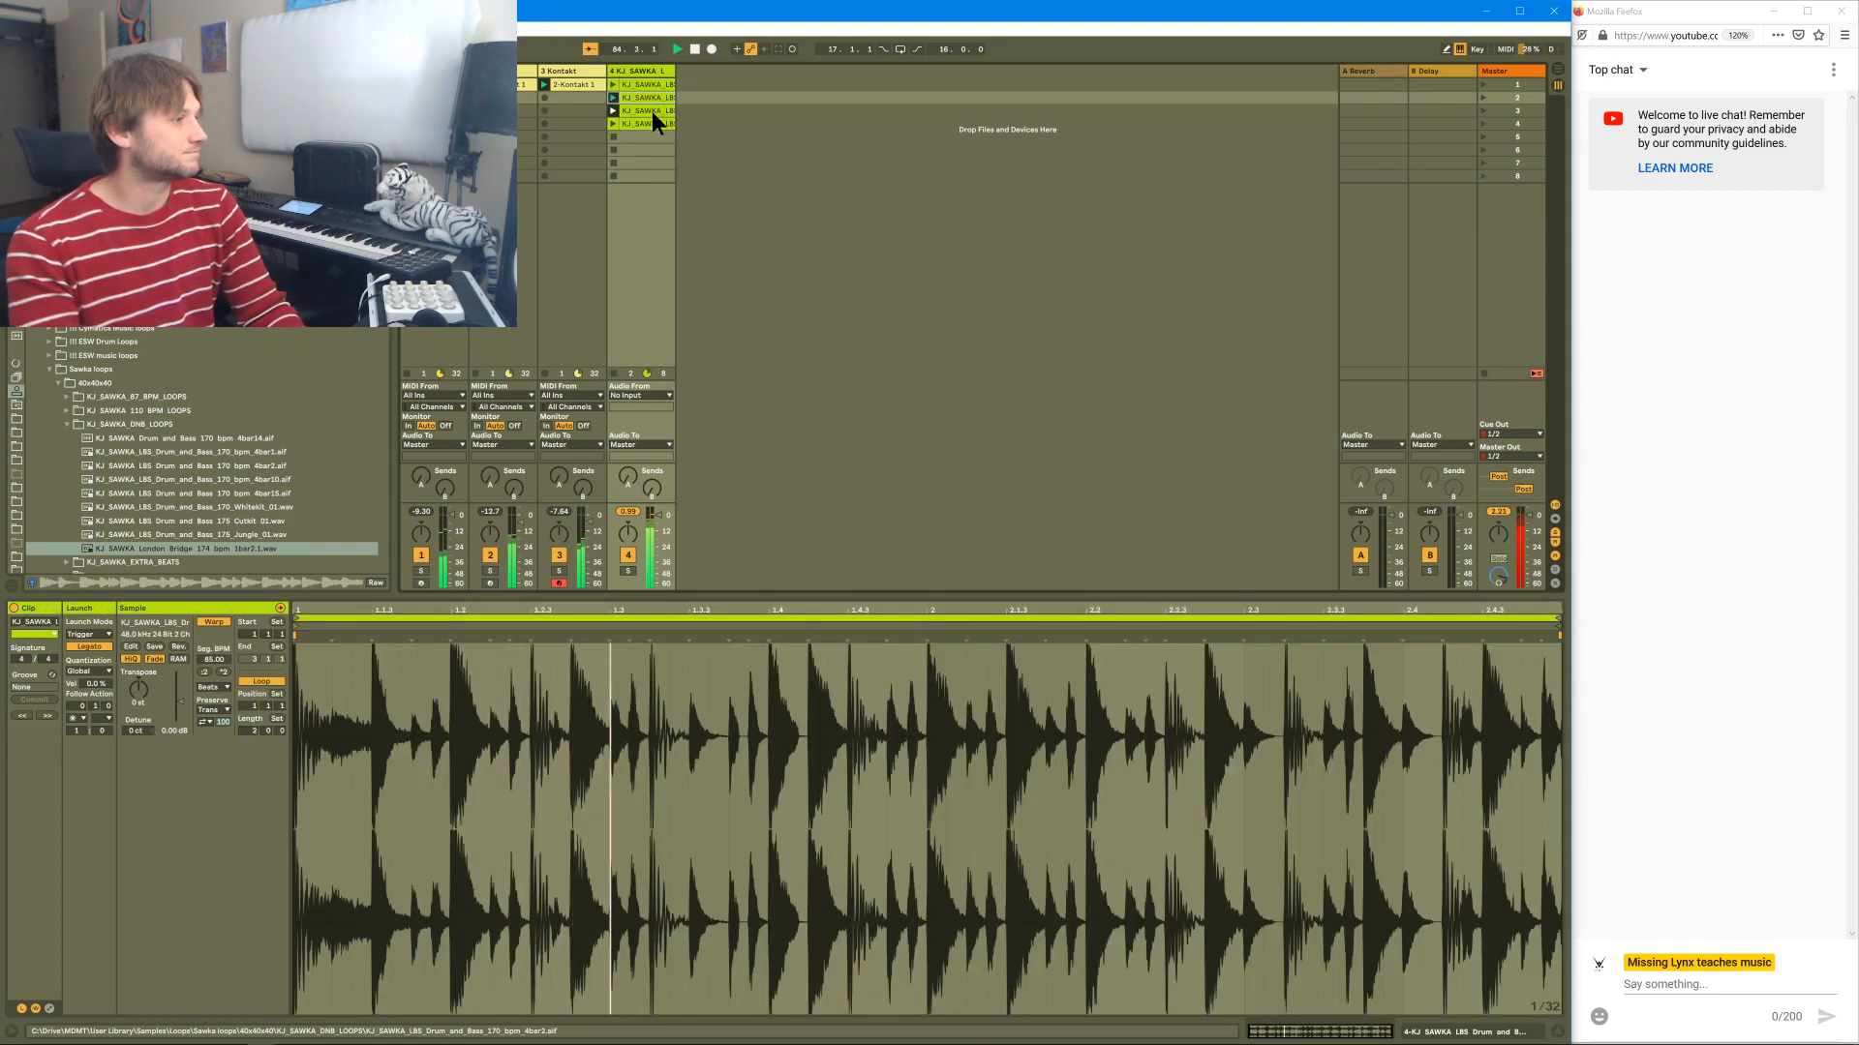
pyautogui.click(652, 112)
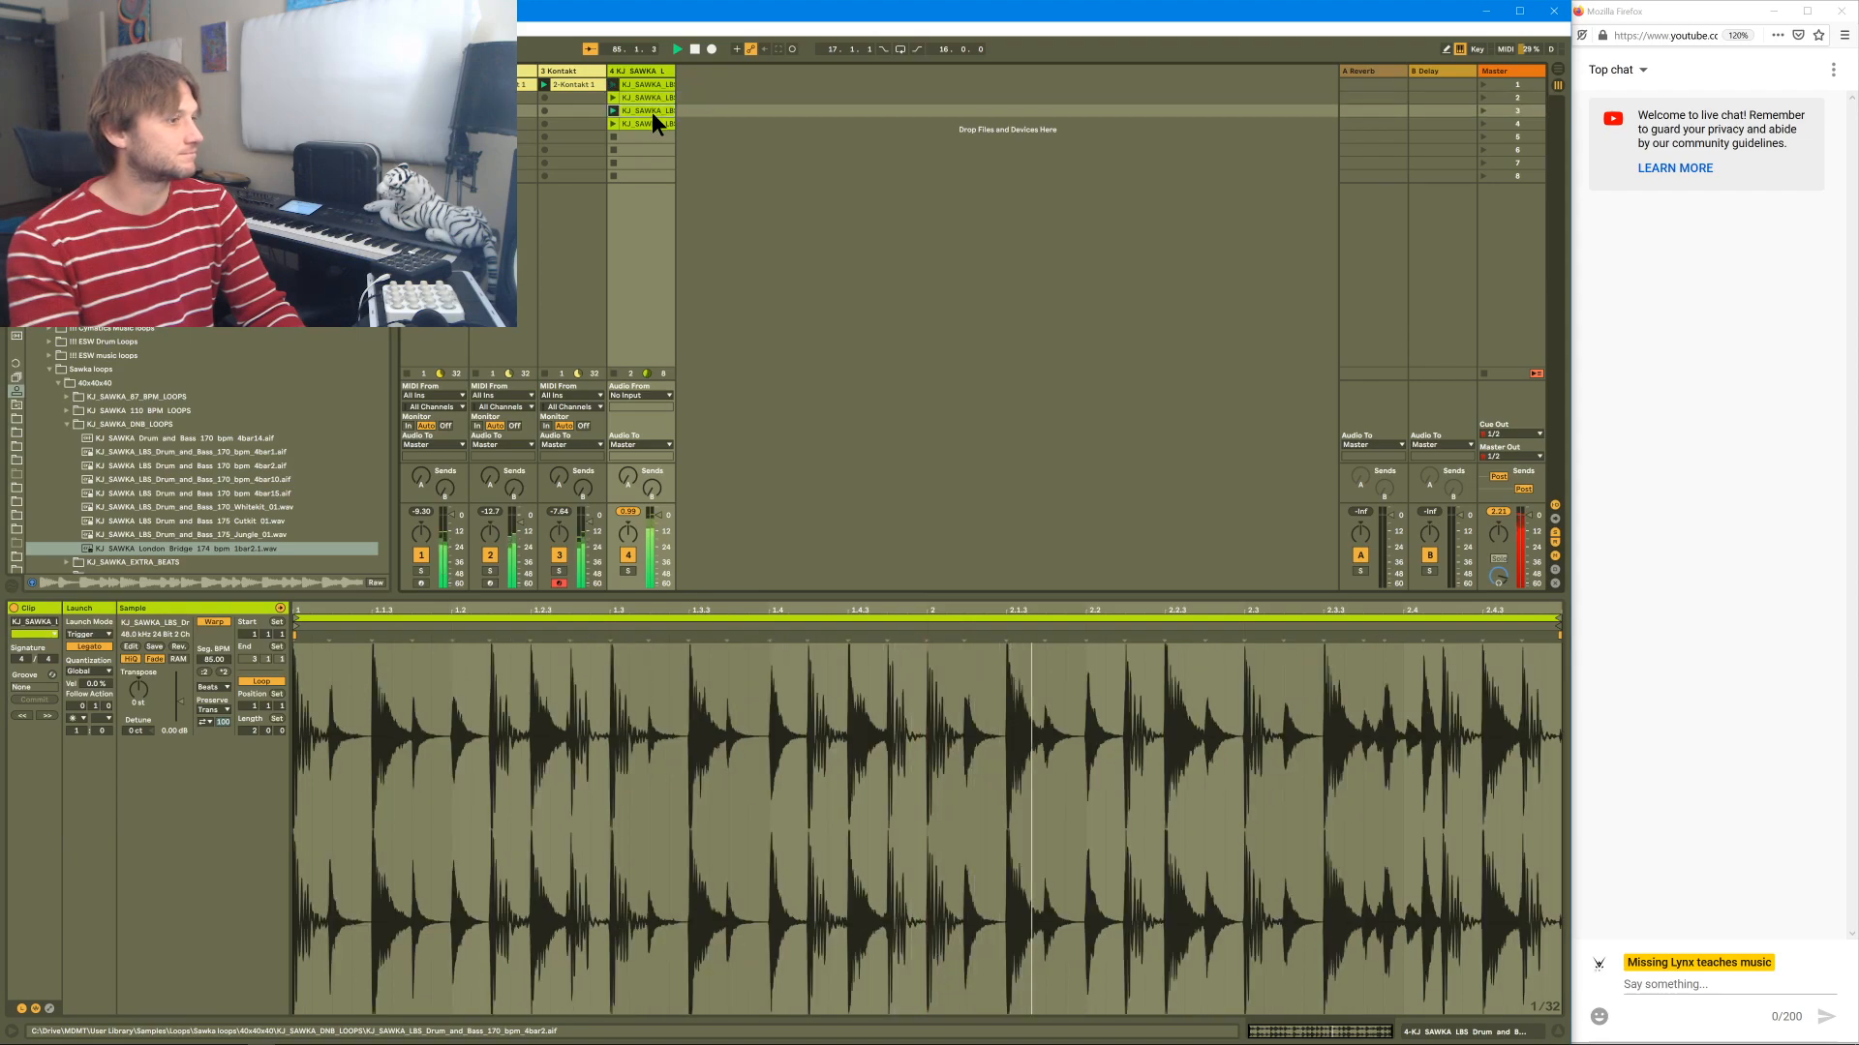
pyautogui.moveTo(173, 699)
pyautogui.mouseDown()
pyautogui.moveTo(173, 678)
pyautogui.moveTo(180, 700)
pyautogui.mouseUp()
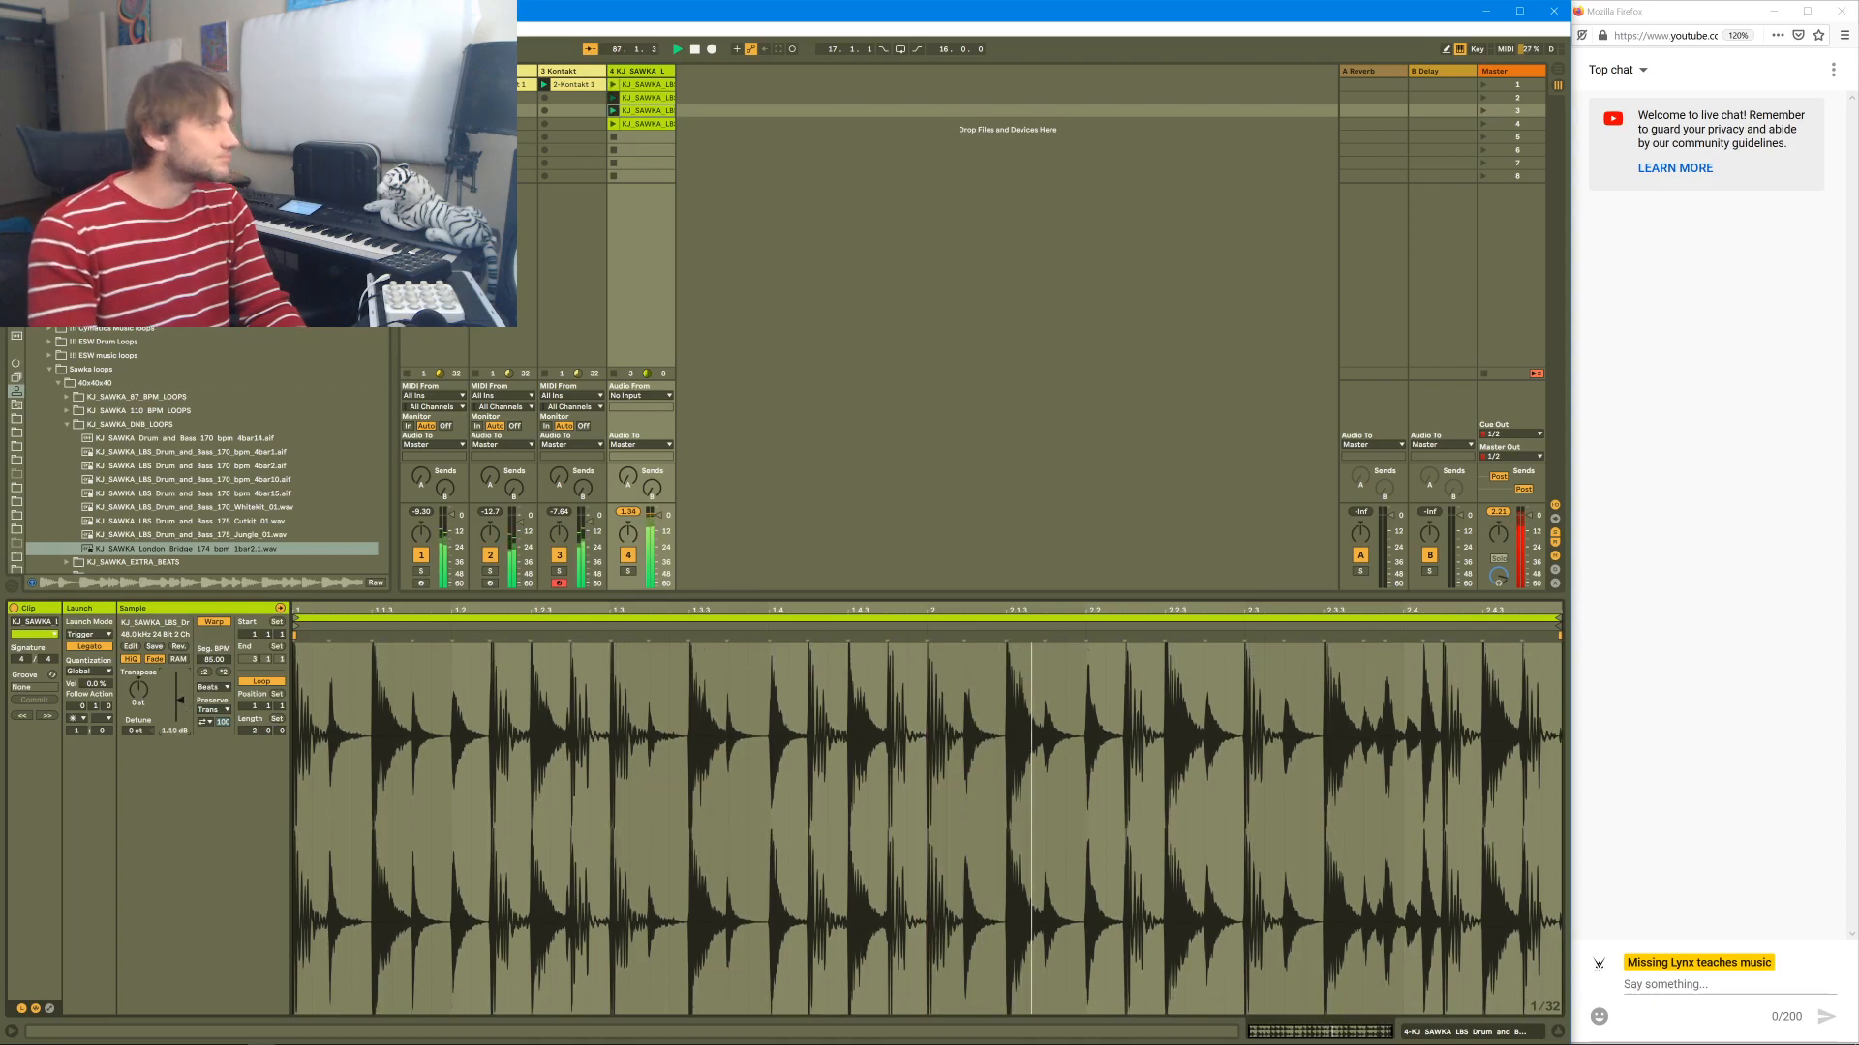
# - Add a Glue Compressor to the drum track with threshold -21.3 dB and makeup 6.67 dB, and set the track volume to -5.0 dB
pyautogui.click(646, 73)
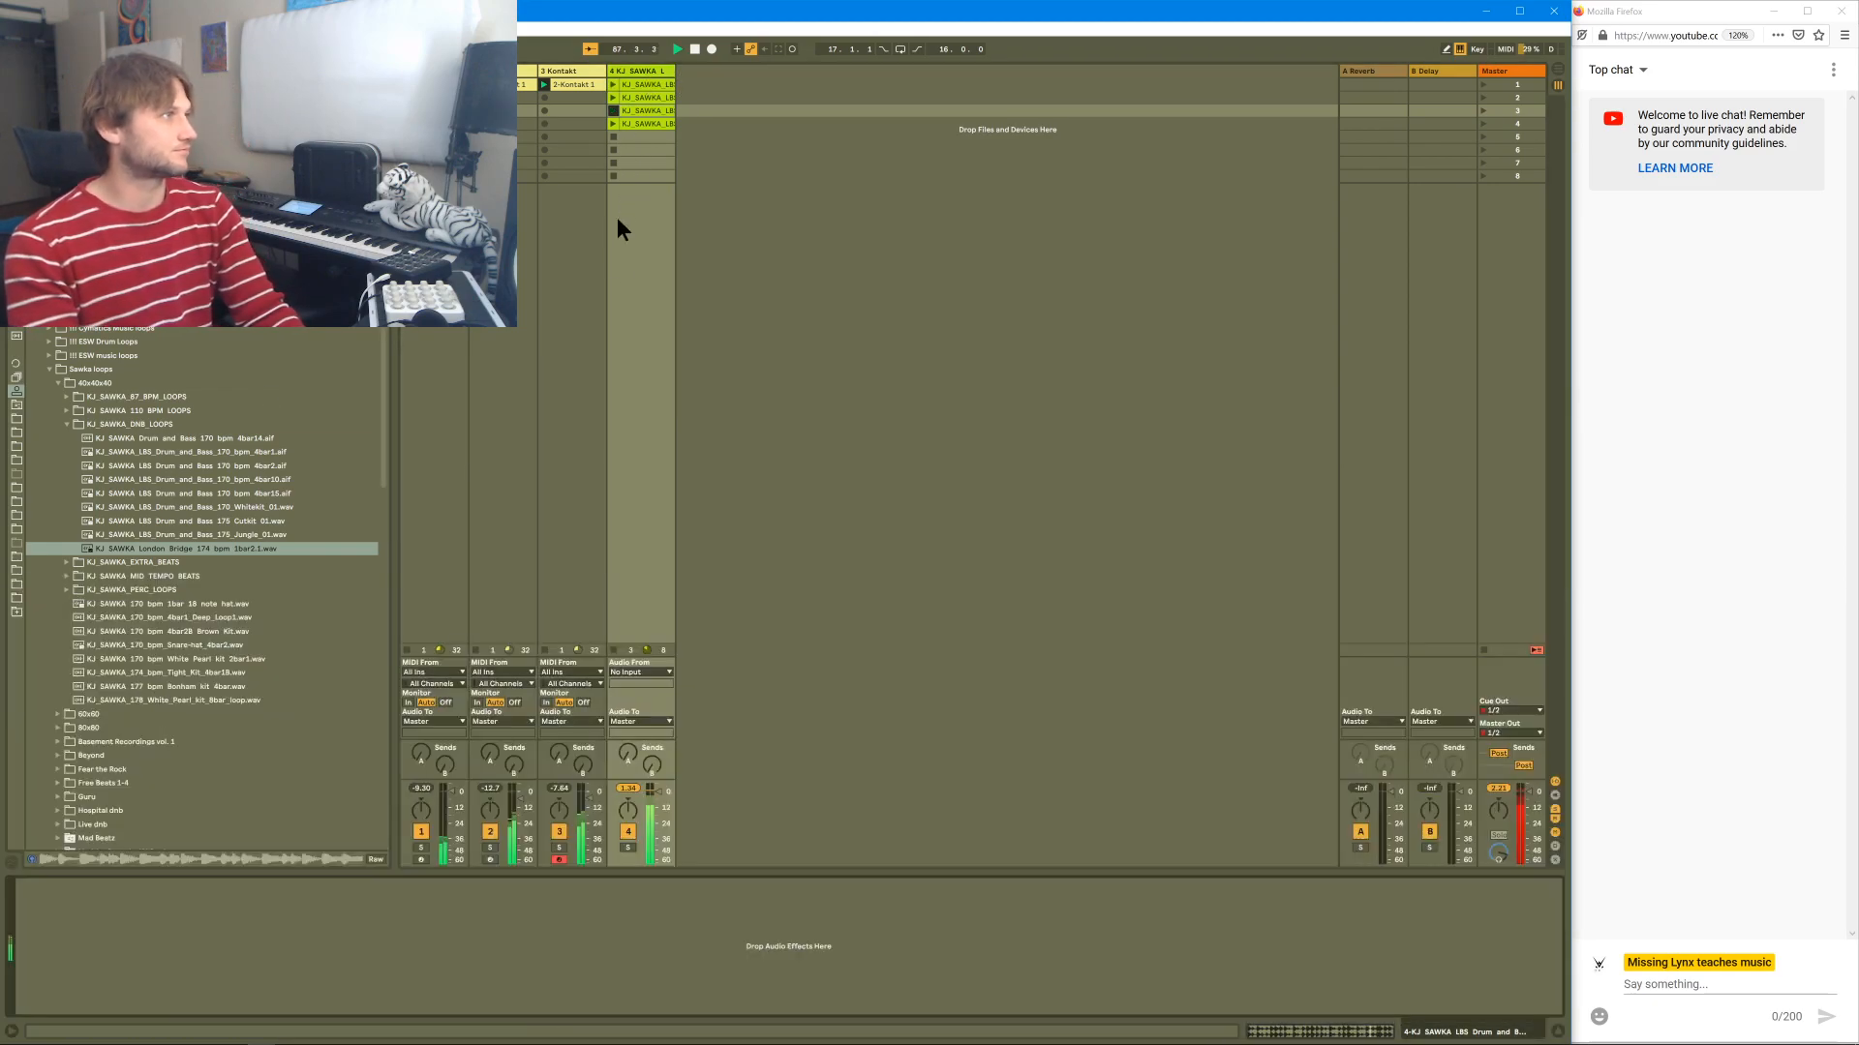
pyautogui.rightClick(492, 939)
pyautogui.moveTo(567, 839)
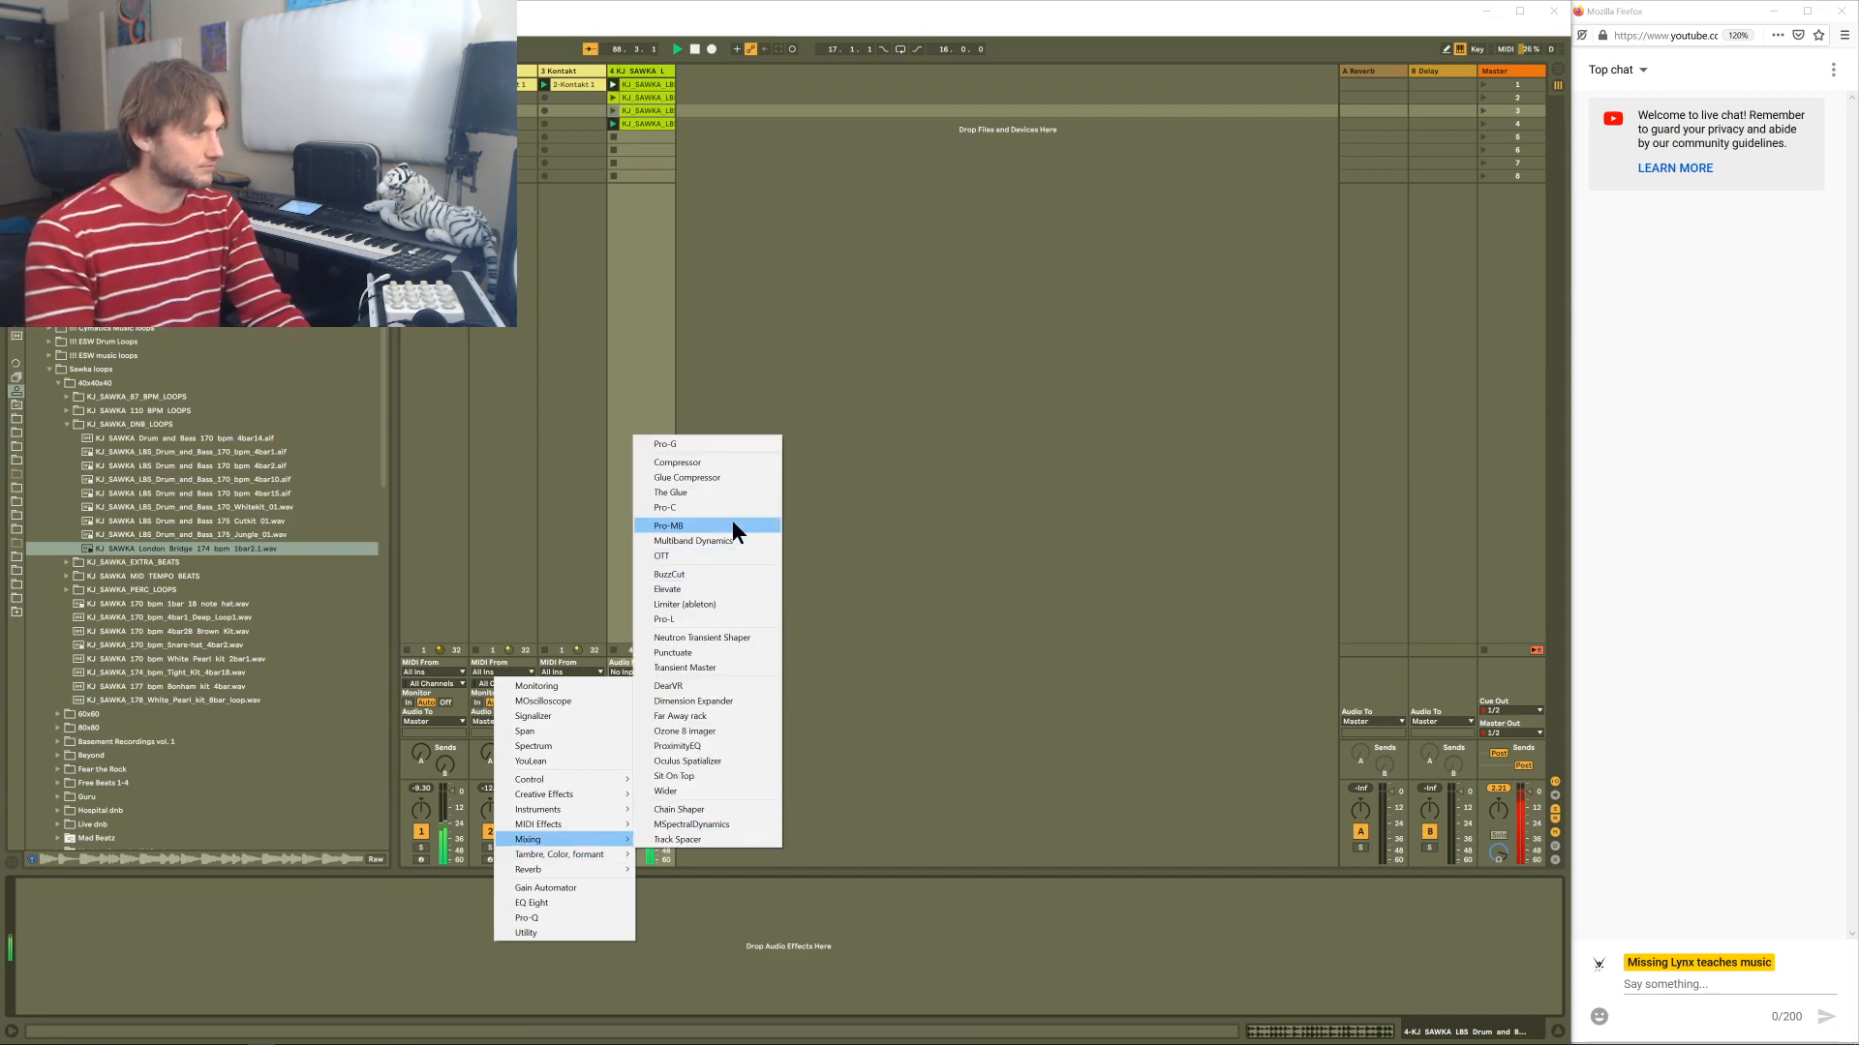
pyautogui.click(720, 479)
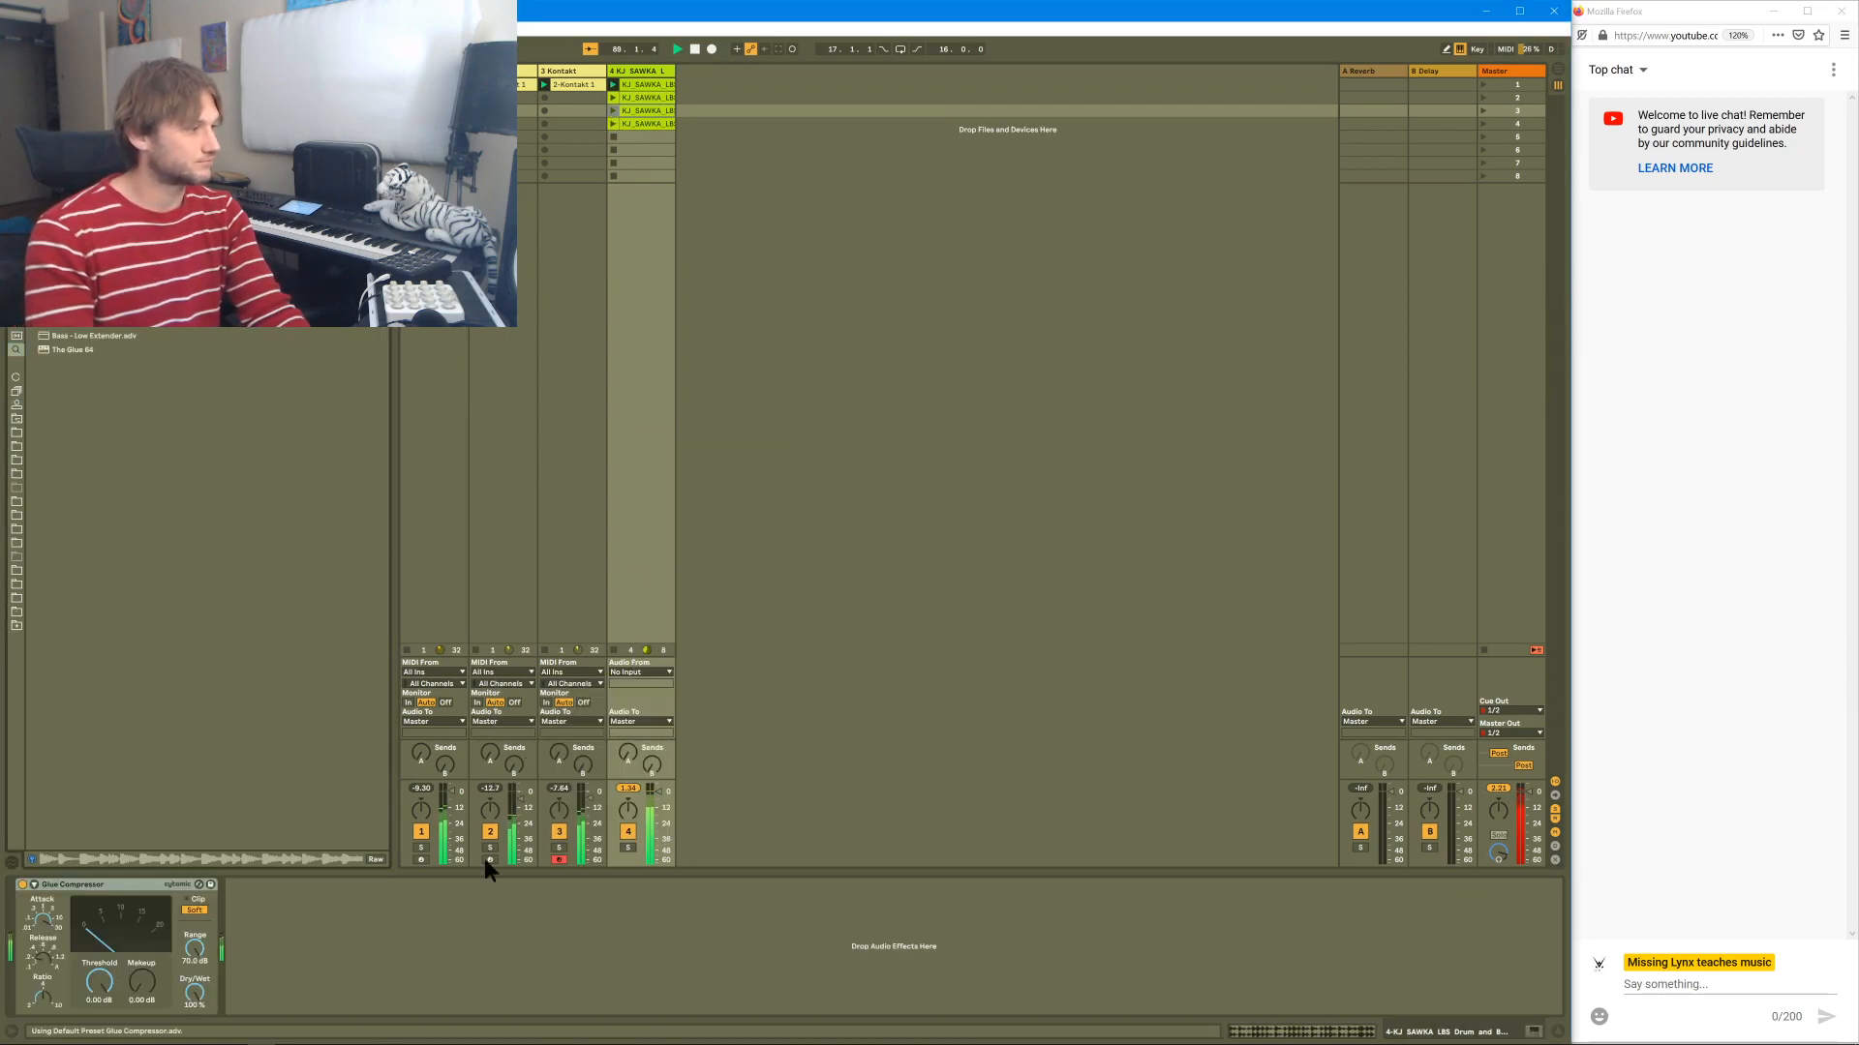
pyautogui.moveTo(100, 983)
pyautogui.mouseDown()
pyautogui.moveTo(100, 1022)
pyautogui.moveTo(142, 974)
pyautogui.moveTo(143, 938)
pyautogui.moveTo(100, 1003)
pyautogui.moveTo(100, 981)
pyautogui.mouseUp()
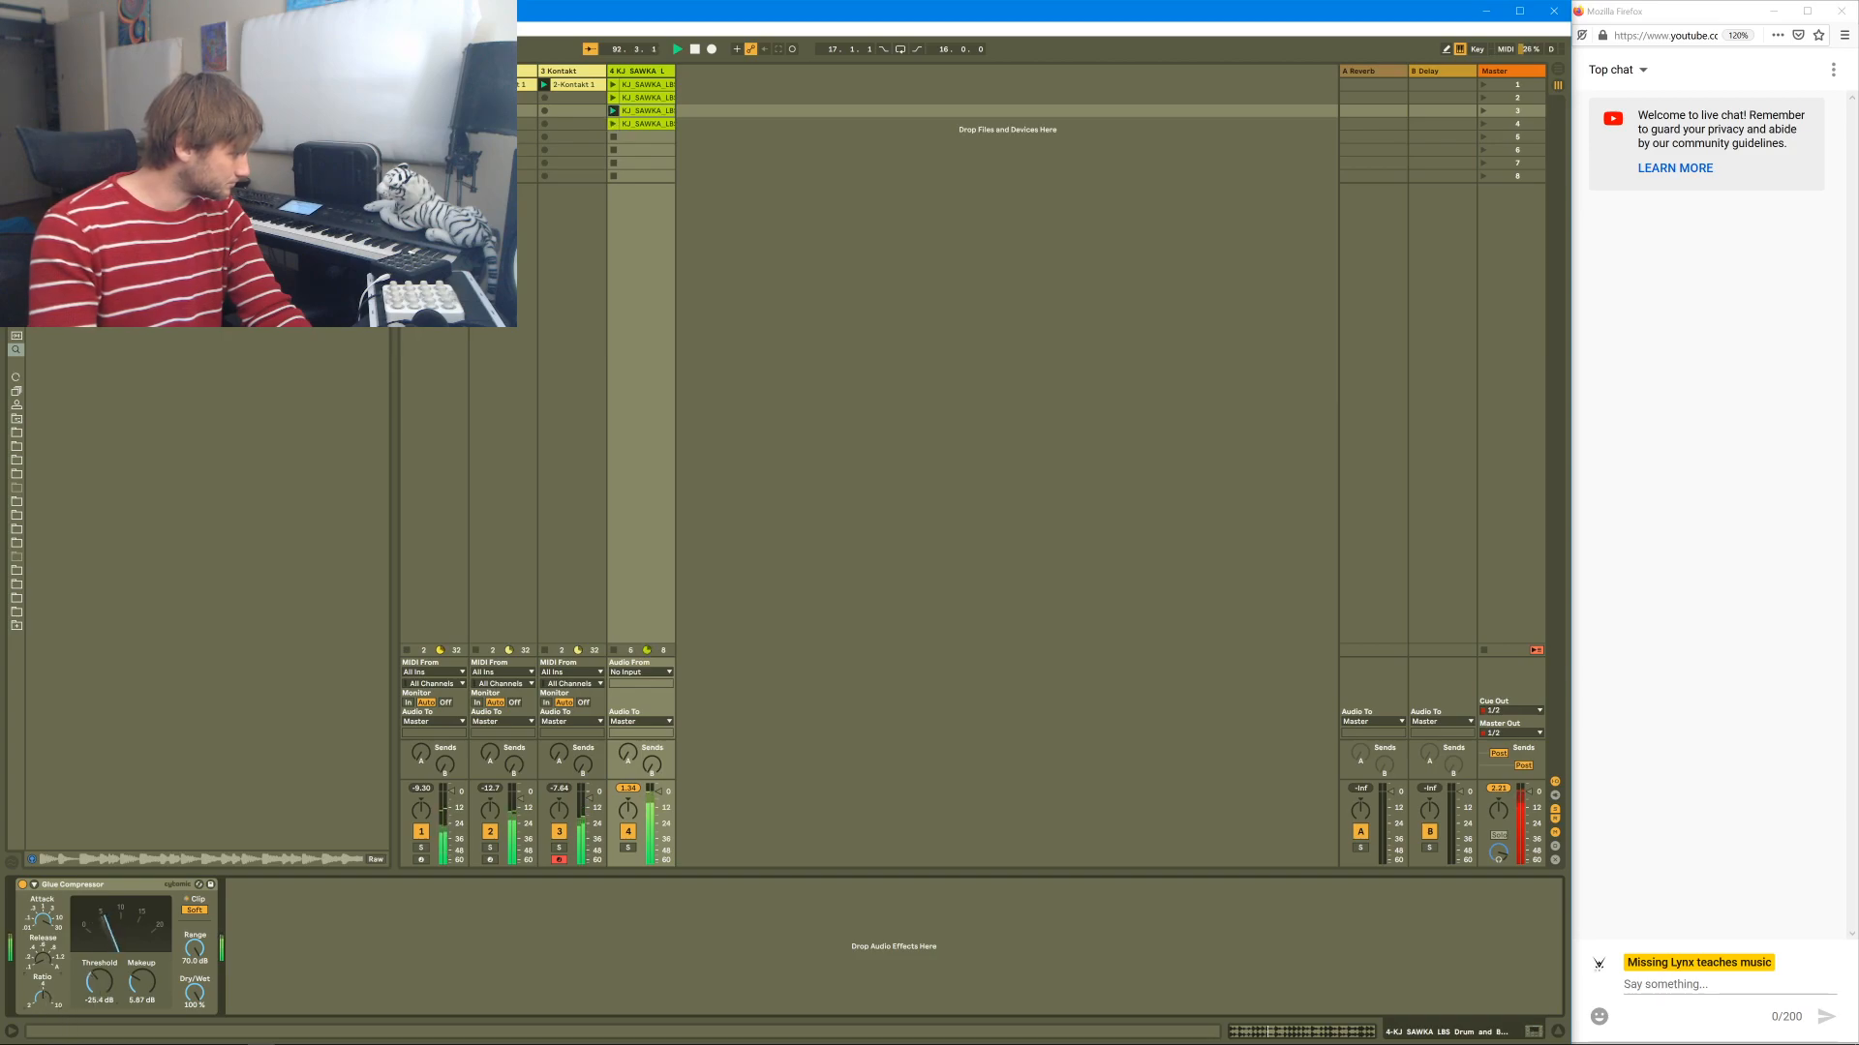
pyautogui.moveTo(84, 985)
pyautogui.mouseDown()
pyautogui.moveTo(85, 1017)
pyautogui.moveTo(96, 964)
pyautogui.mouseUp()
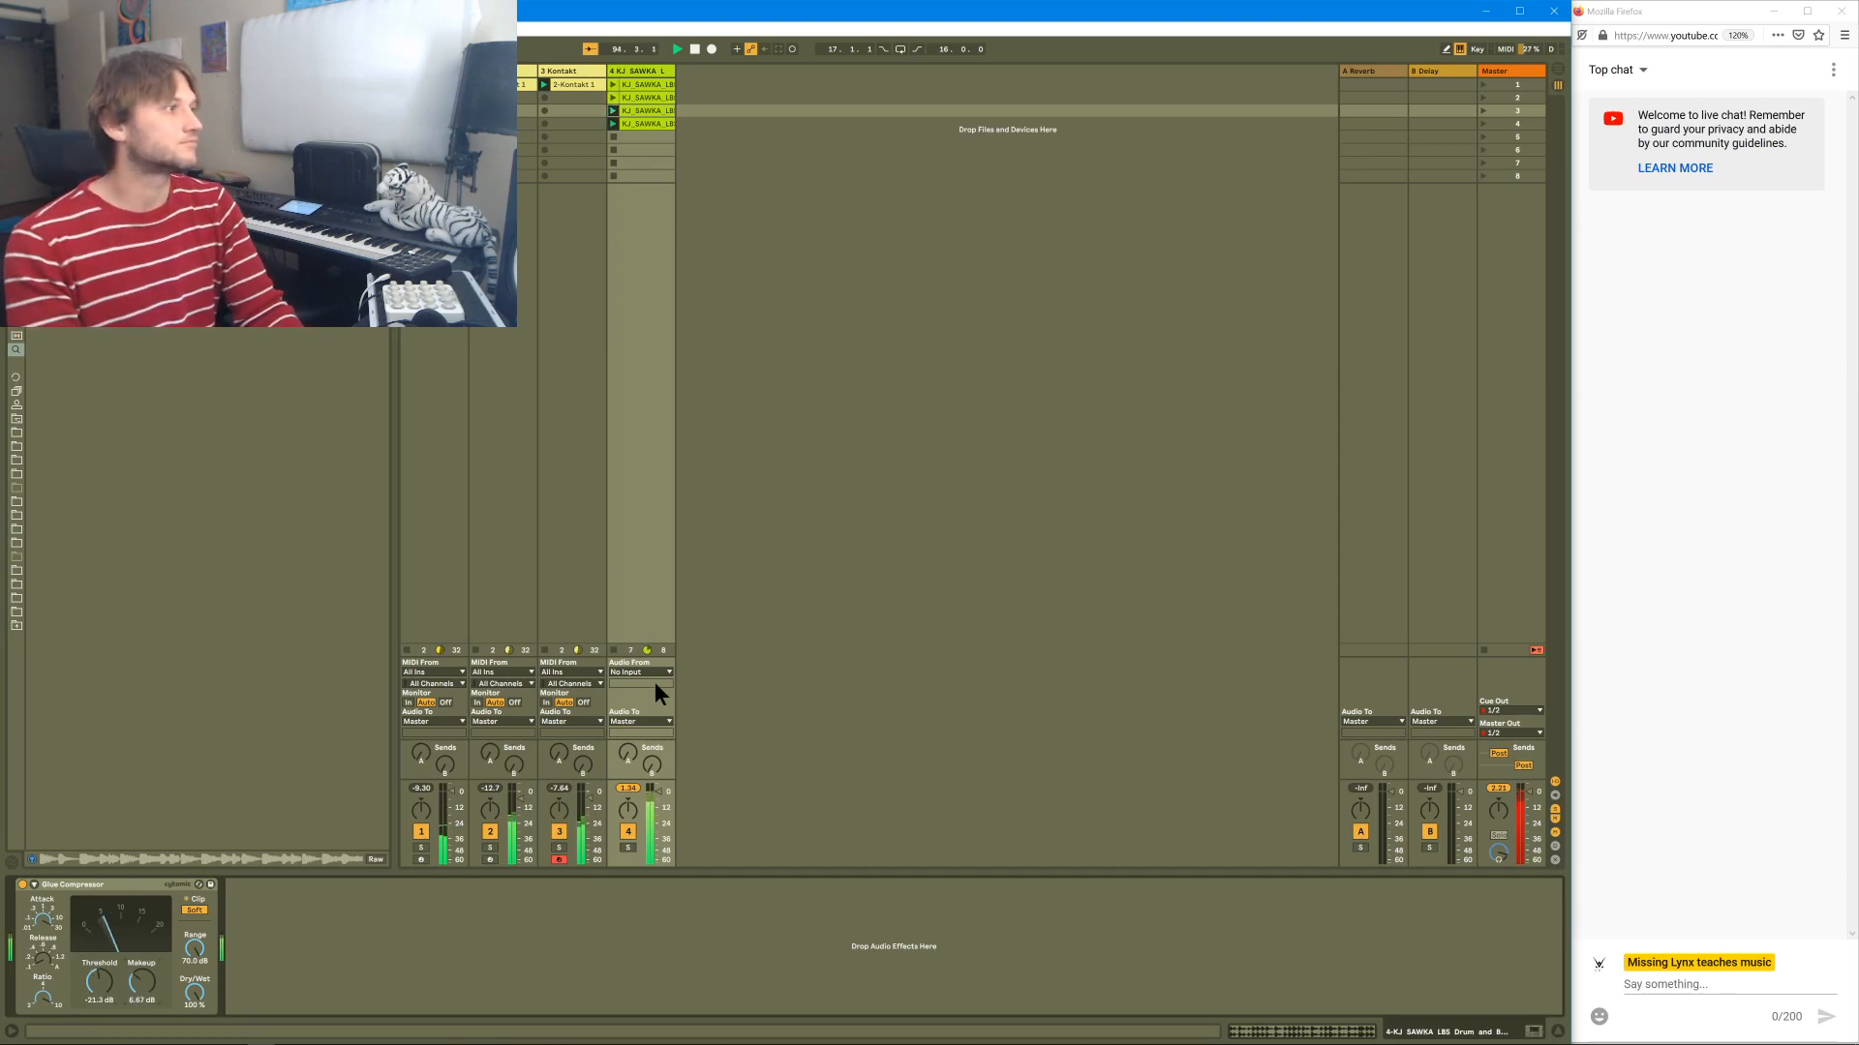
pyautogui.moveTo(648, 800); pyautogui.dragTo(658, 800)
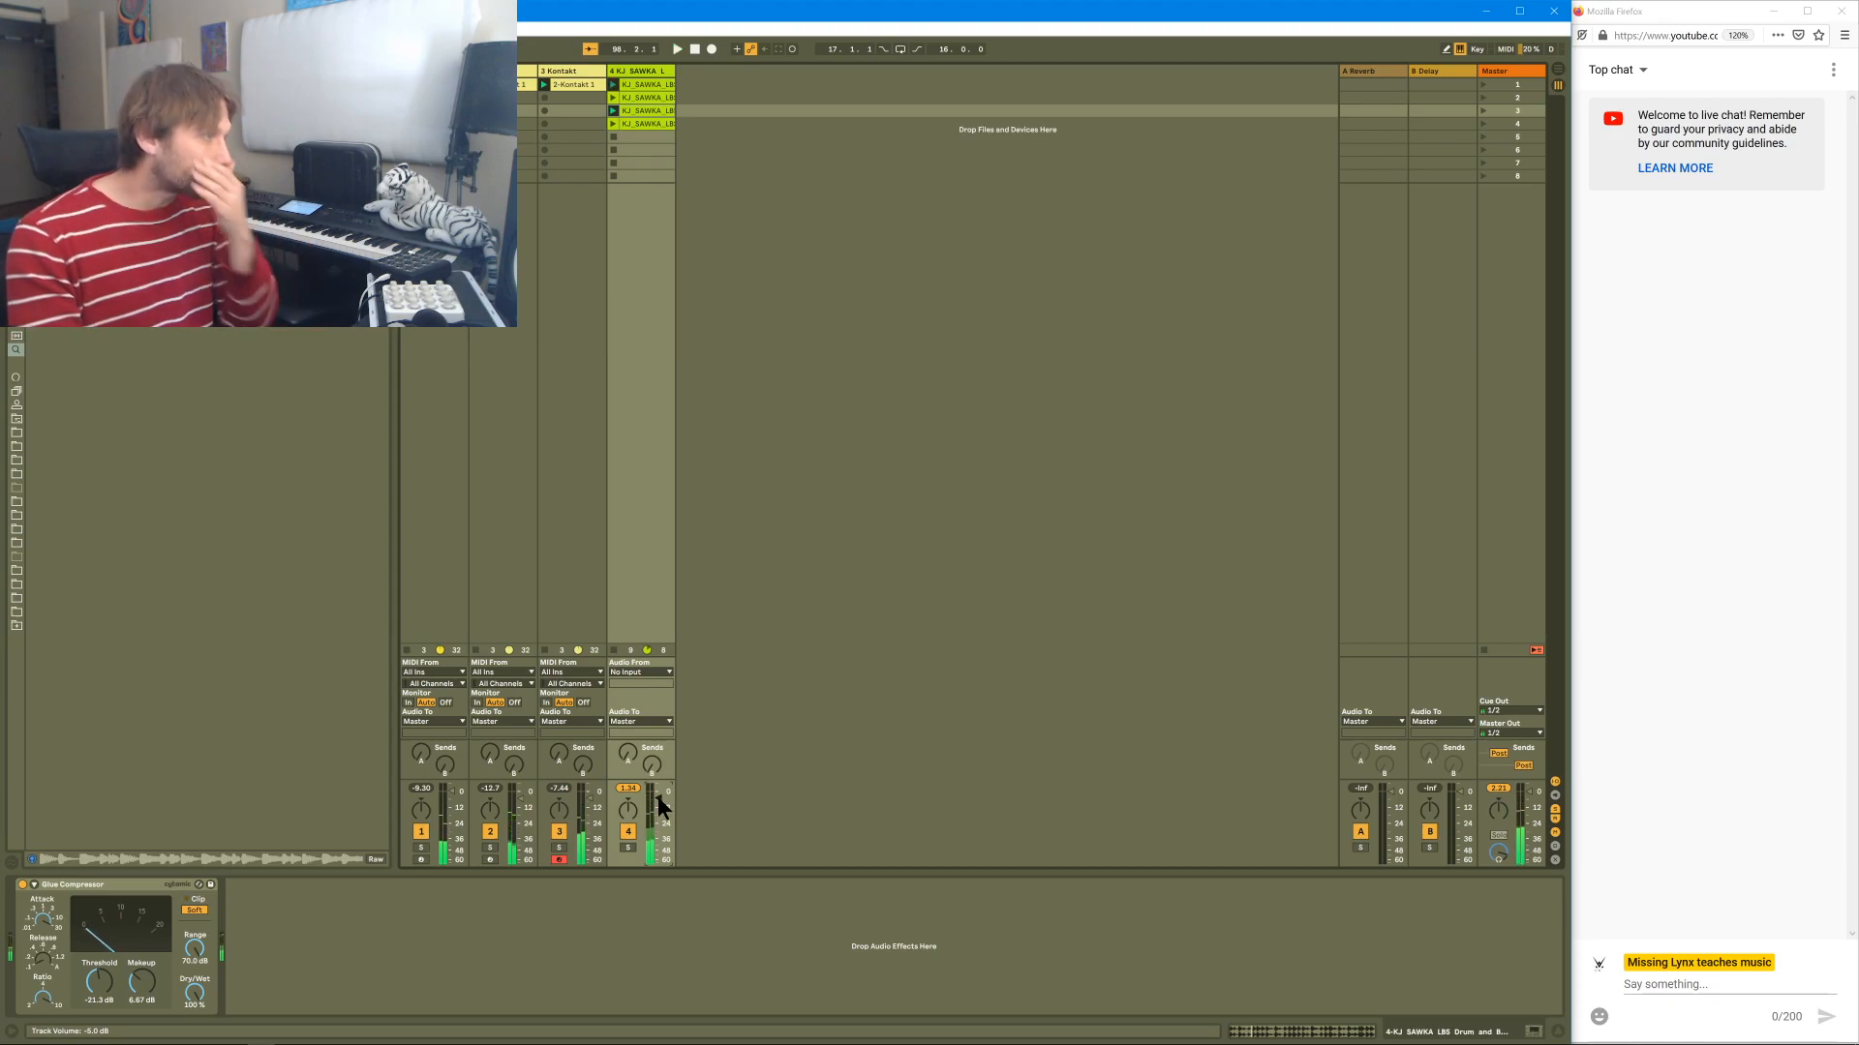
# - Duplicate the ASCEND piano track and select the first clip on the copy
pyautogui.click(582, 73)
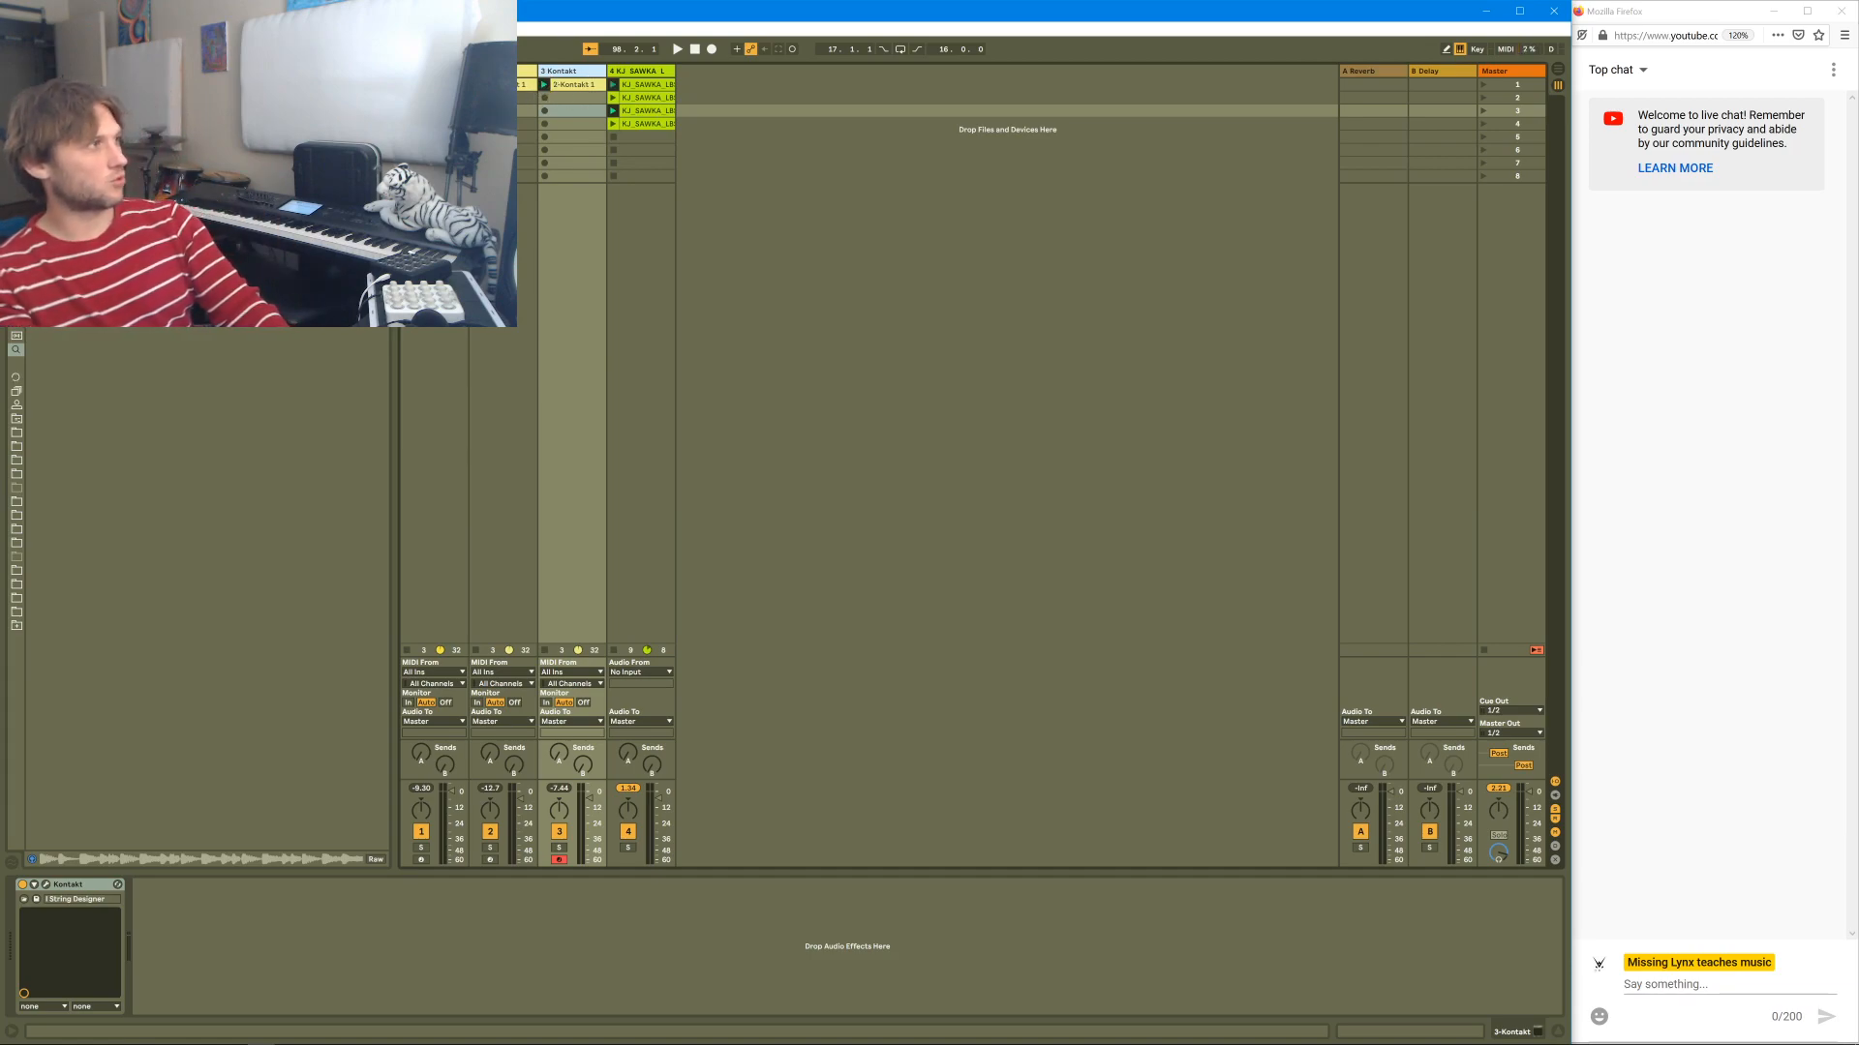
pyautogui.click(433, 72)
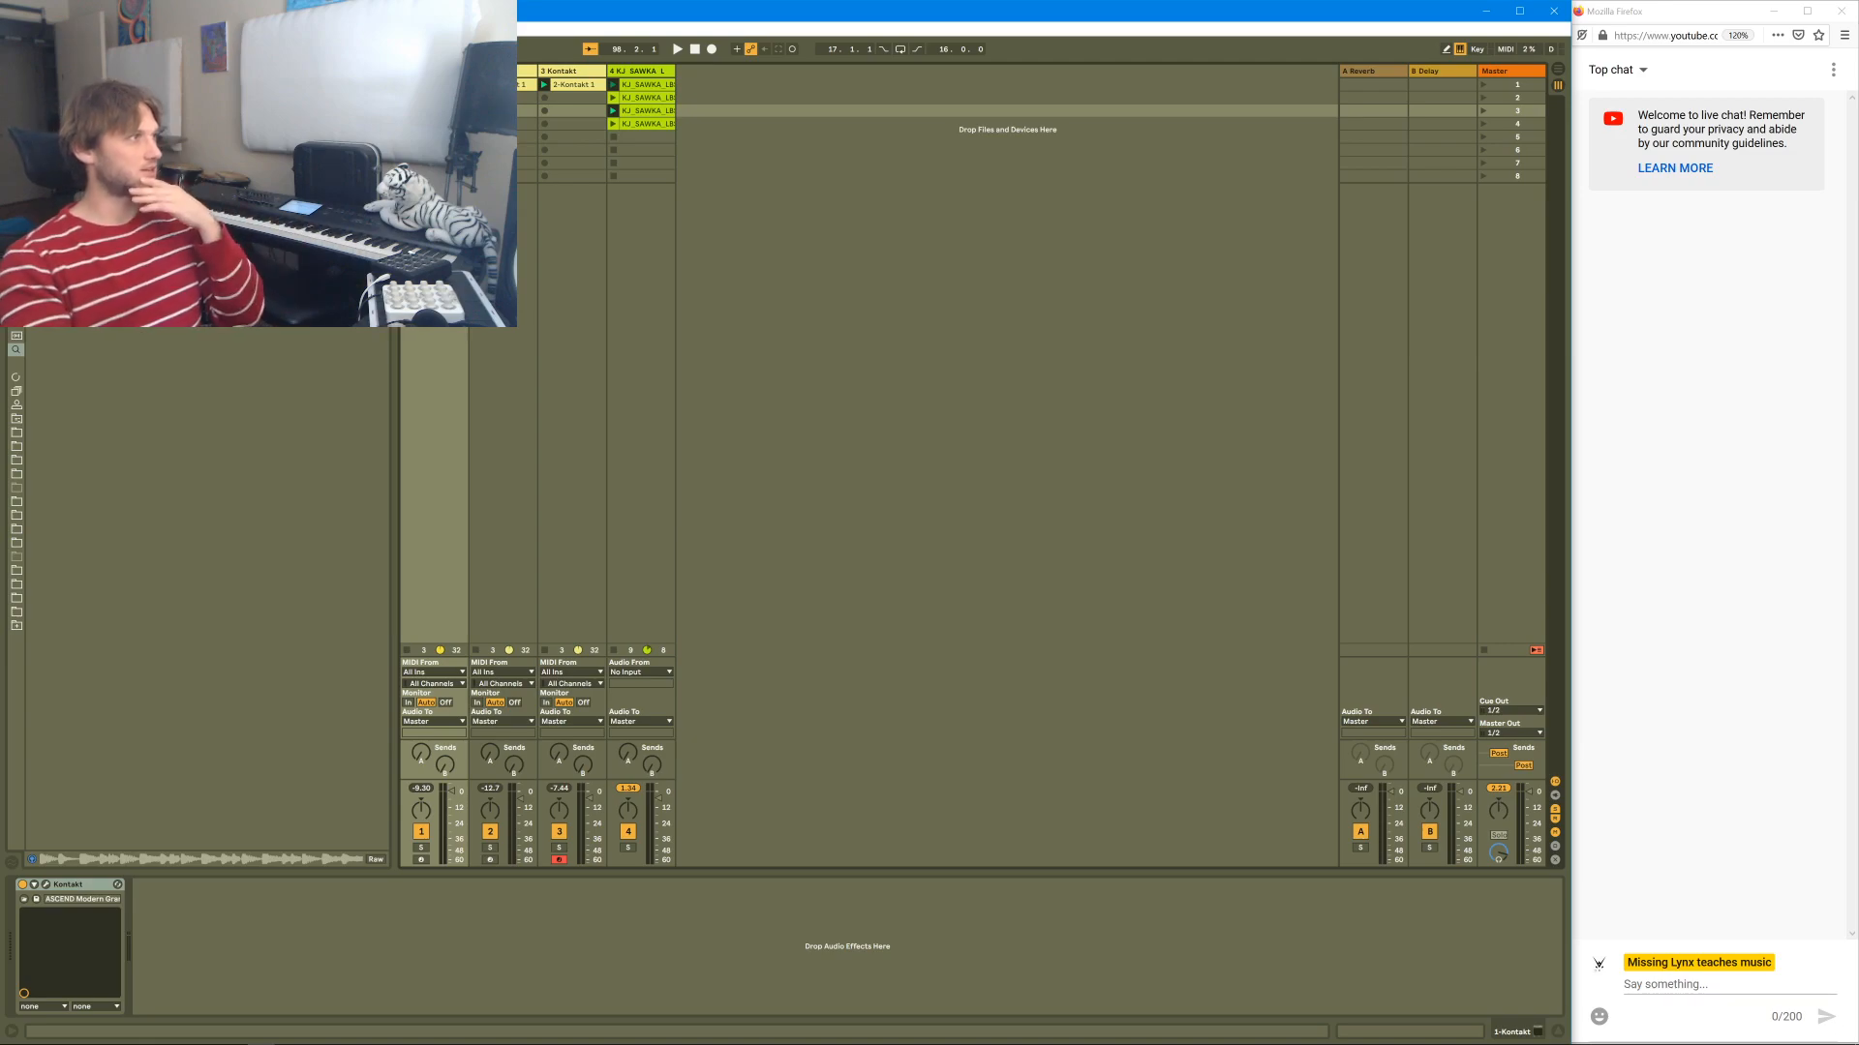
pyautogui.hotkey('ctrl', 'd')
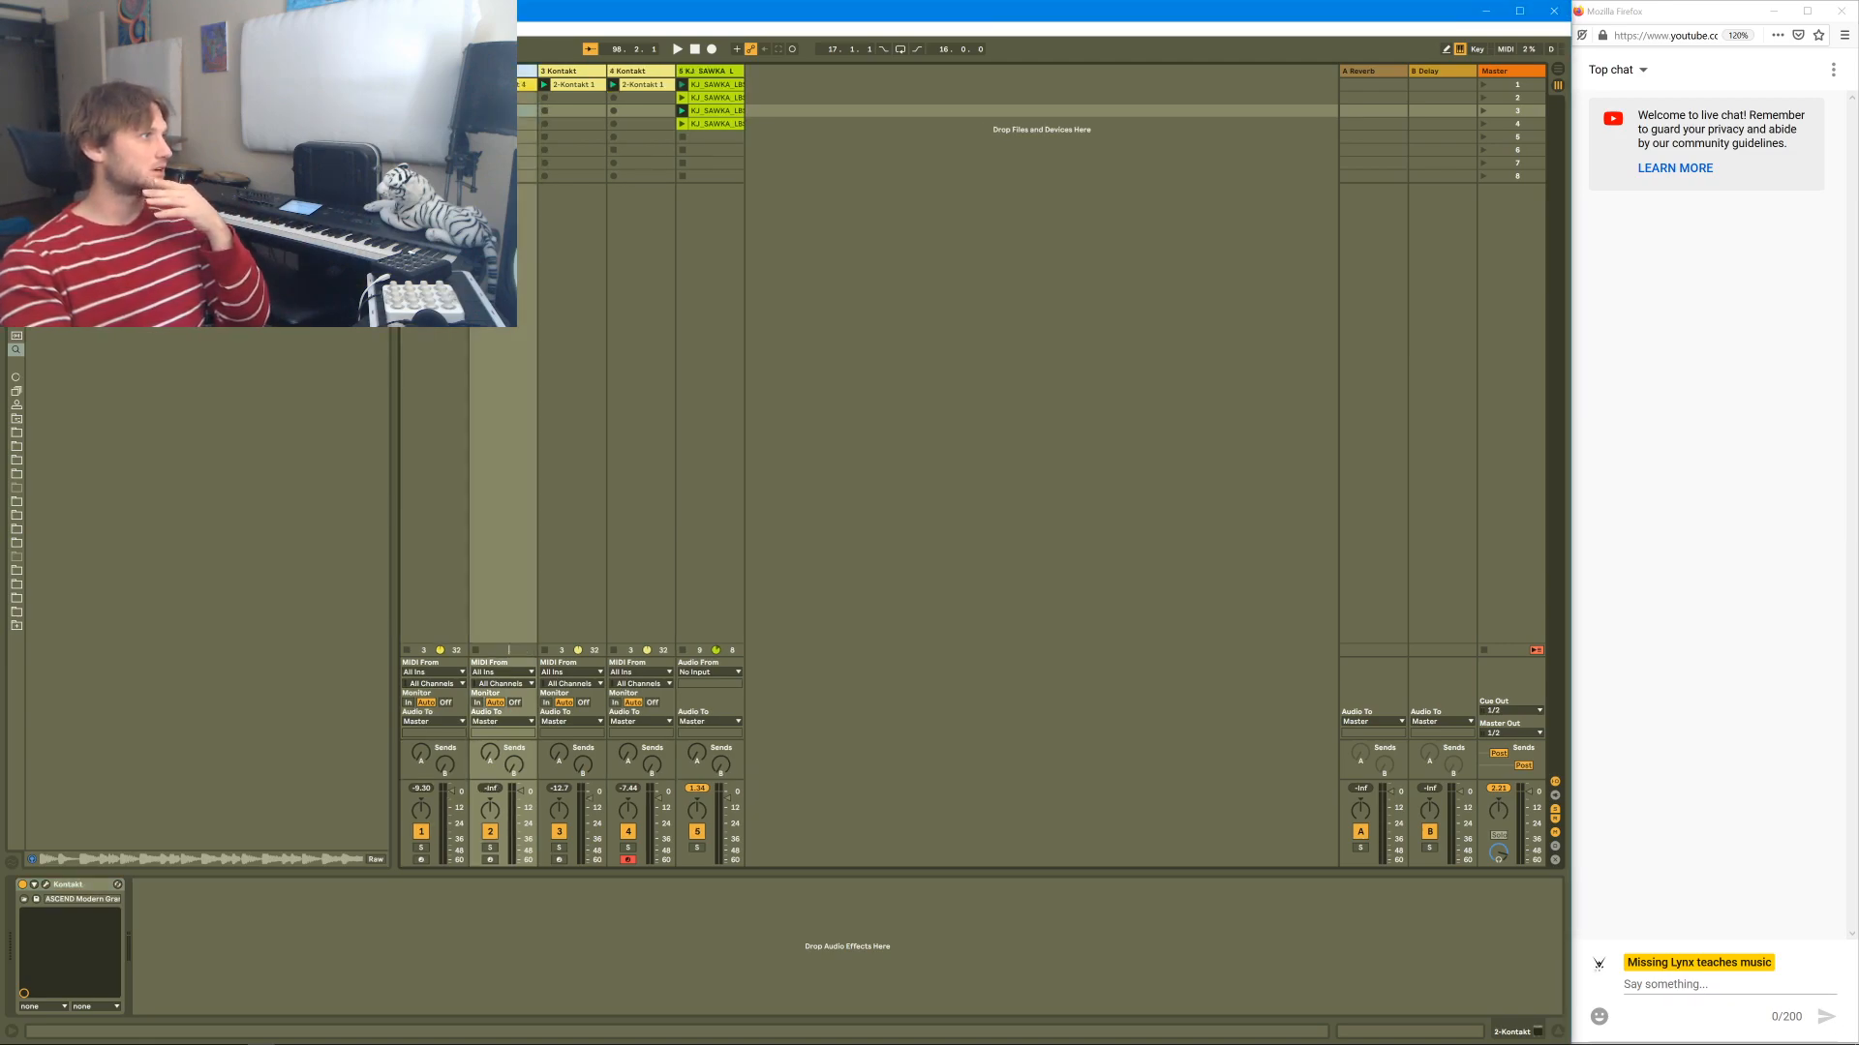
pyautogui.click(504, 84)
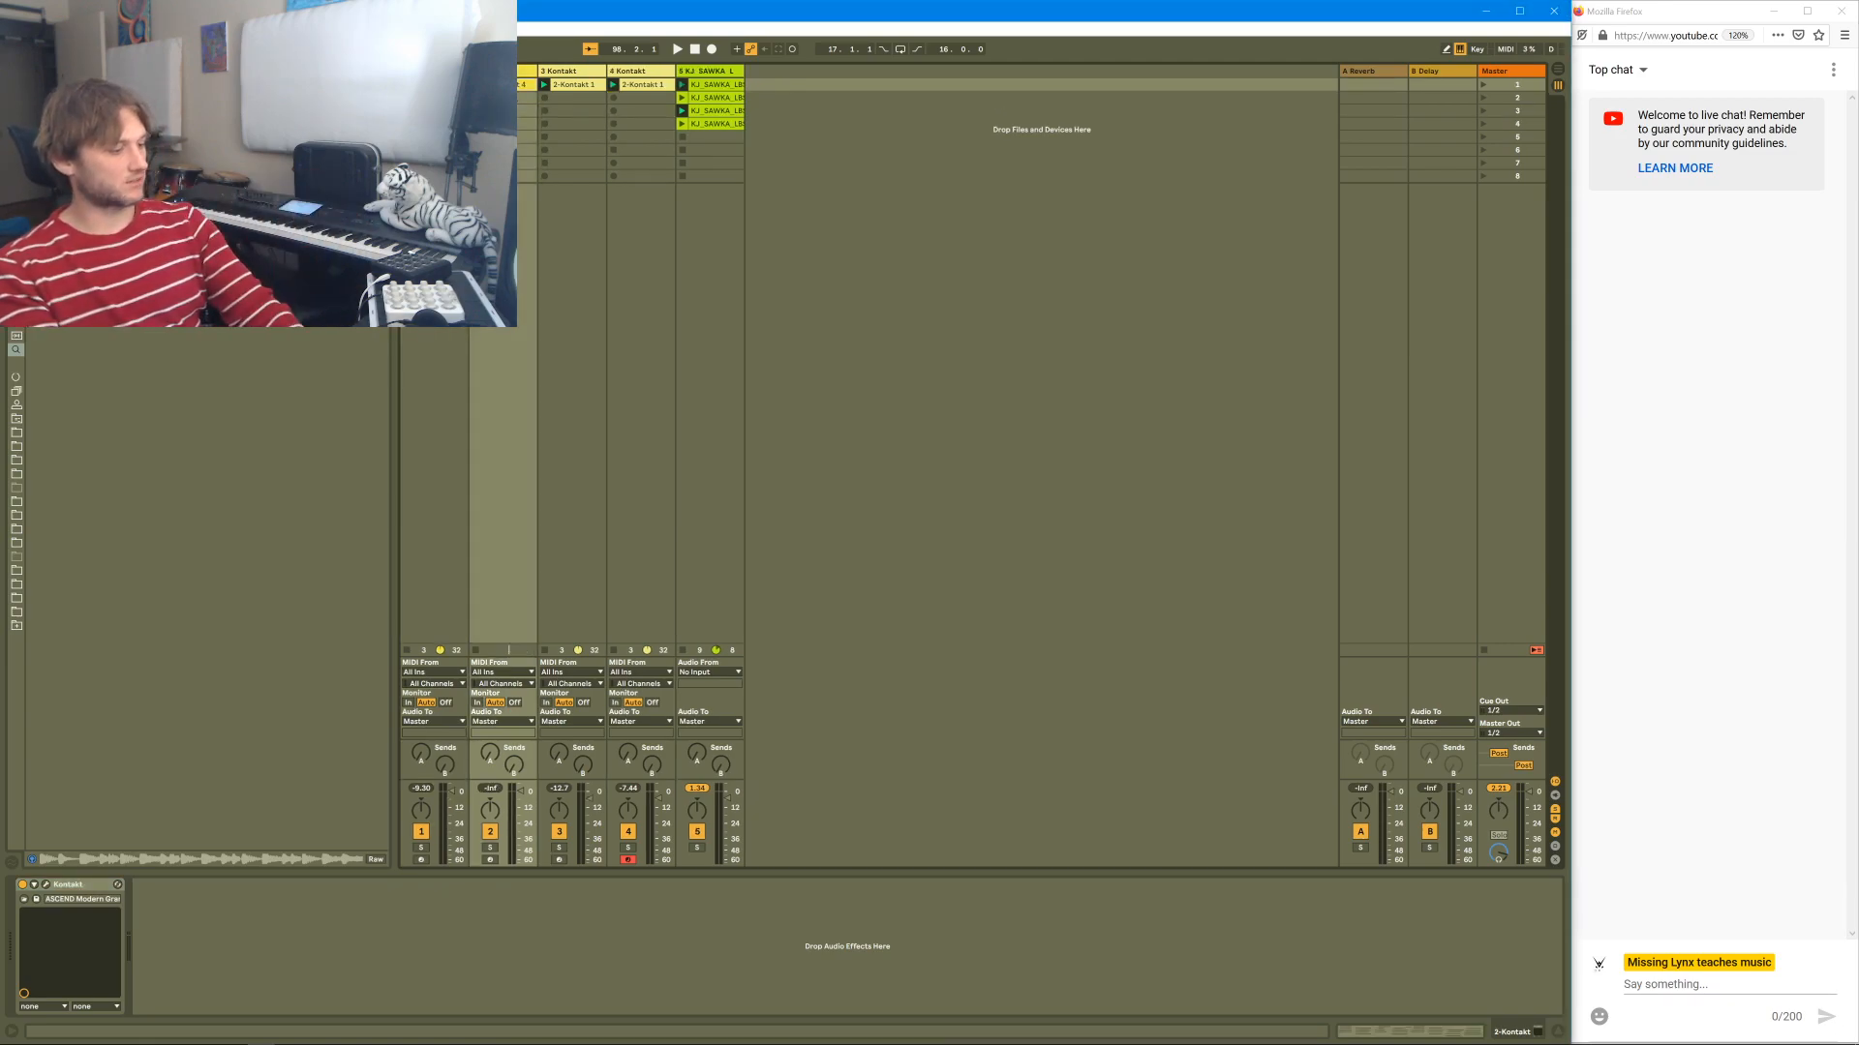
# - Load the Basic Concert D preset in the duplicated track's ASCEND instrument and arm that track for recording
pyautogui.click(45, 884)
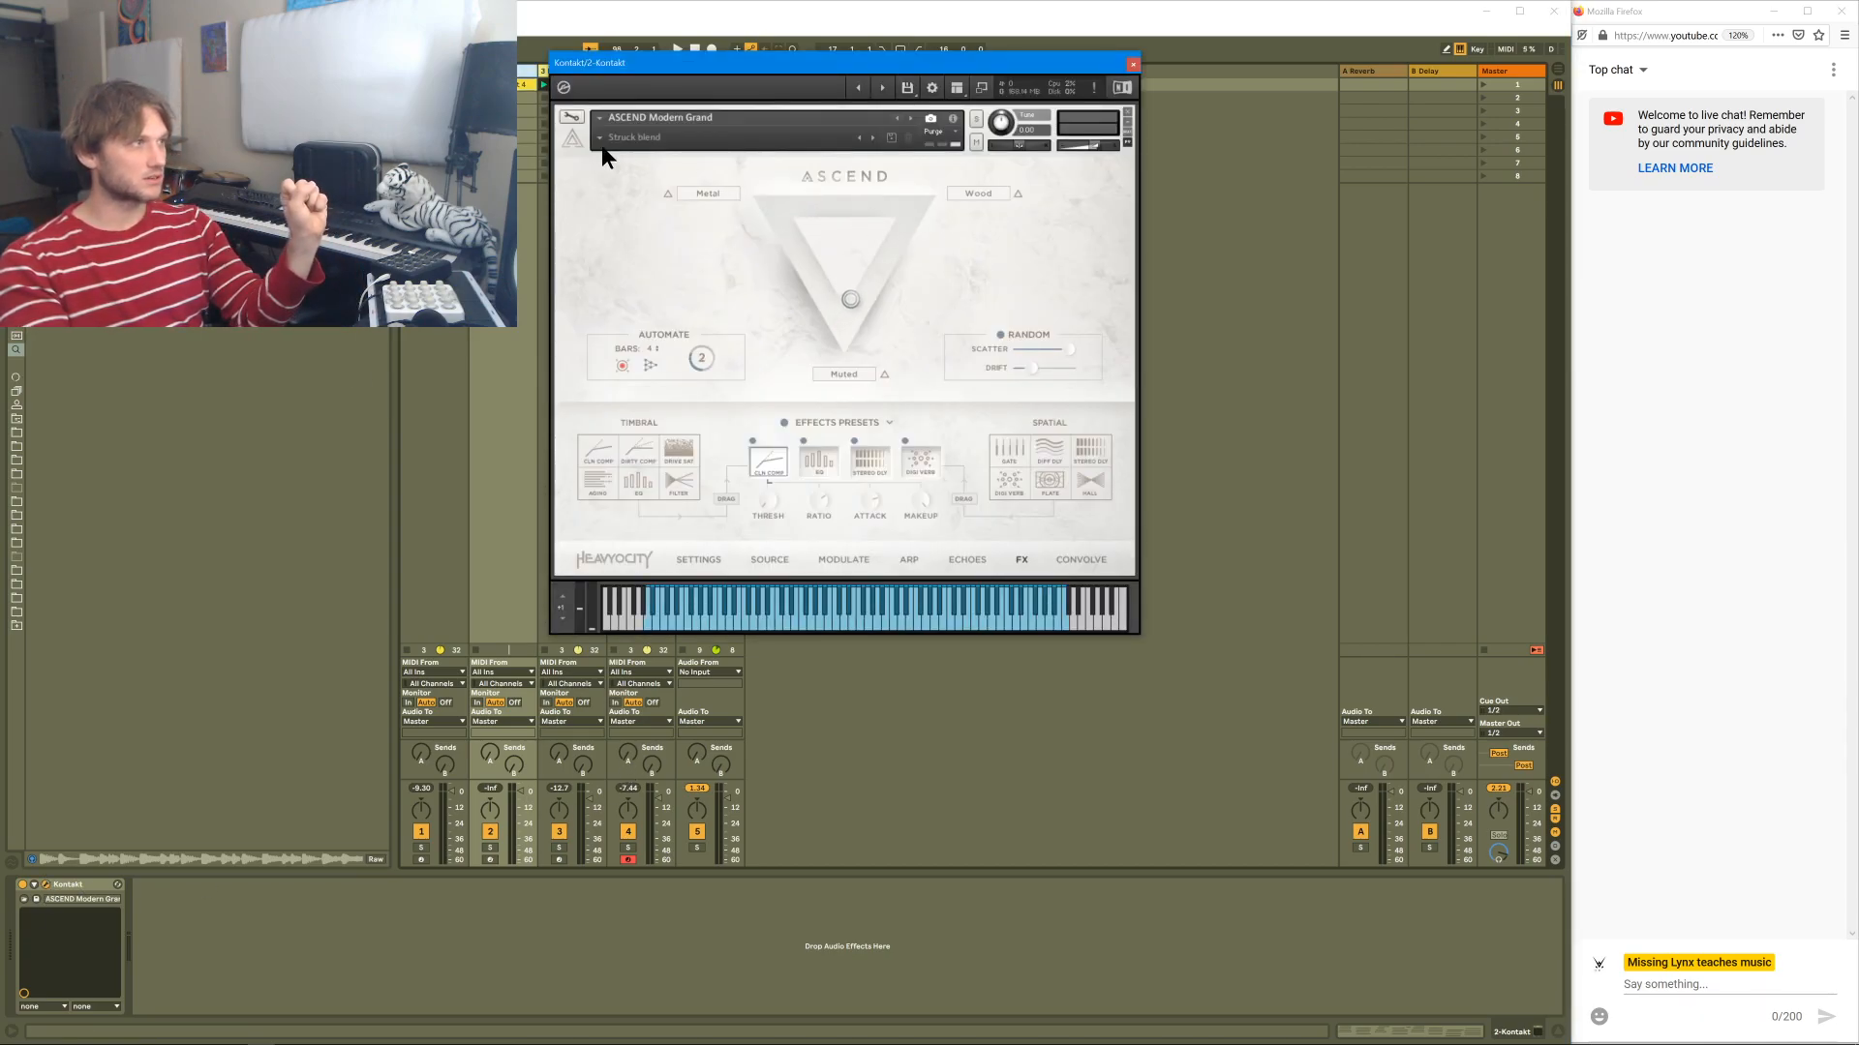
pyautogui.moveTo(612, 149)
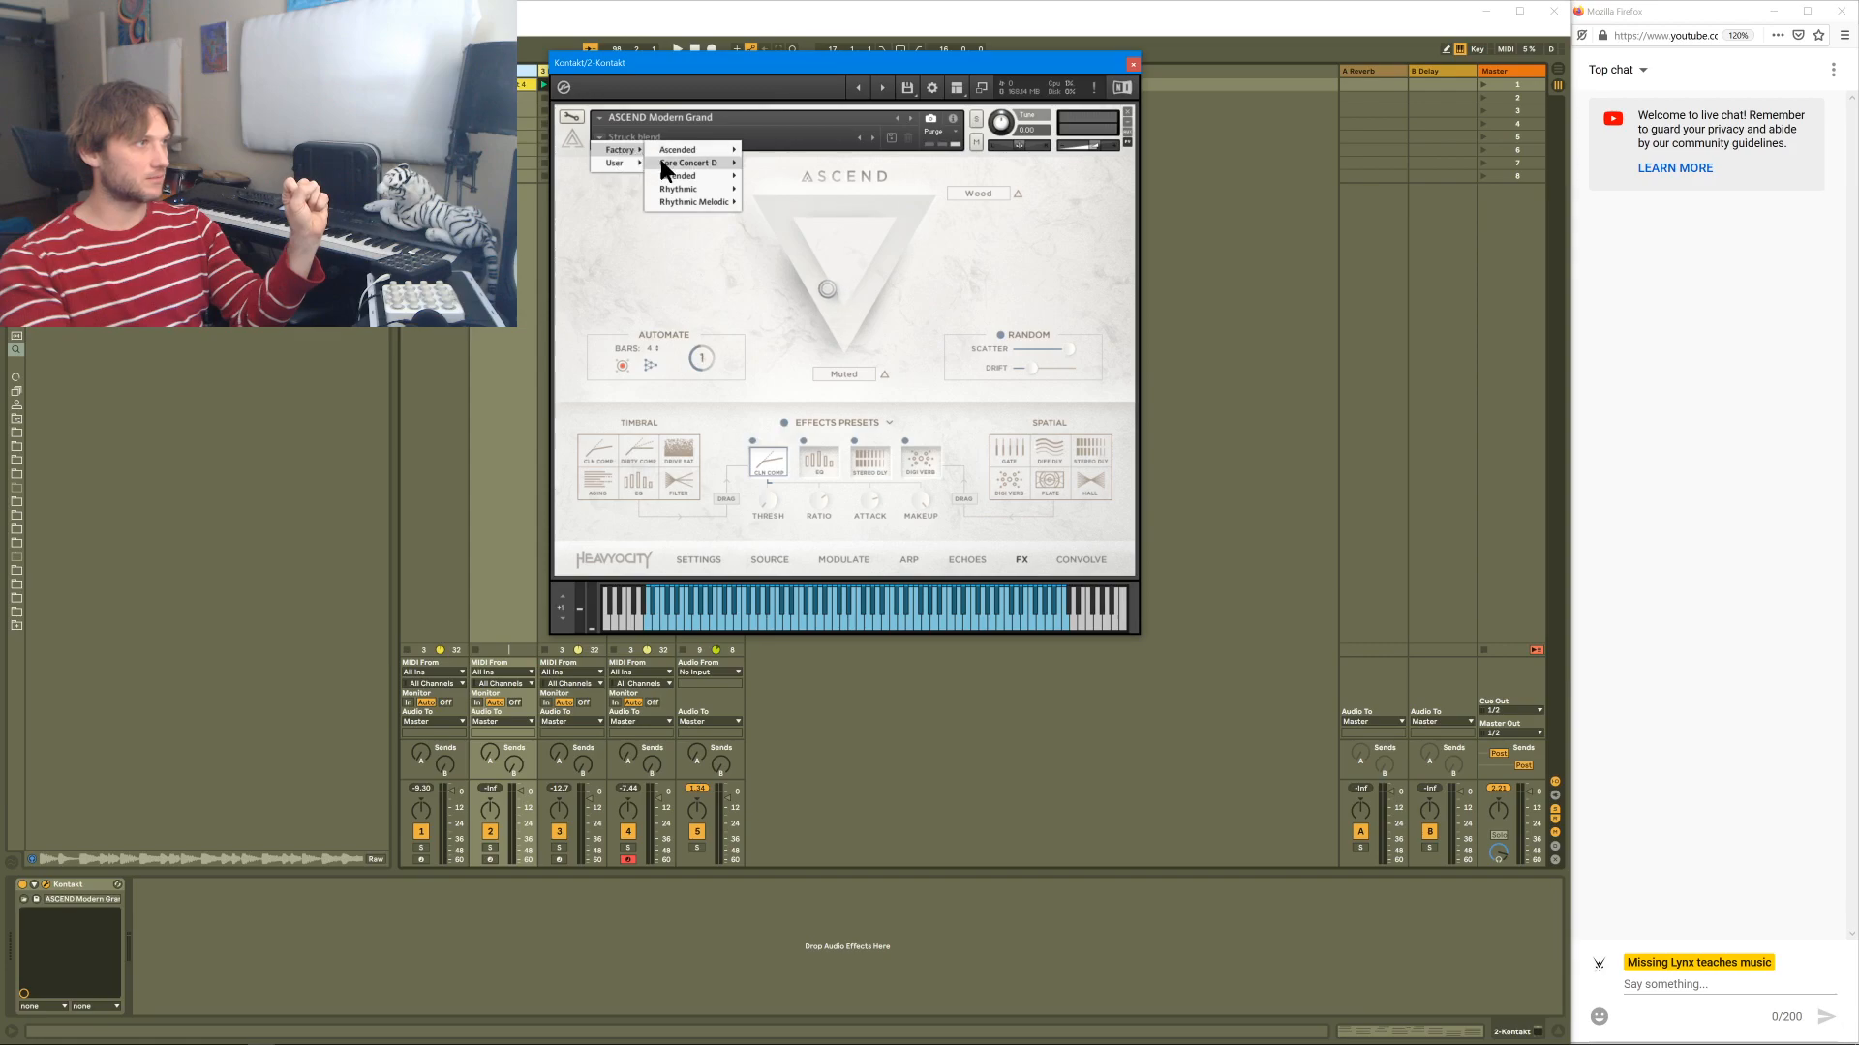
pyautogui.click(765, 161)
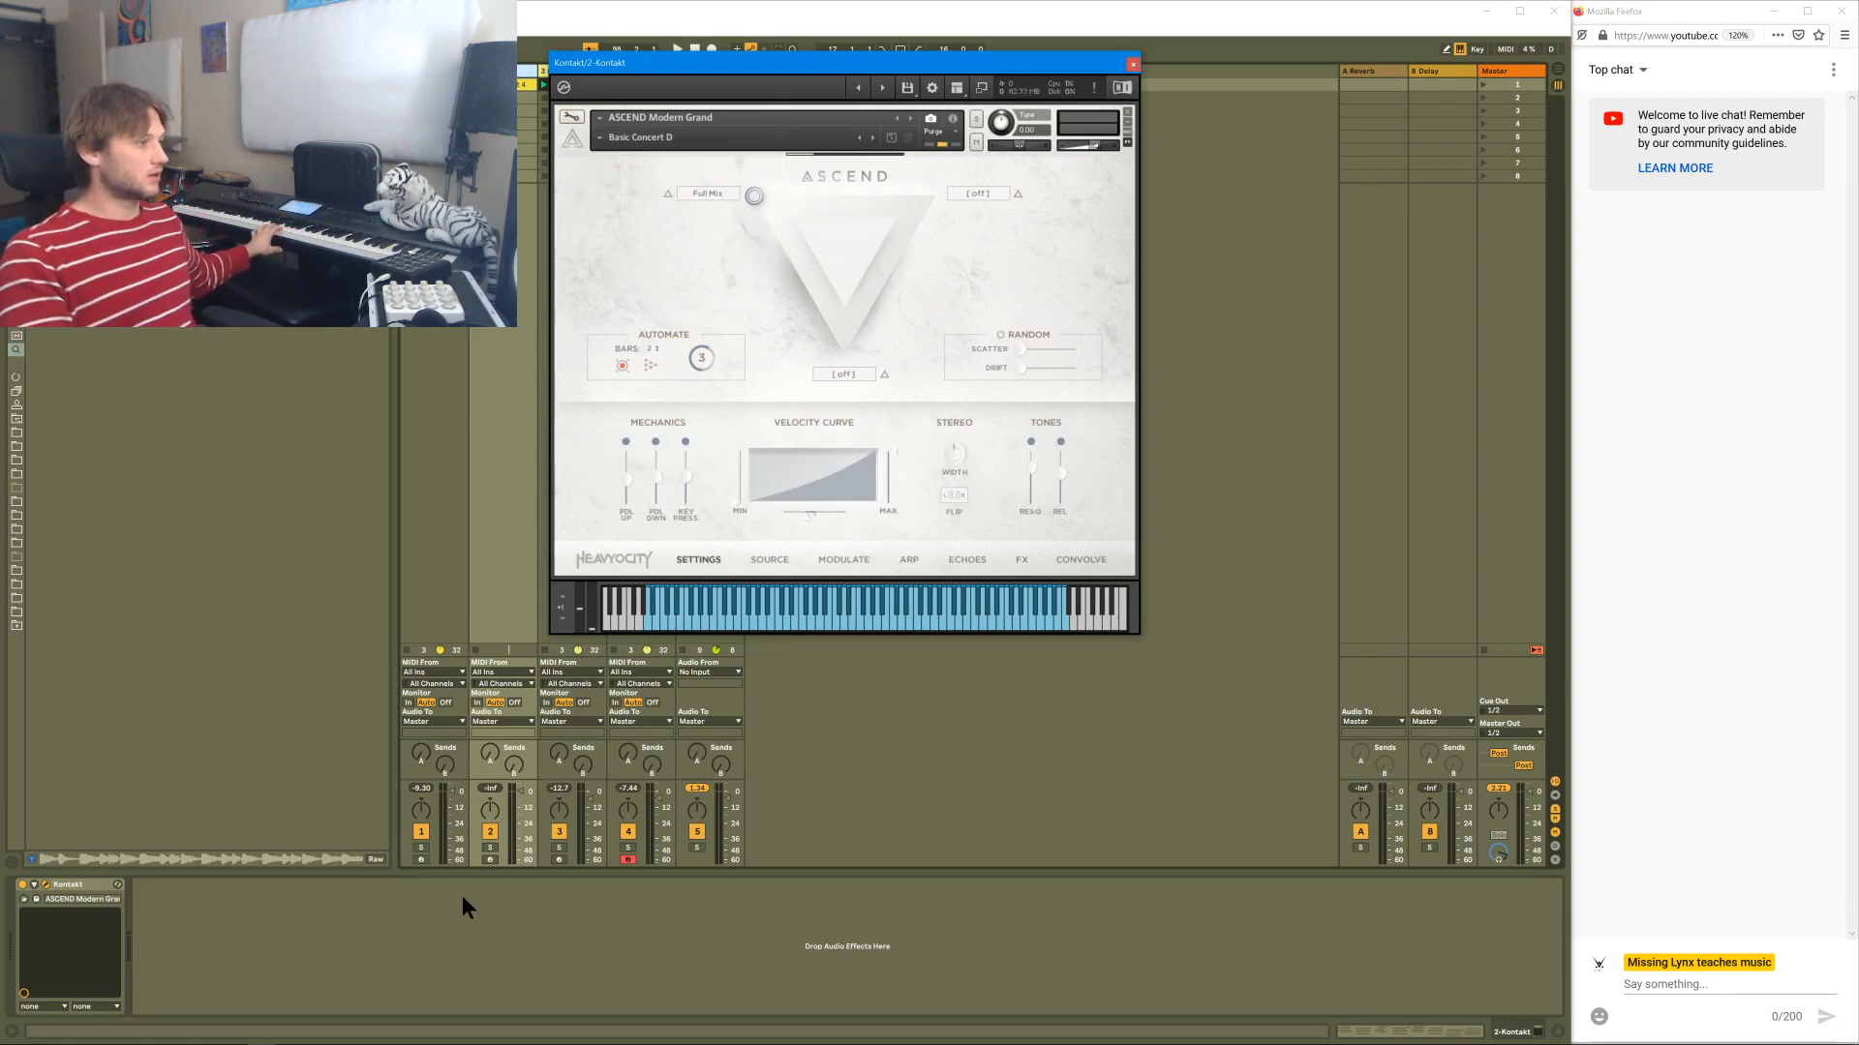
pyautogui.click(489, 859)
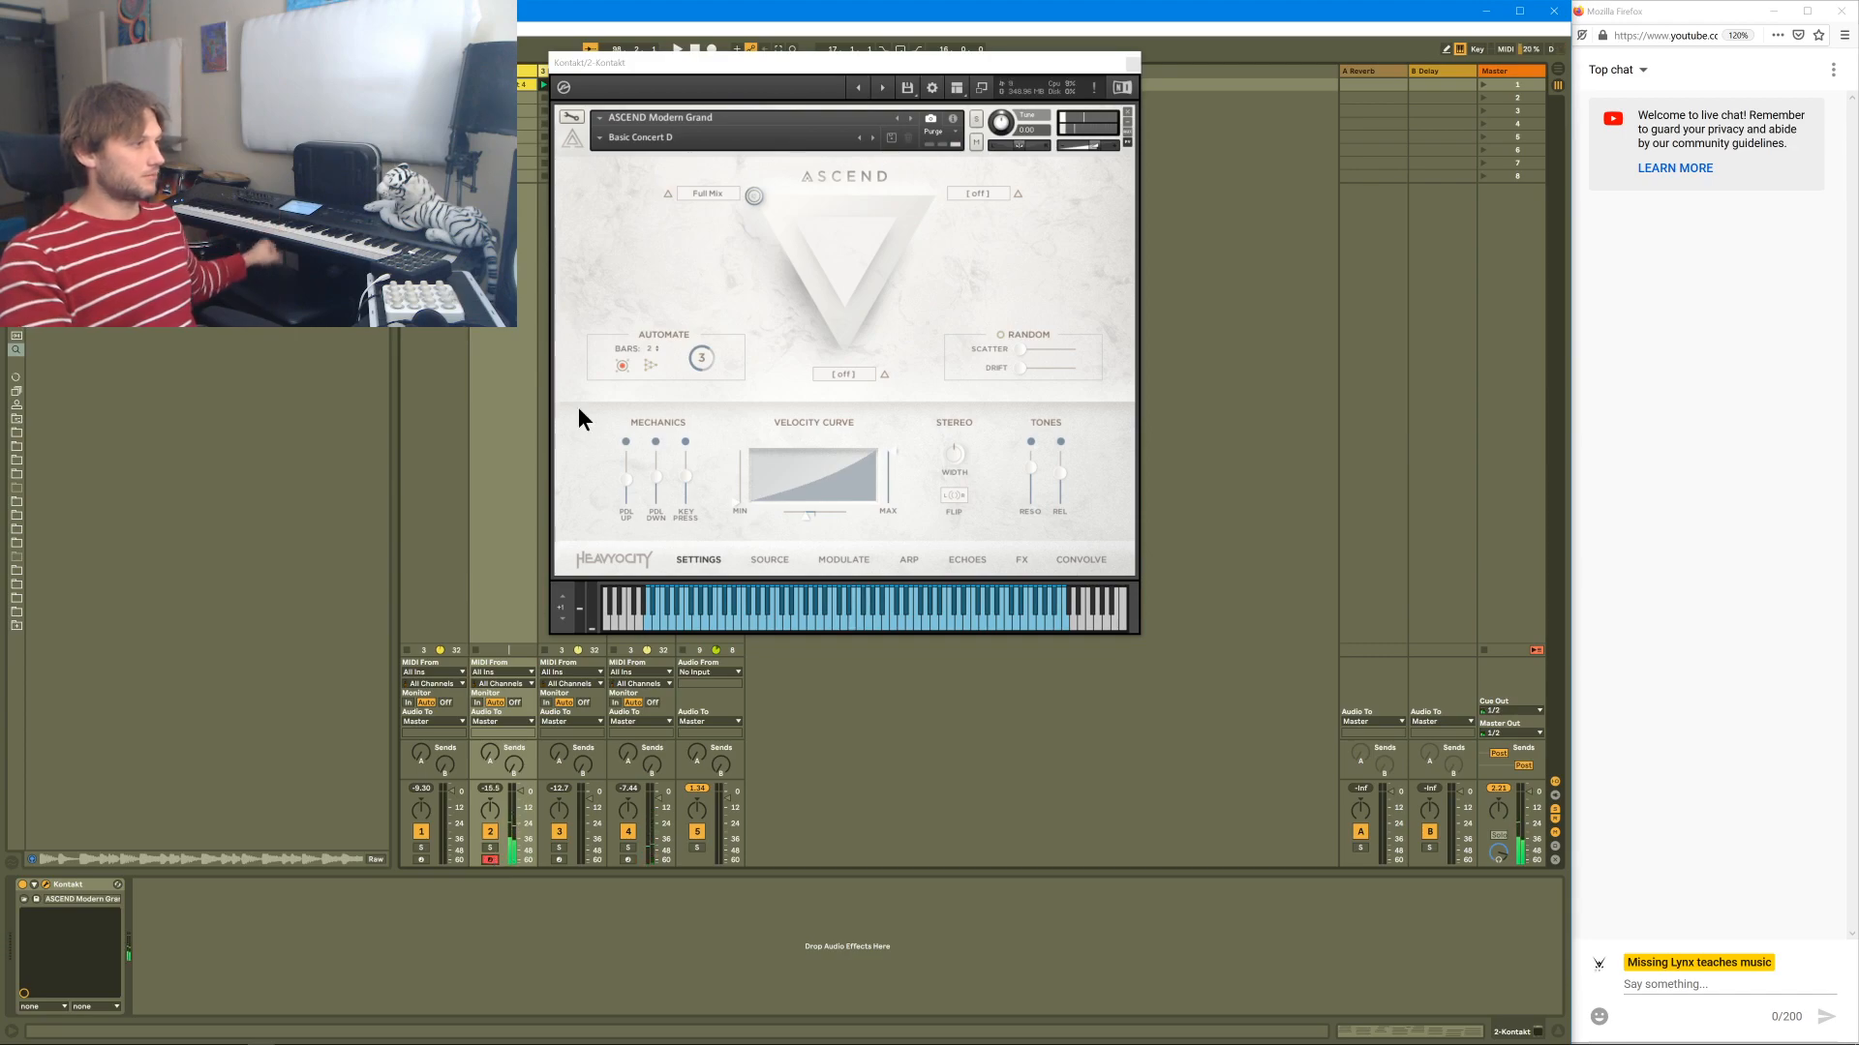
# - Add a four-bar piano melody clip in the duplicated track's second slot, and raise the ASCEND instrument's output volume during playback
pyautogui.doubleClick(526, 97)
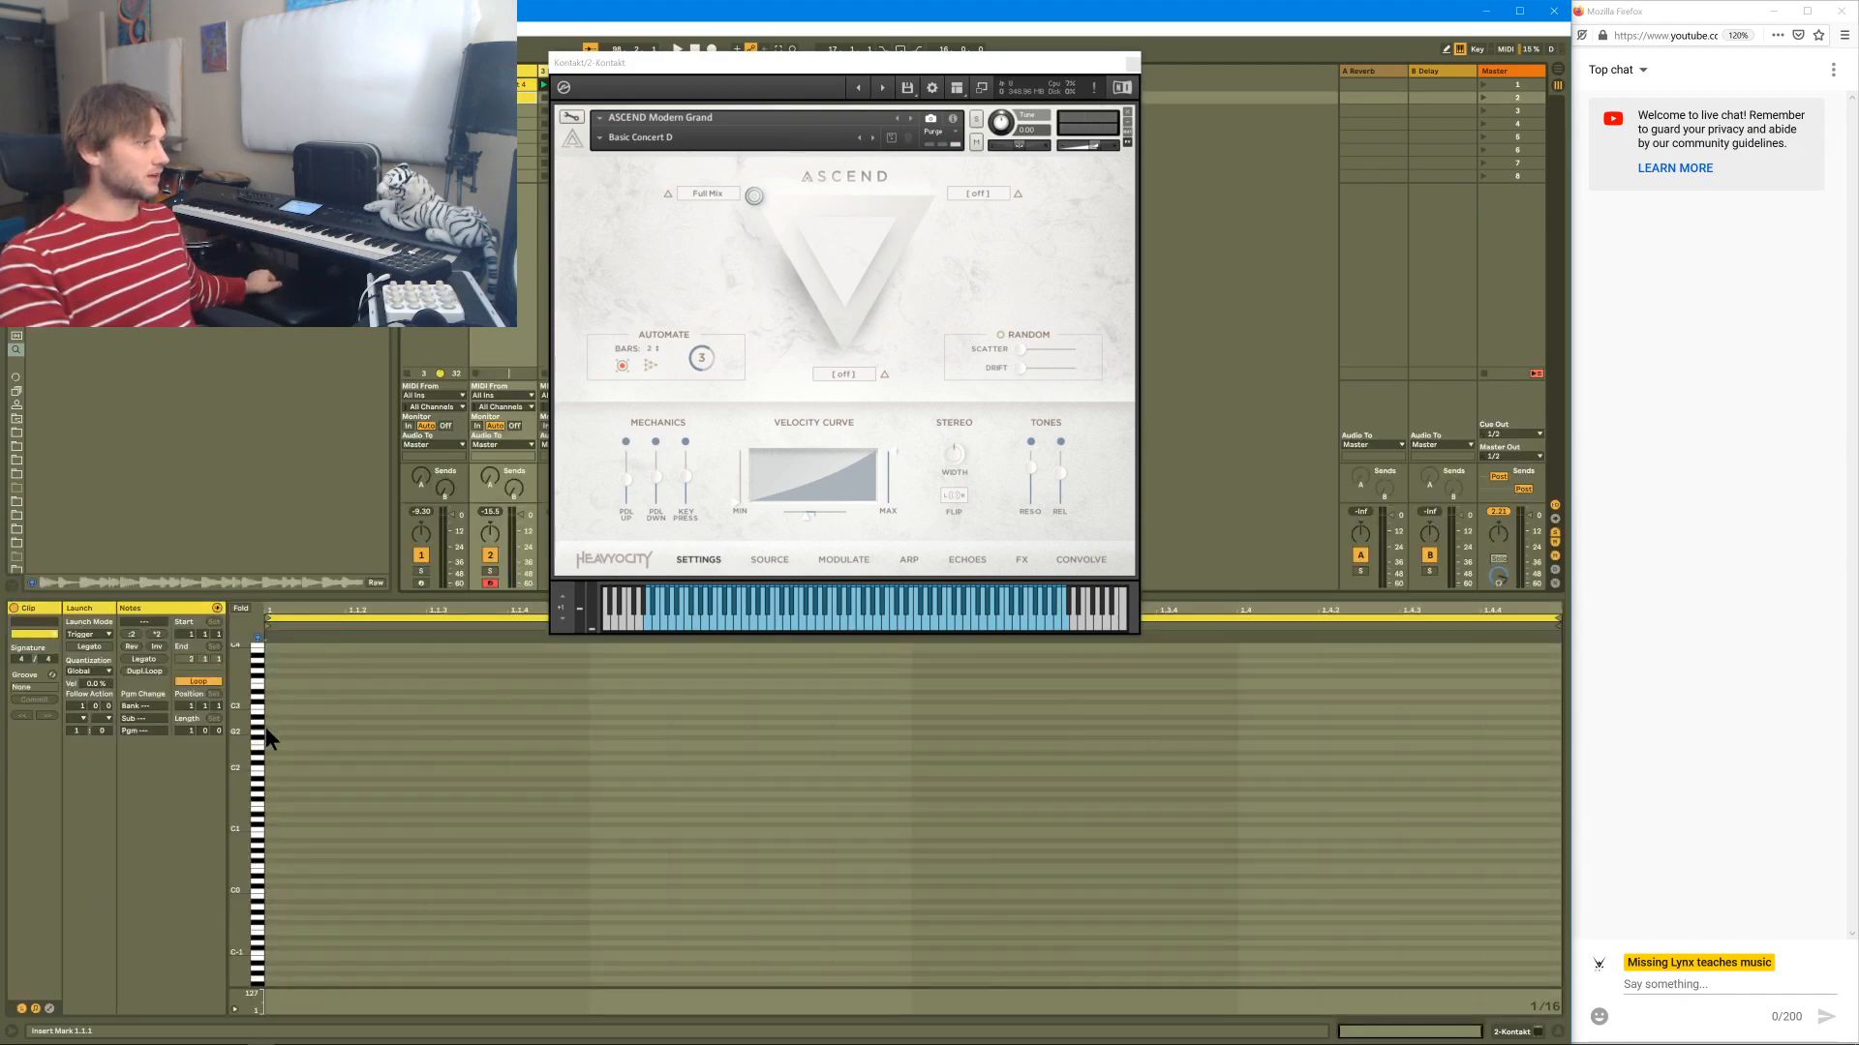
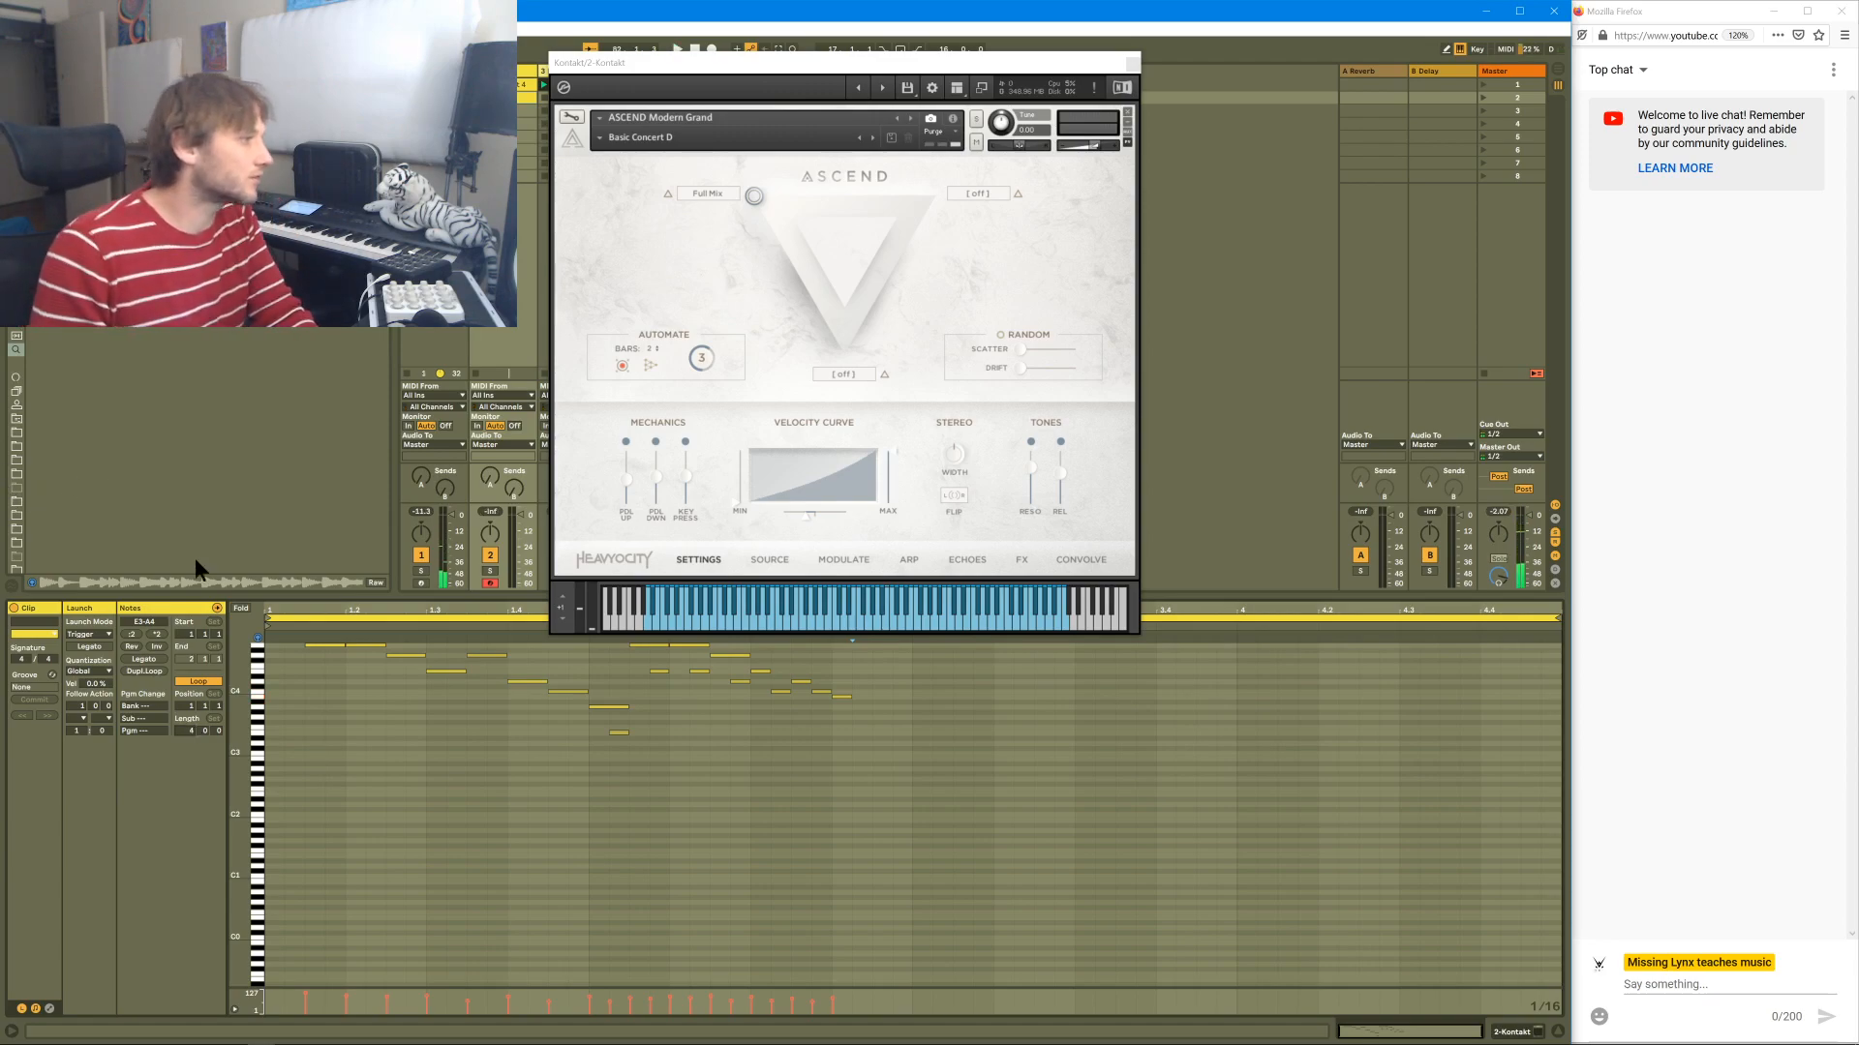
pyautogui.click(475, 98)
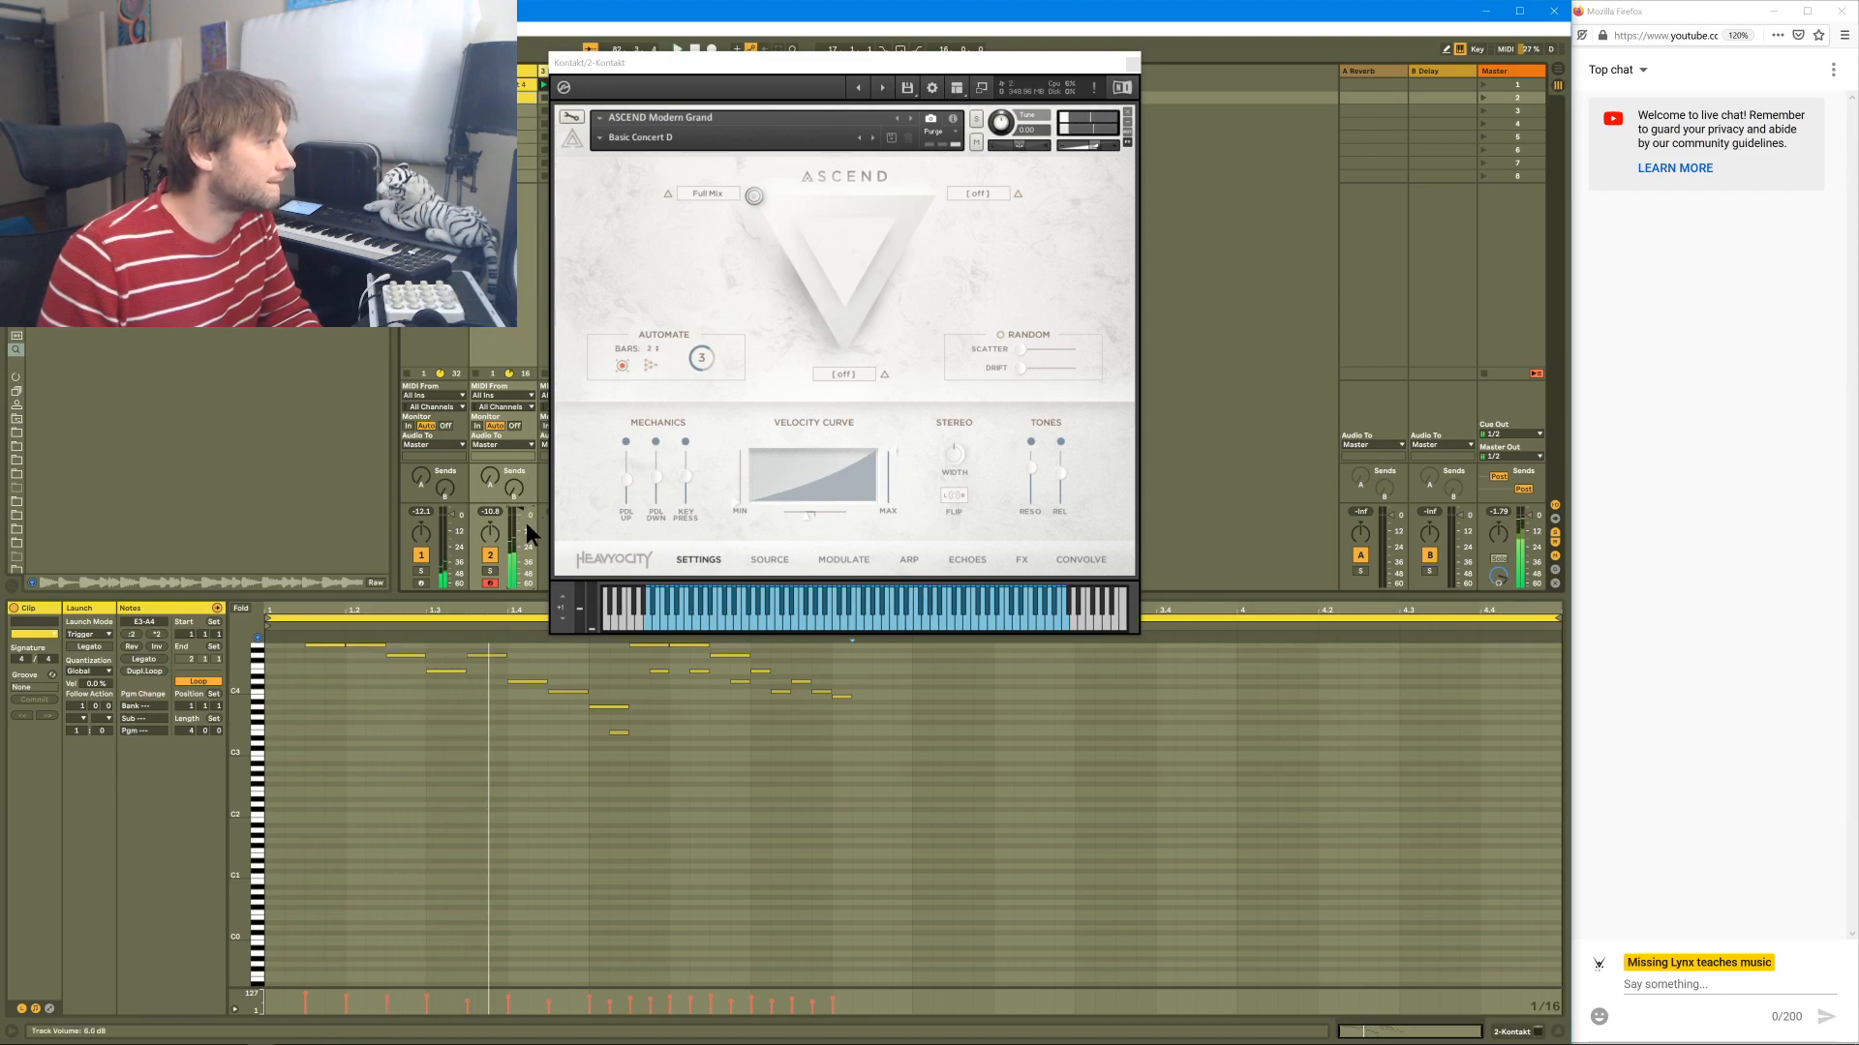
pyautogui.click(1091, 139)
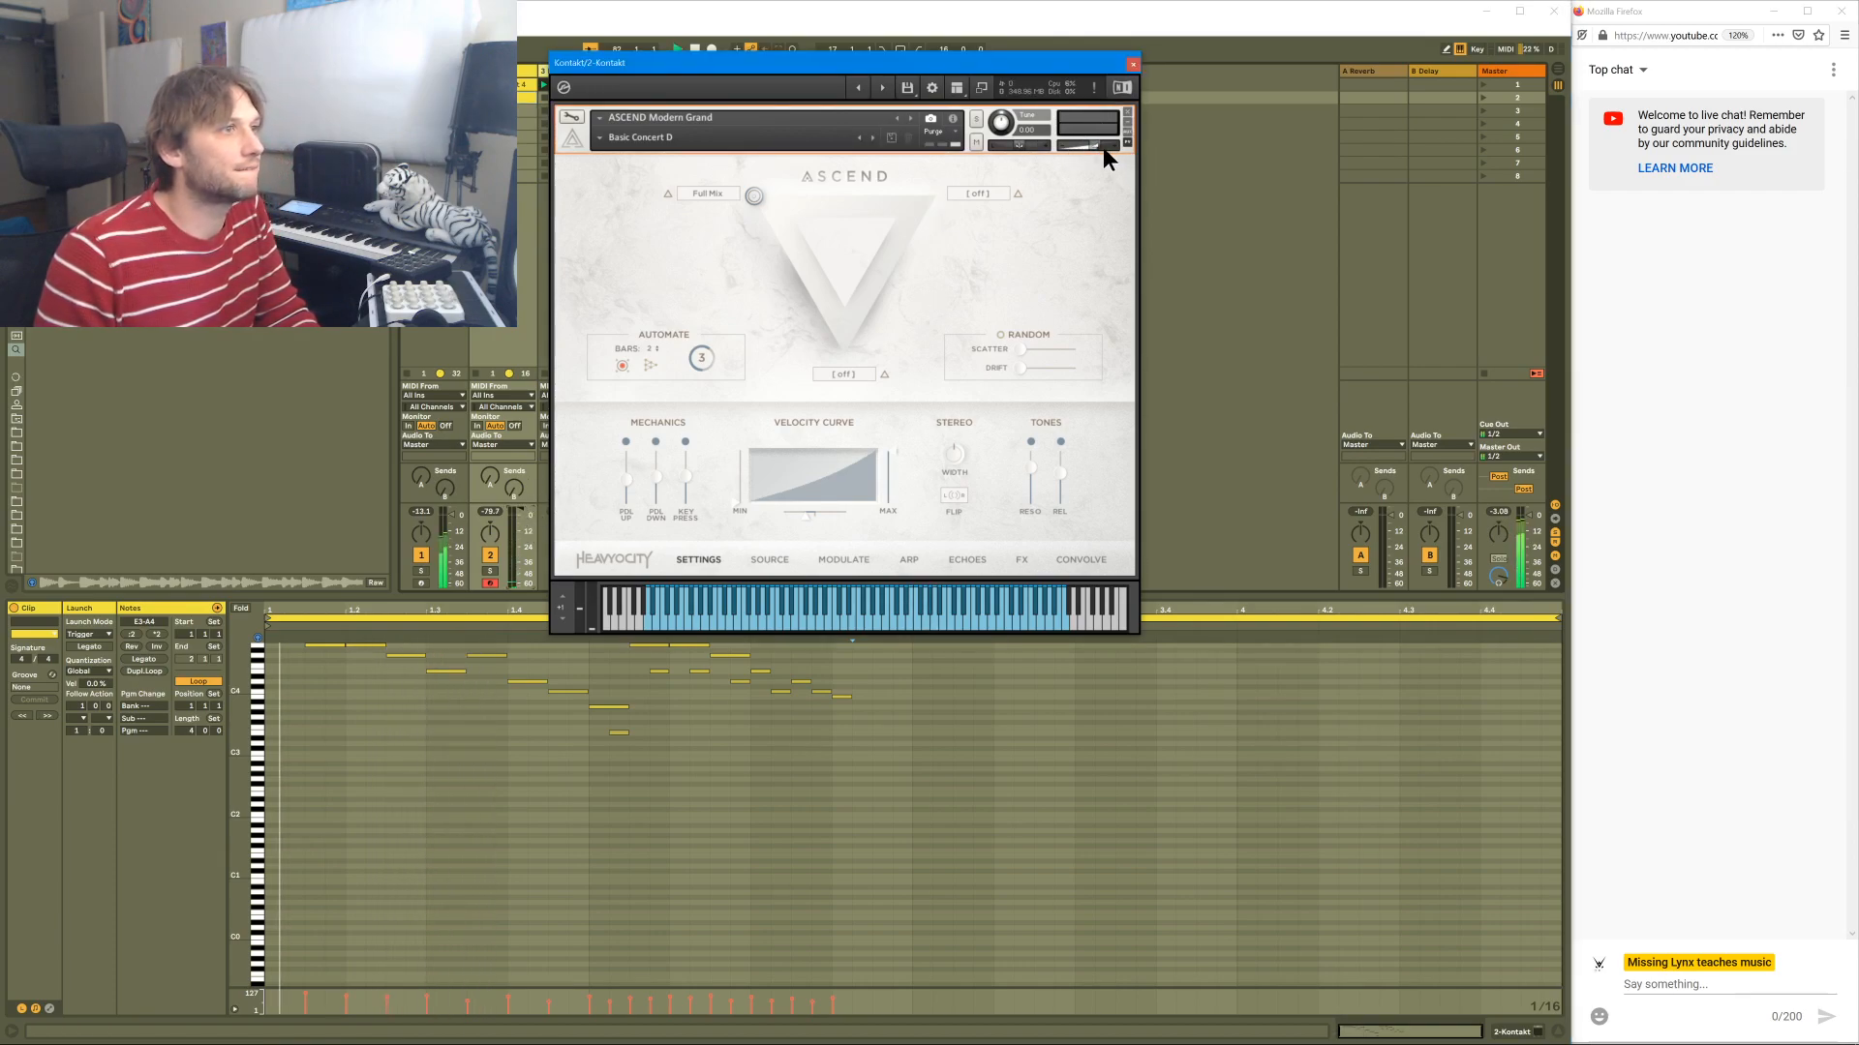
pyautogui.moveTo(1097, 146); pyautogui.dragTo(1104, 154)
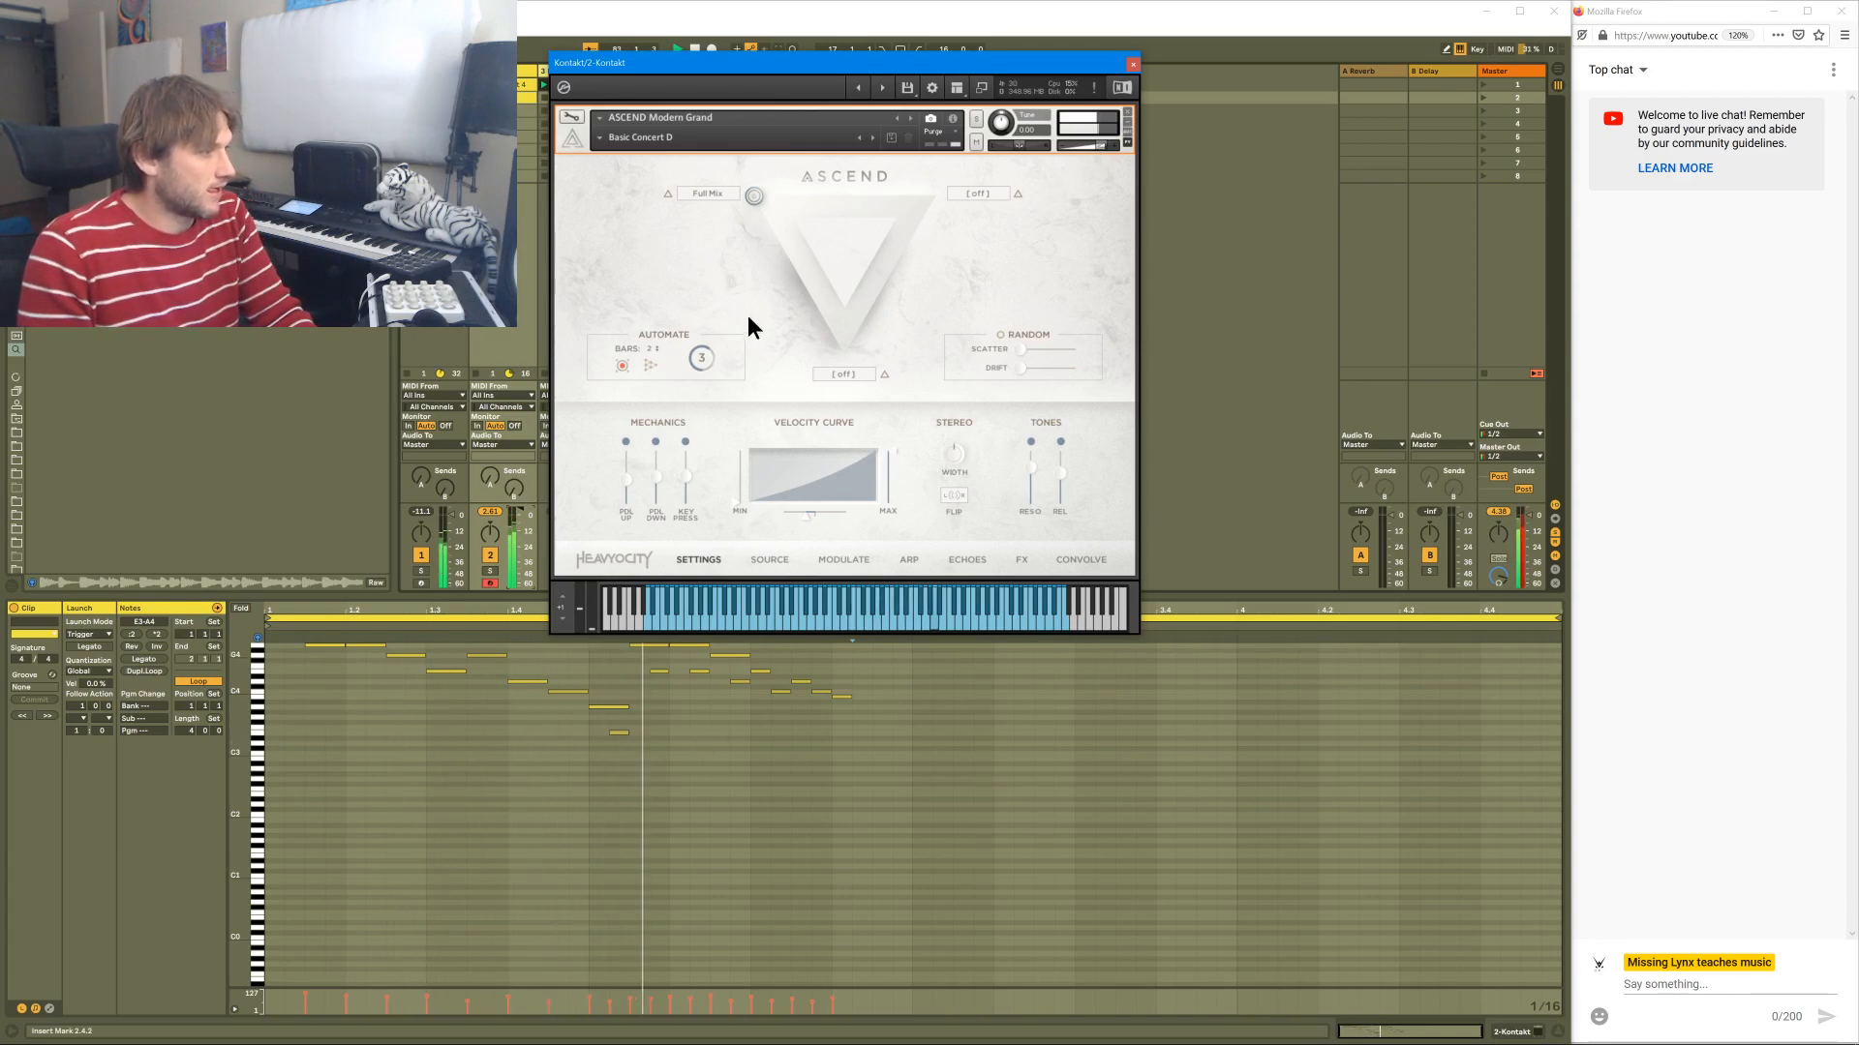
# - Stop playback, lengthen the melody's last note, duplicate it, and lower the copy by two semitones to A3
pyautogui.moveTo(786, 62); pyautogui.dragTo(1182, 149)
pyautogui.press('space')
pyautogui.moveTo(852, 694); pyautogui.dragTo(867, 694)
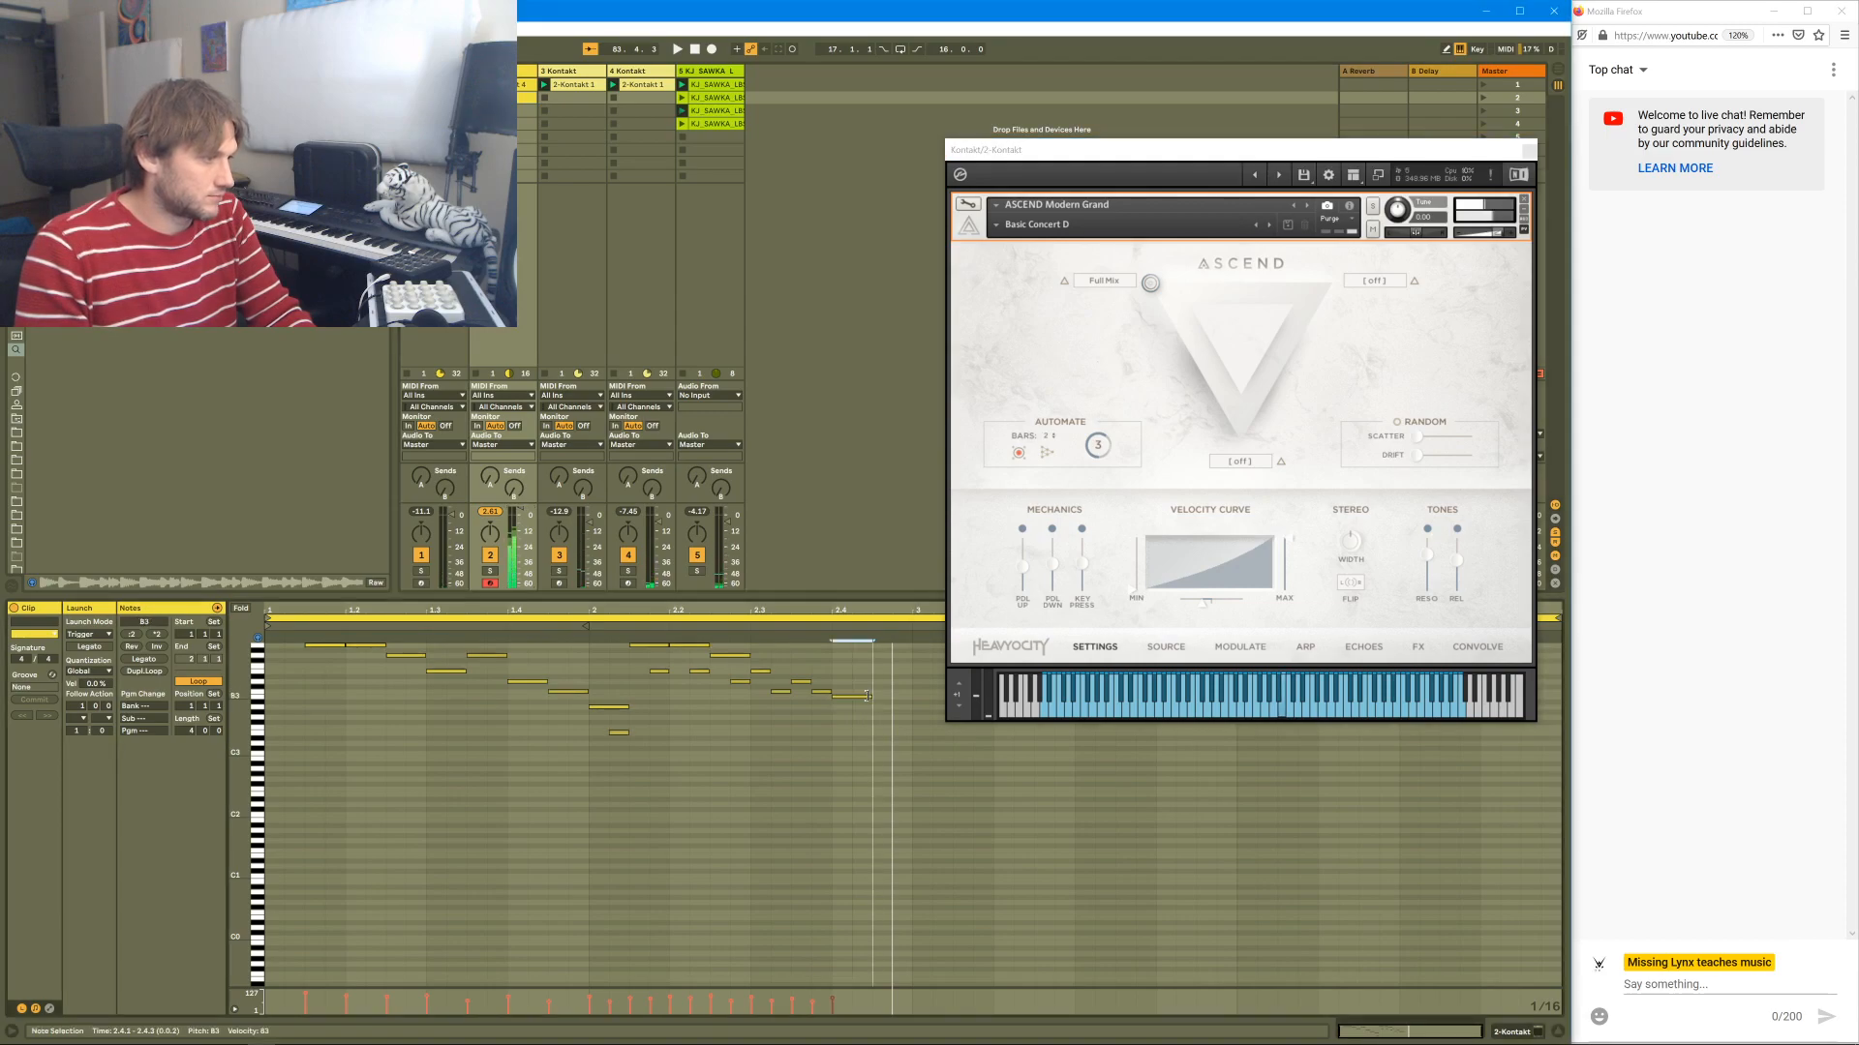
pyautogui.hotkey('ctrl', 'd')
pyautogui.press('Down')
pyautogui.press('Down')
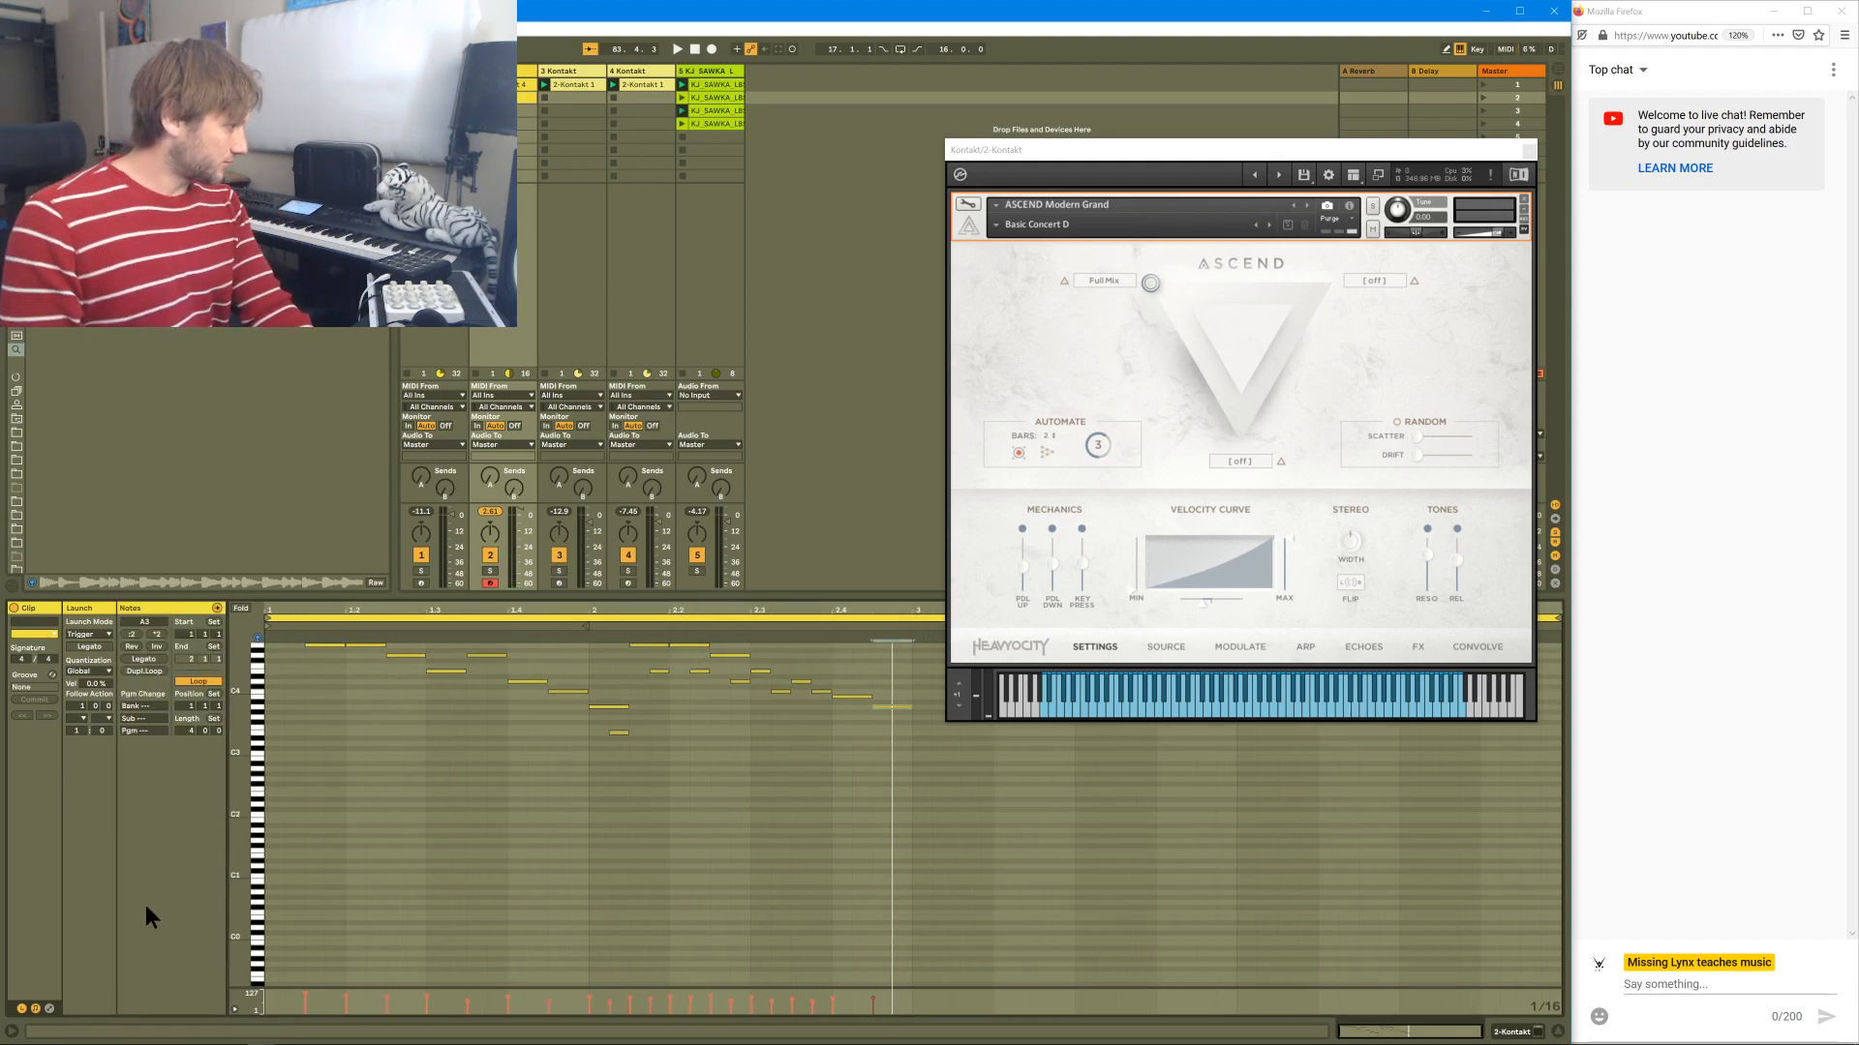
# - Show the melody clip's envelopes and choose MIDI controller 64 - Hold as the one to edit
pyautogui.click(50, 1009)
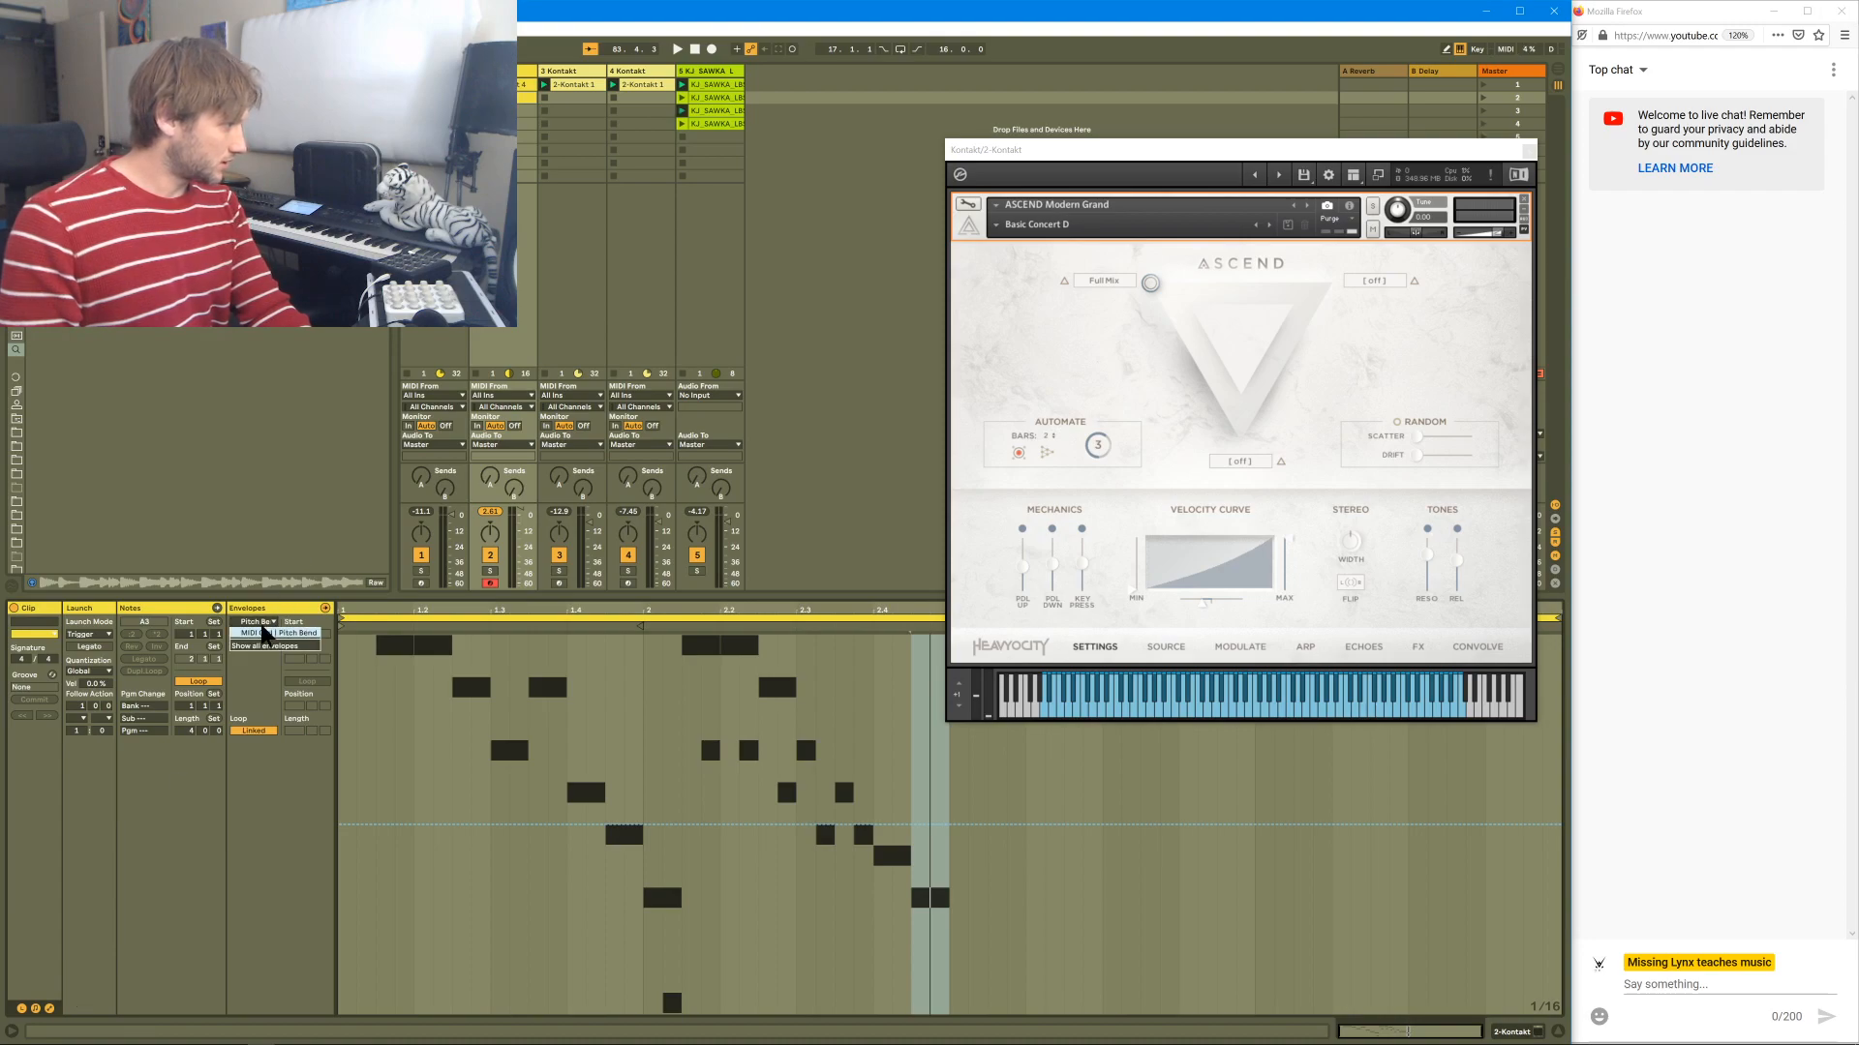
pyautogui.click(268, 635)
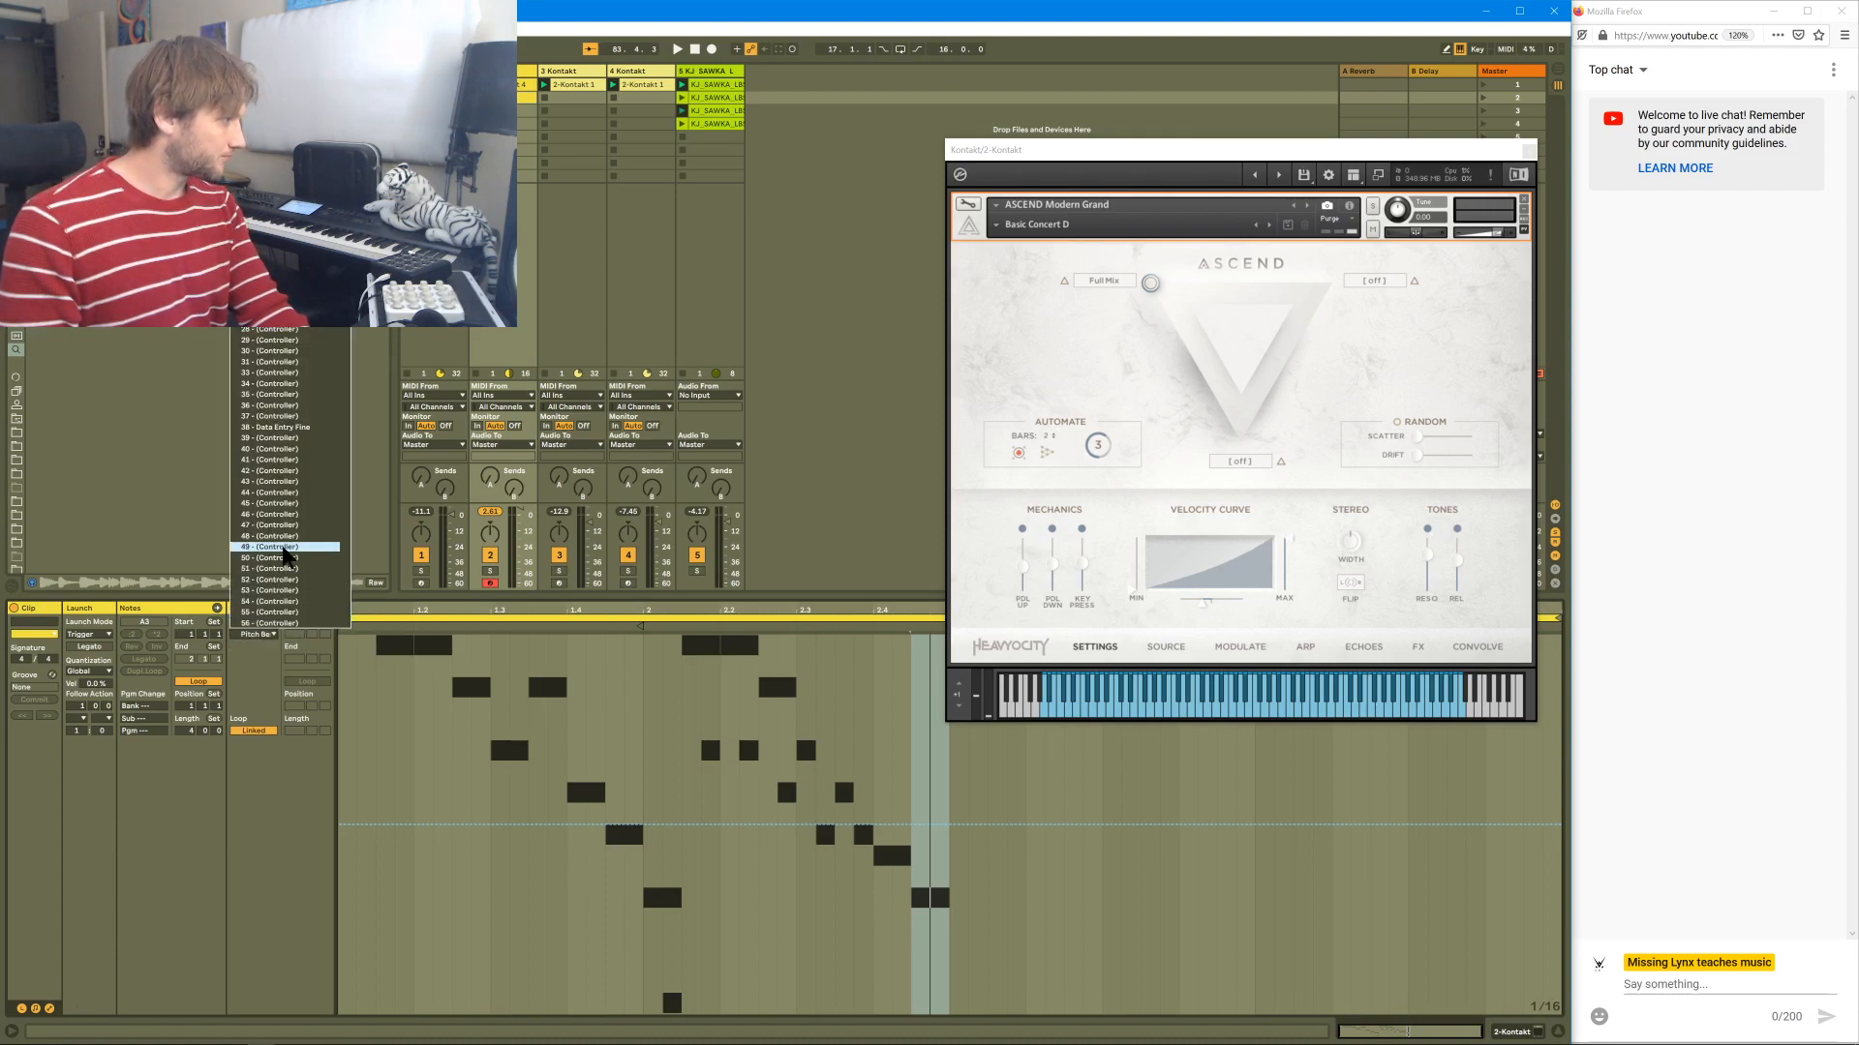
pyautogui.scroll(-15, 288, 479)
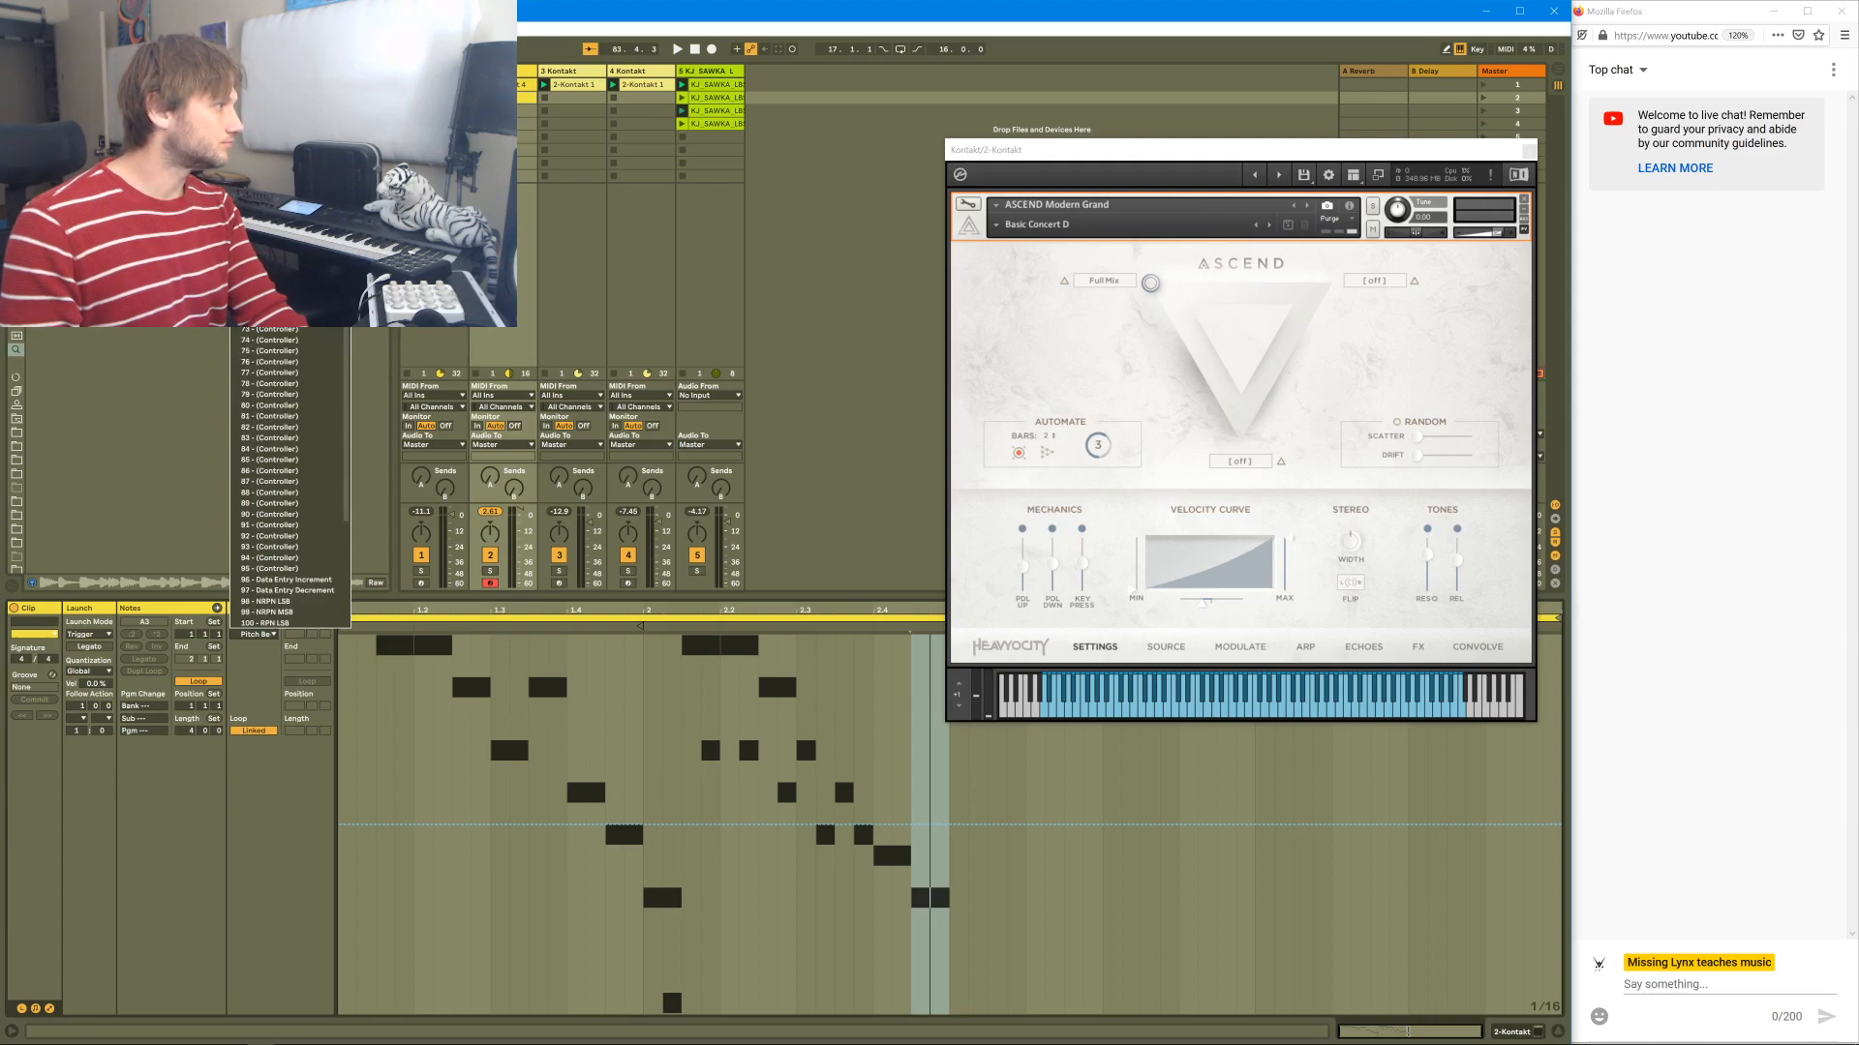
pyautogui.click(266, 232)
# - Draw the hold pedal envelope at 127 from the clip start, drop it to 0 just after bar 2, and raise it again through the final note
pyautogui.doubleClick(414, 915)
pyautogui.moveTo(414, 915); pyautogui.dragTo(338, 636)
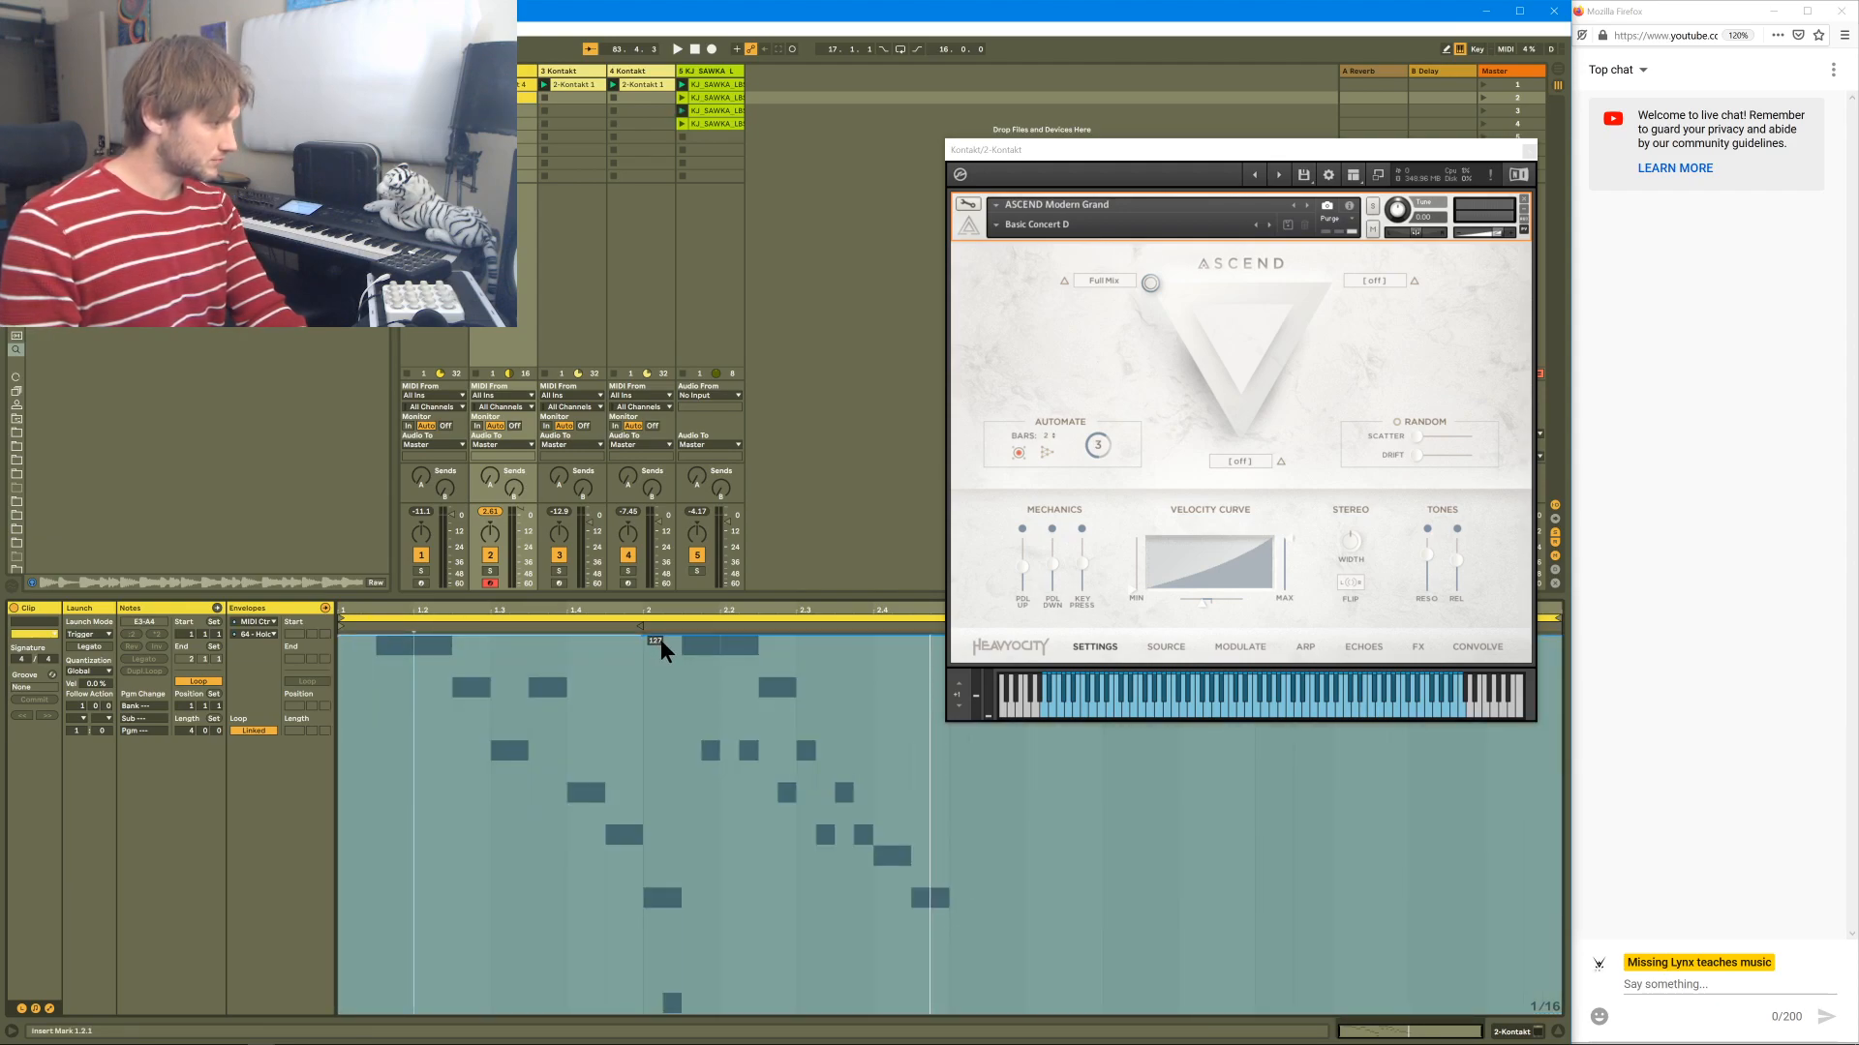
pyautogui.moveTo(660, 639); pyautogui.dragTo(663, 1005)
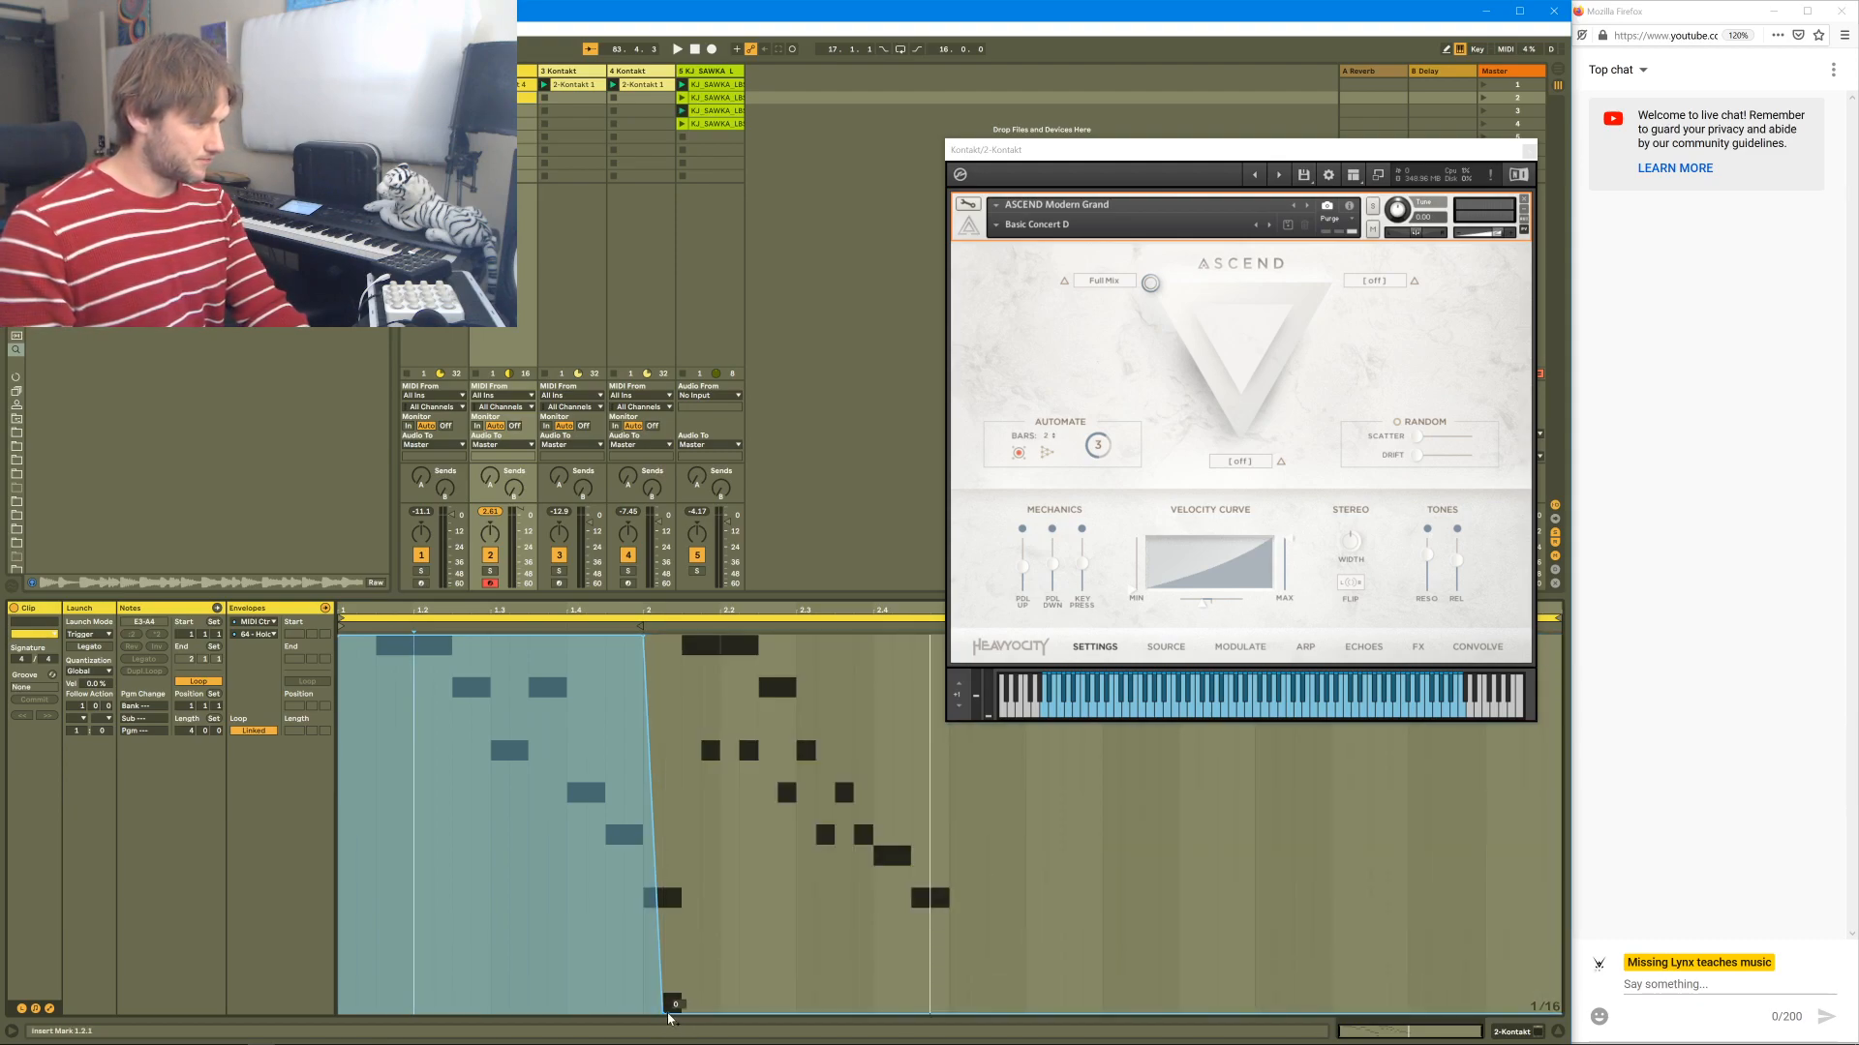
pyautogui.press('b')
pyautogui.moveTo(690, 978)
pyautogui.mouseDown()
pyautogui.moveTo(716, 630)
pyautogui.moveTo(955, 525)
pyautogui.mouseUp()
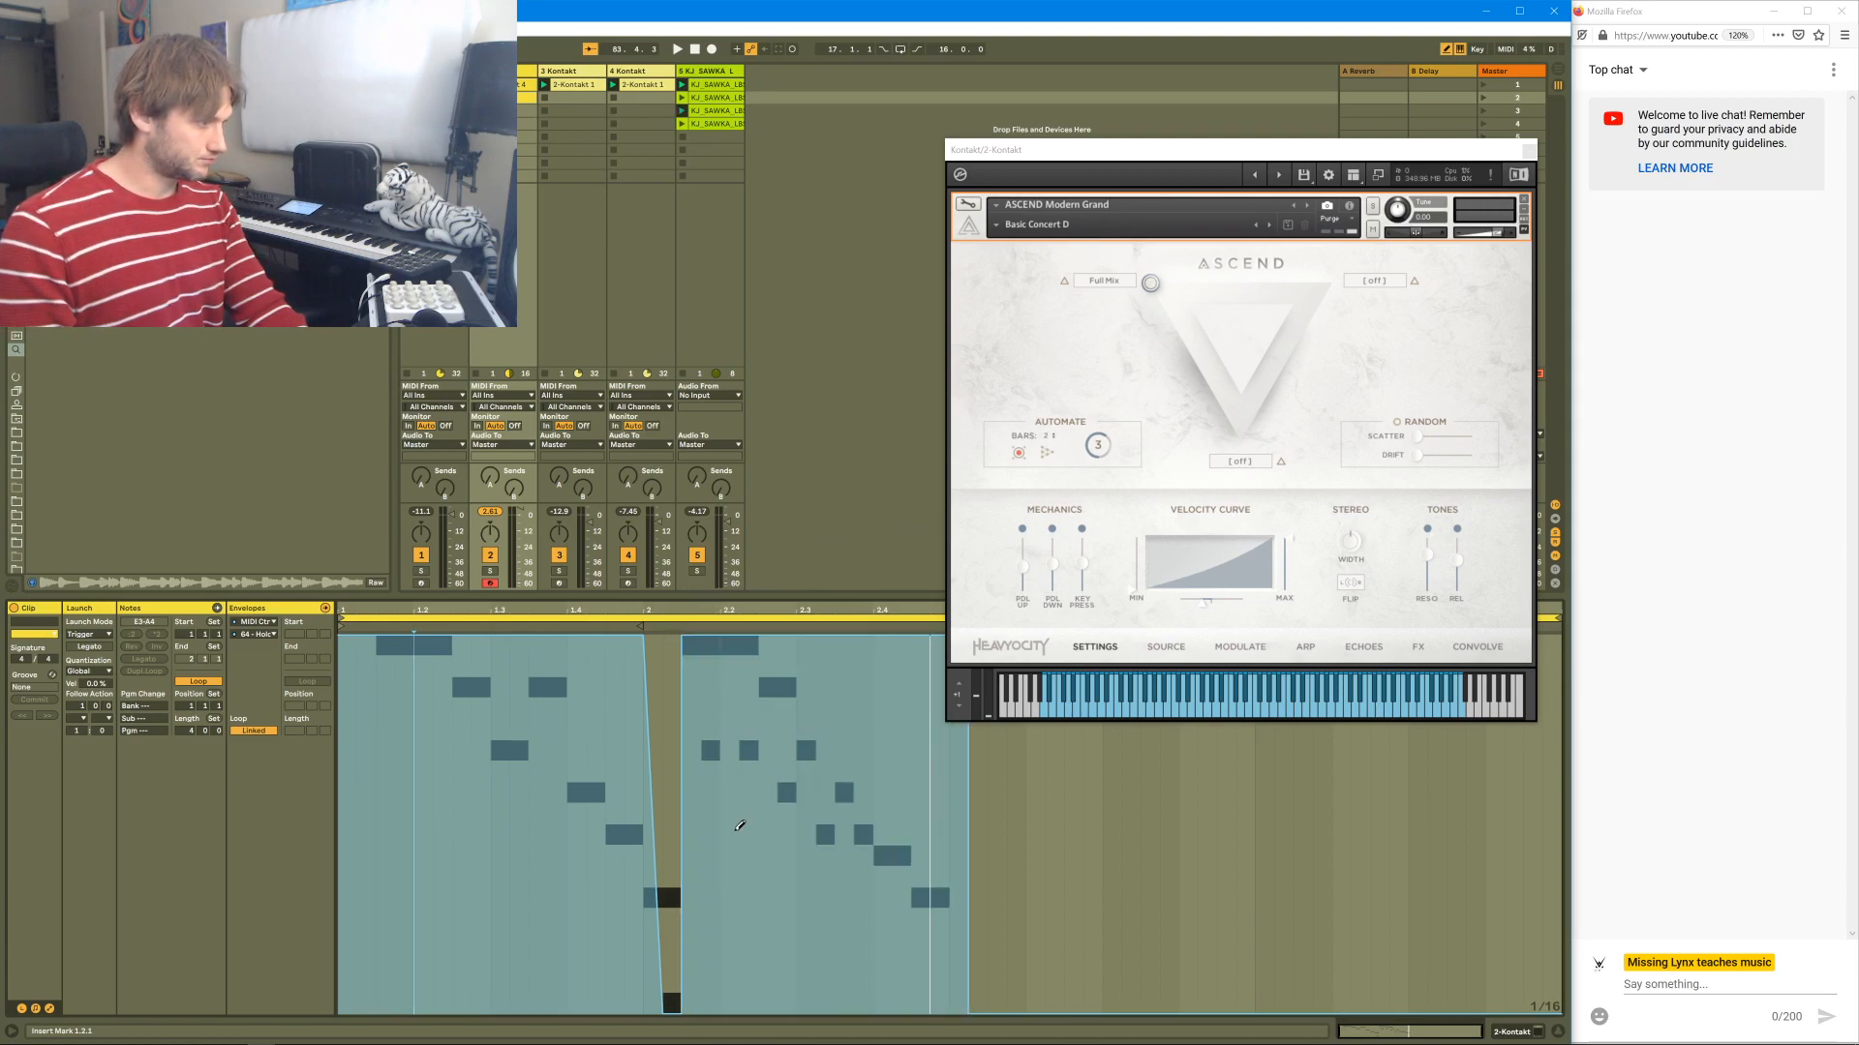
# - Close the Kontakt window and redraw the hold pedal envelope so it drops to 0 at the end of the last note
pyautogui.click(1529, 150)
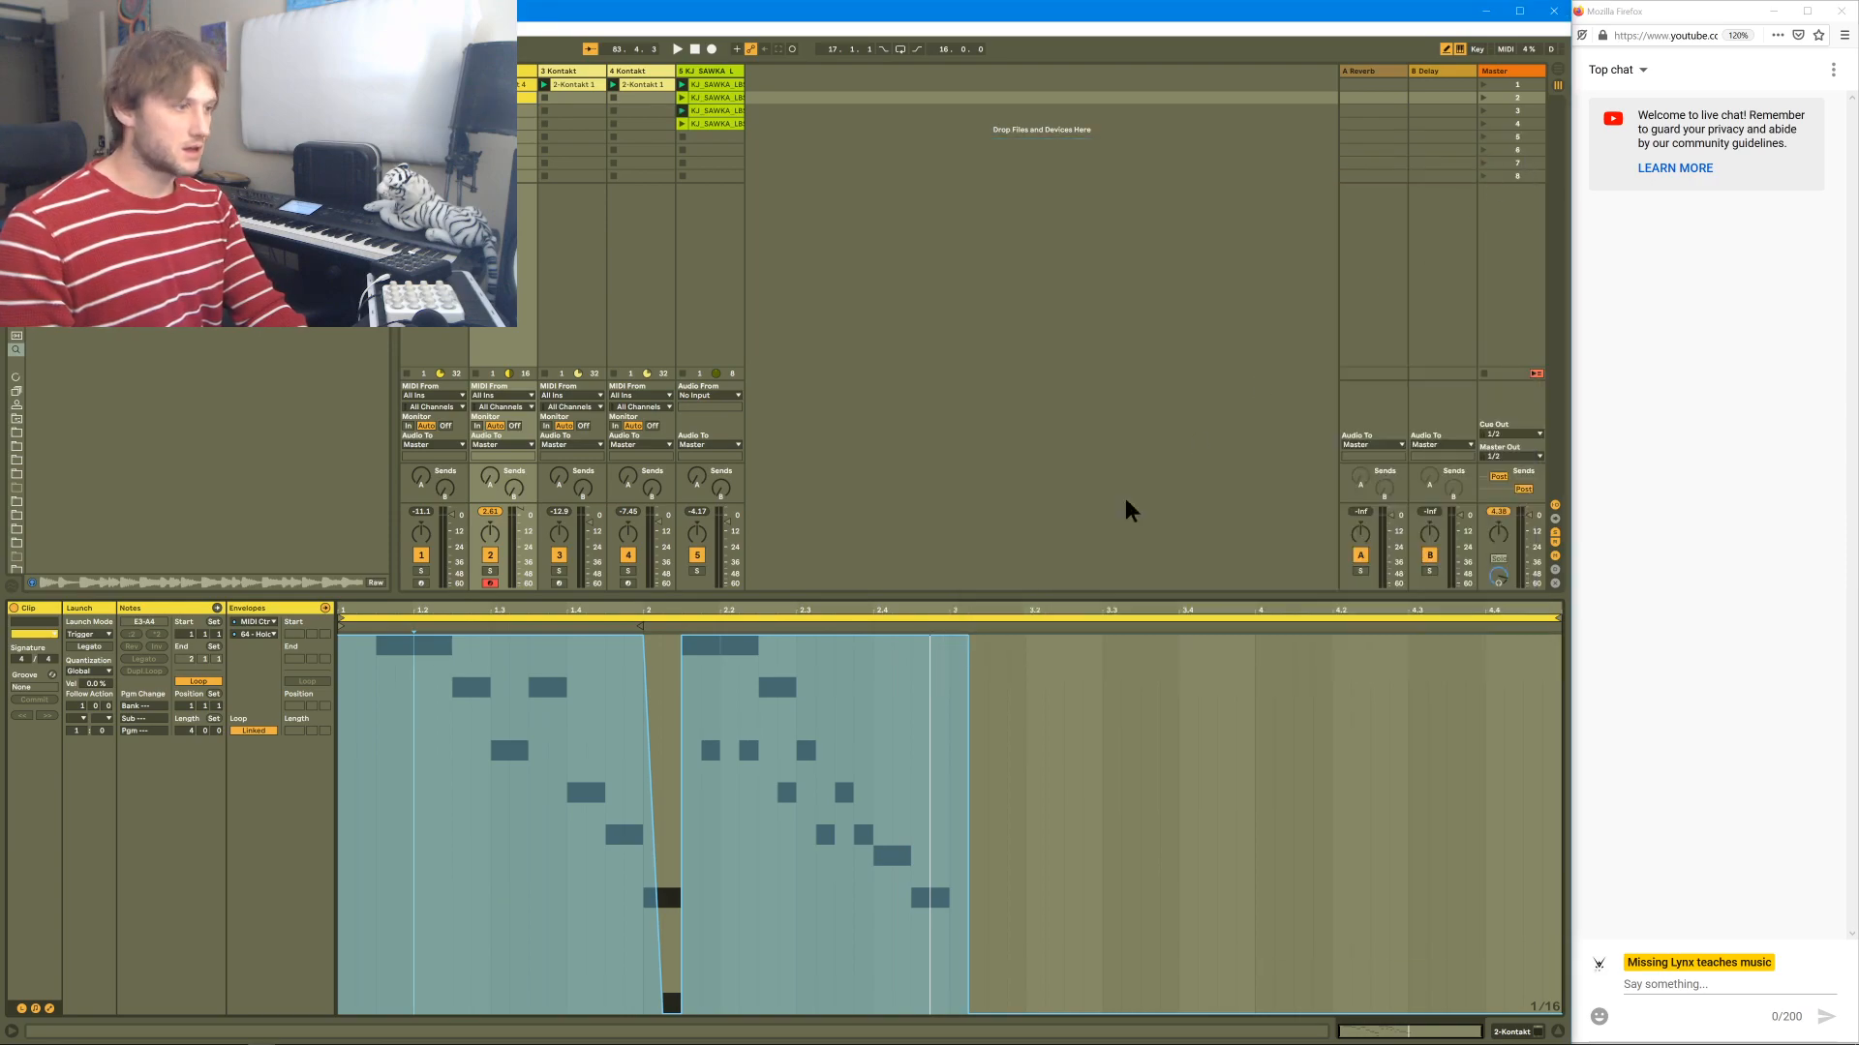
pyautogui.press('b')
pyautogui.click(958, 1009)
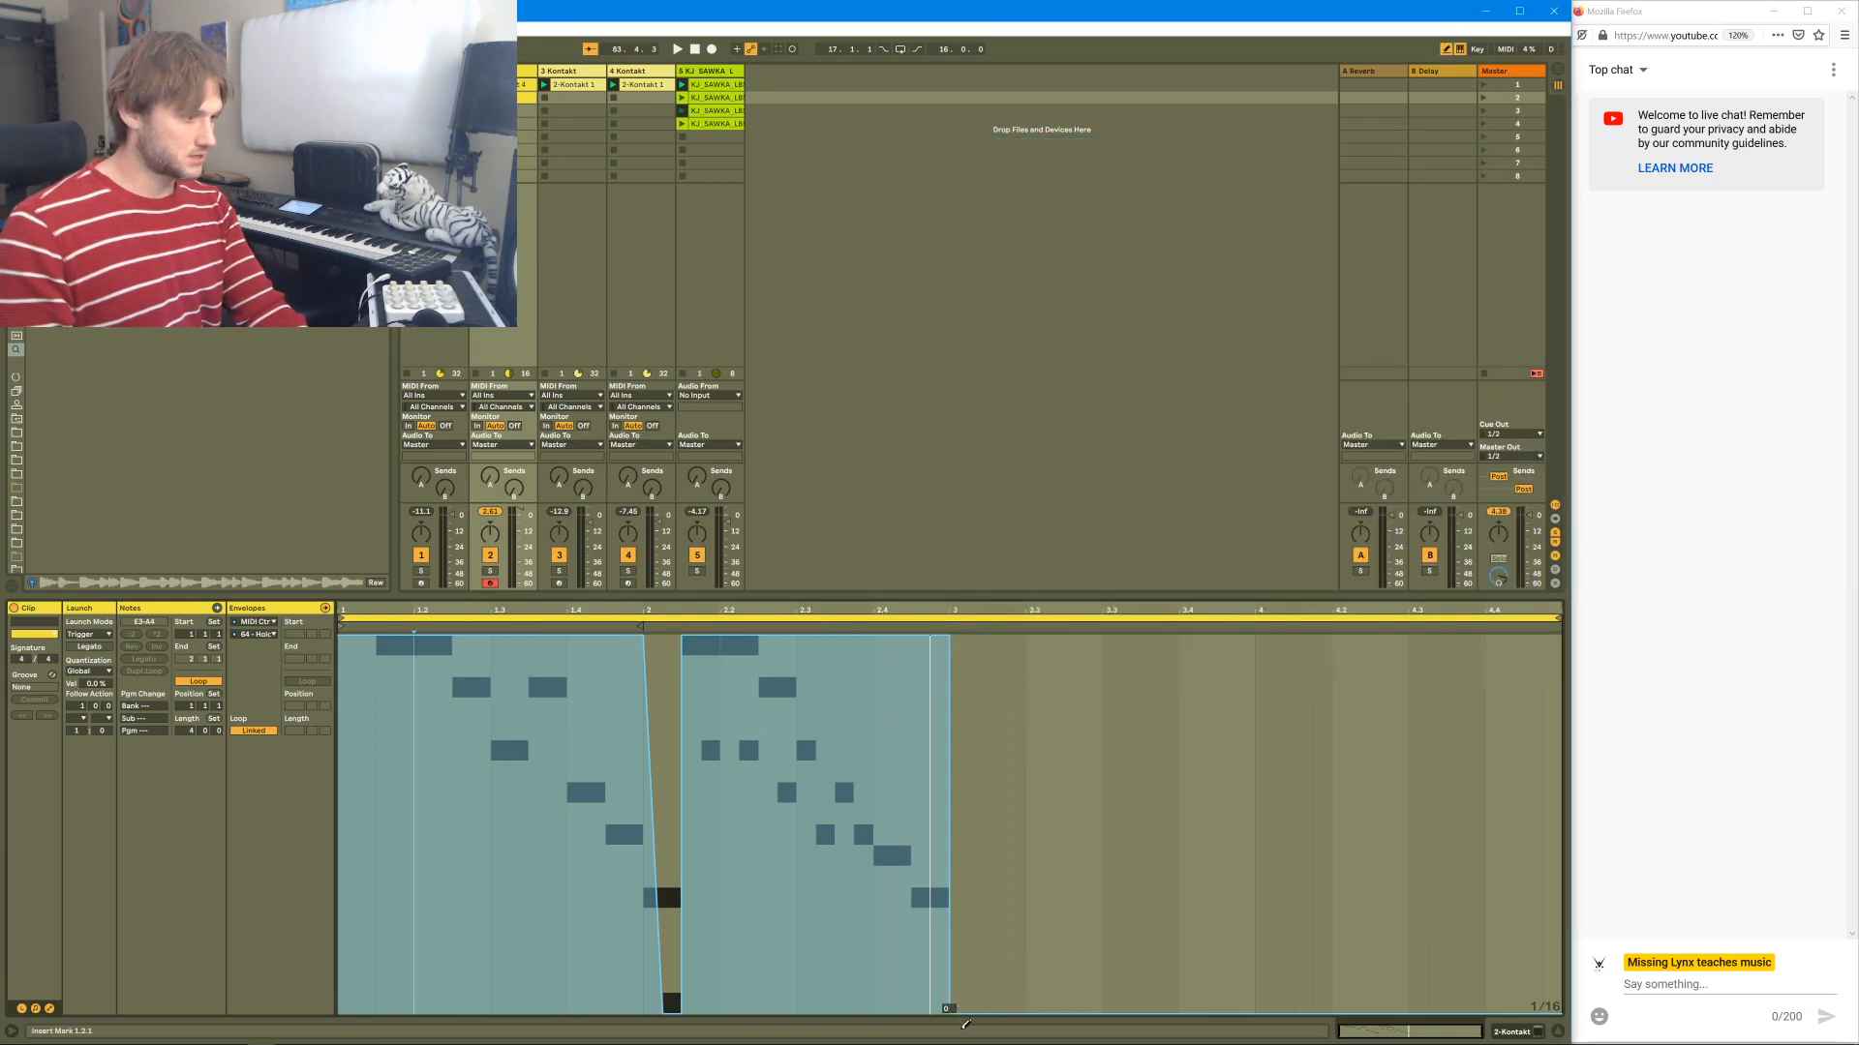
pyautogui.press('b')
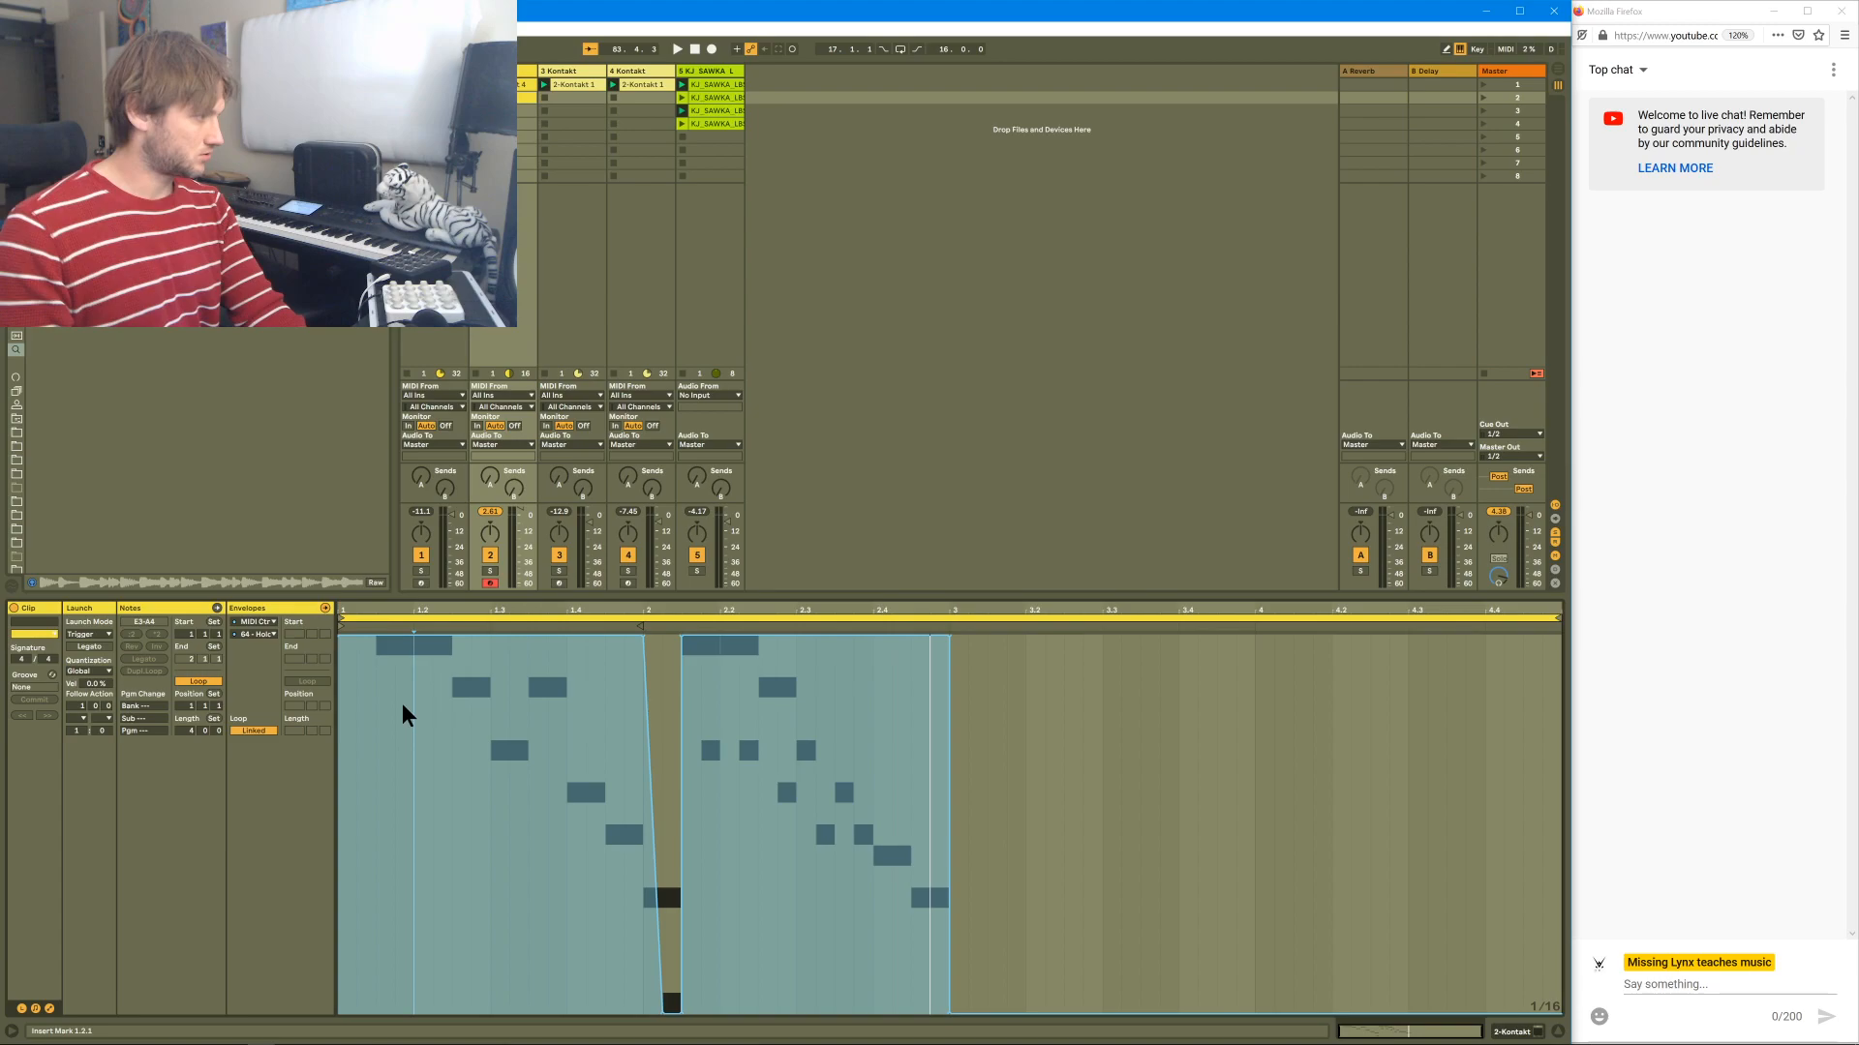
# - Play the clip back, raise the melody note at 2.3.3 to E4 and lower the note after it to B3
pyautogui.press('space')
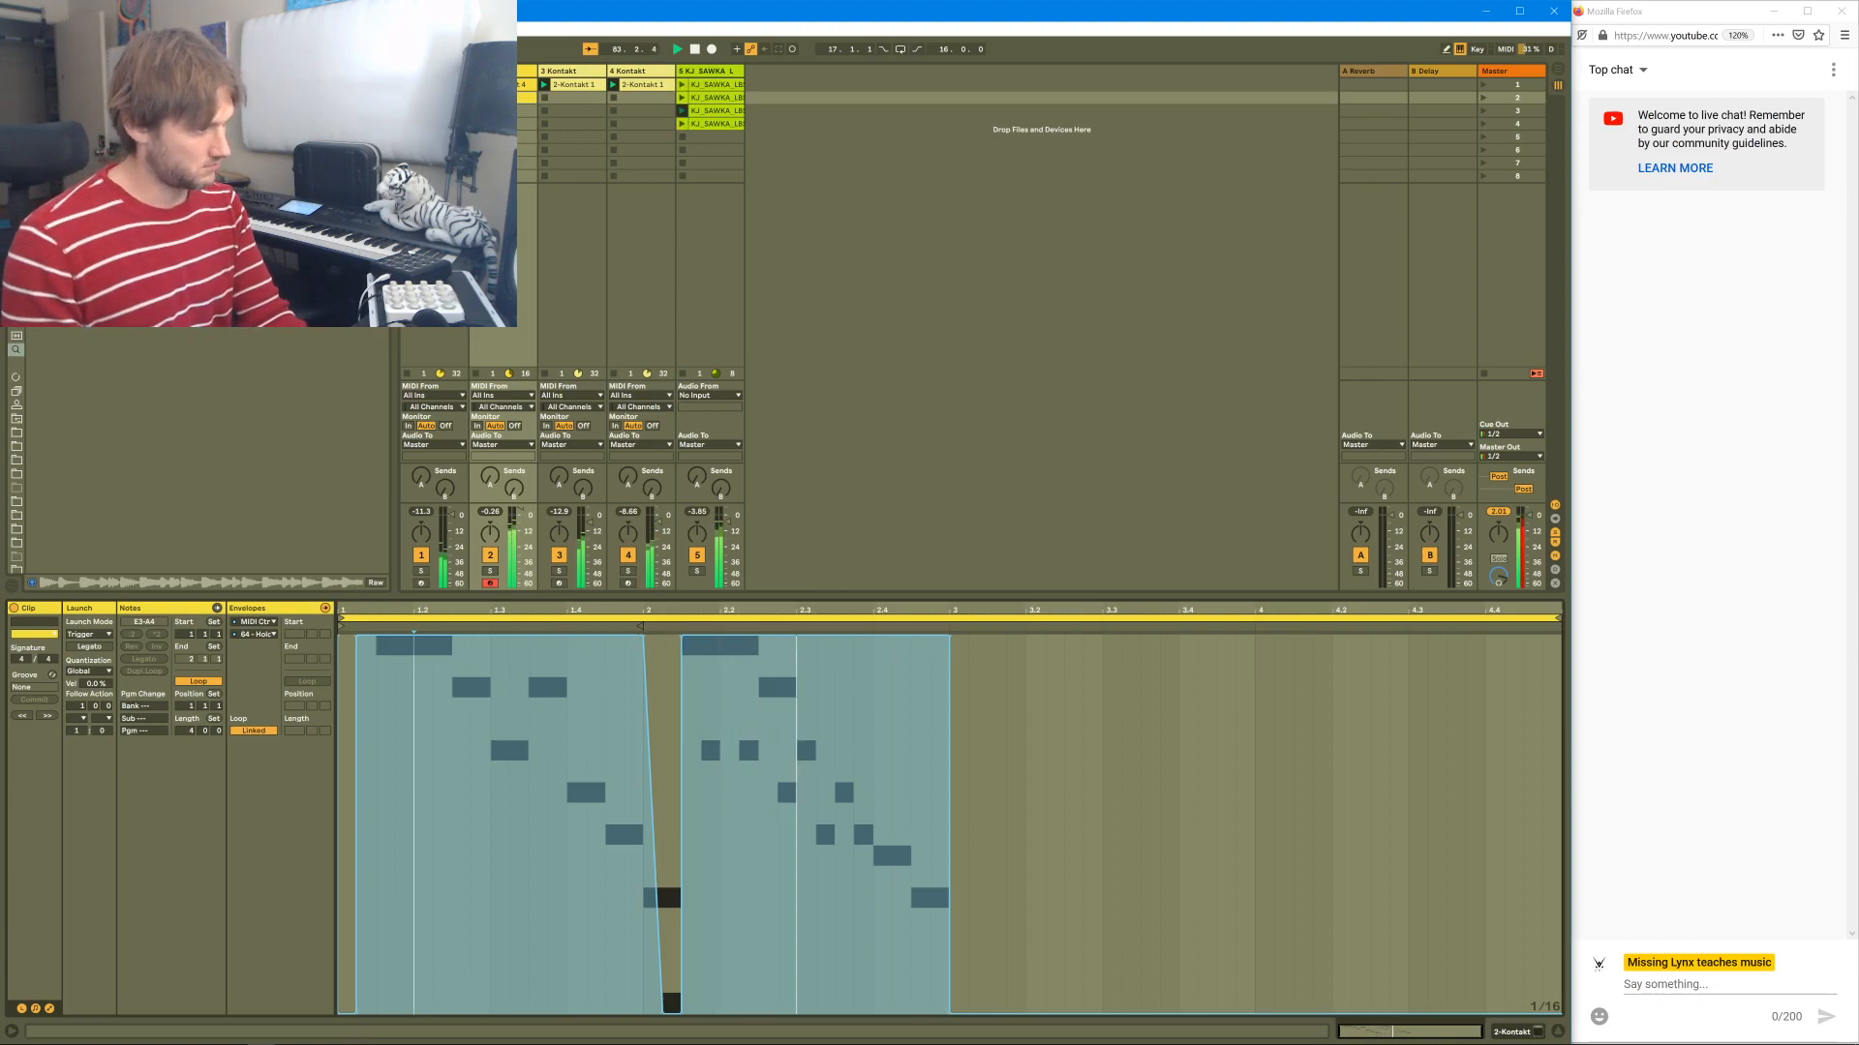
pyautogui.press('space')
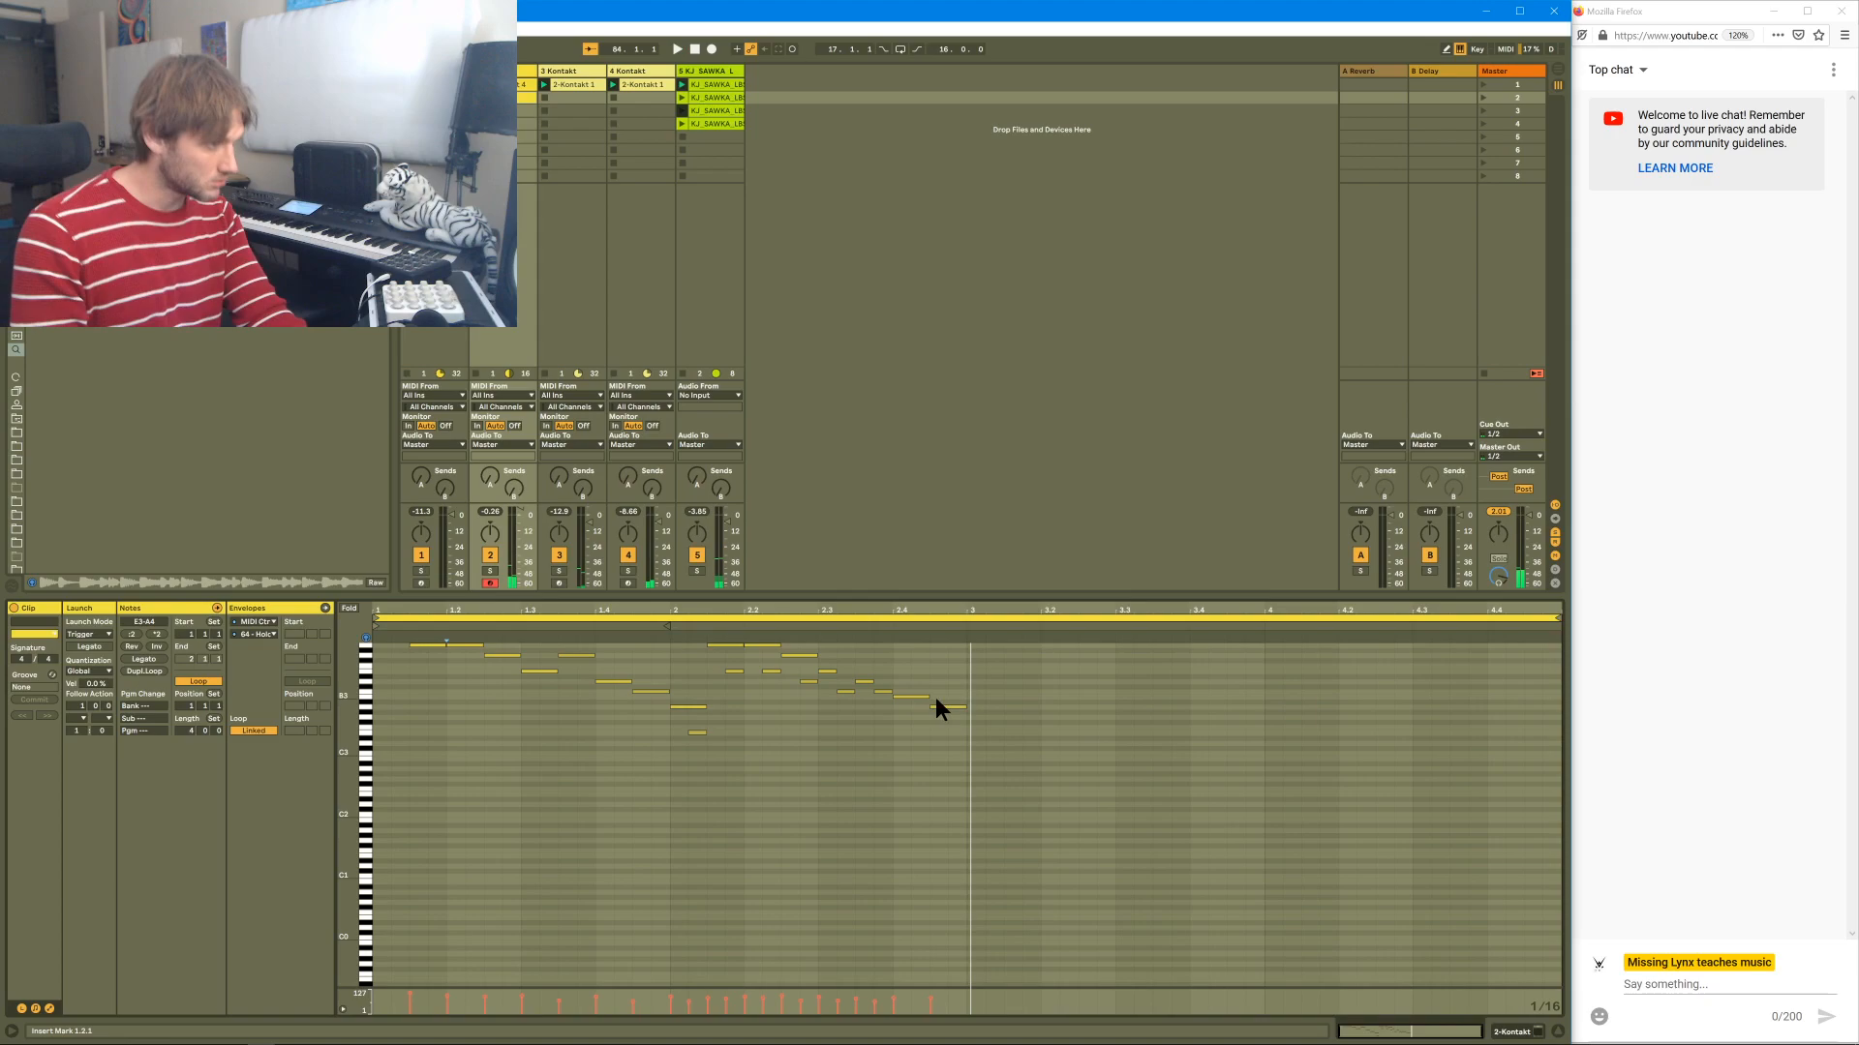
pyautogui.scroll(3, 935, 697)
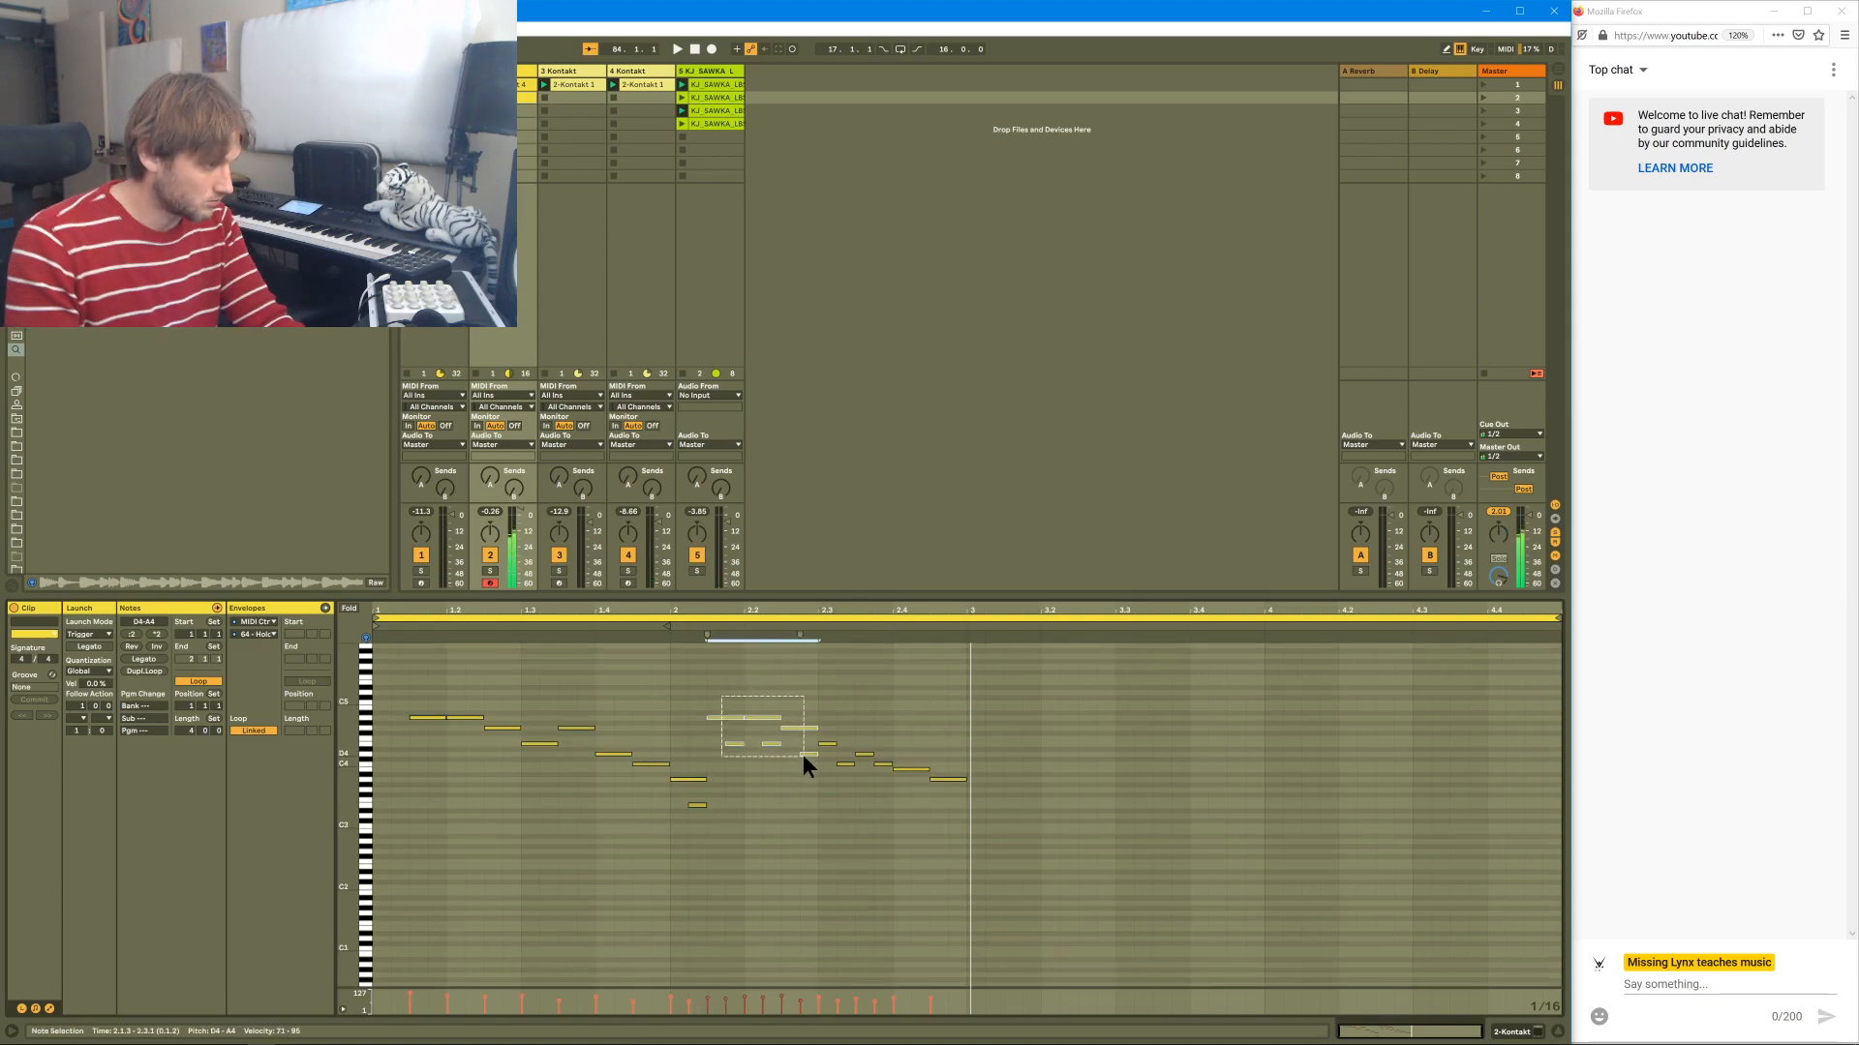
pyautogui.click(824, 745)
pyautogui.click(861, 754)
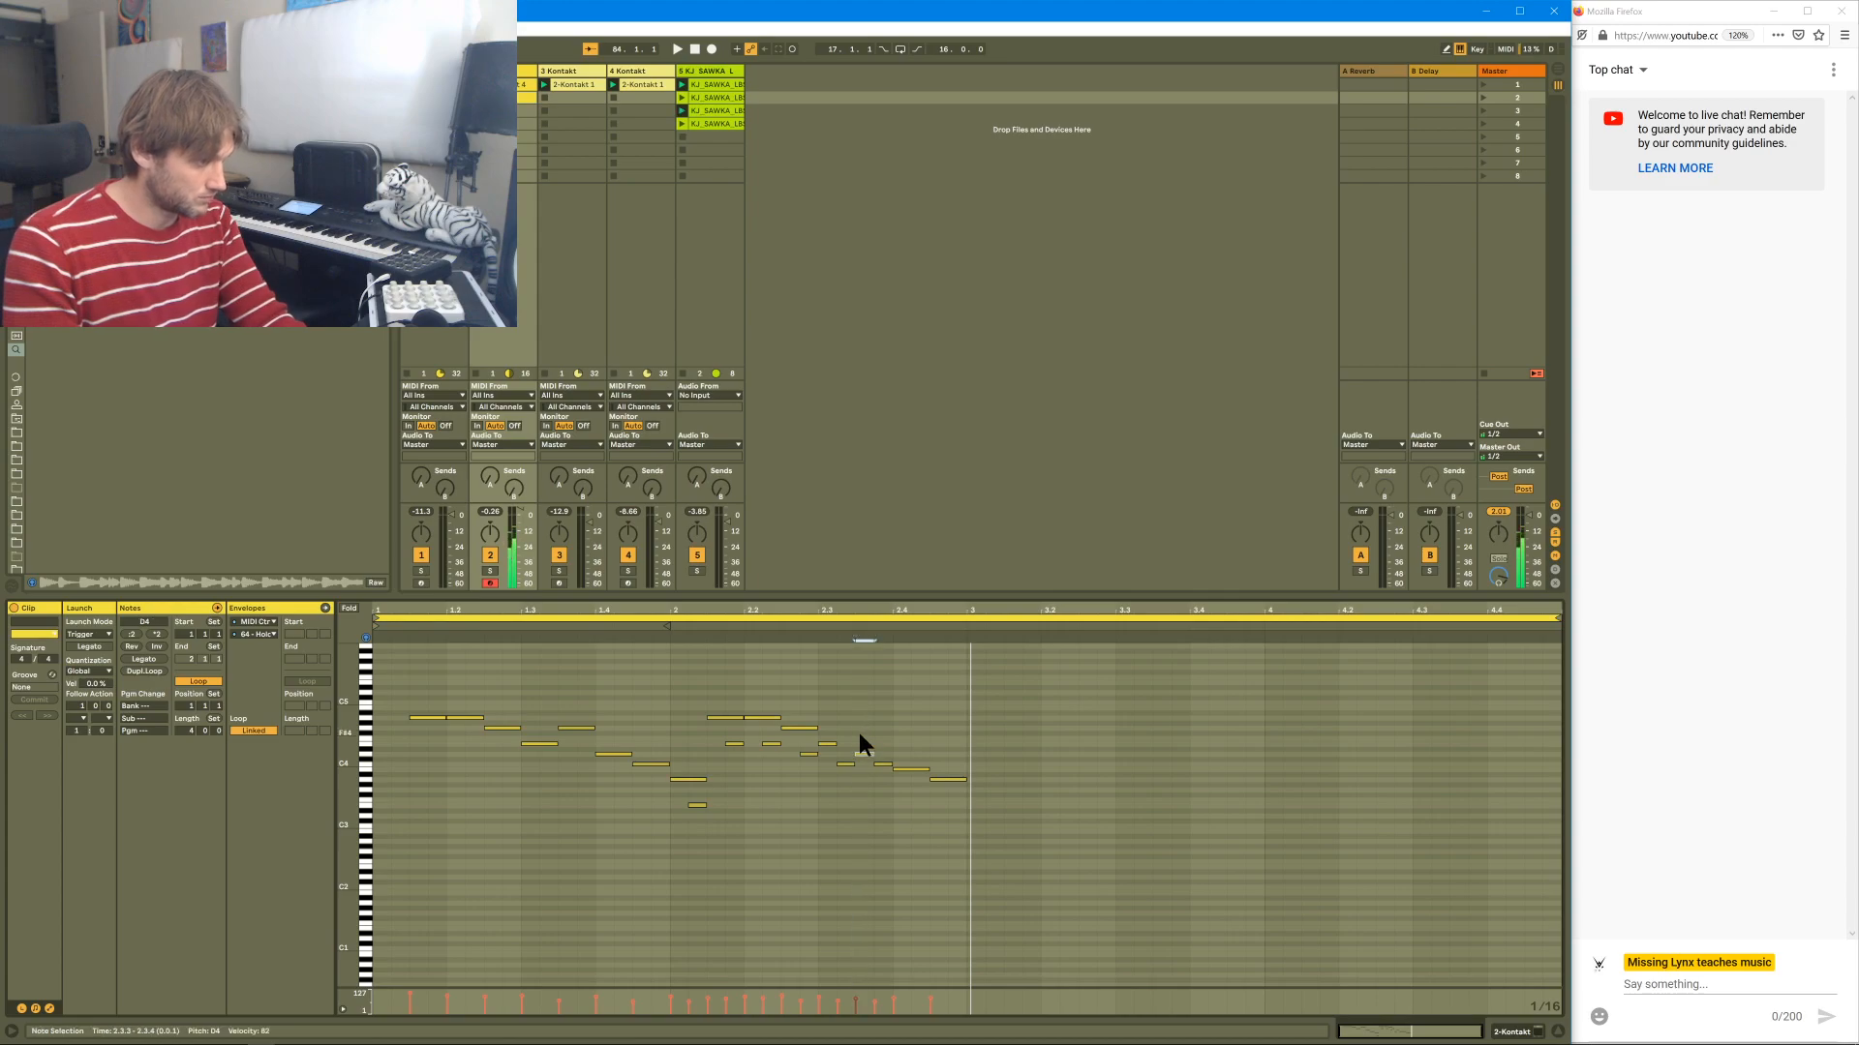
pyautogui.press('Up')
pyautogui.press('Up')
pyautogui.click(883, 764)
pyautogui.press('Down')
# - Raise the melody note at 2.4.1 by three semitones to D4
pyautogui.click(910, 764)
pyautogui.click(910, 770)
pyautogui.press('Up')
pyautogui.press('Up')
pyautogui.press('Up')
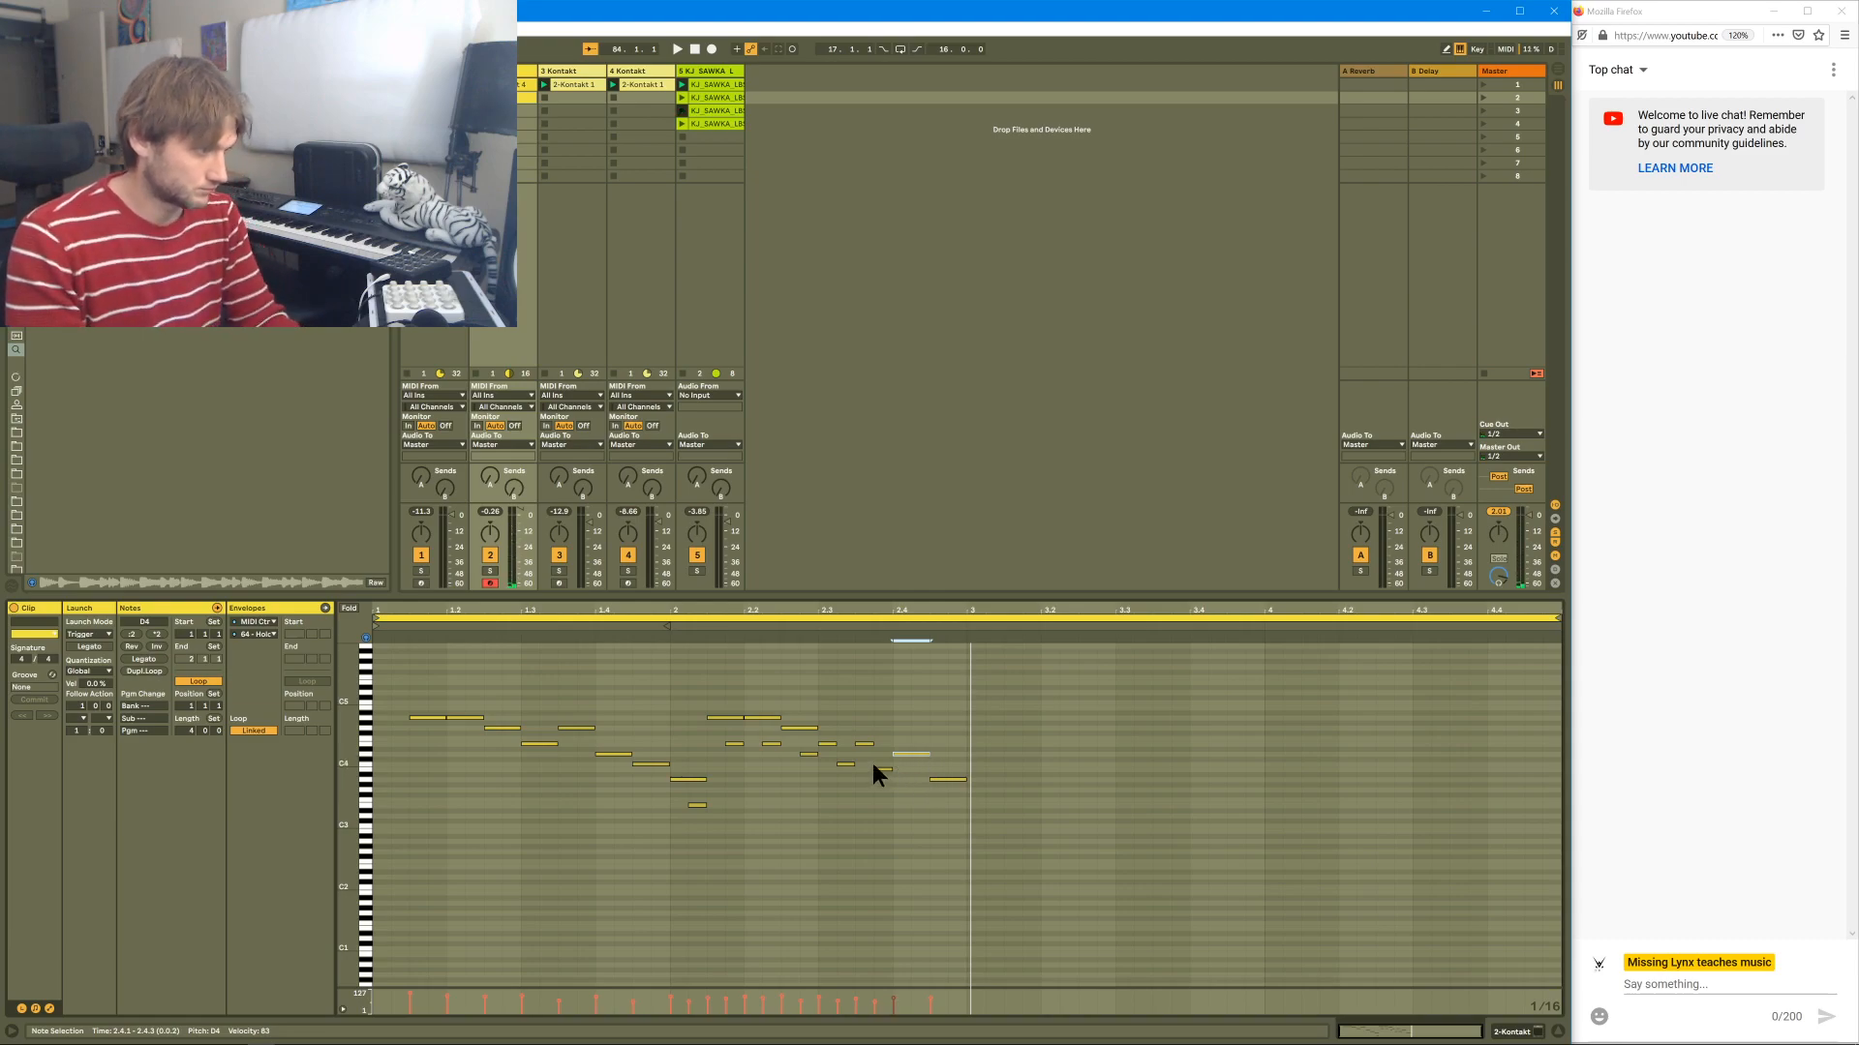
# - Duplicate the short B3 note before beat 2.4, move the copy to 2.4.2 and lower it to A3
pyautogui.click(887, 770)
pyautogui.hotkey('ctrl', 'd')
pyautogui.press('Right')
pyautogui.press('Down')
pyautogui.press('Down')
pyautogui.press('Down')
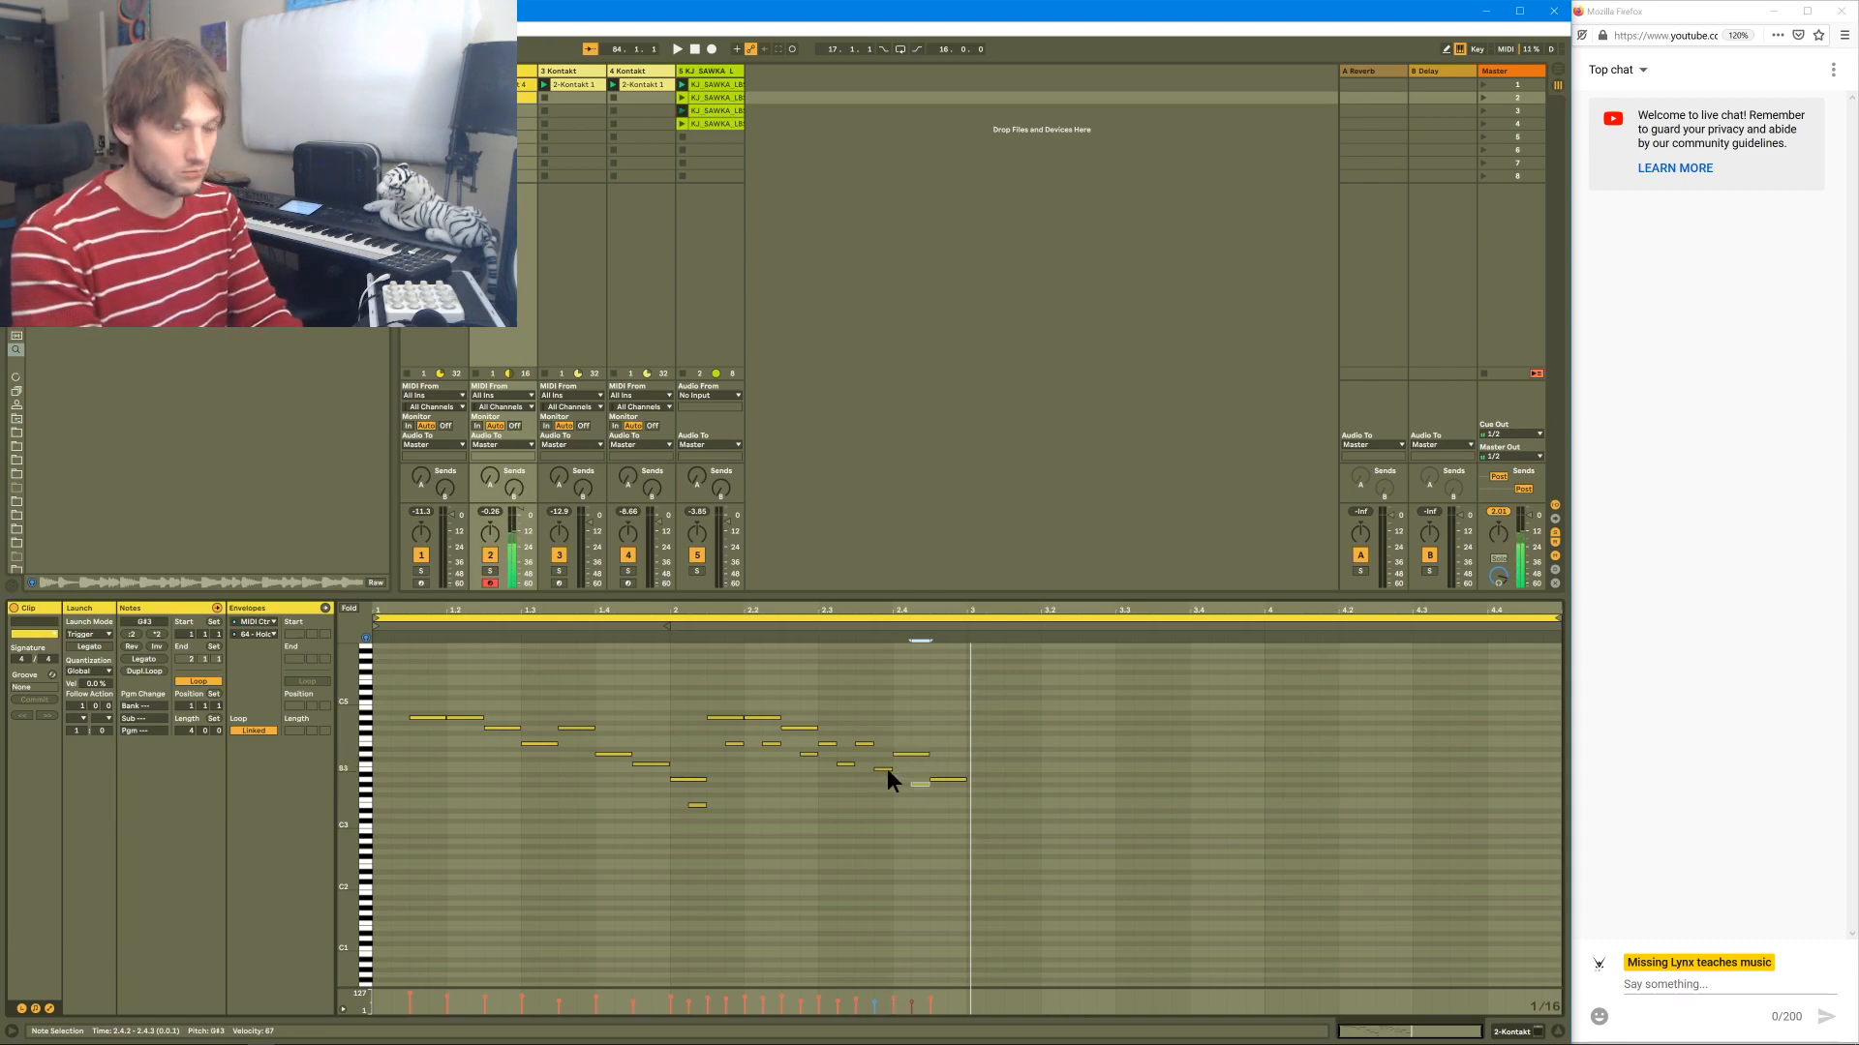
pyautogui.press('Up')
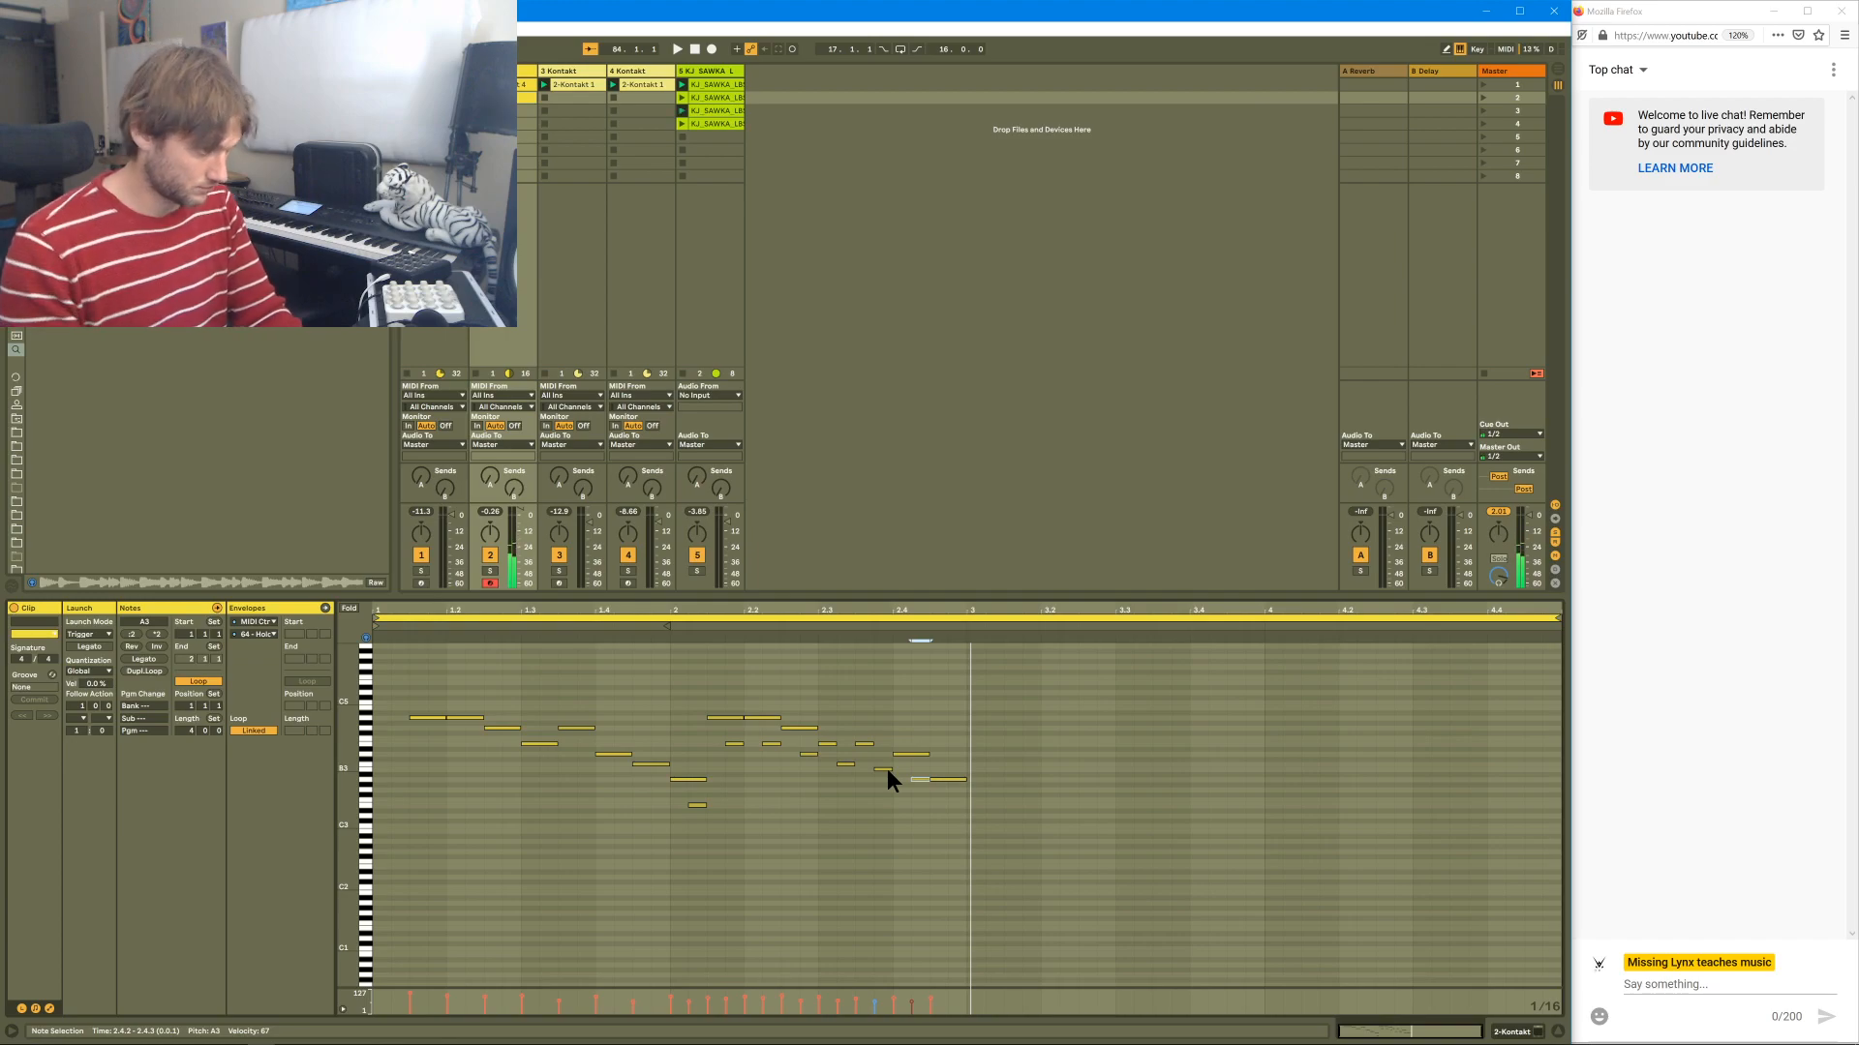
# - Raise the melody's last note, at 2.4.3, by three semitones to C4
pyautogui.click(948, 779)
pyautogui.press('Up')
pyautogui.press('Up')
pyautogui.press('Up')
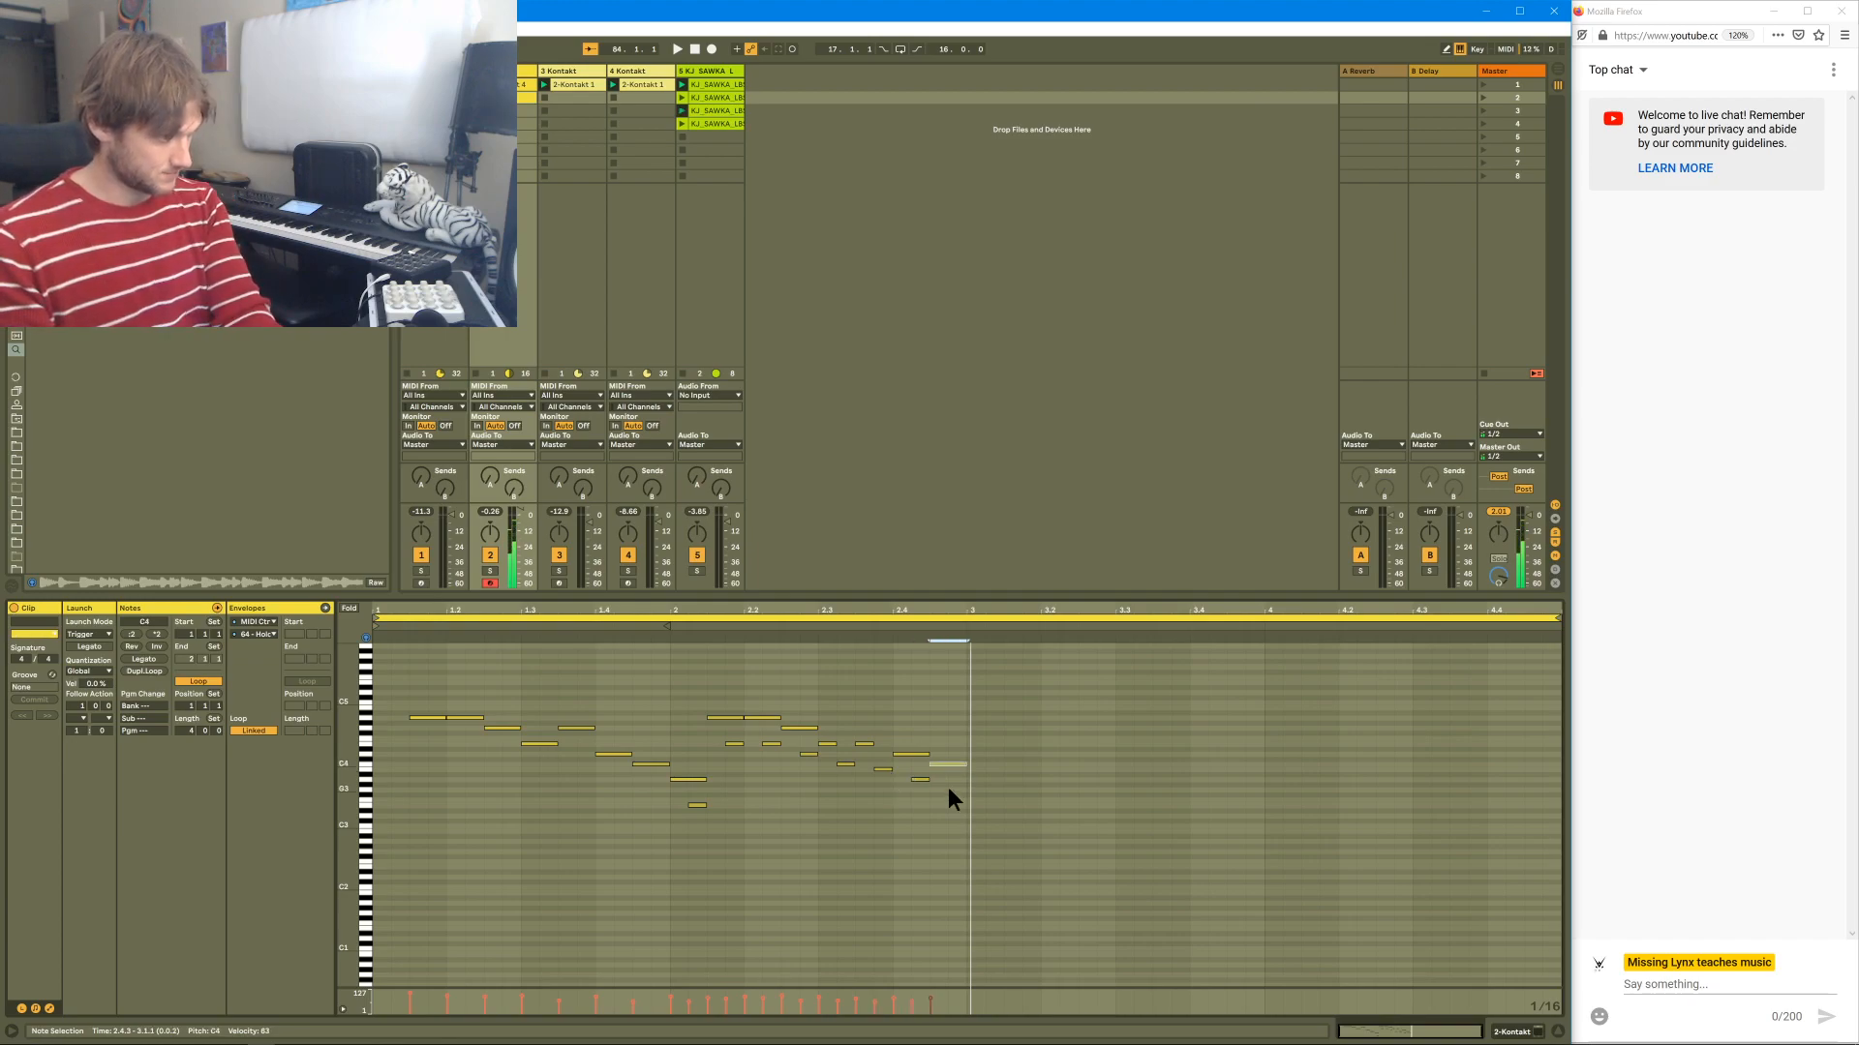
# - Duplicate the last C4 note, place the copy at 2.4.4 lowered to A3, and play the clip back
pyautogui.hotkey('ctrl', 'd')
pyautogui.press('Left')
pyautogui.press('Down')
pyautogui.press('Left')
pyautogui.press('Right')
pyautogui.press('Down')
pyautogui.press('Down')
pyautogui.press('space')
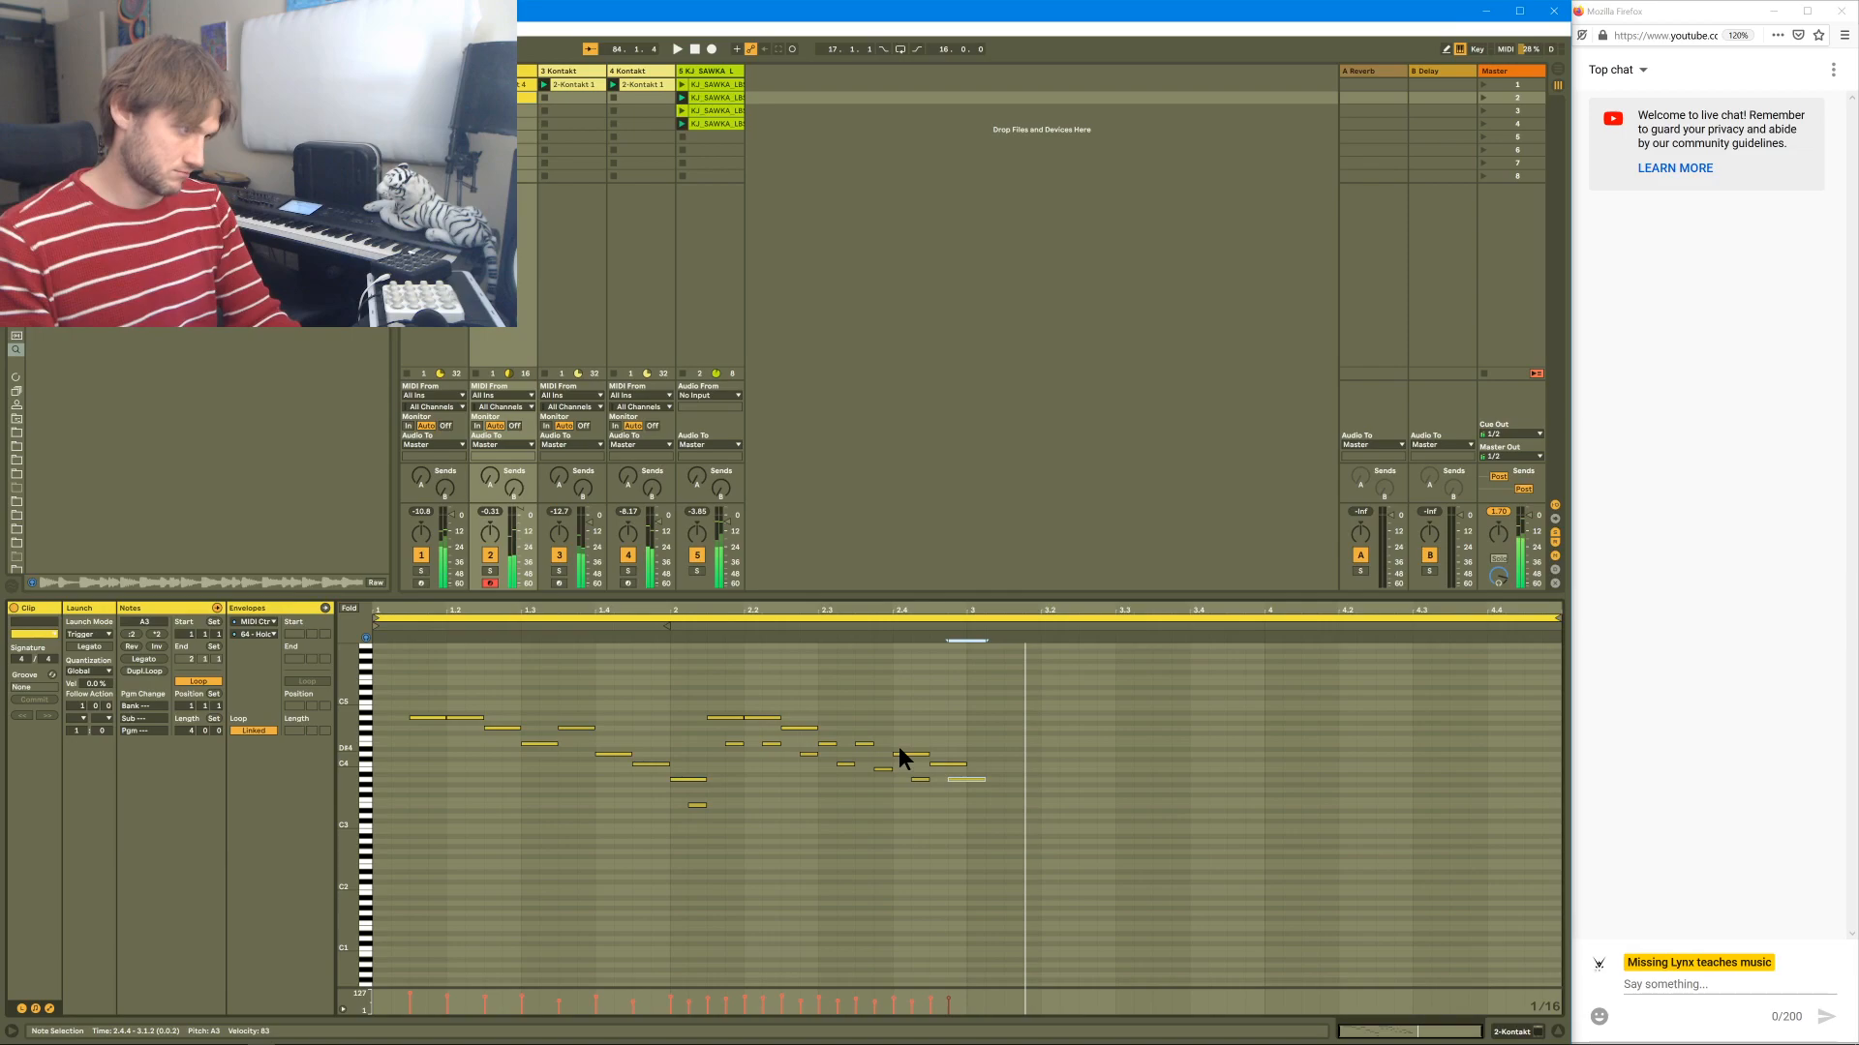
# - Raise the short E4 note at 2.3.3 to G4
pyautogui.hotkey('ctrl', 'z')
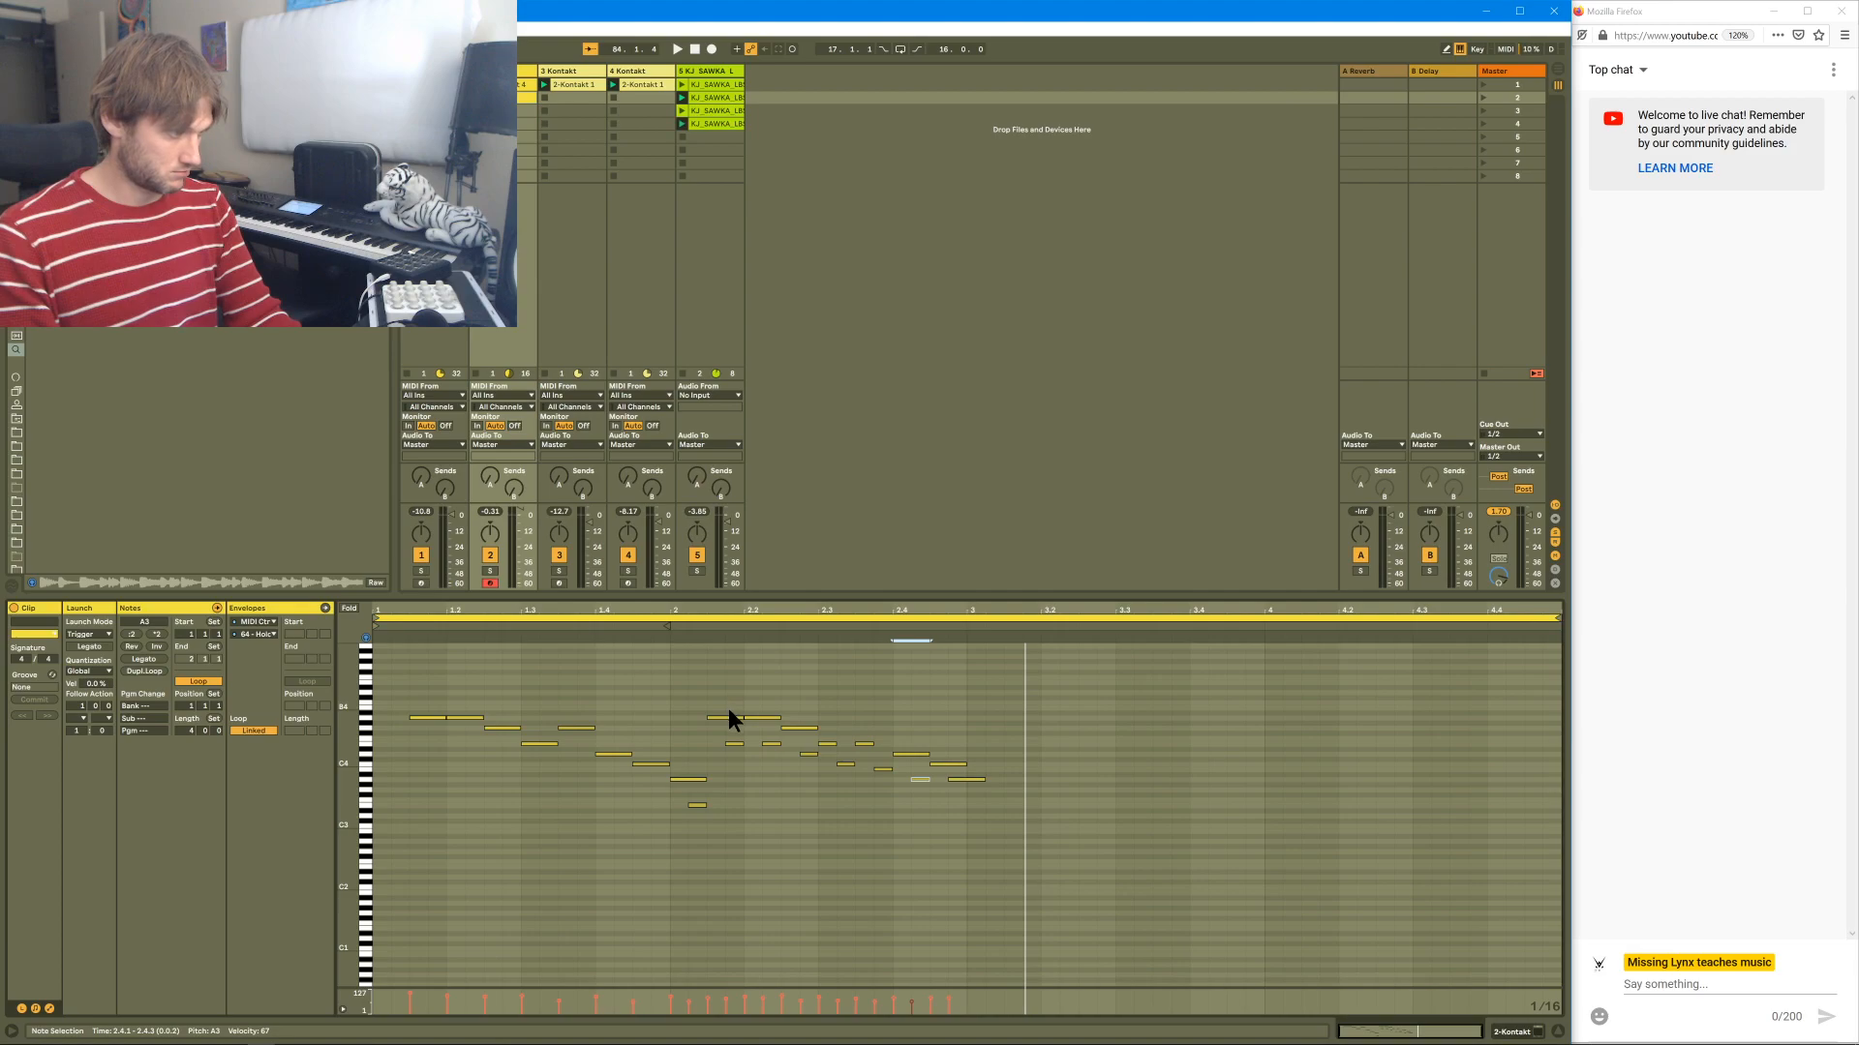
pyautogui.moveTo(864, 743); pyautogui.dragTo(927, 755)
pyautogui.click(943, 765)
pyautogui.click(964, 774)
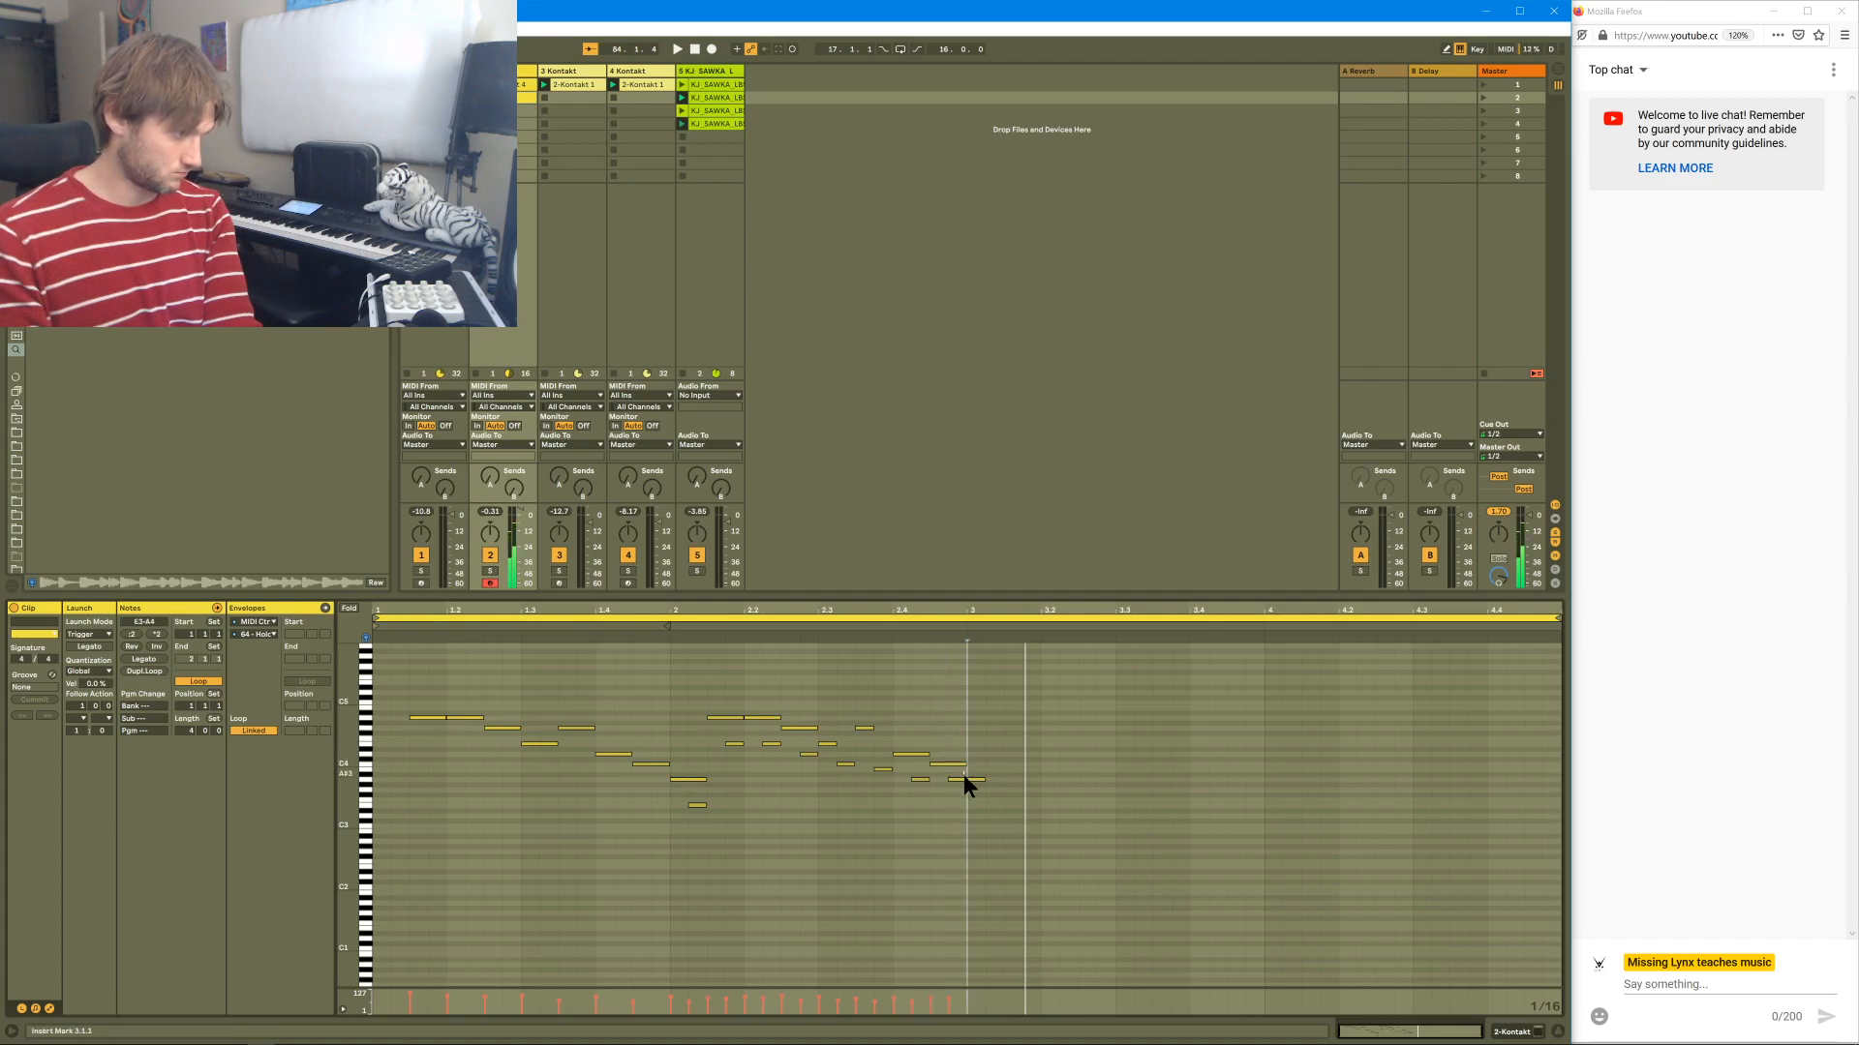
# - Move the final A3 note to start at 3.1.1 and delete the short A3 note at 2.4.2
pyautogui.moveTo(964, 779); pyautogui.dragTo(982, 778)
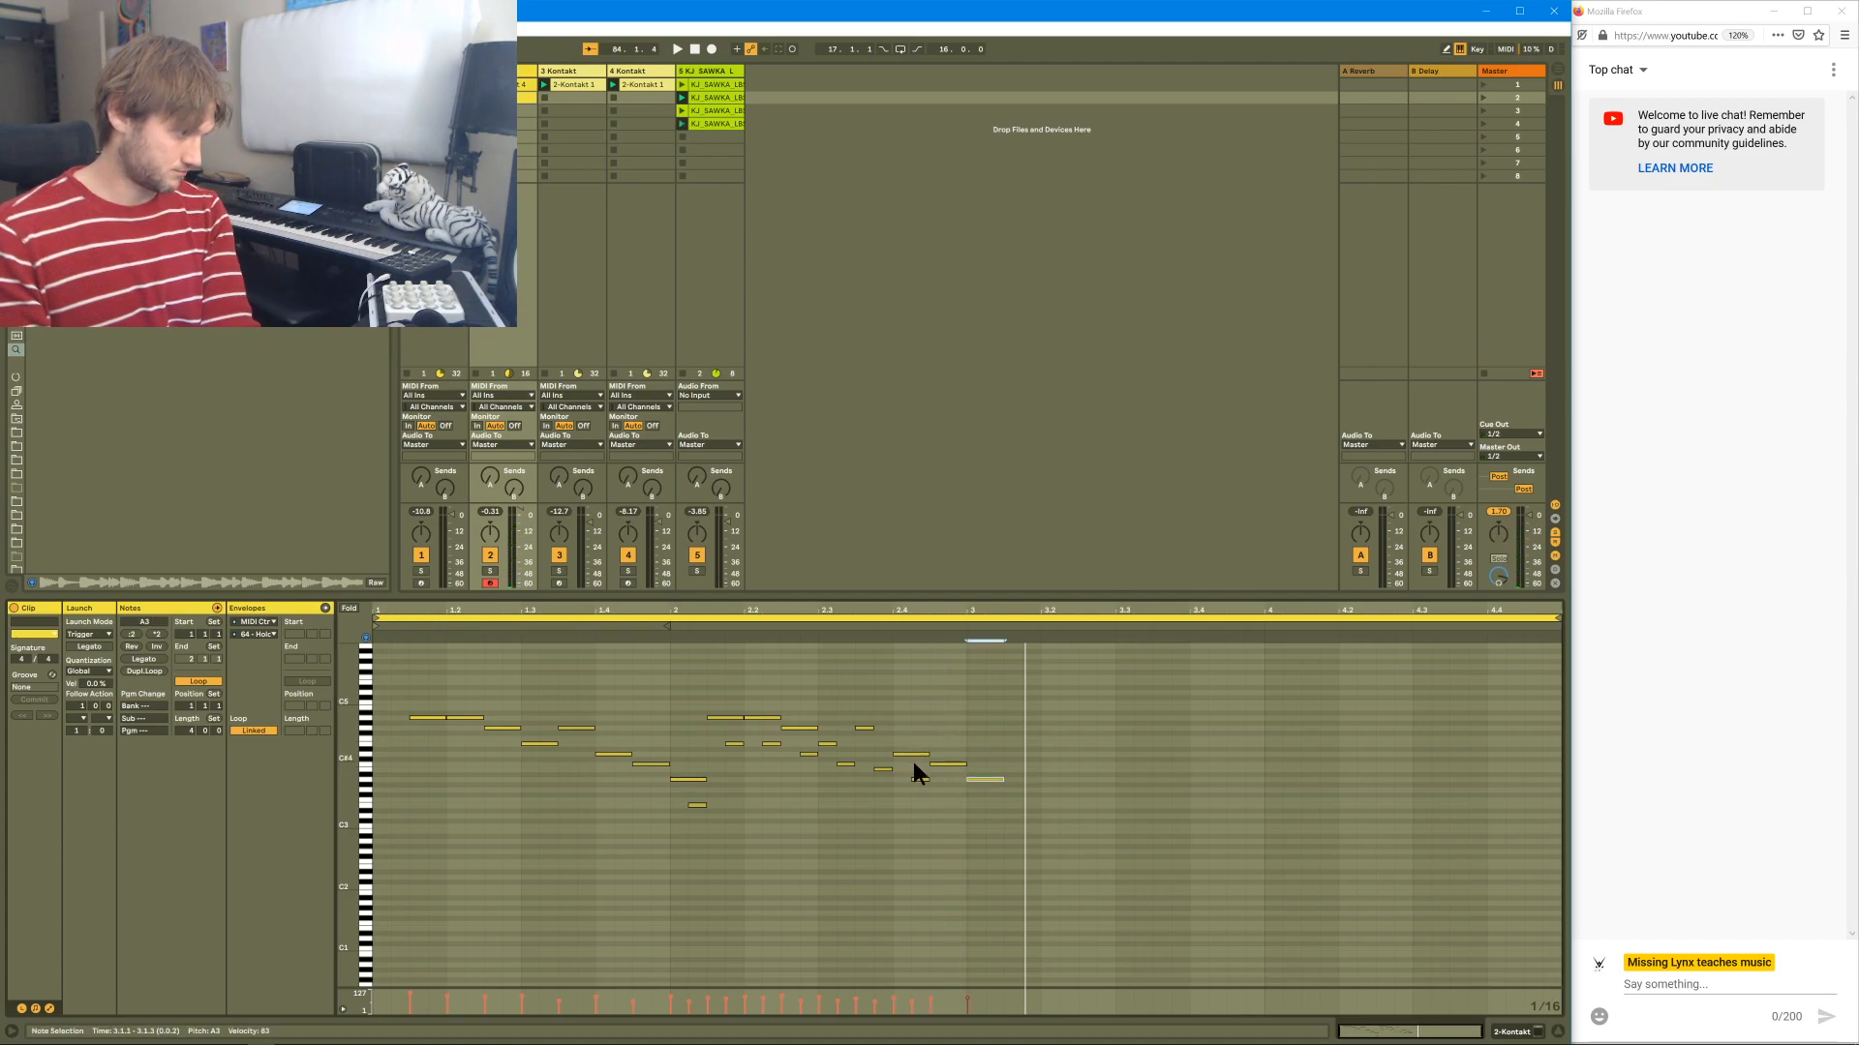
pyautogui.click(915, 788)
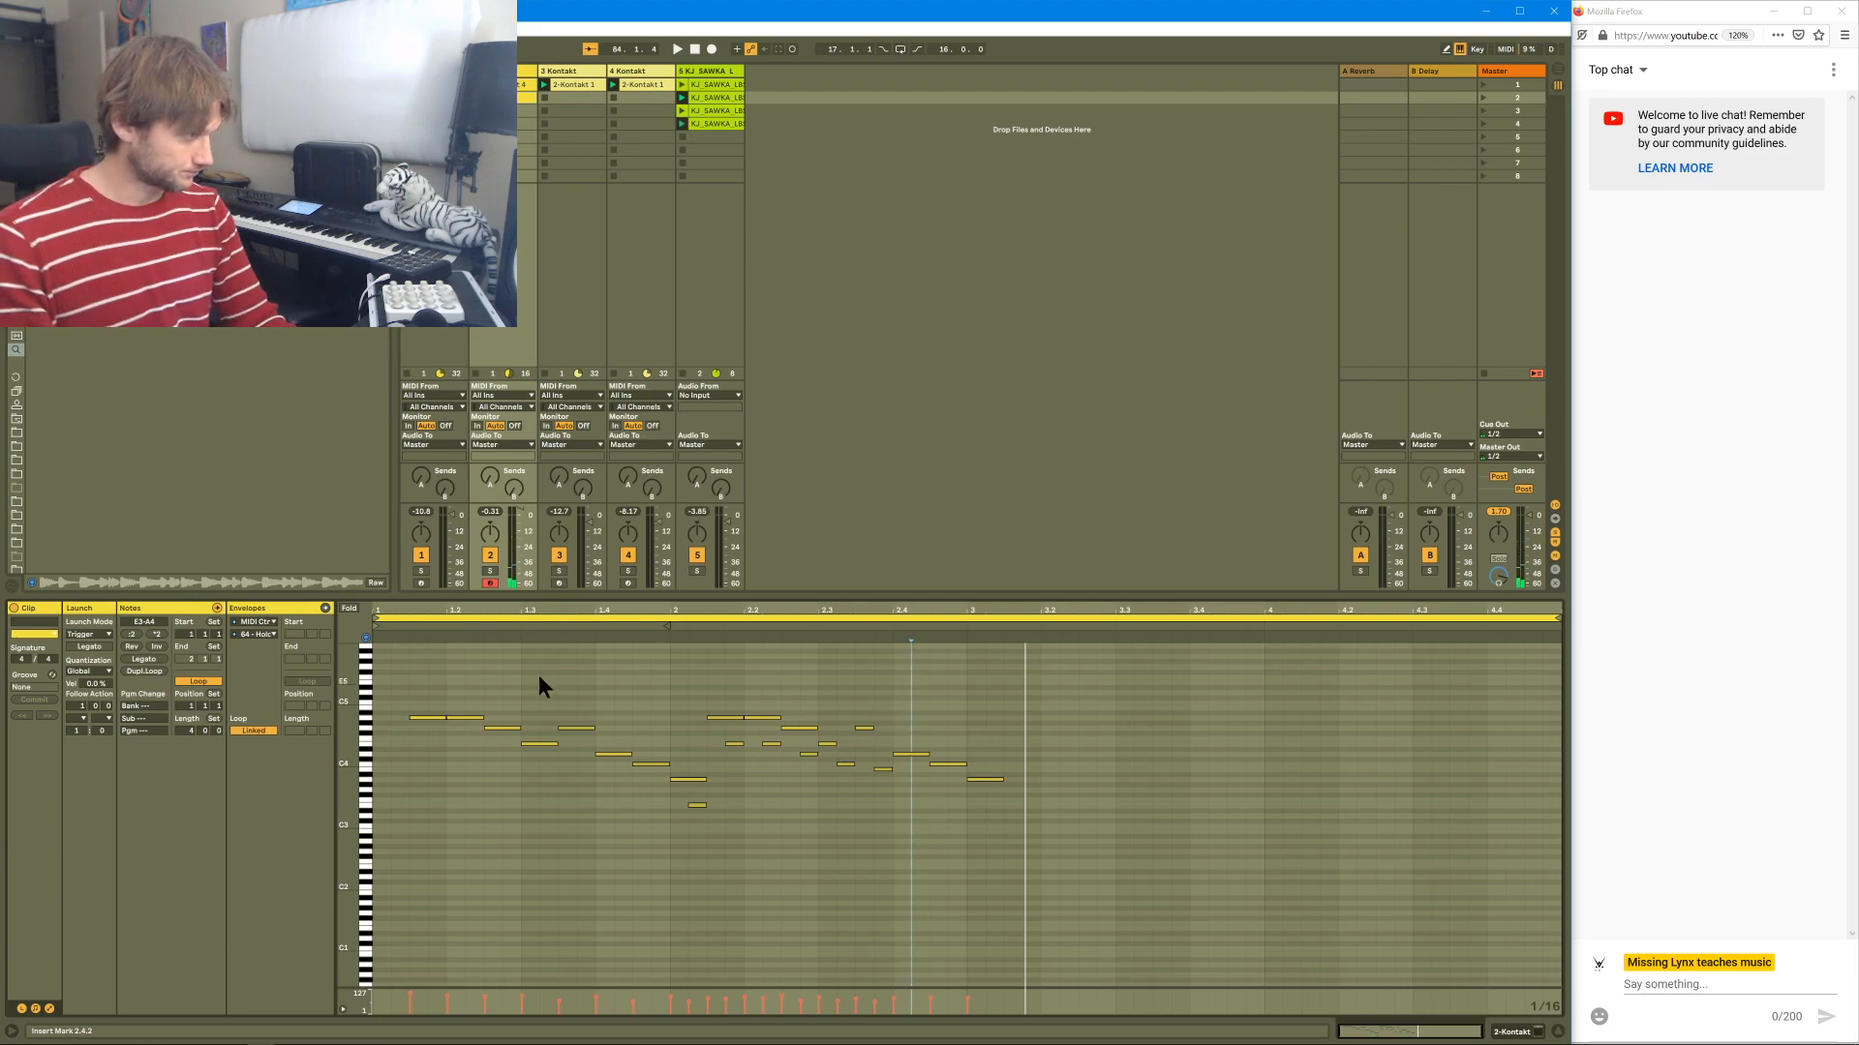
# - Copy the whole two-bar phrase except its final A3 note so that the copy starts at 3.1.3
pyautogui.moveTo(439, 668); pyautogui.dragTo(684, 875)
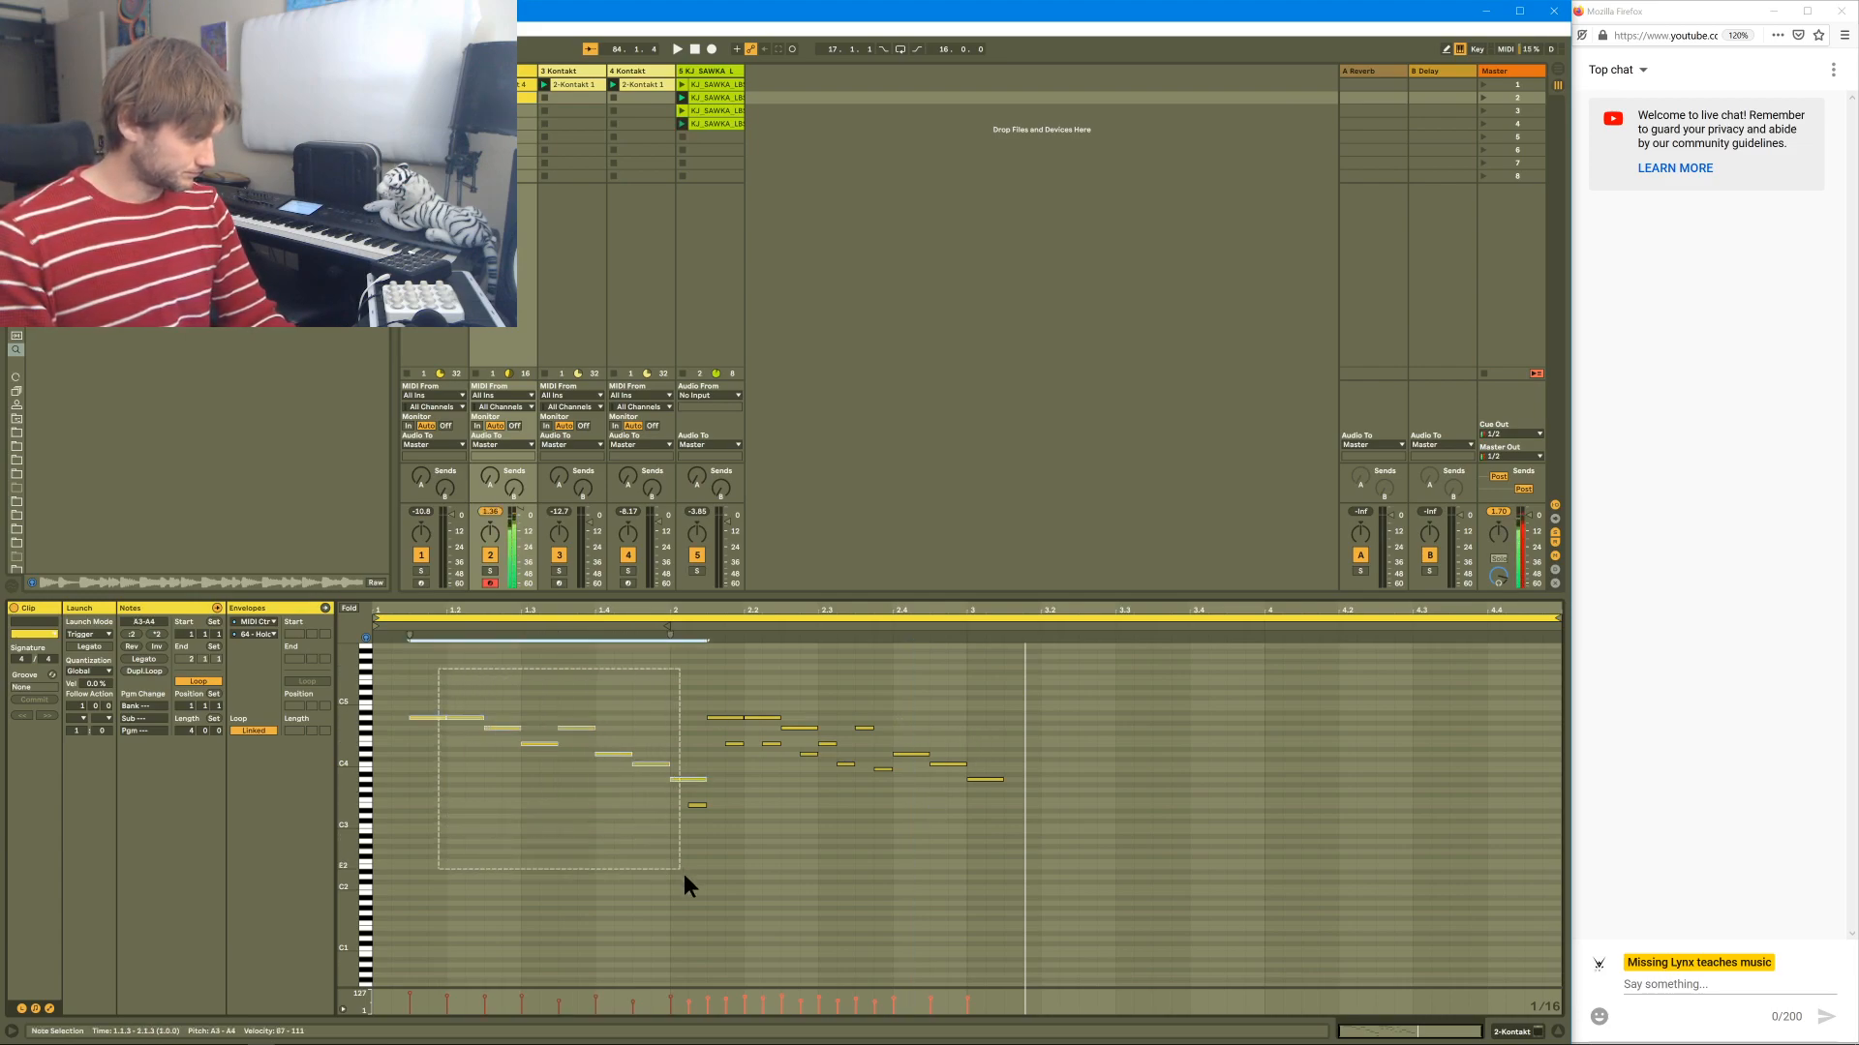
pyautogui.moveTo(418, 685); pyautogui.dragTo(944, 979)
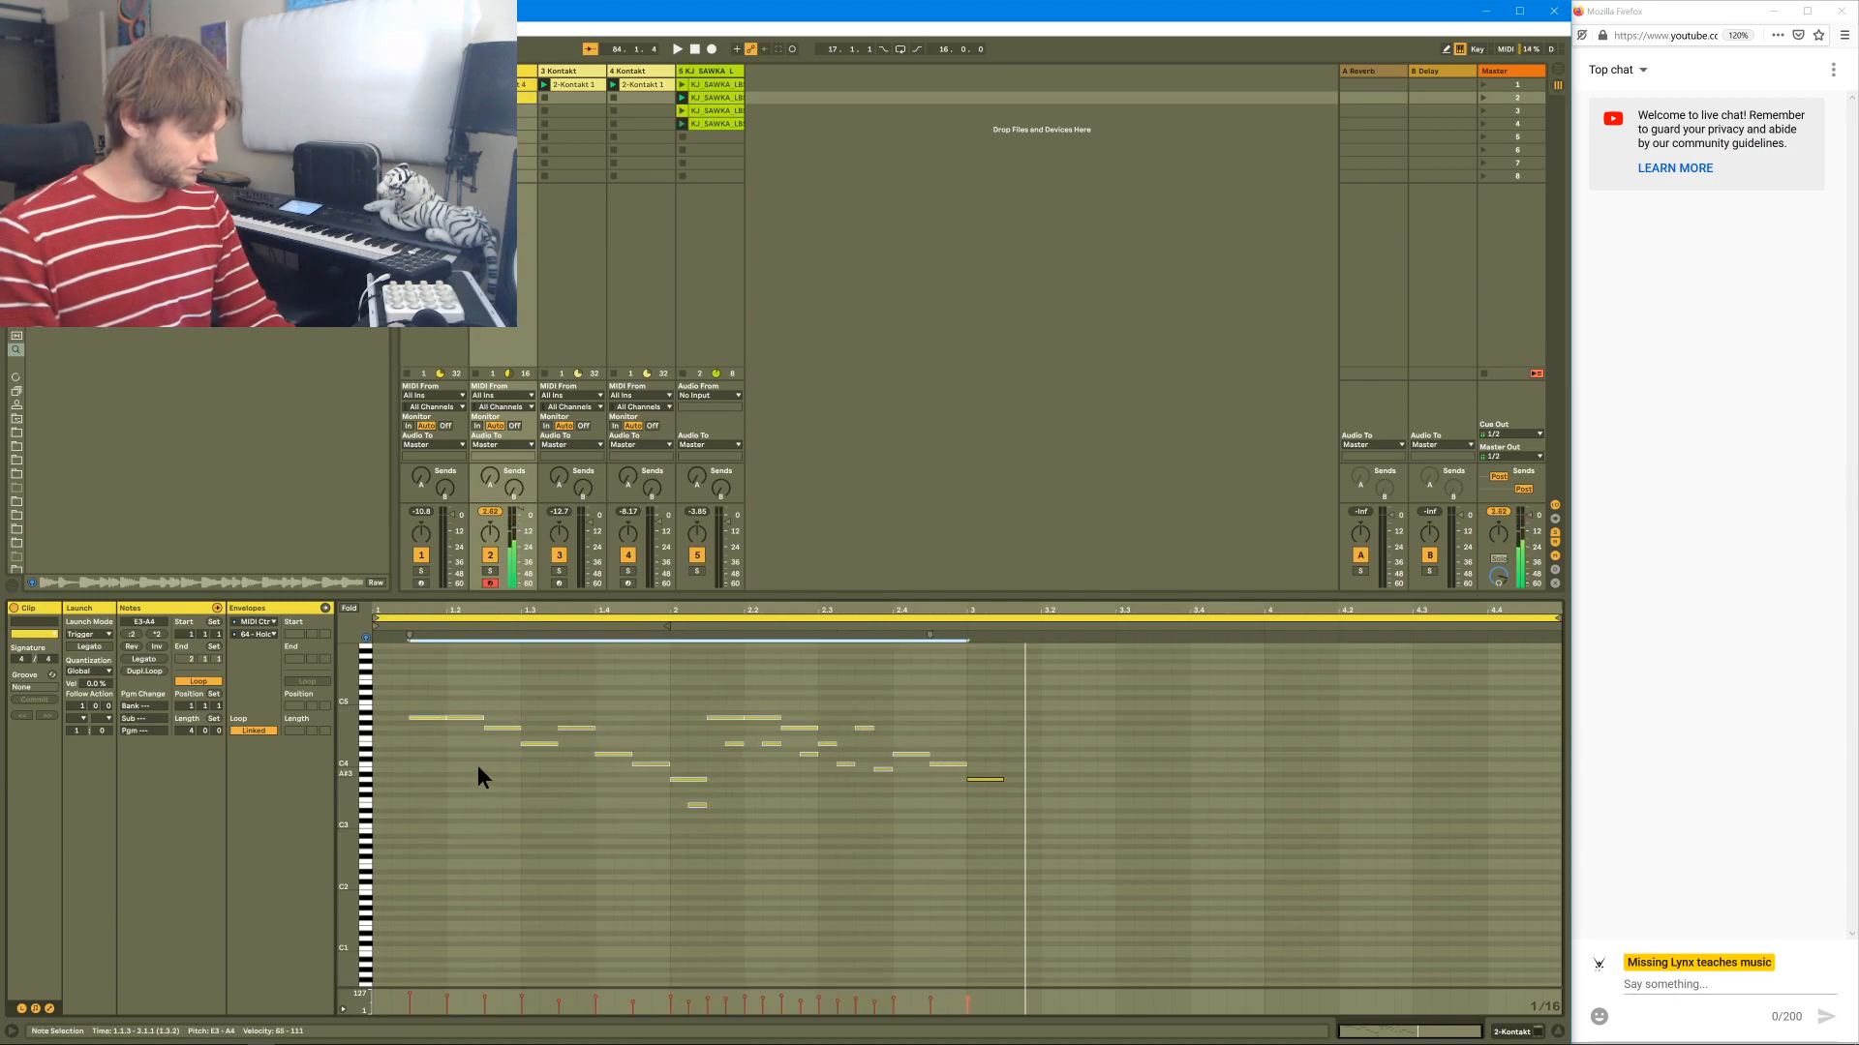
pyautogui.moveTo(428, 714); pyautogui.dragTo(1030, 713)
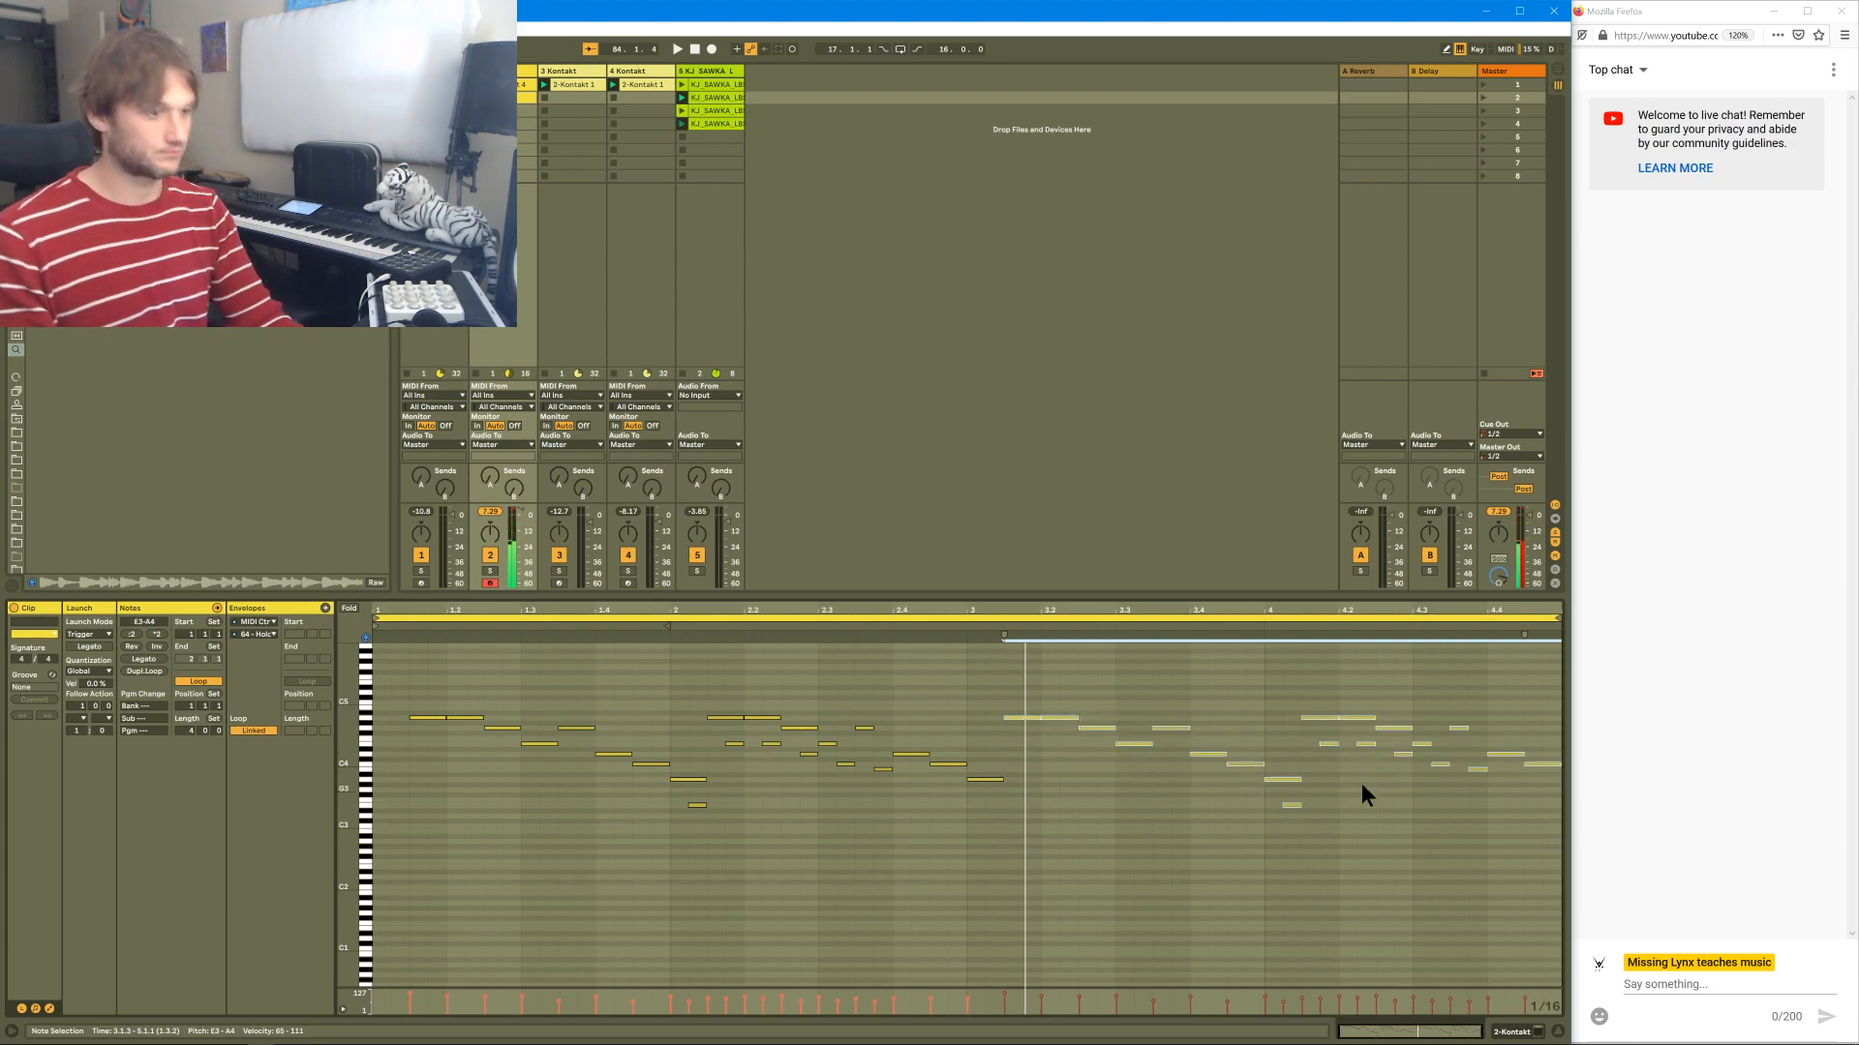
pyautogui.click(1429, 609)
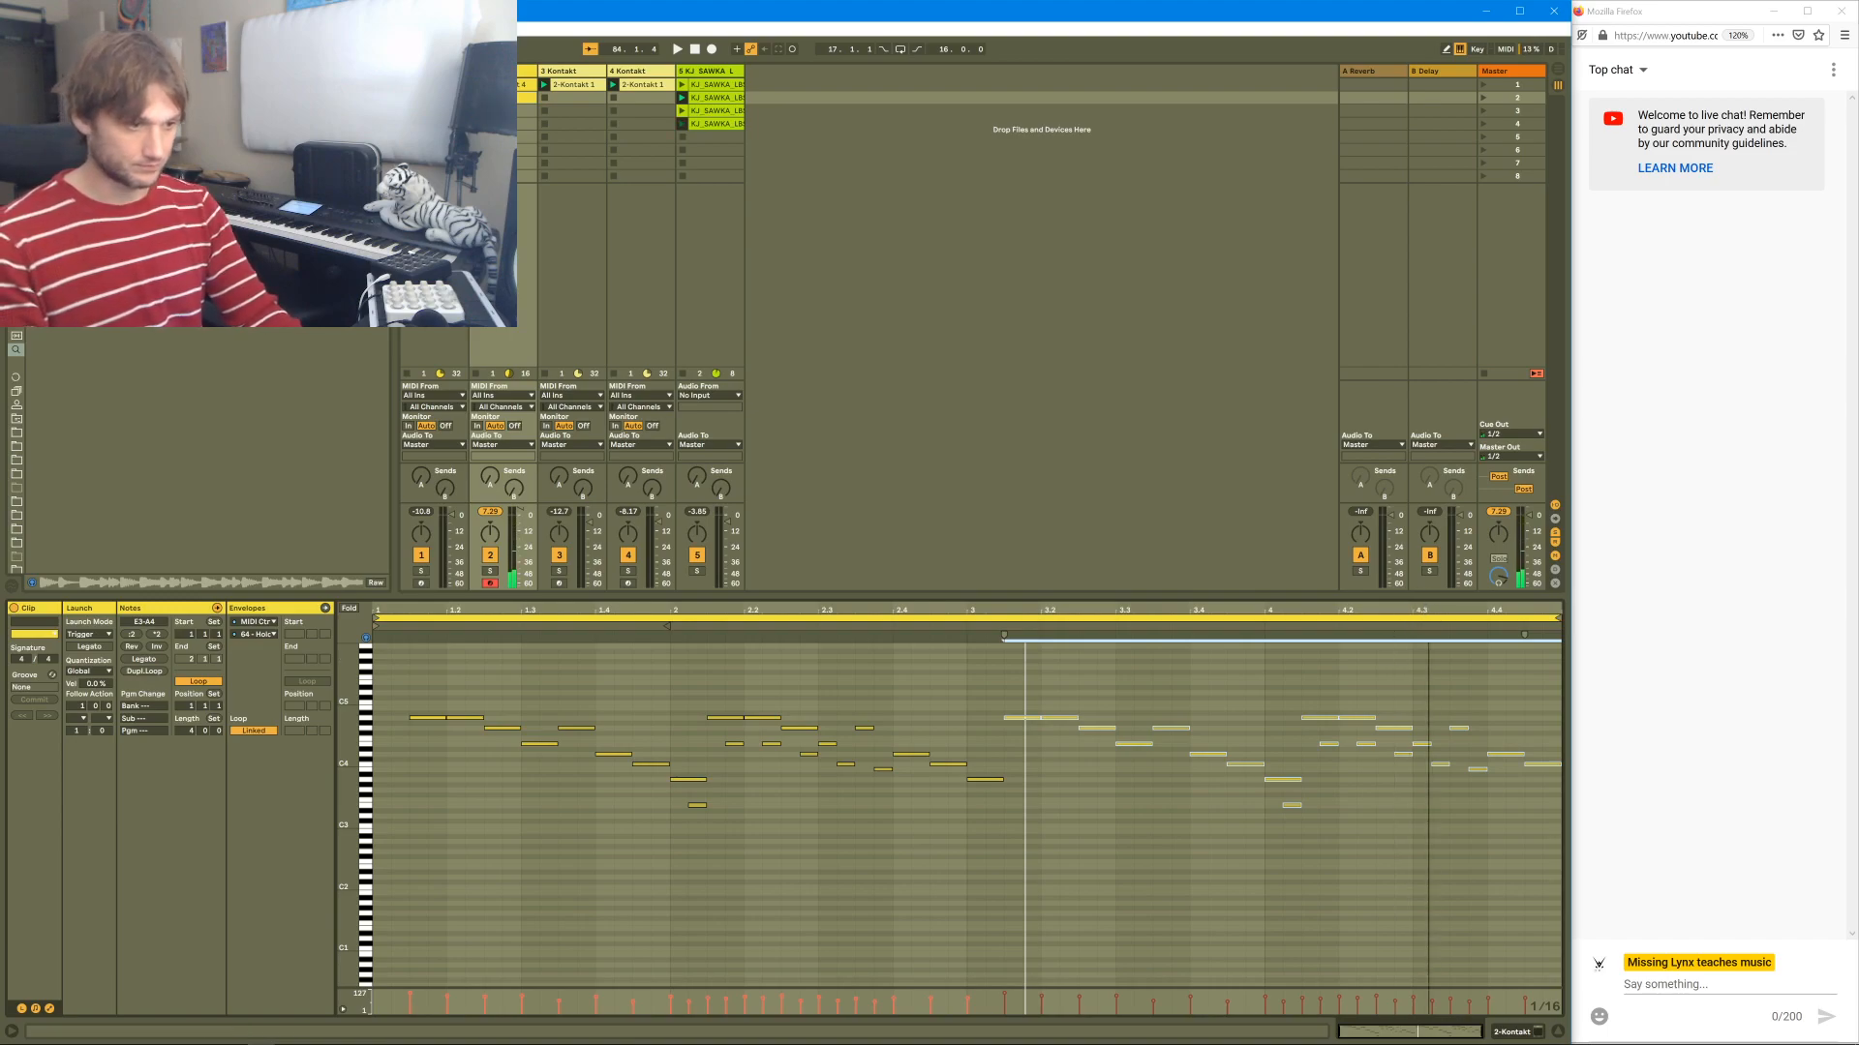
pyautogui.click(1353, 786)
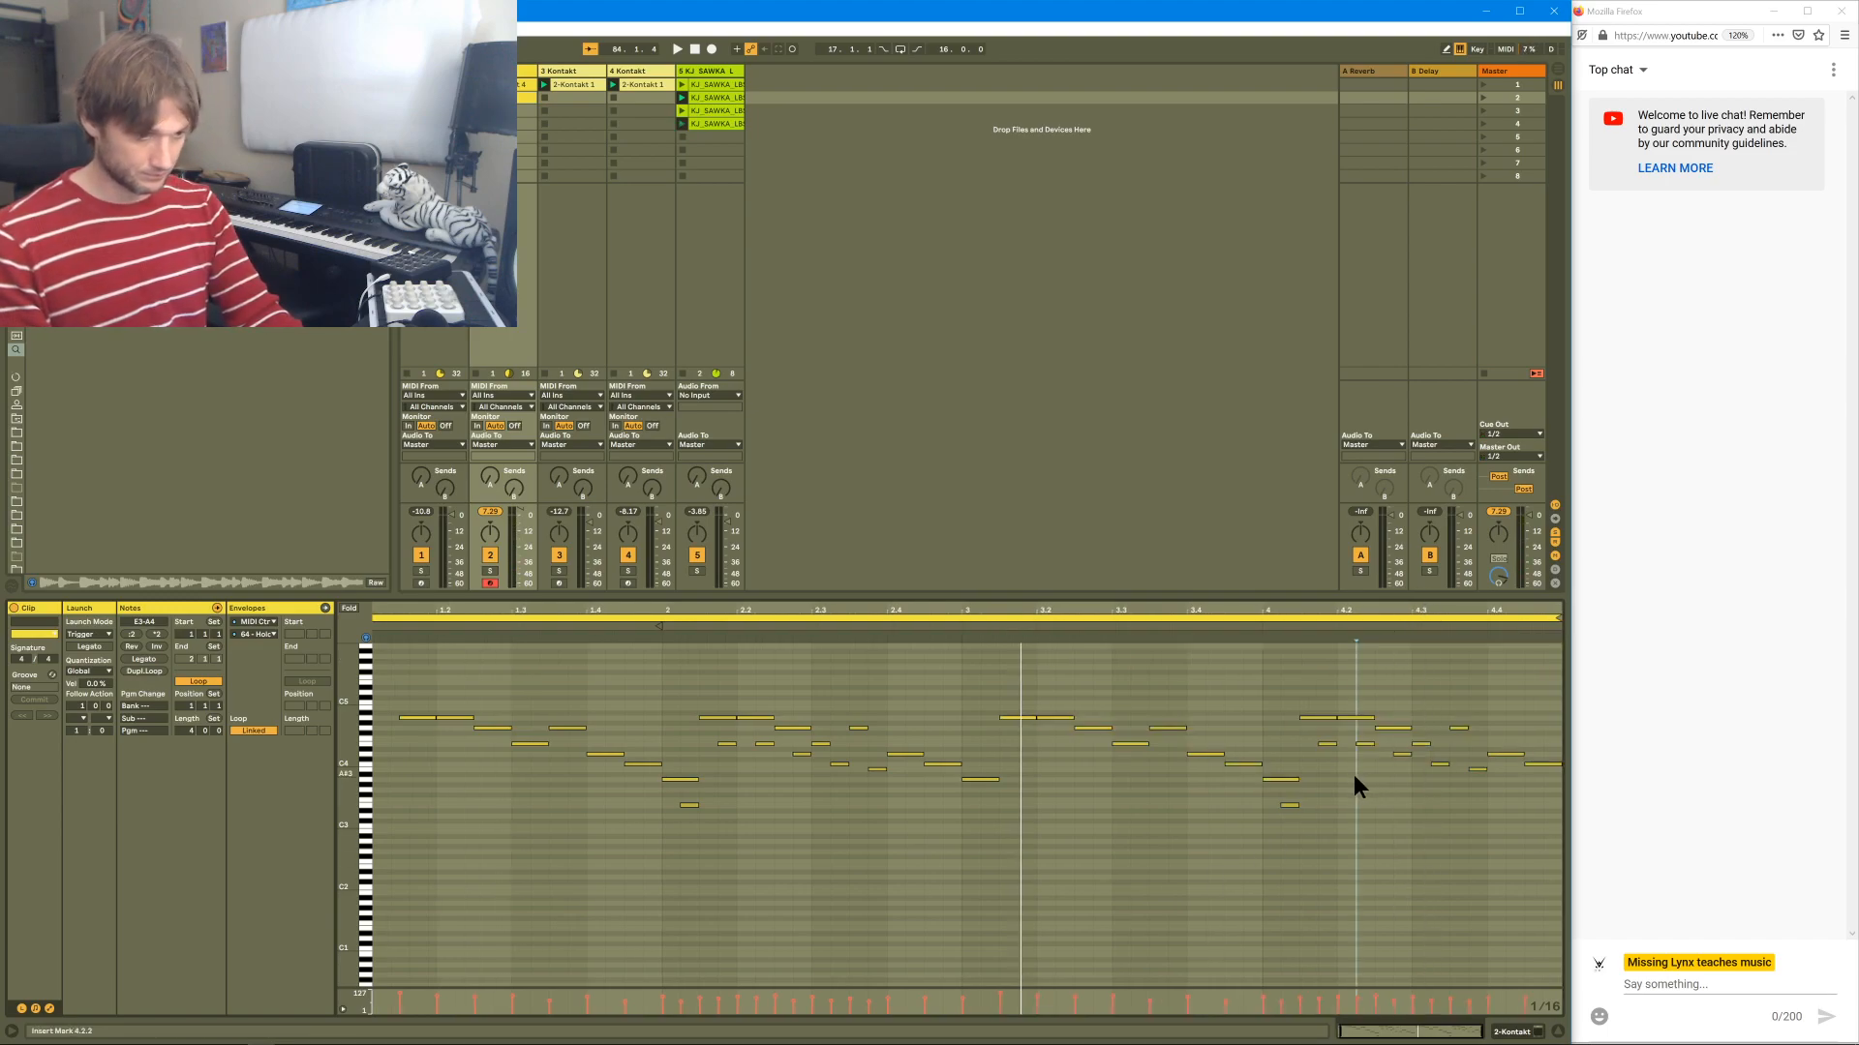
# - Deactivate the short C4 note at 4.3.2 and raise the short B3 note at 4.3.4 to E4
pyautogui.click(1357, 718)
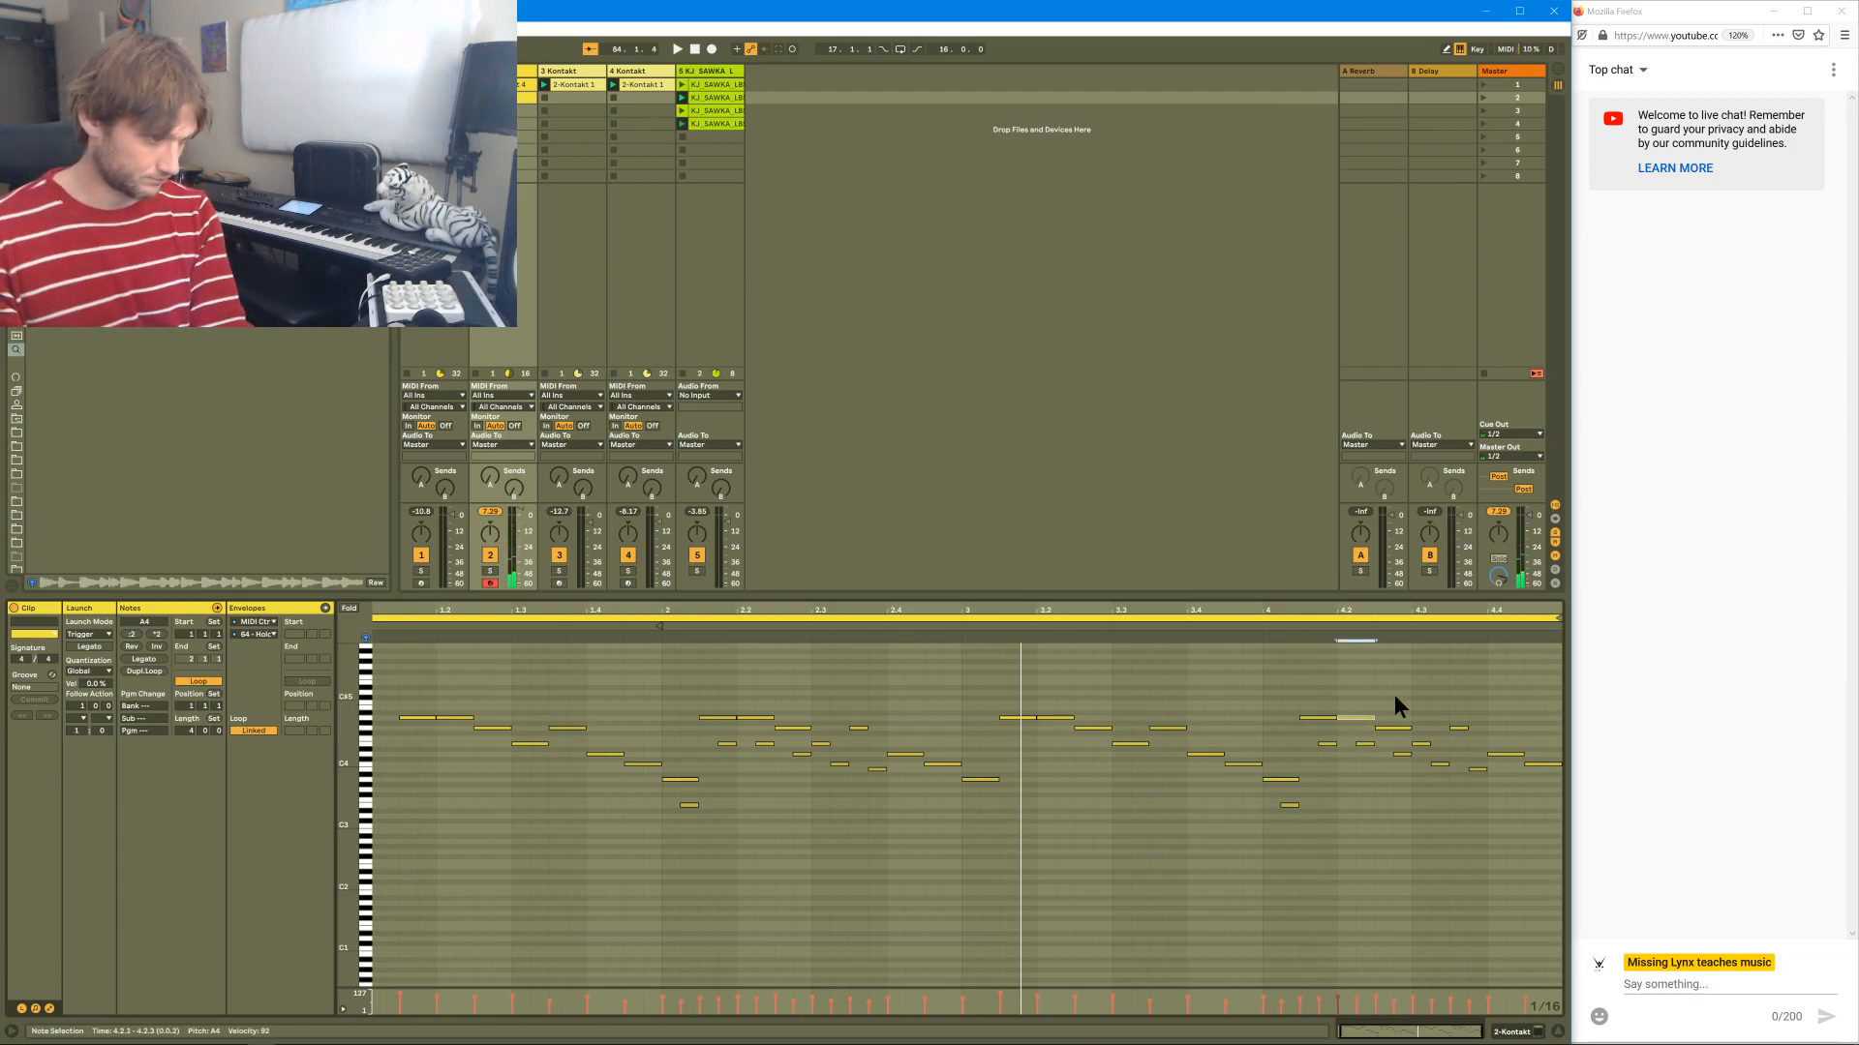
pyautogui.click(1419, 743)
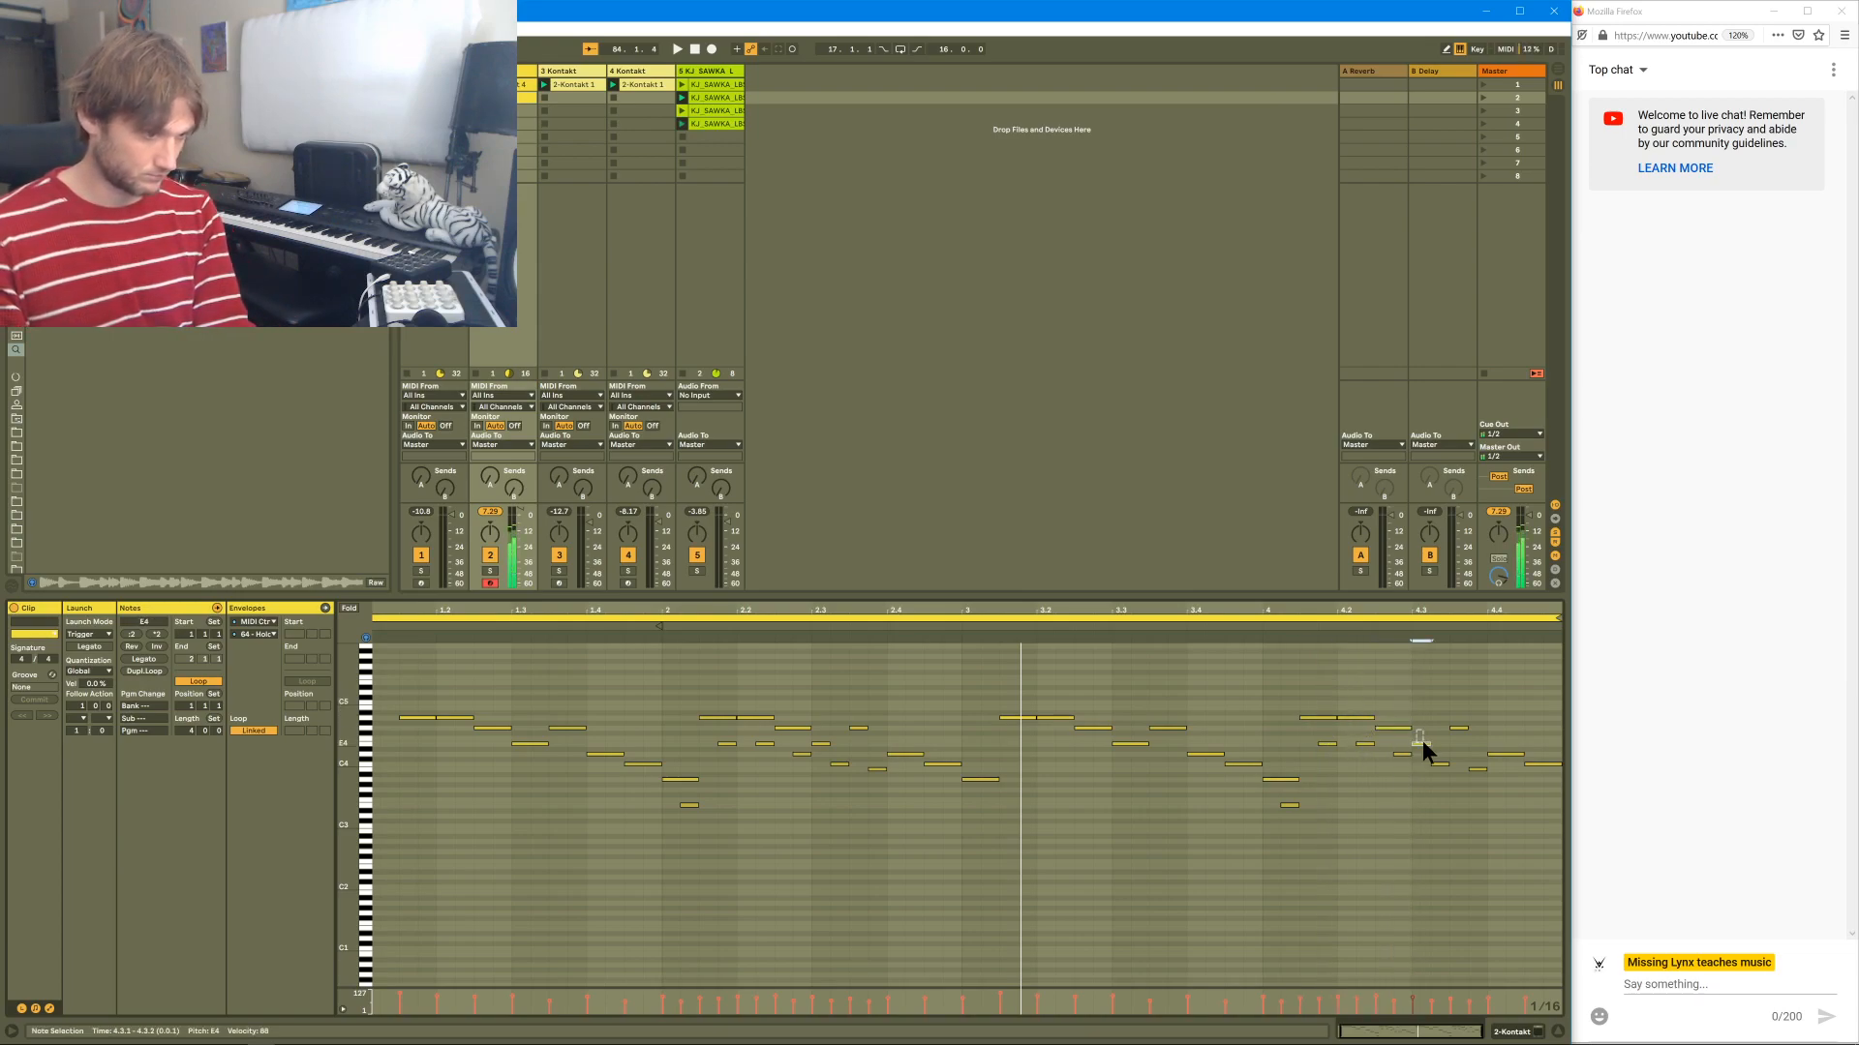
pyautogui.click(1439, 764)
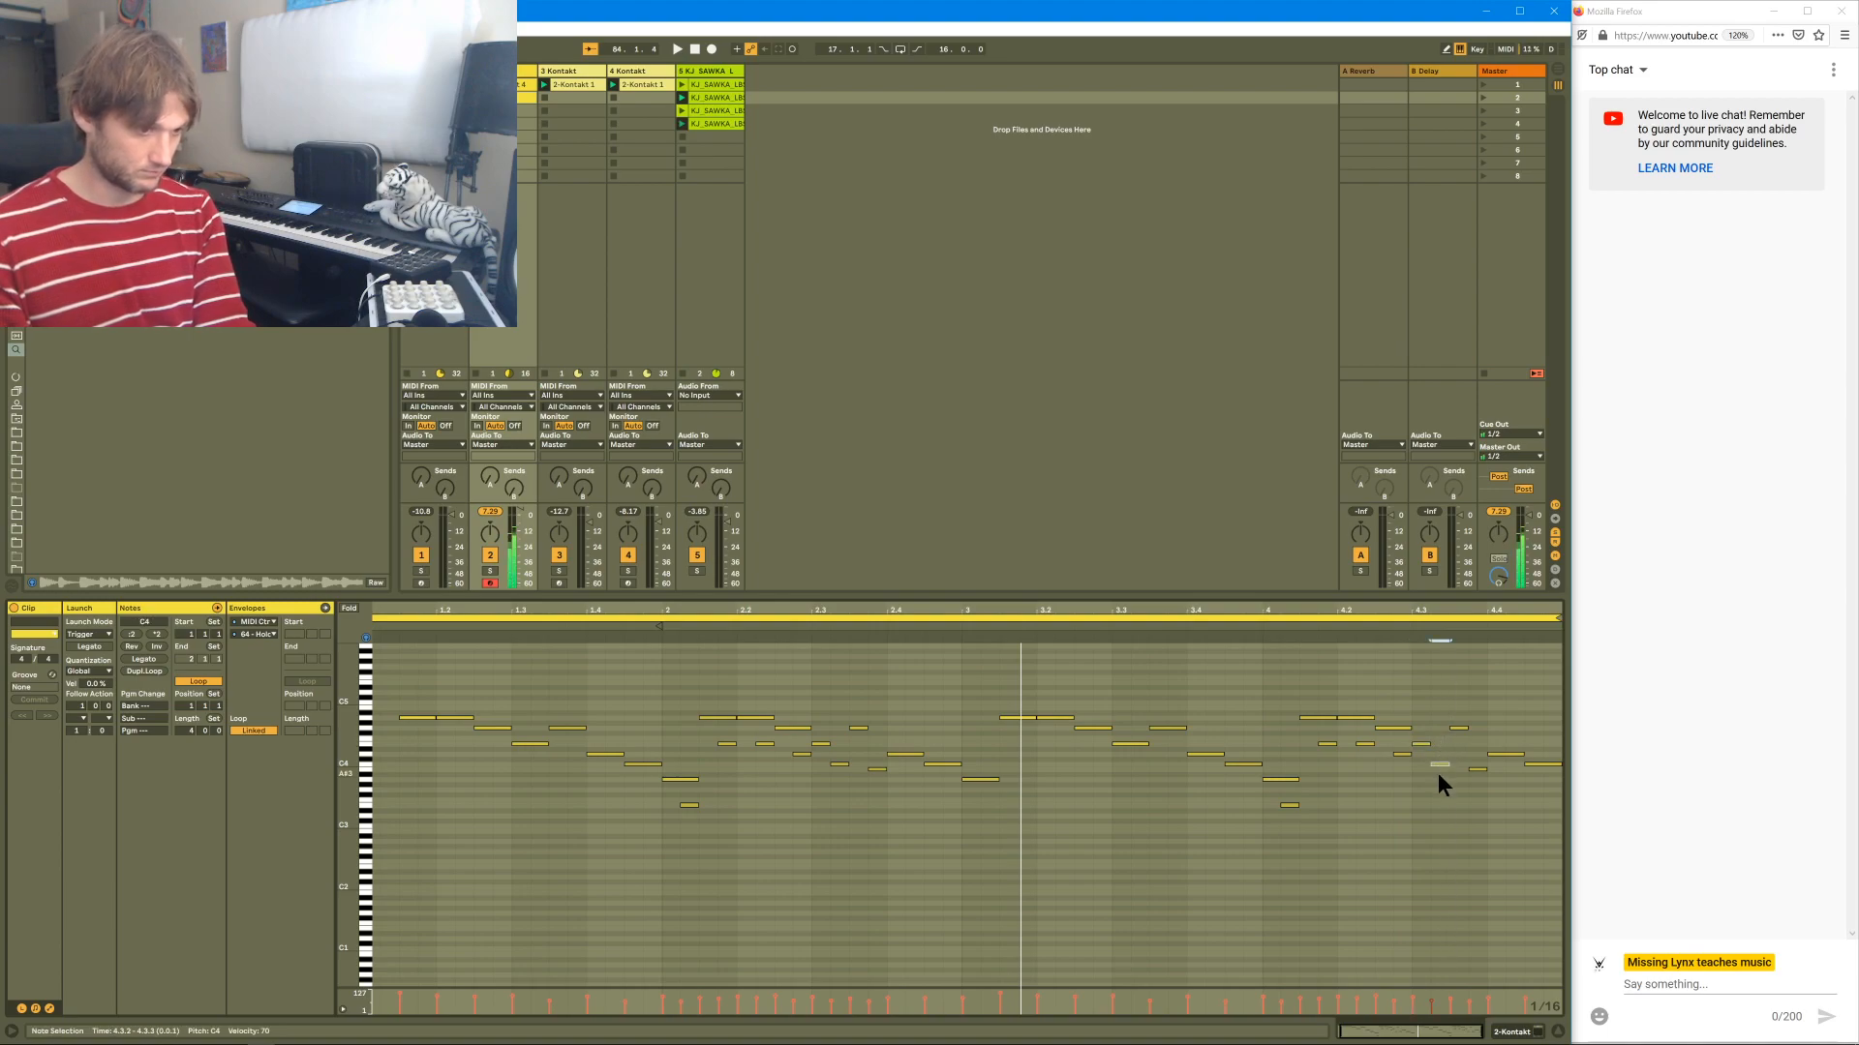
pyautogui.moveTo(1471, 770); pyautogui.dragTo(1503, 753)
pyautogui.press('Up')
pyautogui.press('Up')
pyautogui.press('Up')
pyautogui.press('Up')
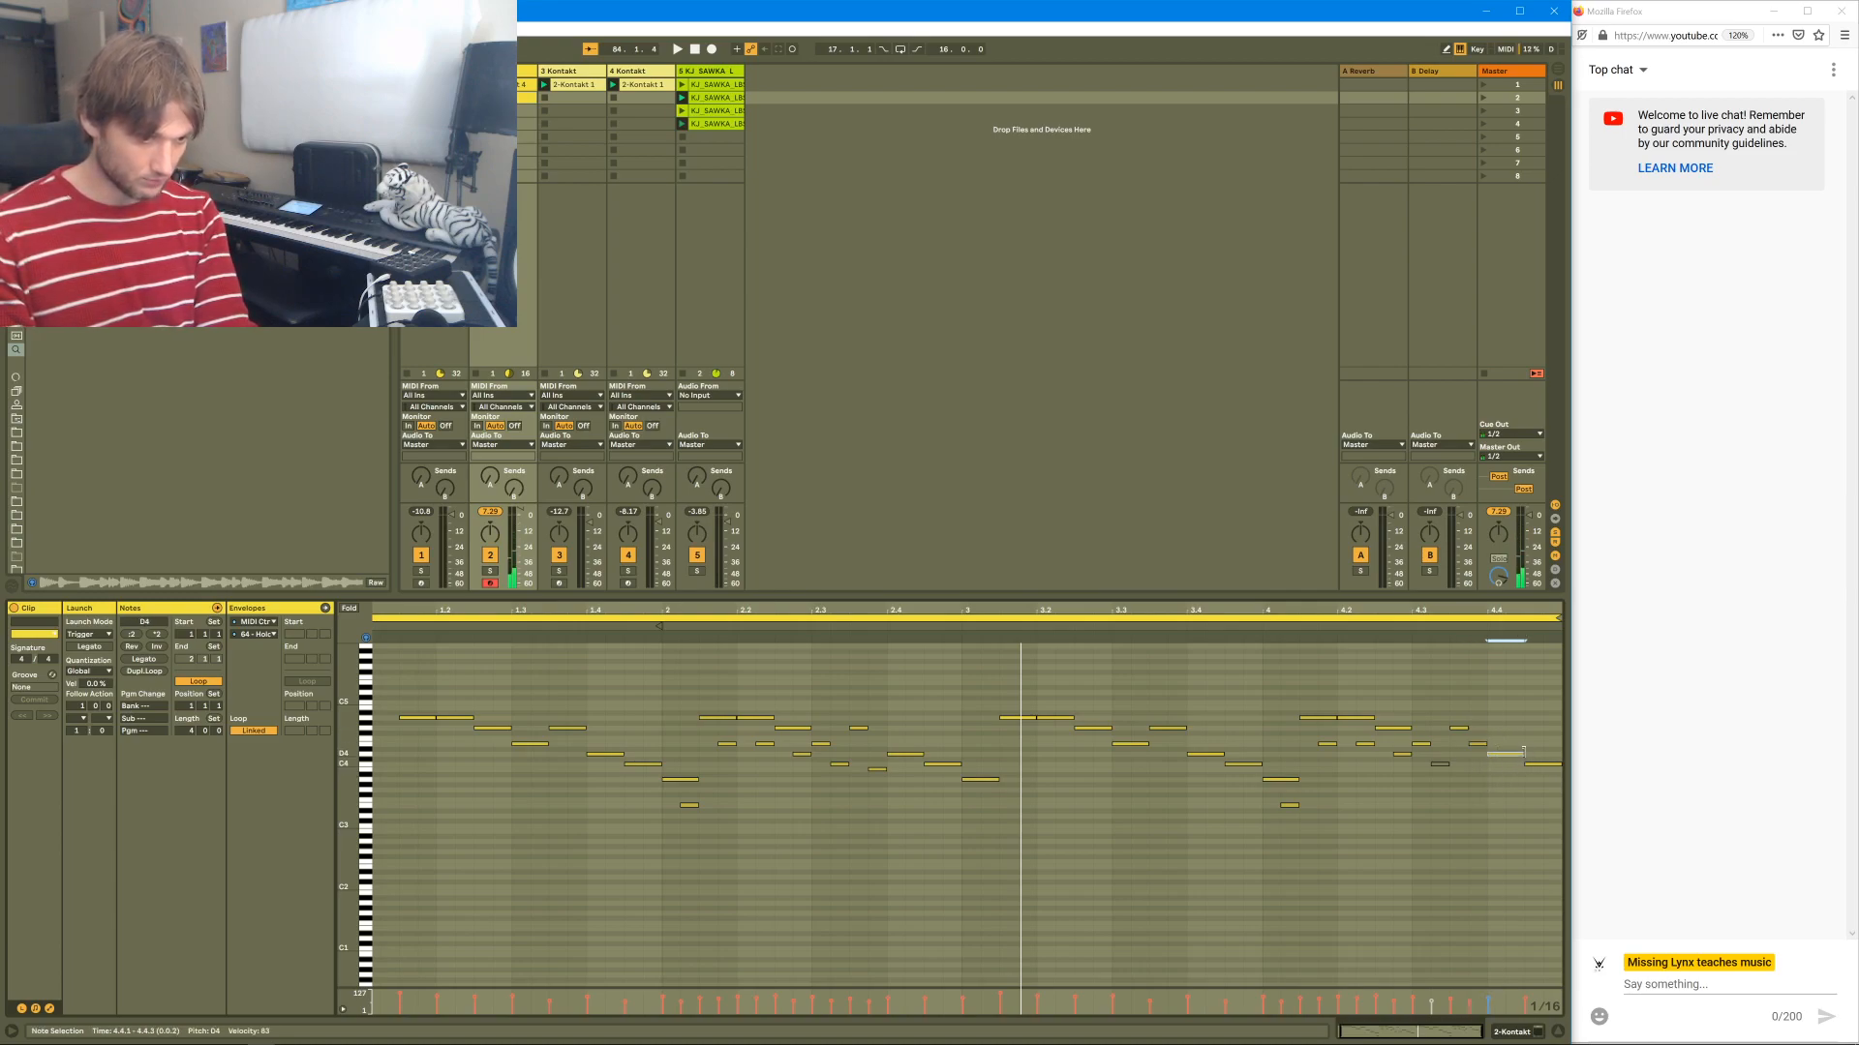
# - Shorten the D4 note at 4.4.1 to a sixteenth and raise the note at 4.4.3 to E4
pyautogui.hotkey('ctrl', 'd')
pyautogui.press('Down')
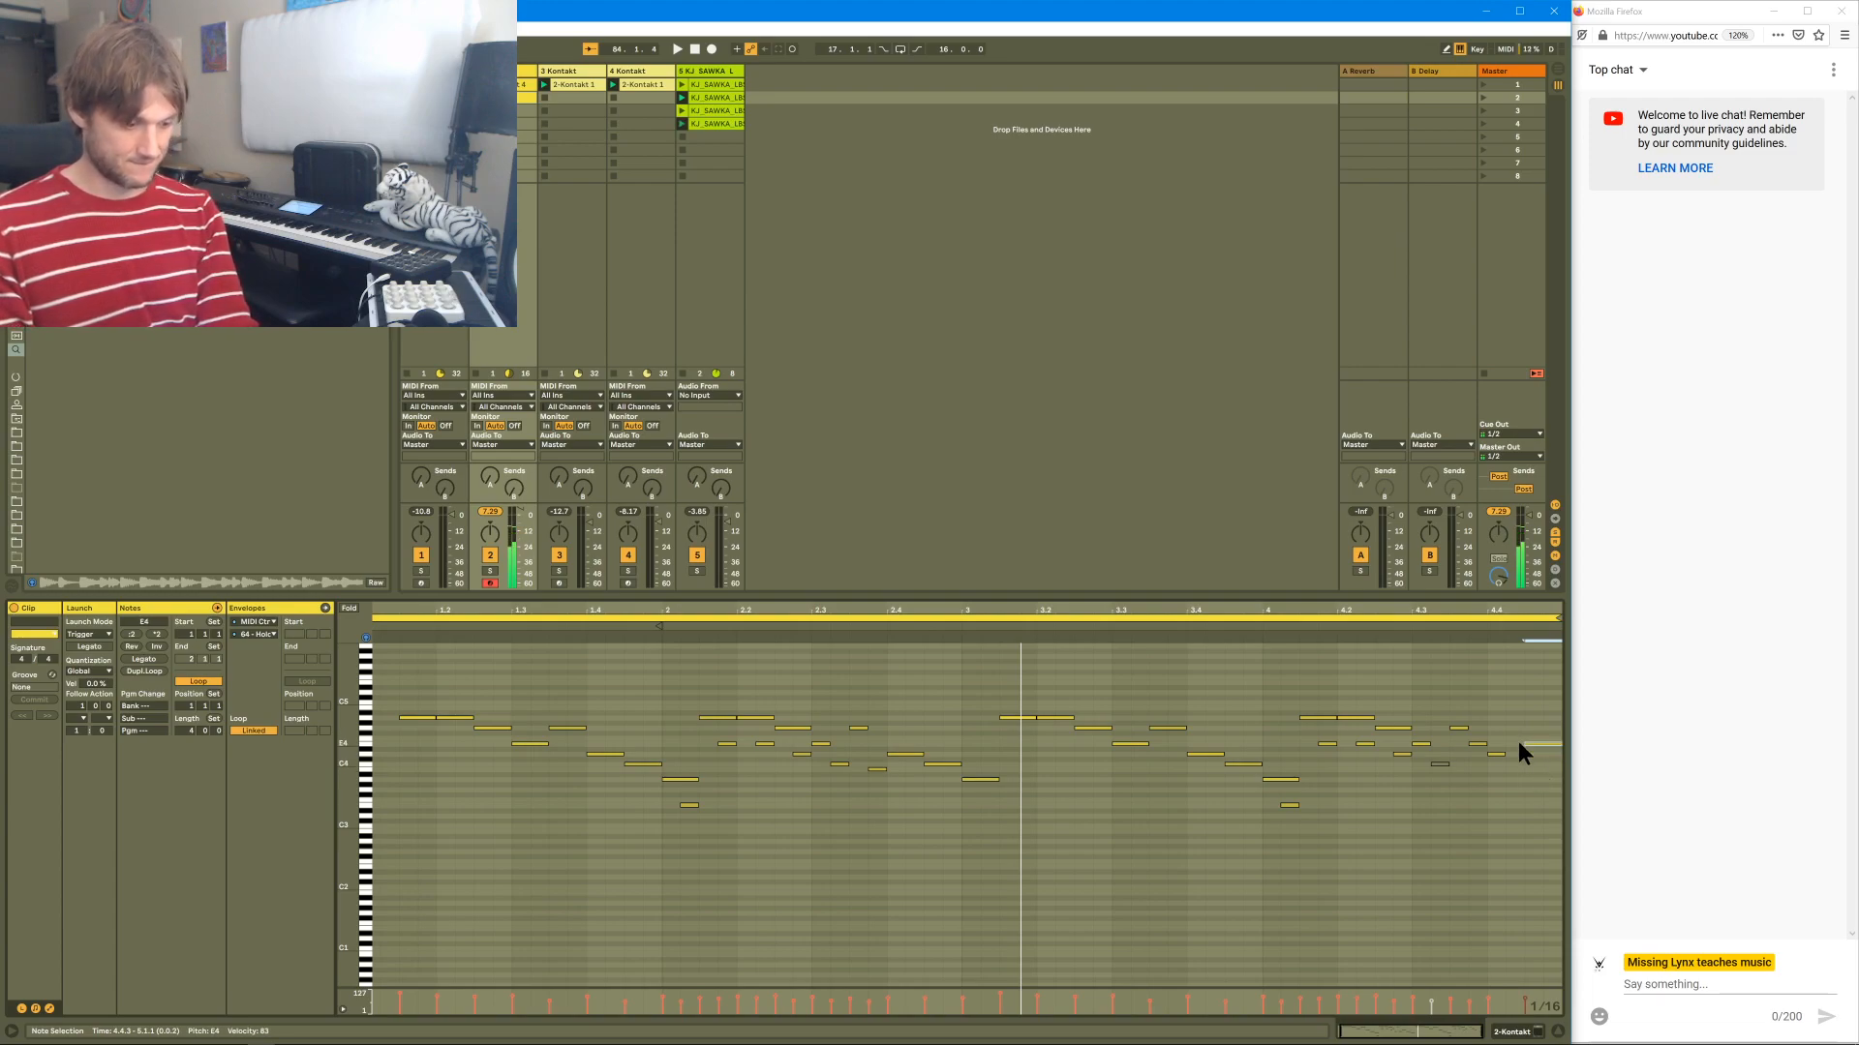
# - Halve the E4 note at 4.4.3 and duplicate it to 4.4.4, lowering the copy to D4
pyautogui.hotkey('shift', 'Left')
pyautogui.hotkey('ctrl', 'd')
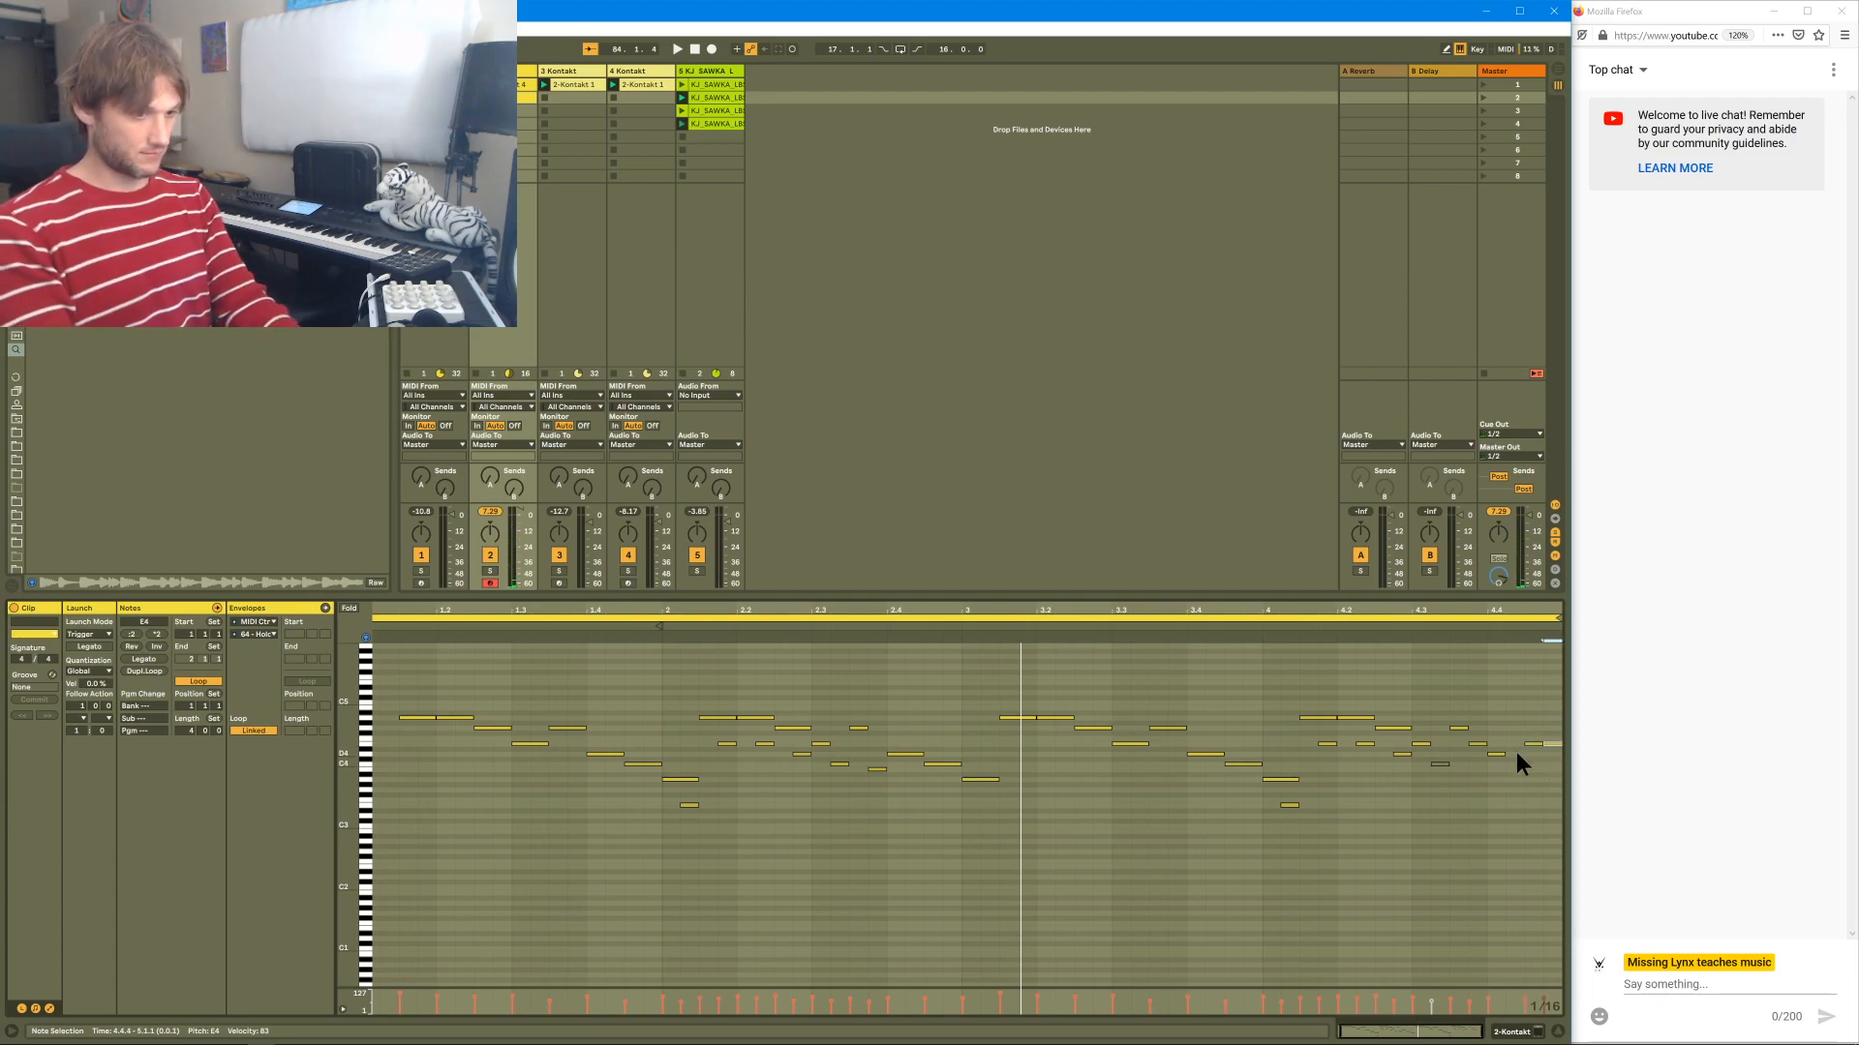
pyautogui.press('Down')
pyautogui.press('Down')
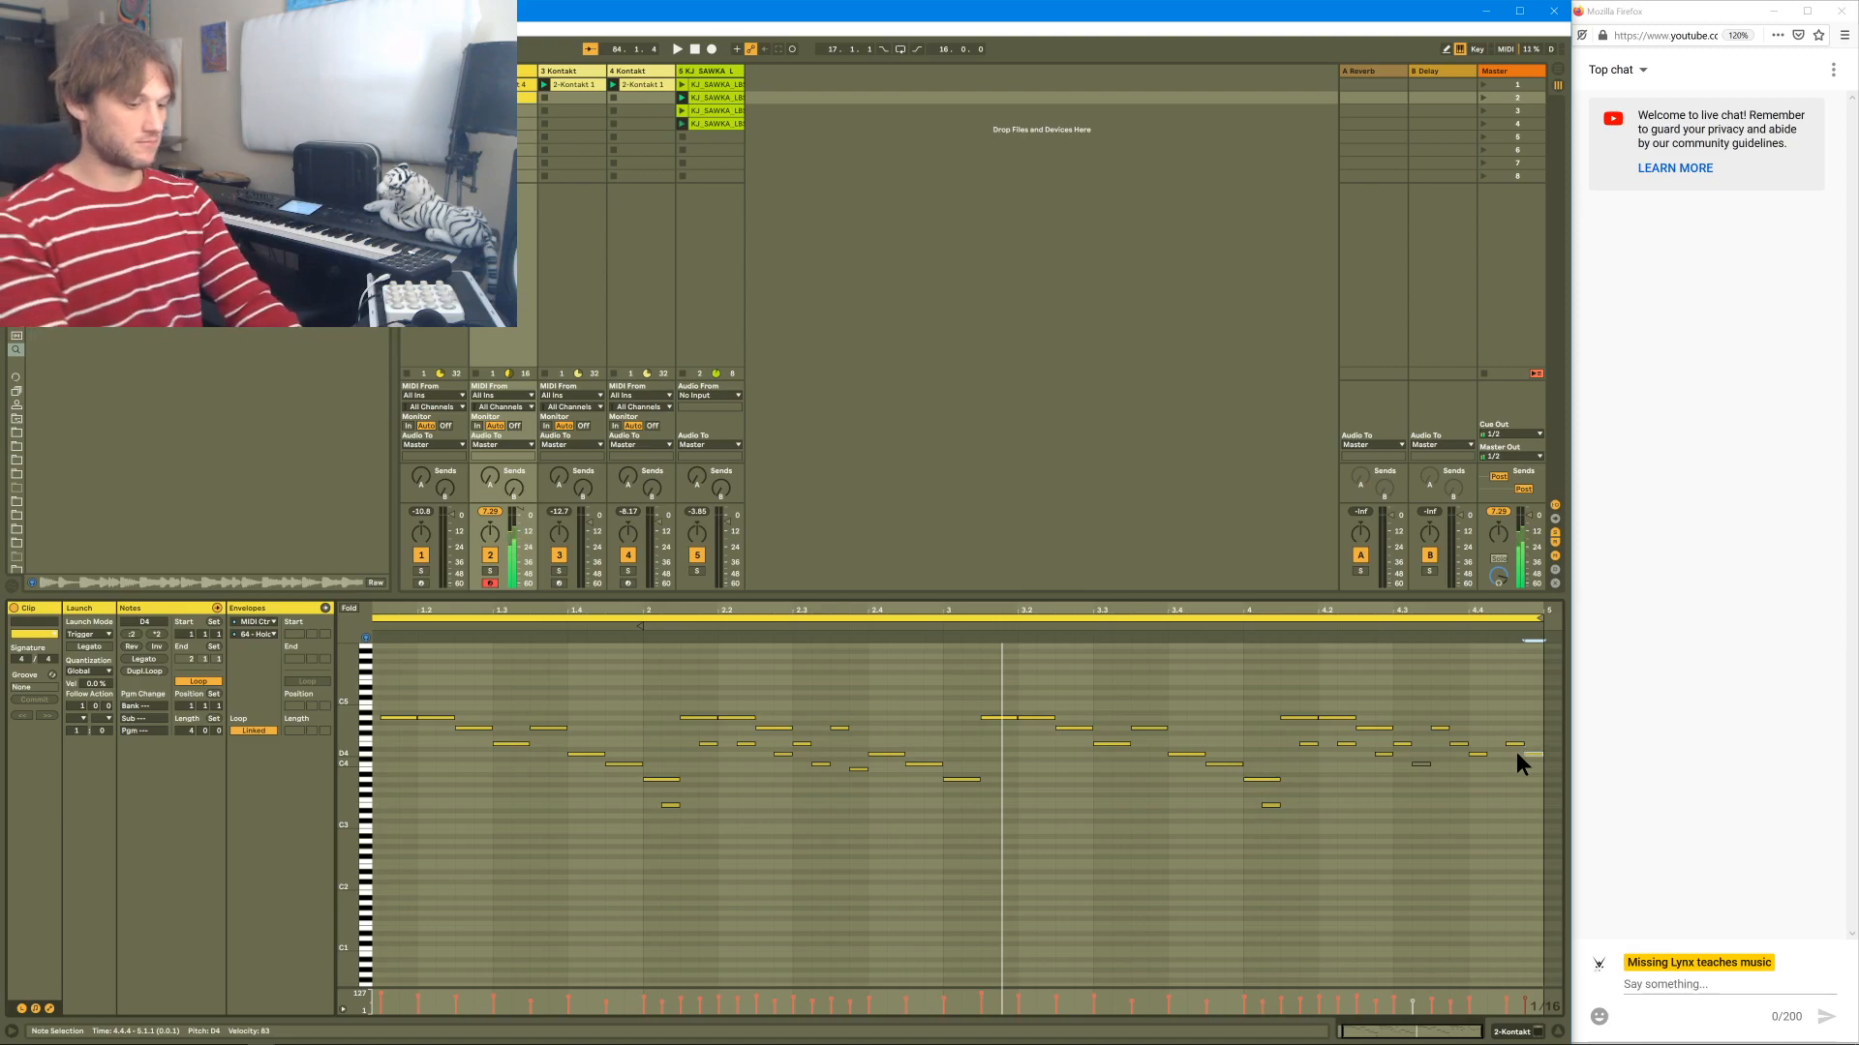
# - Play the clip, extend the C4 note at the end of bar 3 a sixteenth earlier, and duplicate the loop to eight bars
pyautogui.press('space')
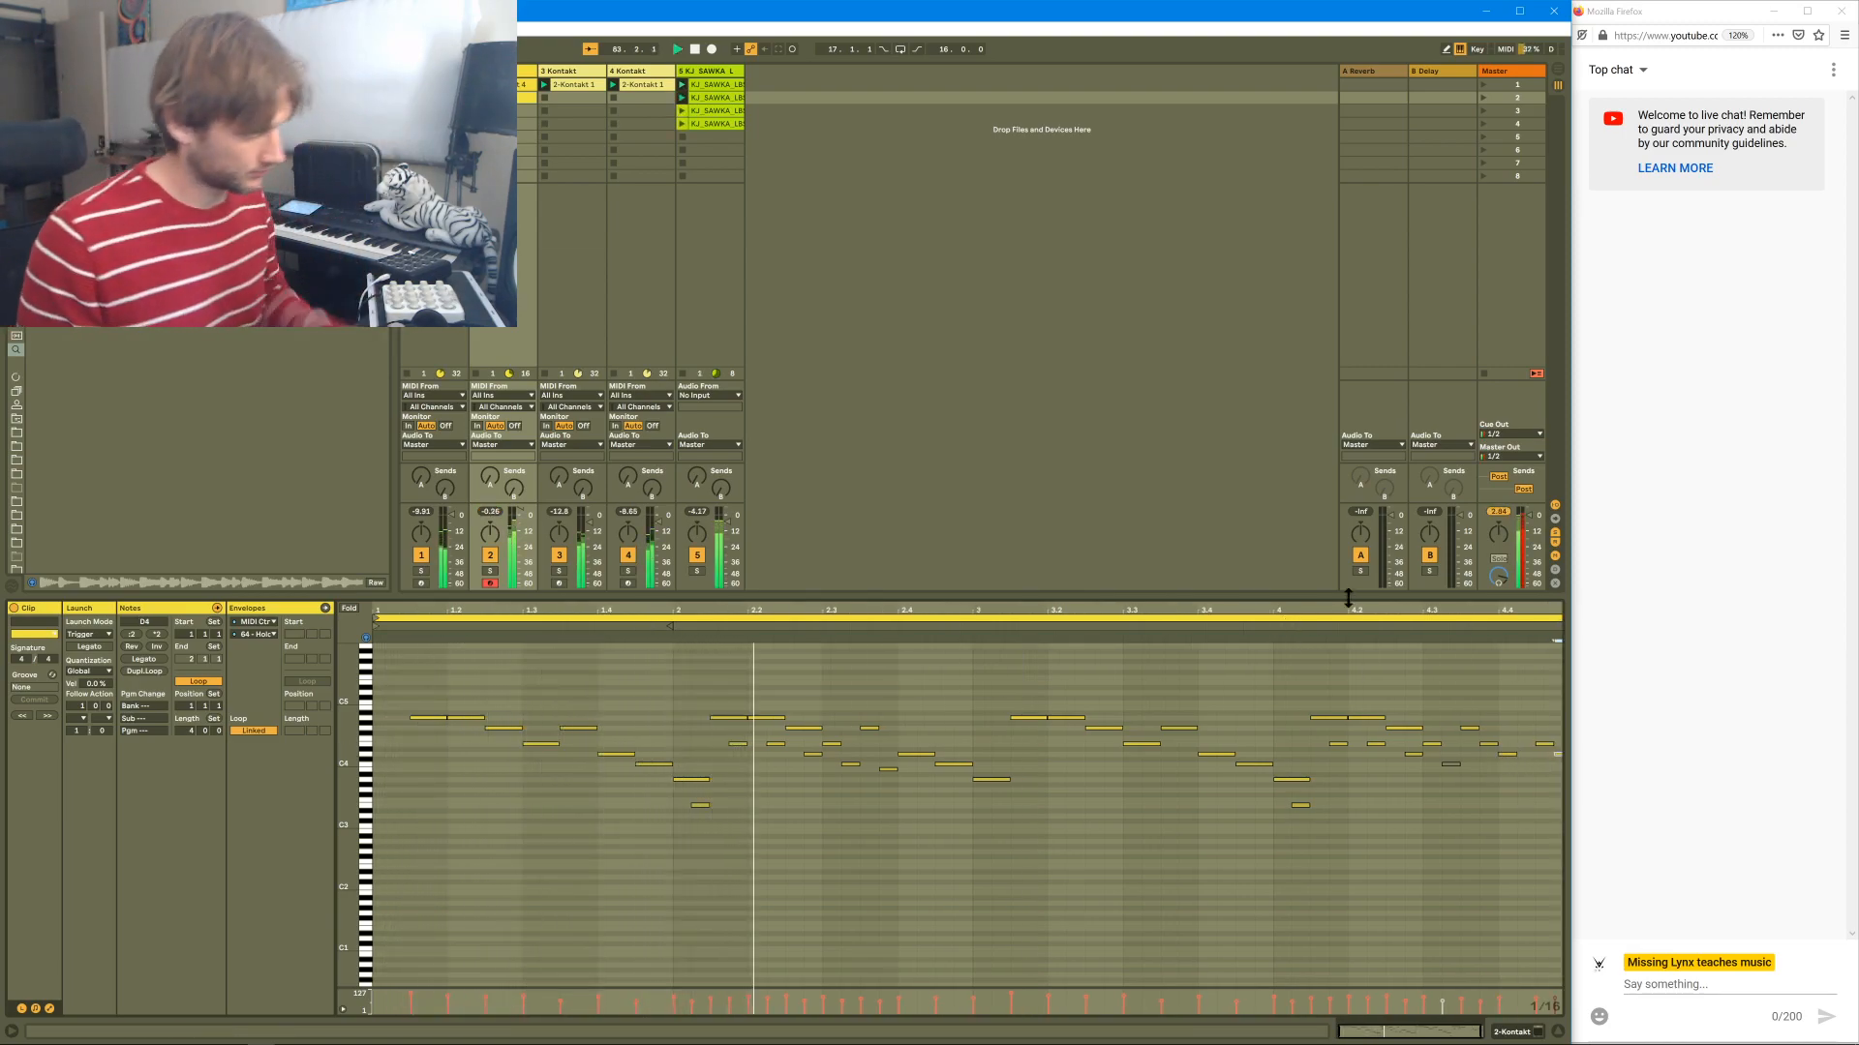
pyautogui.moveTo(1238, 764); pyautogui.dragTo(1217, 763)
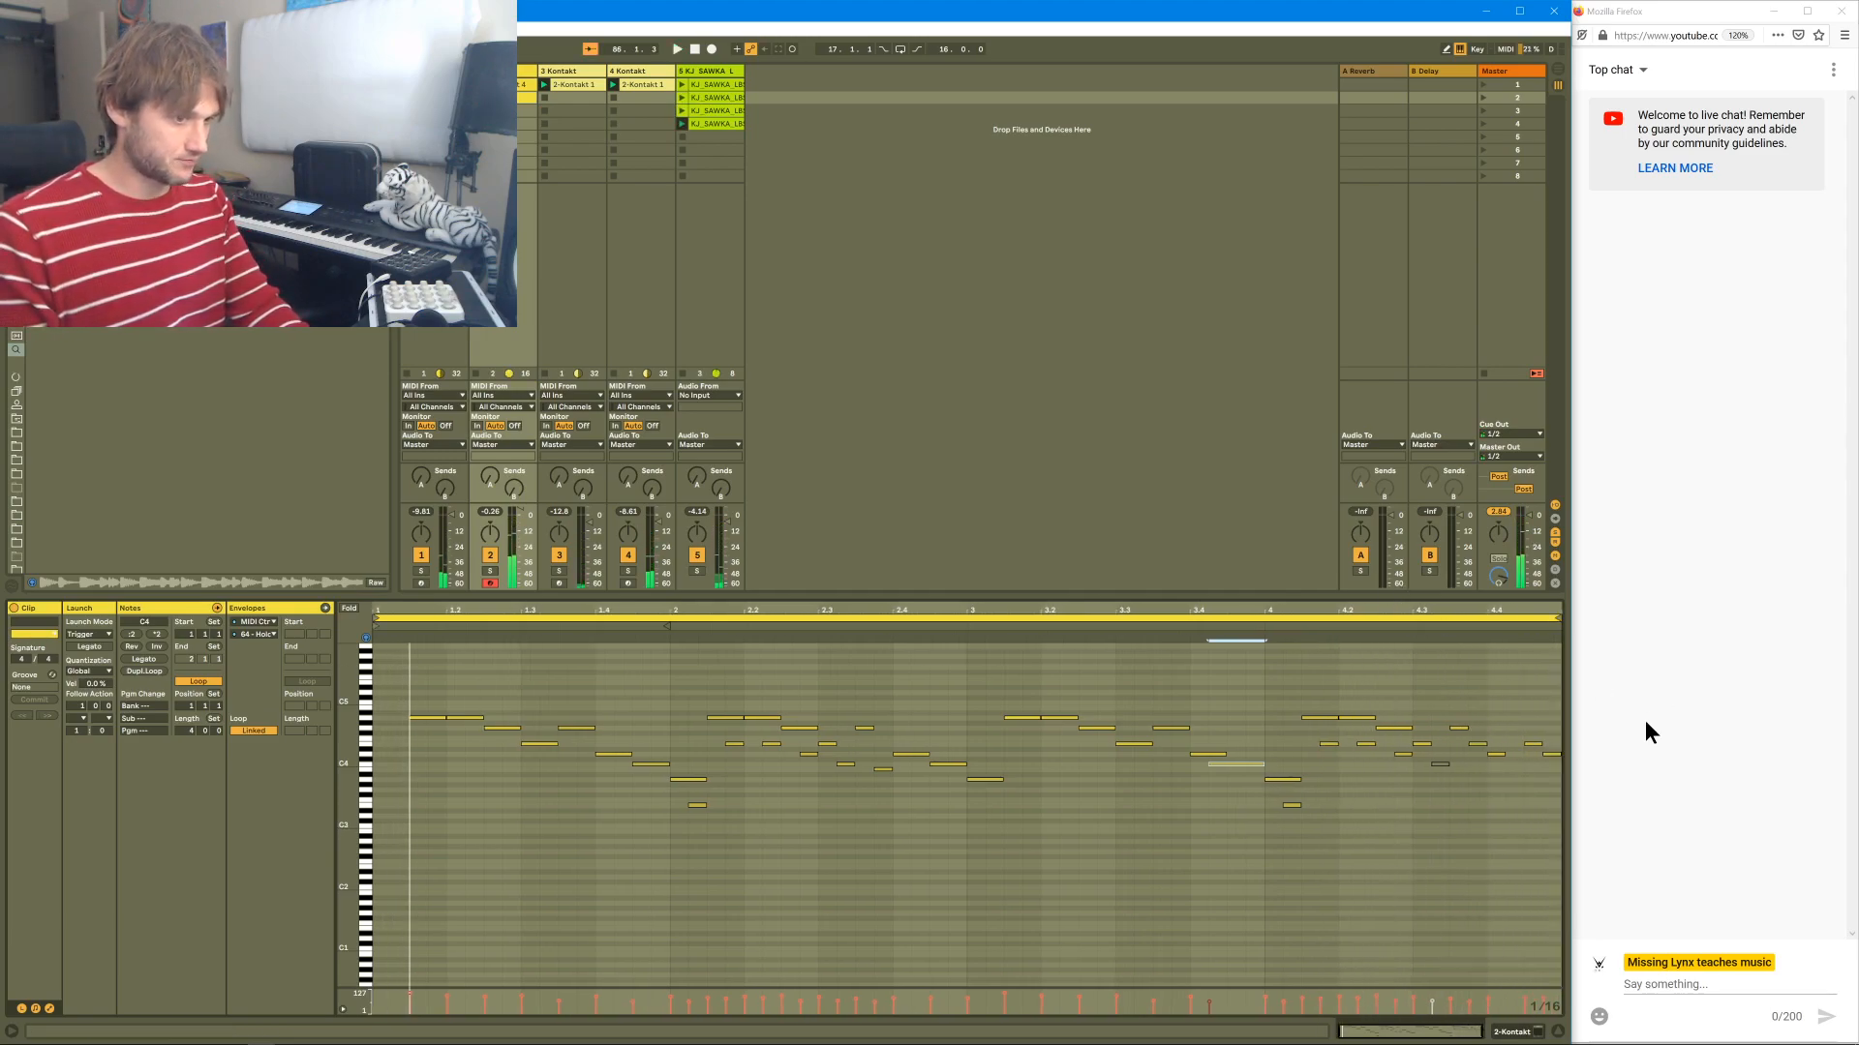
pyautogui.click(1518, 617)
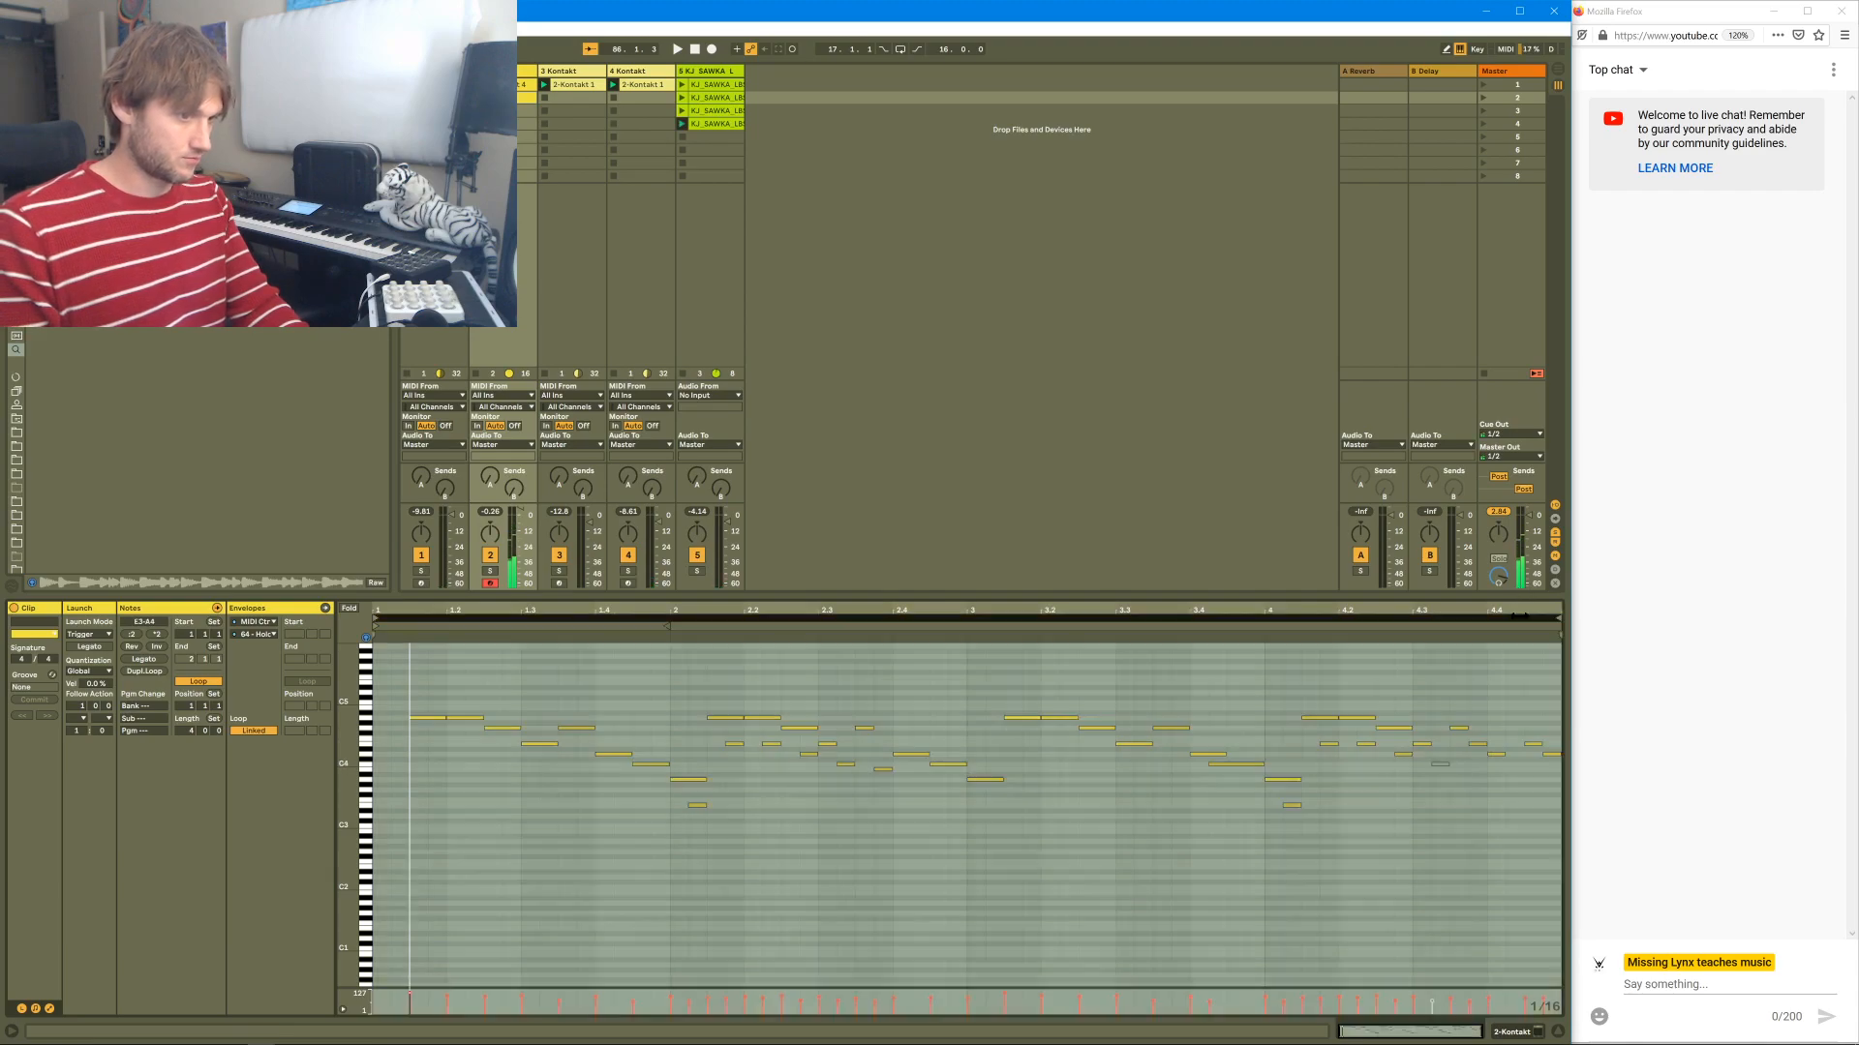
pyautogui.click(138, 668)
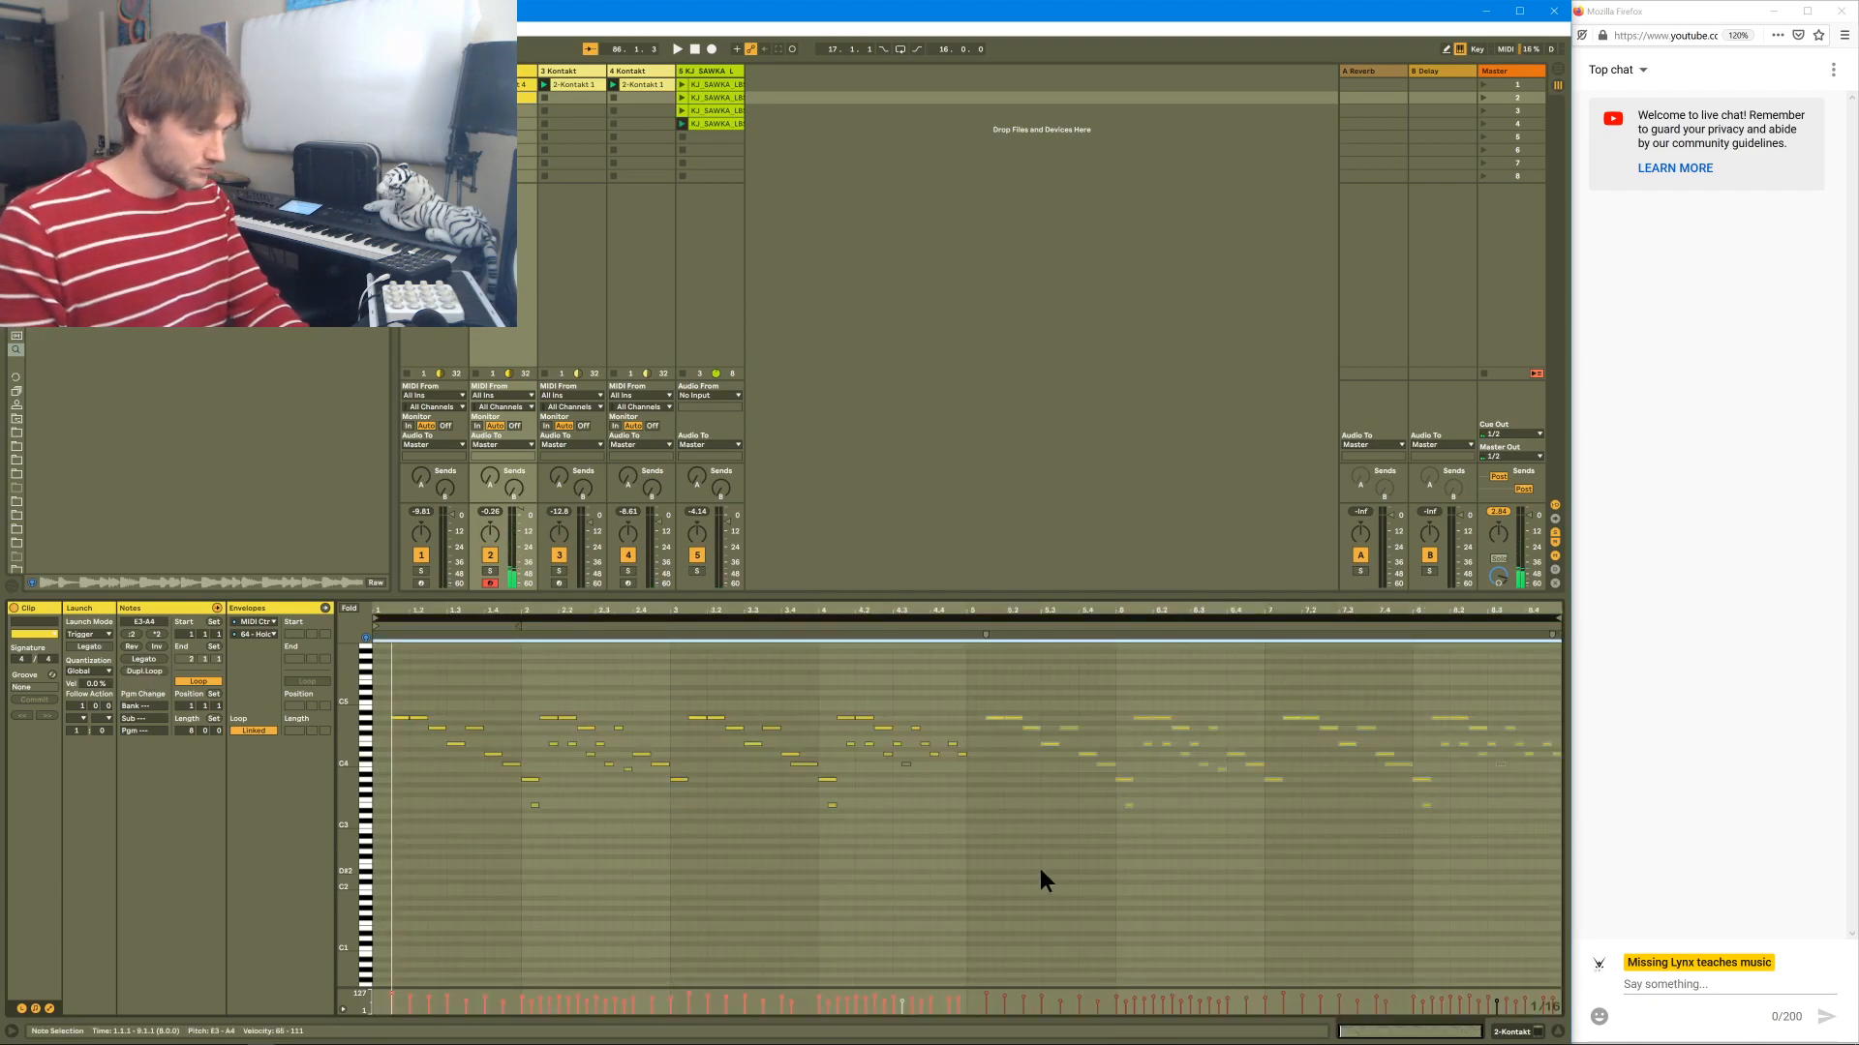
# - Step-record a low accompanying line from the start of bar 5 to the end of bar 8, beginning on A2
pyautogui.click(966, 869)
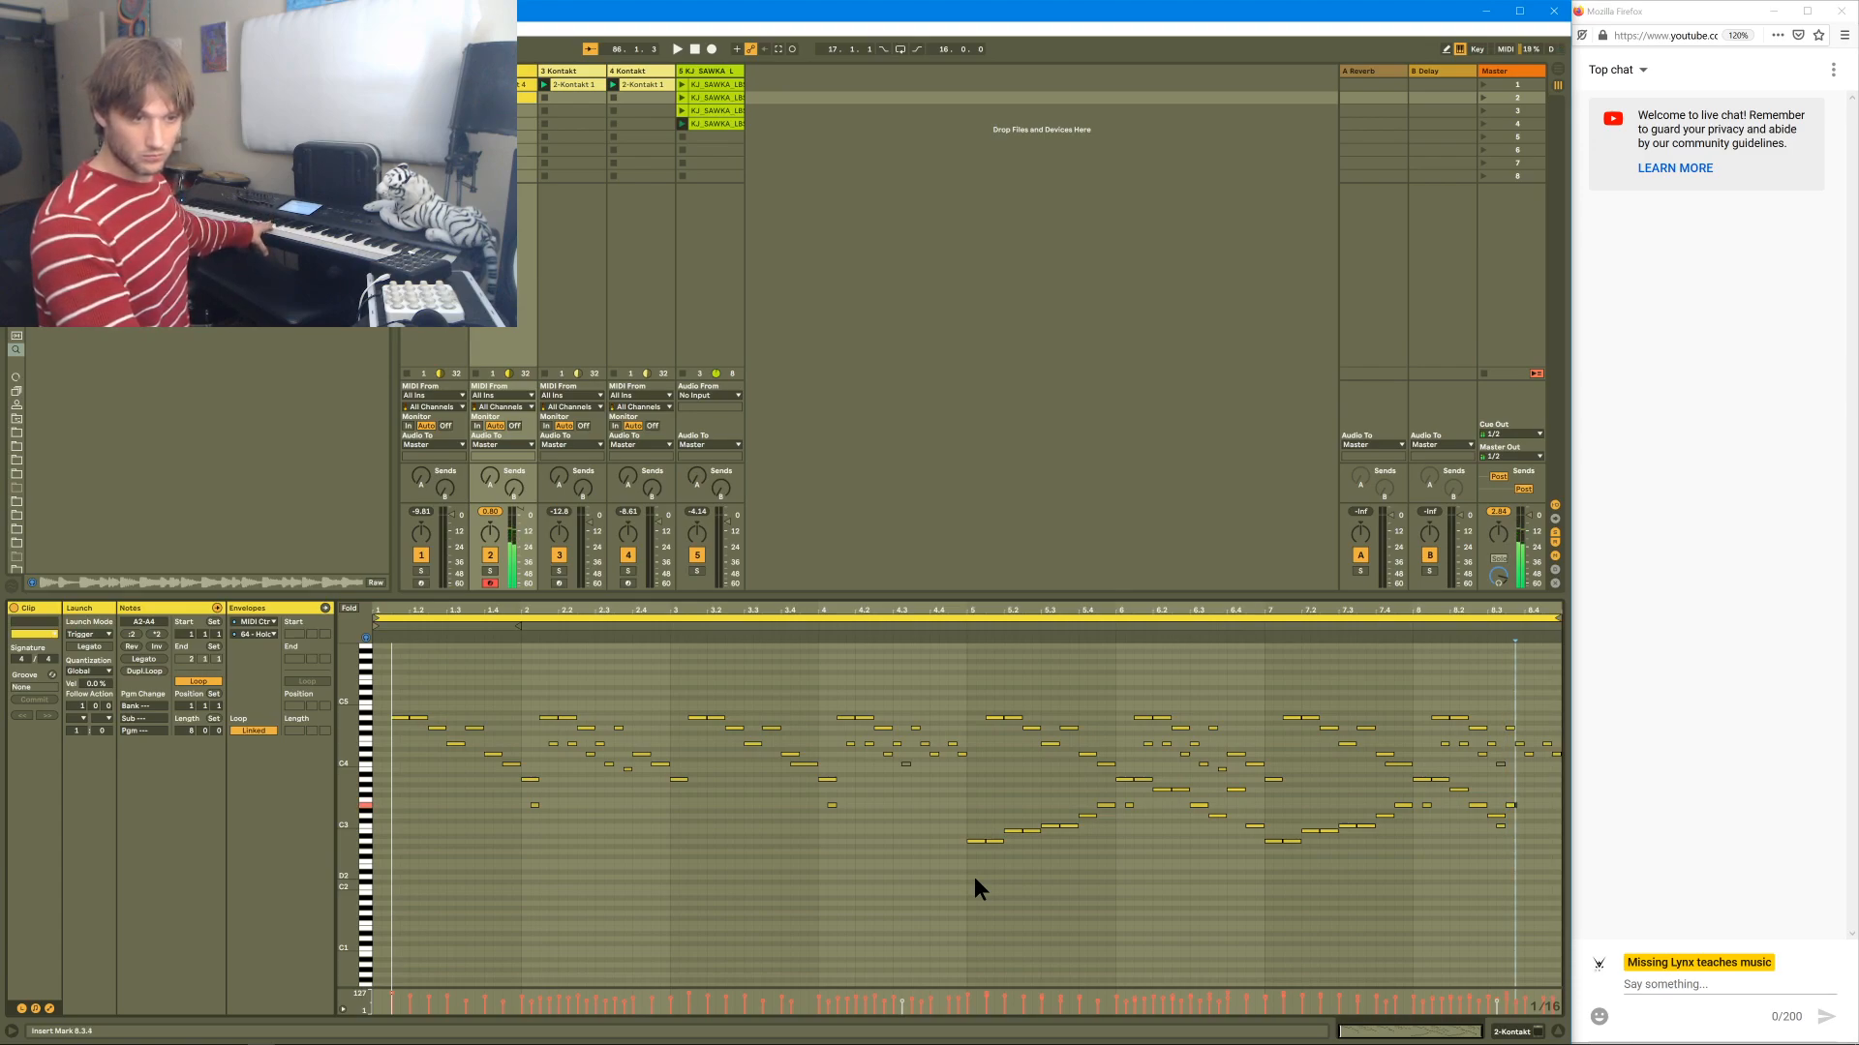
pyautogui.press('Left')
pyautogui.press('Left')
pyautogui.press('Right')
pyautogui.press('Left')
pyautogui.press('Right')
pyautogui.press('Right')
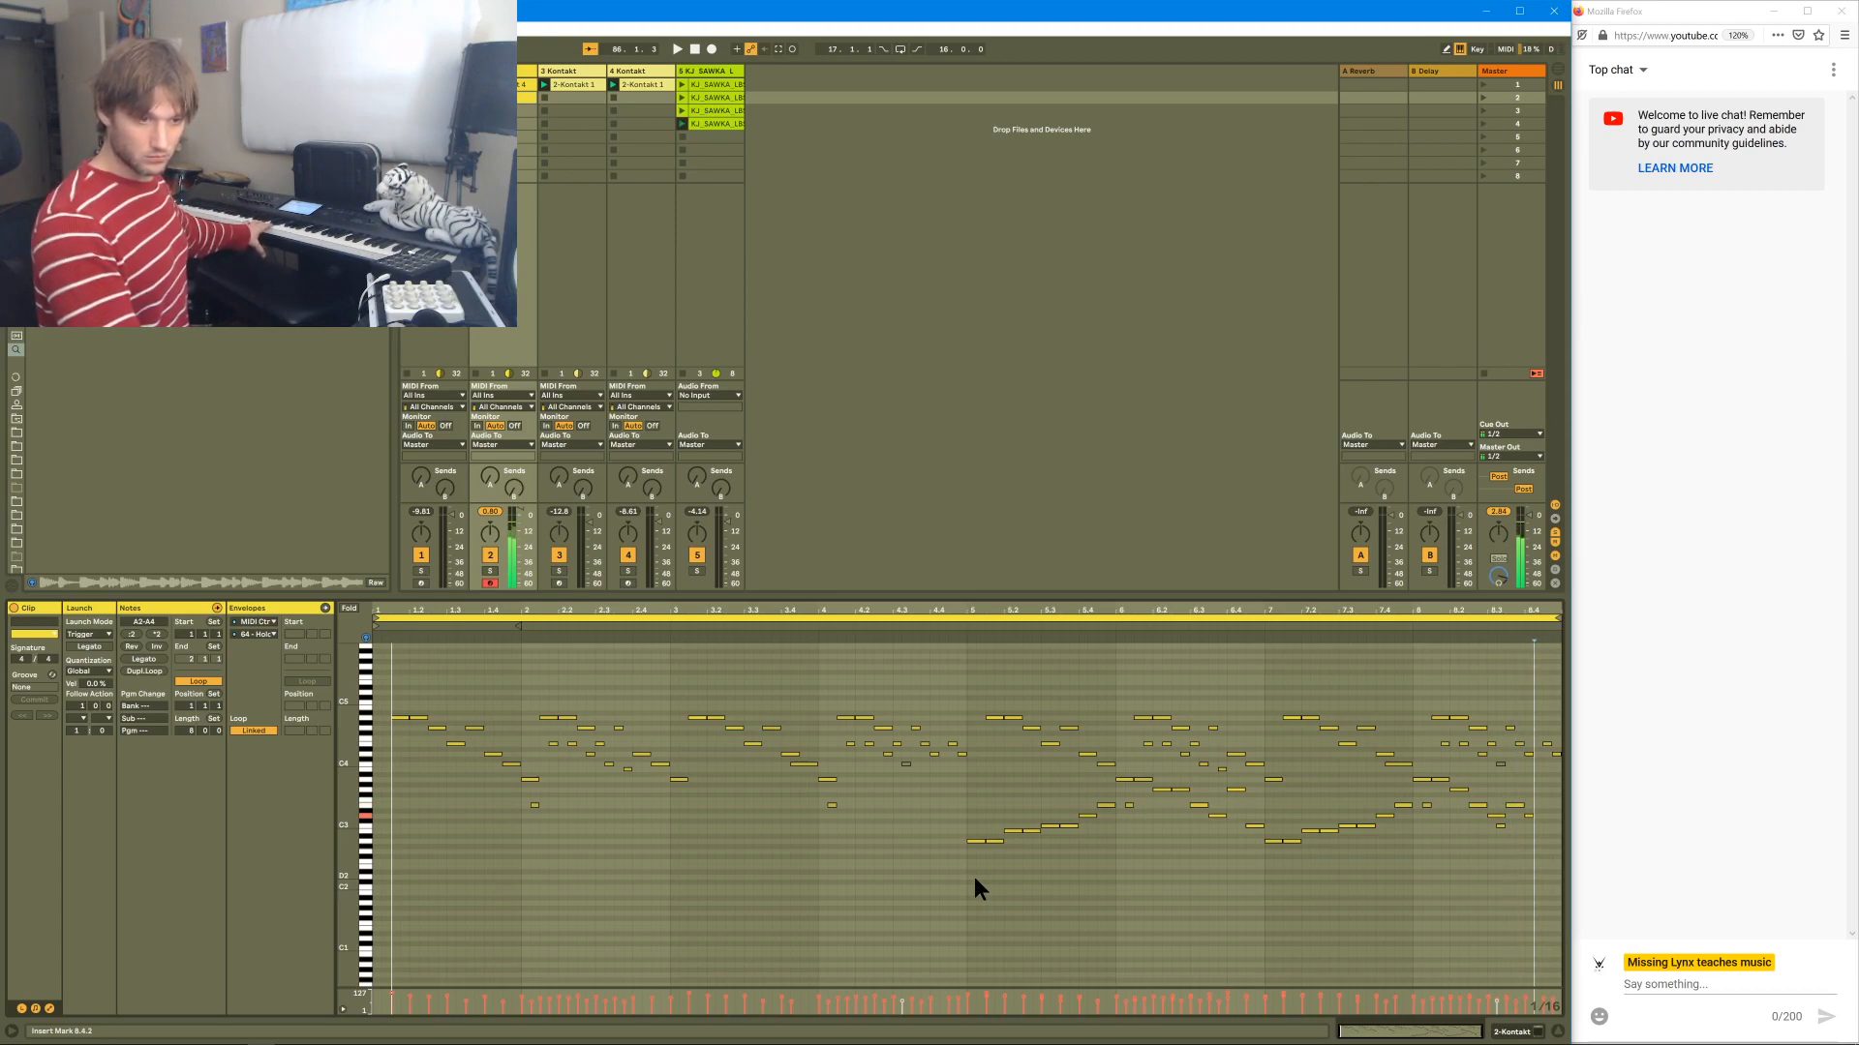
pyautogui.press('Right')
pyautogui.press('Right')
pyautogui.press('Right')
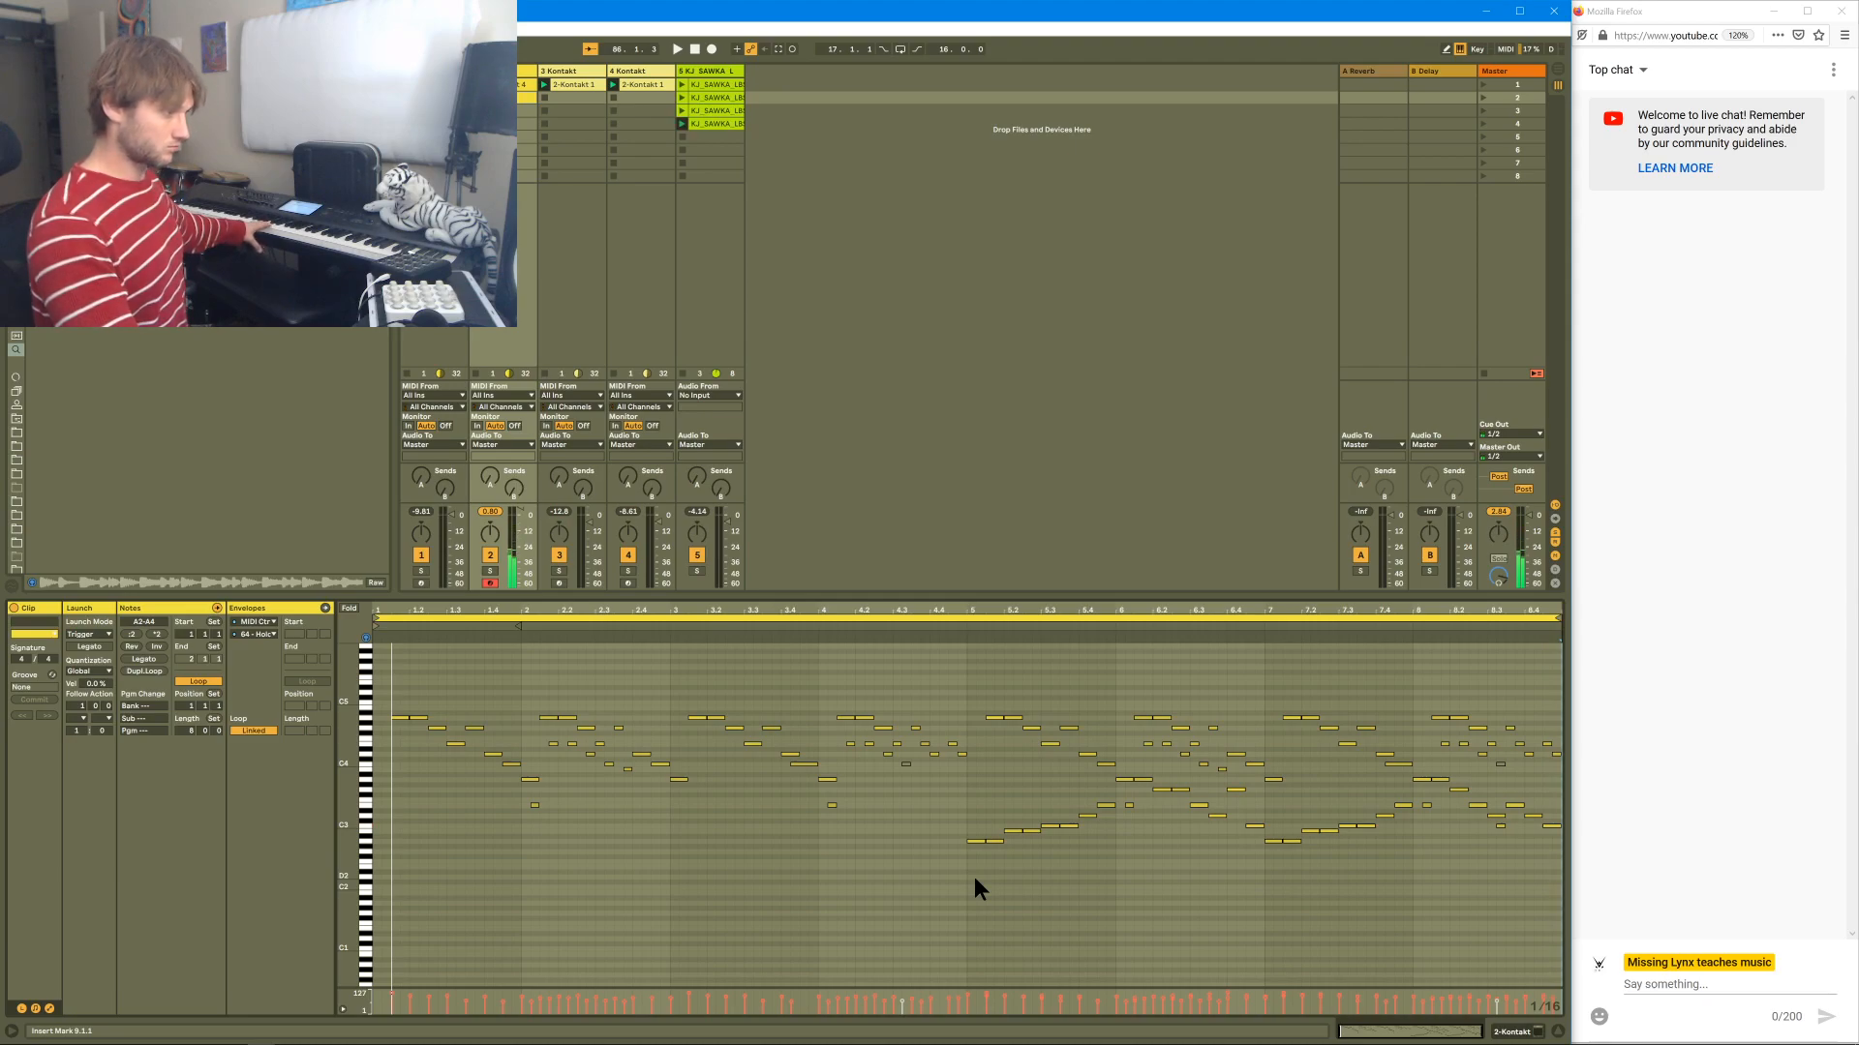
pyautogui.press('Left')
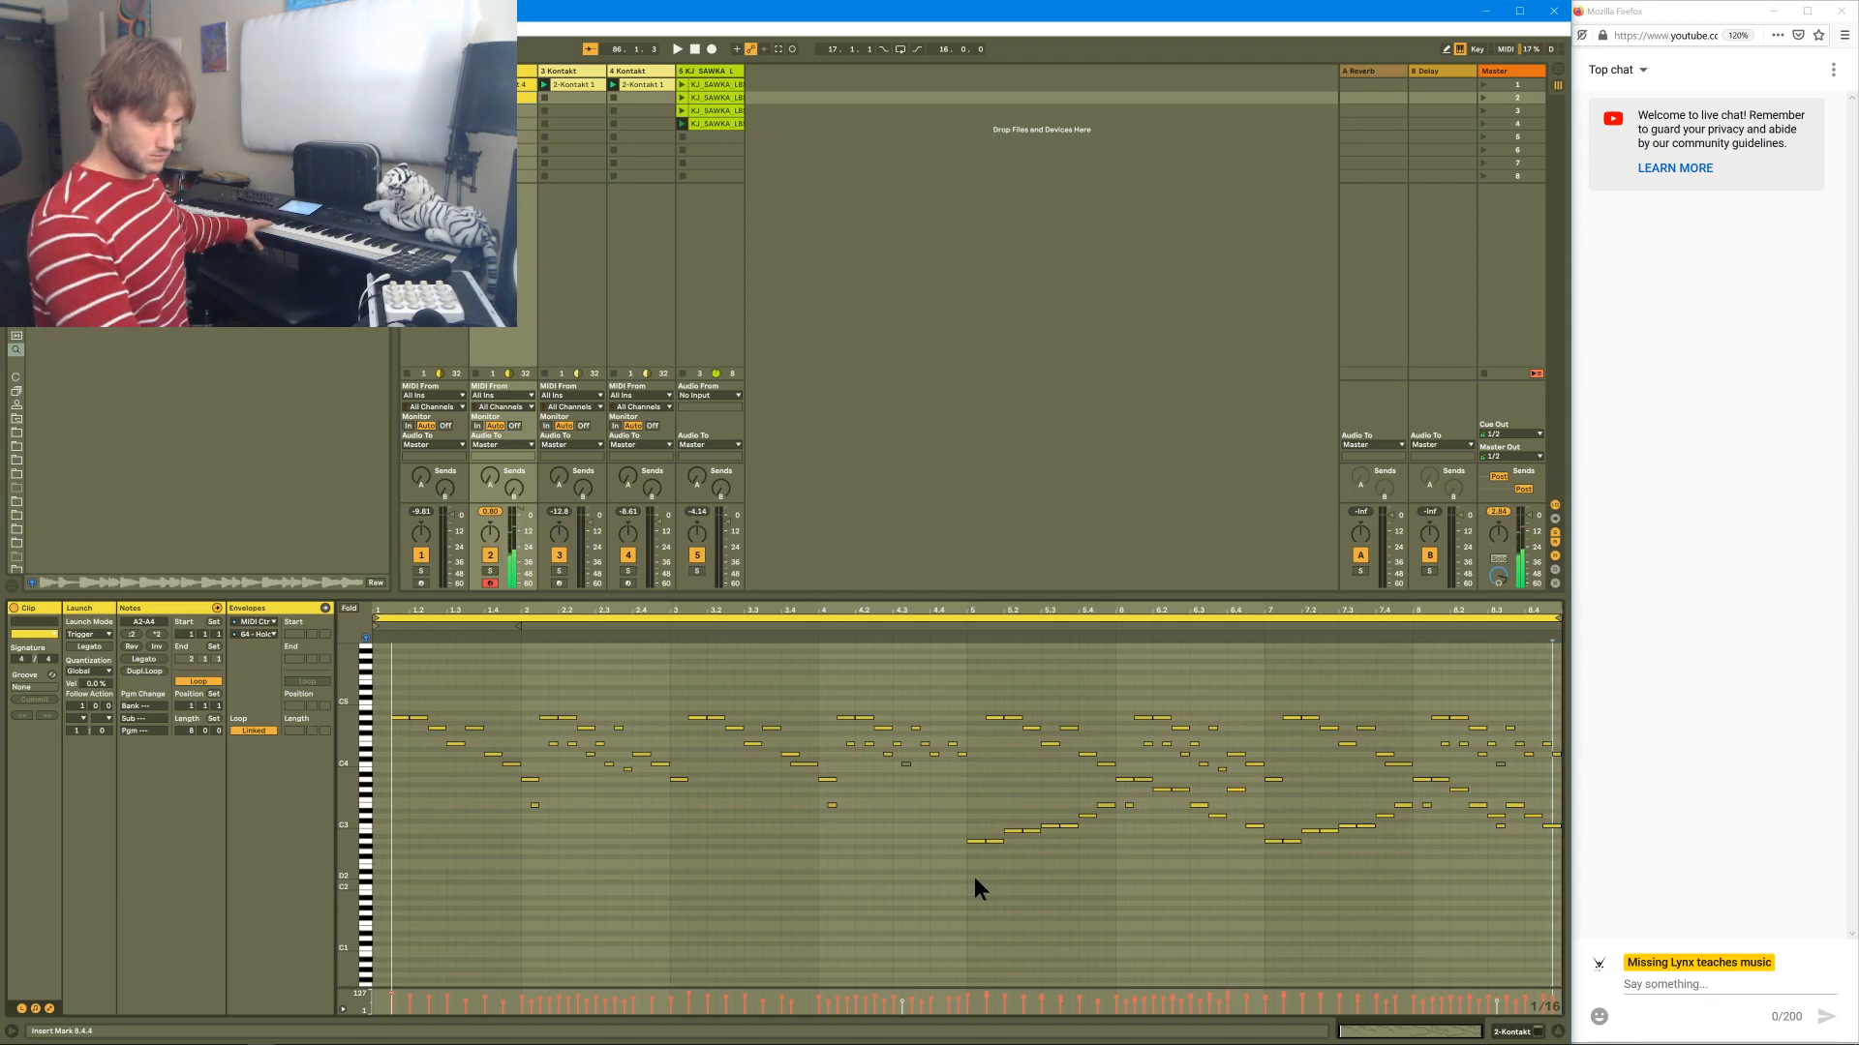
# - Return the insert mark to the clip start and step-record an eighth-note A2 at 1.1.1
pyautogui.press('Home')
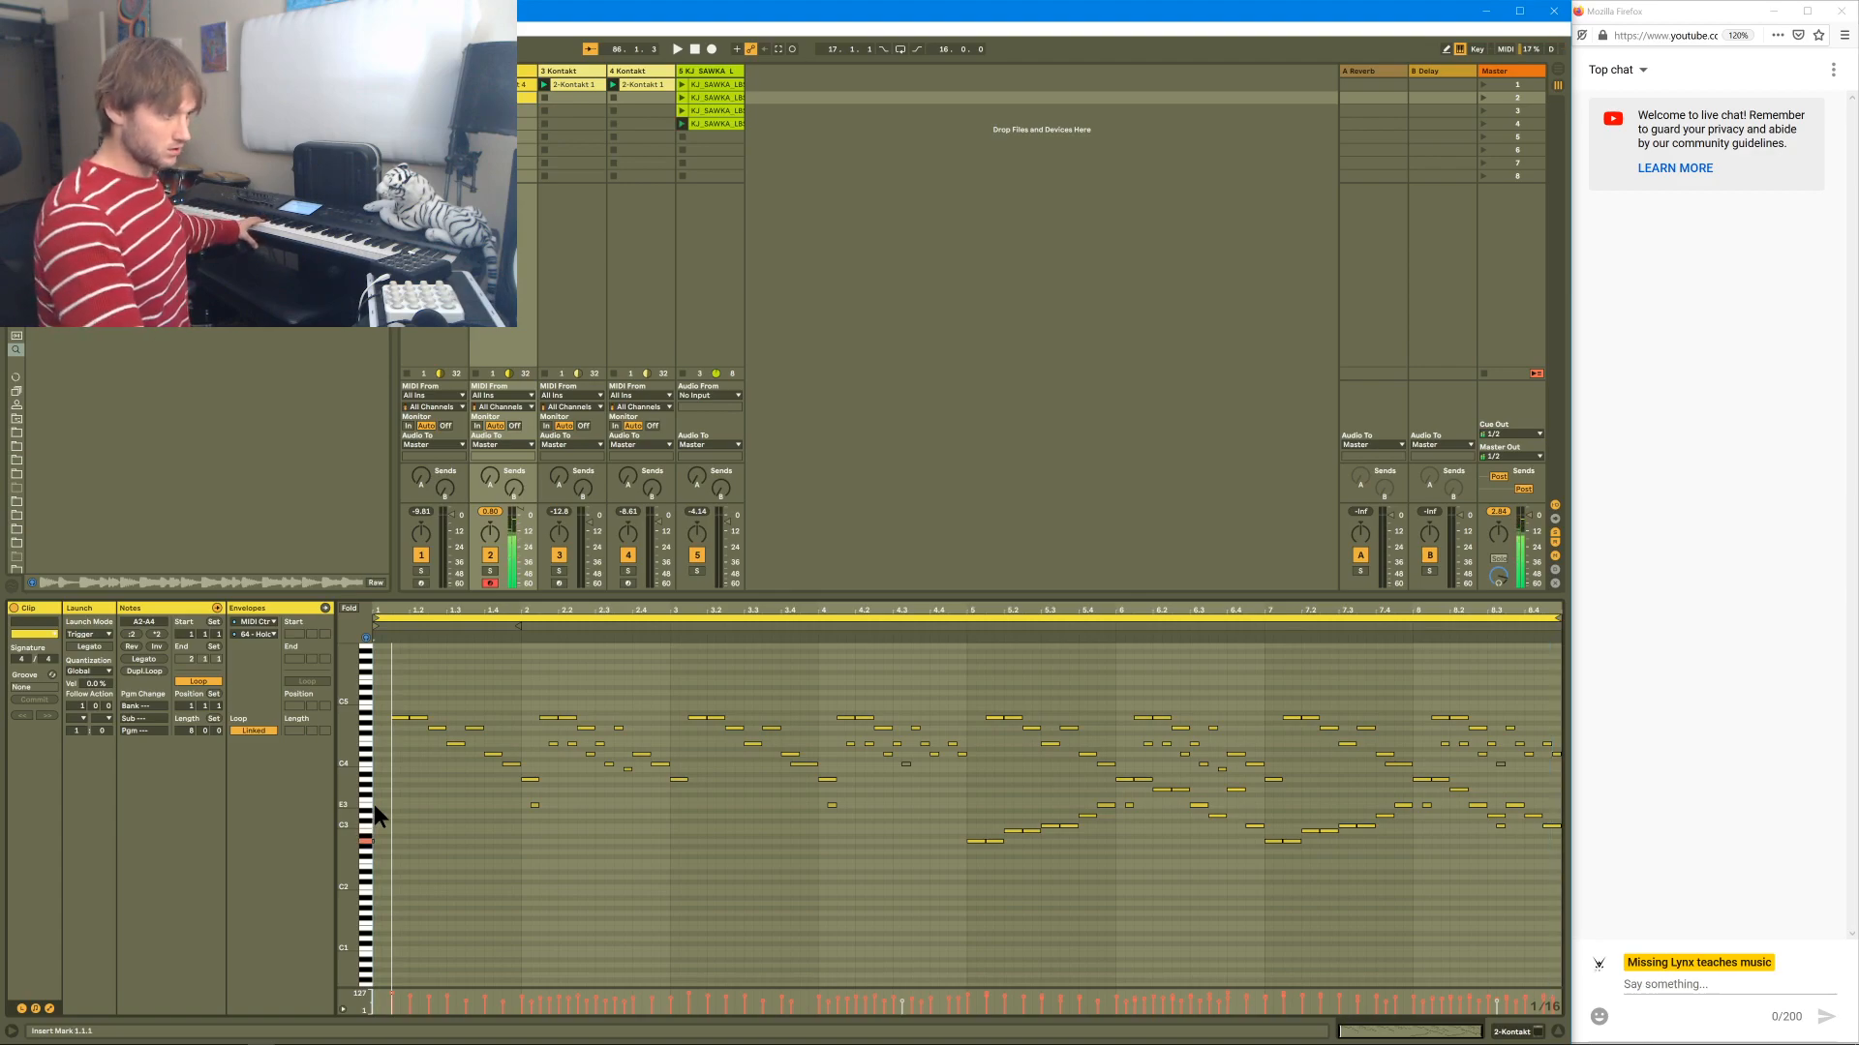
pyautogui.press('Right')
pyautogui.press('Right')
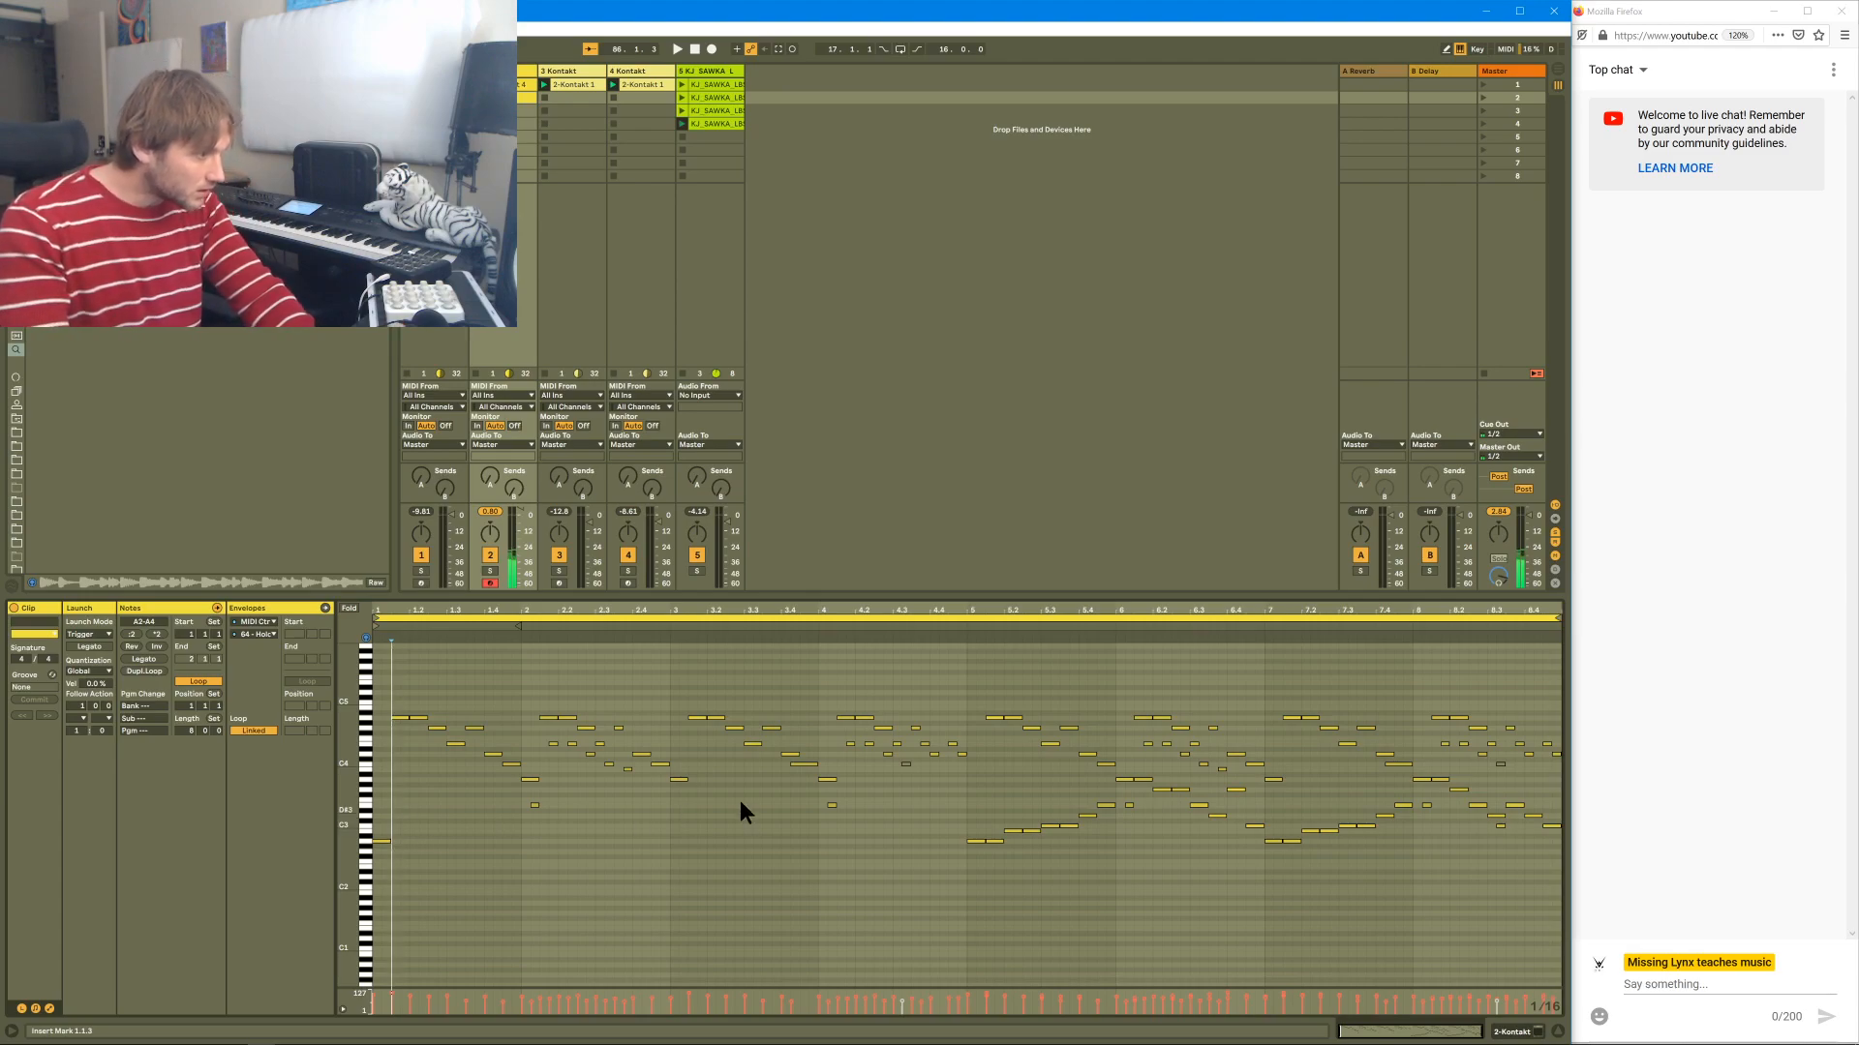
# - Play the clip, split the opening eighth-note A2 into two sixteenths, and raise the second one an octave to A3
pyautogui.press('space')
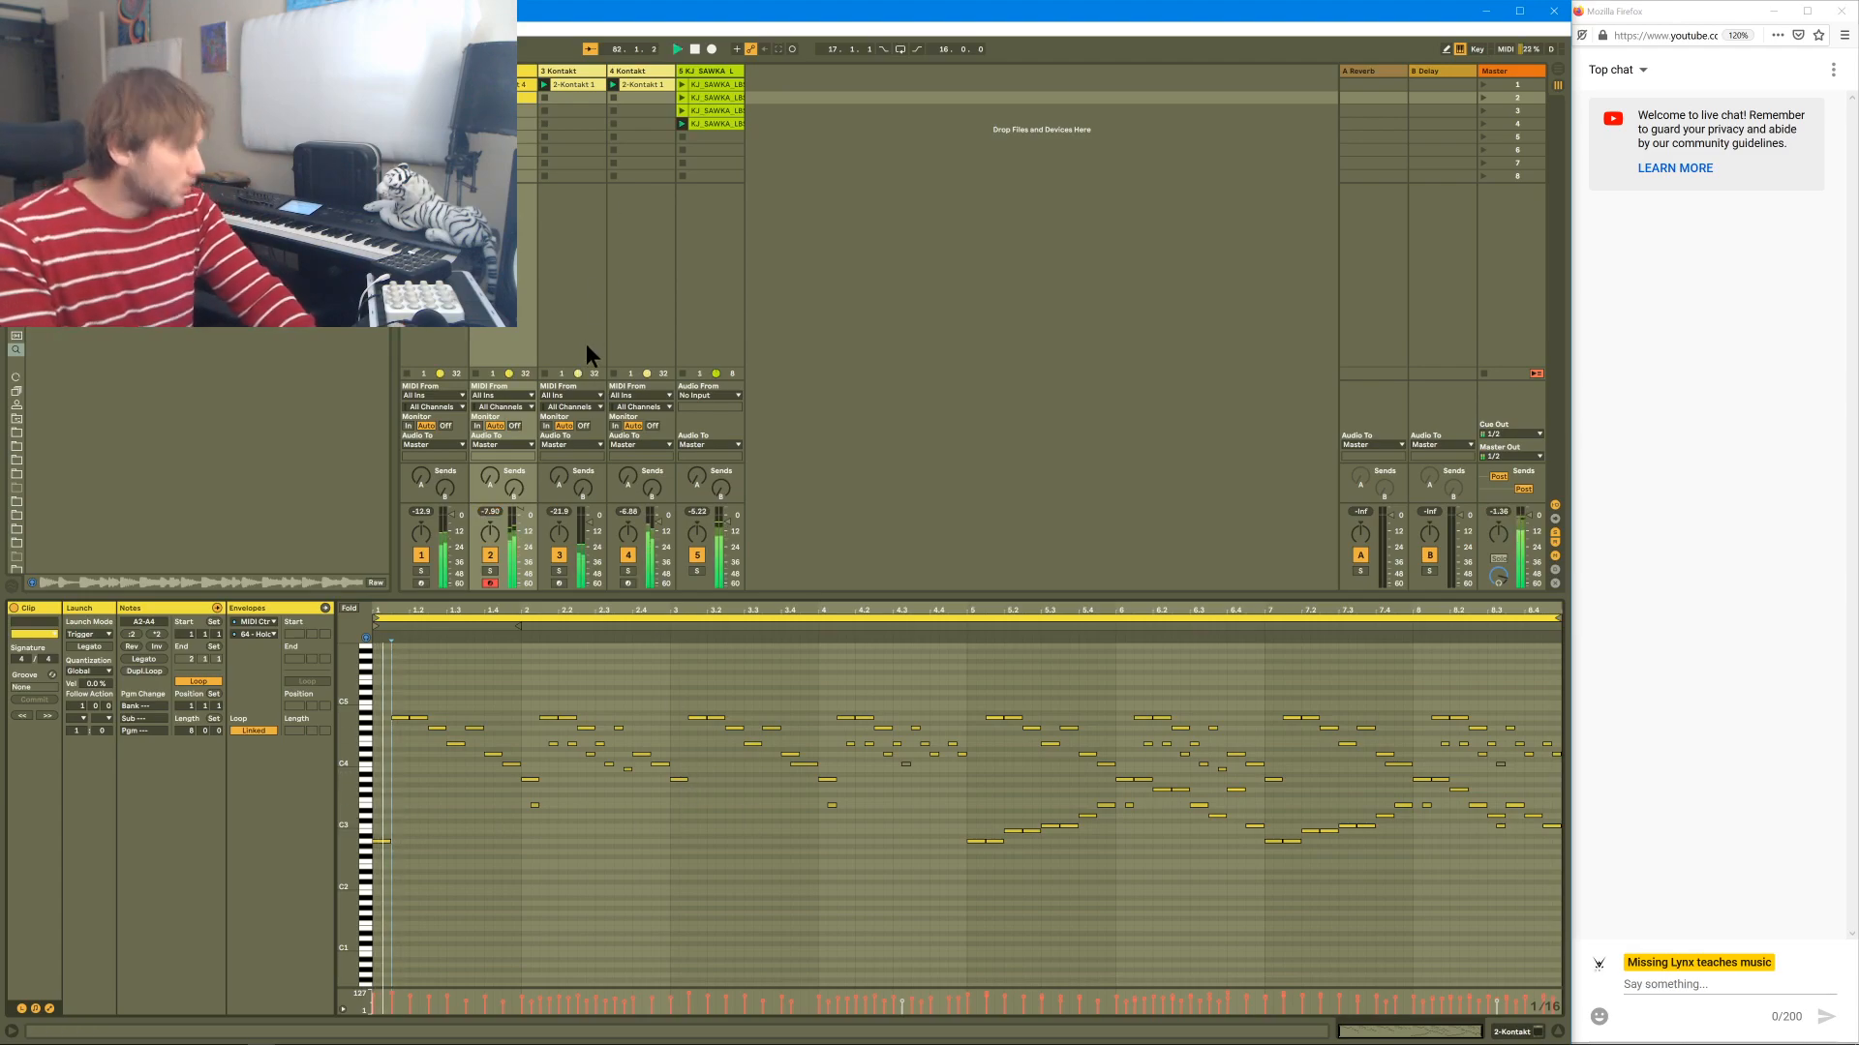
pyautogui.click(382, 842)
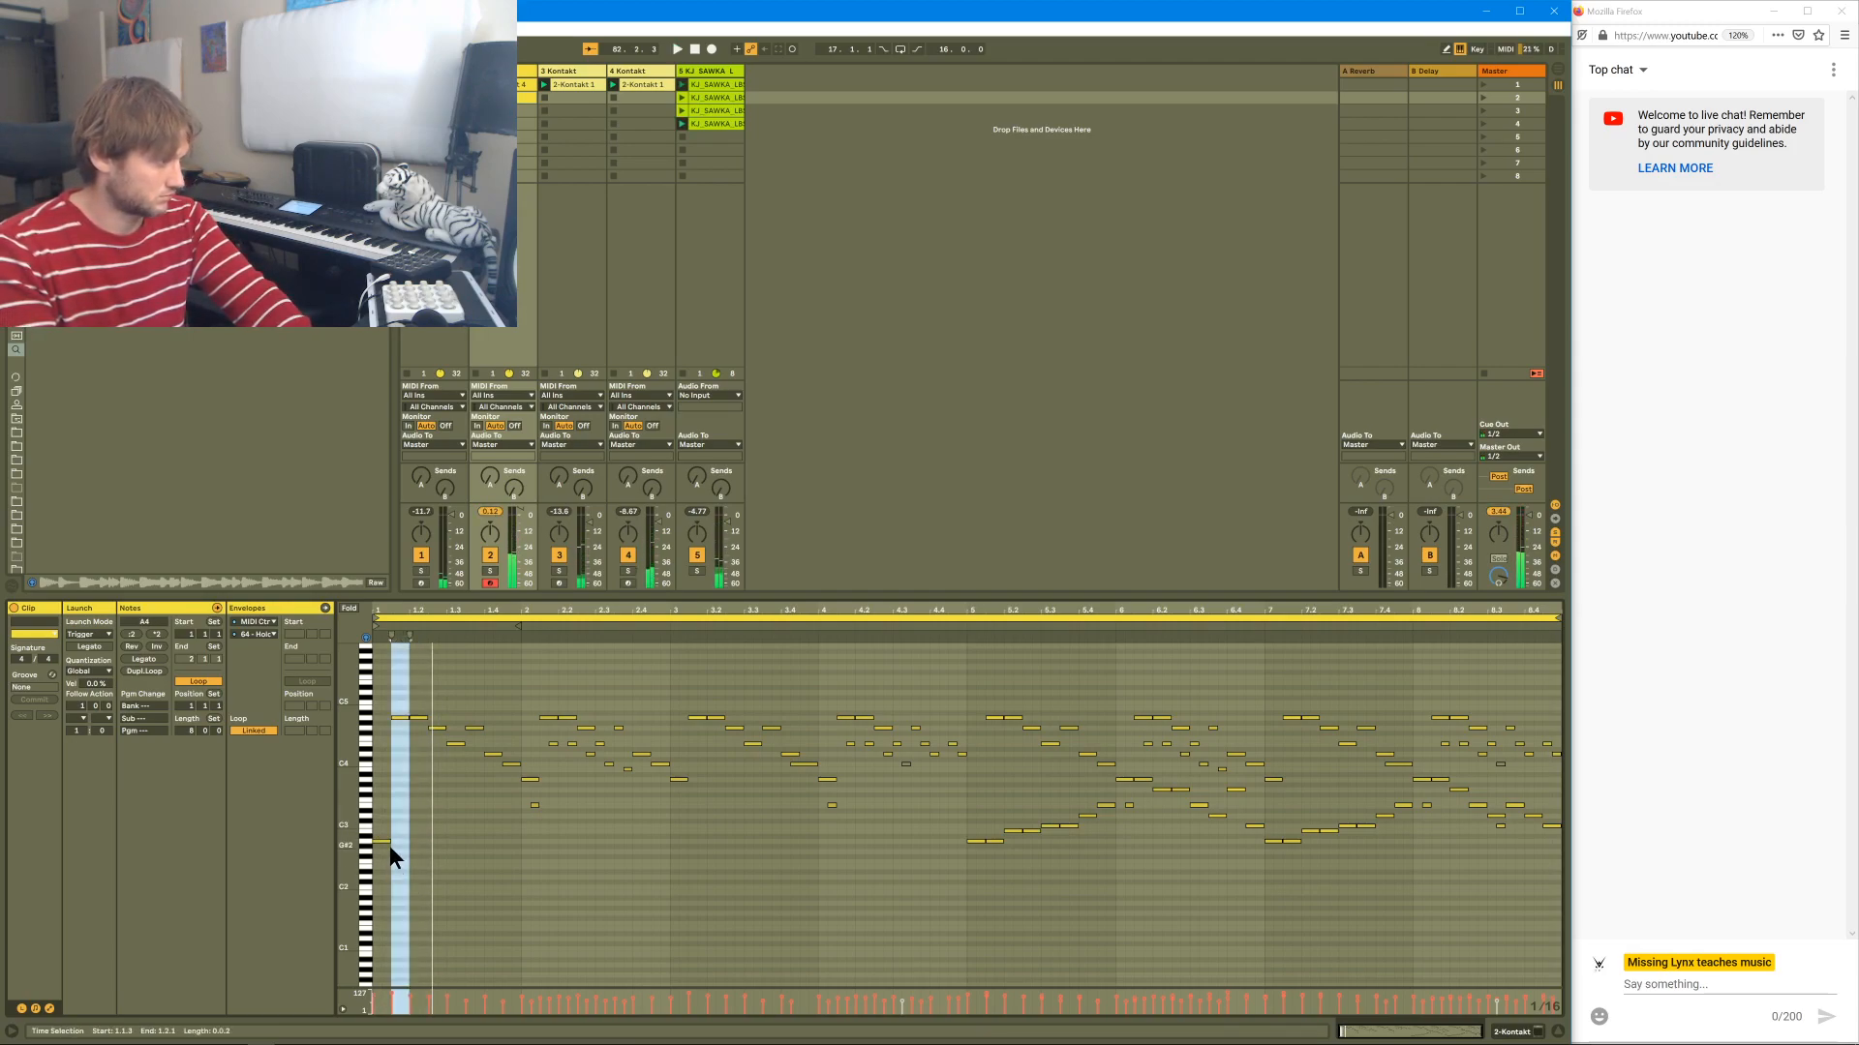
pyautogui.moveTo(389, 843); pyautogui.dragTo(379, 841)
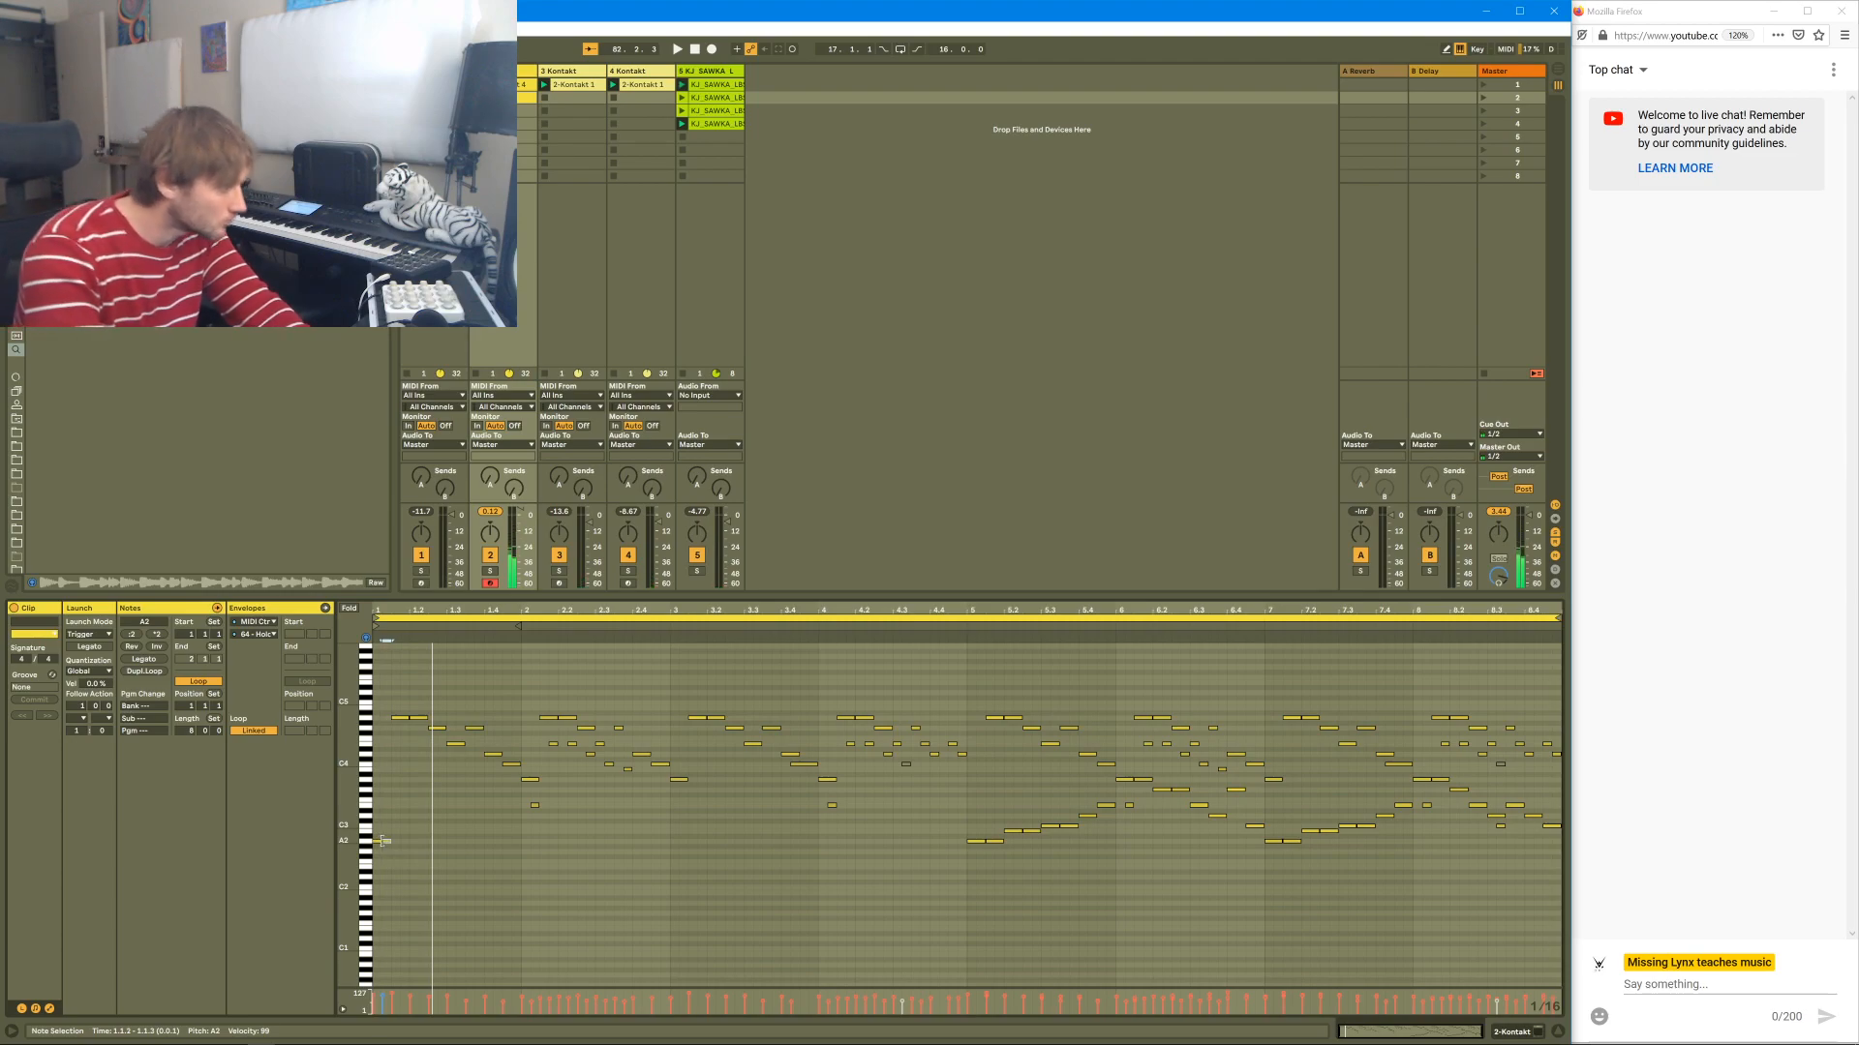
pyautogui.hotkey('shift', 'Up')
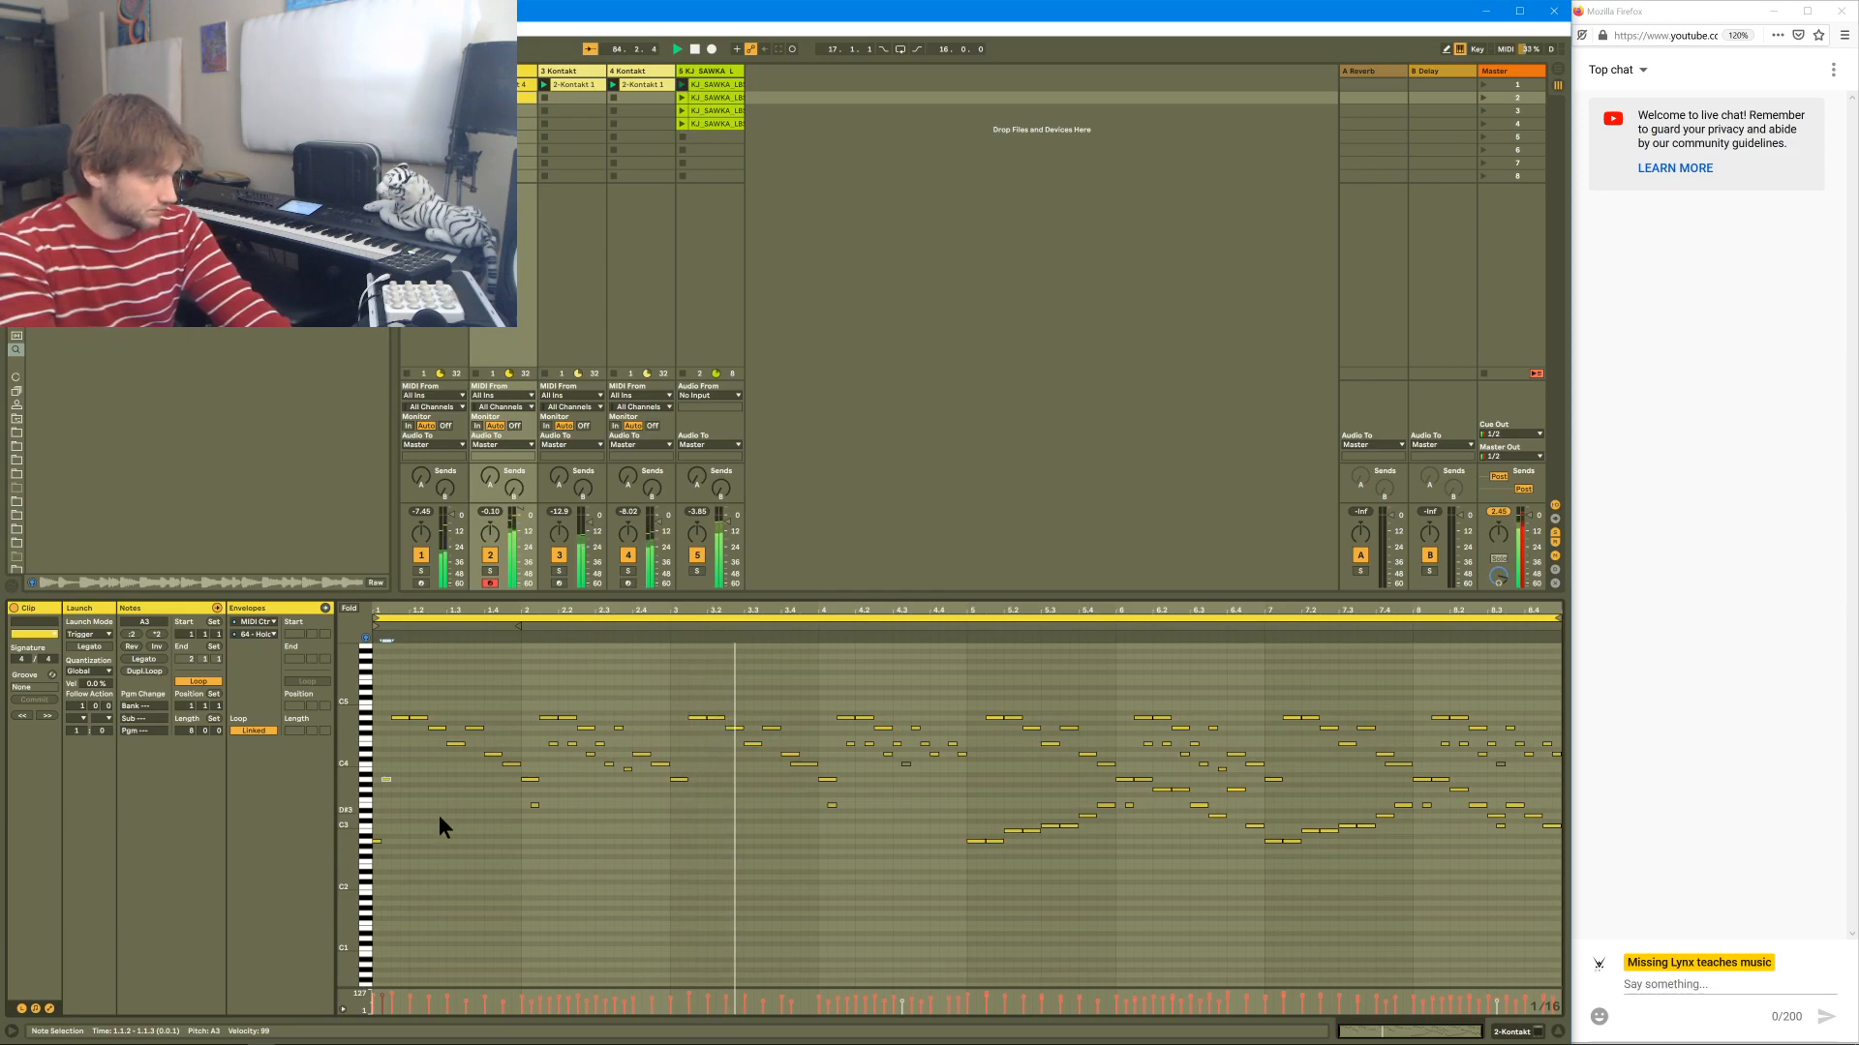
pyautogui.click(379, 841)
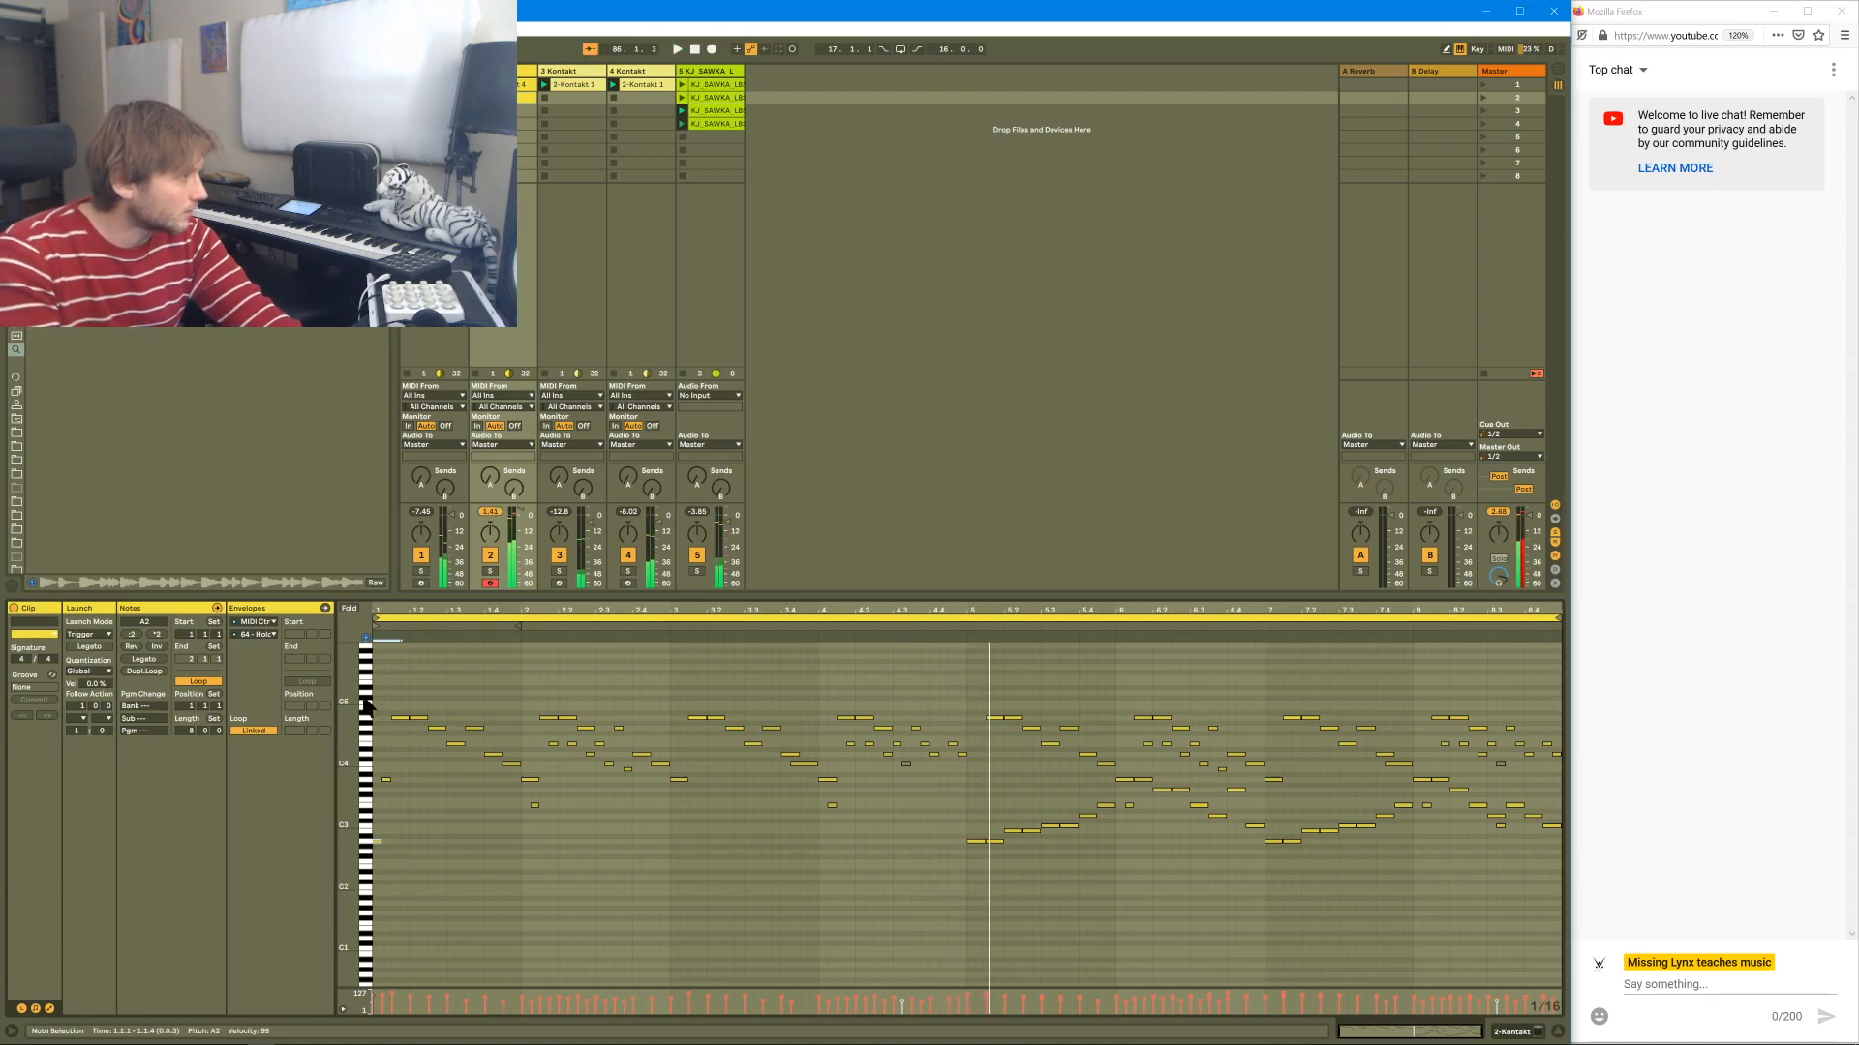
# - Select the first two bars of the clip's hold-pedal envelope, duplicate them through the end of bar 8, and play the result
pyautogui.click(265, 634)
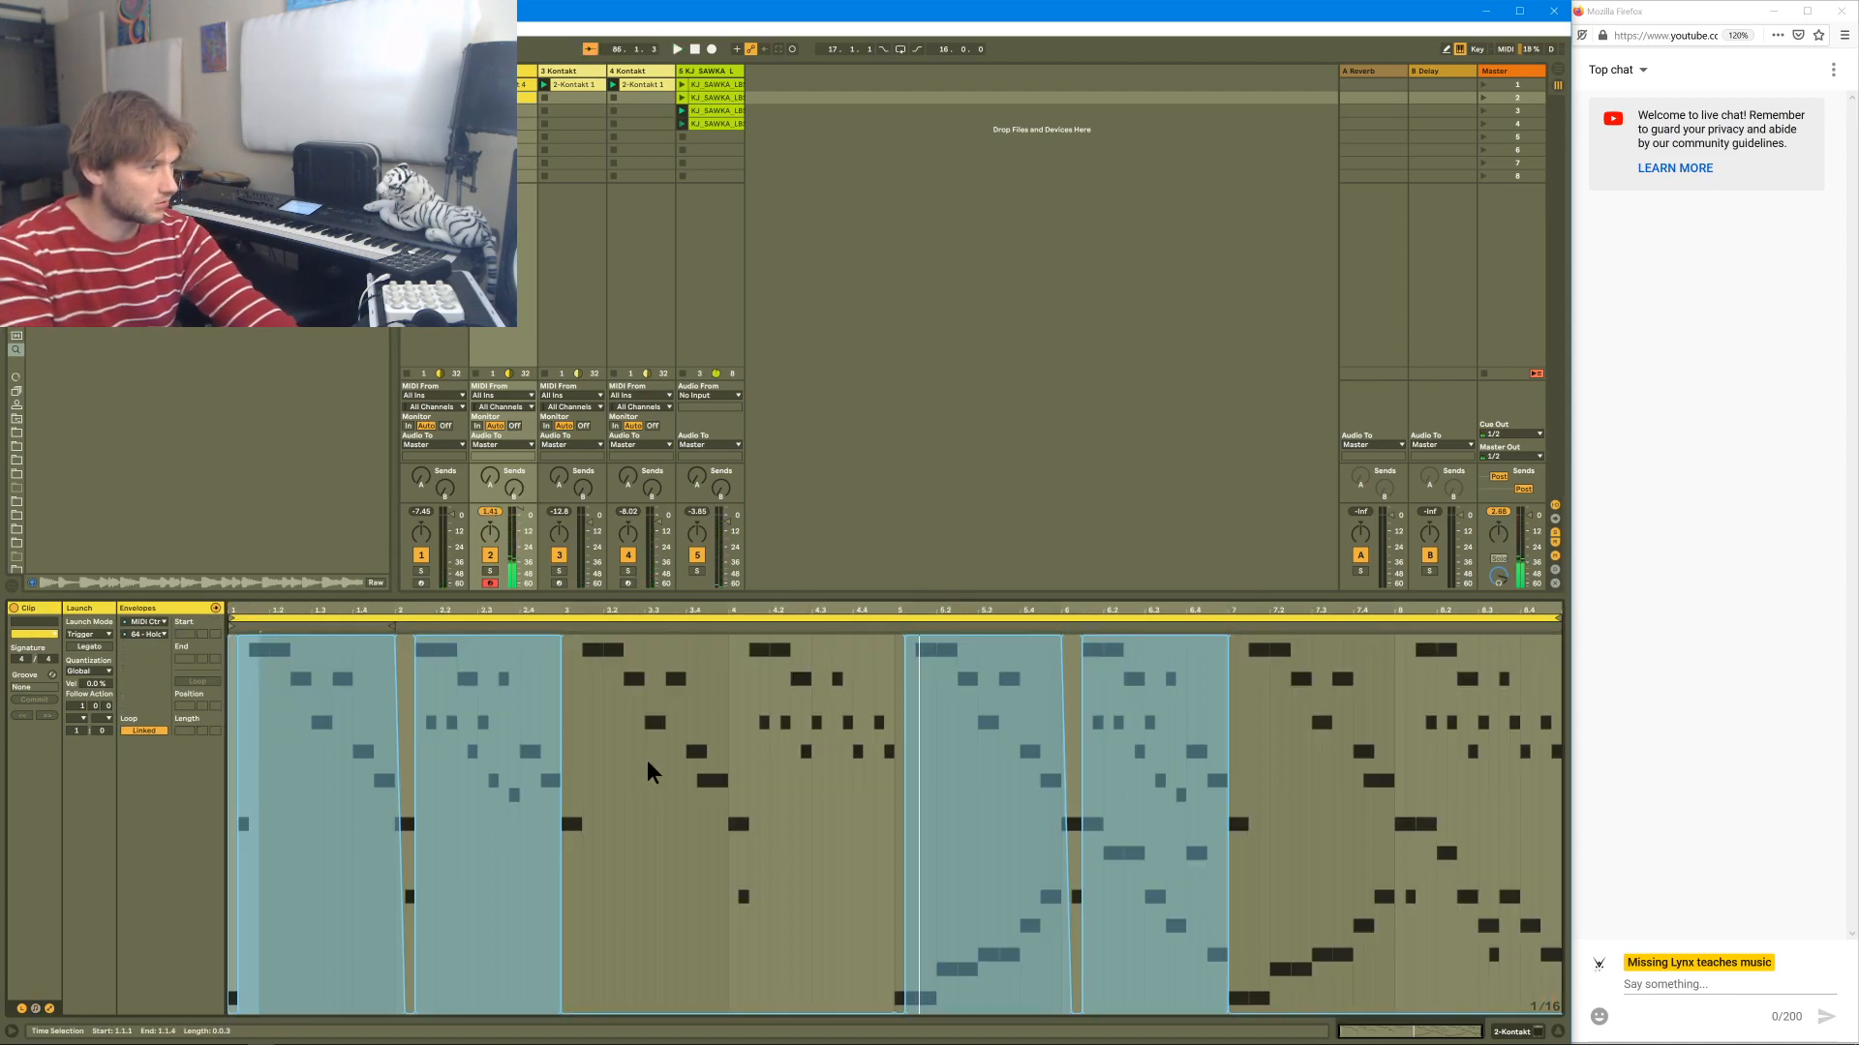
pyautogui.click(565, 707)
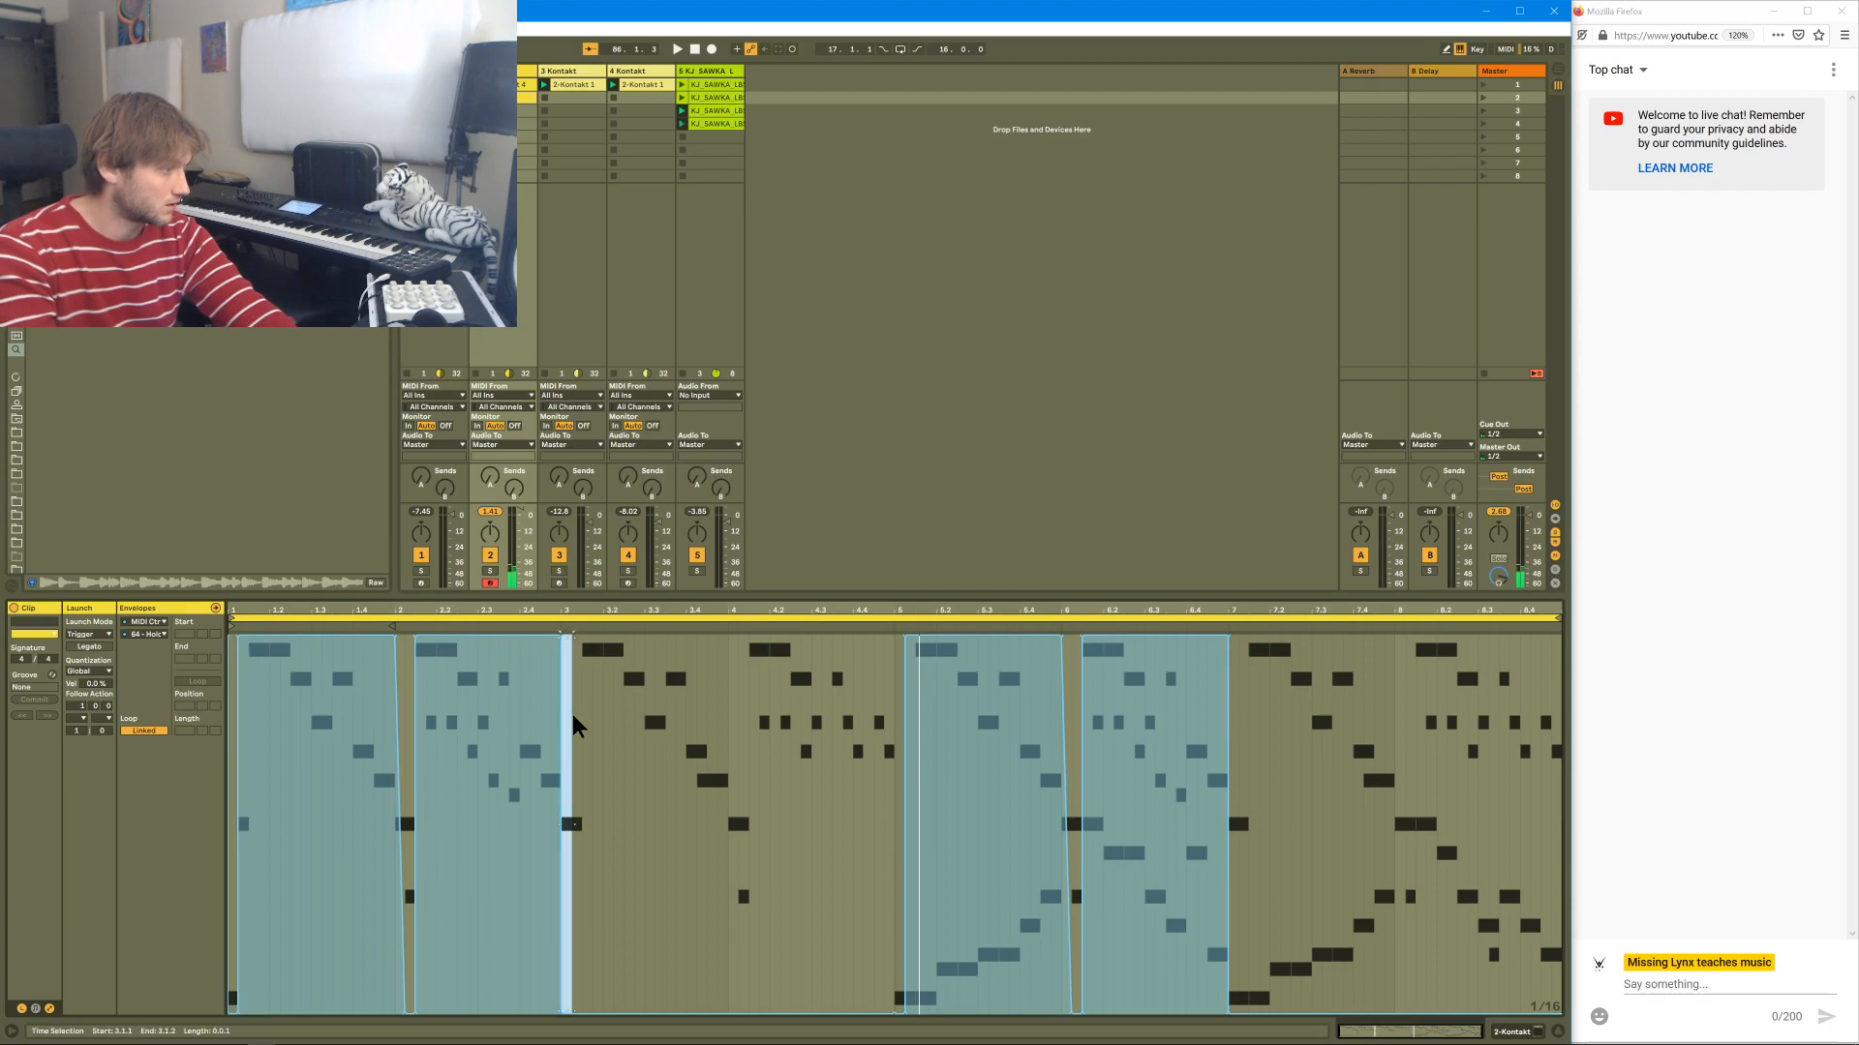
pyautogui.hotkey('shift', 'Left')
pyautogui.hotkey('shift', 'Left')
pyautogui.hotkey('shift', 'Left')
pyautogui.hotkey('shift', 'Left')
pyautogui.hotkey('shift', 'Left')
pyautogui.hotkey('shift', 'Left')
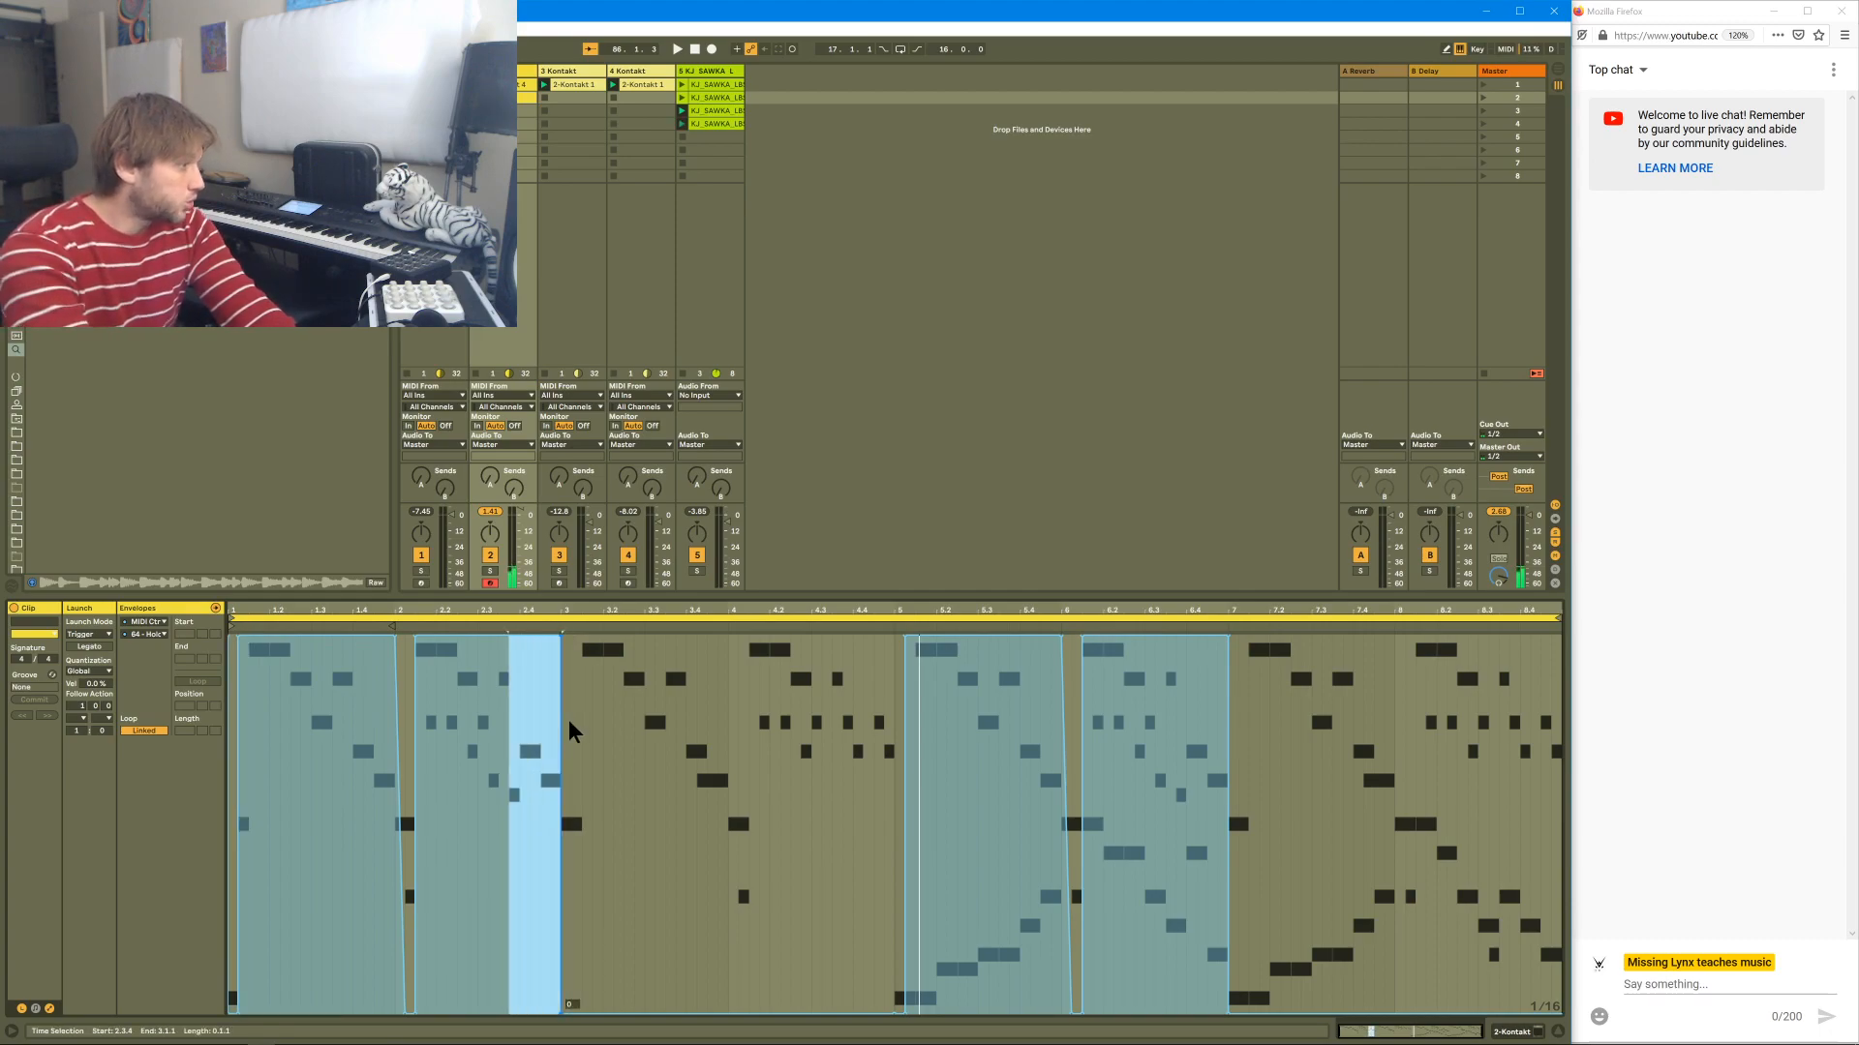
pyautogui.hotkey('shift', 'Left')
pyautogui.hotkey('shift', 'Left')
pyautogui.hotkey('shift', 'Left')
pyautogui.hotkey('shift', 'Left')
pyautogui.hotkey('shift', 'Left')
pyautogui.hotkey('shift', 'Left')
pyautogui.hotkey('shift', 'Left')
pyautogui.hotkey('shift', 'Left')
pyautogui.hotkey('shift', 'Left')
pyautogui.hotkey('shift', 'Left')
pyautogui.hotkey('shift', 'Left')
pyautogui.hotkey('shift', 'Left')
pyautogui.hotkey('shift', 'Left')
pyautogui.hotkey('shift', 'Left')
pyautogui.hotkey('shift', 'Left')
pyautogui.hotkey('shift', 'Left')
pyautogui.hotkey('shift', 'Left')
pyautogui.hotkey('shift', 'Left')
pyautogui.hotkey('shift', 'Left')
pyautogui.hotkey('shift', 'Left')
pyautogui.hotkey('shift', 'Left')
pyautogui.hotkey('ctrl', 'd')
pyautogui.hotkey('ctrl', 'd')
pyautogui.hotkey('ctrl', 'd')
pyautogui.press('space')
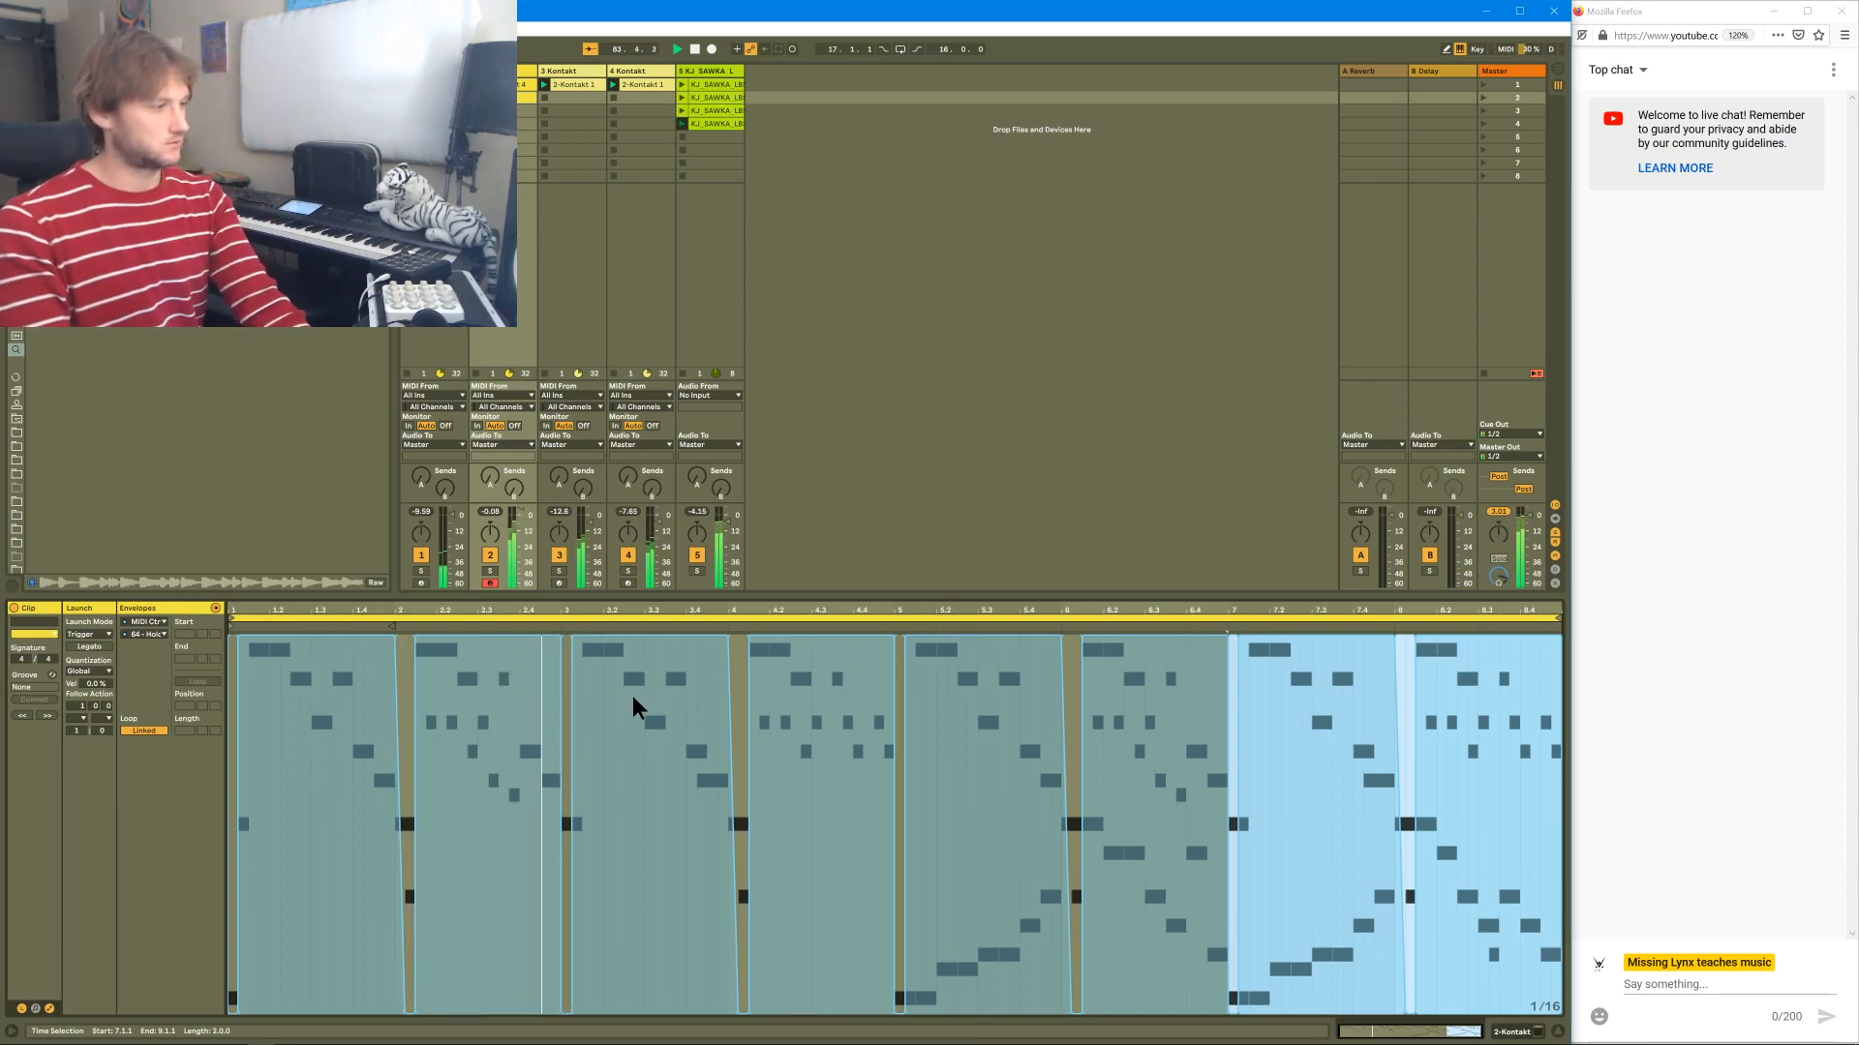
# - Return to the notes, deactivate the C4 note at 2.3.3, and play the clip again
pyautogui.hotkey('ctrl', 'z')
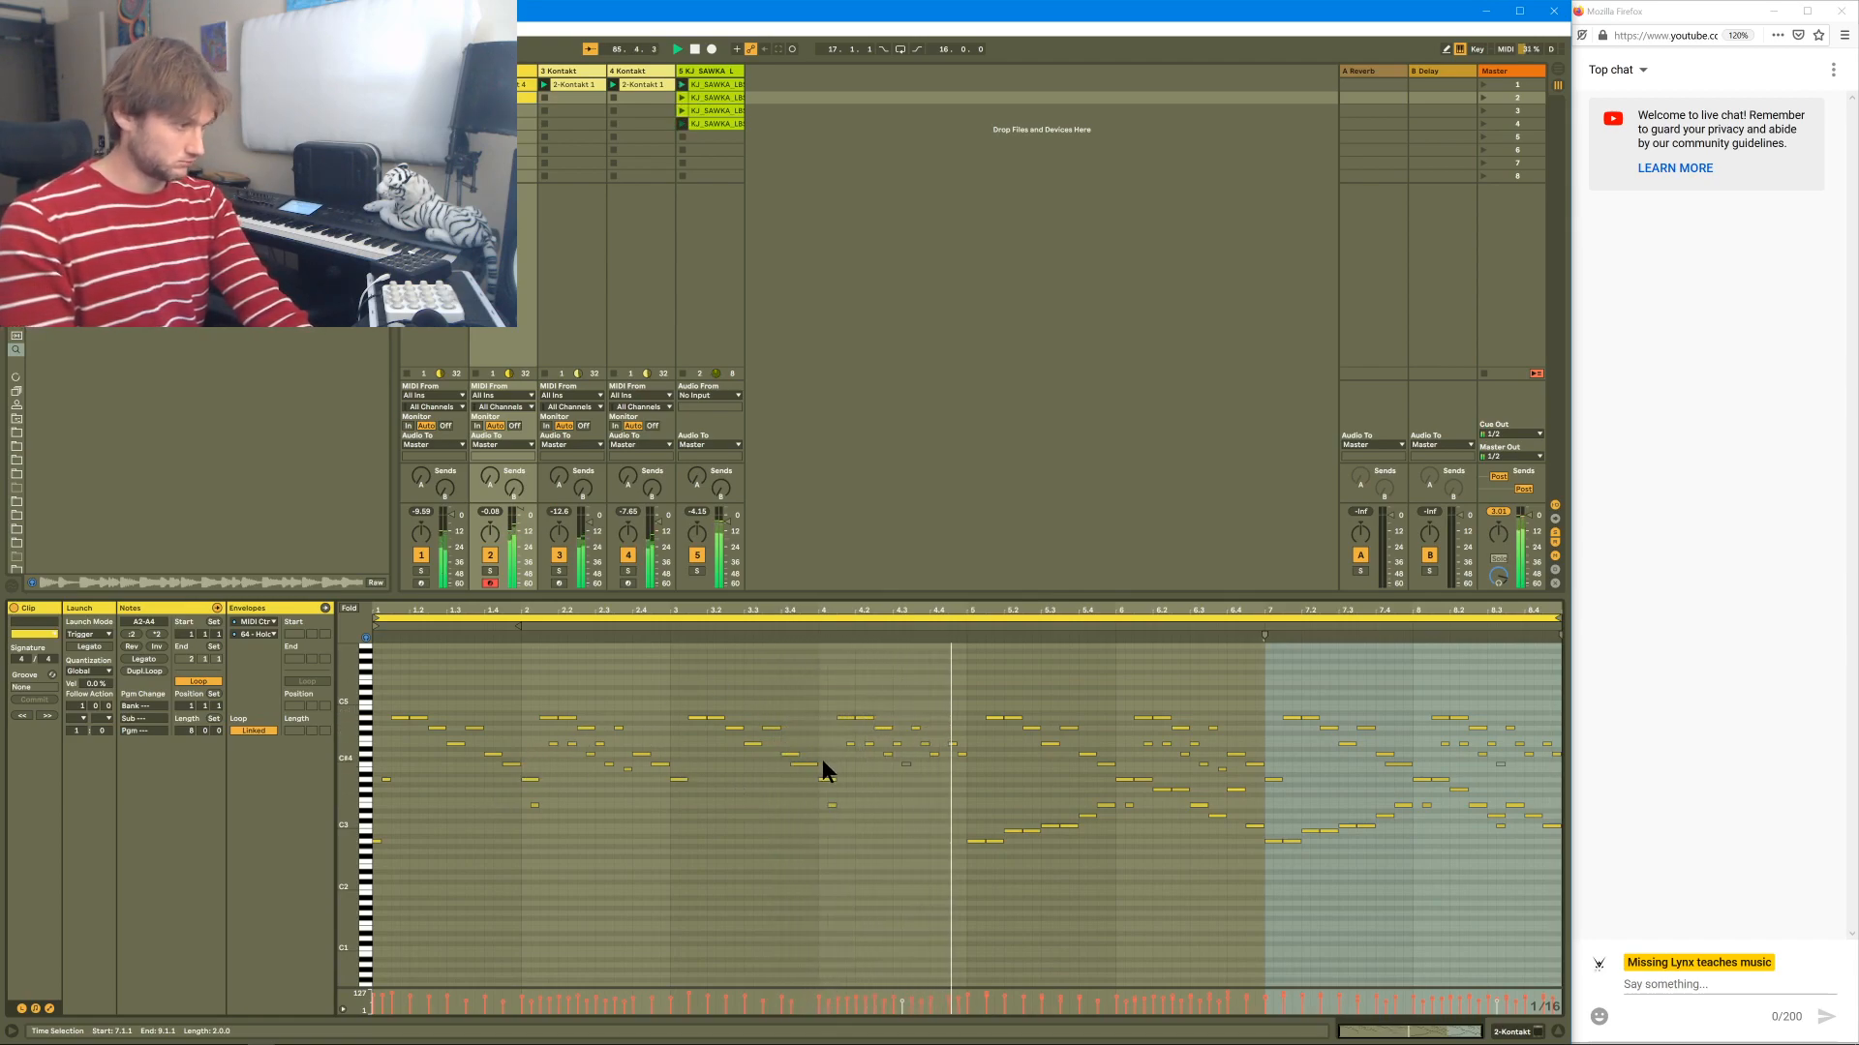
pyautogui.press('space')
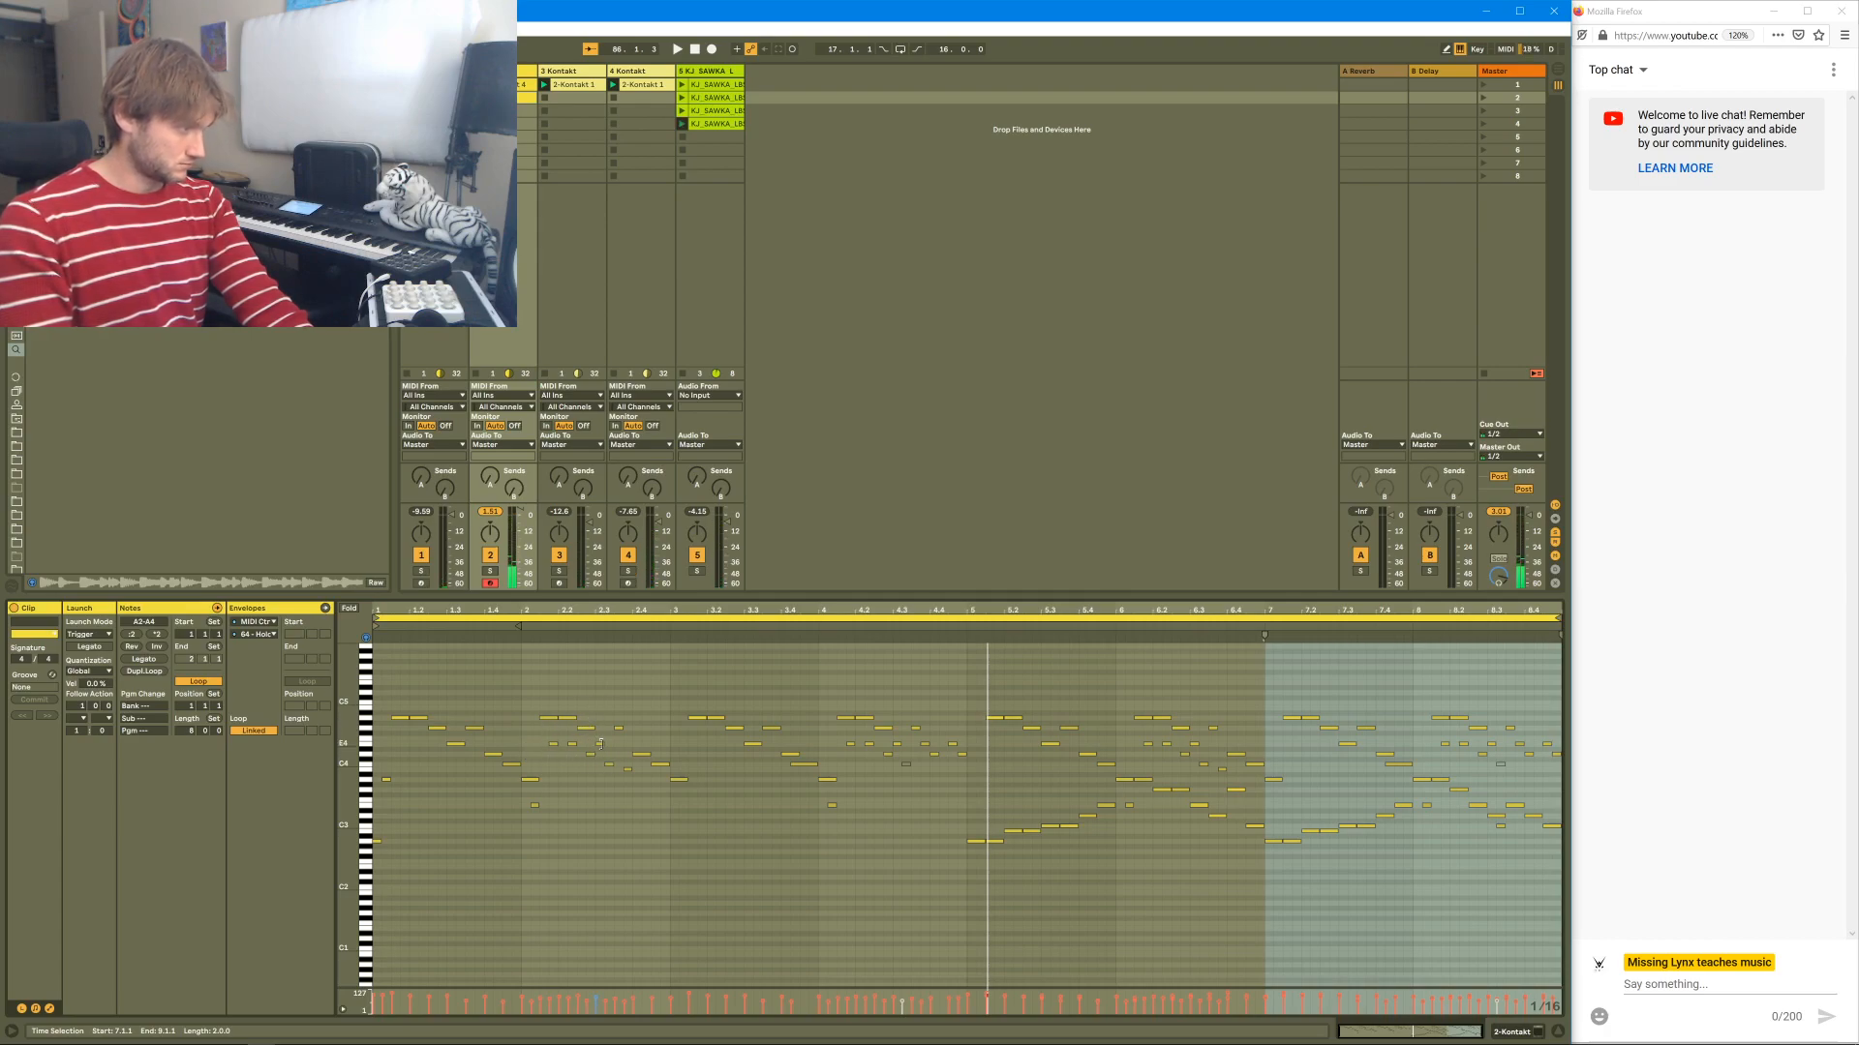
pyautogui.click(610, 764)
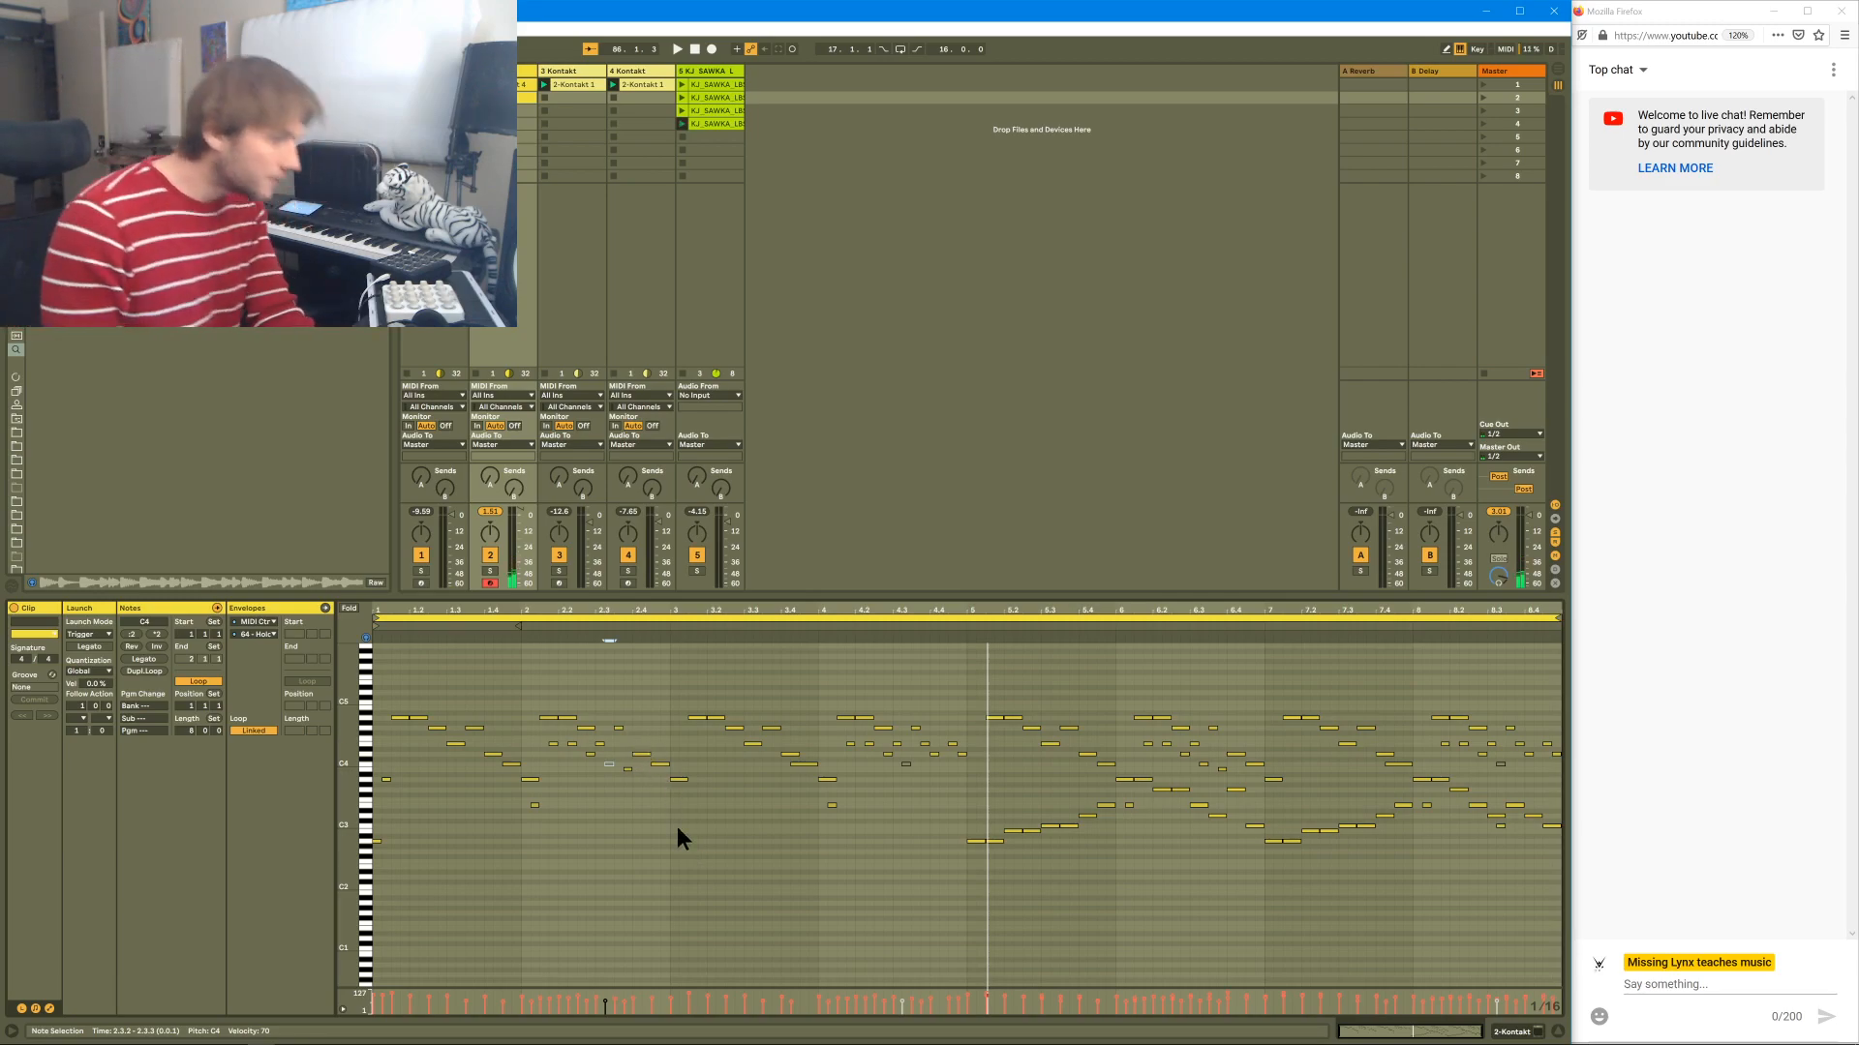
pyautogui.press('space')
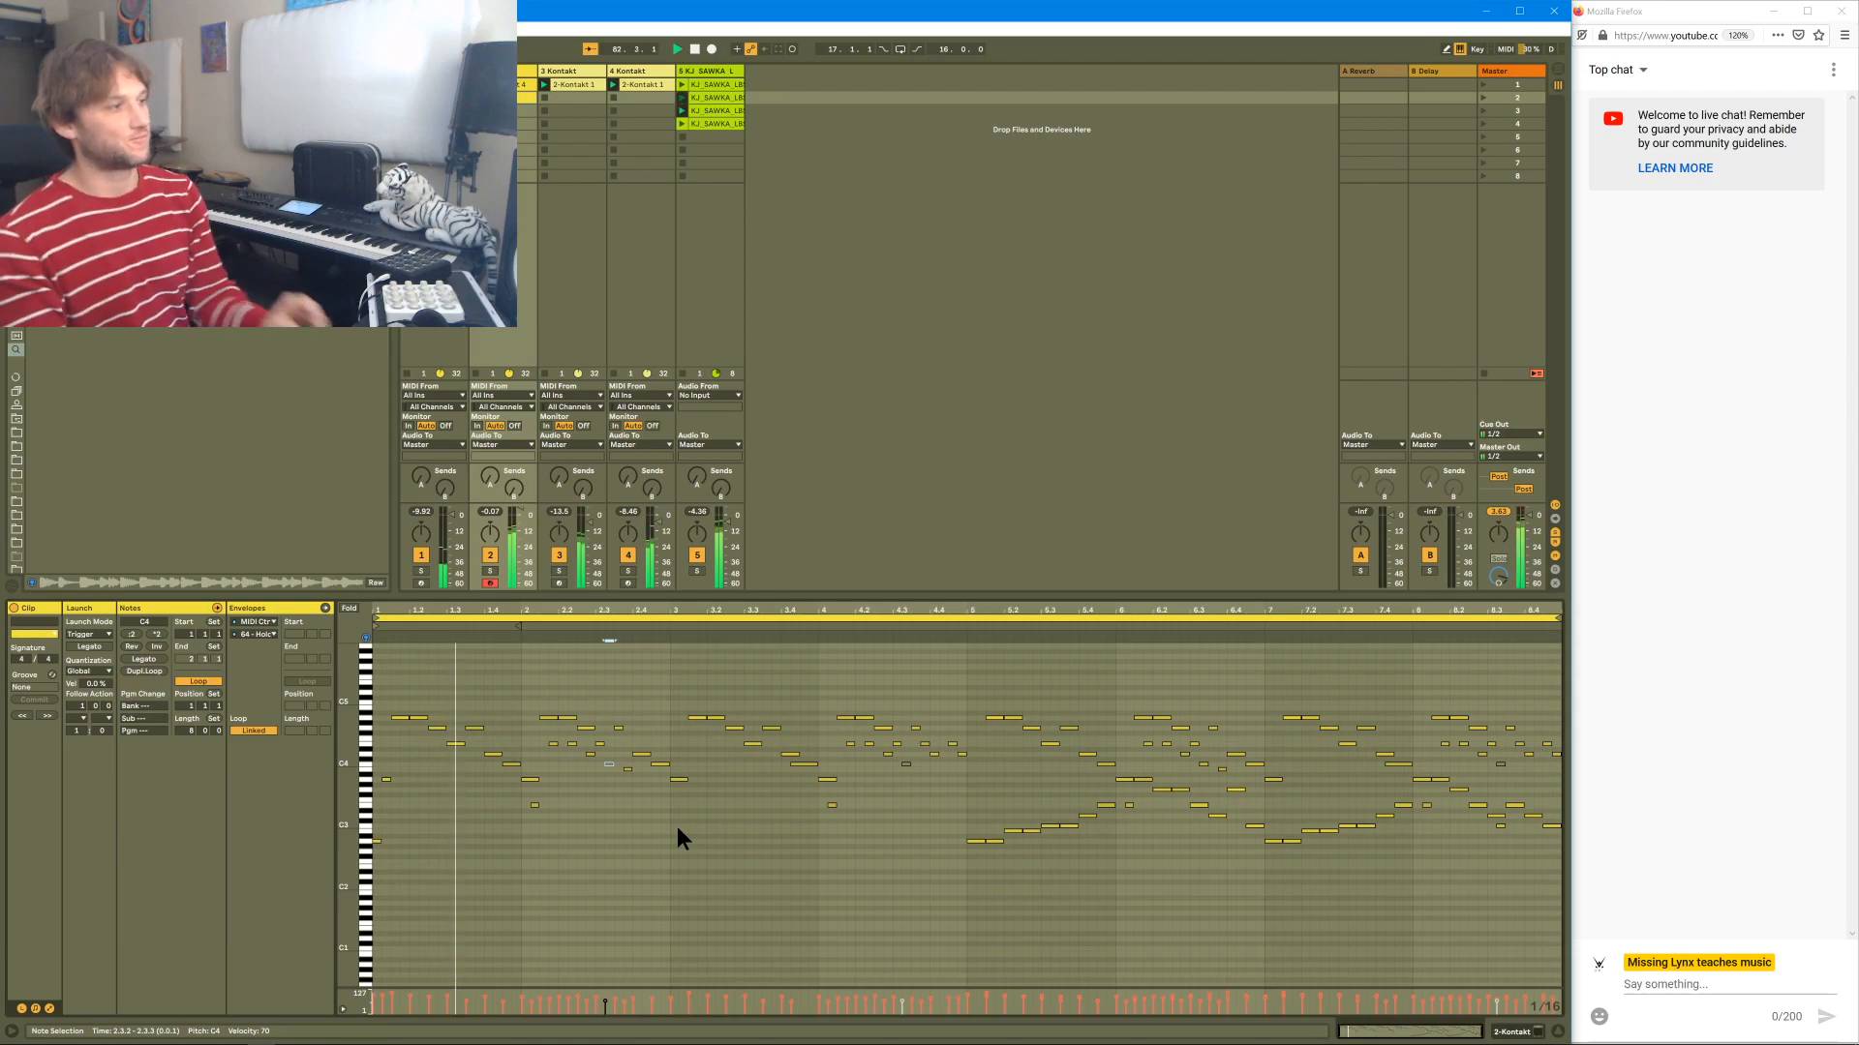
# - Solo the second Kontakt track and add Multipass after its ASCEND piano instrument
pyautogui.click(491, 572)
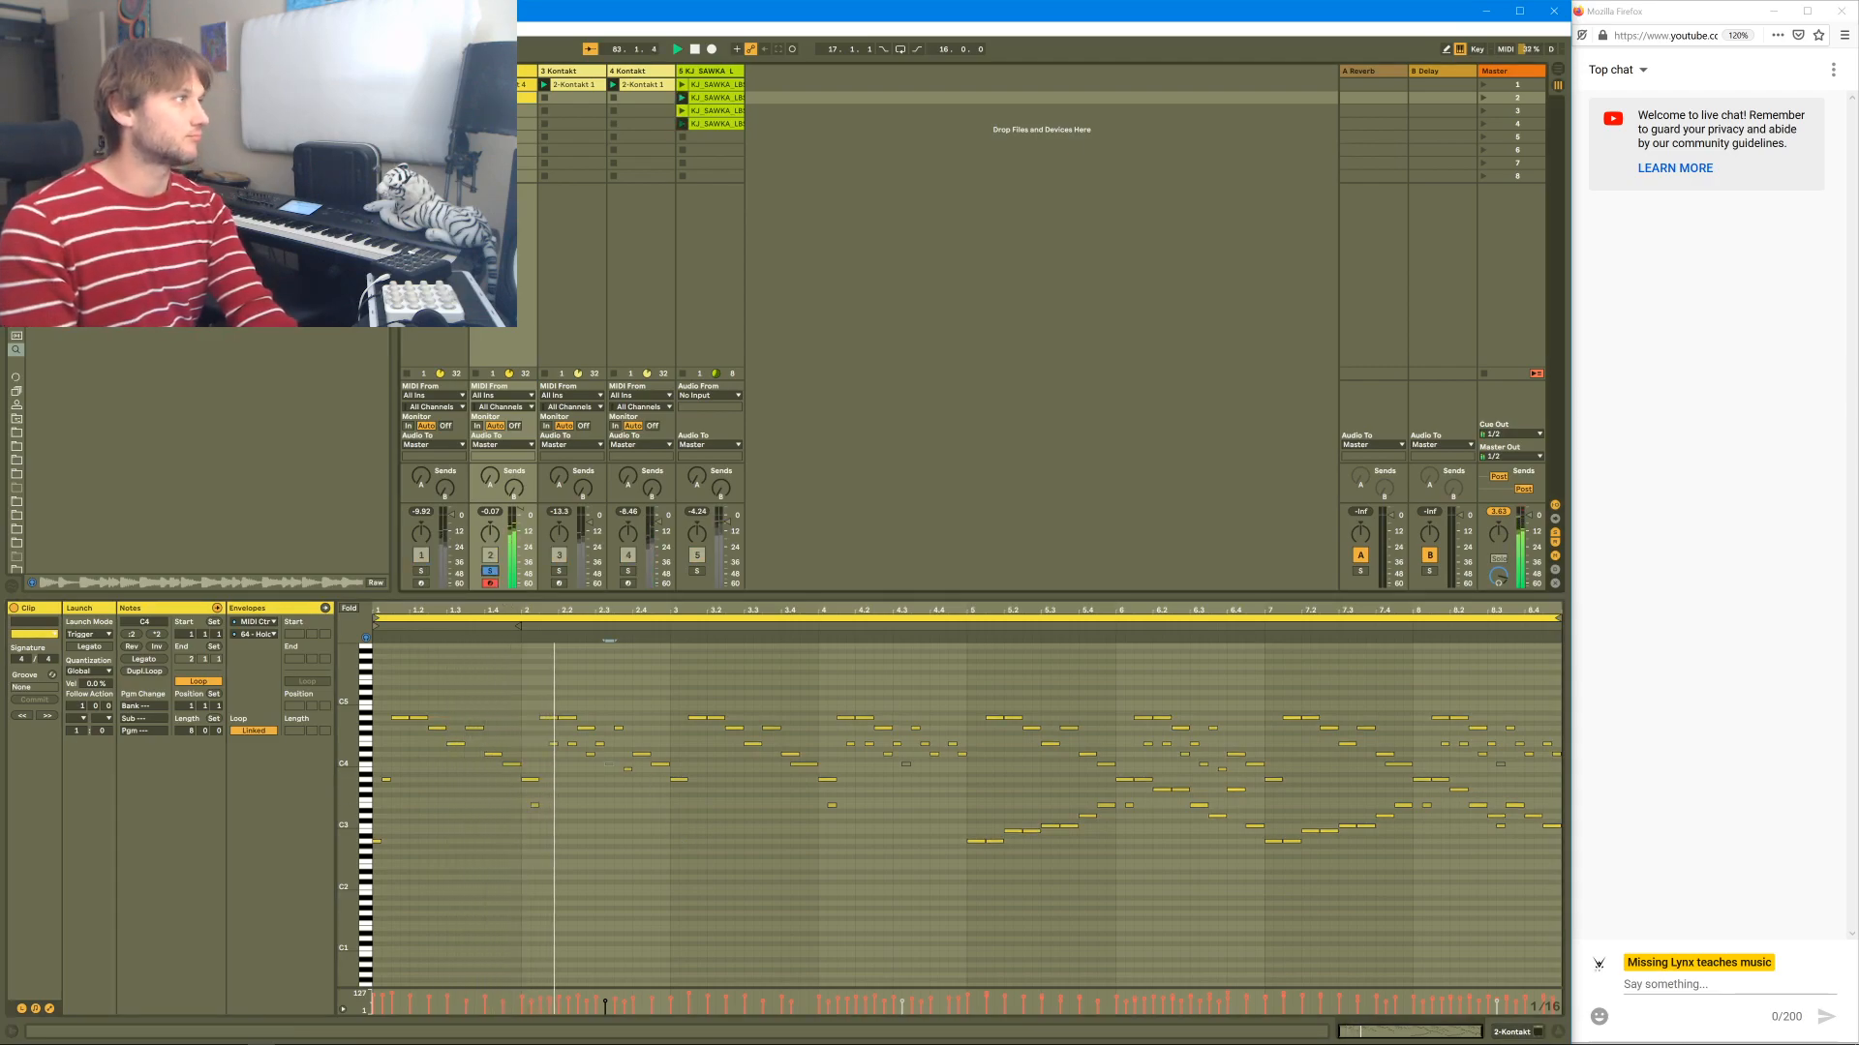
pyautogui.hotkey('shift', 'Tab')
pyautogui.rightClick(287, 973)
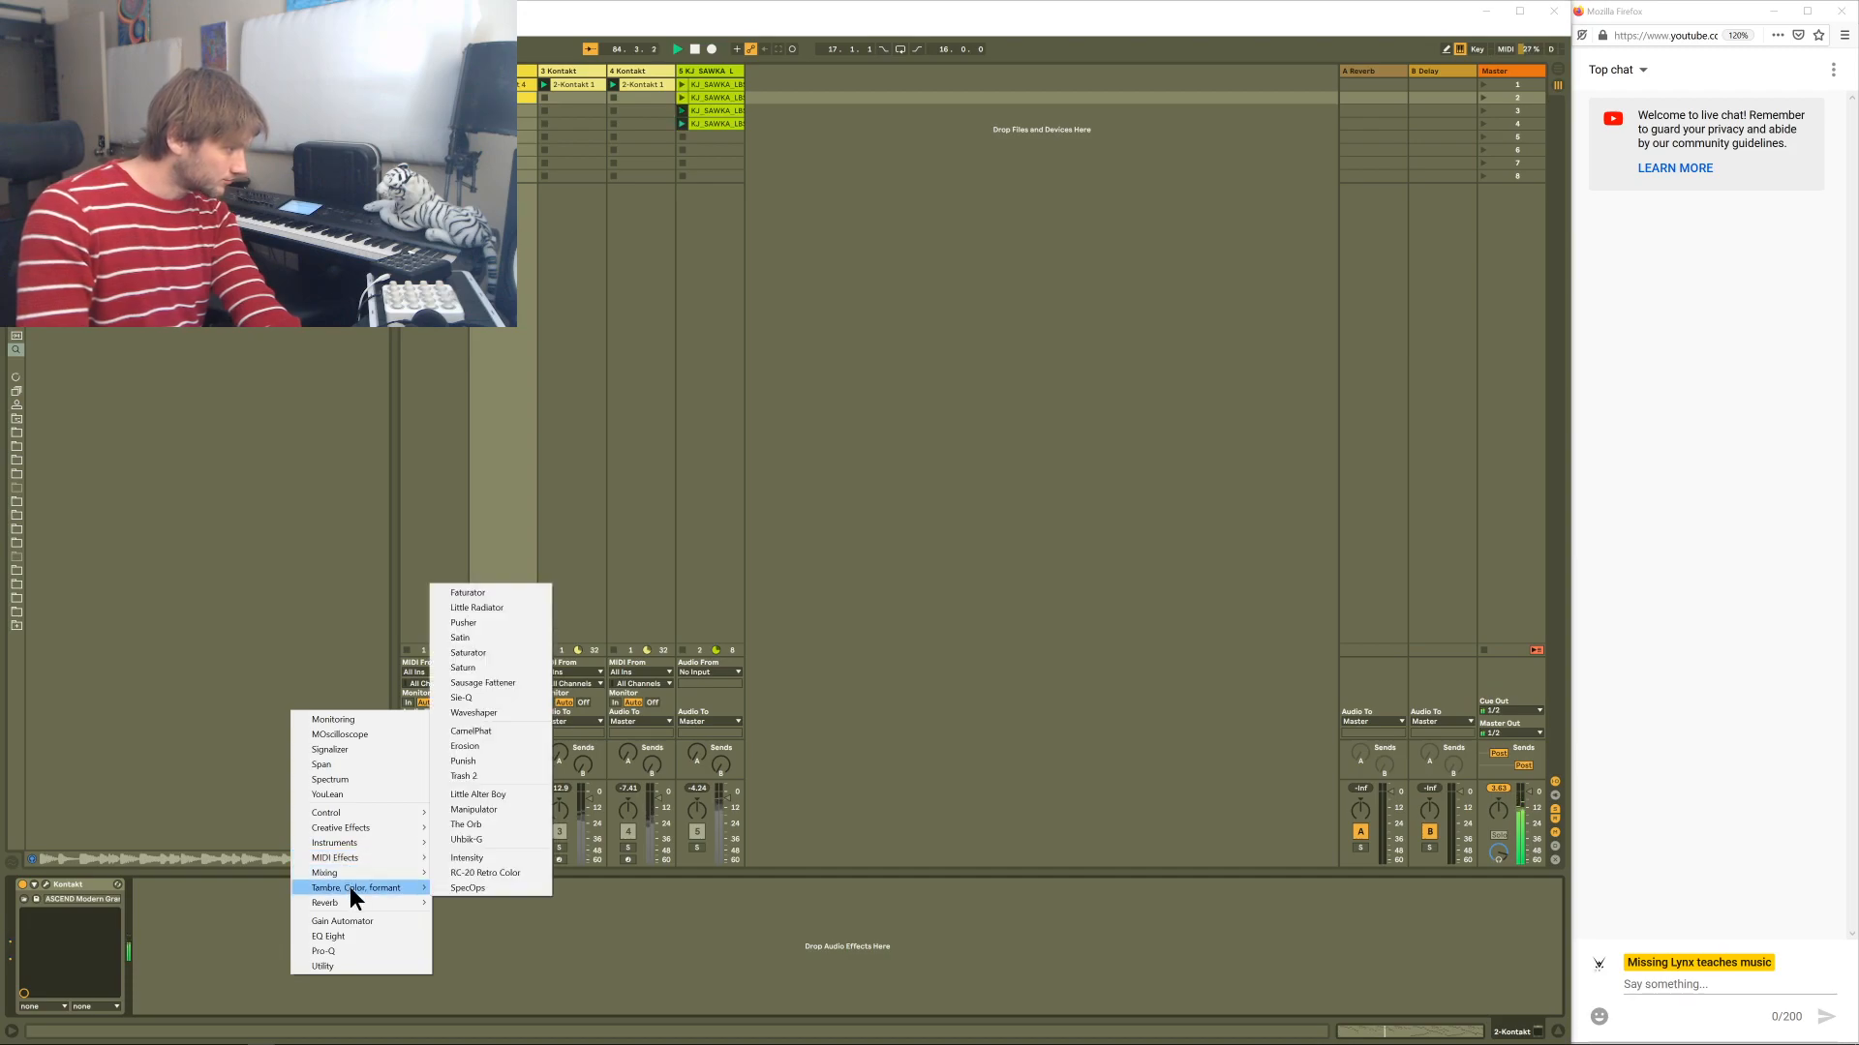
pyautogui.moveTo(353, 830)
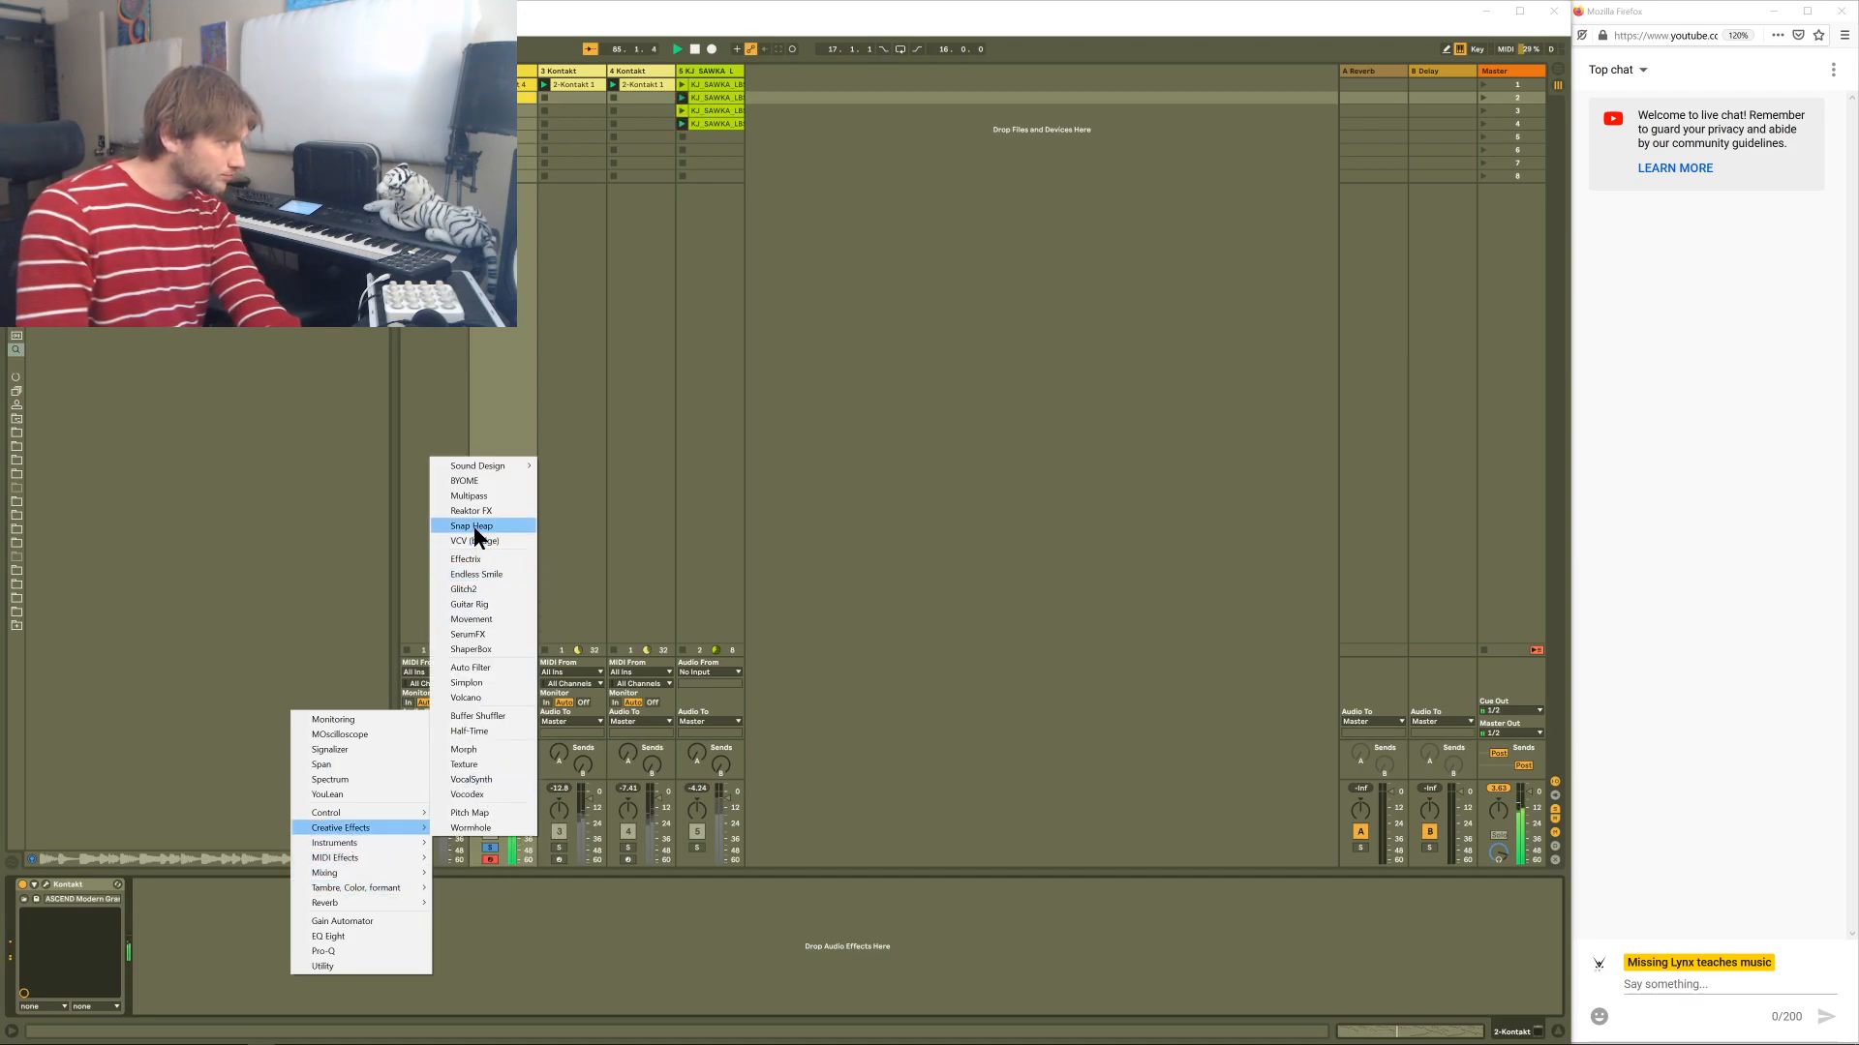
pyautogui.click(486, 497)
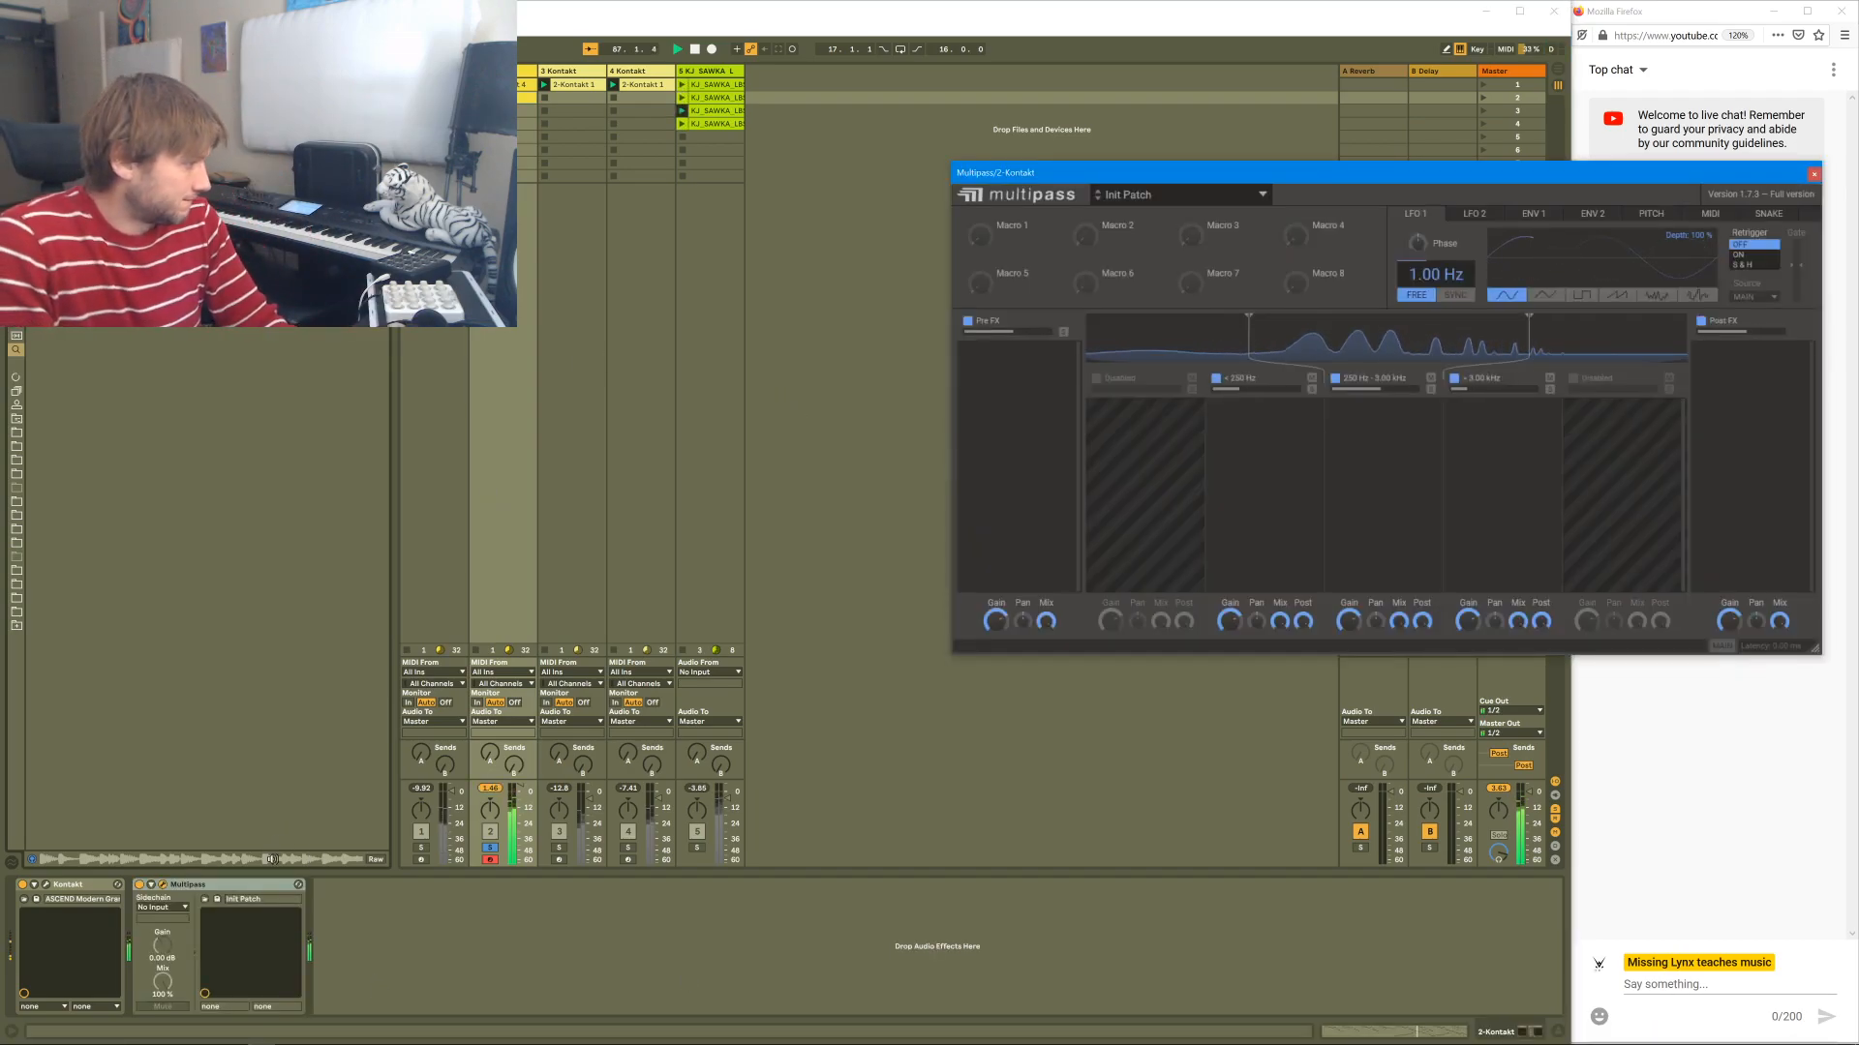
# - Group Multipass into an audio effect rack, add a second empty chain, and slightly lower the soloed track's volume
pyautogui.click(264, 885)
pyautogui.hotkey('ctrl', 'g')
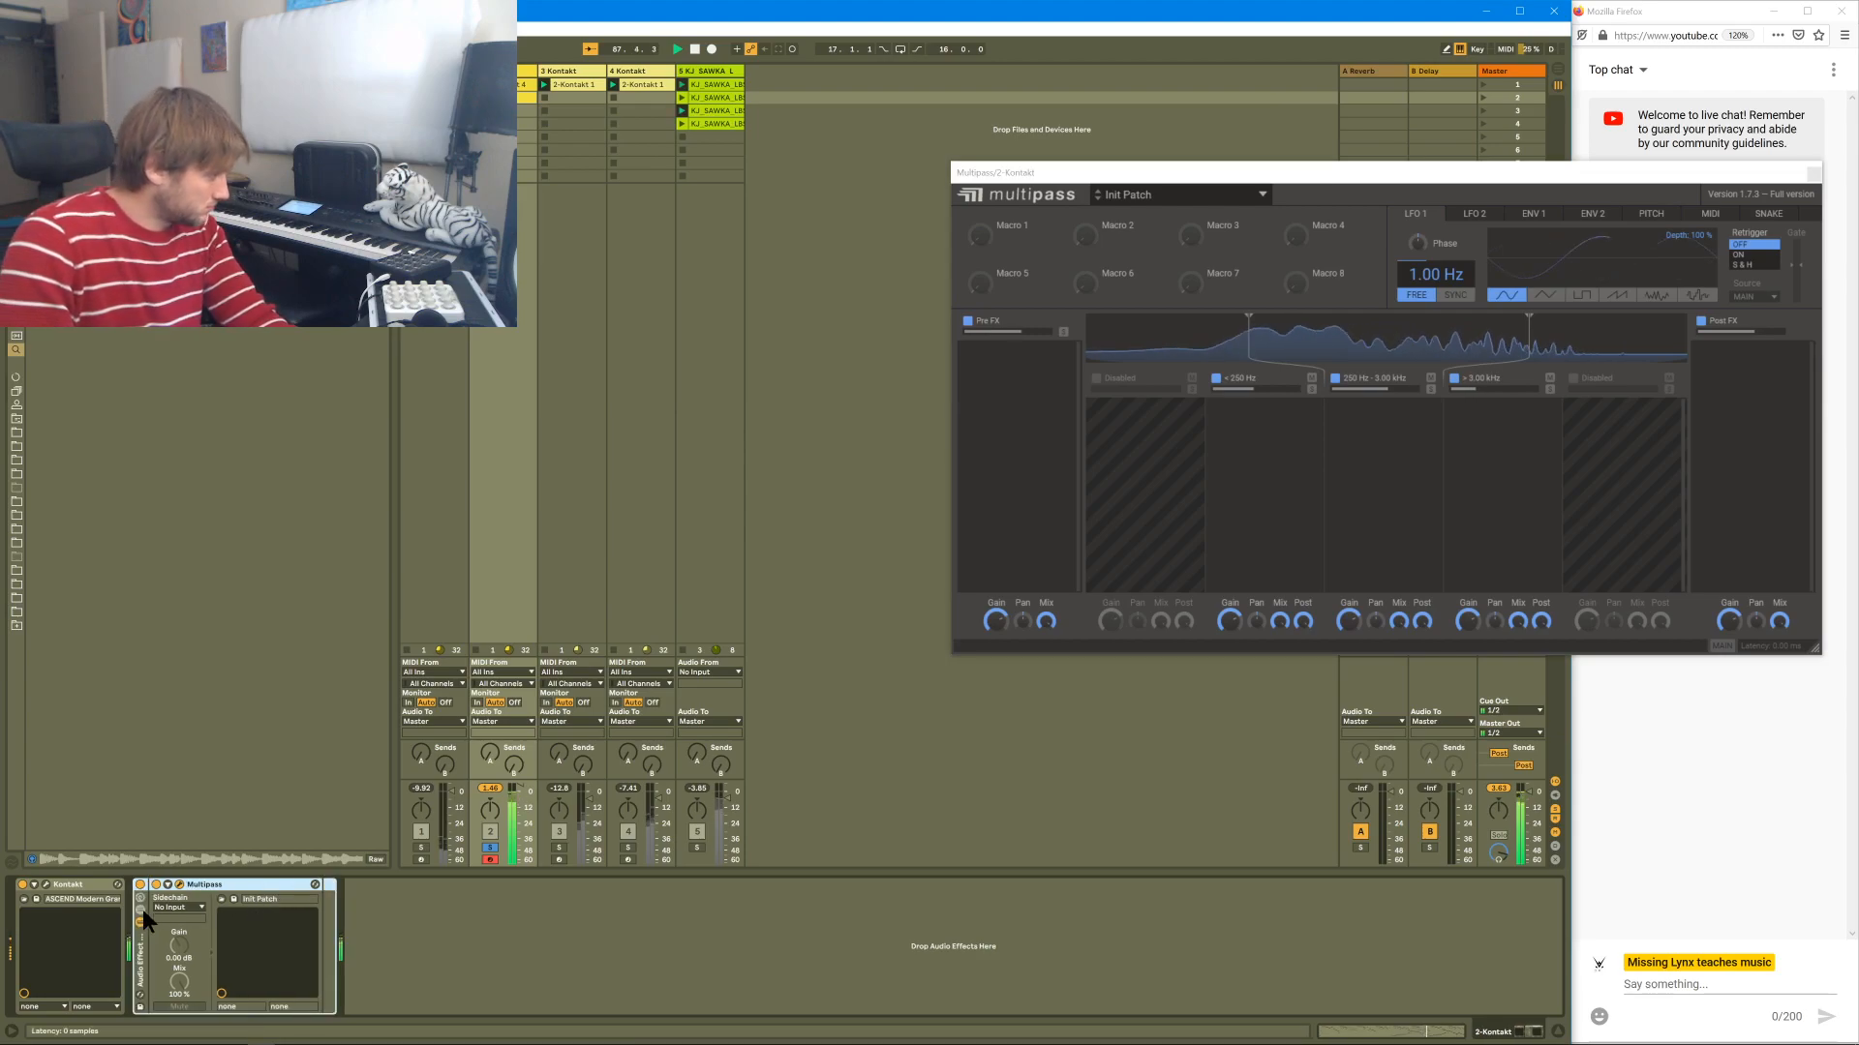
pyautogui.rightClick(173, 943)
pyautogui.click(187, 948)
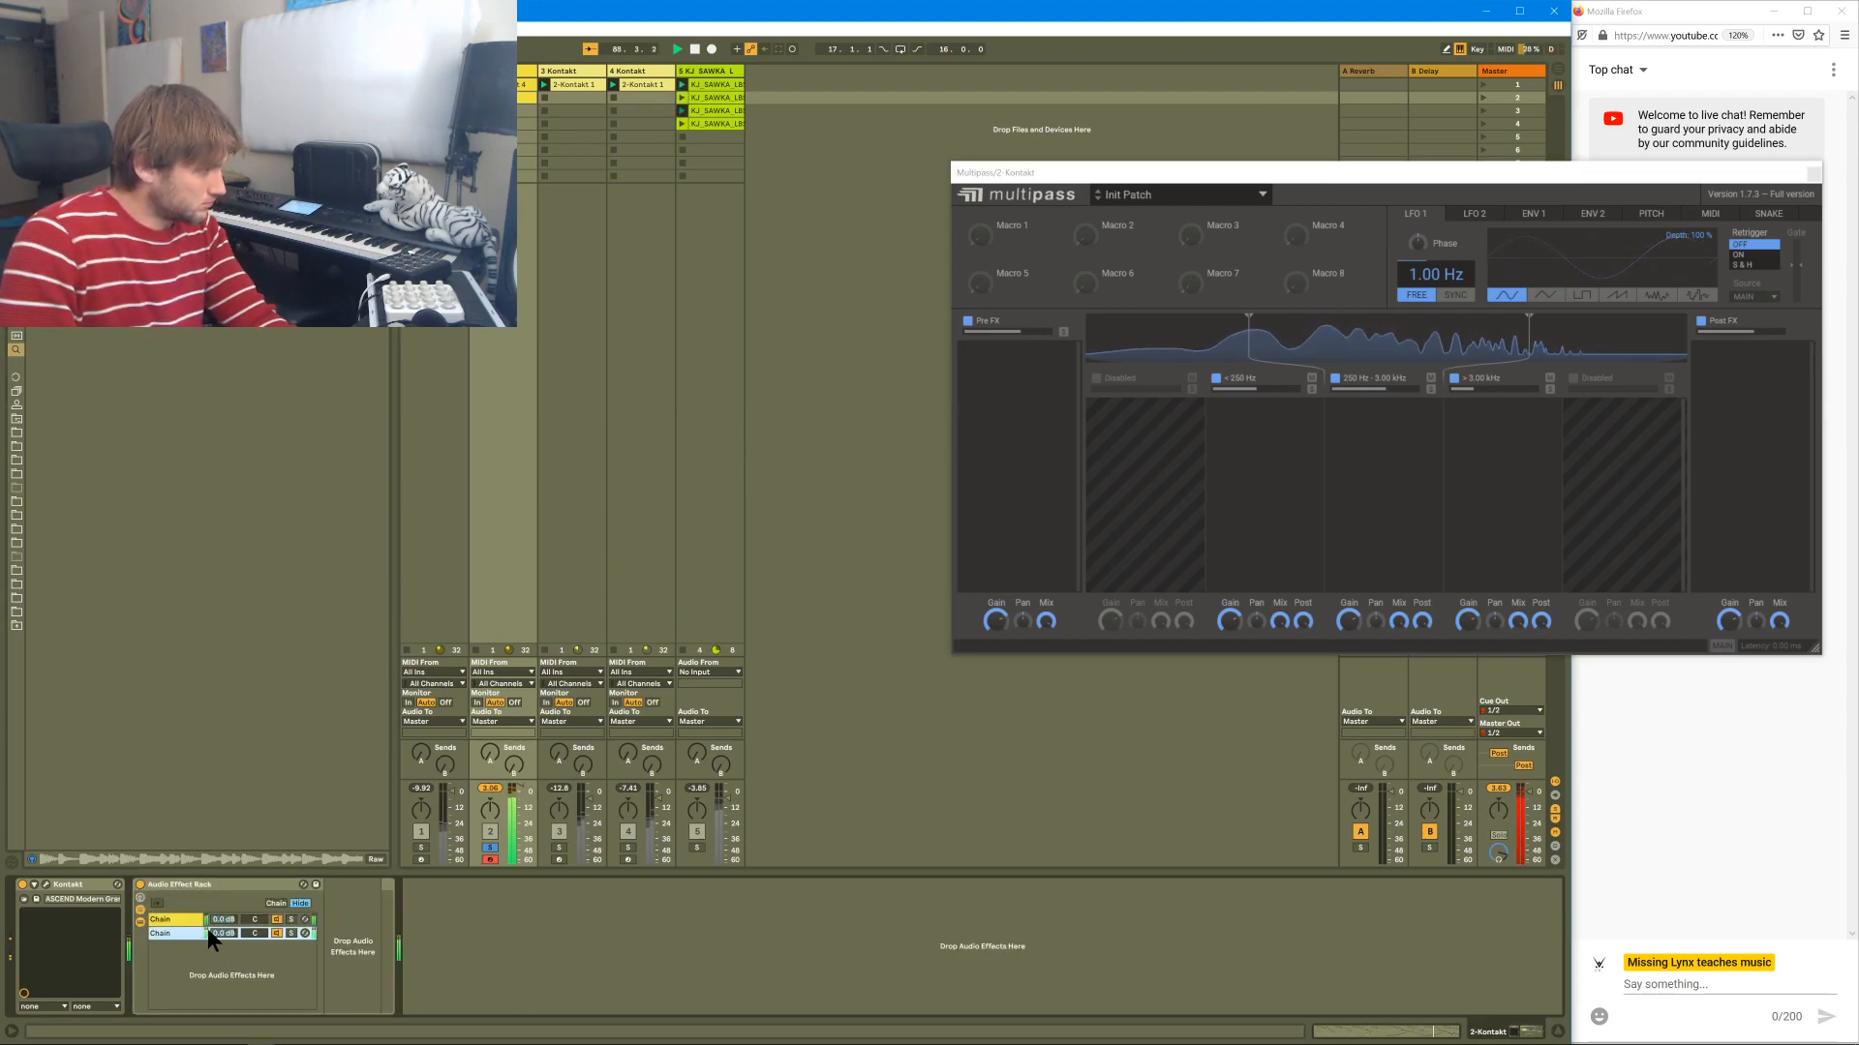
pyautogui.click(178, 920)
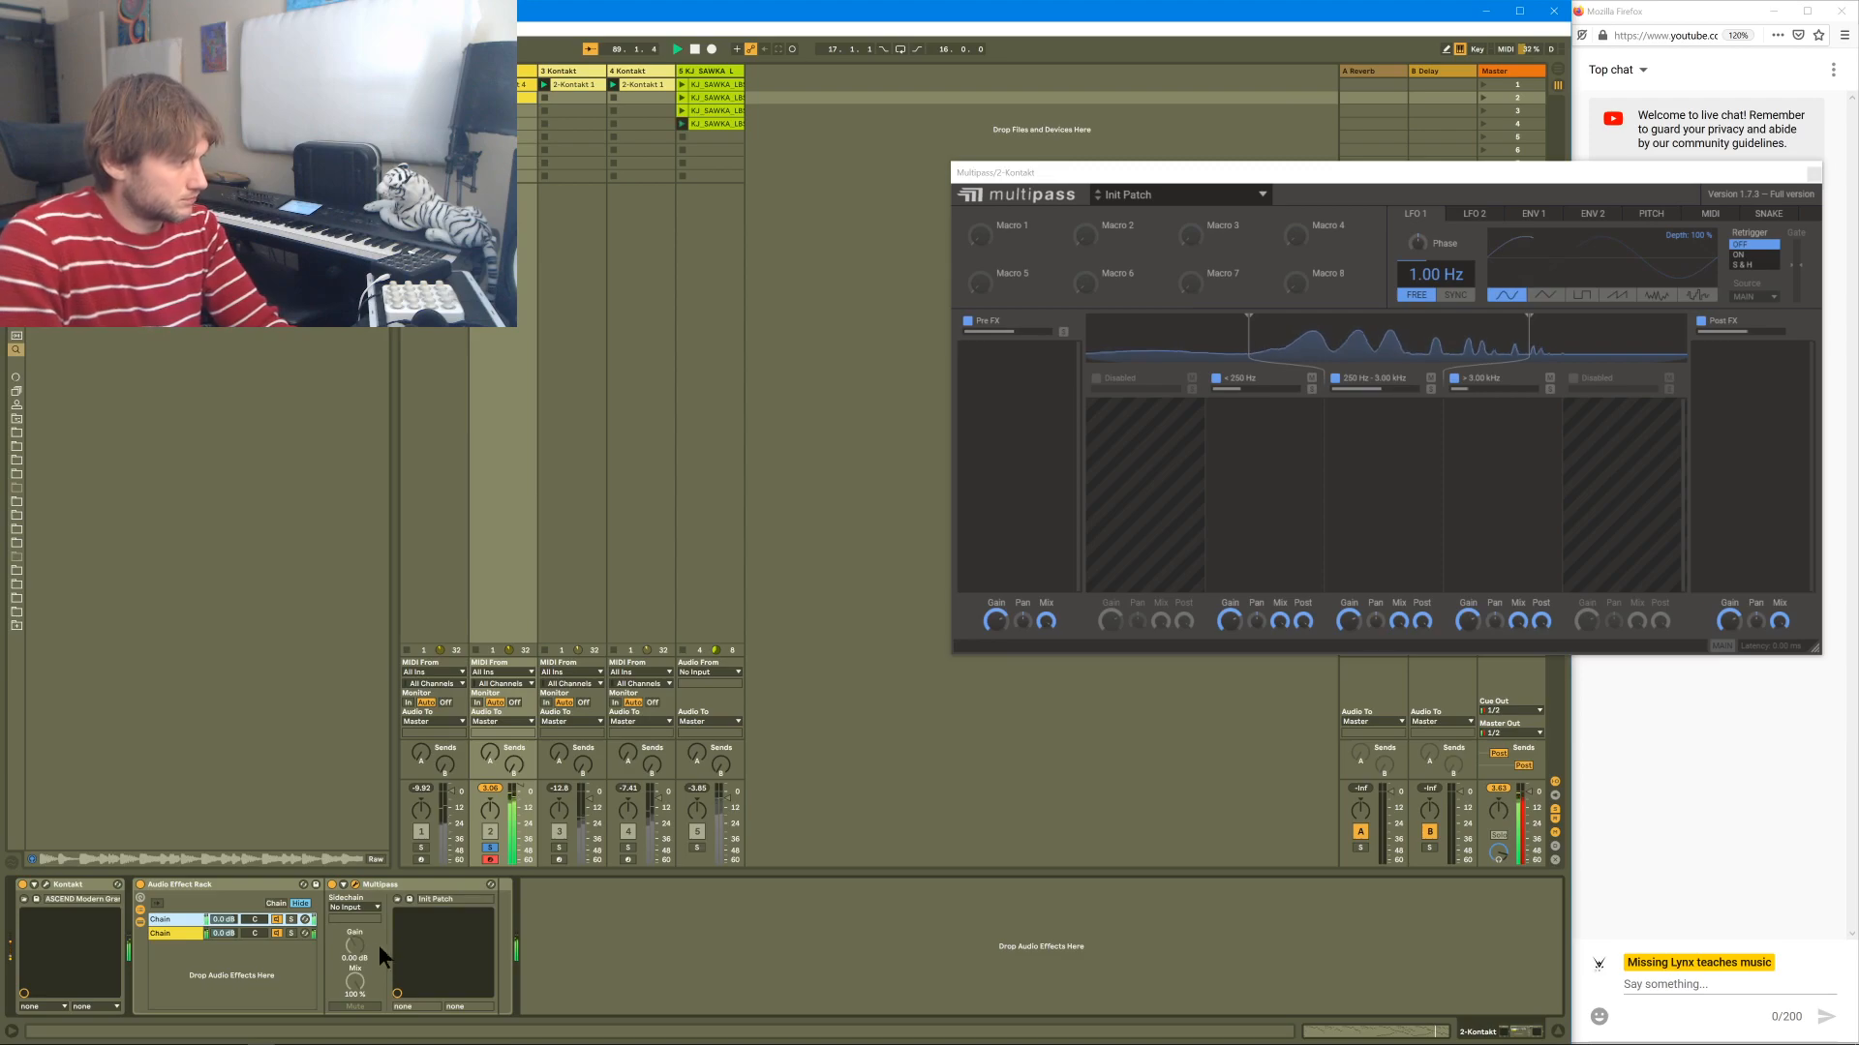
pyautogui.moveTo(520, 786); pyautogui.dragTo(520, 795)
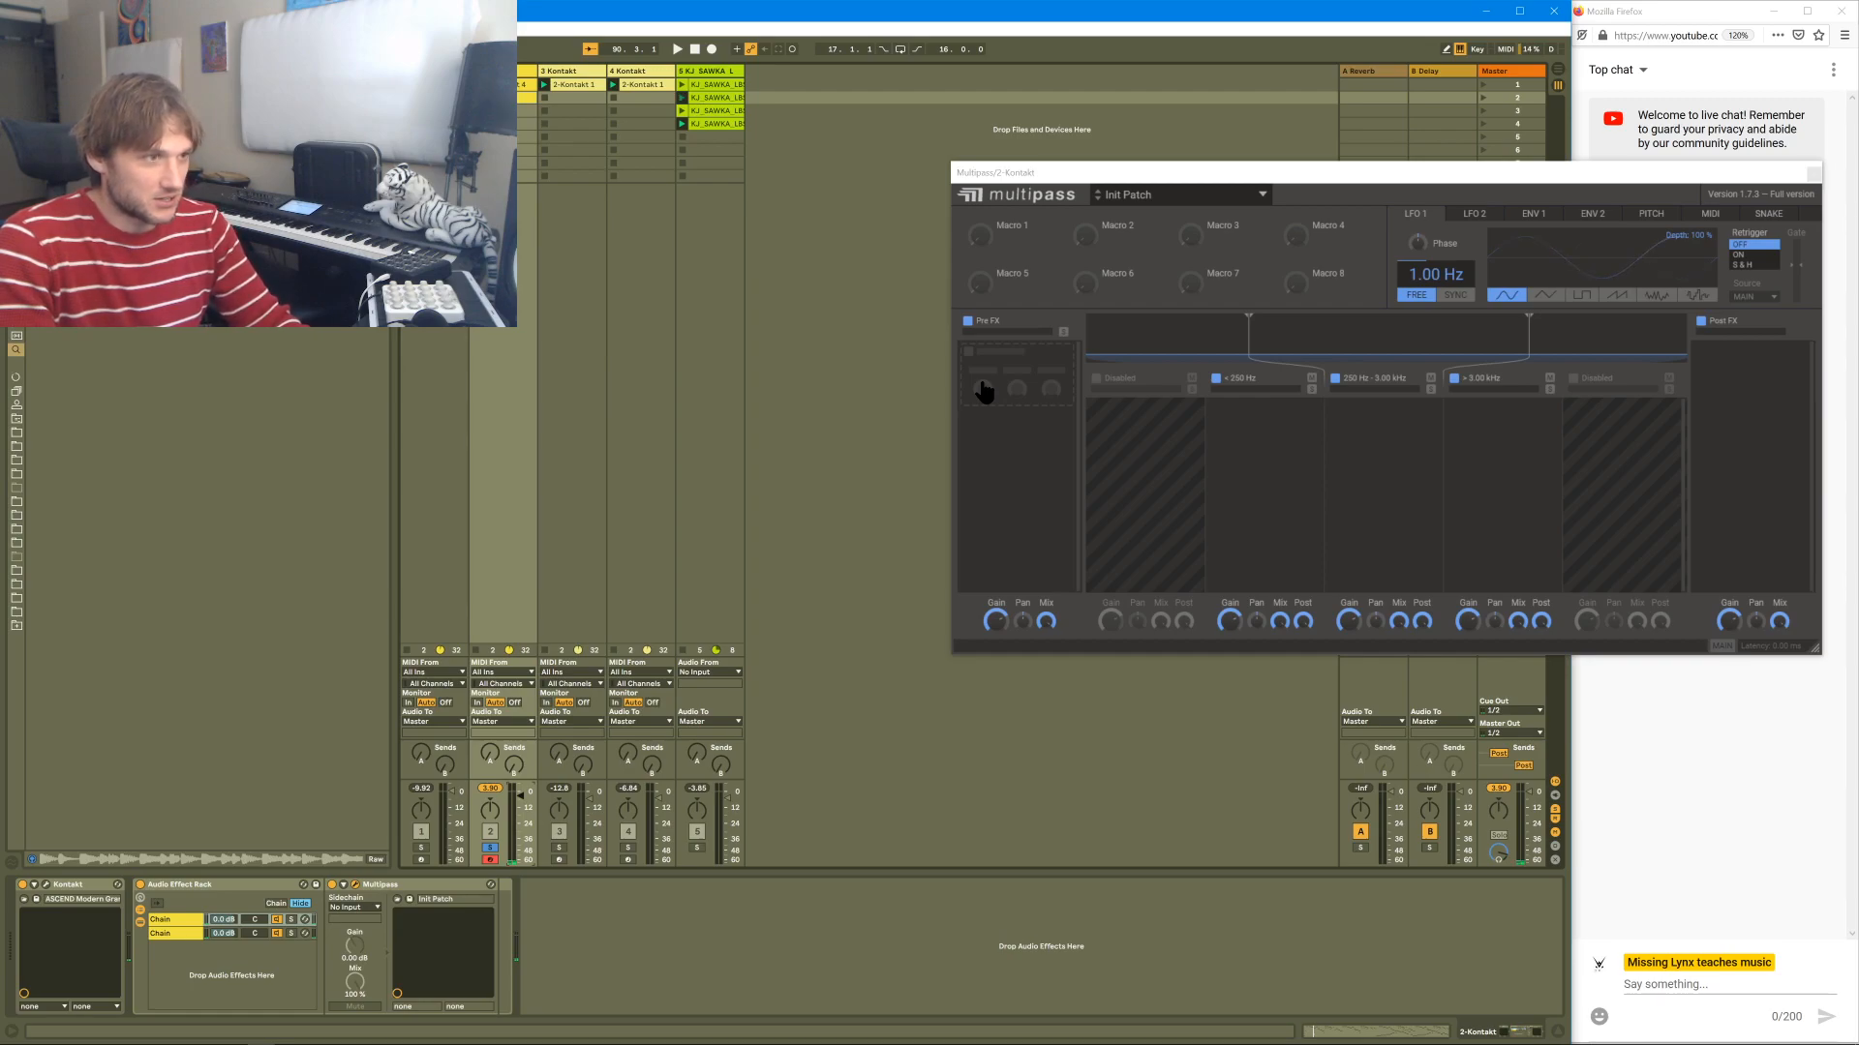
# - Add Reverb and Gain modules to Multipass's Pre FX section, placing Gain before Reverb
pyautogui.click(983, 390)
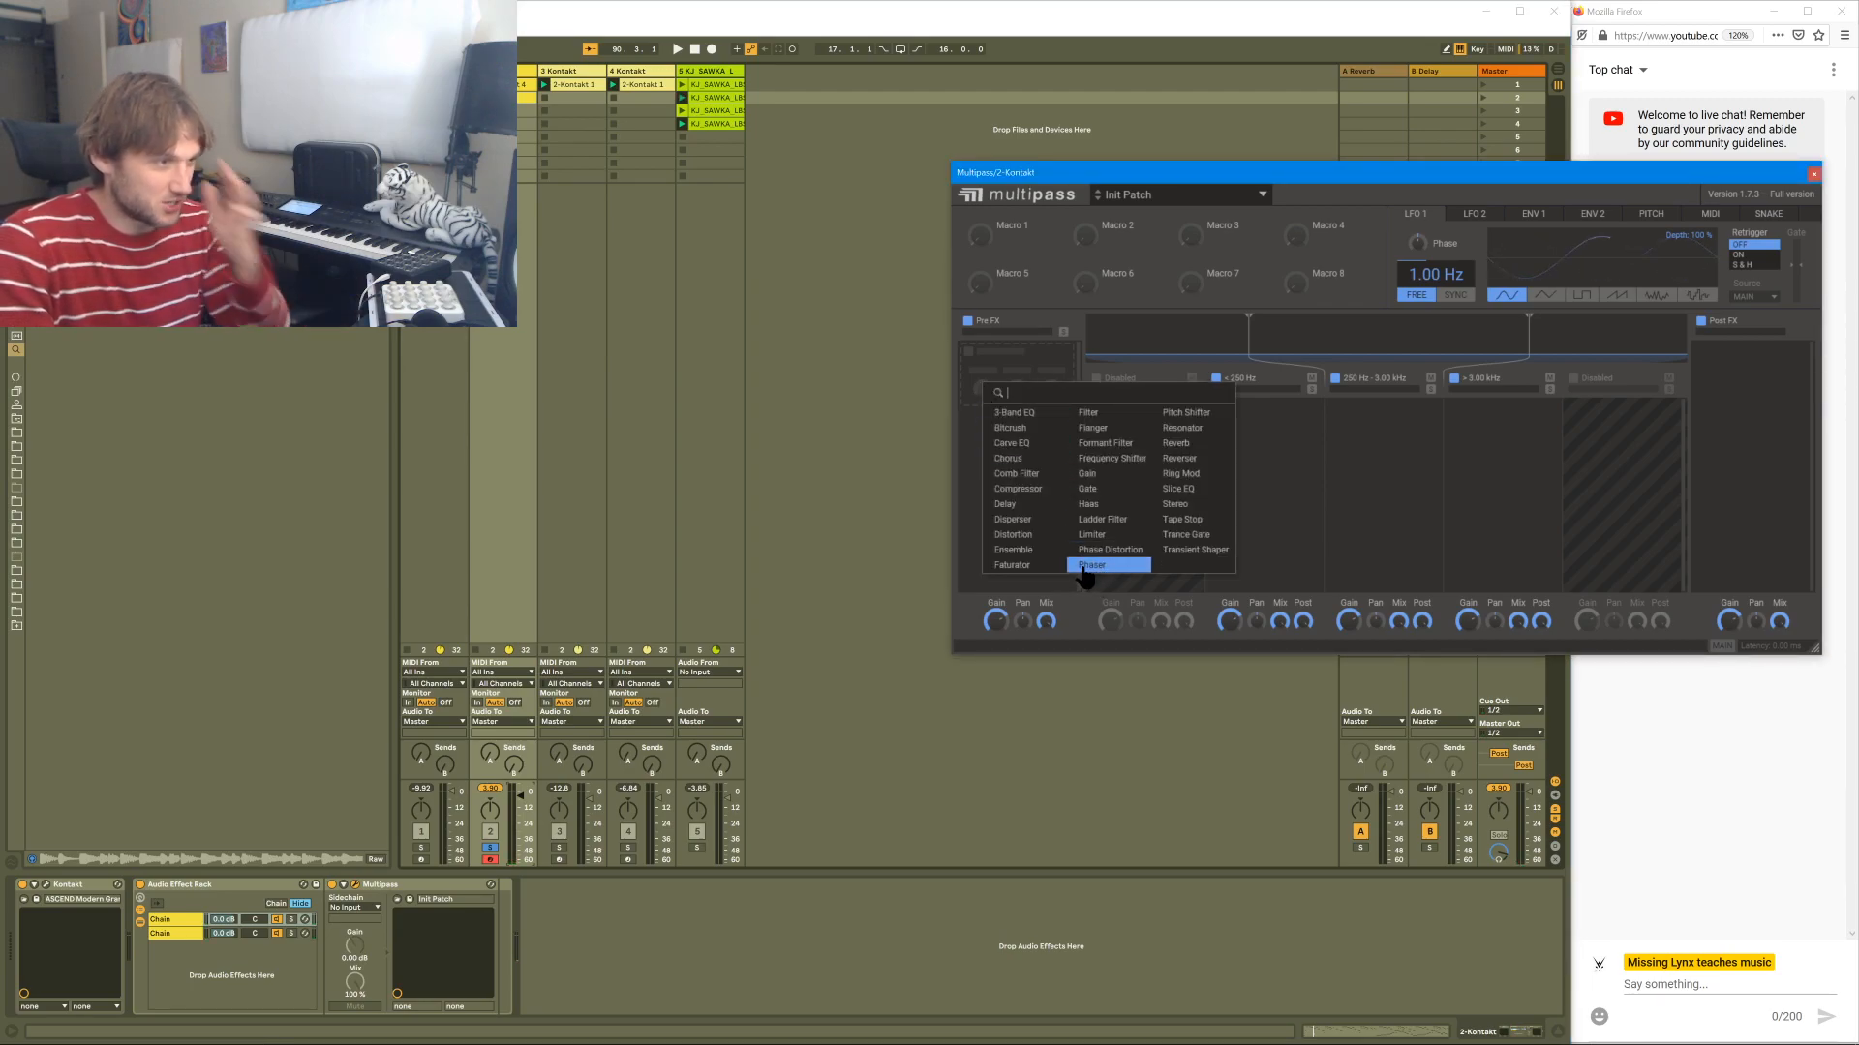
pyautogui.click(1177, 443)
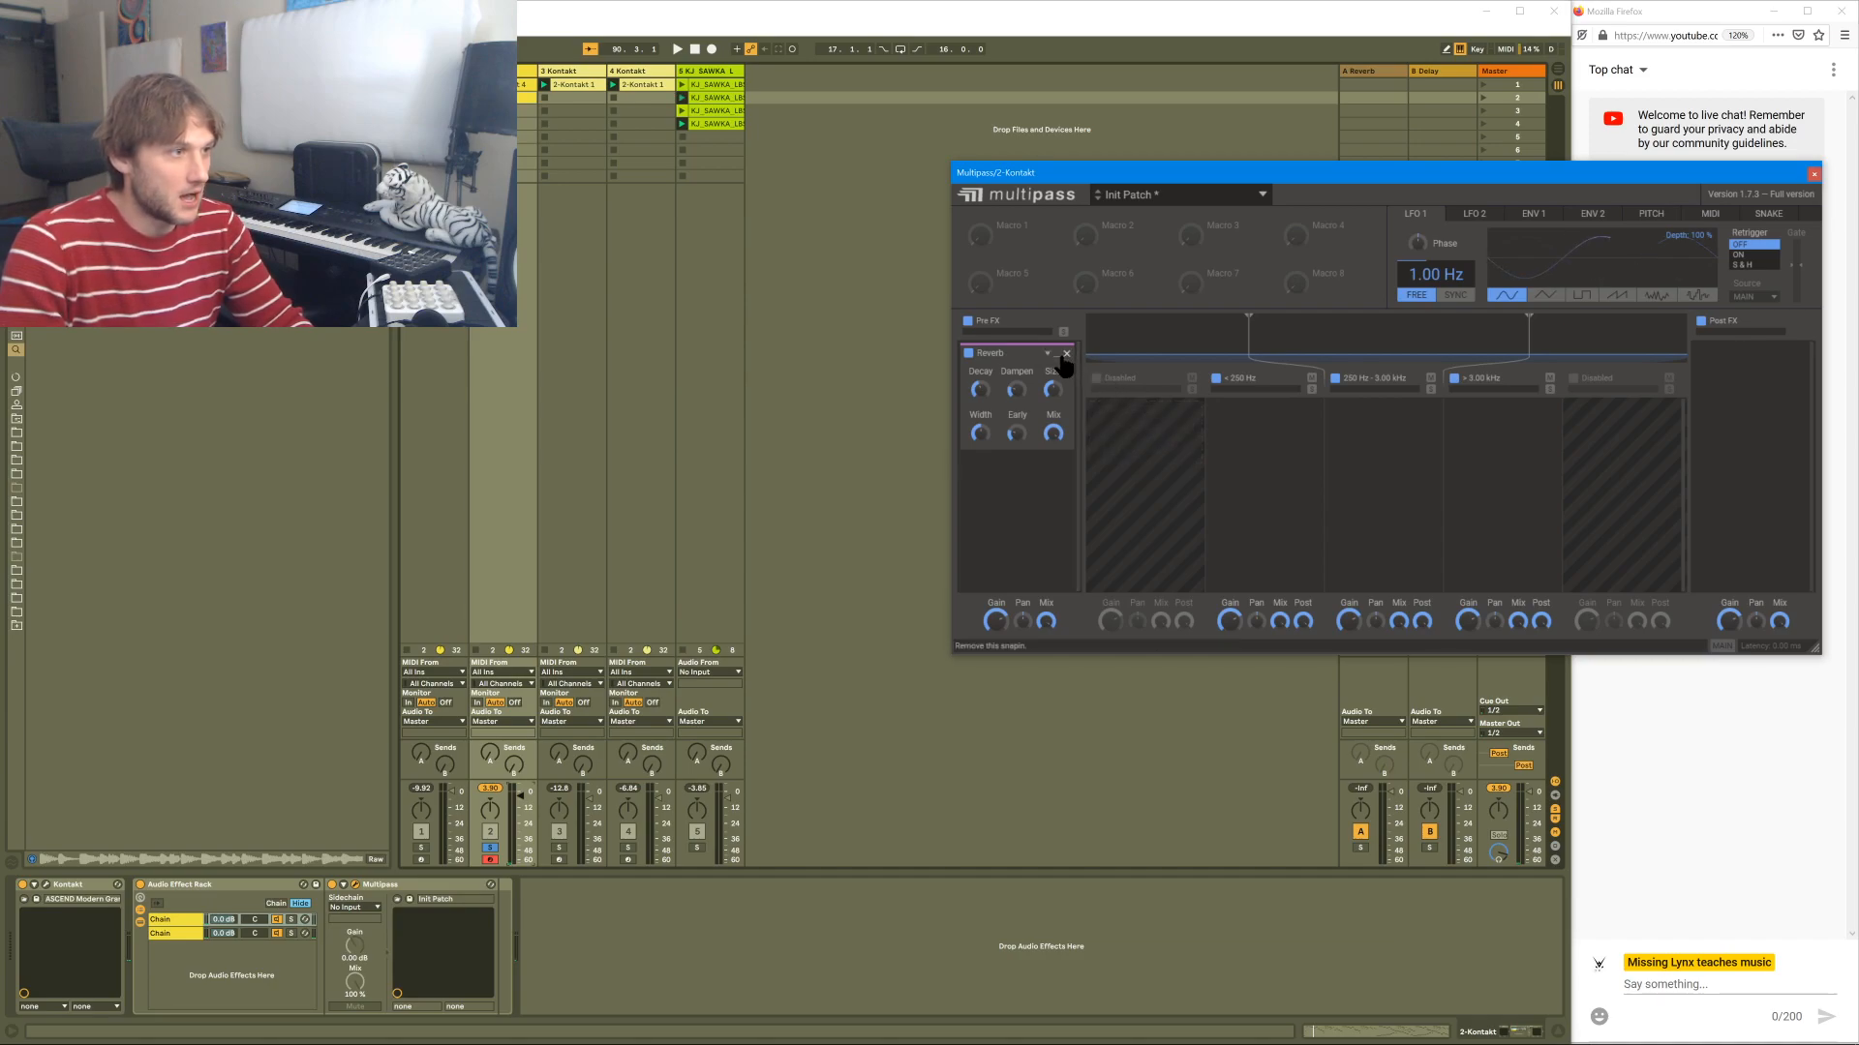
pyautogui.click(1019, 494)
pyautogui.click(1120, 536)
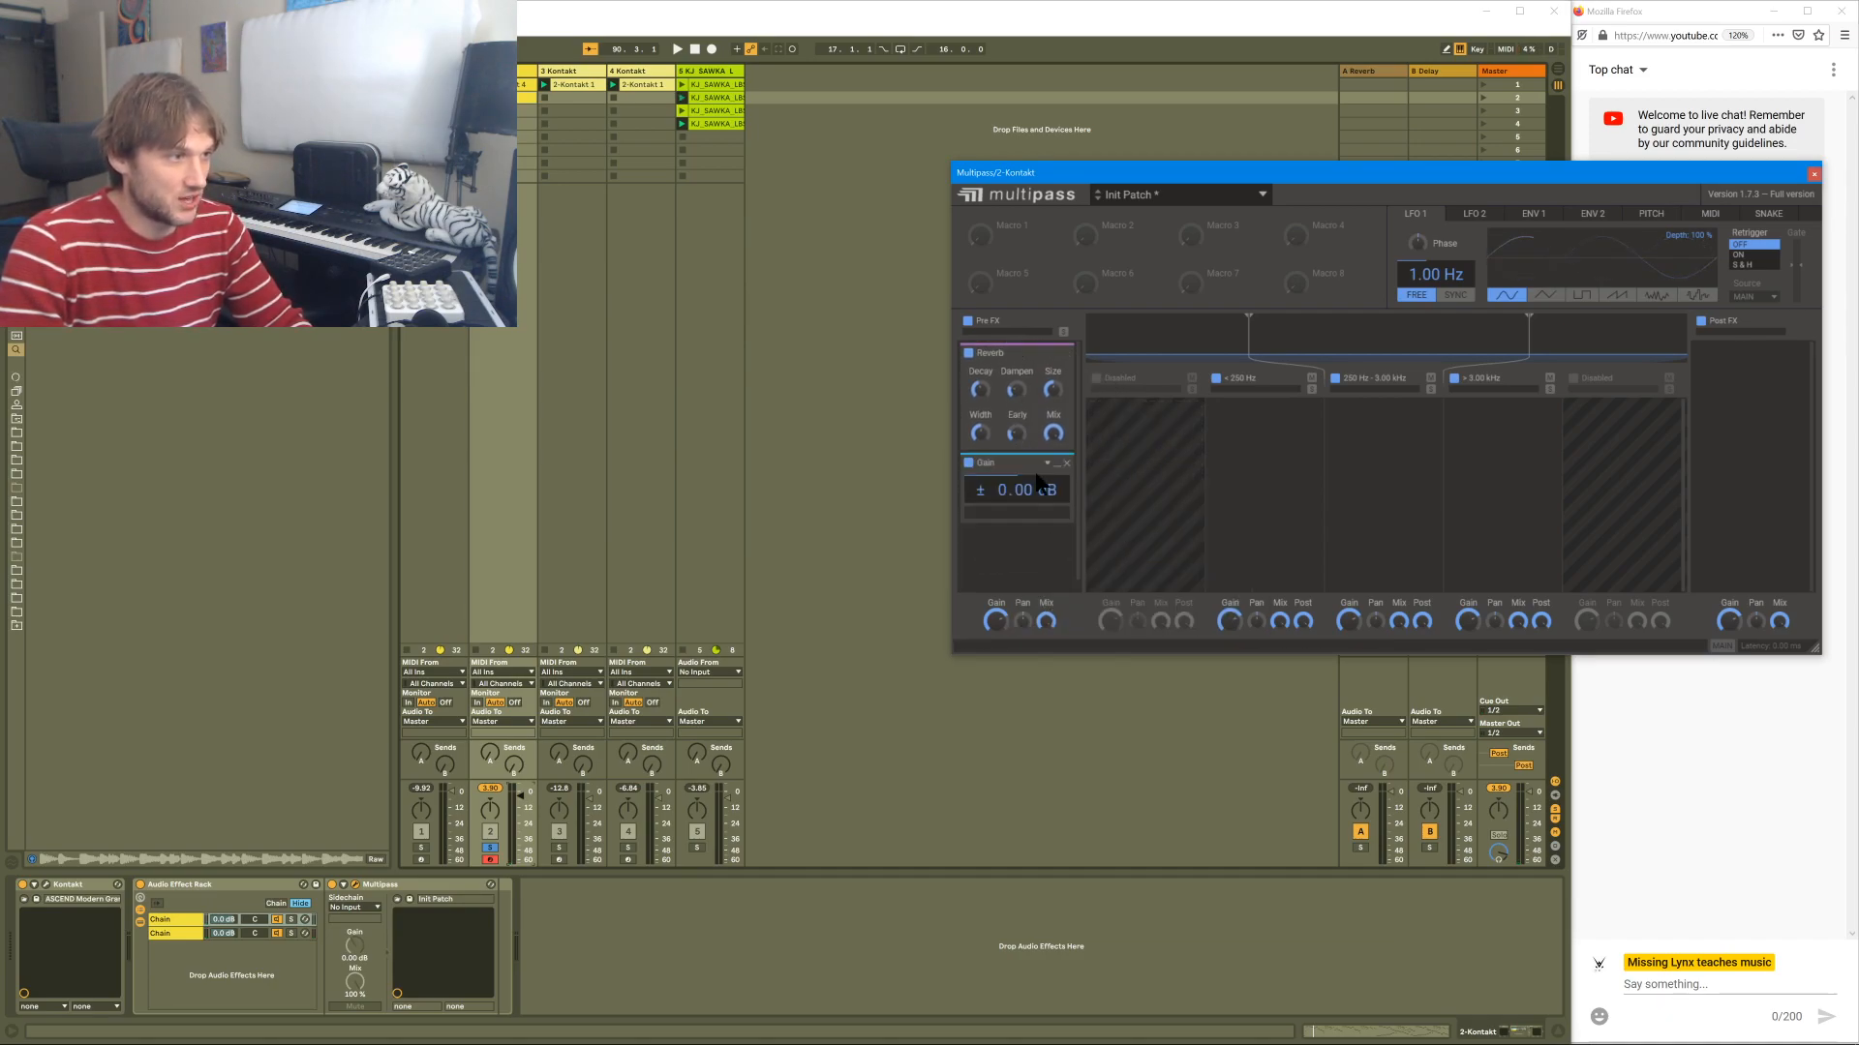
pyautogui.moveTo(1012, 455); pyautogui.dragTo(1006, 356)
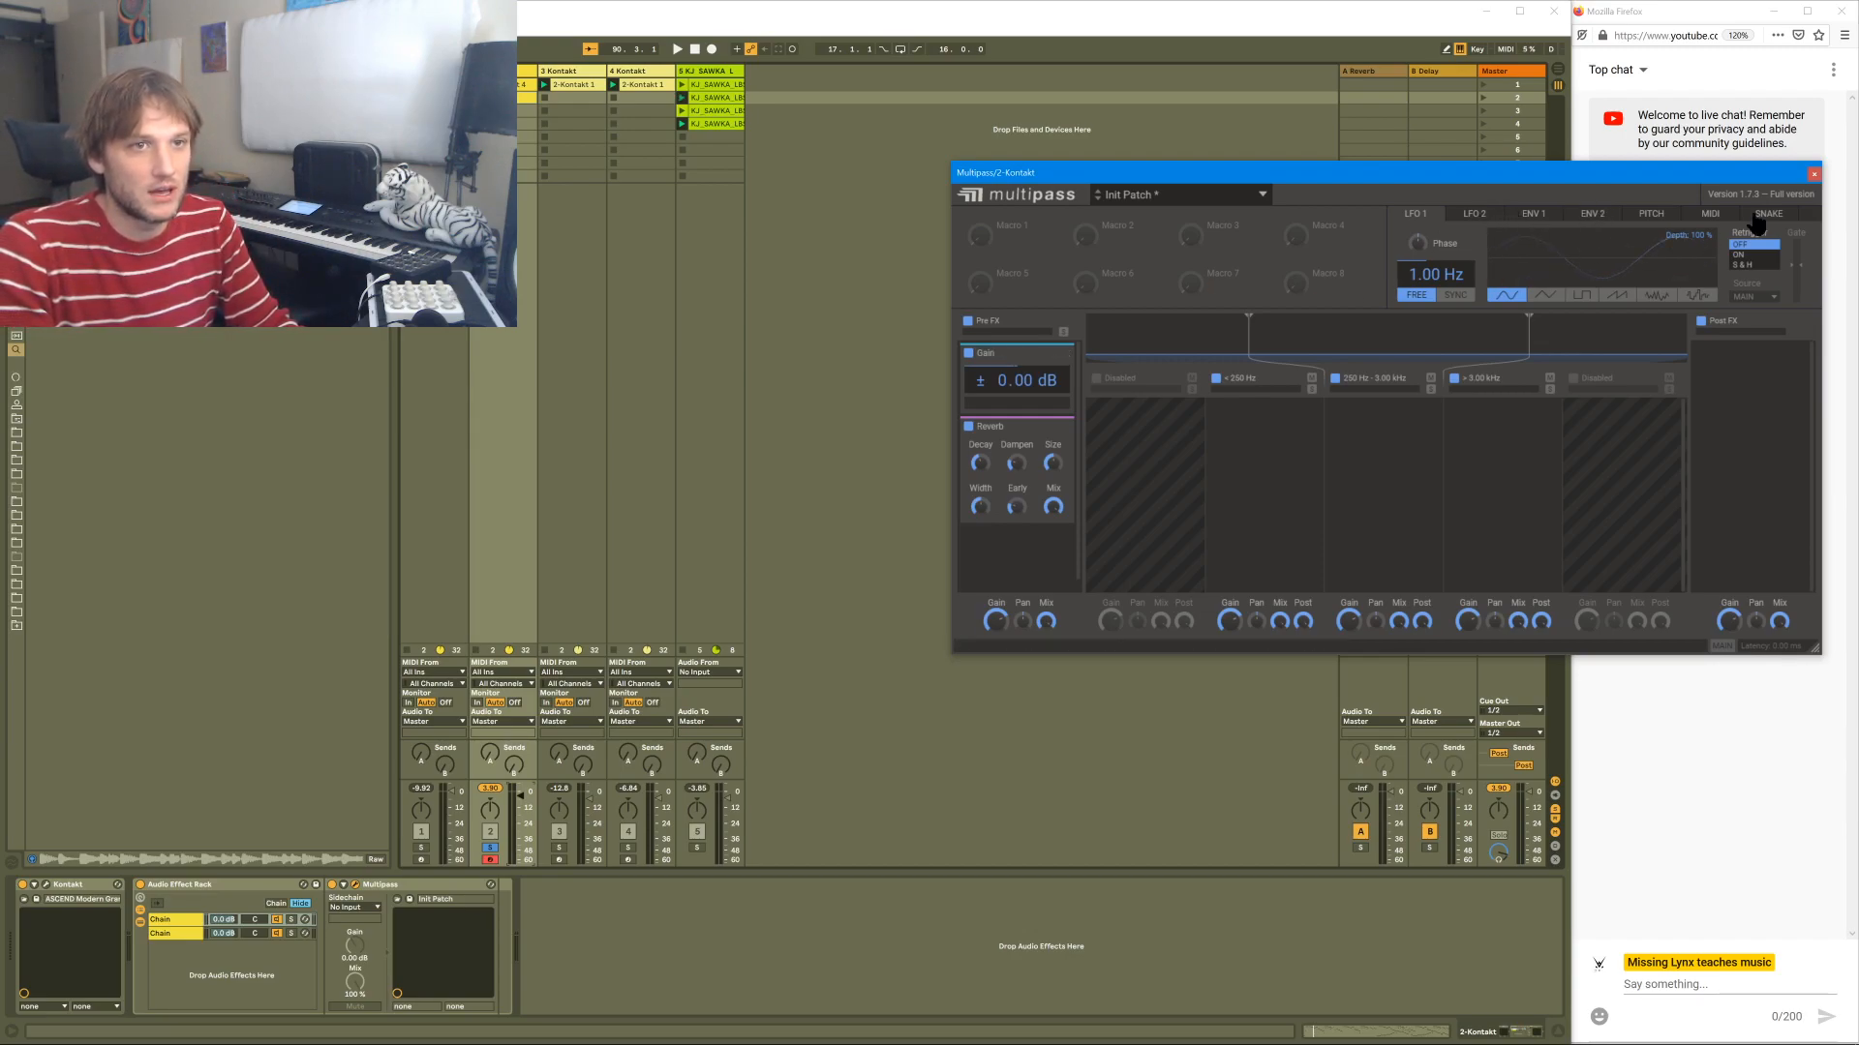
# - Assign Multipass's MIDI Note and Velocity modulators to the level of the Pre FX Gain module
pyautogui.click(1711, 214)
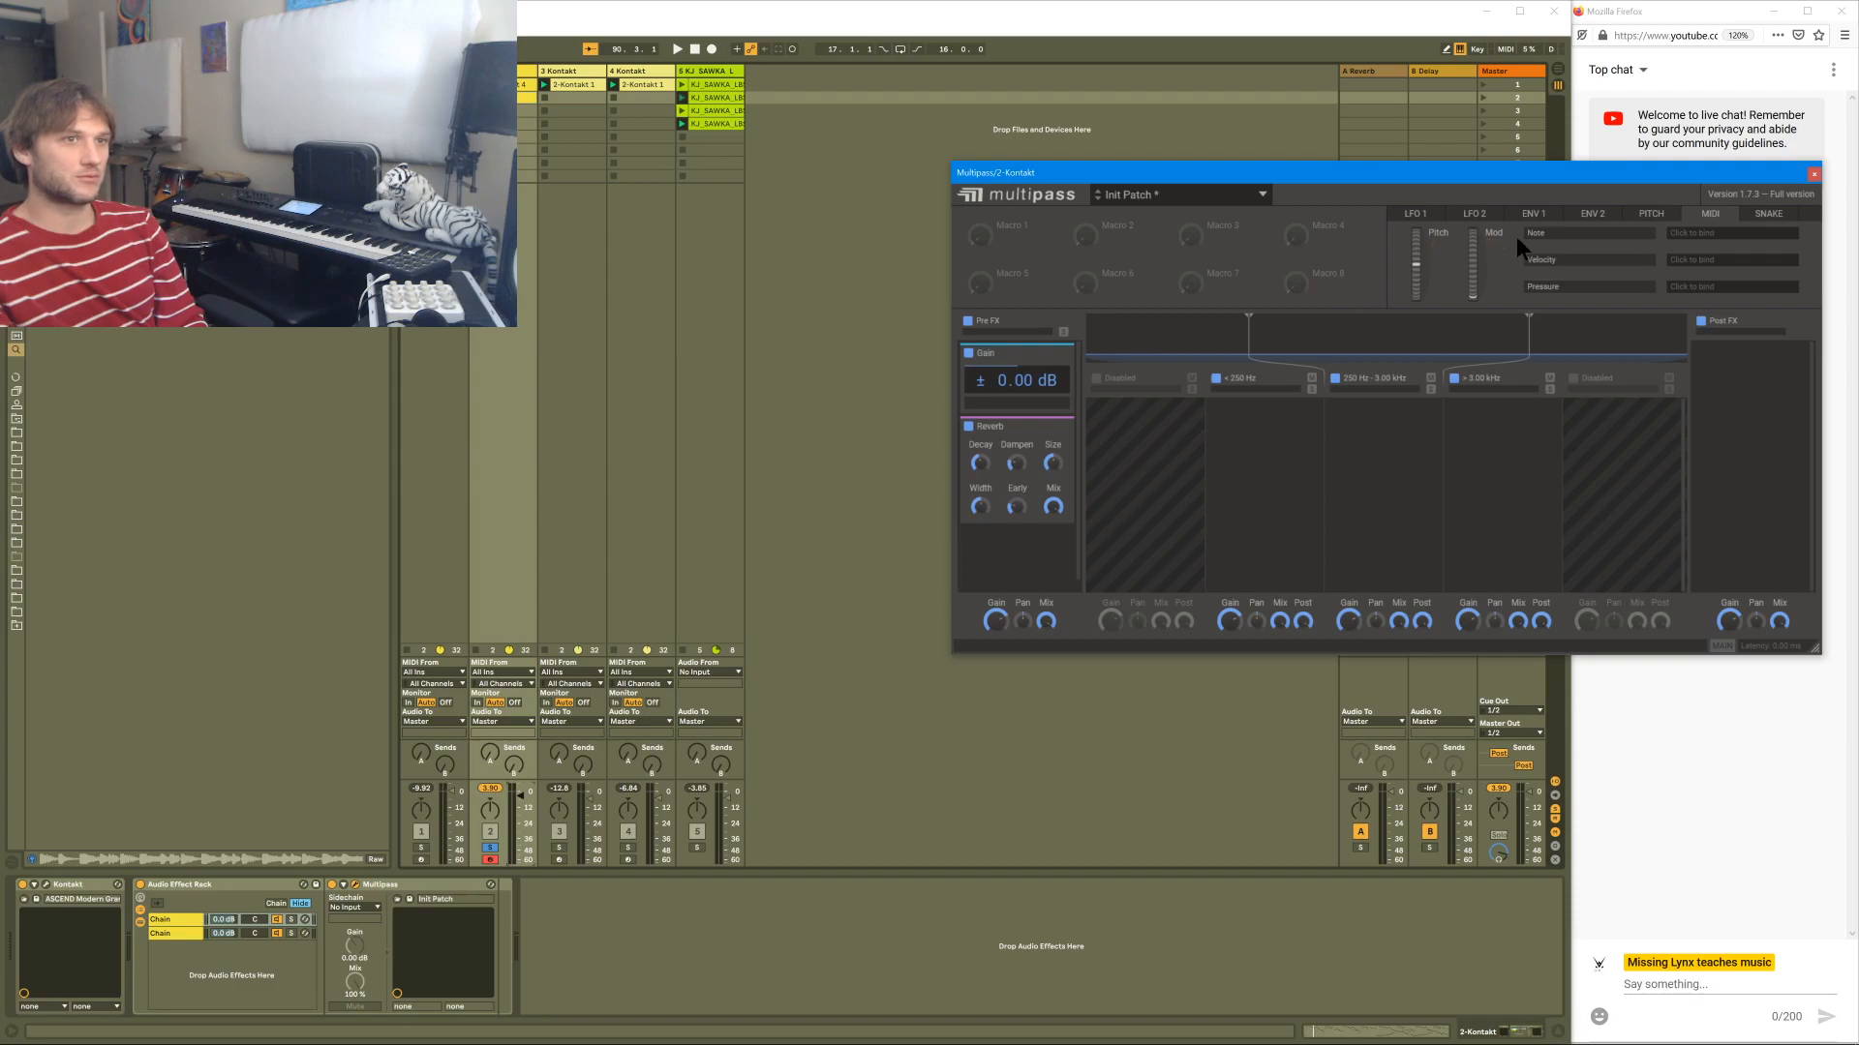
pyautogui.moveTo(1530, 244); pyautogui.dragTo(1016, 392)
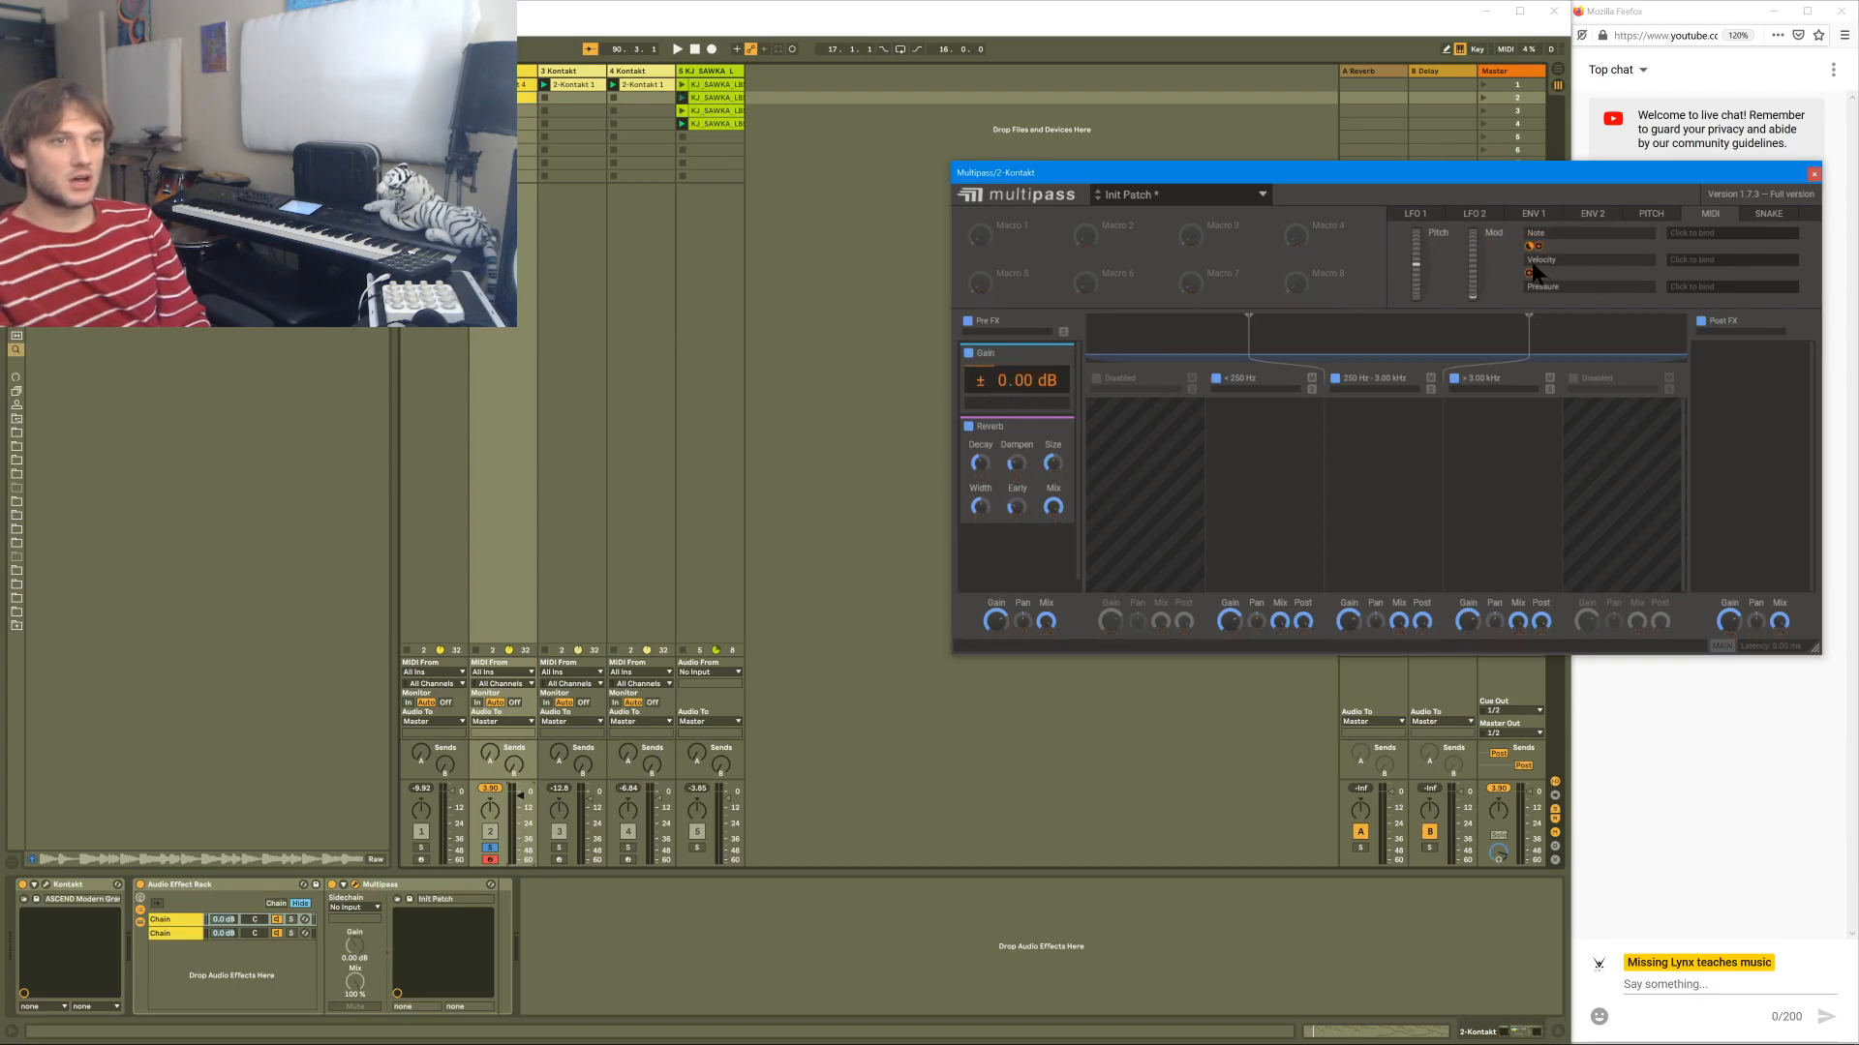
pyautogui.moveTo(1527, 272); pyautogui.dragTo(1016, 397)
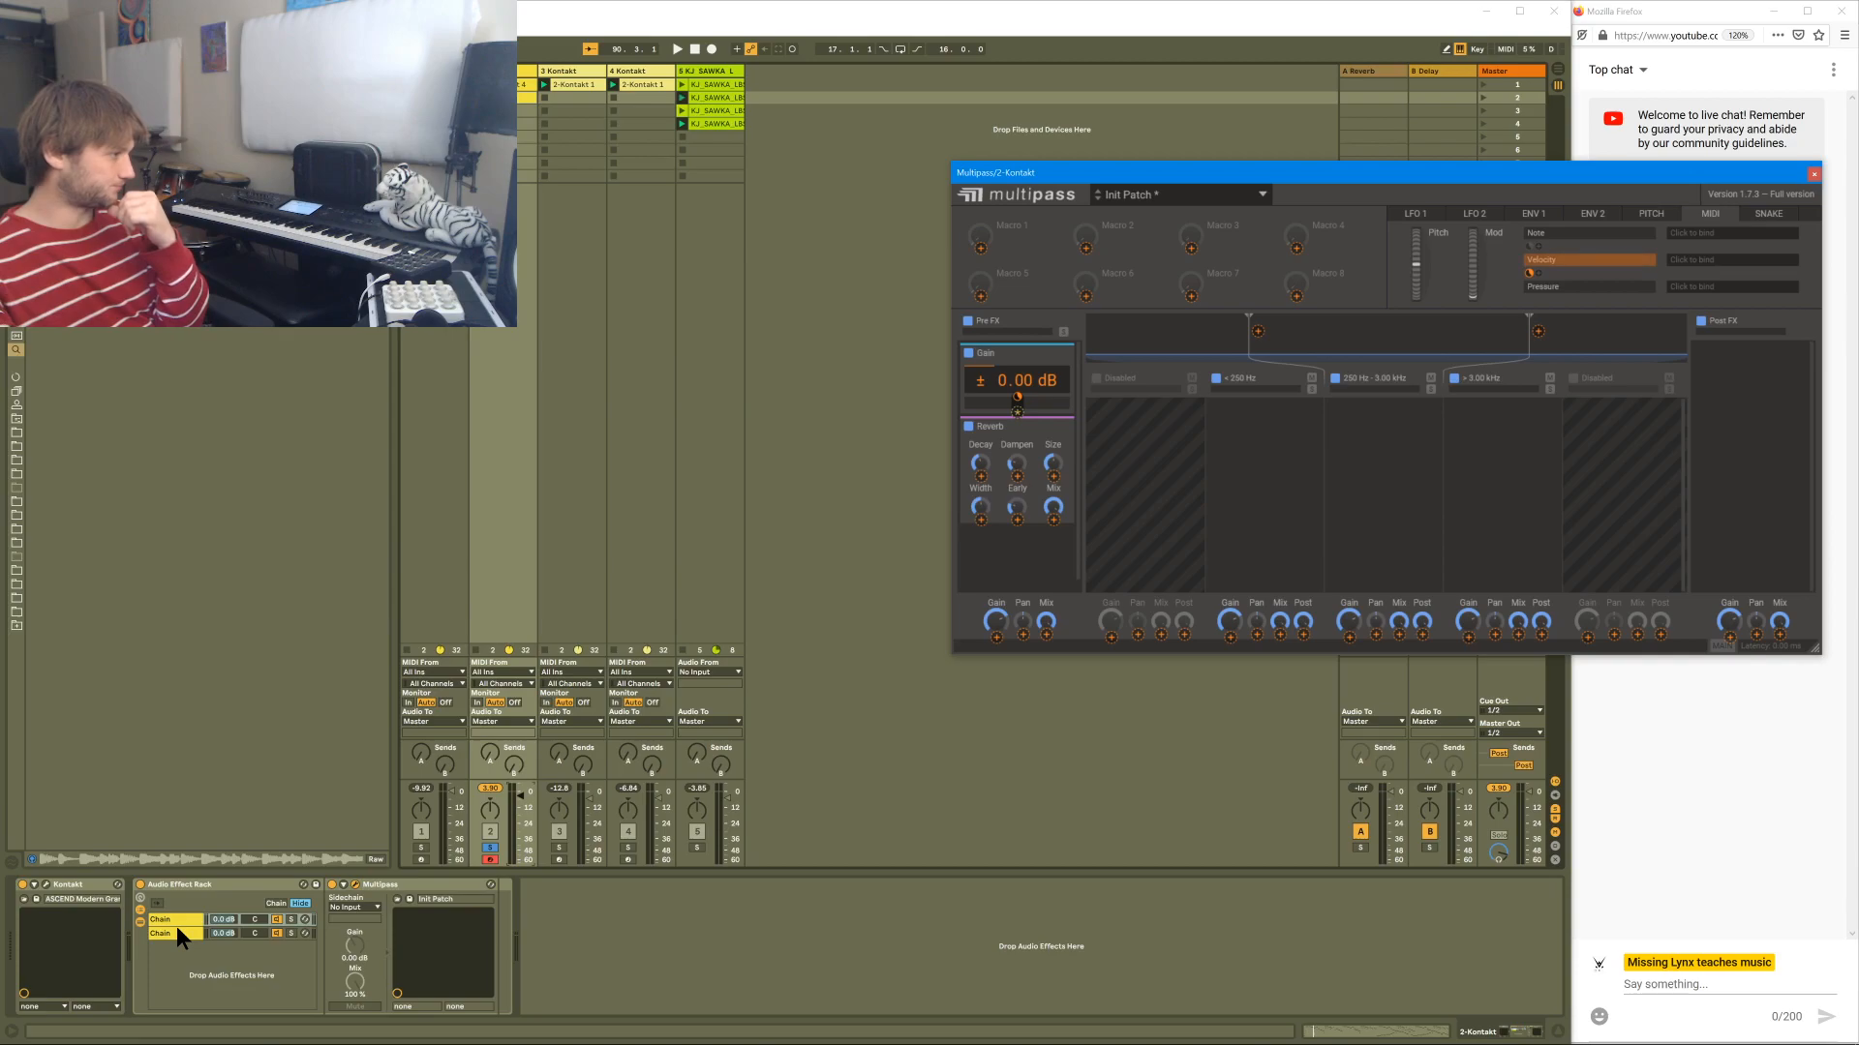
# - Group the Kontakt piano into an instrument rack and create a second empty chain beside it
pyautogui.click(97, 885)
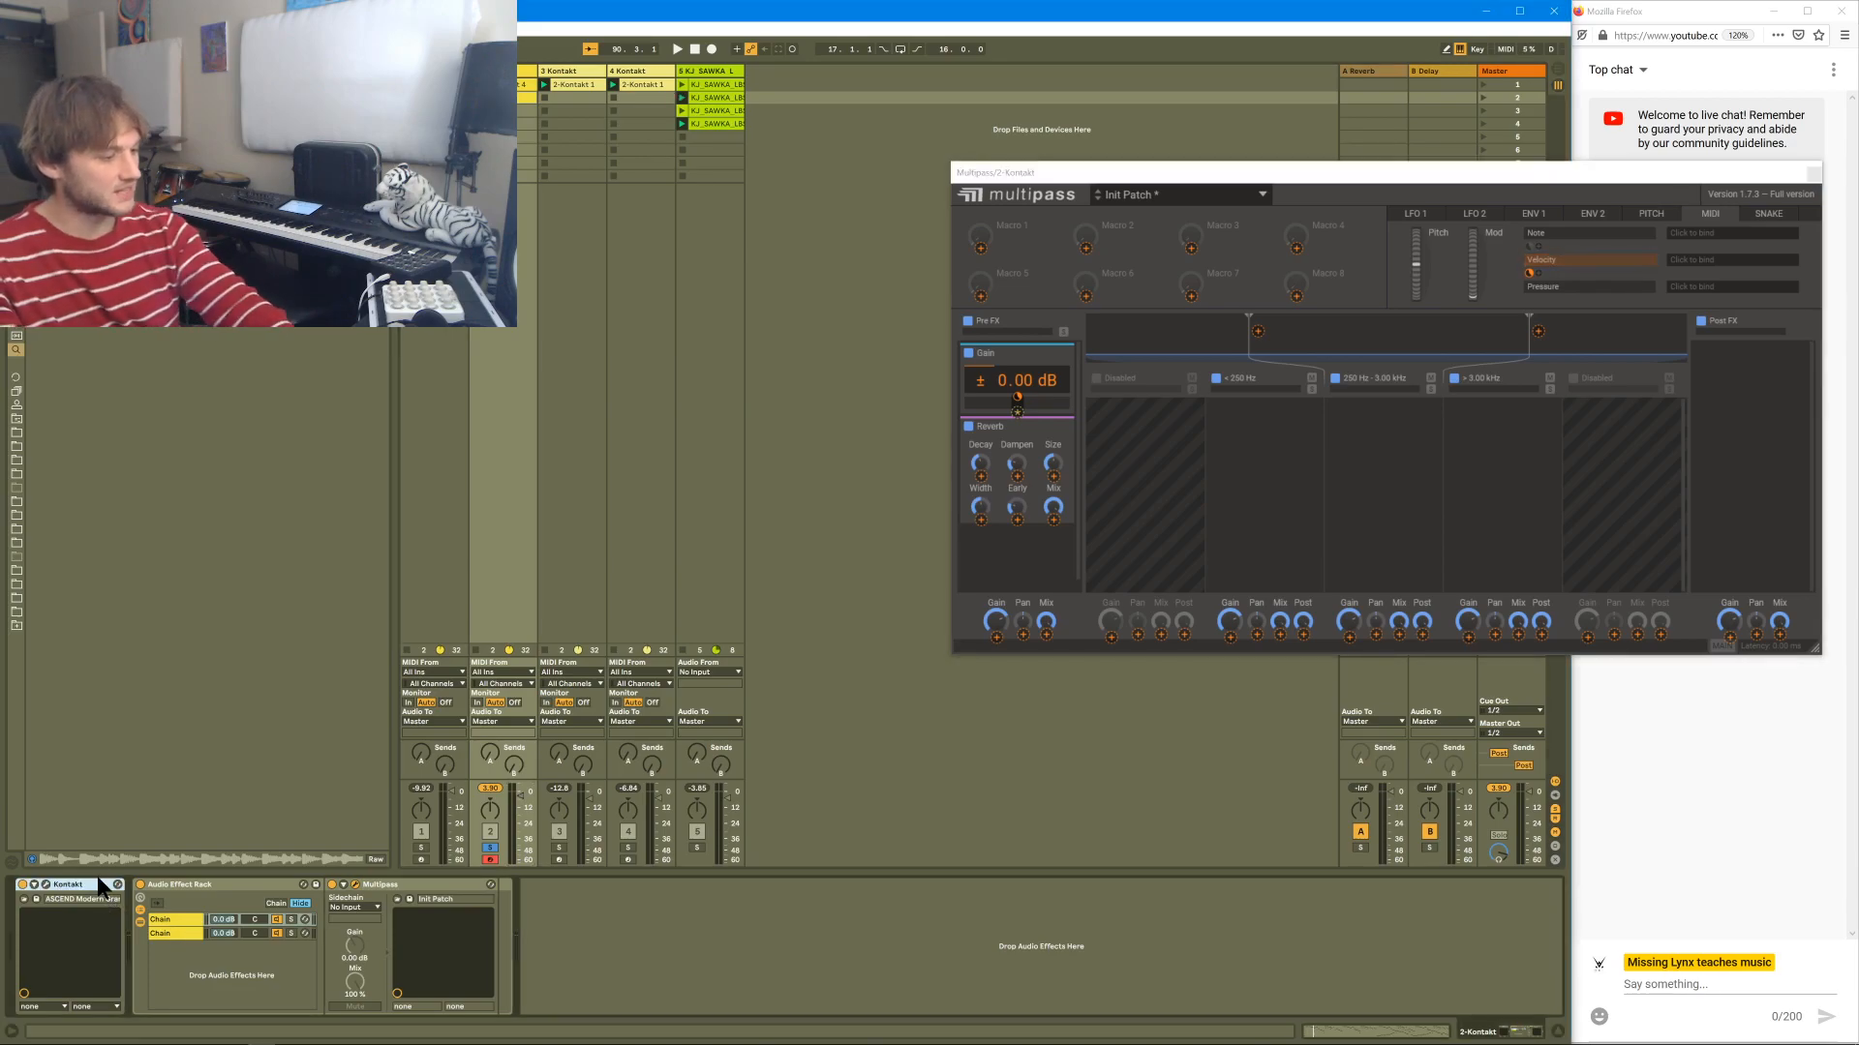
pyautogui.hotkey('ctrl', 'g')
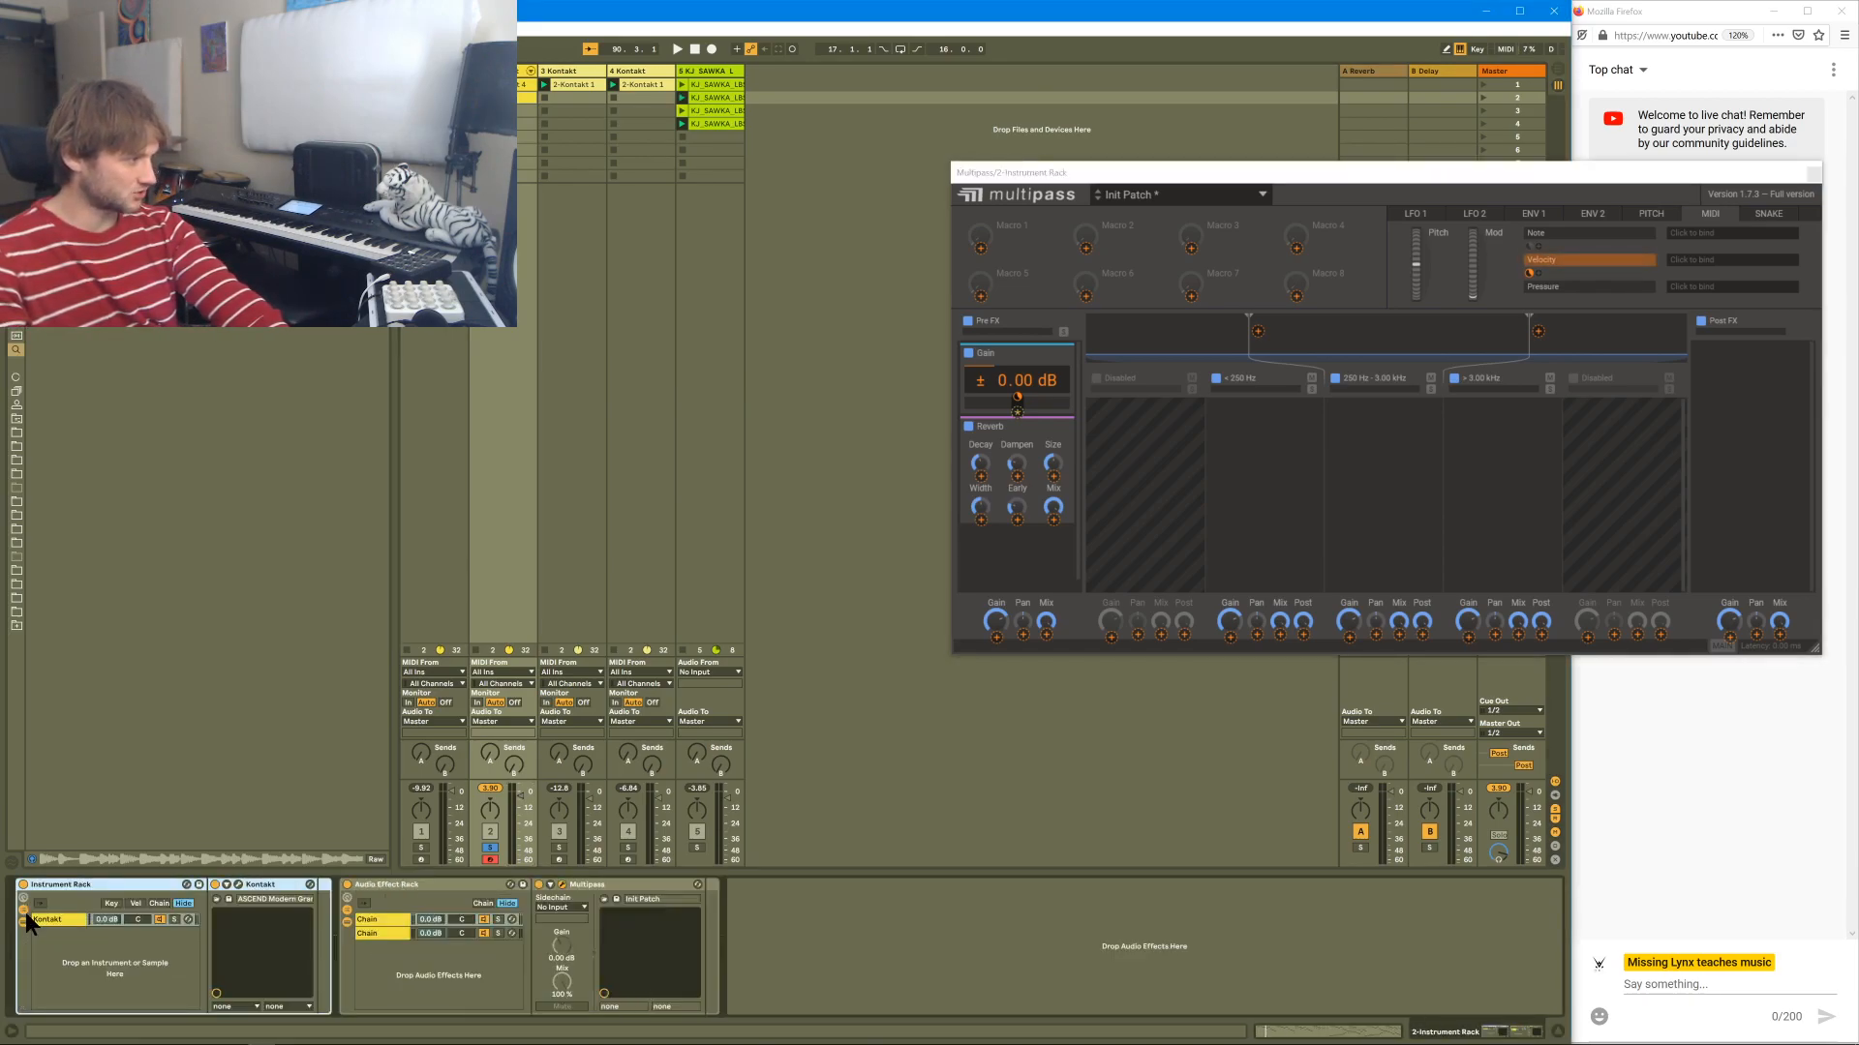
pyautogui.rightClick(52, 944)
pyautogui.click(62, 954)
pyautogui.click(54, 921)
pyautogui.click(54, 931)
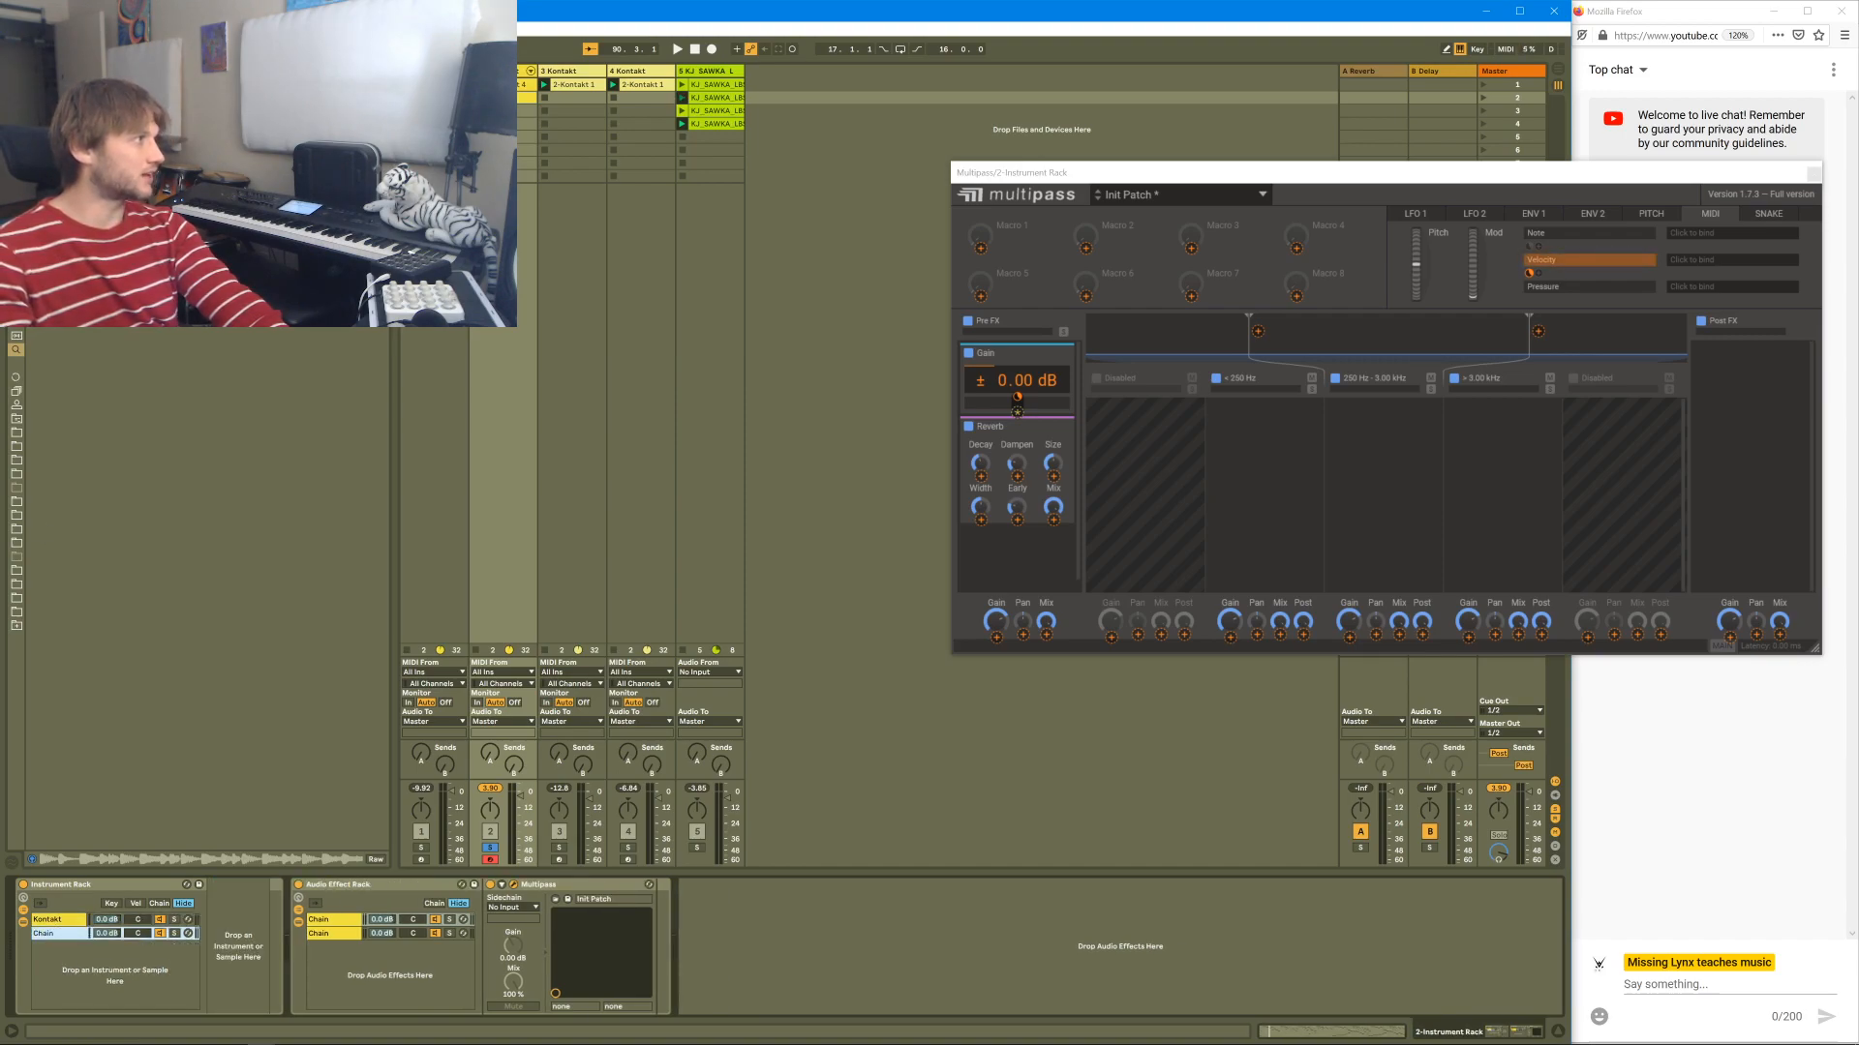
# - Find External Instrument in the browser and place it in the instrument rack's empty chain
pyautogui.click(45, 308)
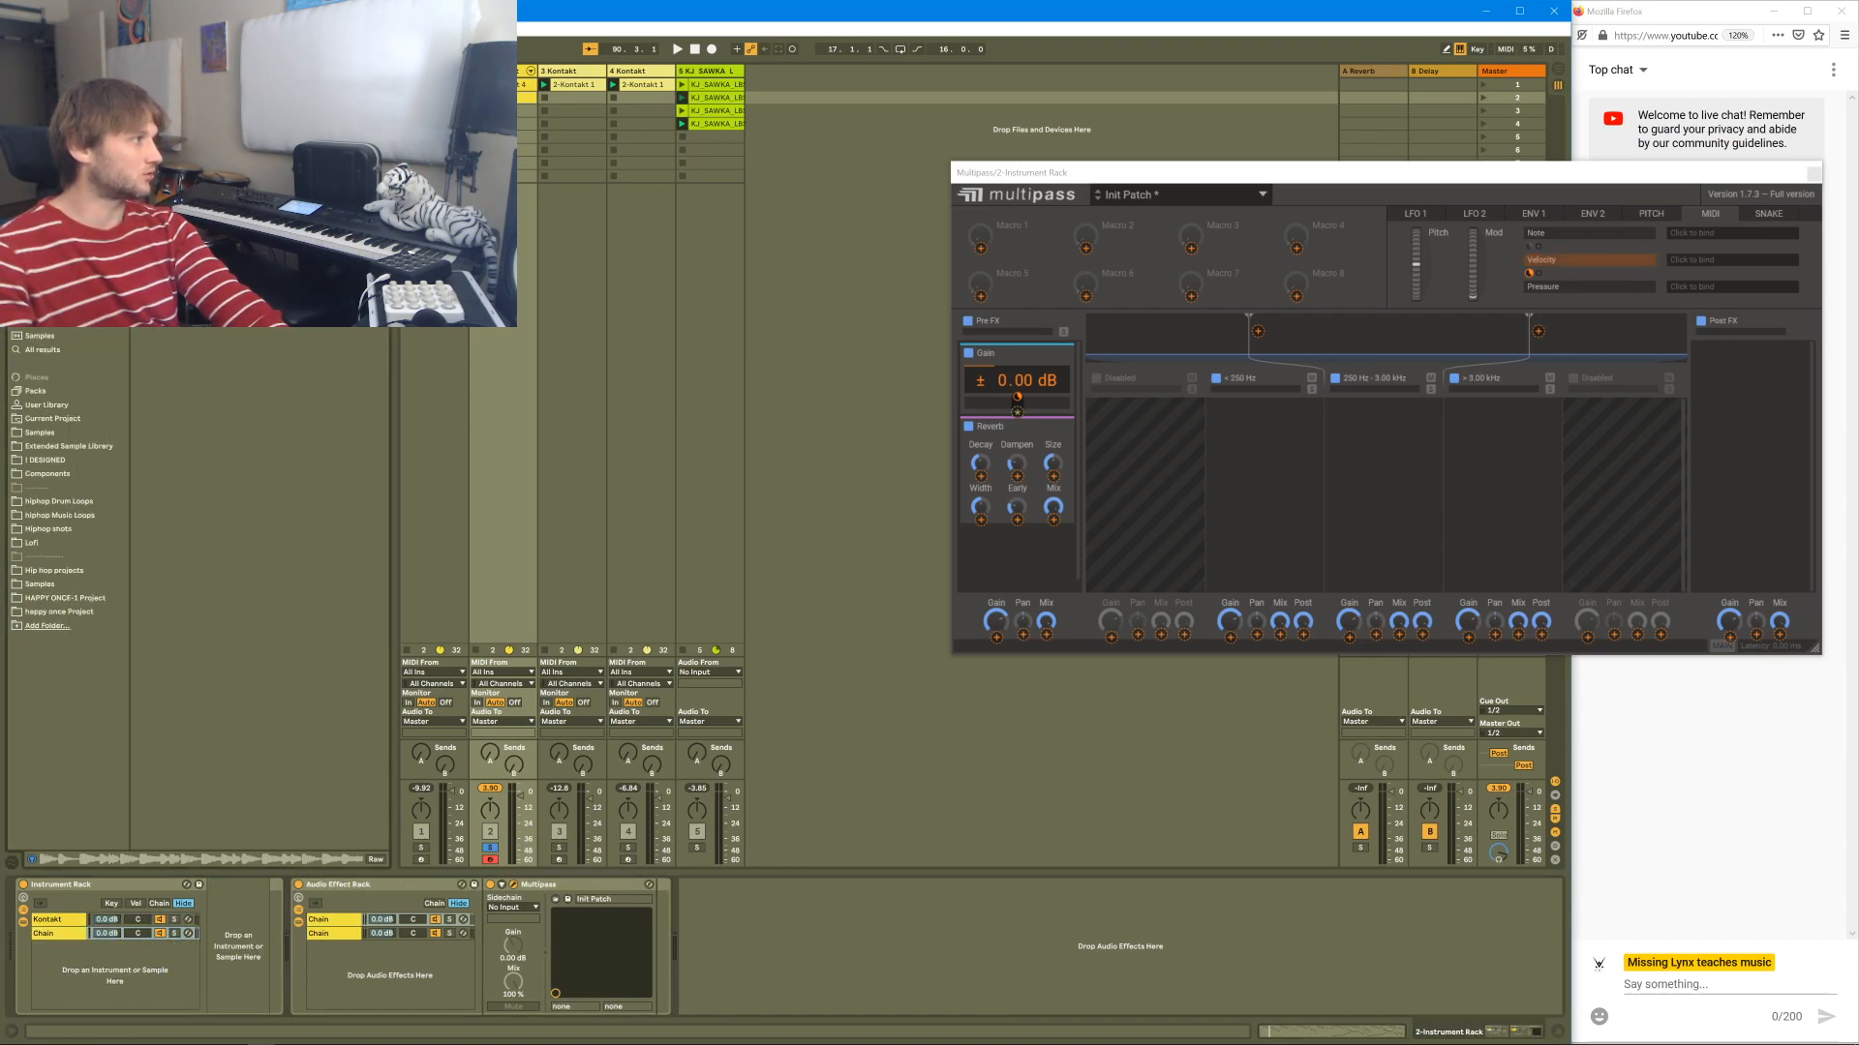
pyautogui.press('BackSpace')
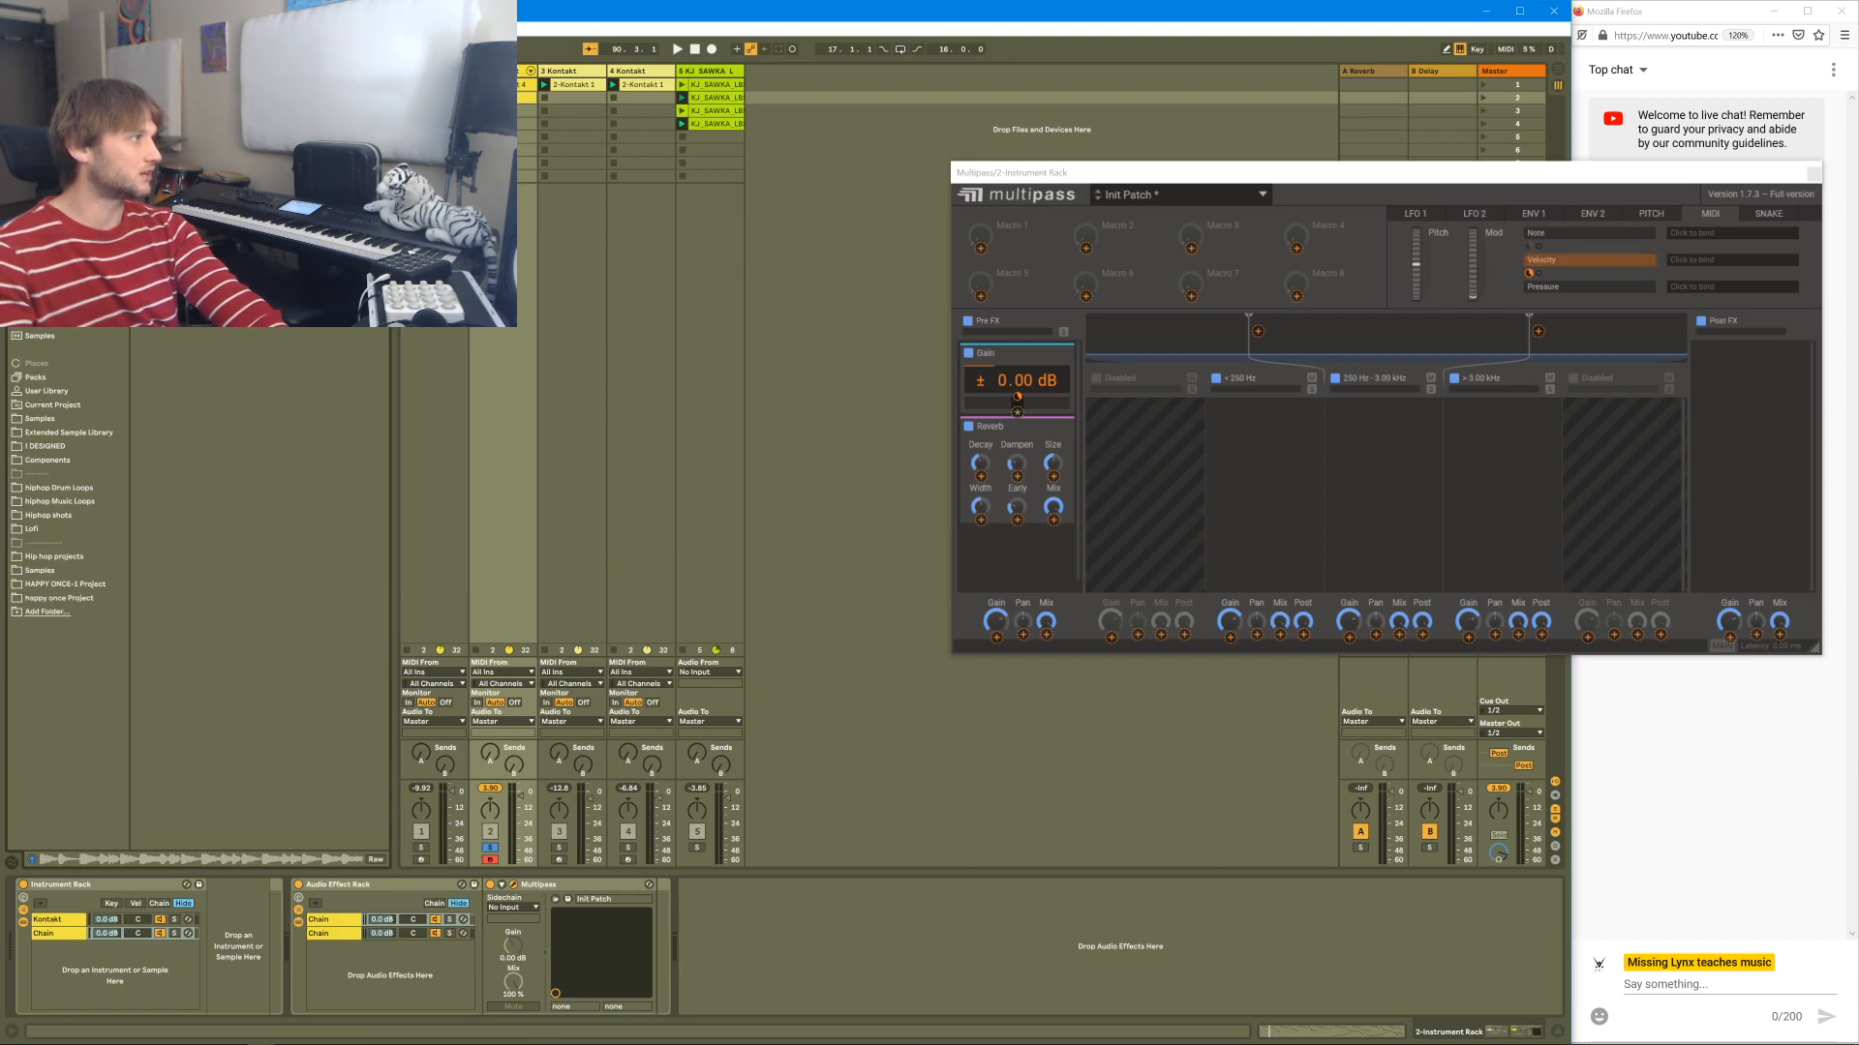
pyautogui.moveTo(205, 778); pyautogui.dragTo(235, 945)
# - Route the External Instrument's MIDI output to the 2-Instrument Rack track with Multipass as the destination device
pyautogui.click(258, 909)
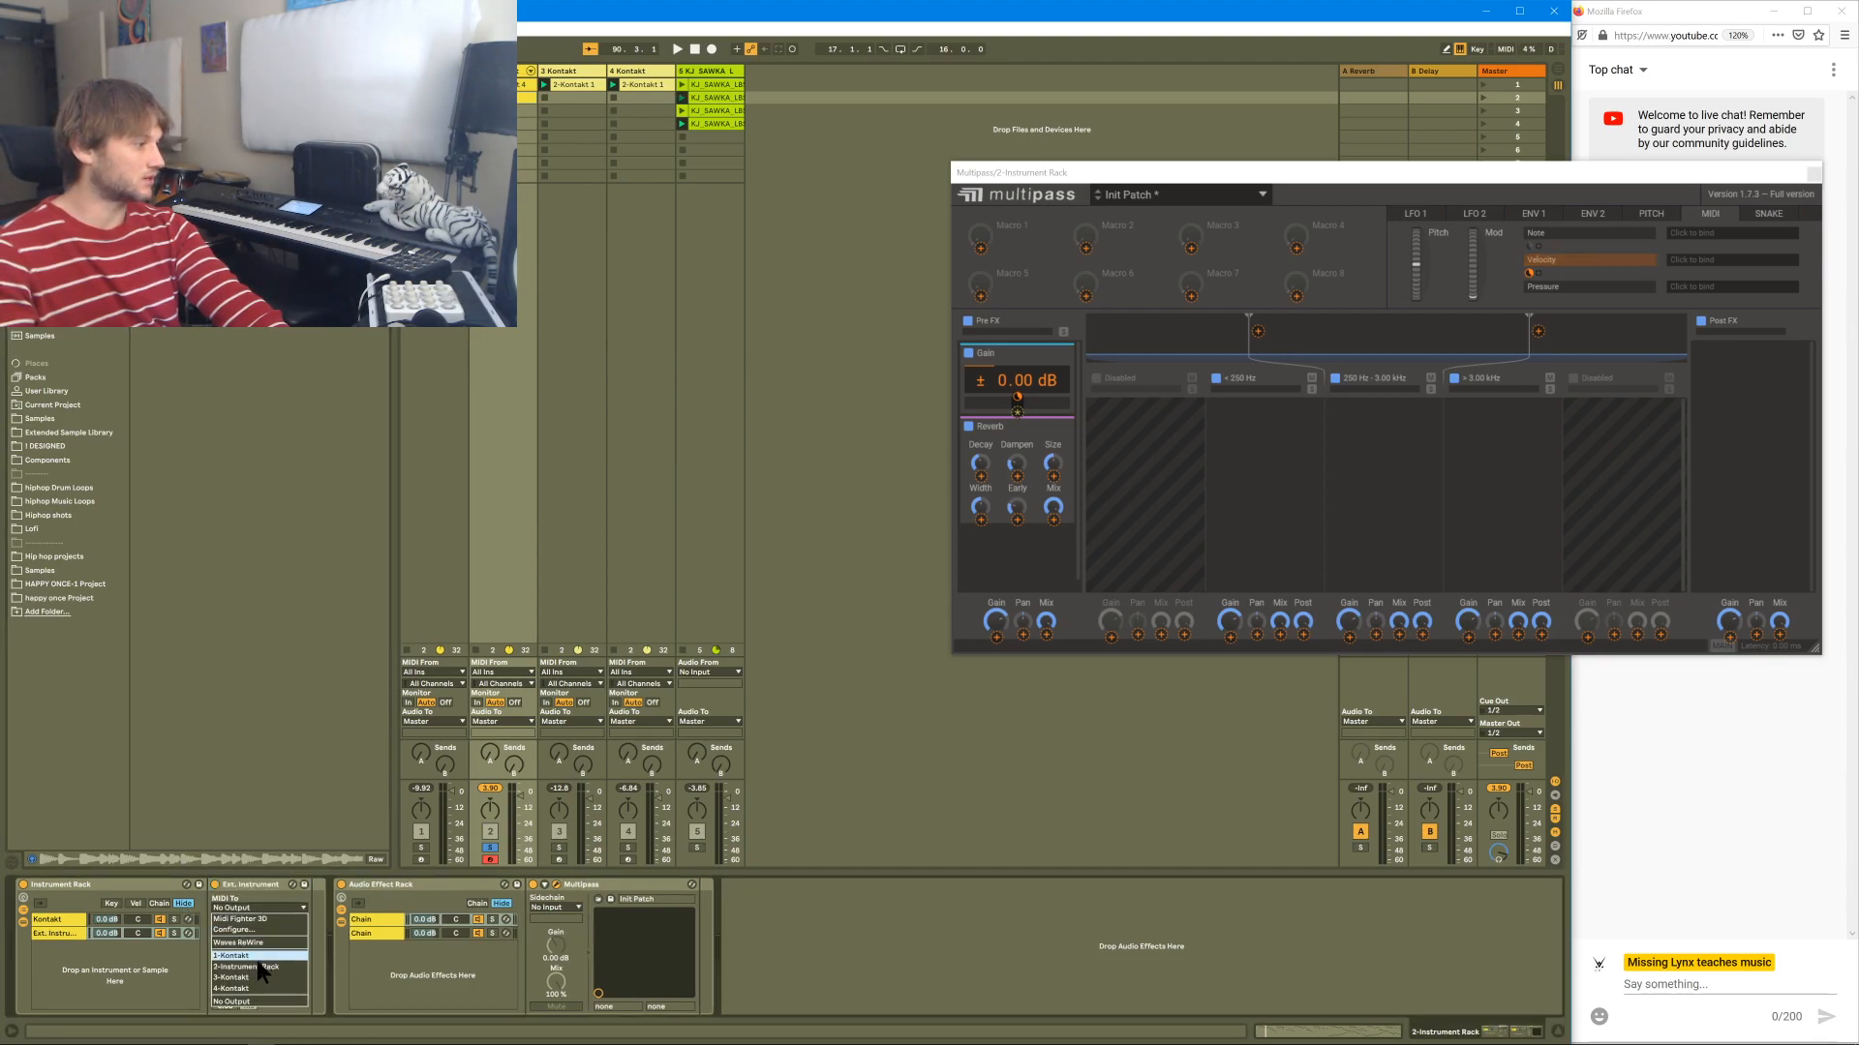
pyautogui.click(246, 950)
pyautogui.click(275, 968)
pyautogui.click(265, 916)
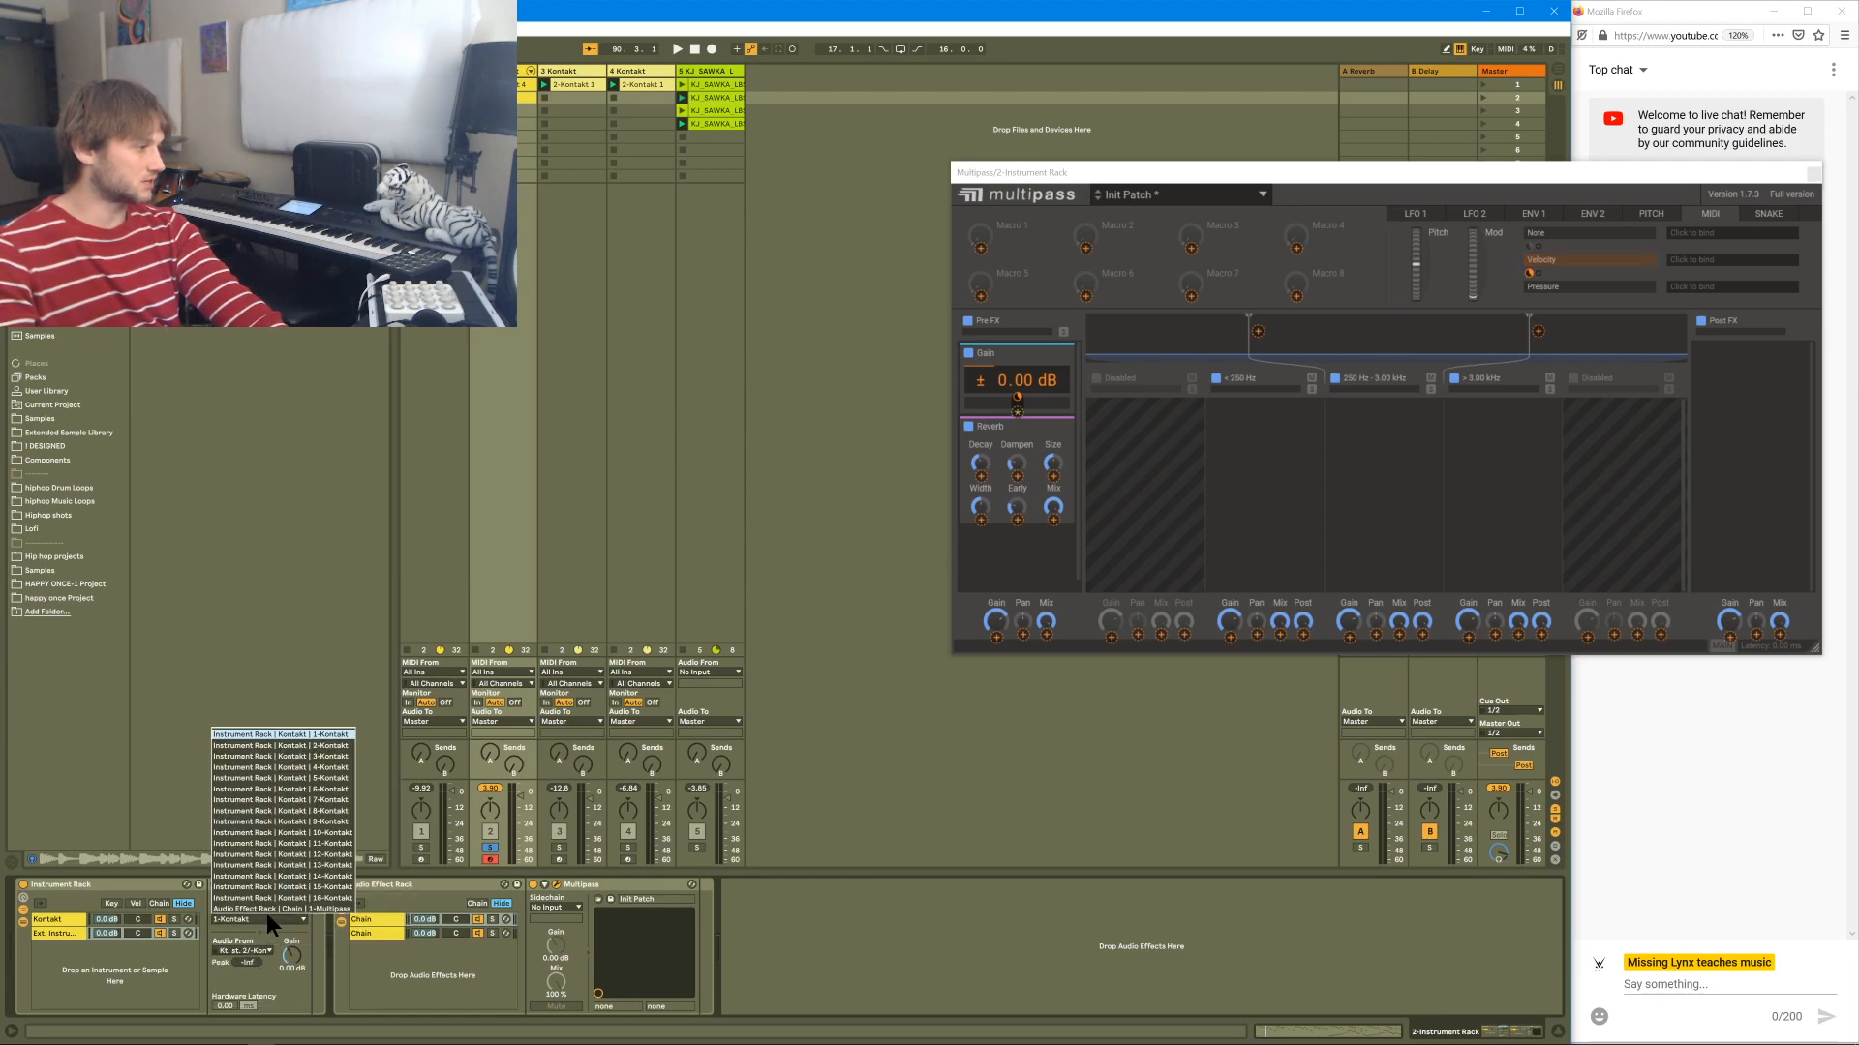
pyautogui.click(287, 909)
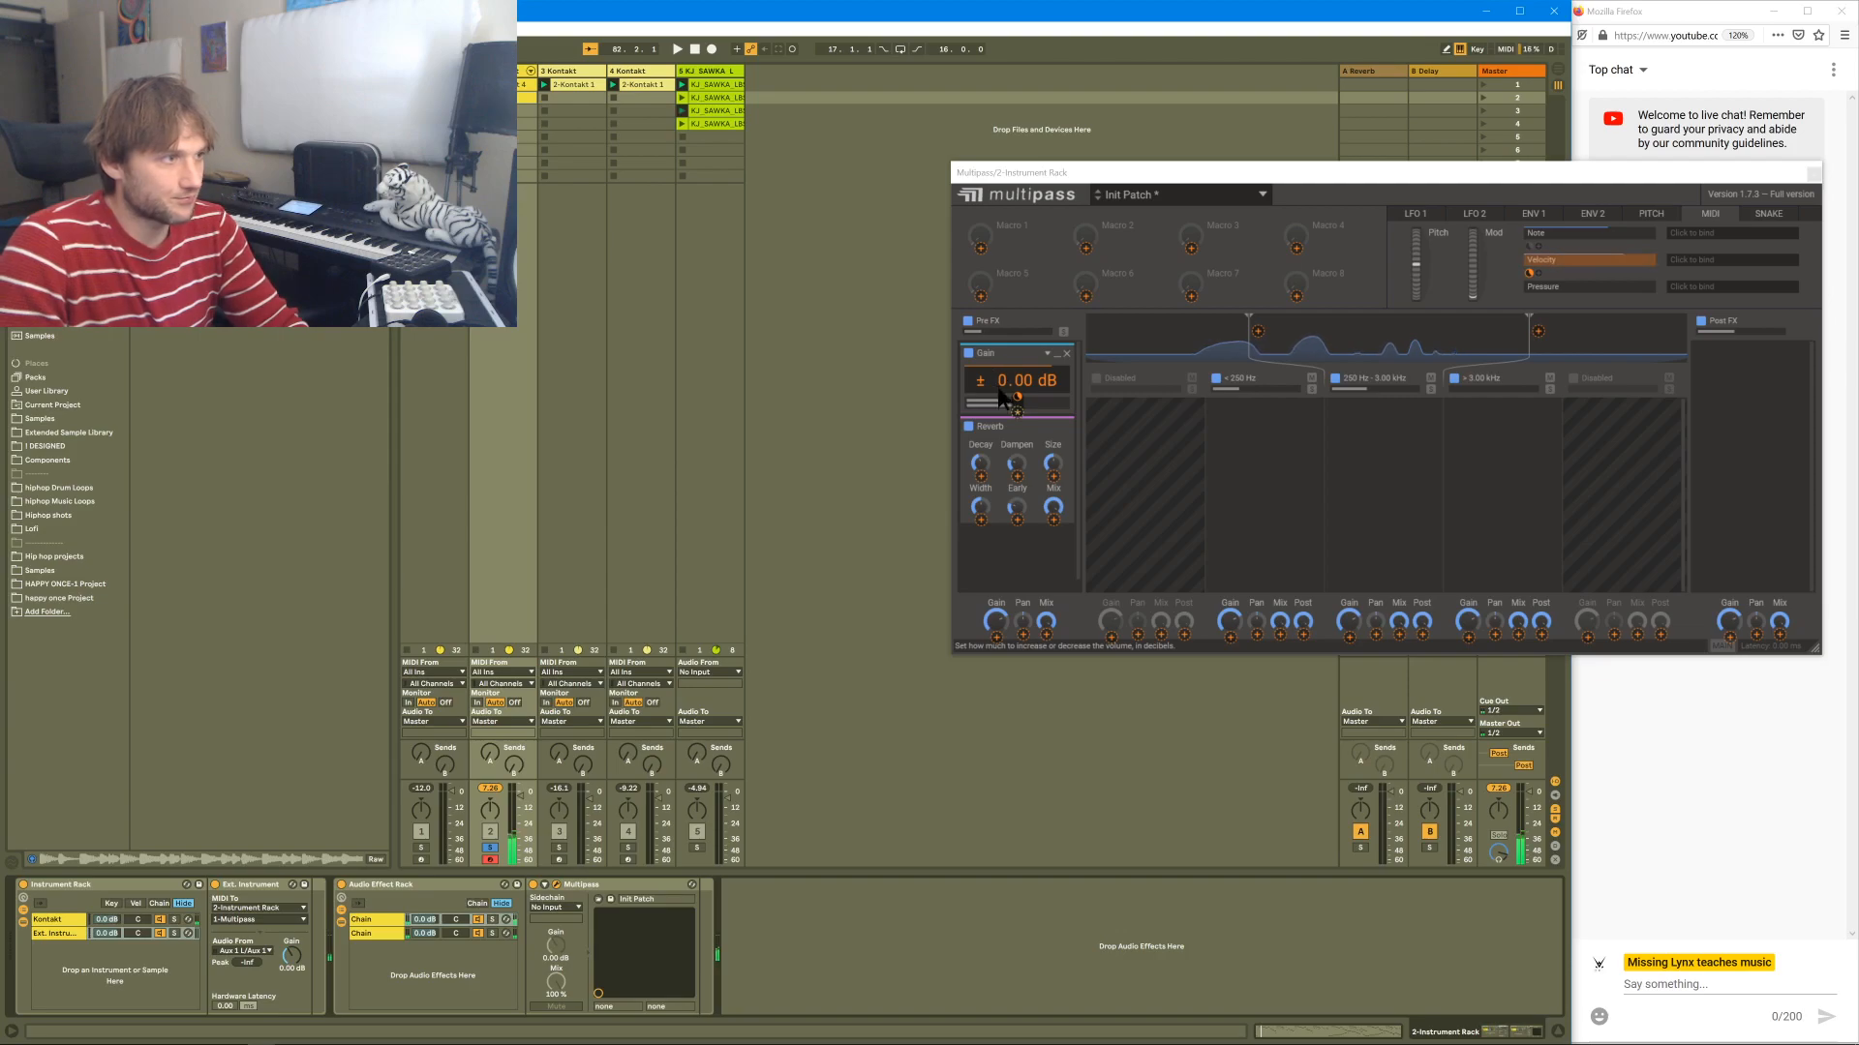
# - Set the Pre FX Gain to -30 dB and make LFO 1 a square wave tempo-synced at 4/16
pyautogui.click(1007, 515)
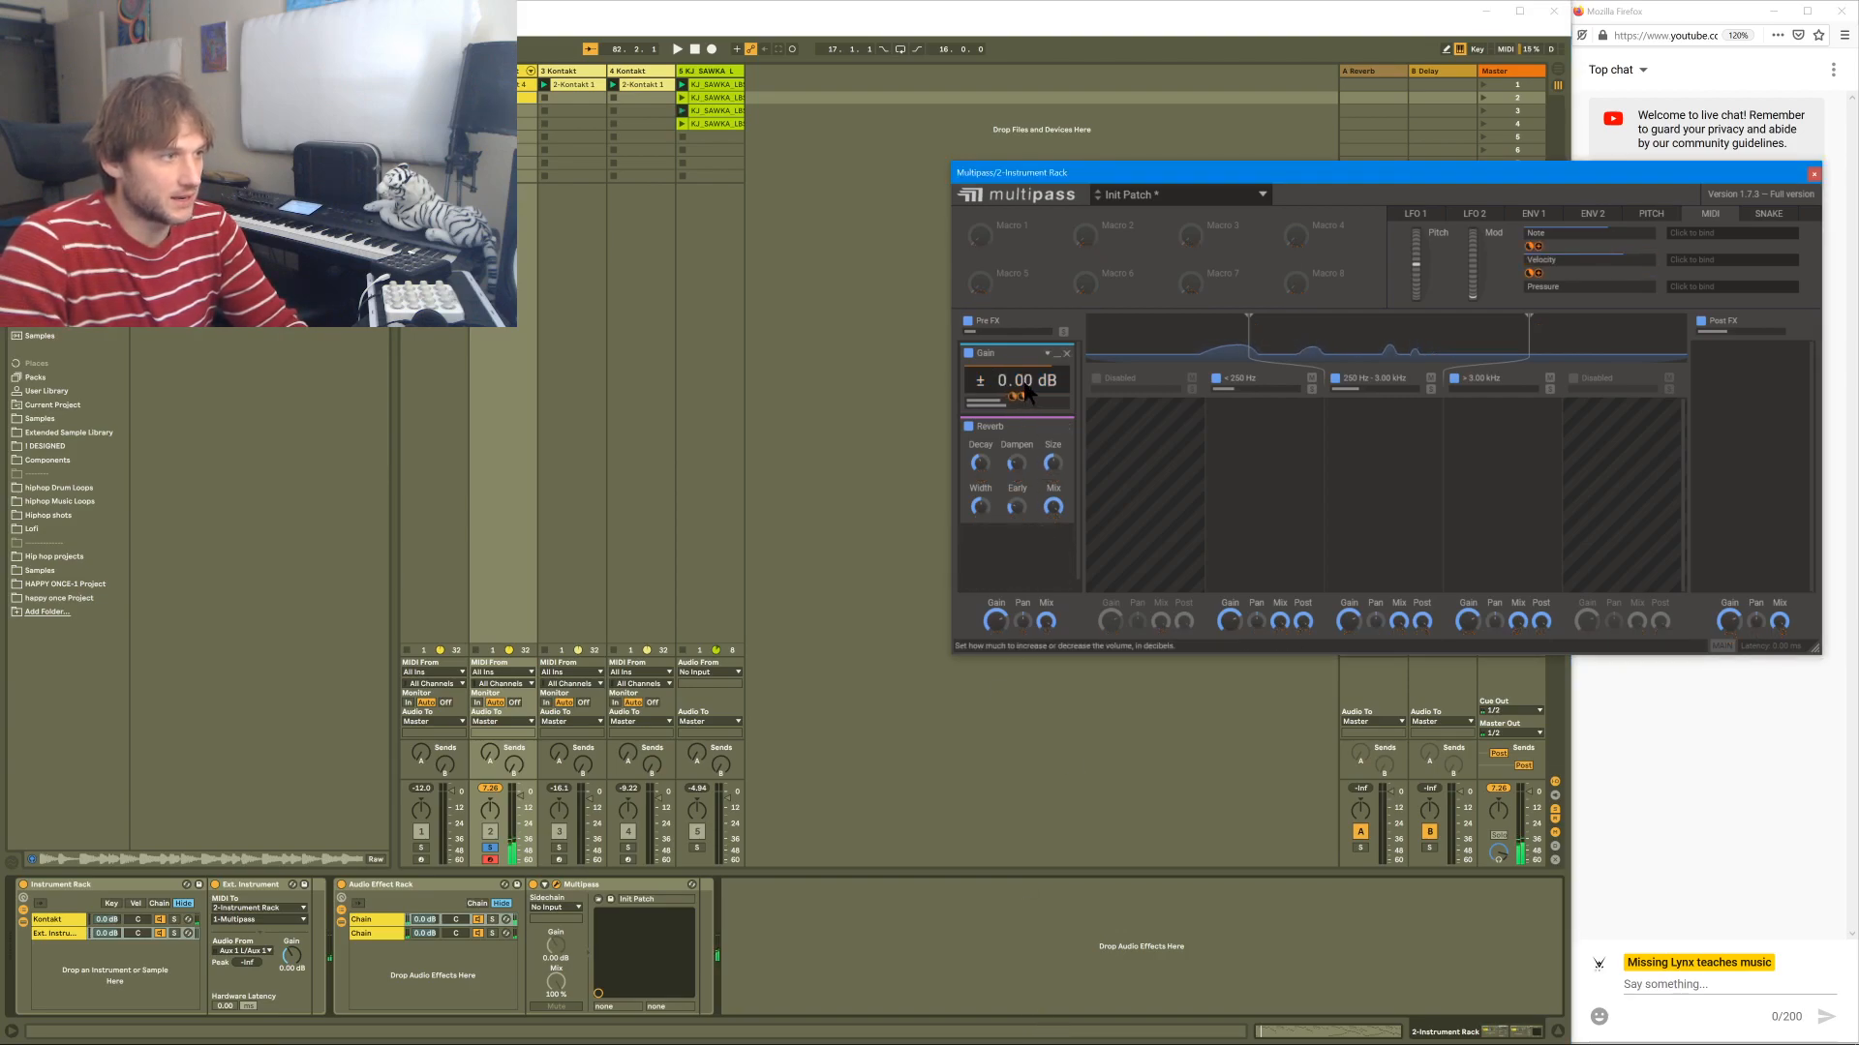
pyautogui.moveTo(1011, 384); pyautogui.dragTo(1012, 474)
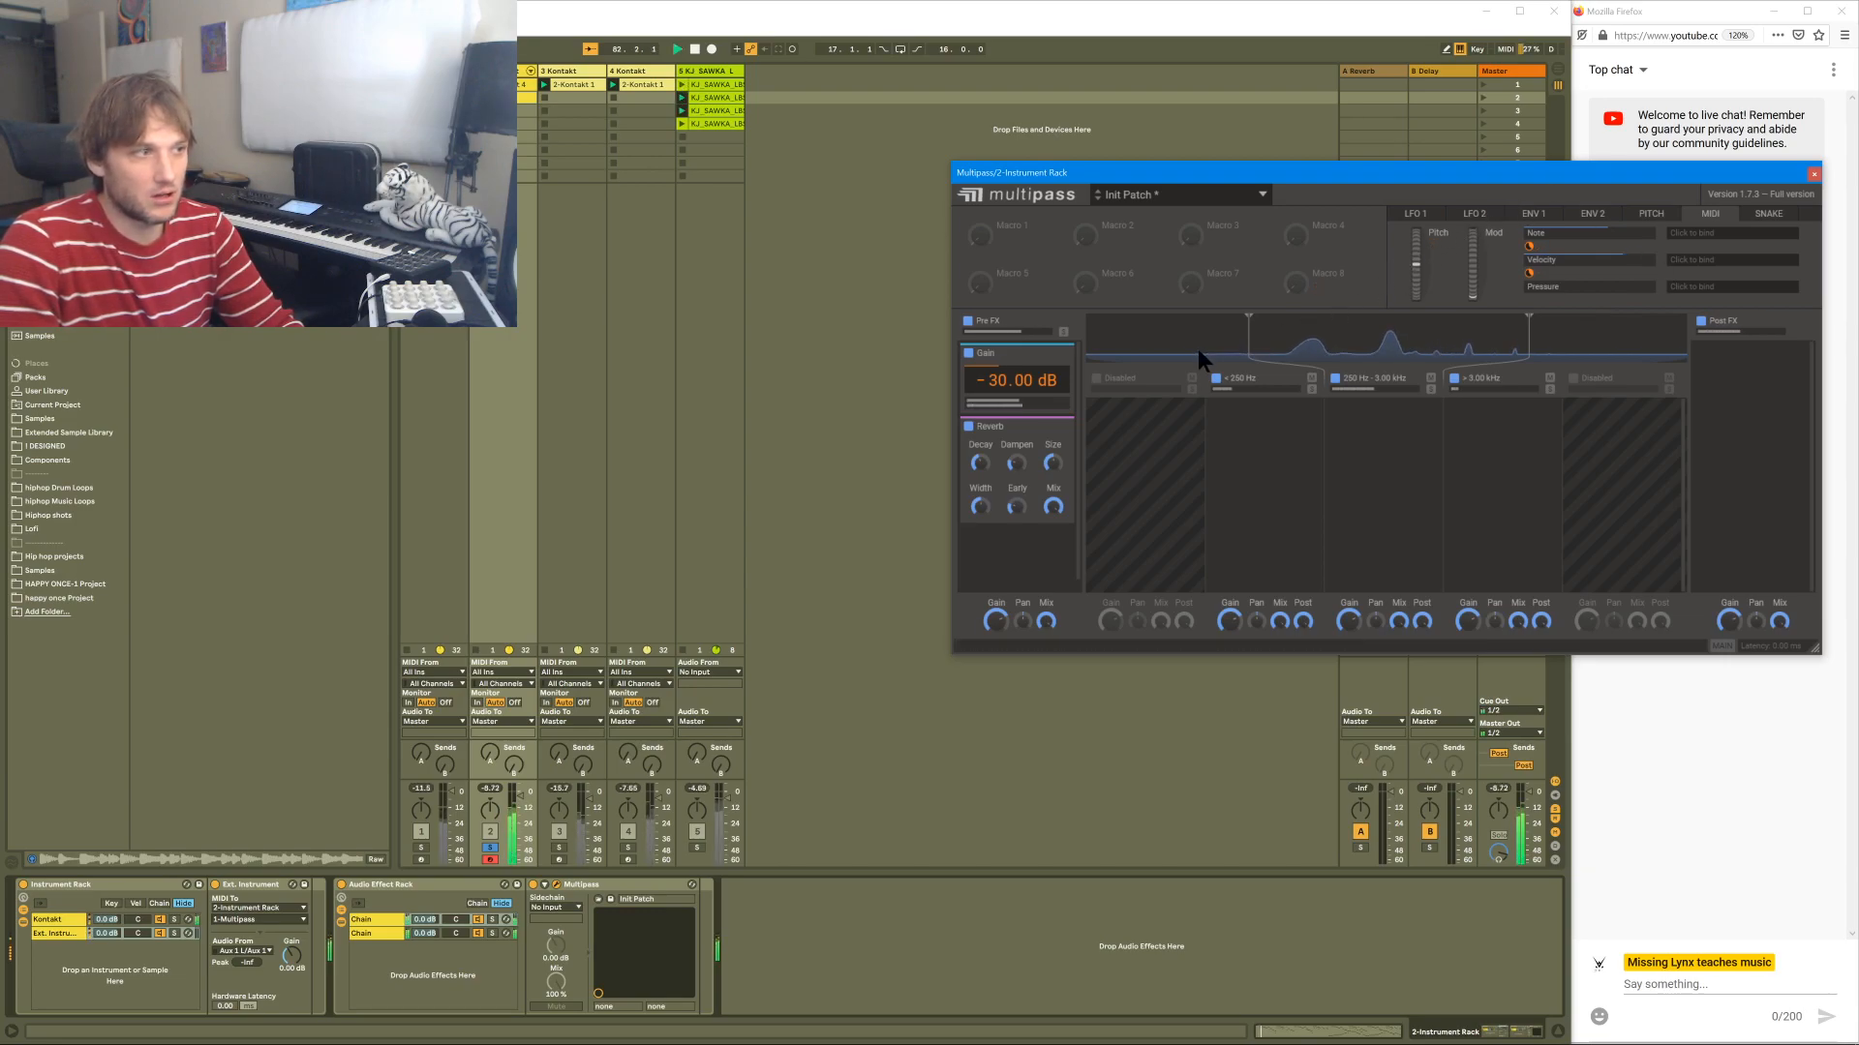
pyautogui.click(1415, 214)
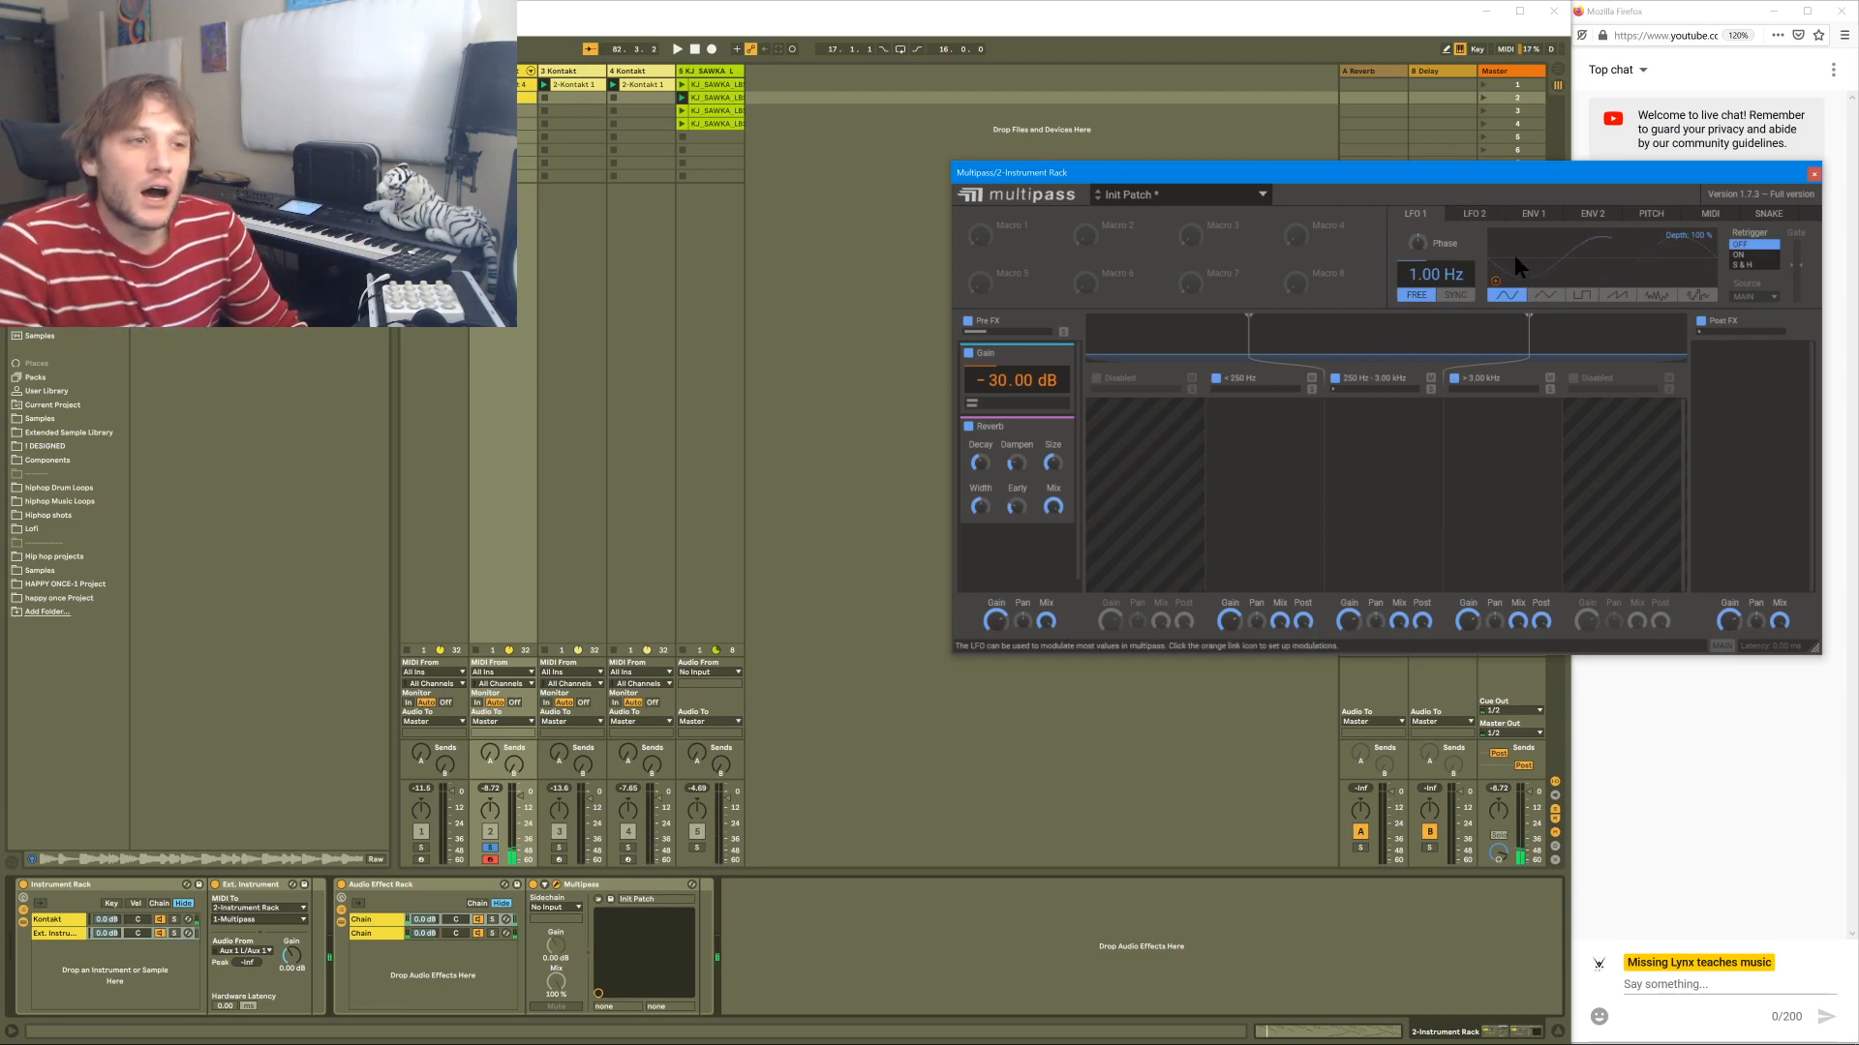
pyautogui.click(1575, 297)
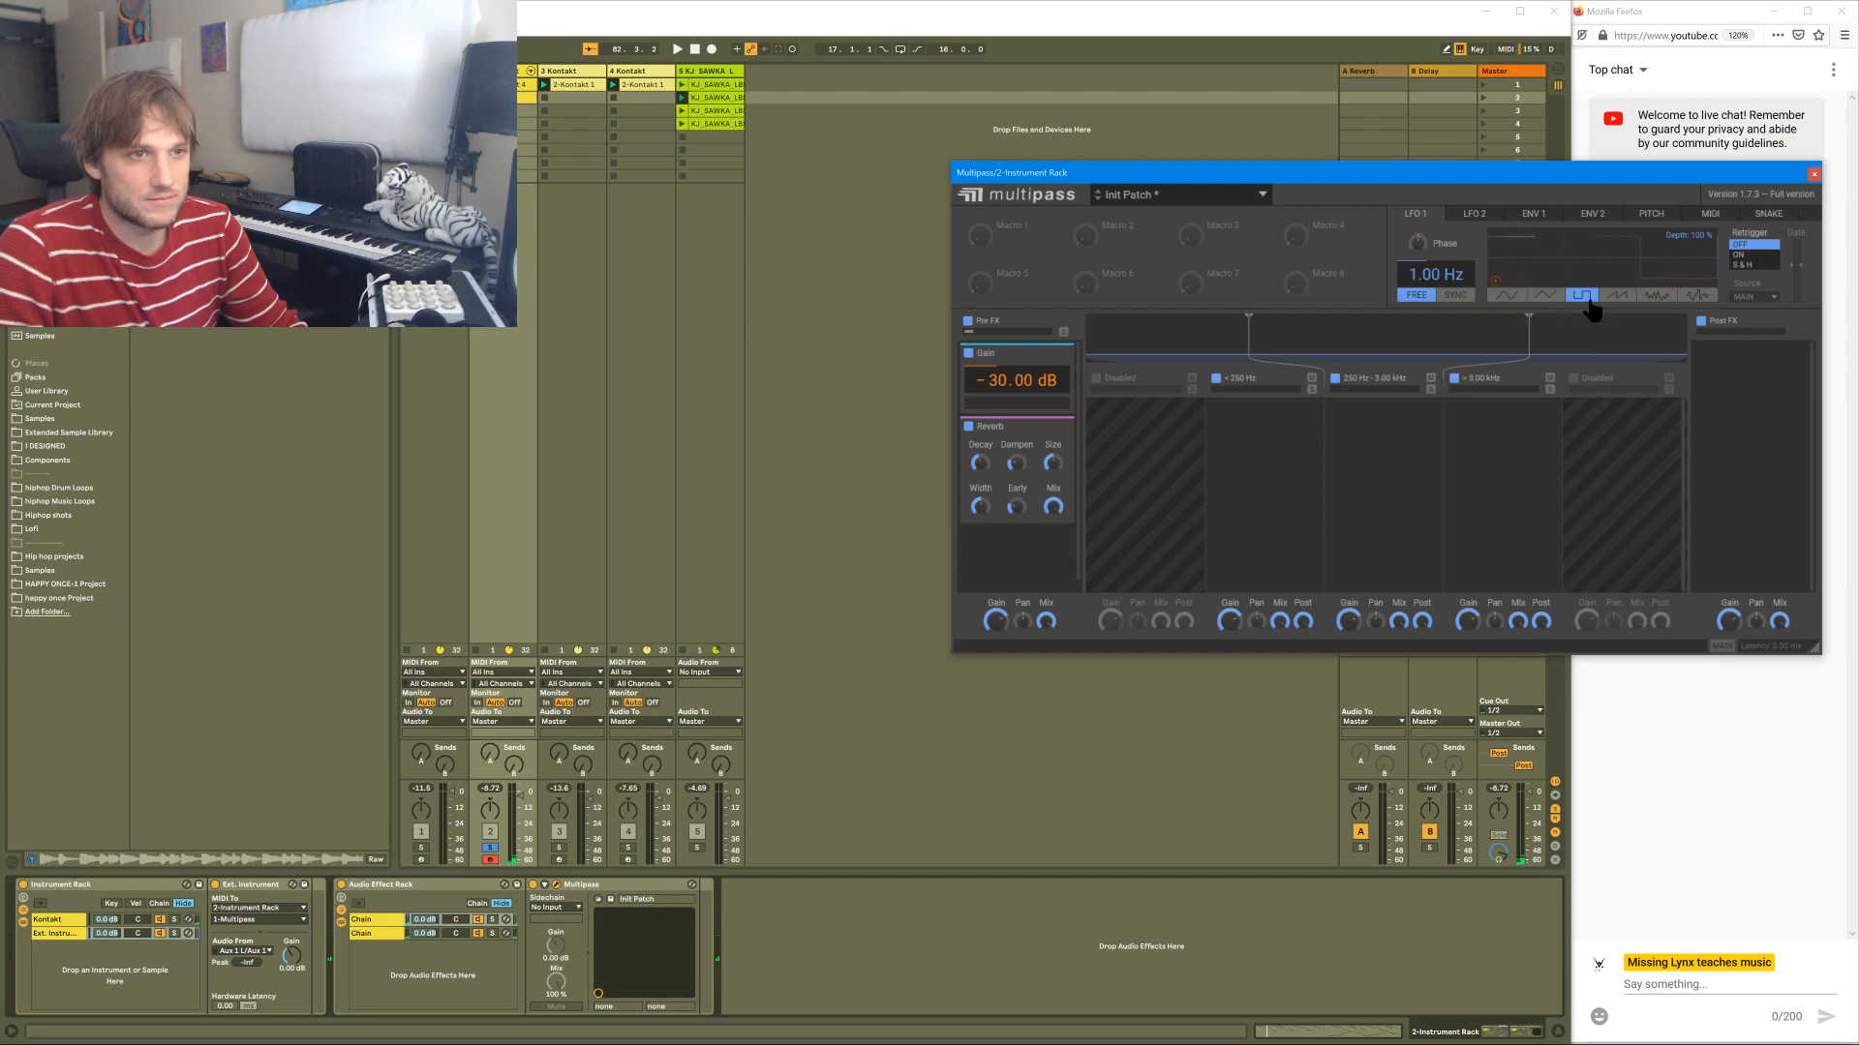
pyautogui.click(1453, 295)
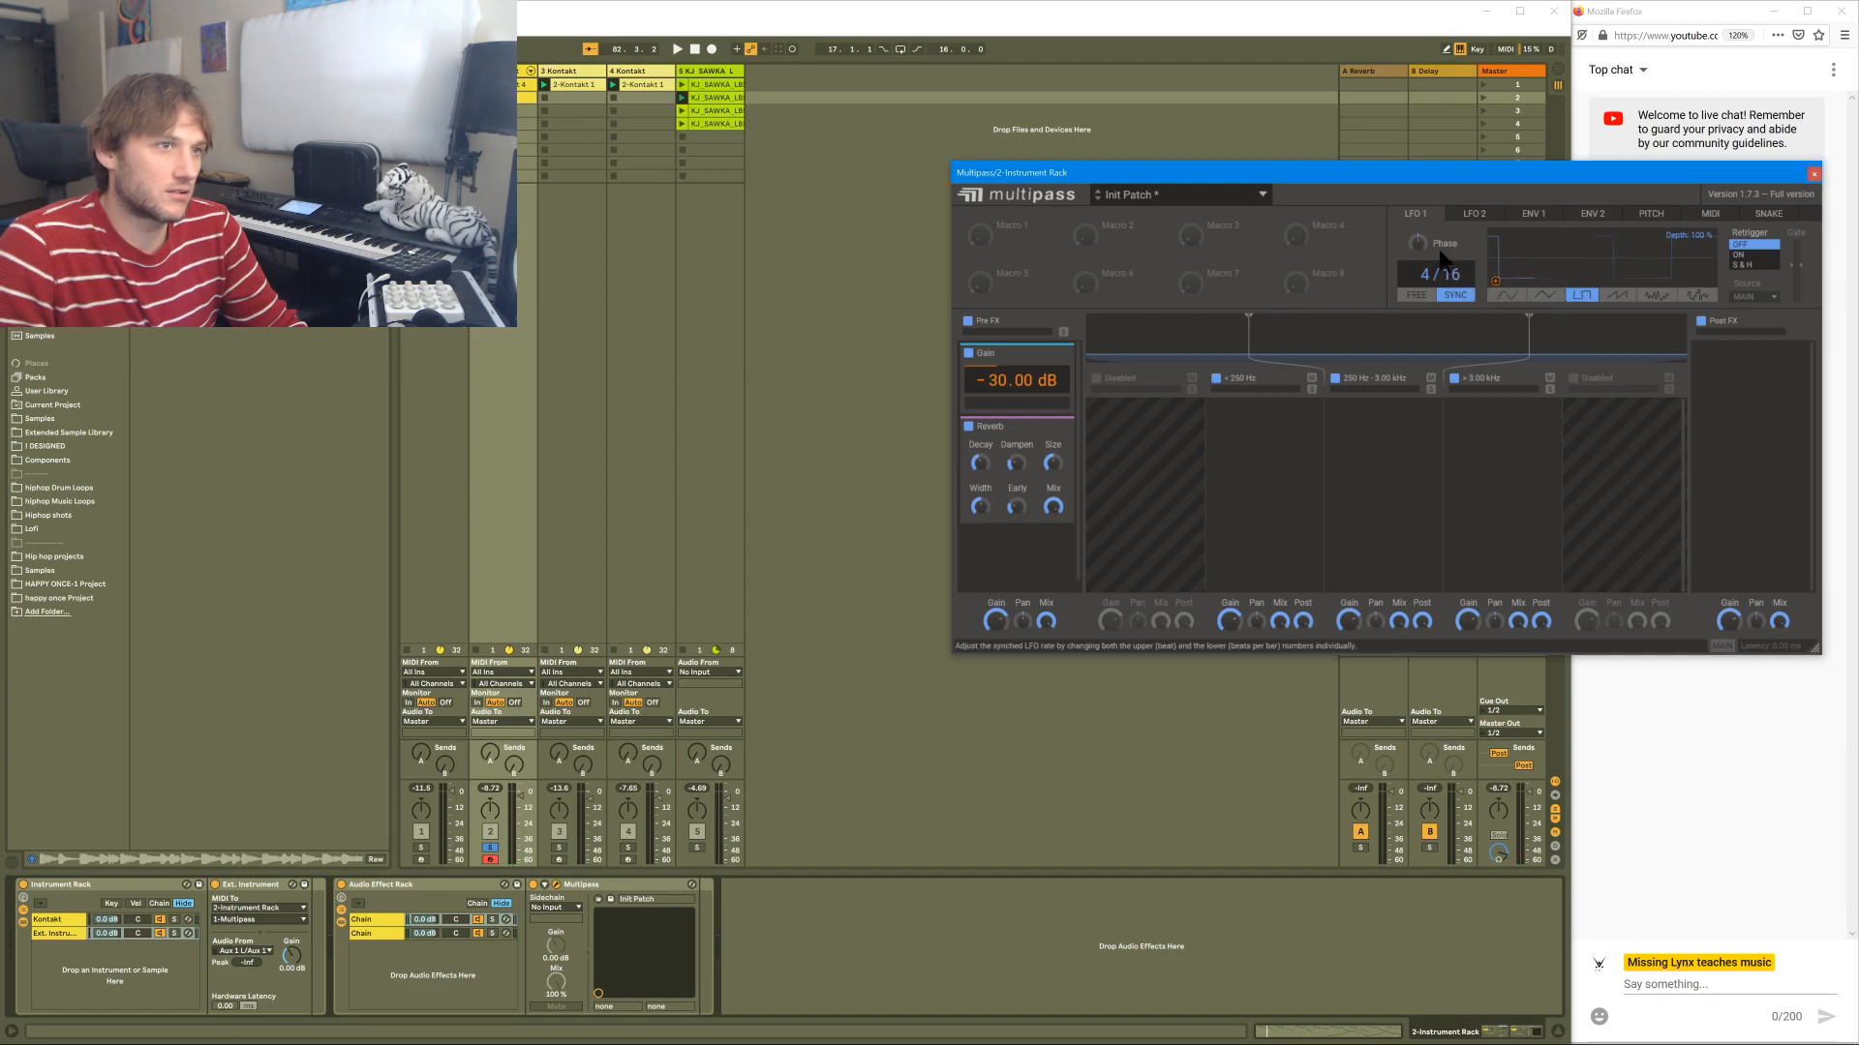
# - Assign LFO 1 to the Pre FX Gain level, reduce its modulation amount, and audition the melody
pyautogui.moveTo(1495, 277); pyautogui.dragTo(1184, 387)
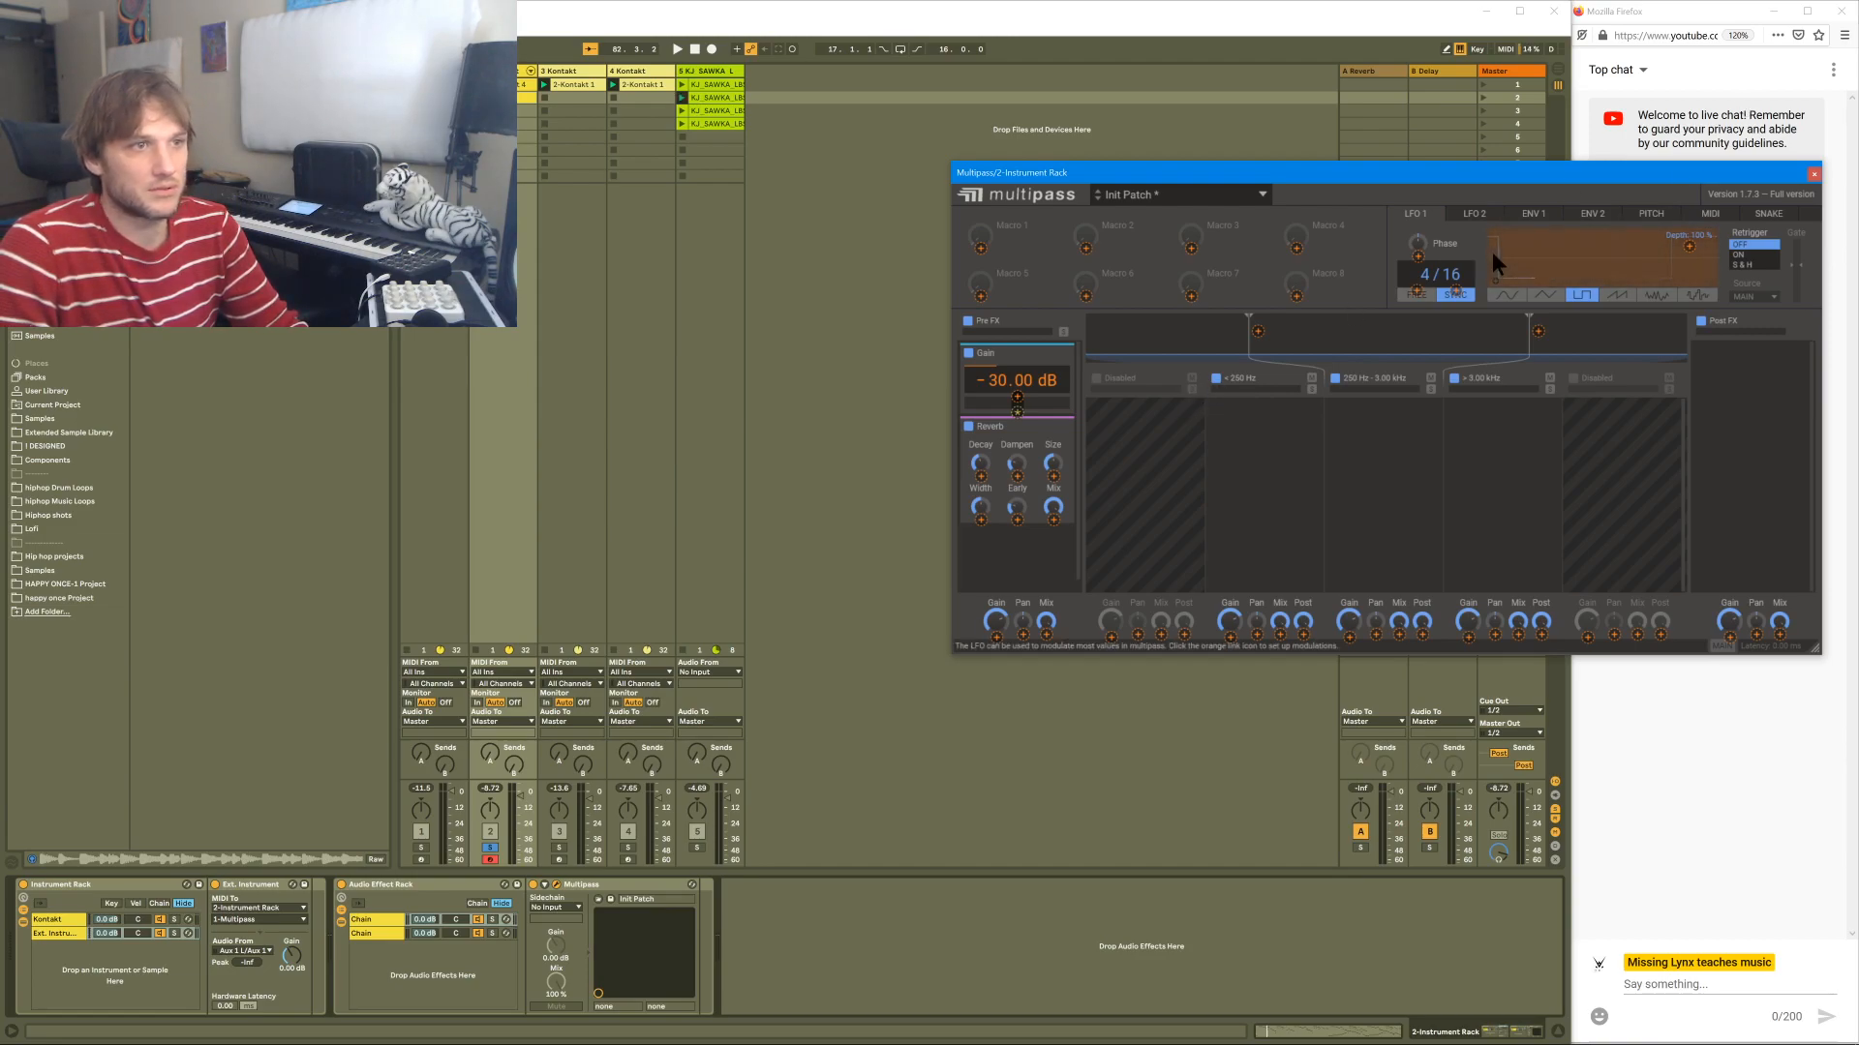
pyautogui.click(1019, 397)
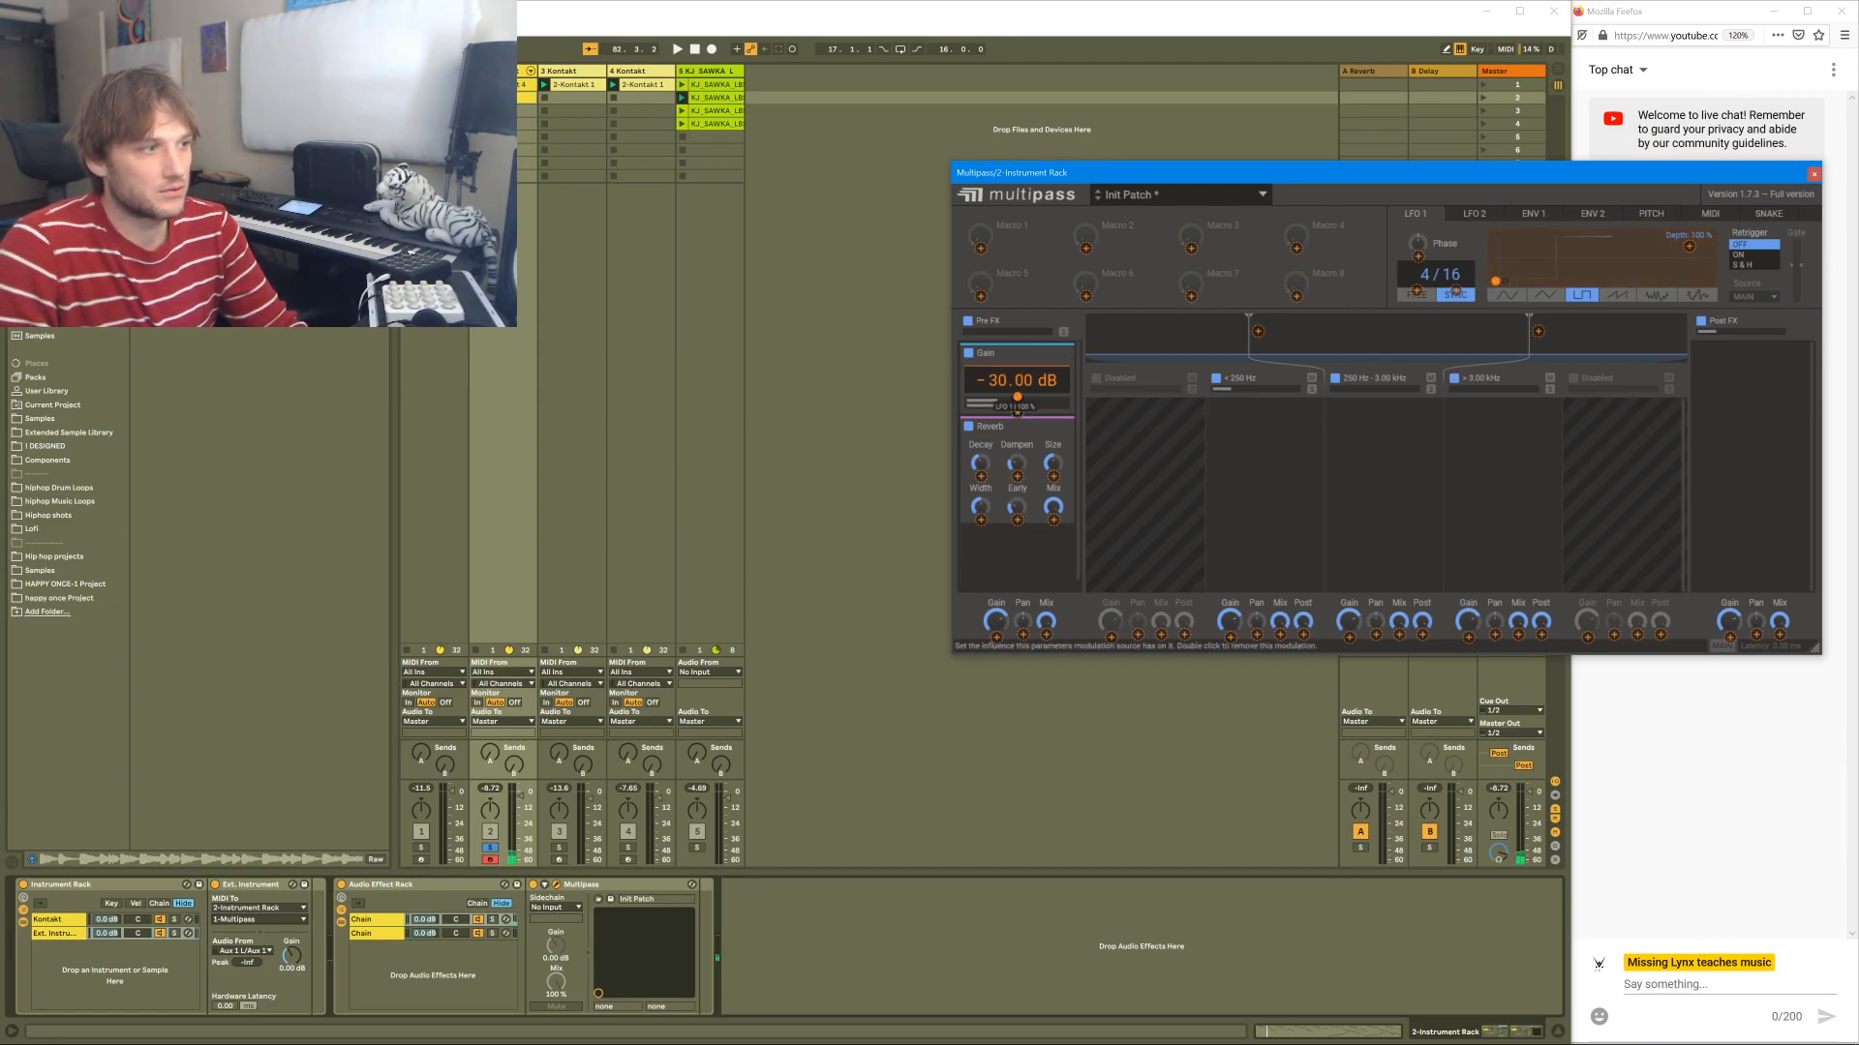
pyautogui.moveTo(1017, 397); pyautogui.dragTo(1017, 426)
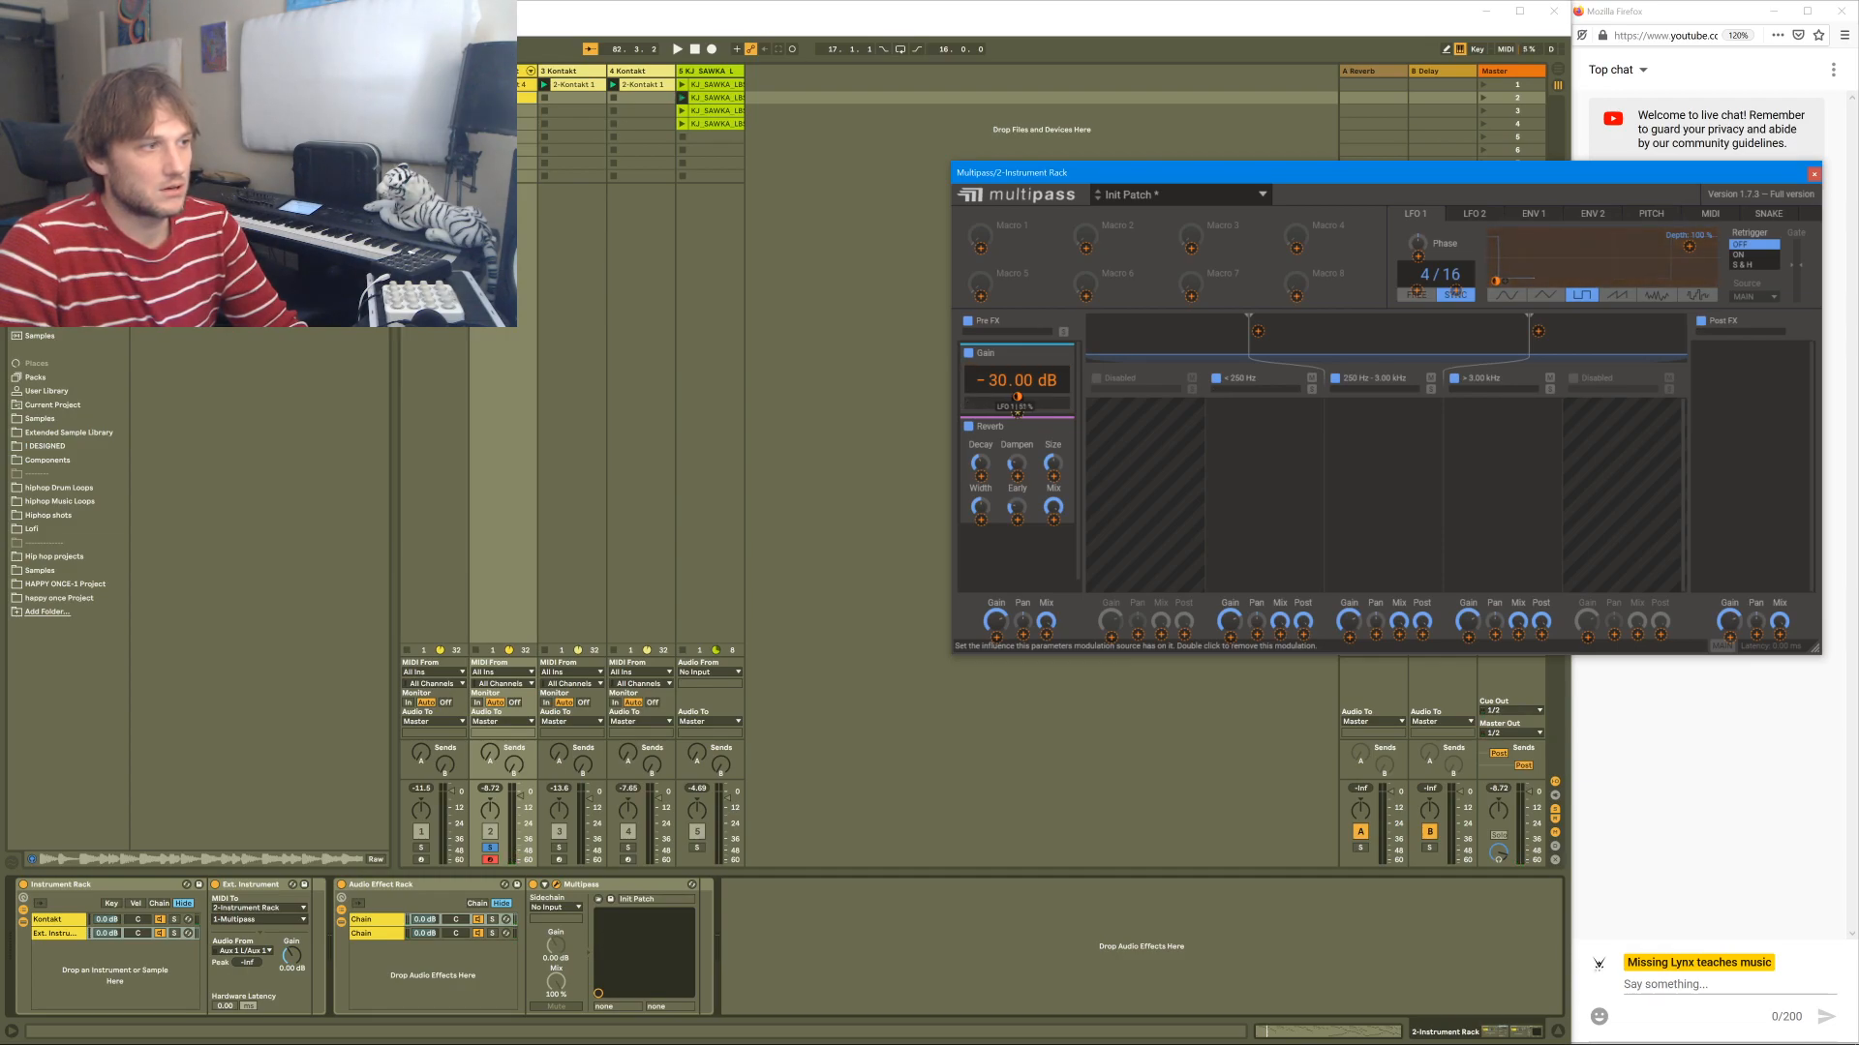
pyautogui.press('space')
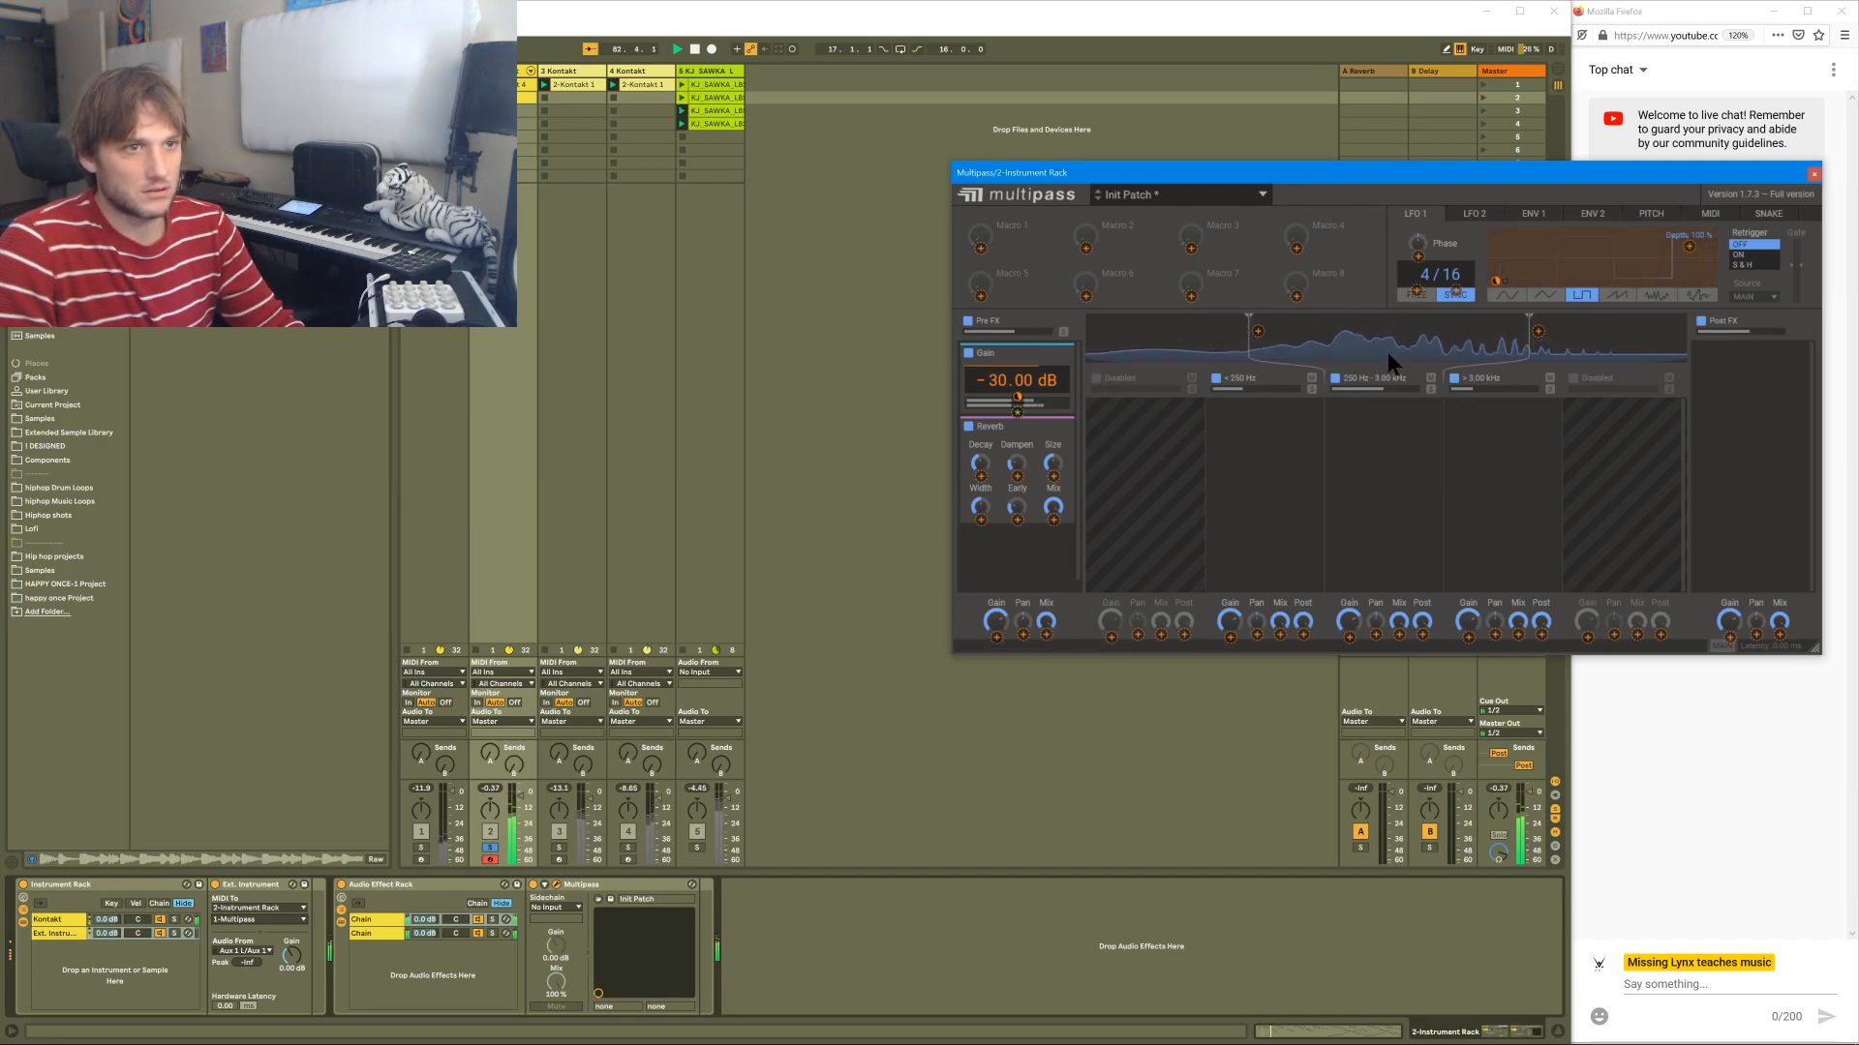
pyautogui.press('space')
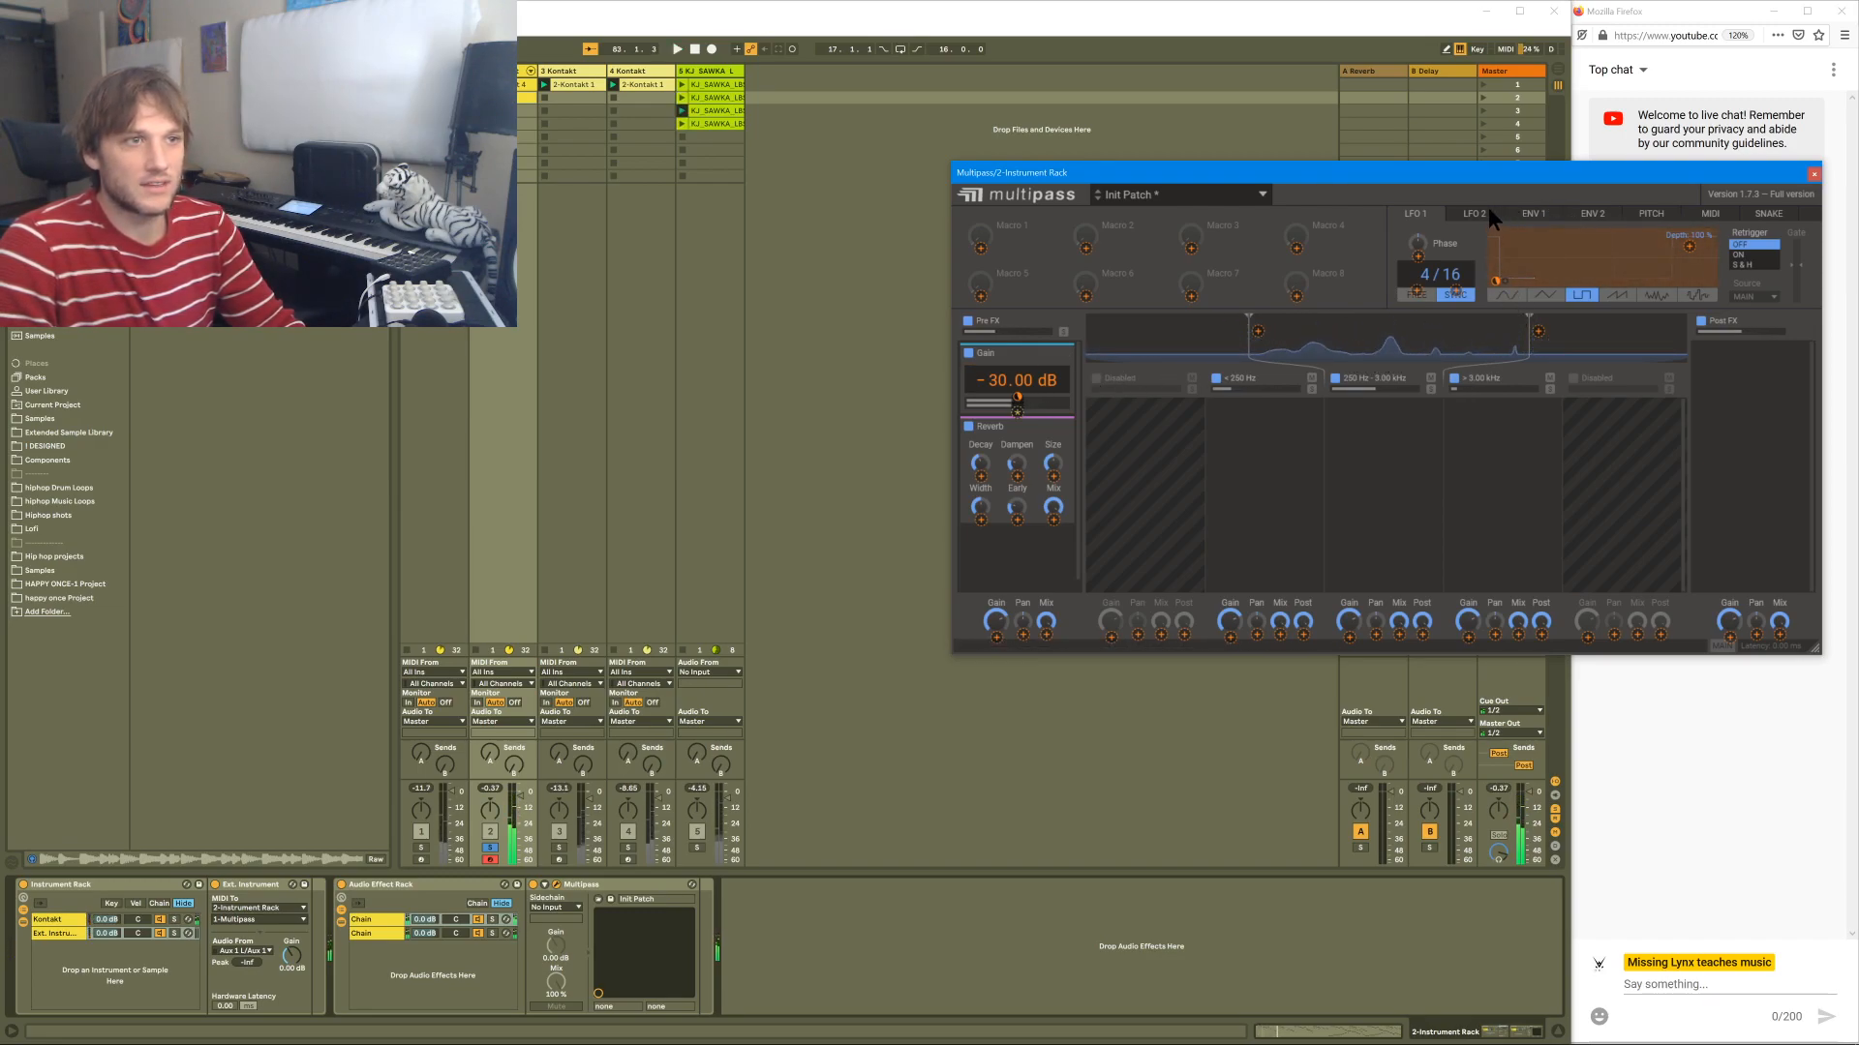
# - Assign LFO 2 as a modulator of LFO 1's rate
pyautogui.click(1474, 213)
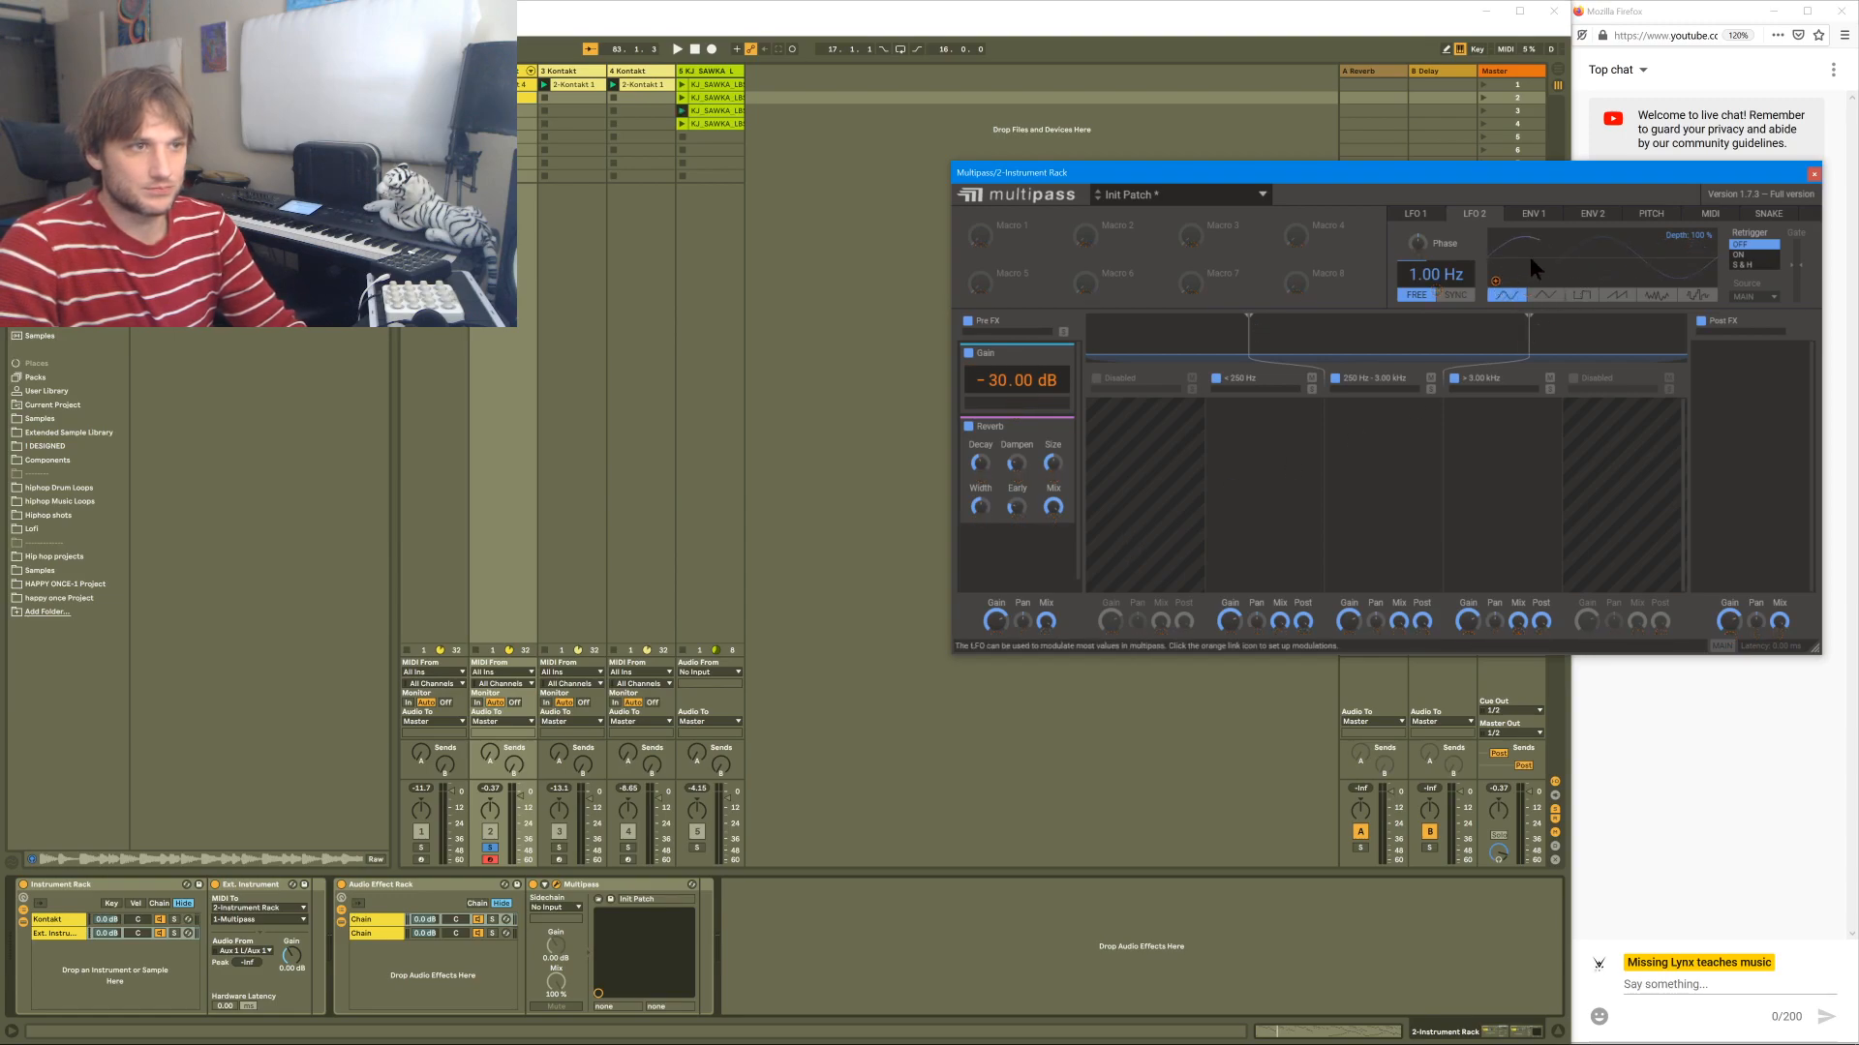
pyautogui.click(1495, 280)
pyautogui.click(1415, 213)
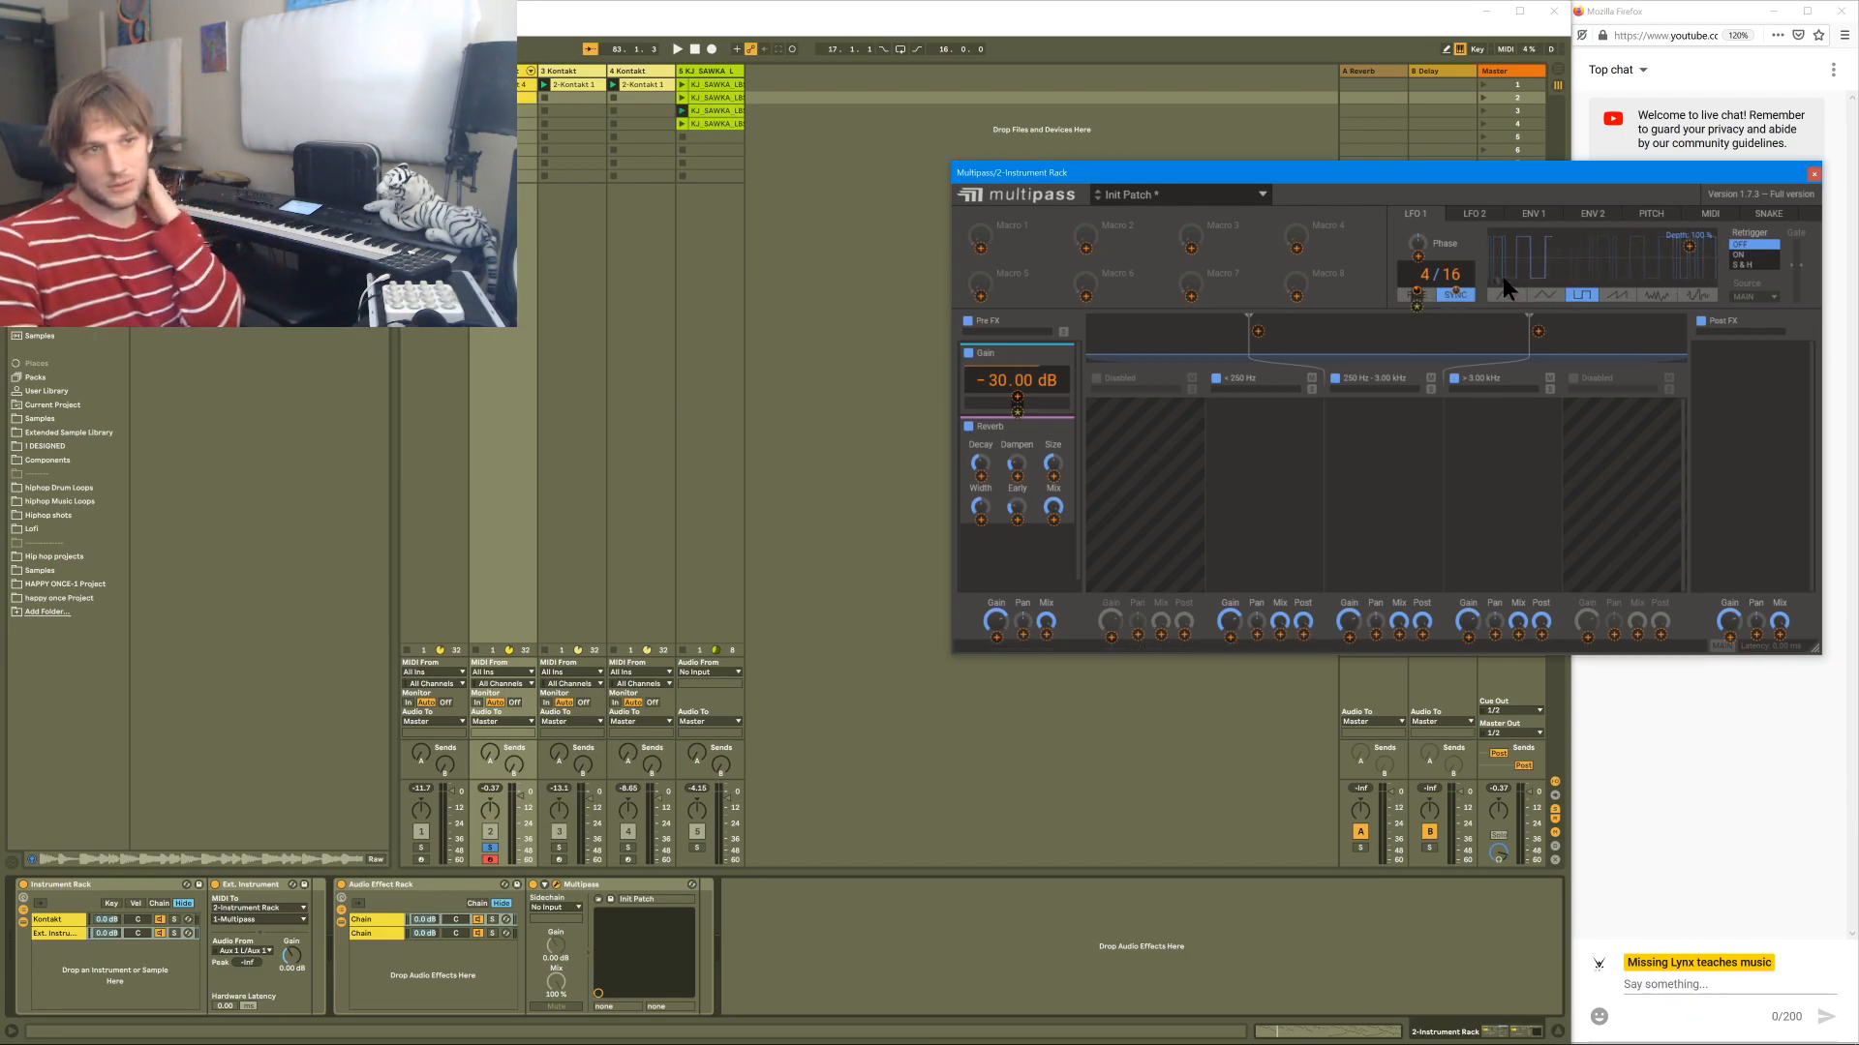
pyautogui.moveTo(1416, 292); pyautogui.dragTo(1416, 207)
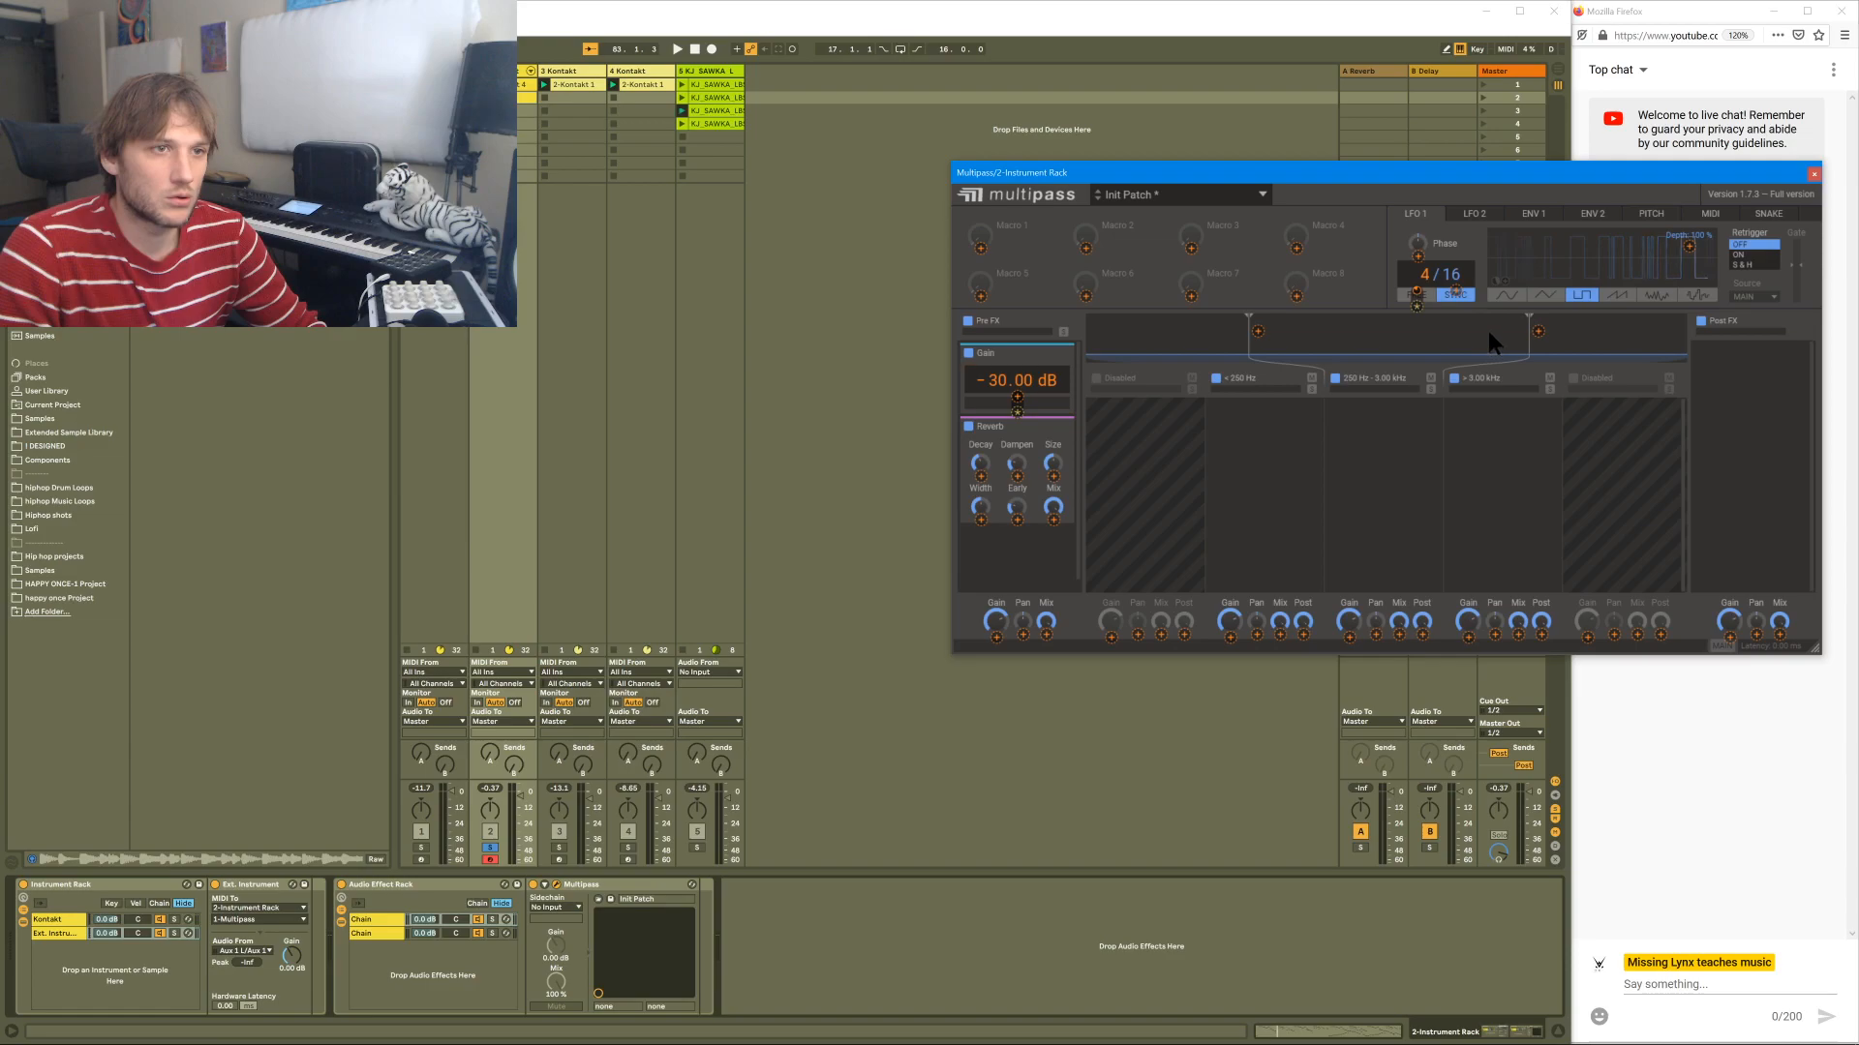
# - Set LFO 2's free-running rate to 0.39 Hz and choose the stepped random waveform
pyautogui.click(1475, 213)
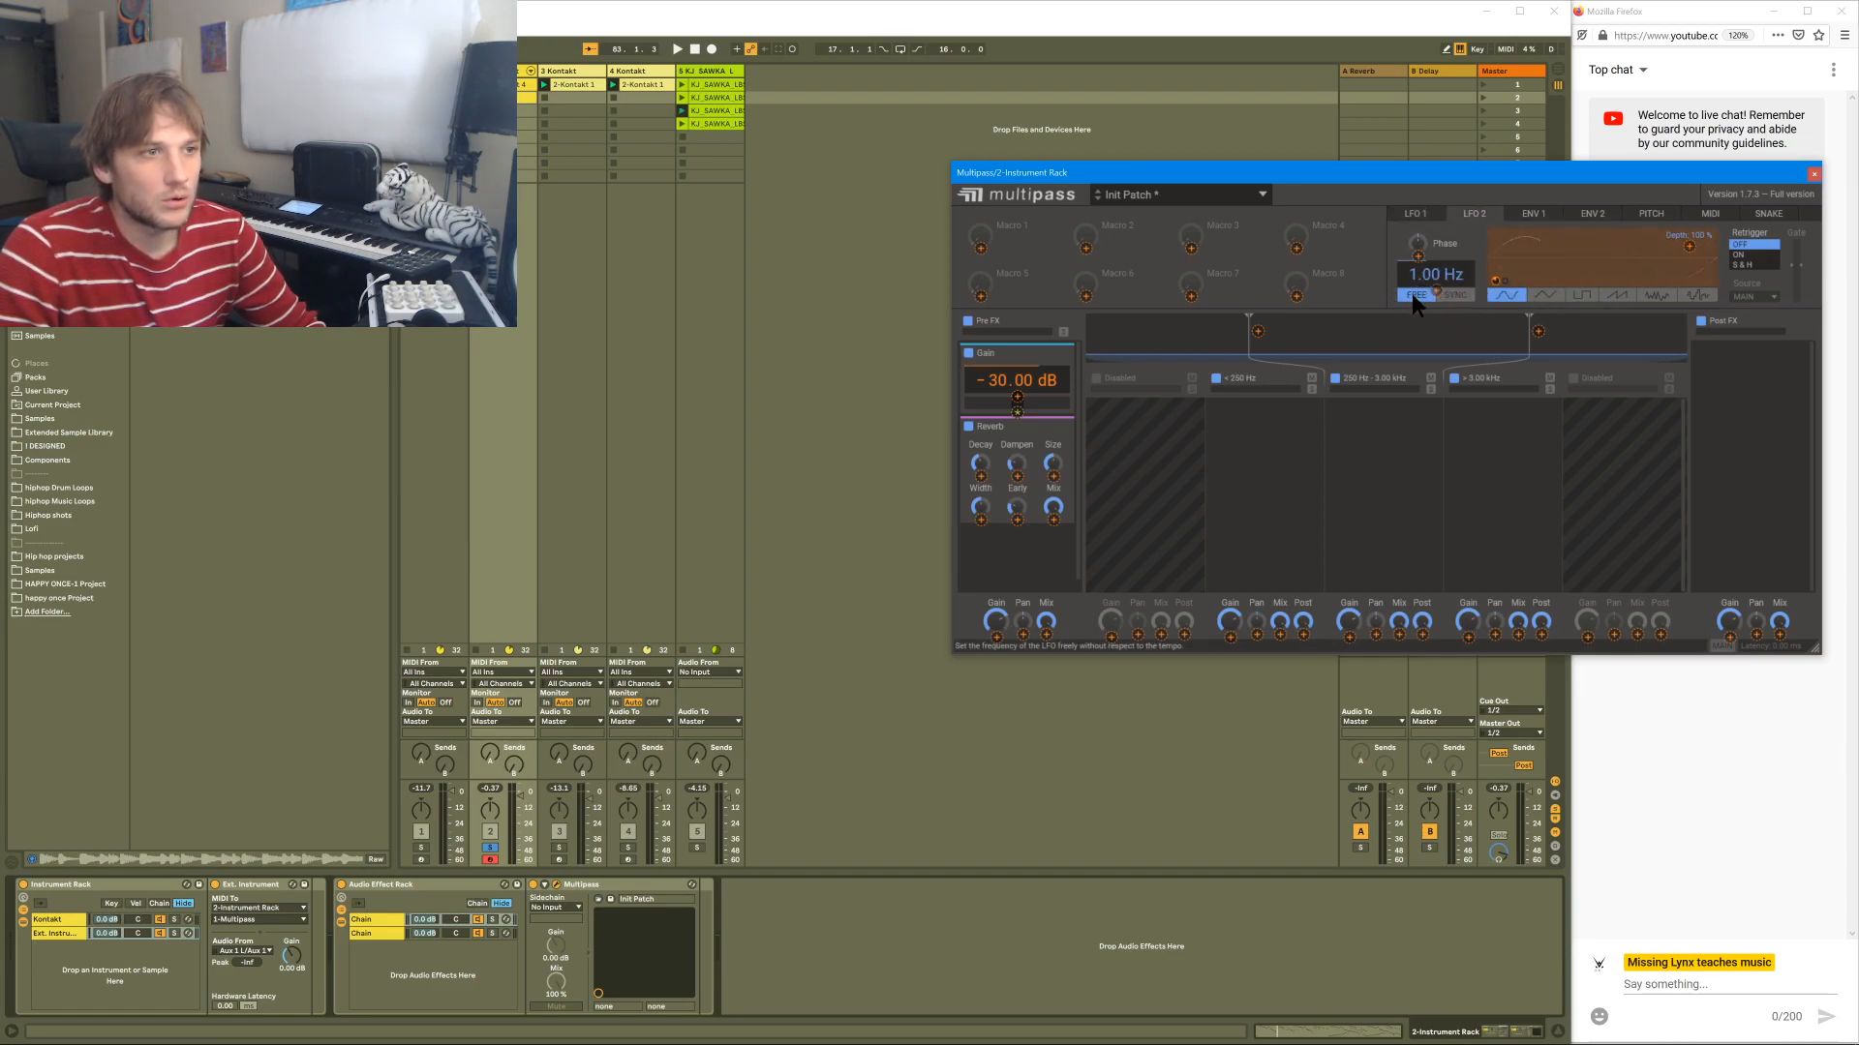
pyautogui.moveTo(1439, 275); pyautogui.dragTo(1438, 321)
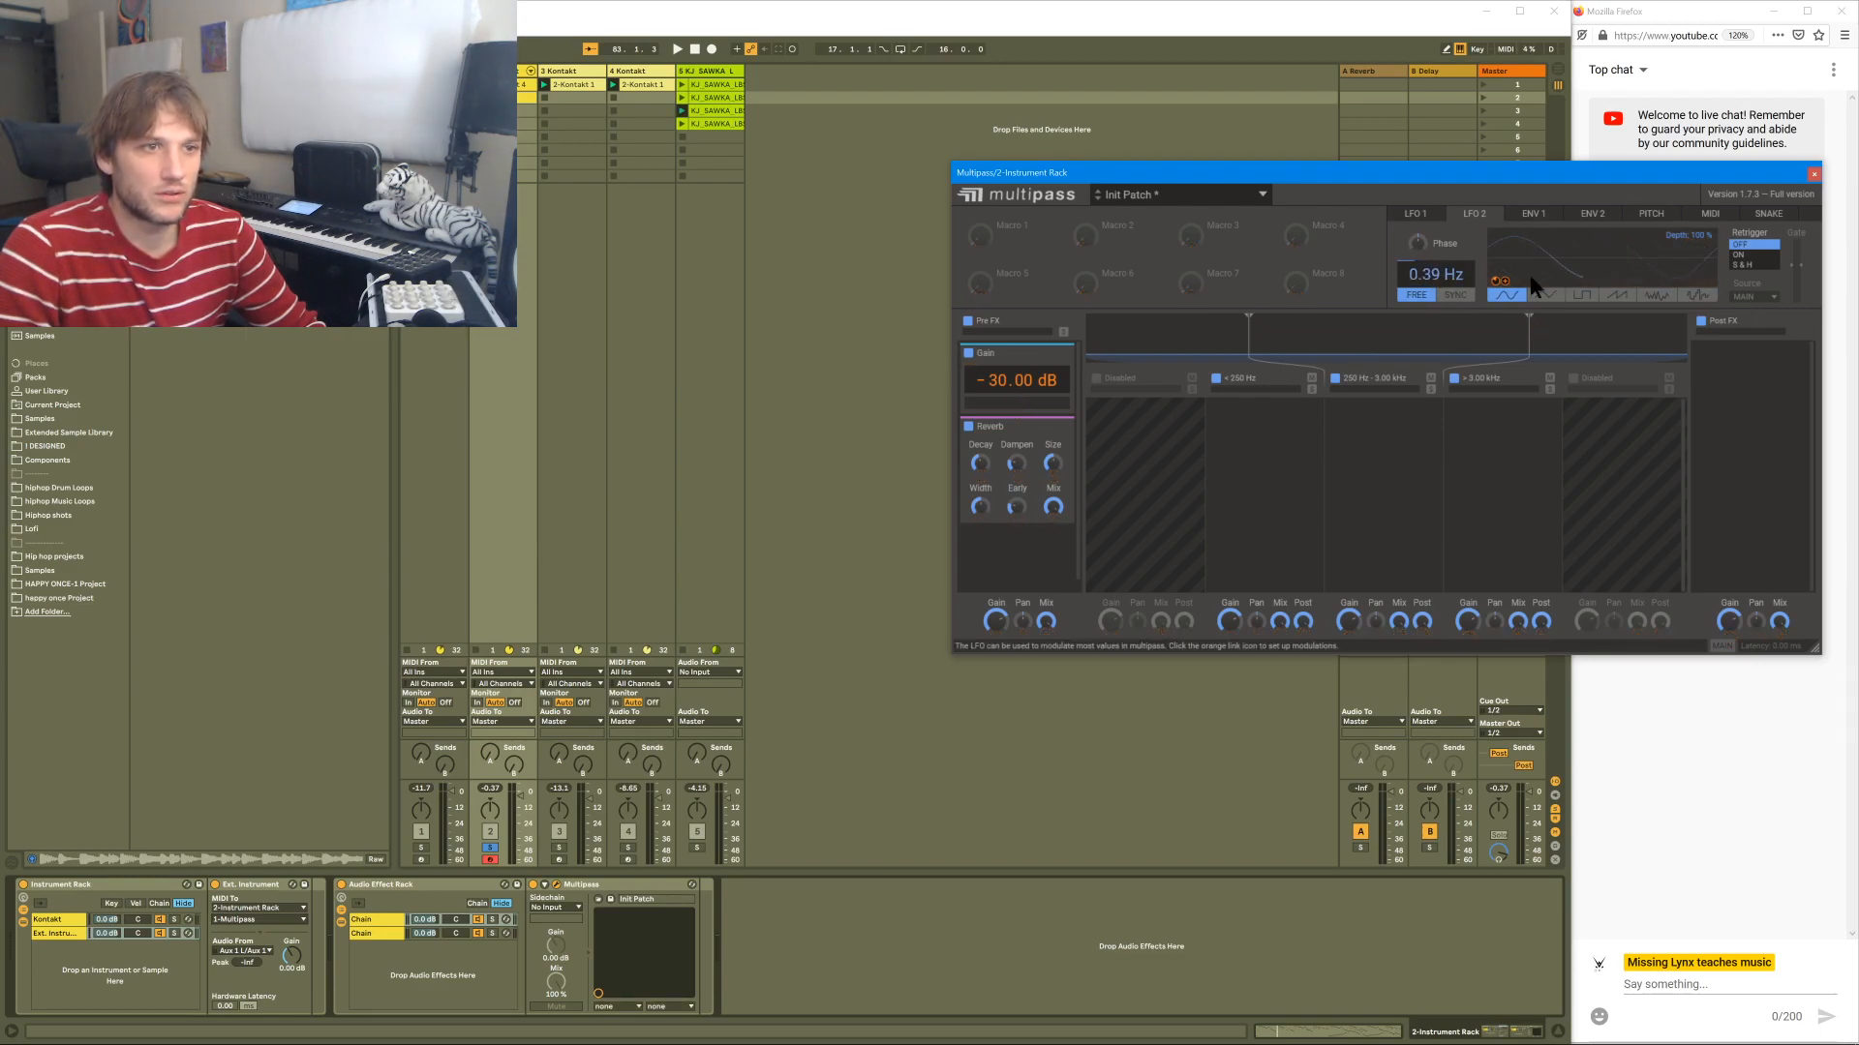
pyautogui.click(1694, 296)
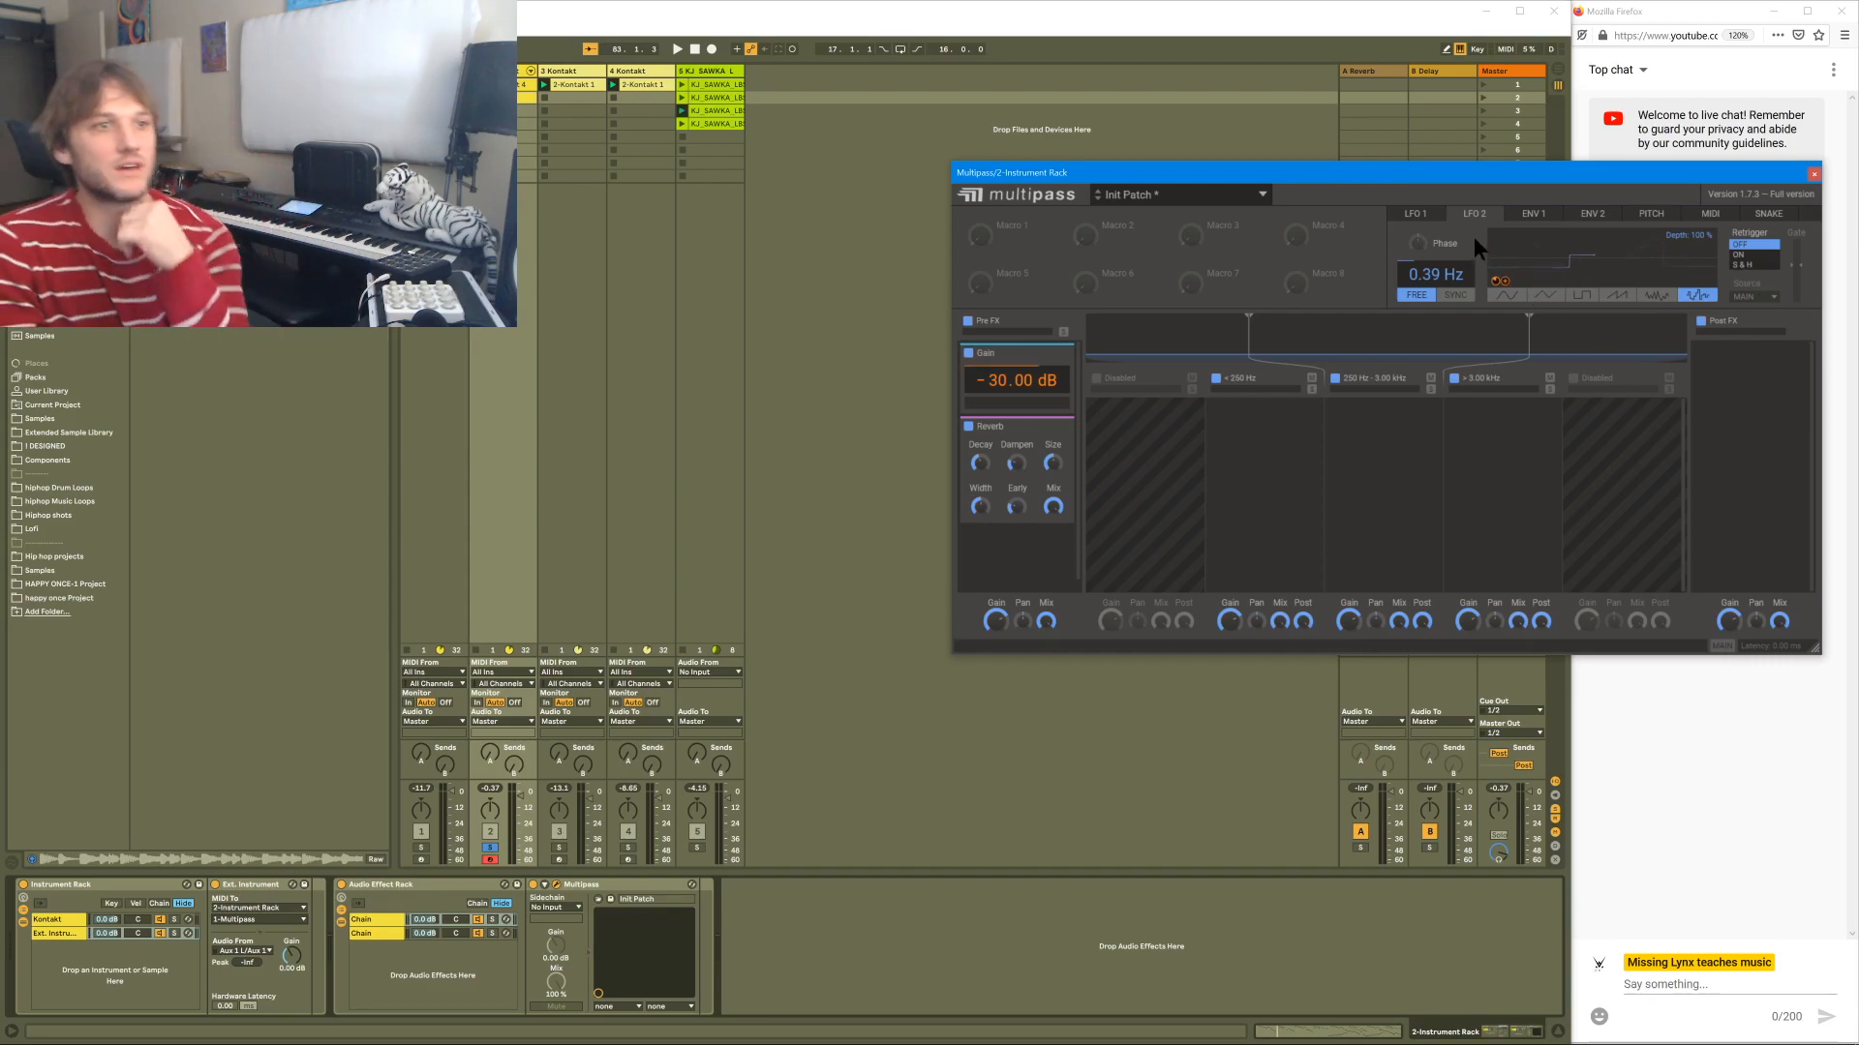
# - Switch LFO 2 from a free rate to tempo sync at 4/16
pyautogui.click(1415, 214)
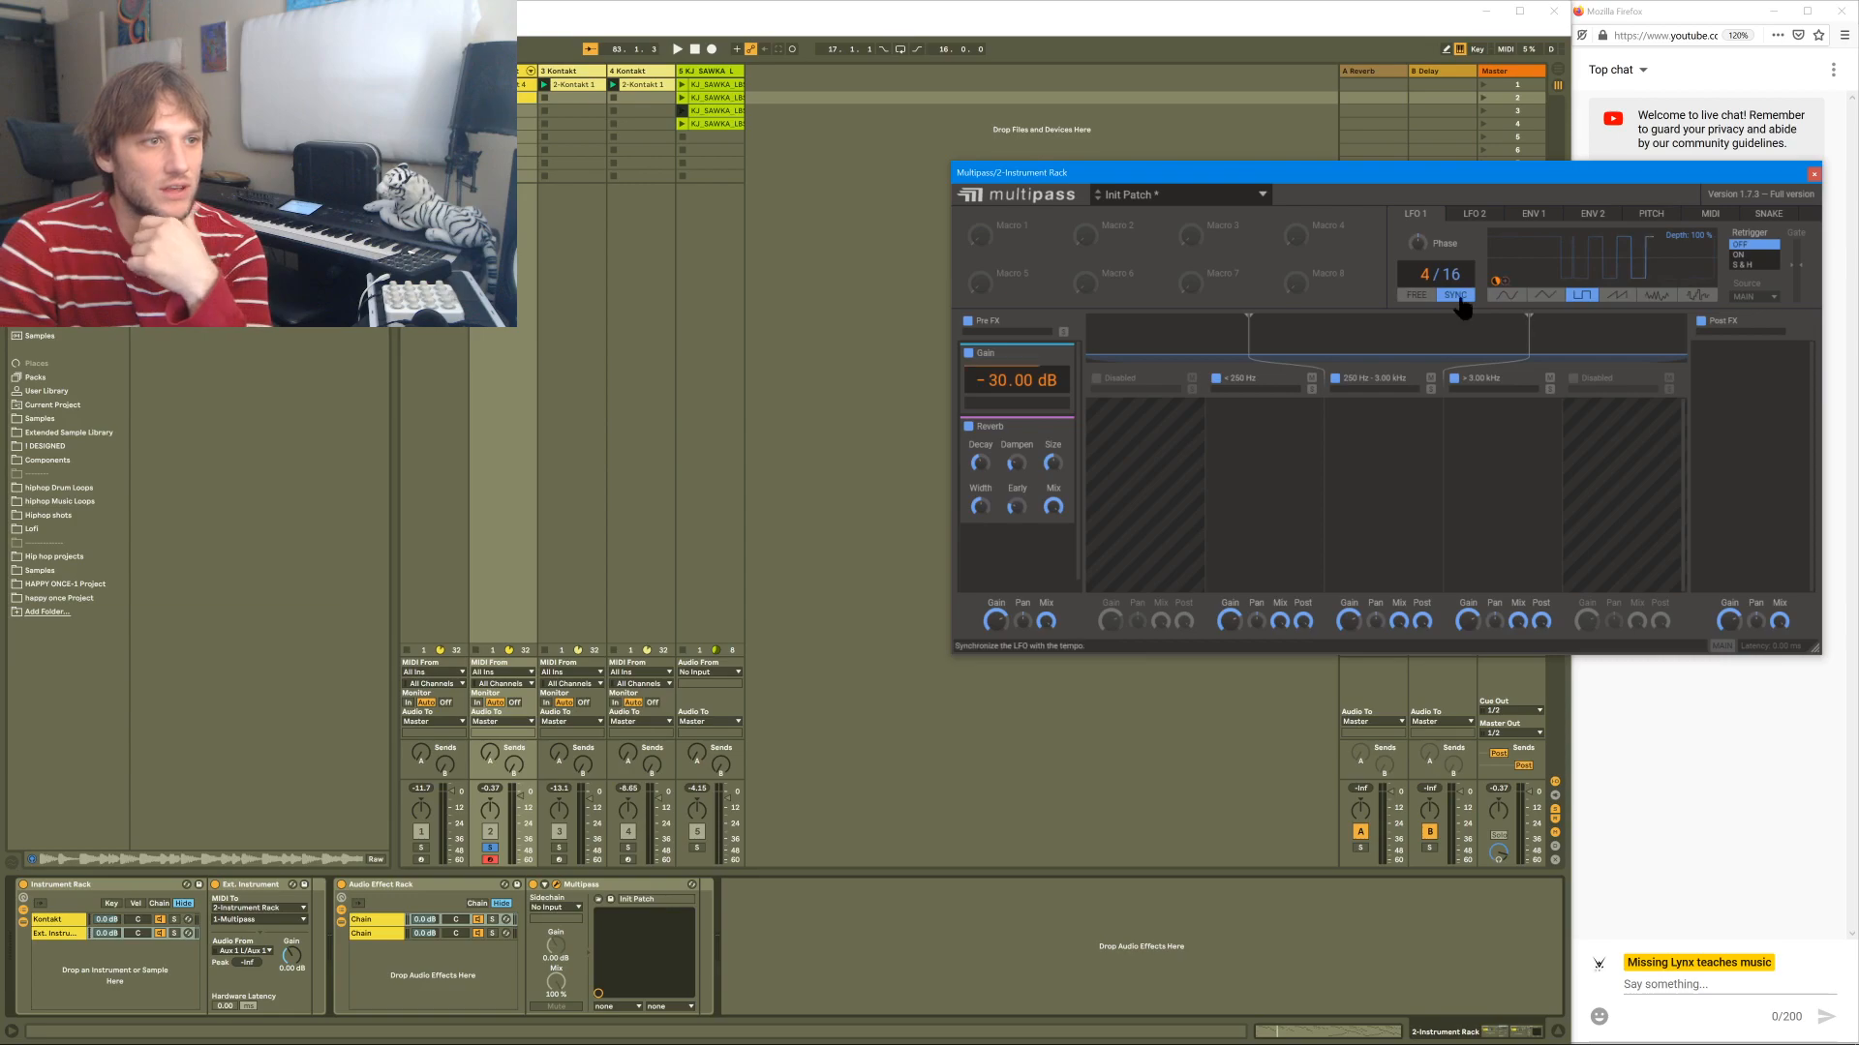
pyautogui.click(1473, 214)
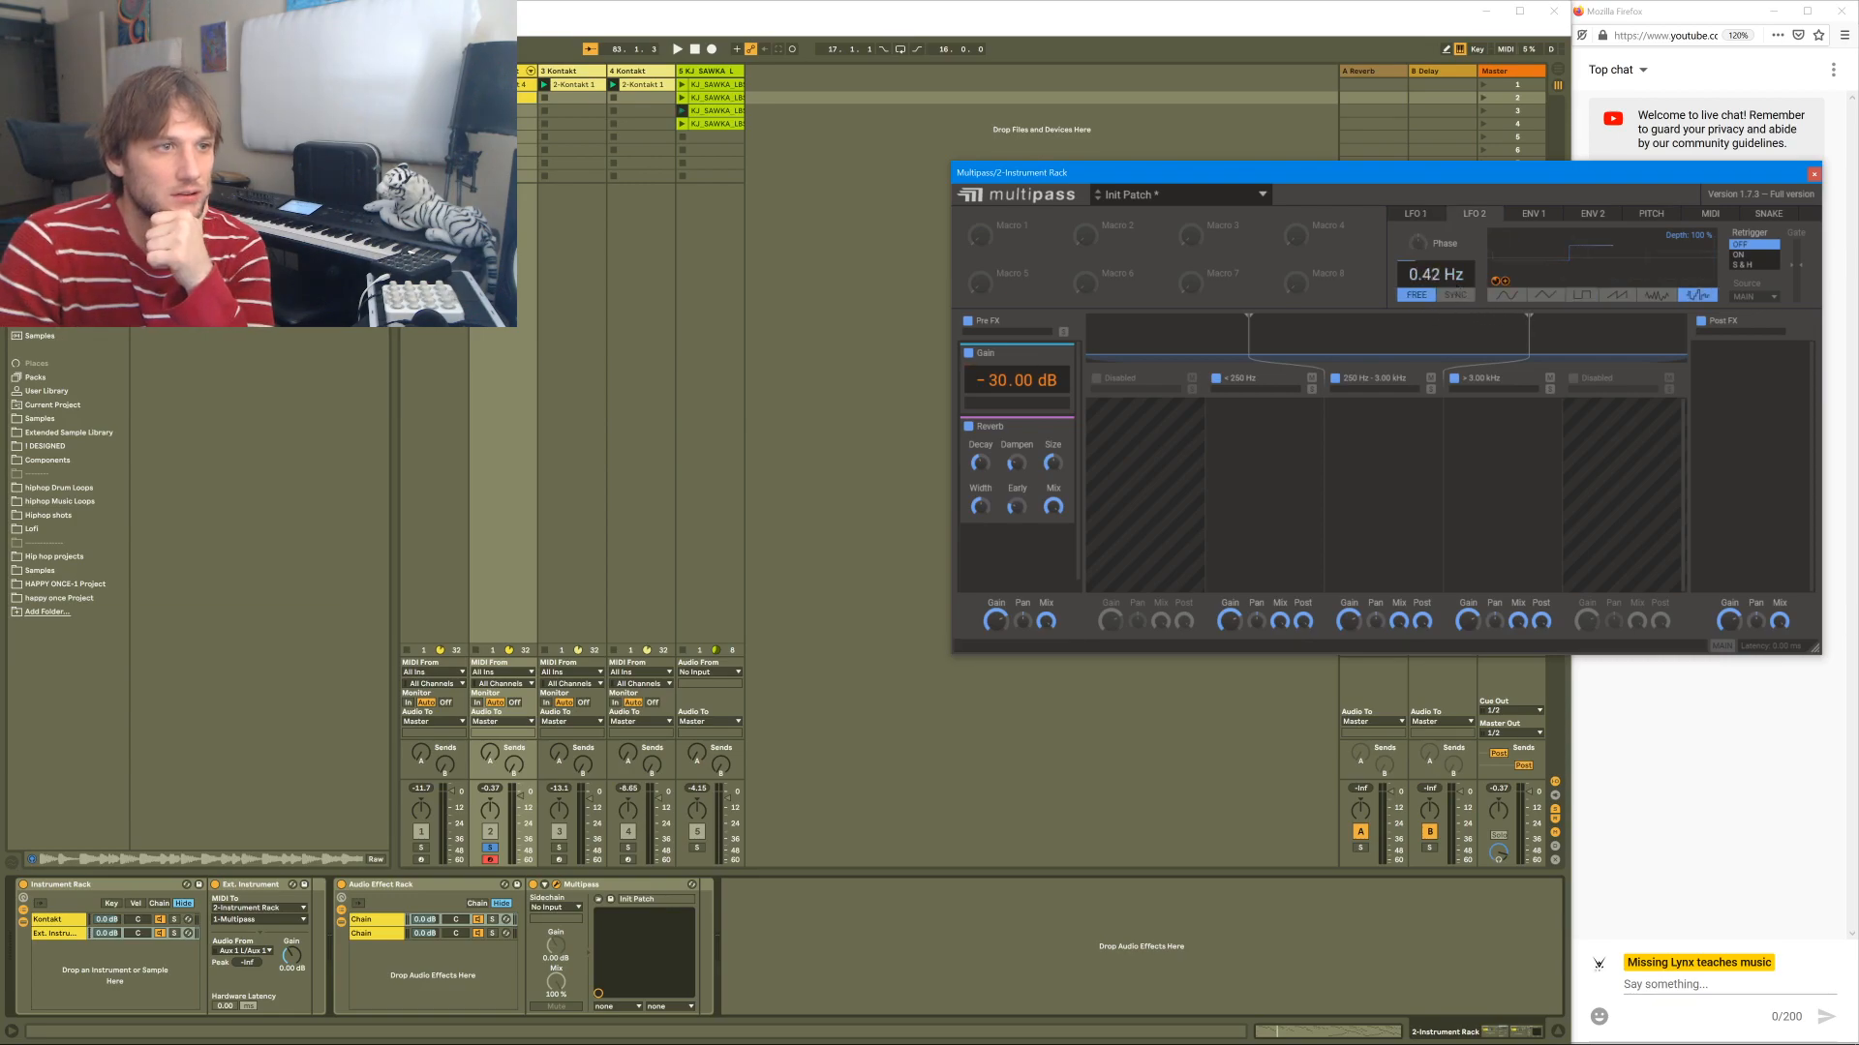
pyautogui.moveTo(1436, 275); pyautogui.dragTo(1436, 268)
pyautogui.click(1454, 295)
pyautogui.moveTo(1426, 275); pyautogui.dragTo(1426, 283)
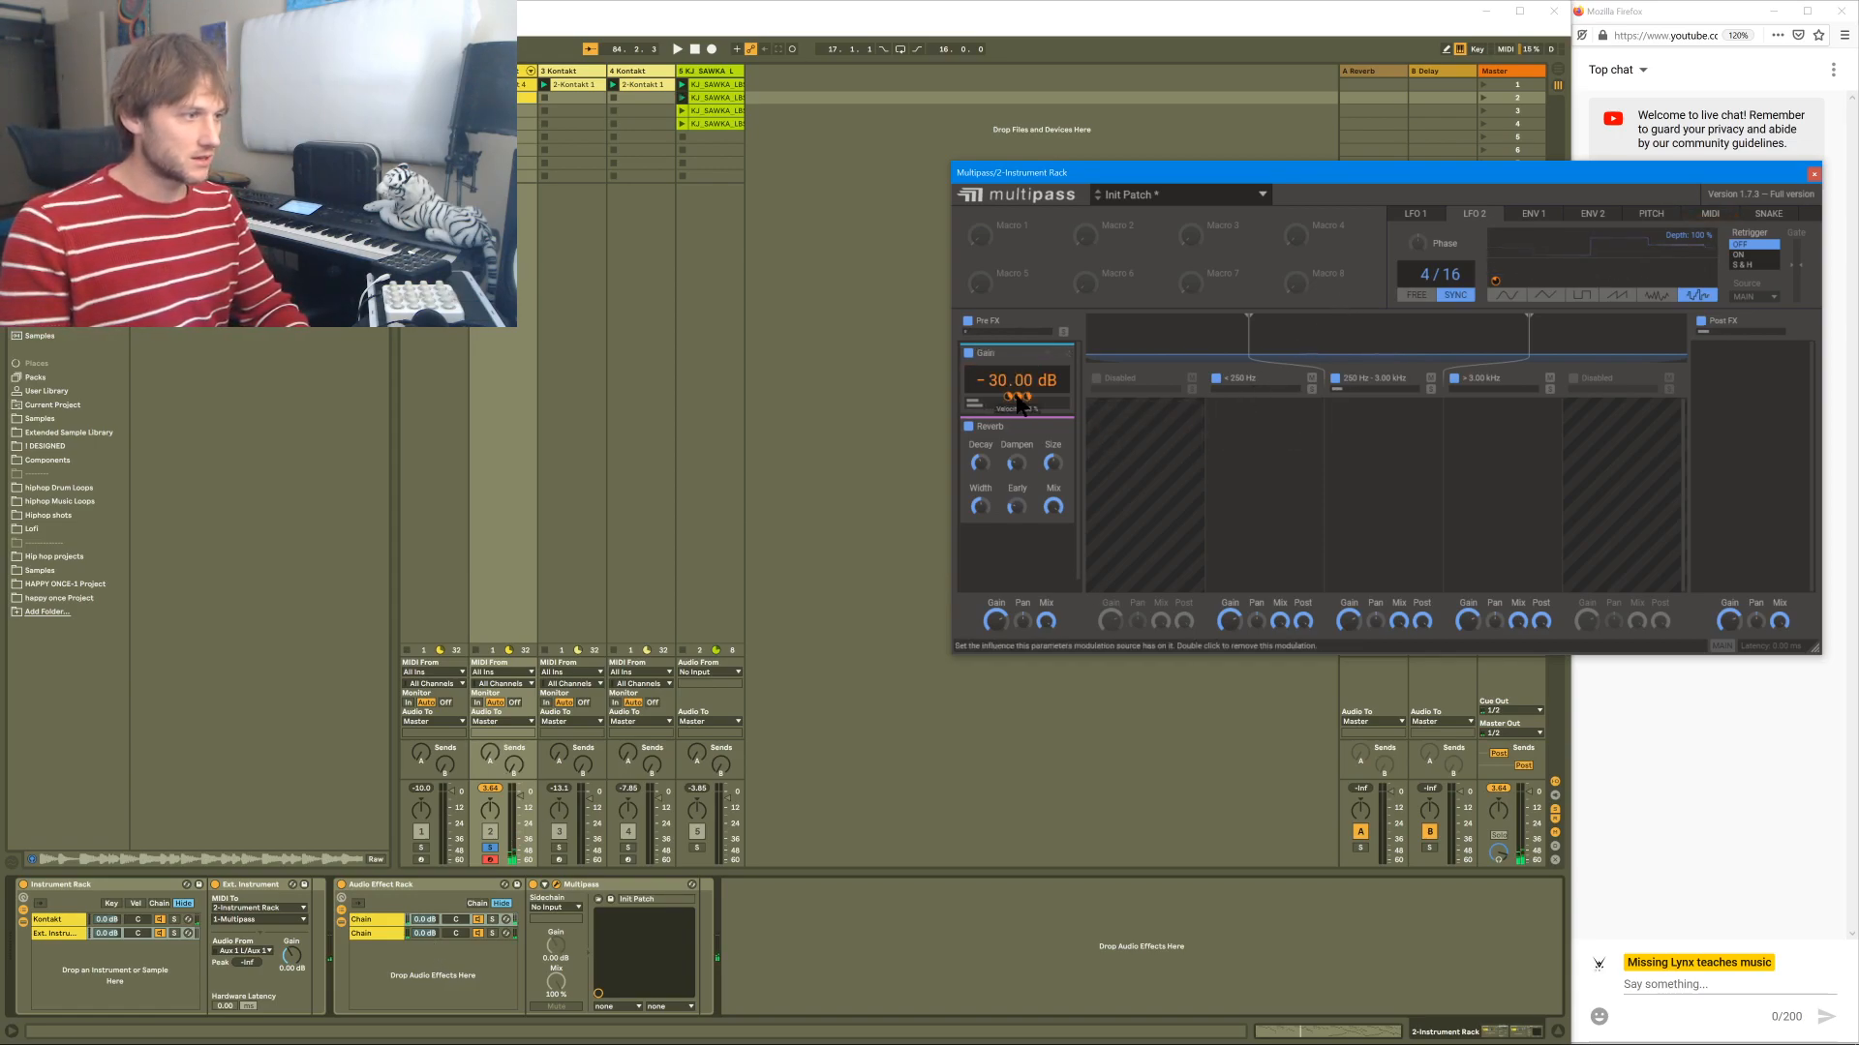
# - Adjust the velocity modulation amount on the Pre FX Gain and set the Gain level to -23.13 dB during playback
pyautogui.moveTo(1027, 398); pyautogui.dragTo(1027, 387)
pyautogui.press('space')
pyautogui.moveTo(1010, 383); pyautogui.dragTo(1010, 351)
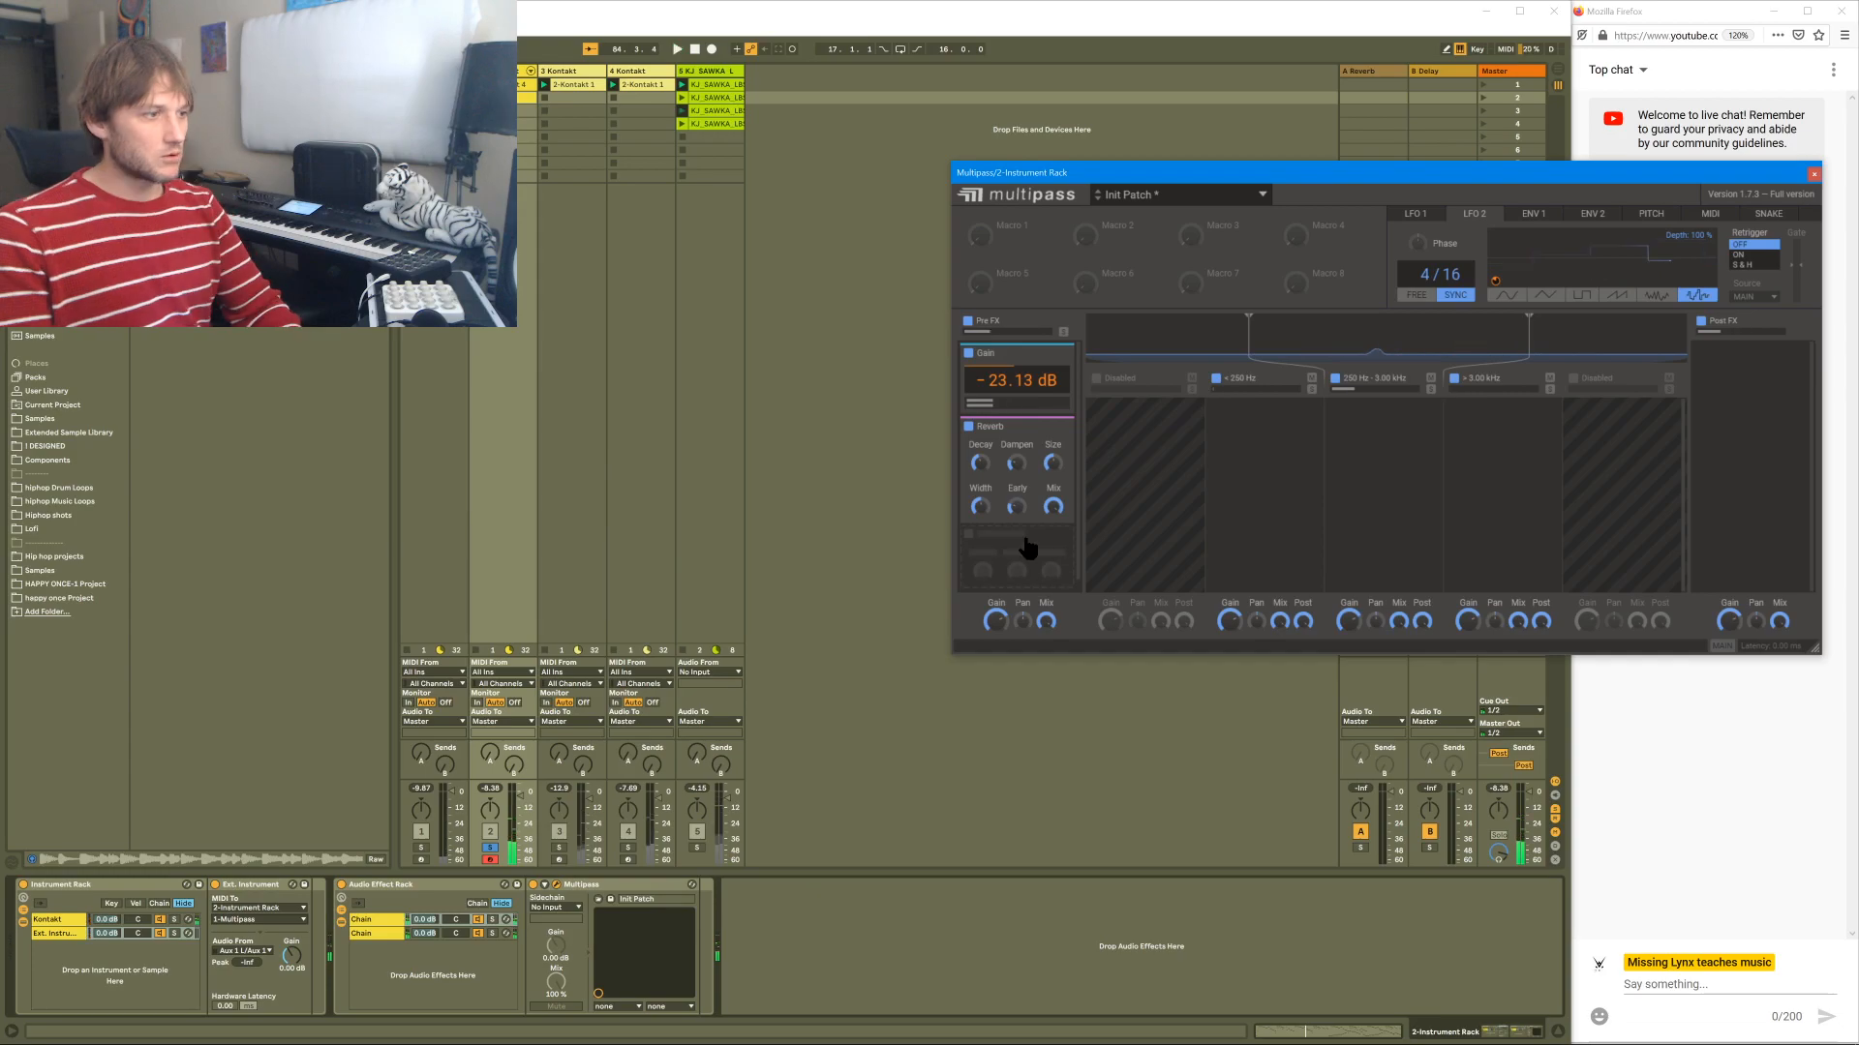
# - Add a Compressor module after Reverb in Multipass's Pre FX section
pyautogui.click(1026, 547)
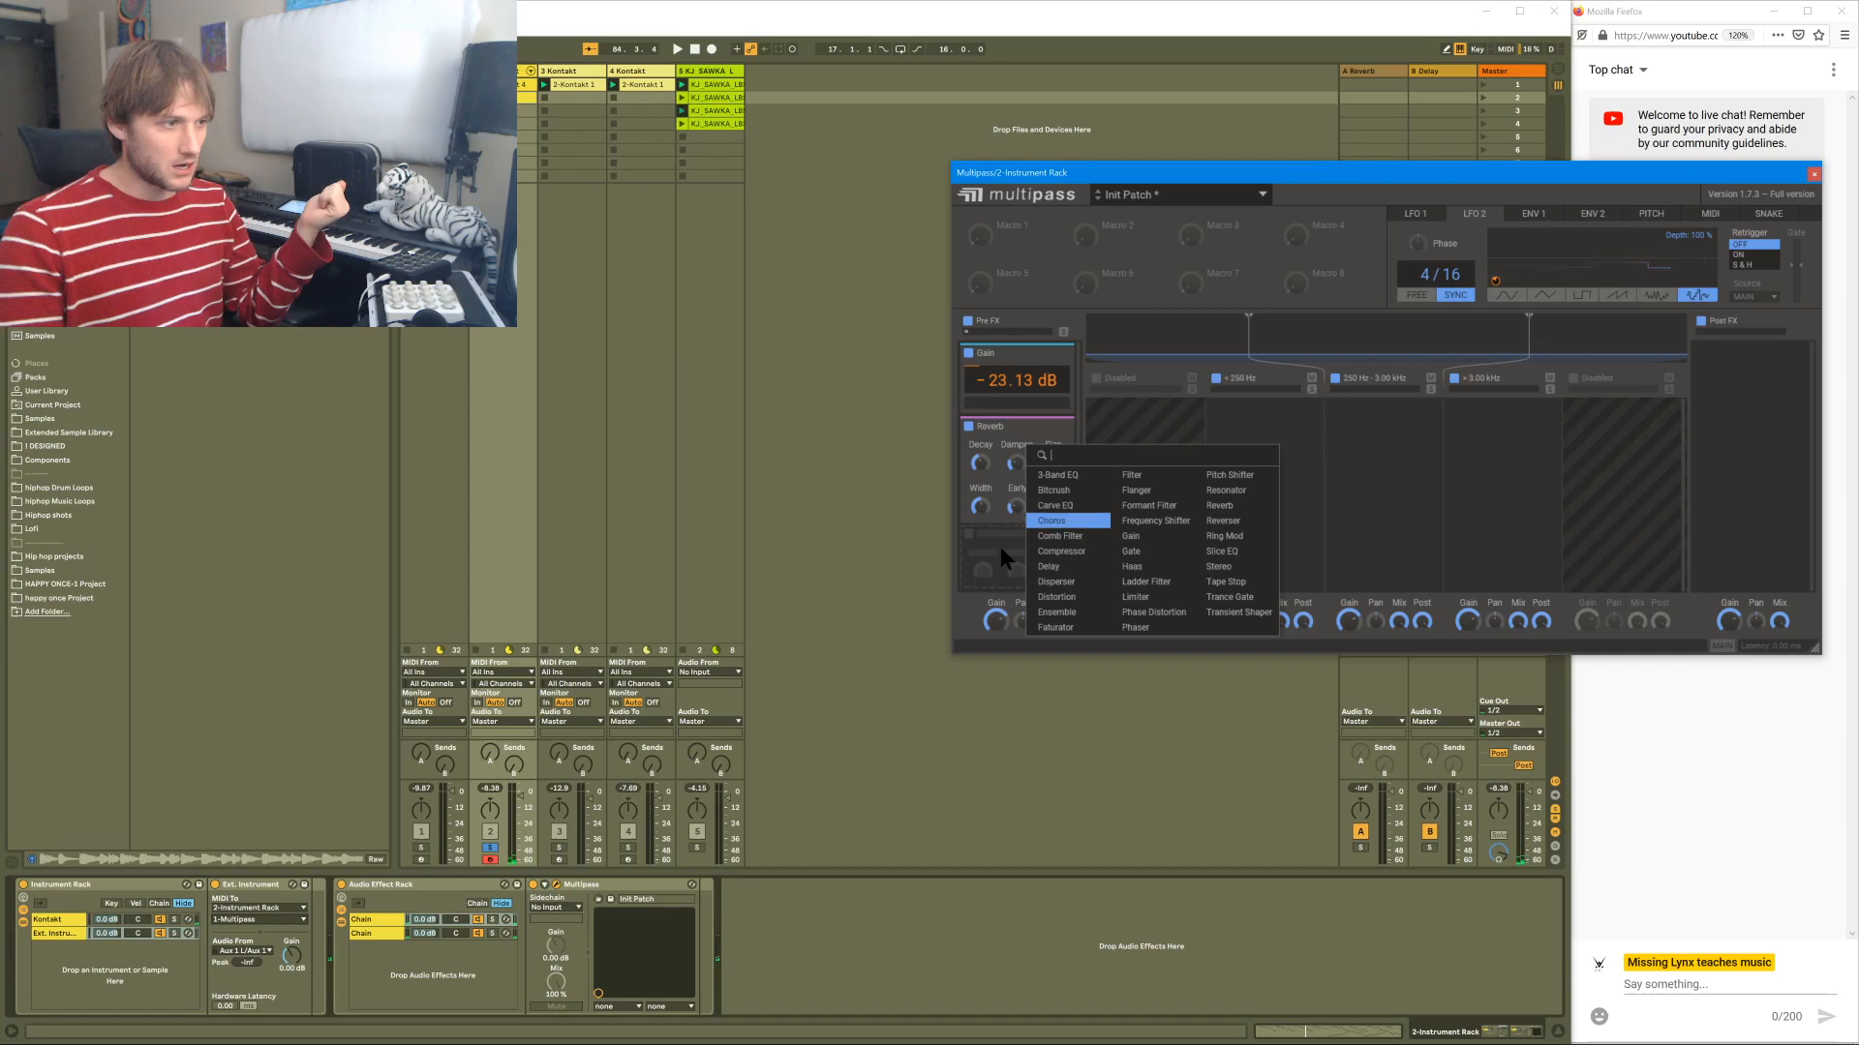
pyautogui.click(1056, 551)
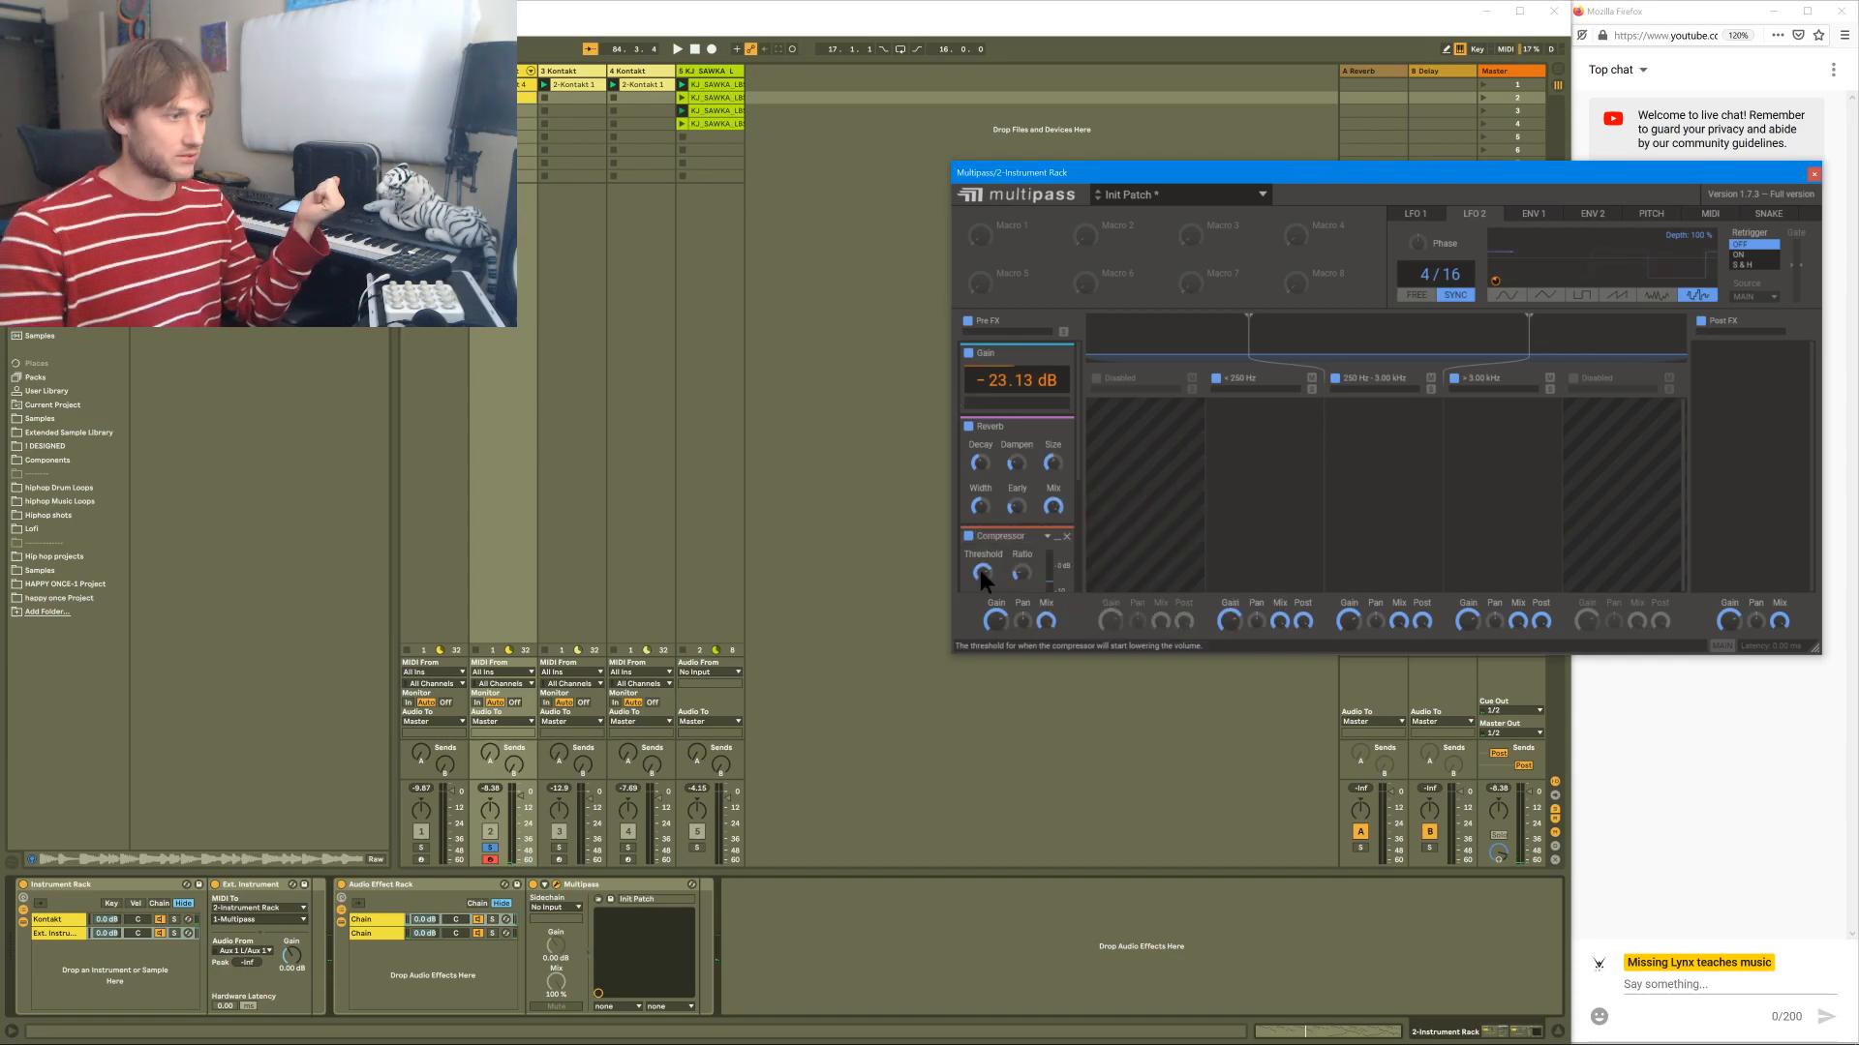
pyautogui.scroll(-3, 1016, 561)
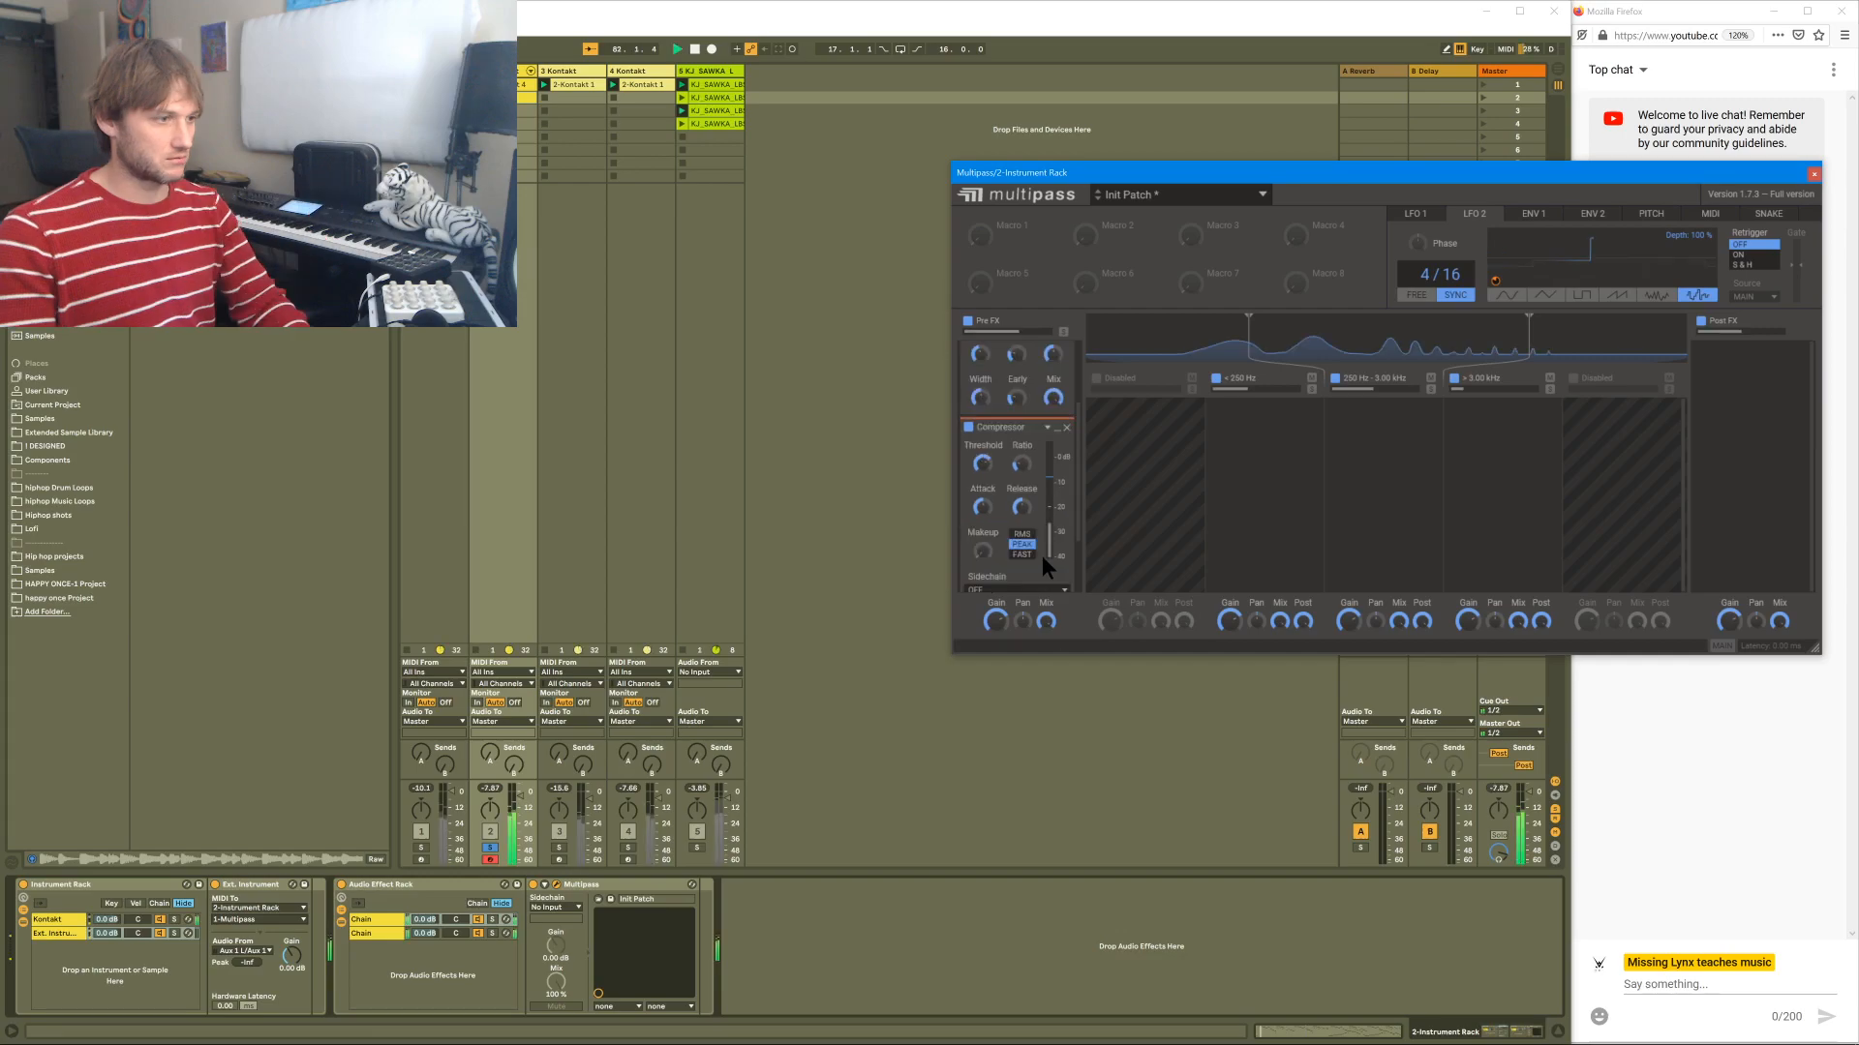
pyautogui.scroll(-3, 1042, 555)
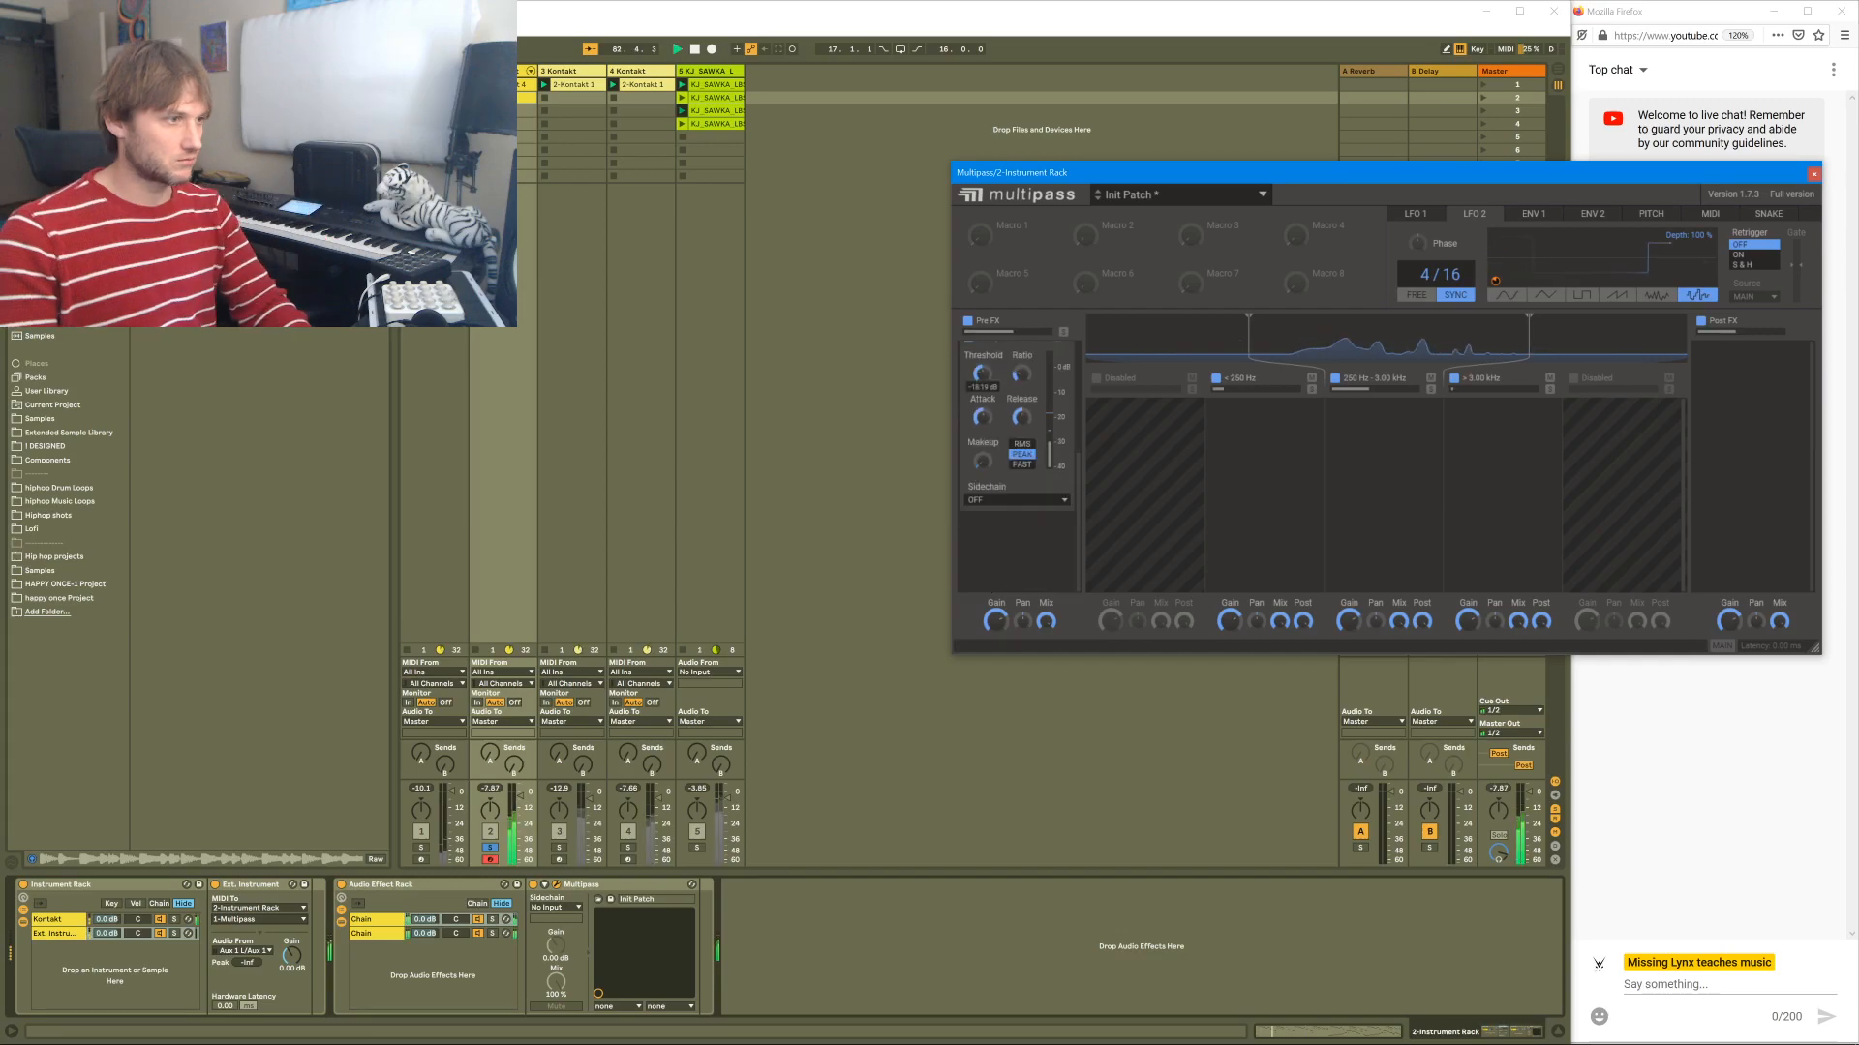